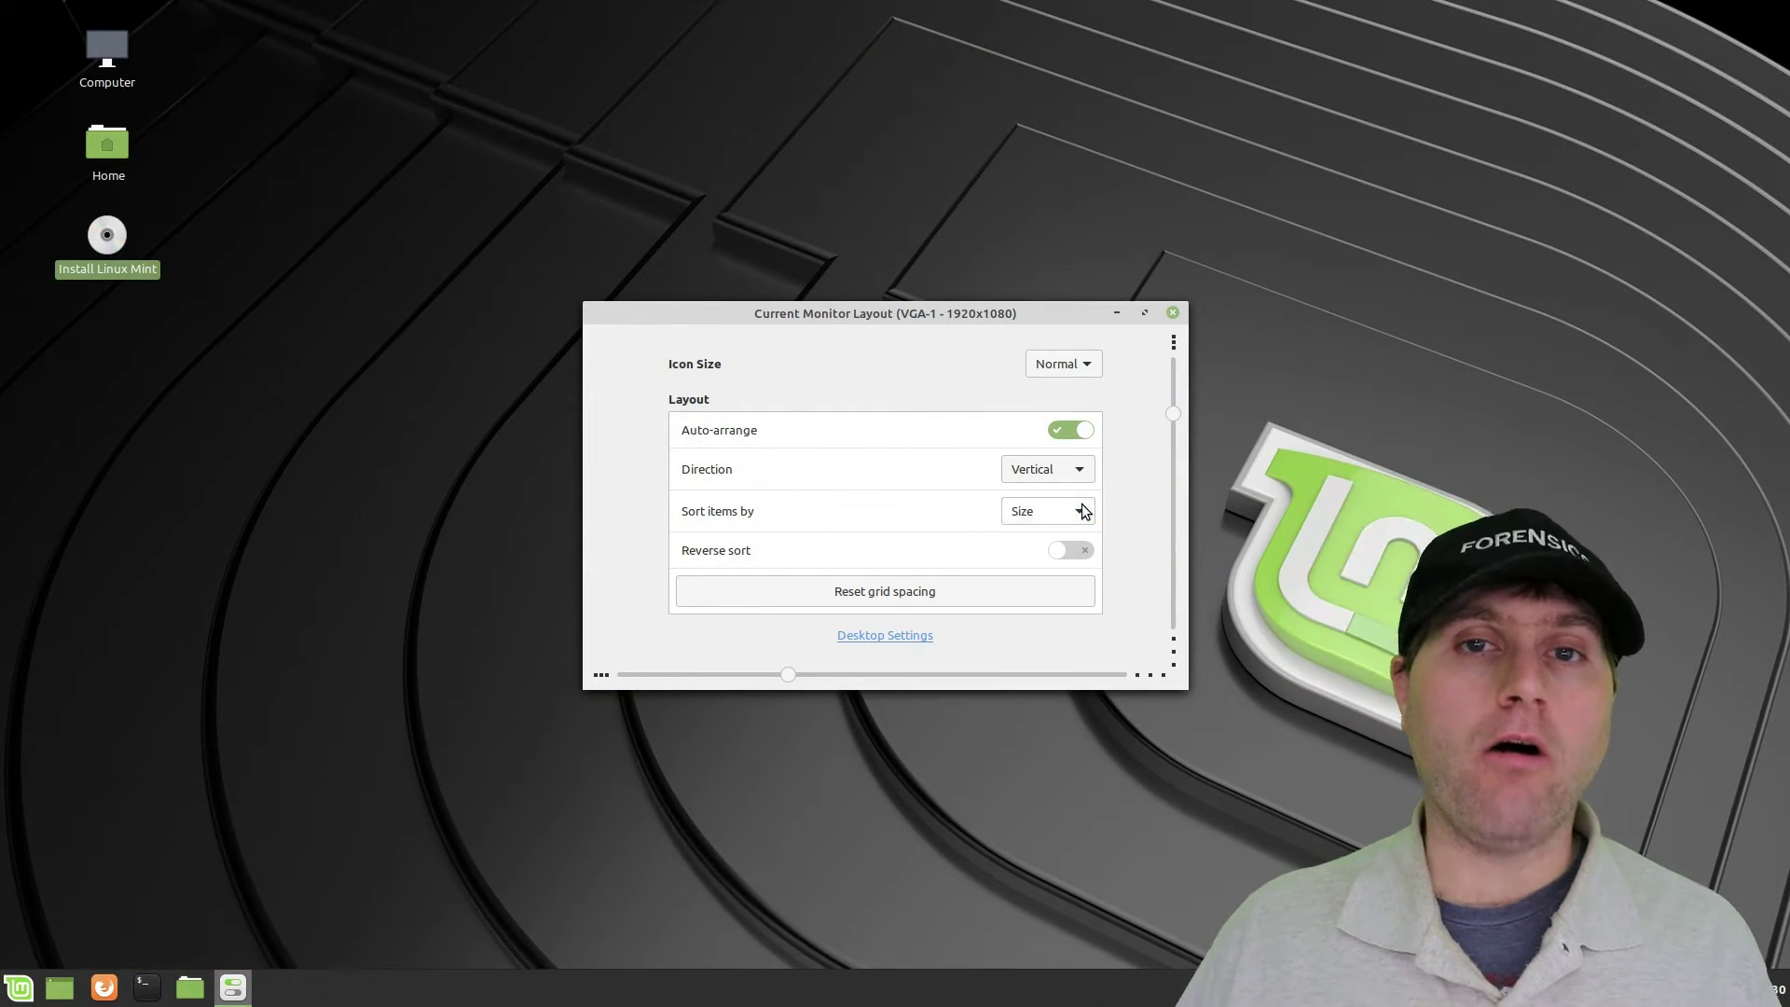
Sort desktop icons by Name with Reverse sort turned off.
{"action": "left_click", "coordinate": [1048, 511]}
{"action": "left_click", "coordinate": [1062, 545]}
{"action": "left_click", "coordinate": [1070, 512]}
{"action": "left_click", "coordinate": [1066, 540]}
{"action": "left_click", "coordinate": [1079, 511]}
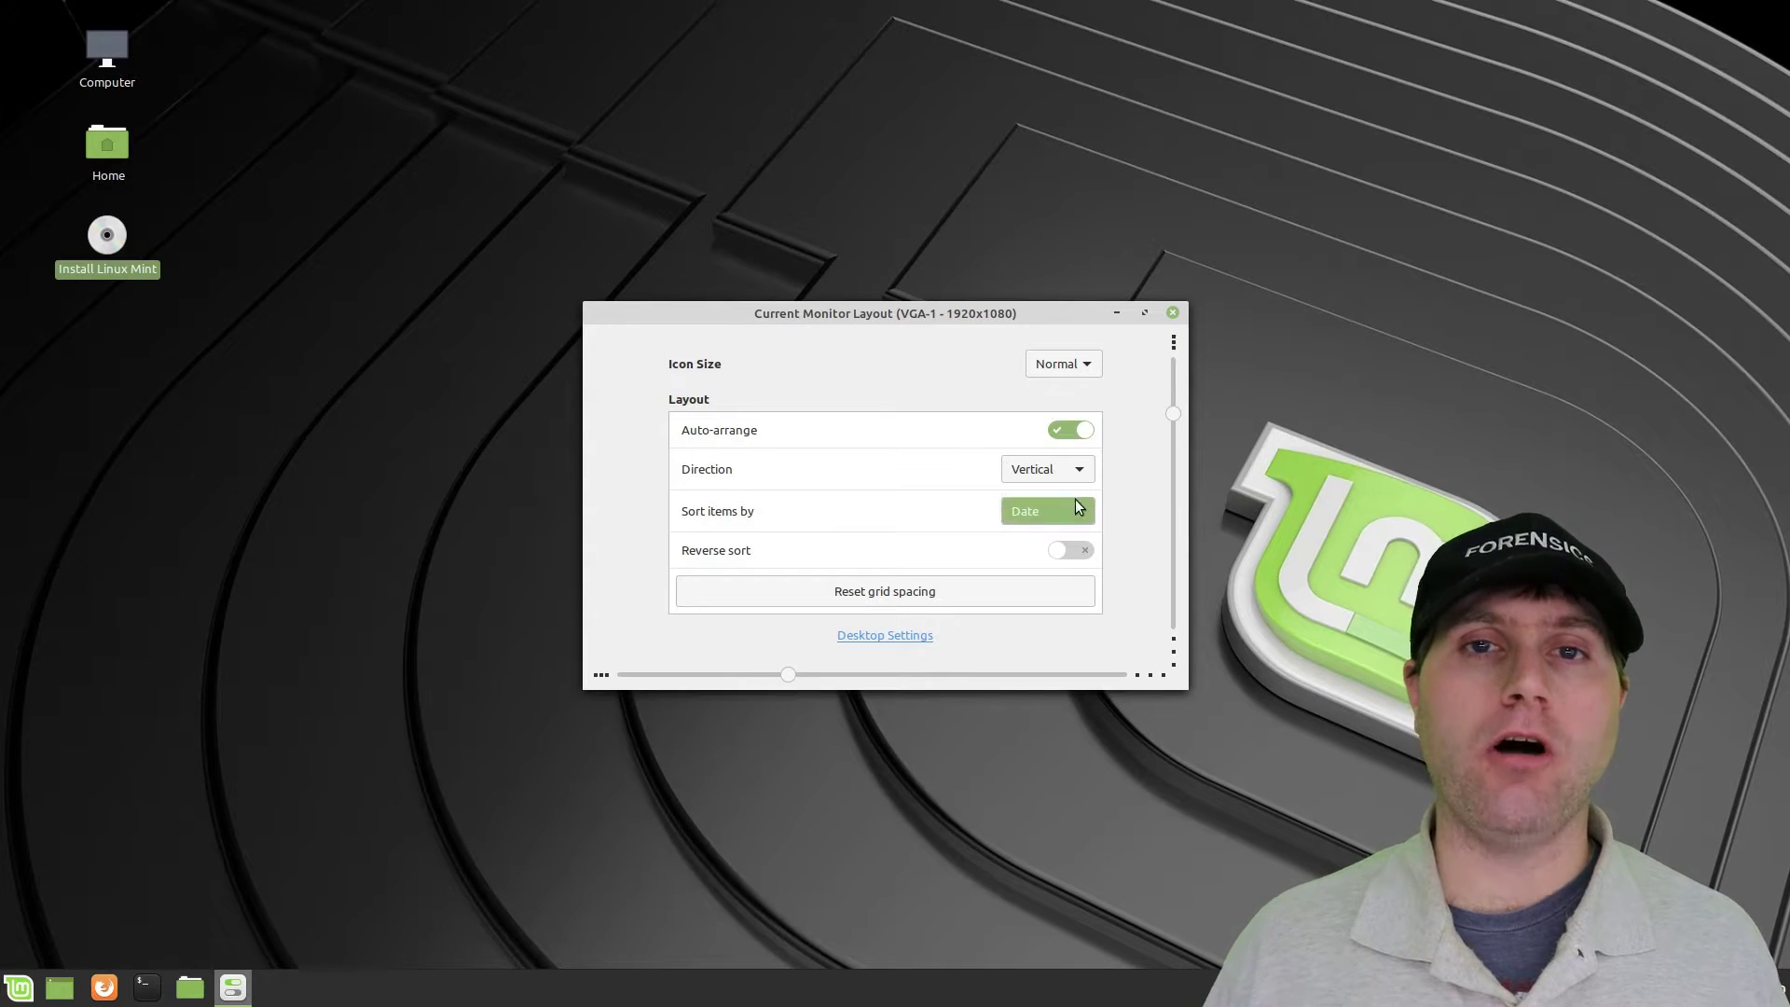
{"action": "left_click", "coordinate": [1076, 510]}
{"action": "left_click", "coordinate": [1086, 518]}
{"action": "left_click", "coordinate": [1065, 430]}
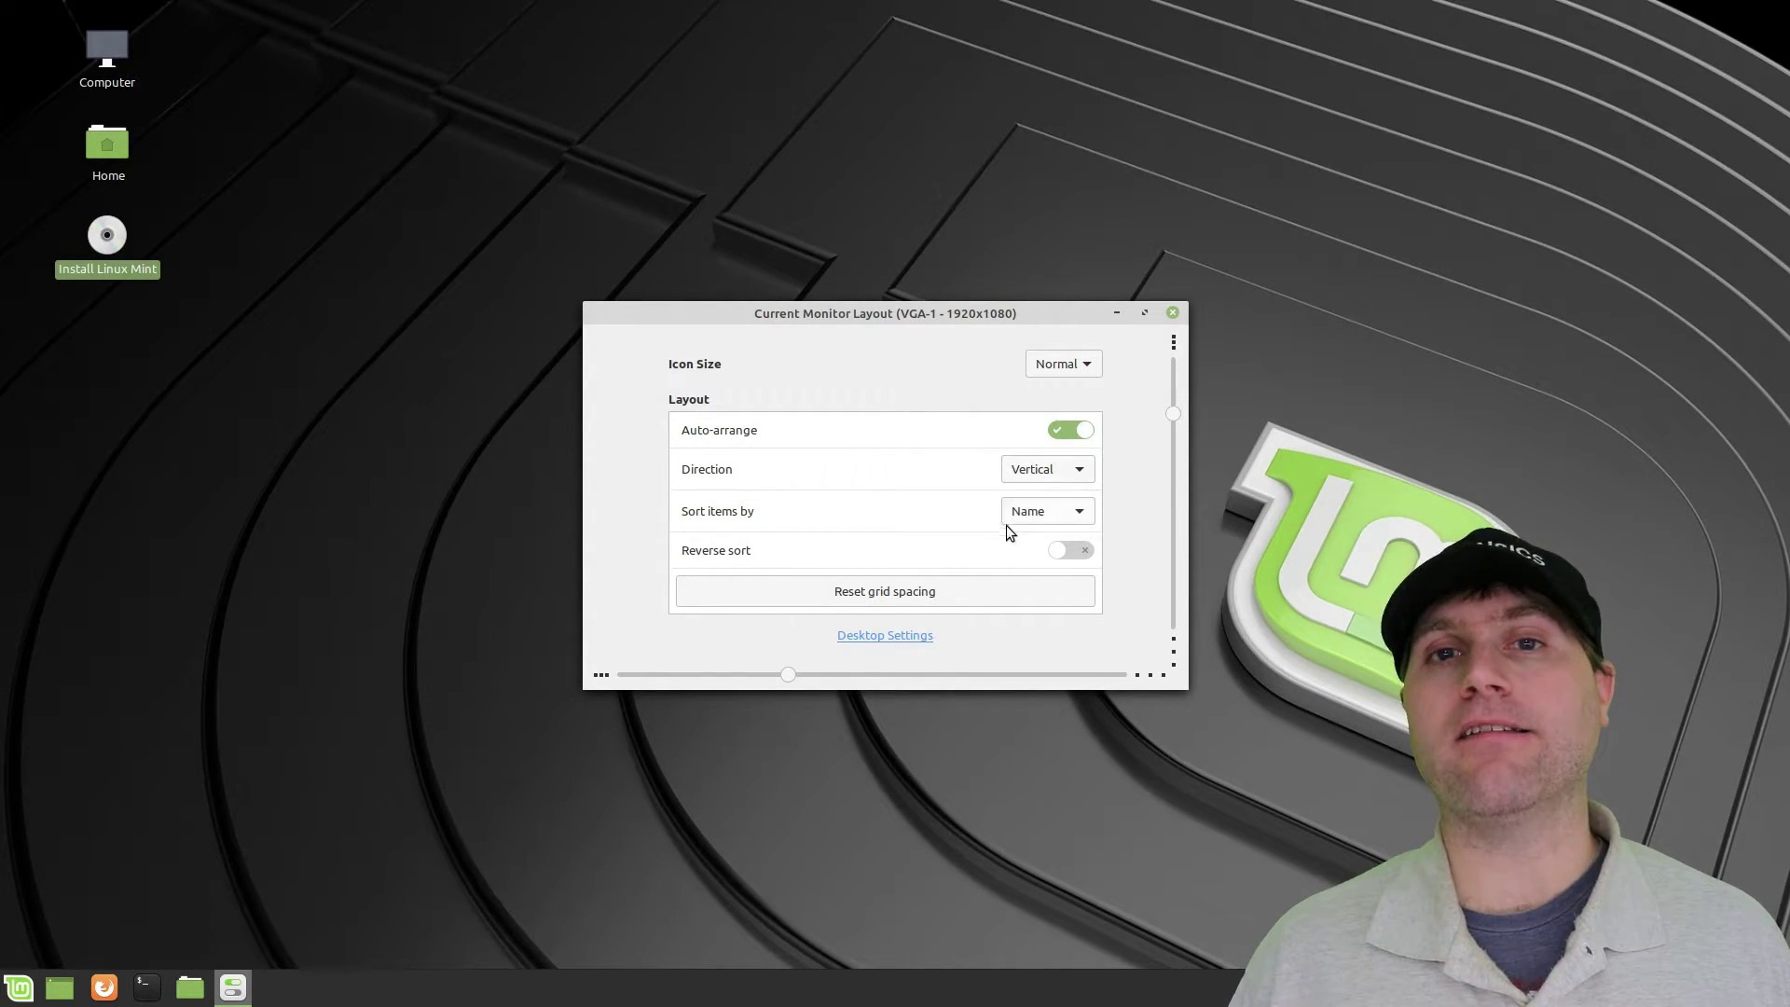
{"action": "left_click", "coordinate": [1068, 549]}
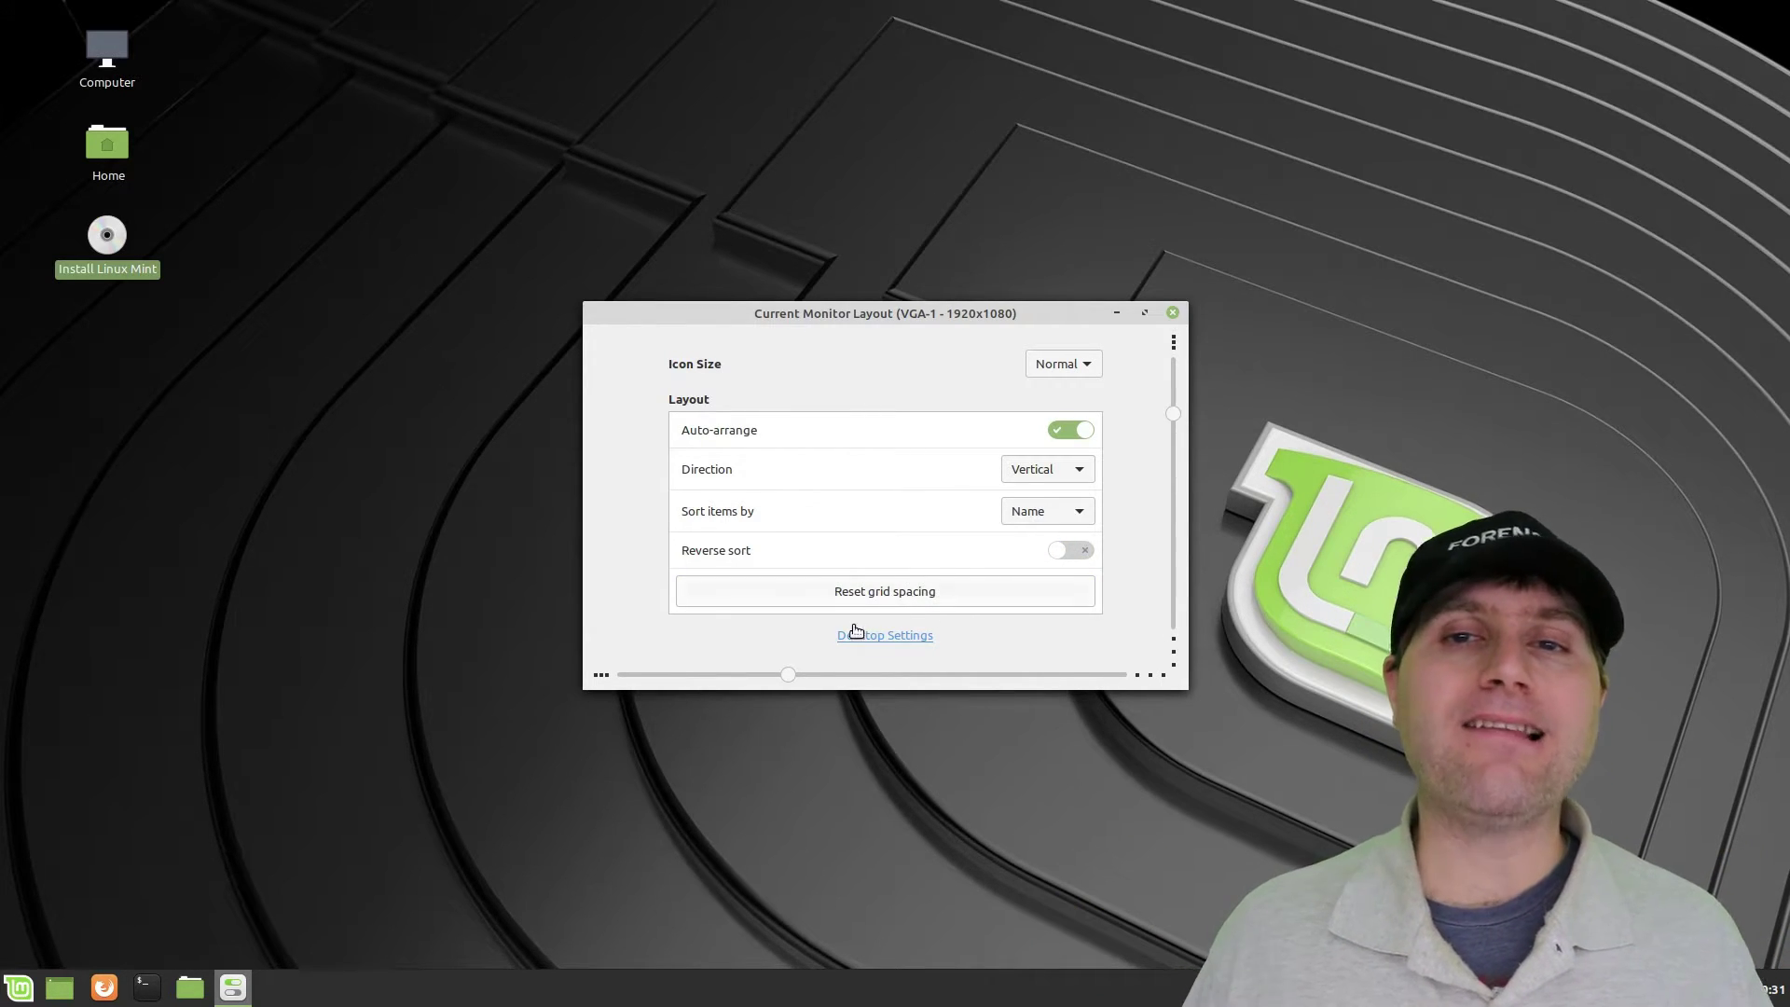
Widen the horizontal and vertical icon grid spacing, then reset grid spacing to default.
{"action": "left_click_drag", "start_coordinate": [798, 674], "coordinate": [852, 674]}
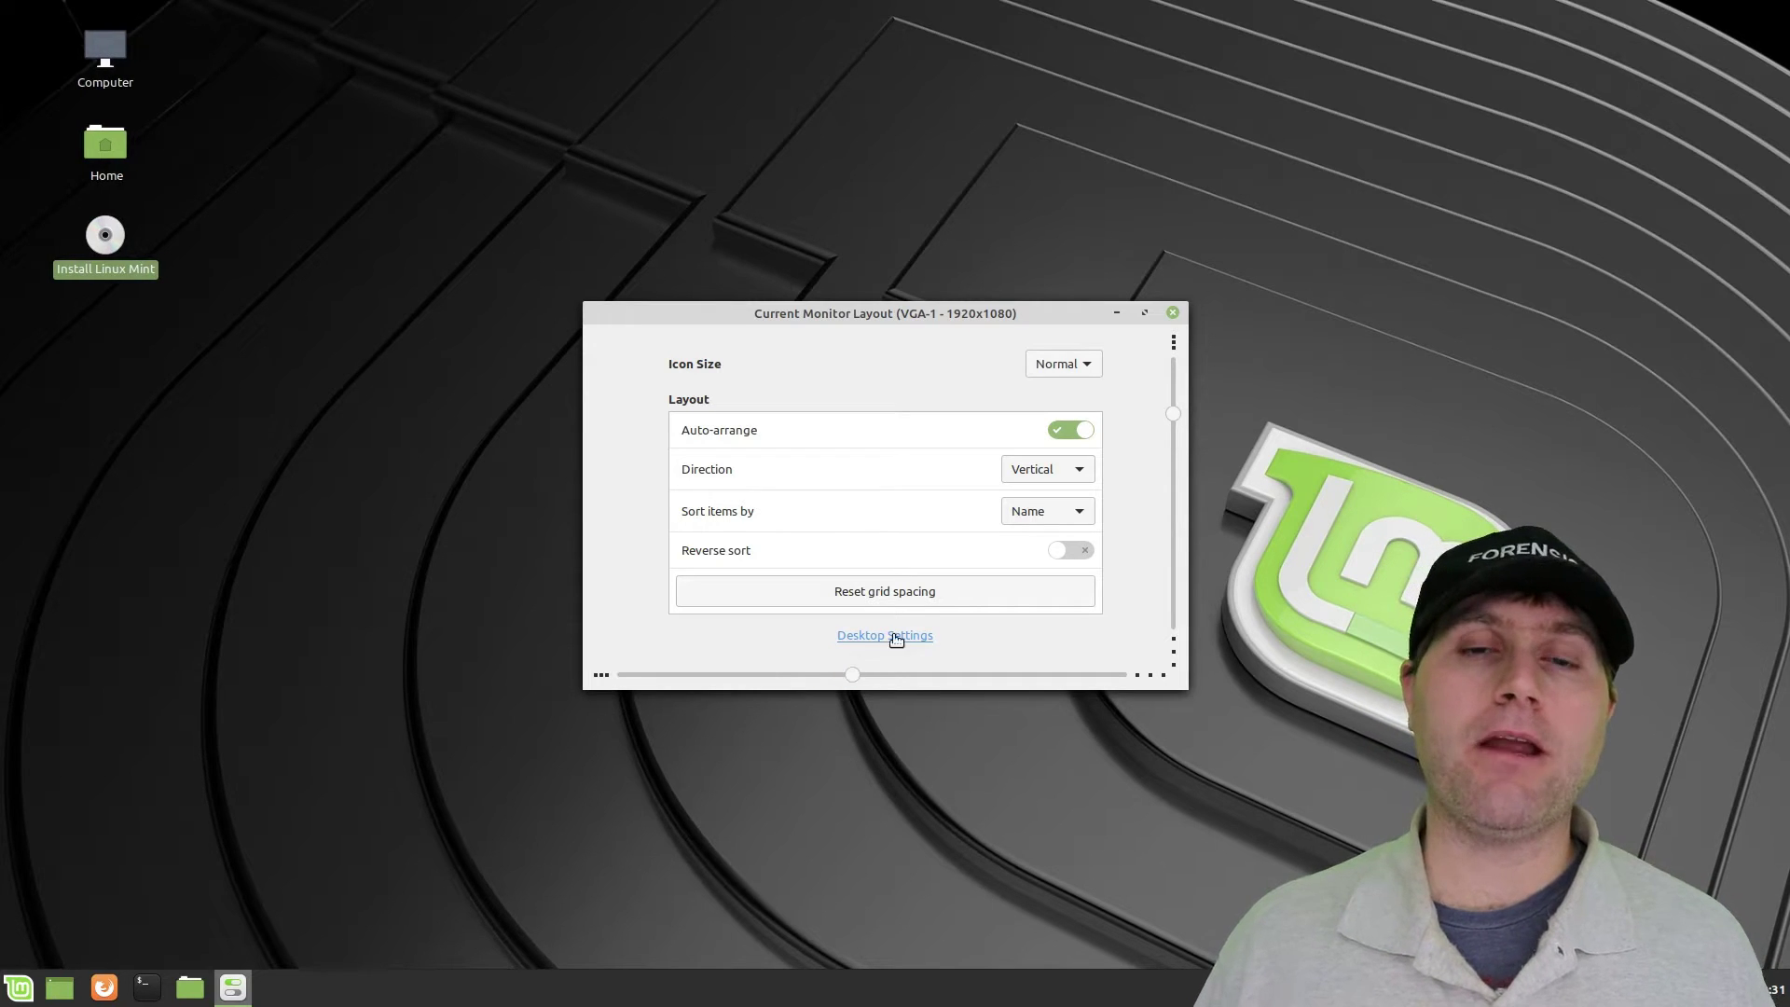
{"action": "left_click_drag", "start_coordinate": [1176, 414], "coordinate": [1176, 466]}
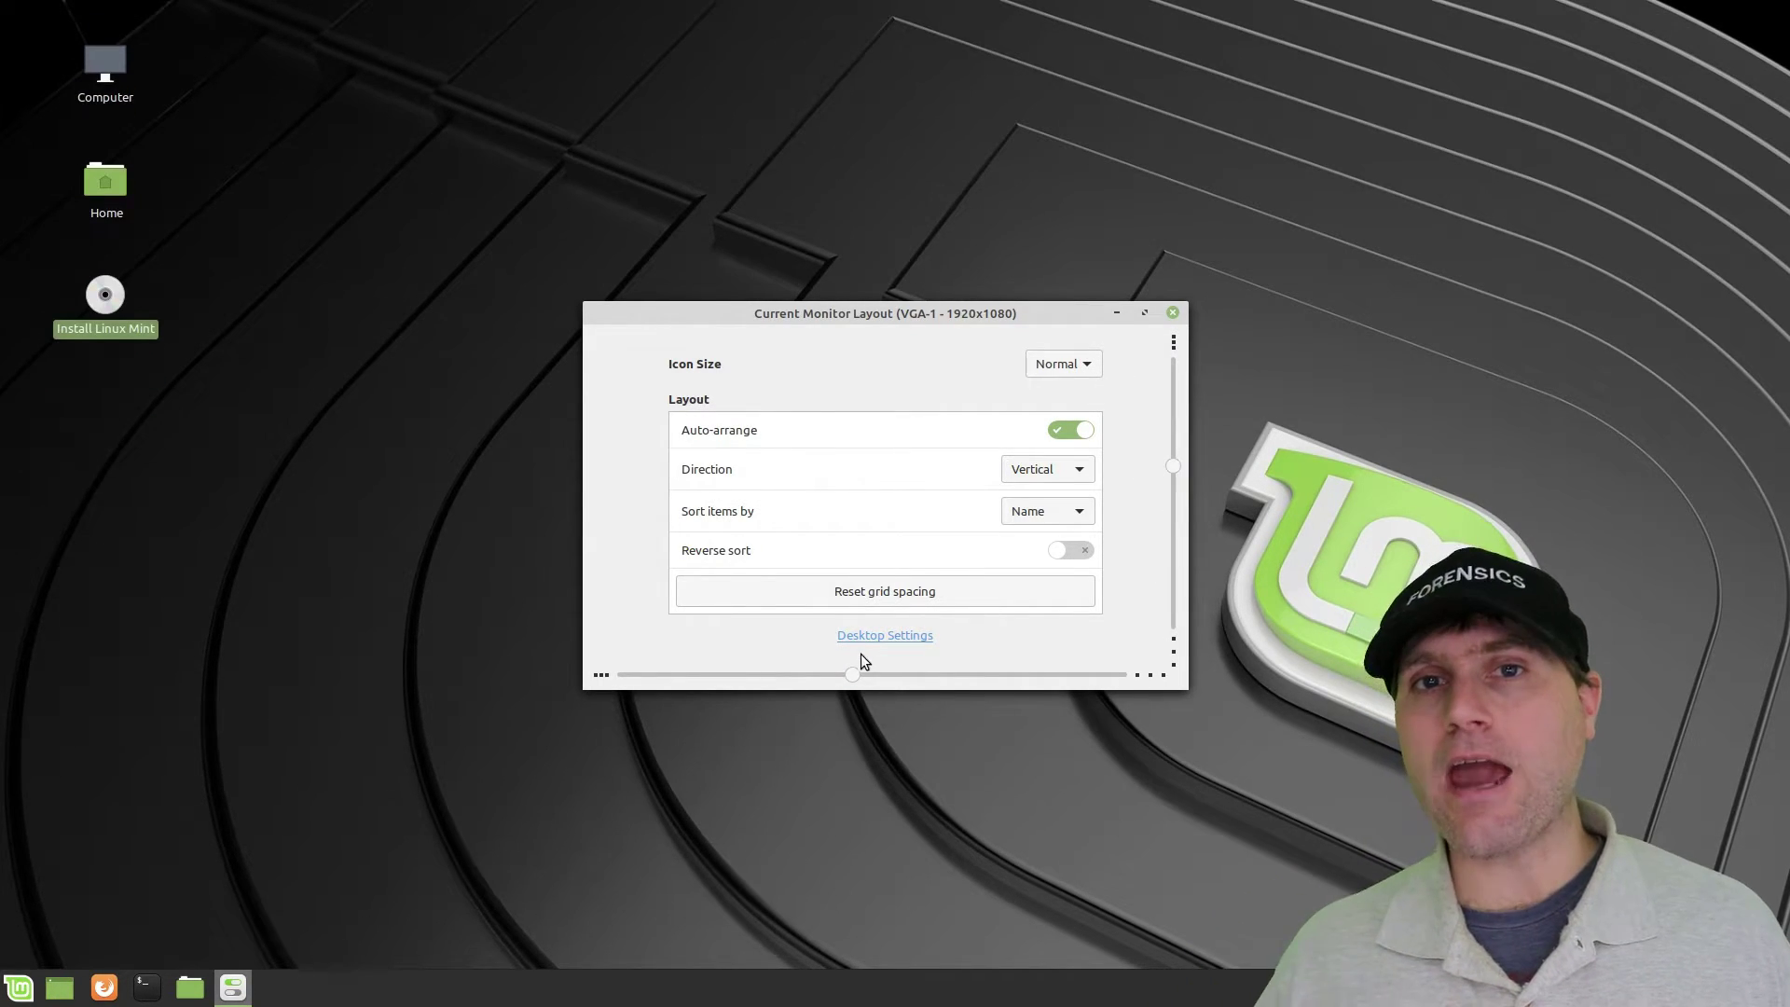
{"action": "left_click", "coordinate": [909, 592]}
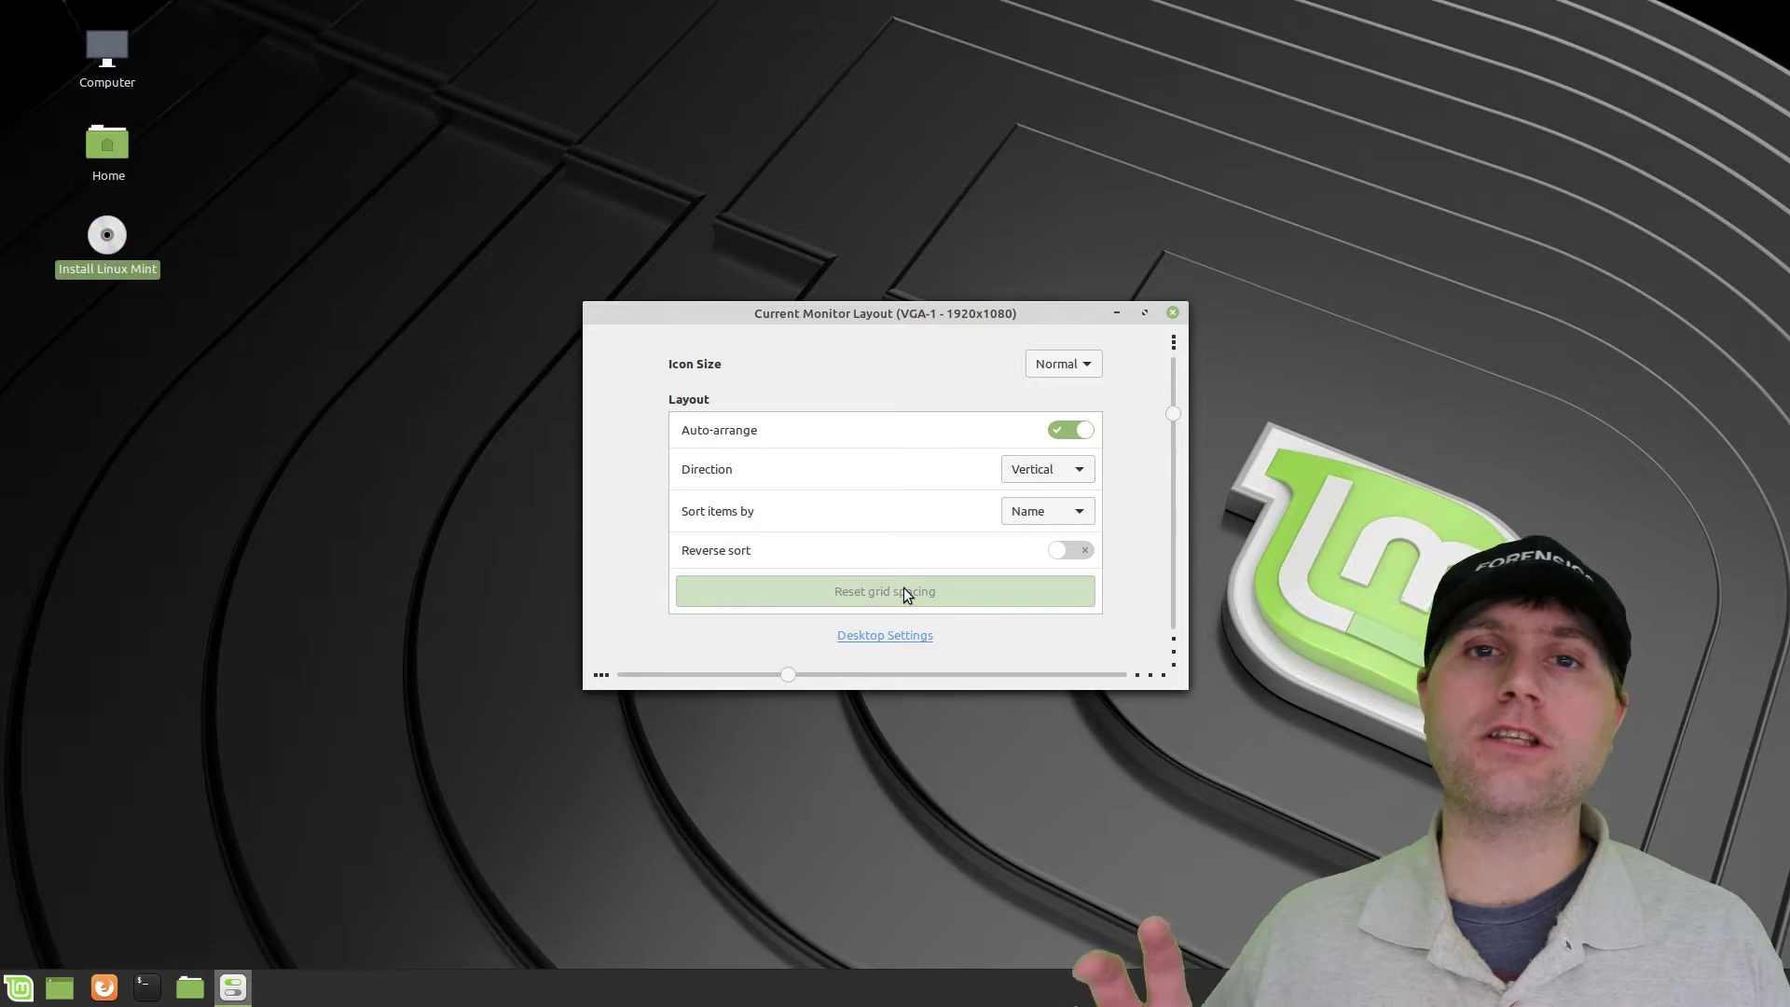
Show the Trash and Network icons on the desktop and hide the Computer icon.
{"action": "left_click", "coordinate": [886, 636]}
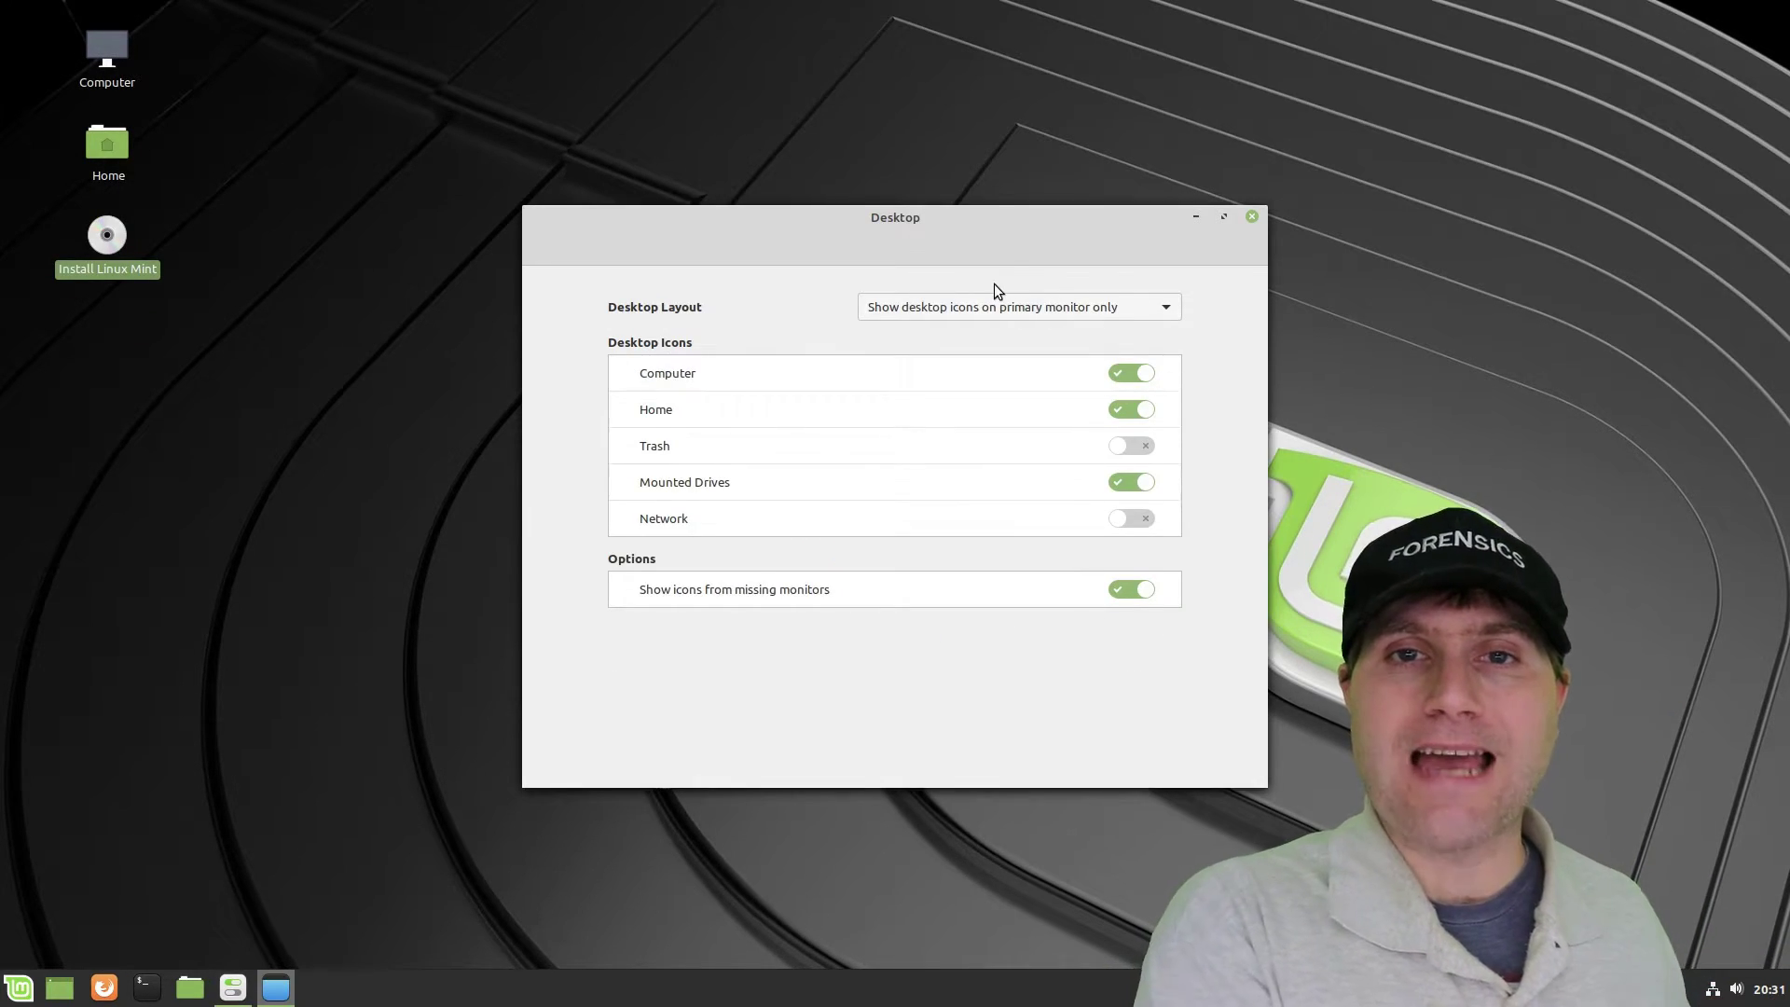
{"action": "left_click", "coordinate": [1141, 375]}
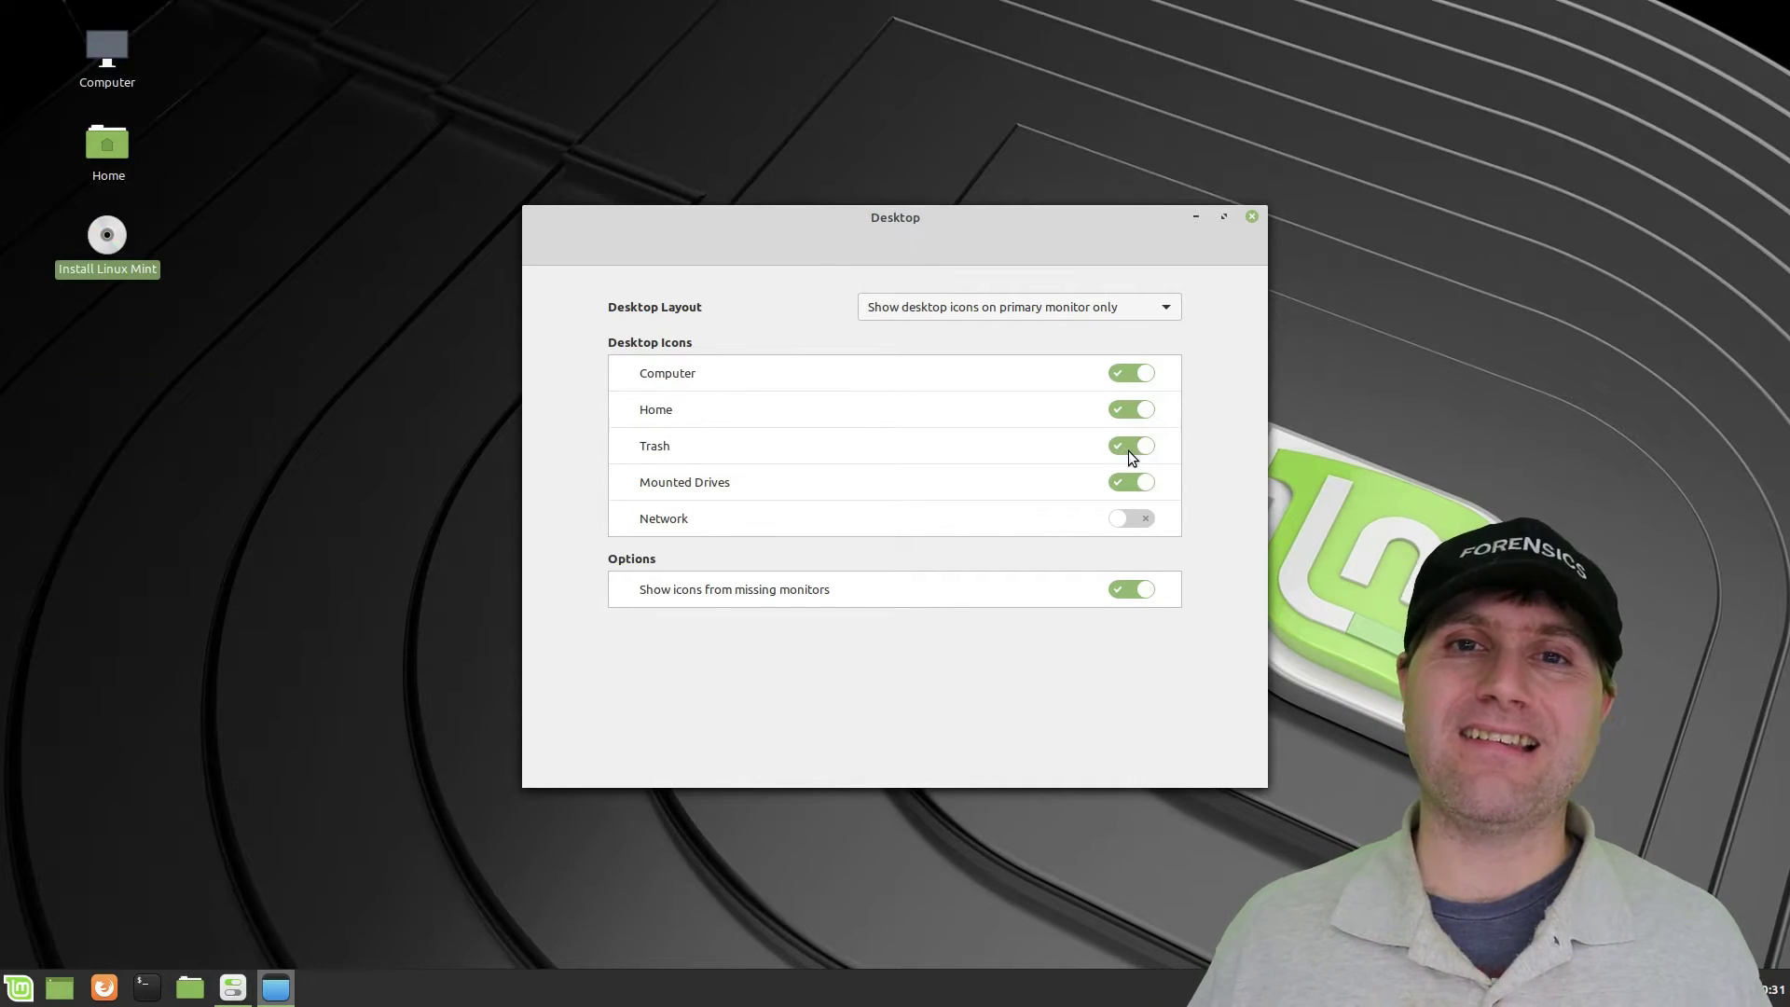
{"action": "left_click", "coordinate": [1132, 450]}
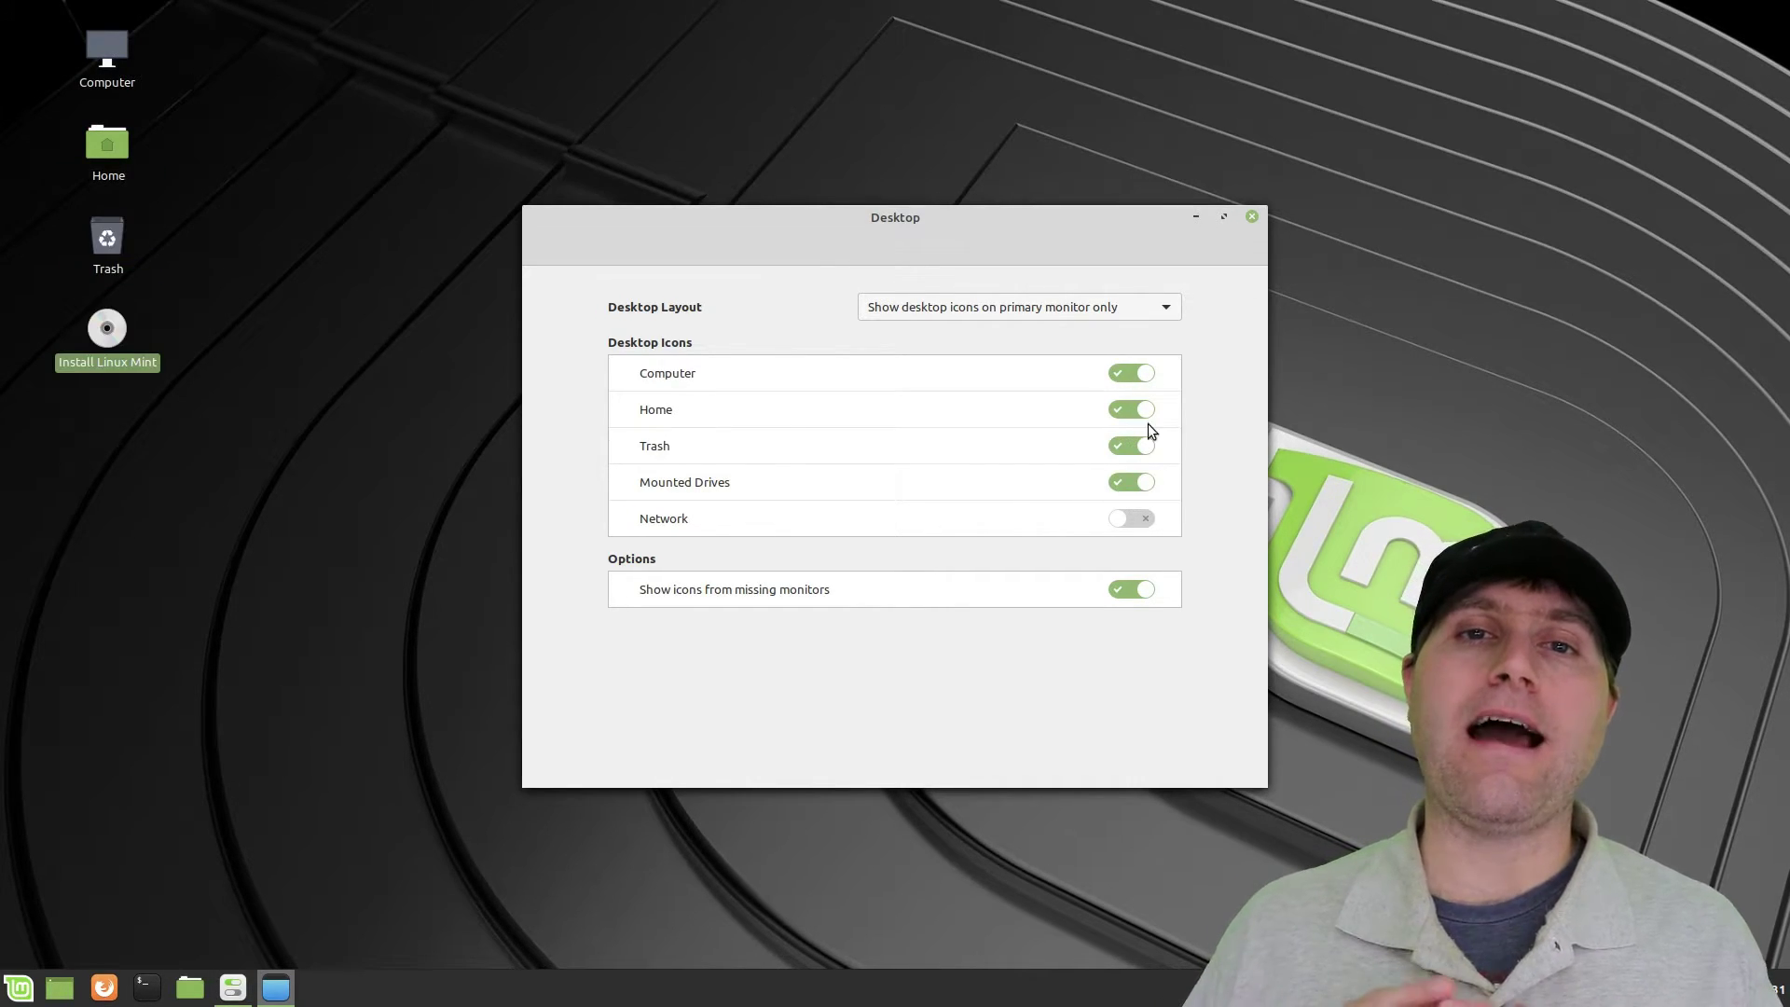
{"action": "left_click", "coordinate": [1134, 377]}
{"action": "left_click", "coordinate": [1124, 521]}
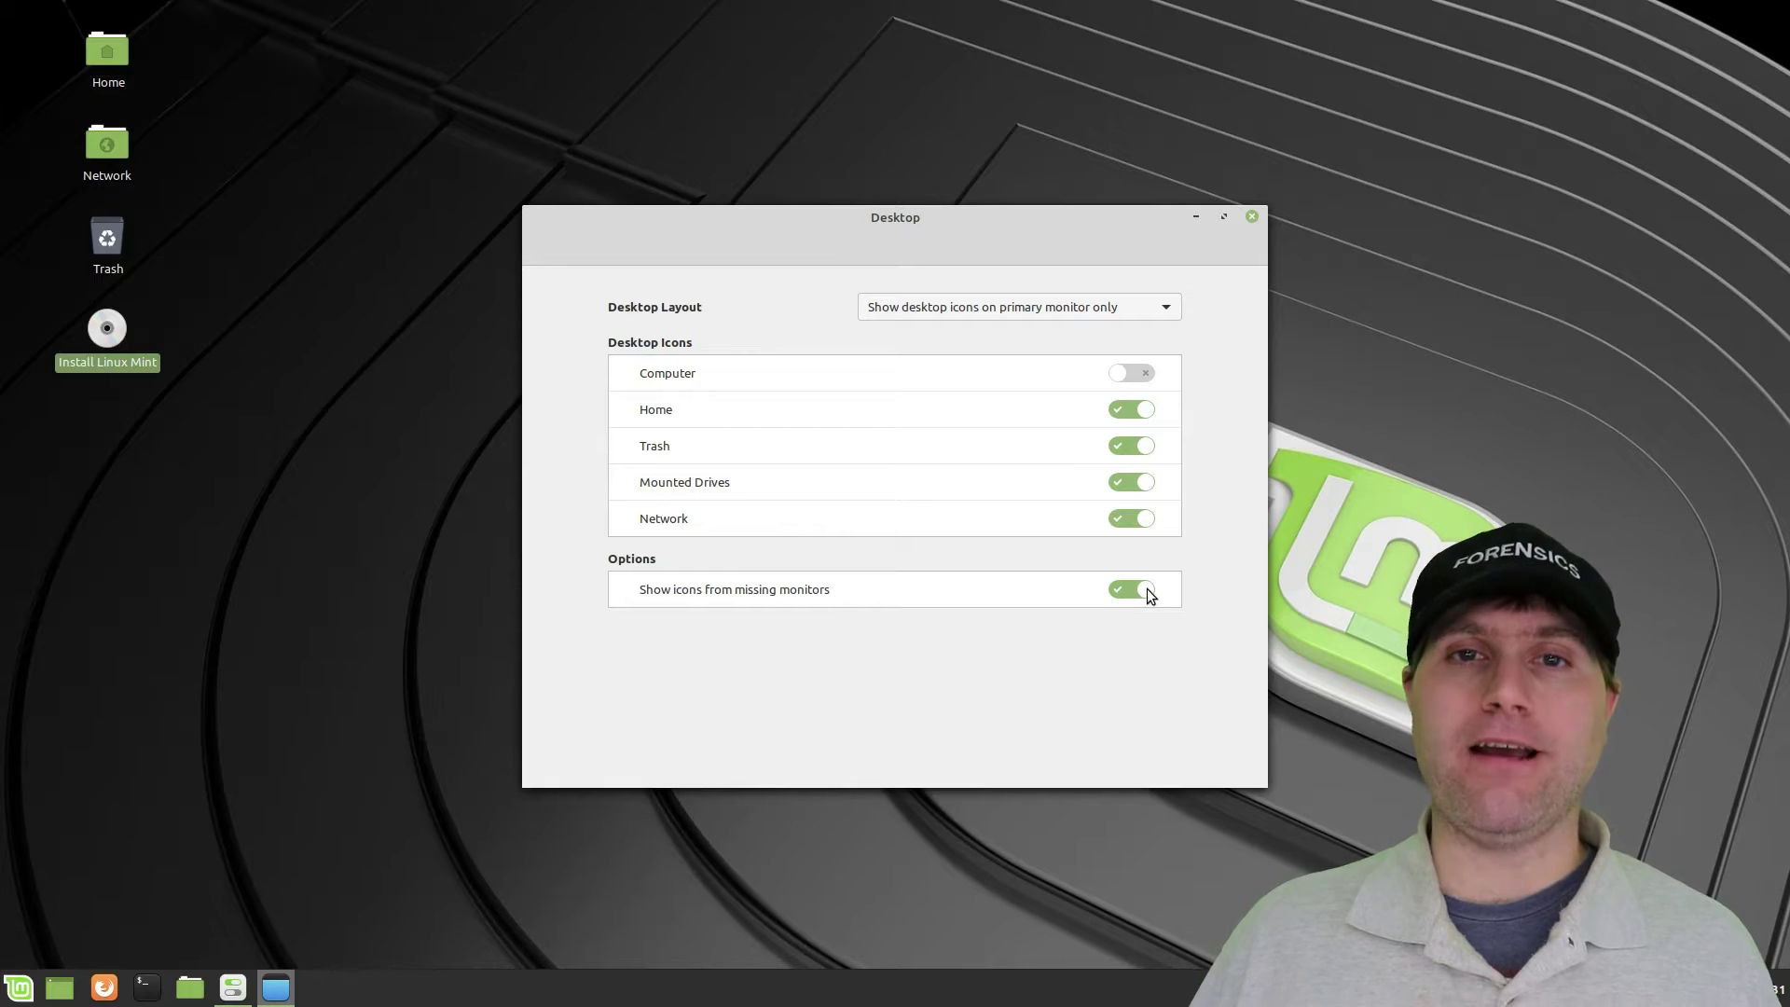
Keep desktop icons on the primary monitor only and close the desktop settings windows.
{"action": "left_click", "coordinate": [990, 308]}
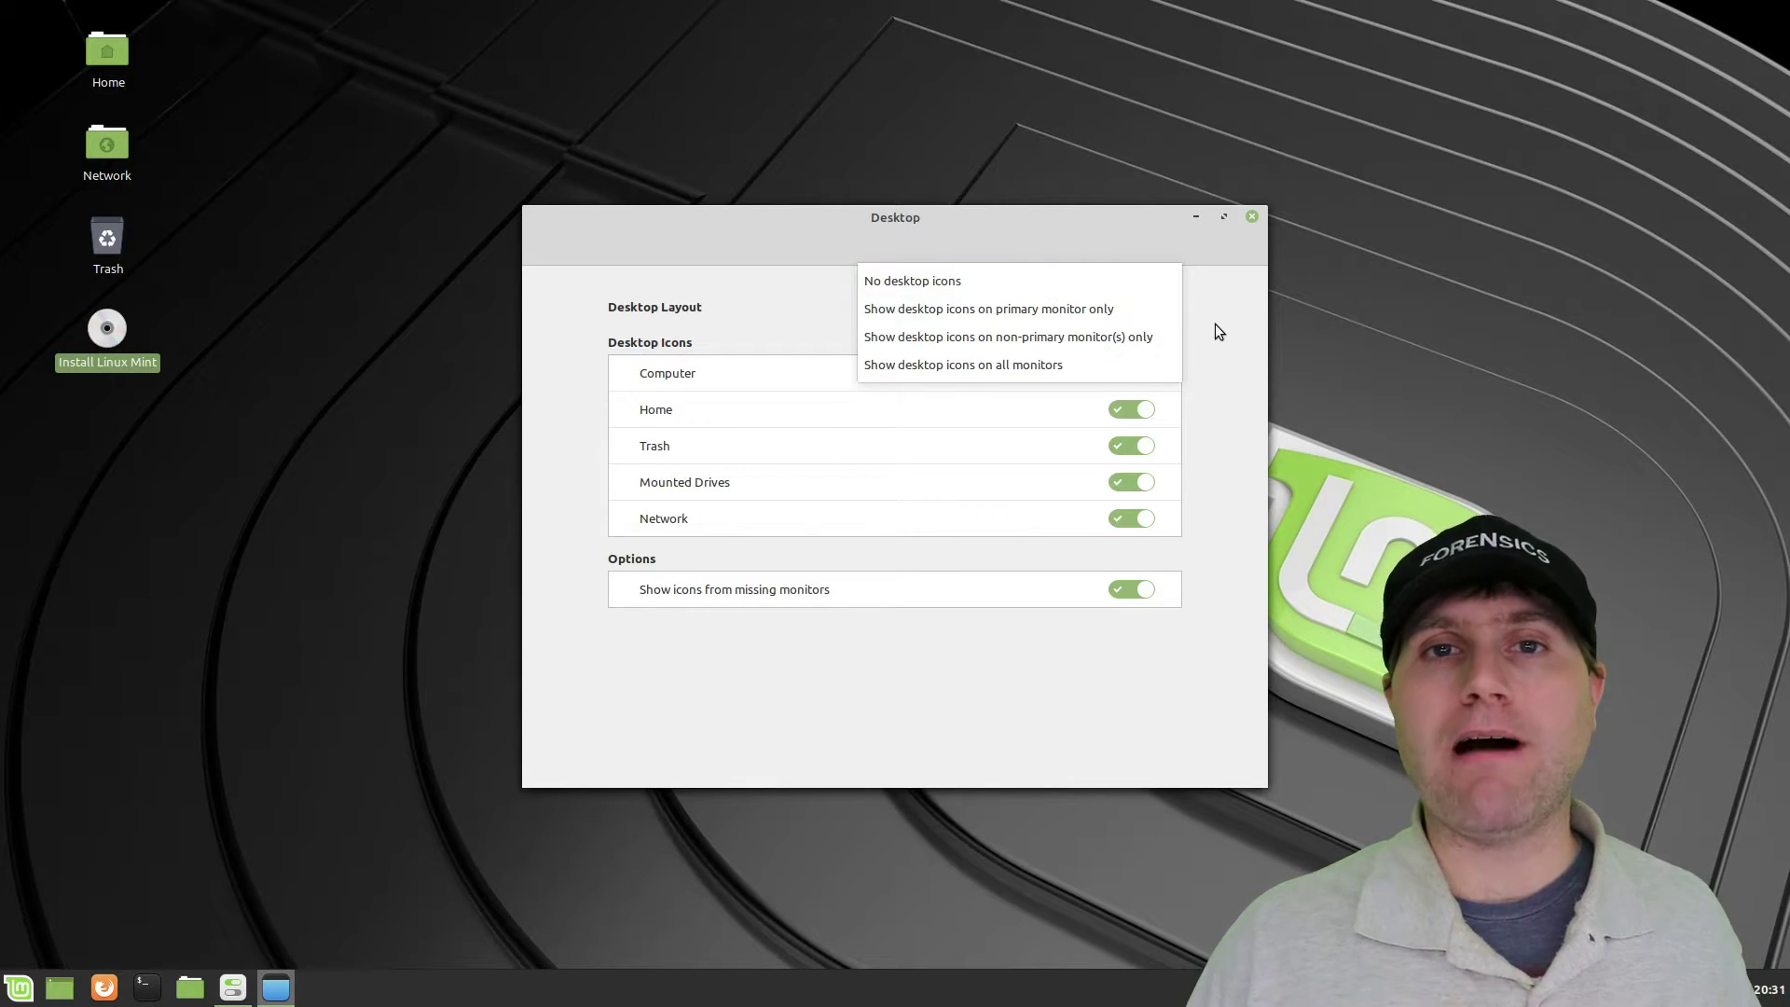
{"action": "left_click", "coordinate": [1208, 298]}
{"action": "left_click", "coordinate": [1250, 218]}
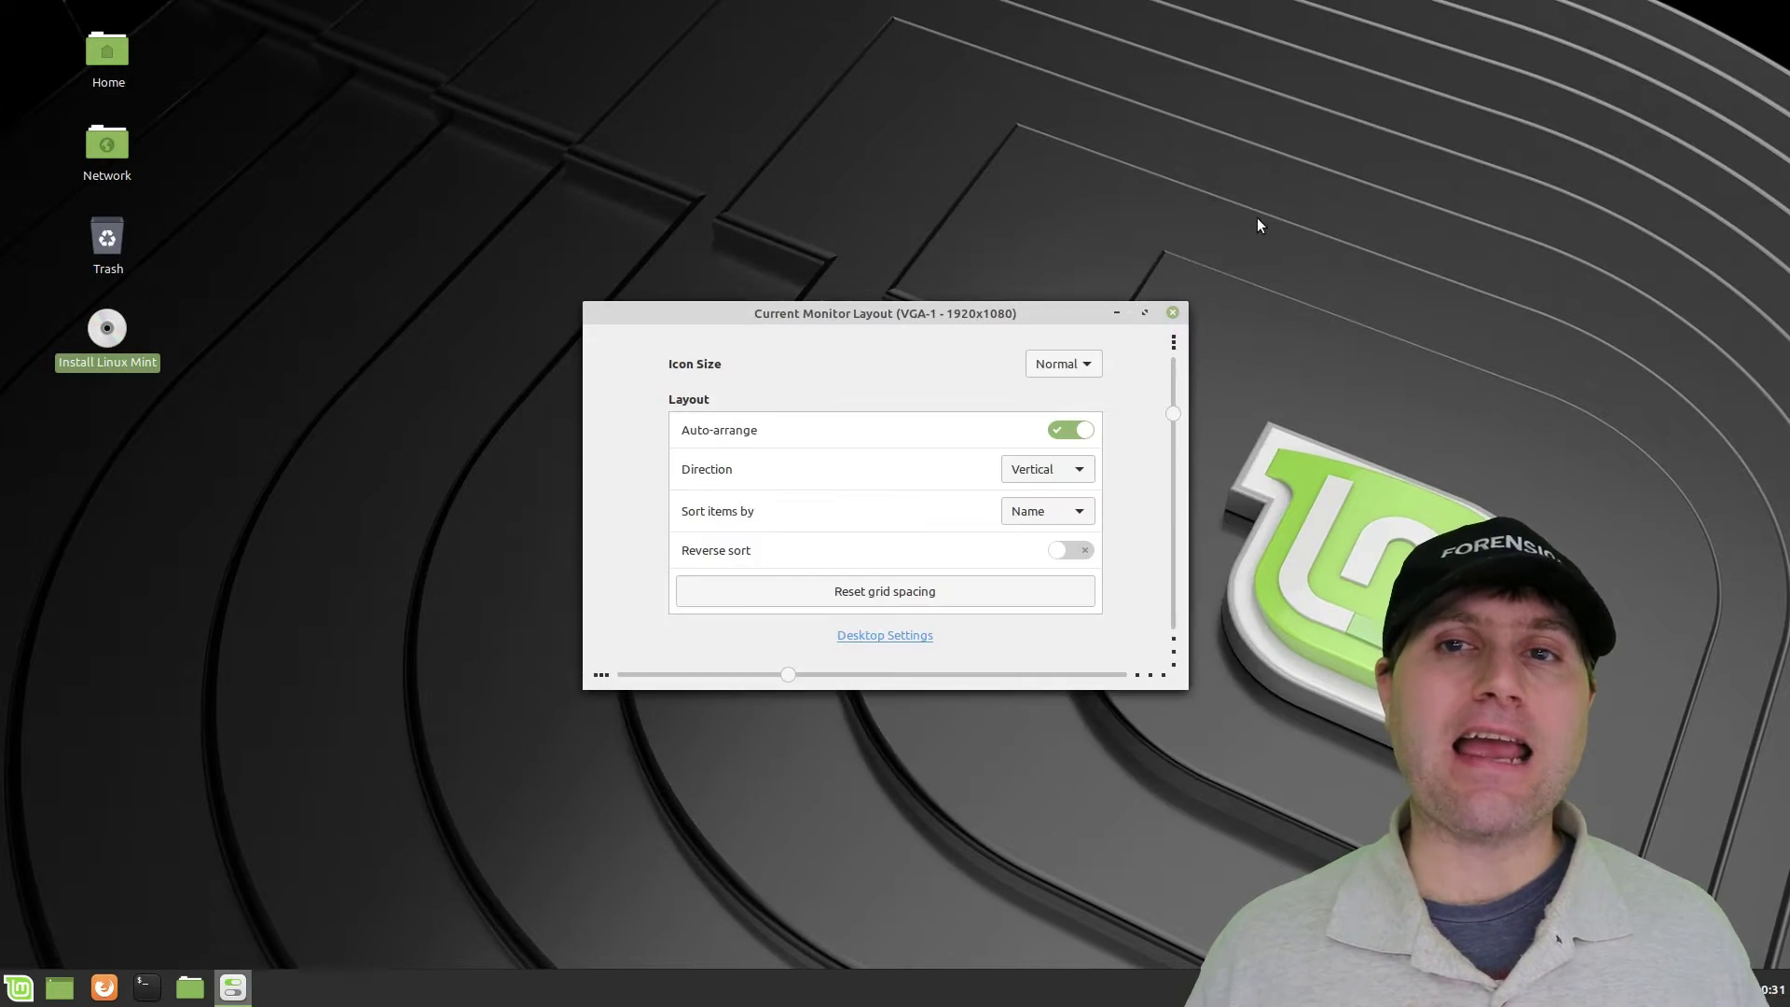
{"action": "left_click", "coordinate": [1173, 313]}
Add the Clock desklet to the desktop through the Desklets manager.
{"action": "right_click", "coordinate": [293, 481]}
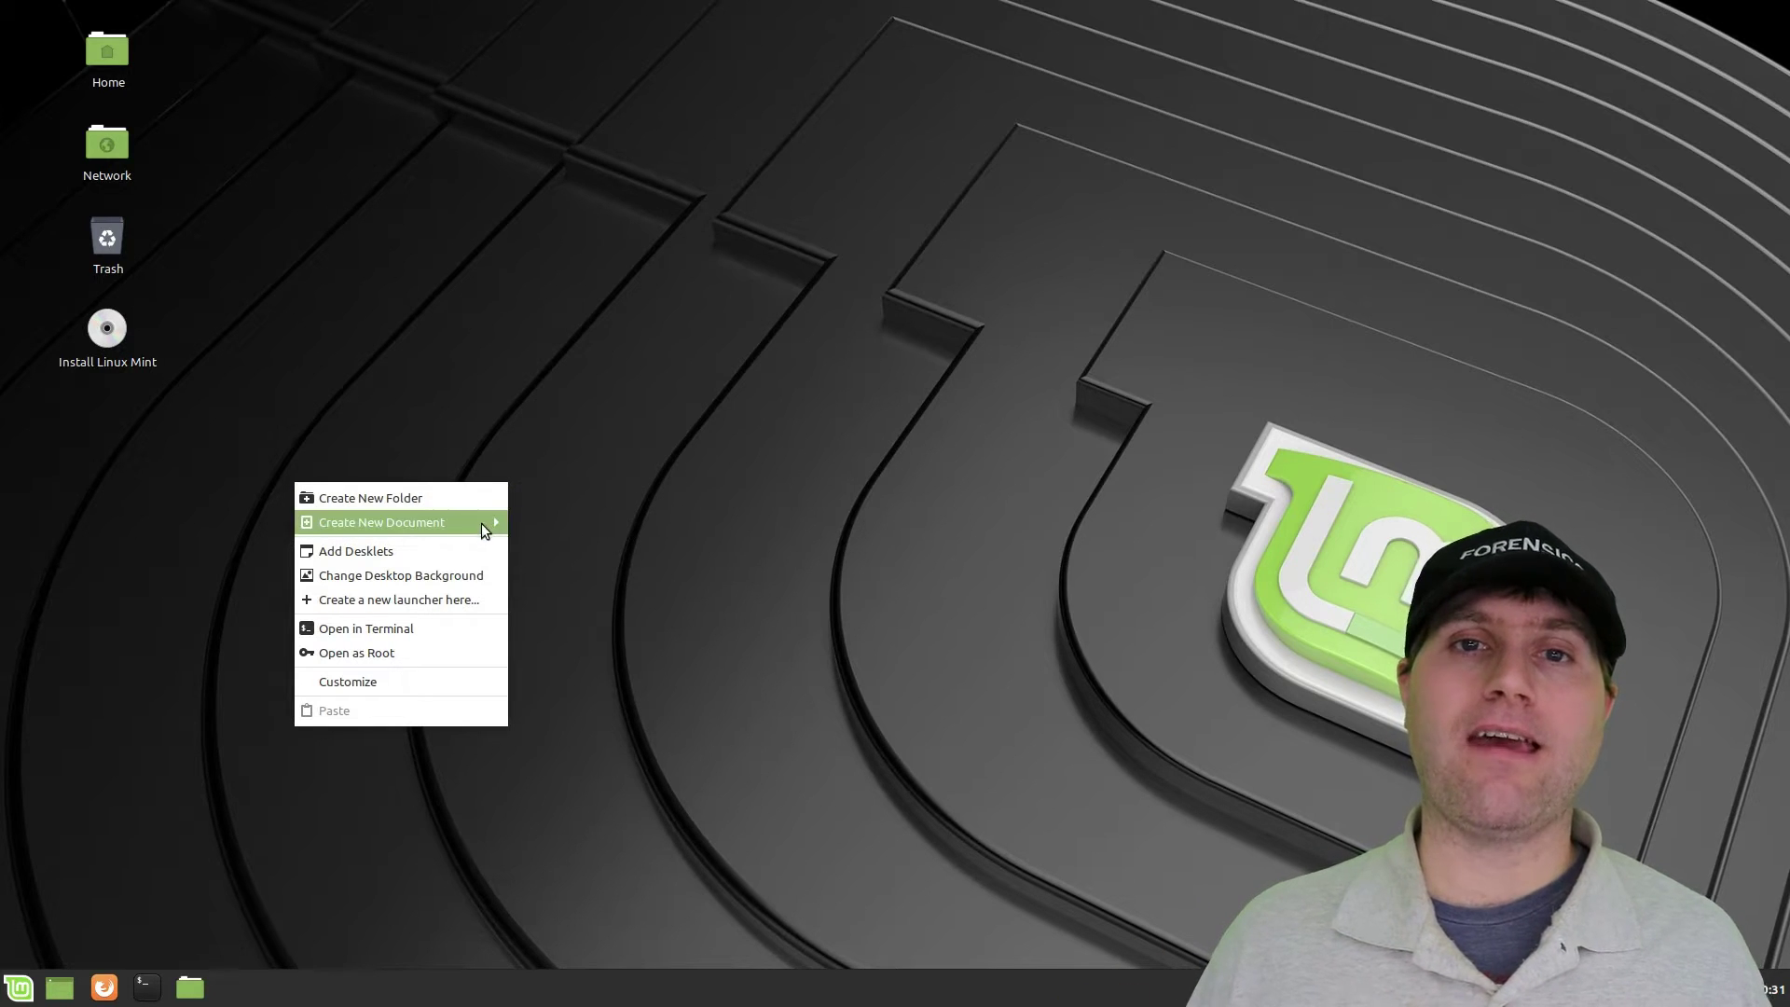
{"action": "left_click", "coordinate": [429, 552]}
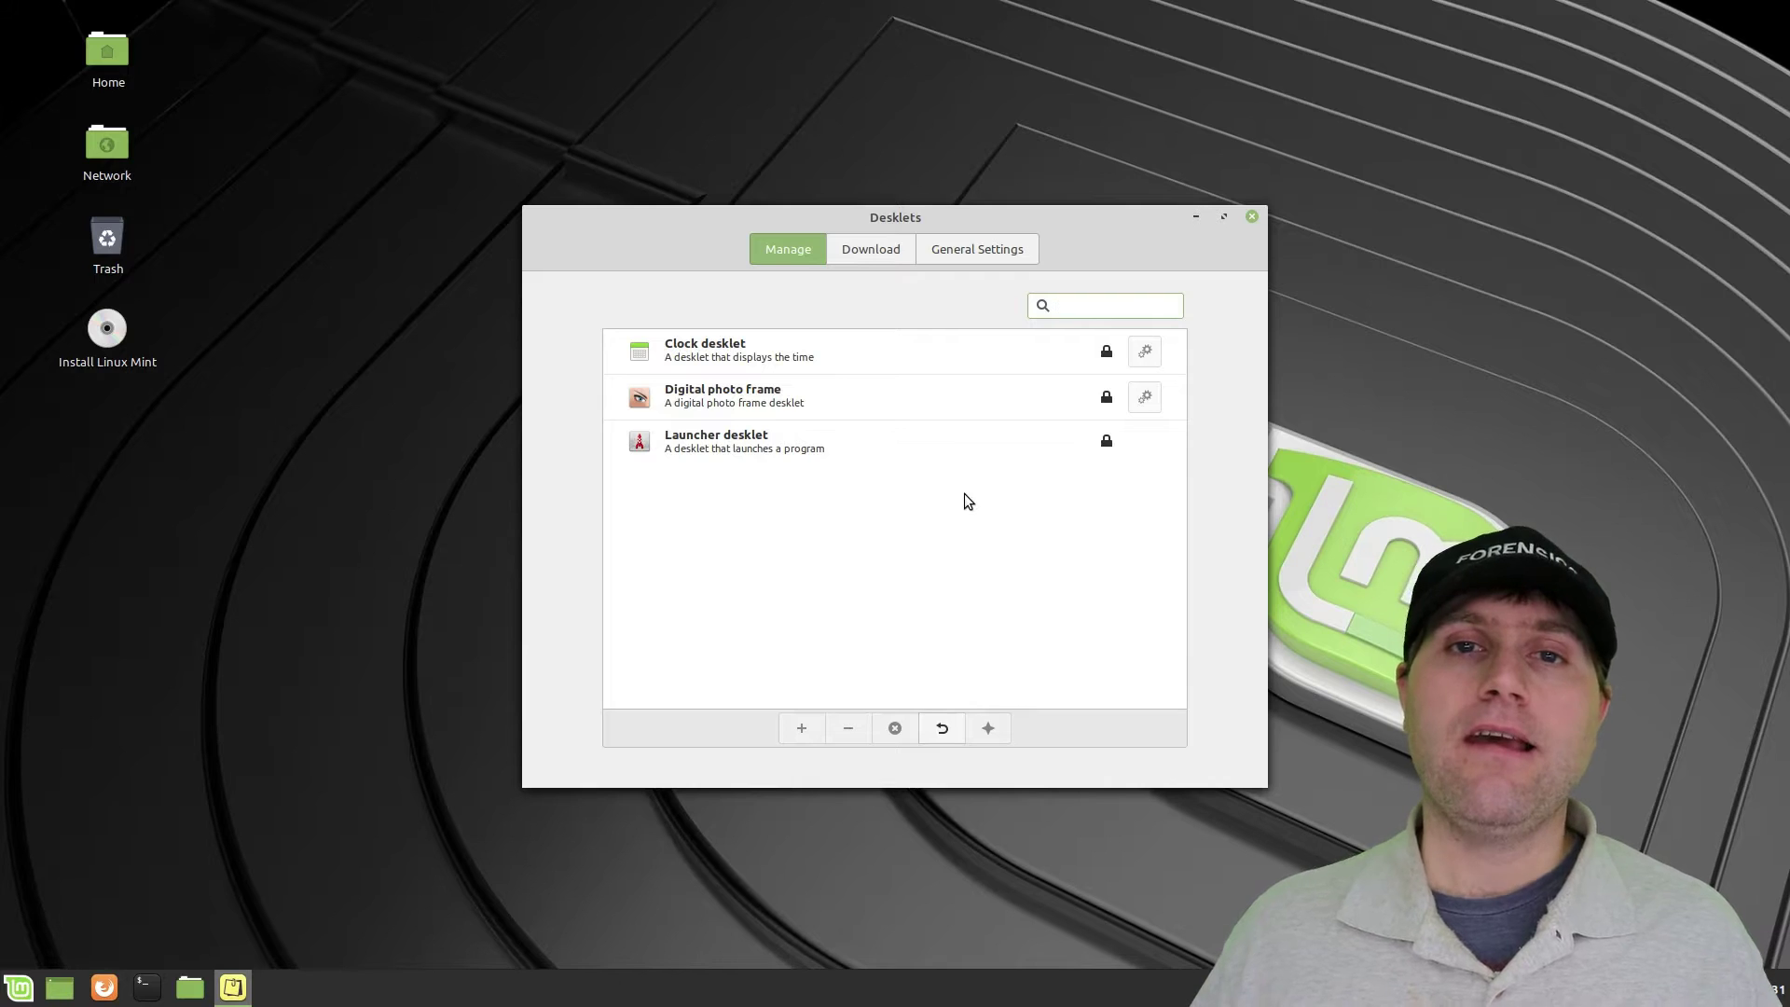
{"action": "left_click", "coordinate": [705, 356]}
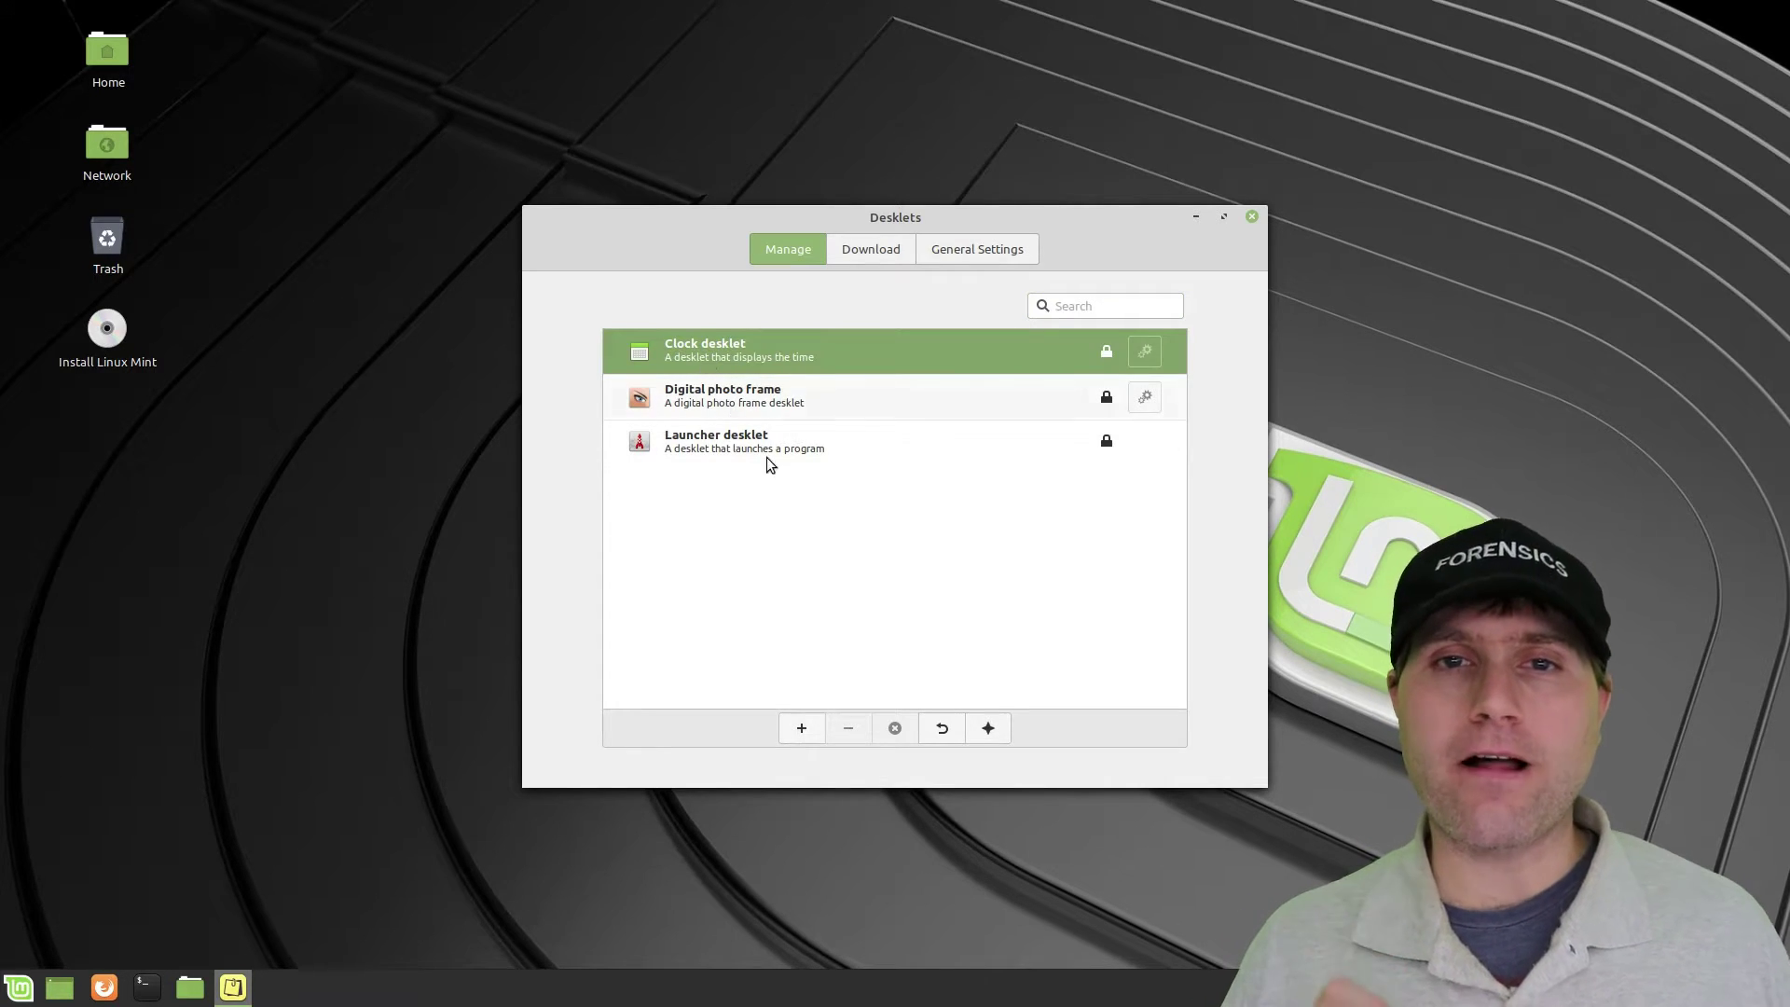
{"action": "left_click", "coordinate": [802, 727]}
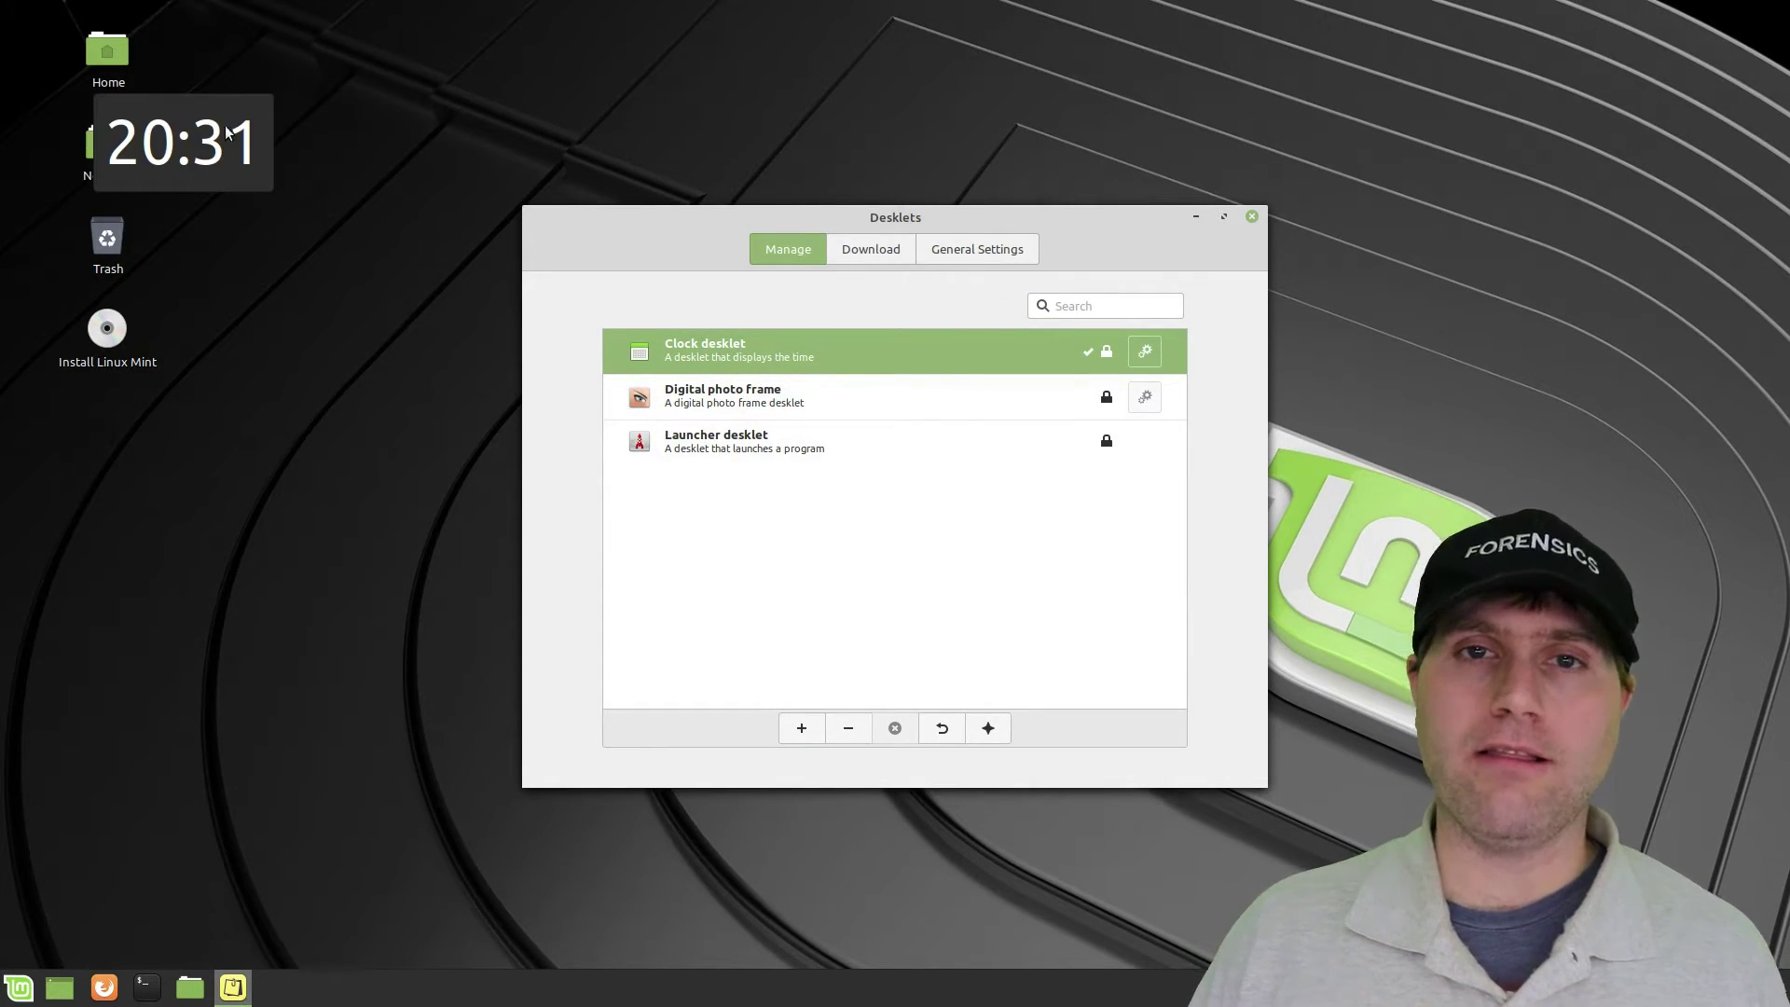
Place the clock desklet at the top-right corner, slightly below the edge.
{"action": "left_click_drag", "start_coordinate": [233, 128], "coordinate": [1720, 75]}
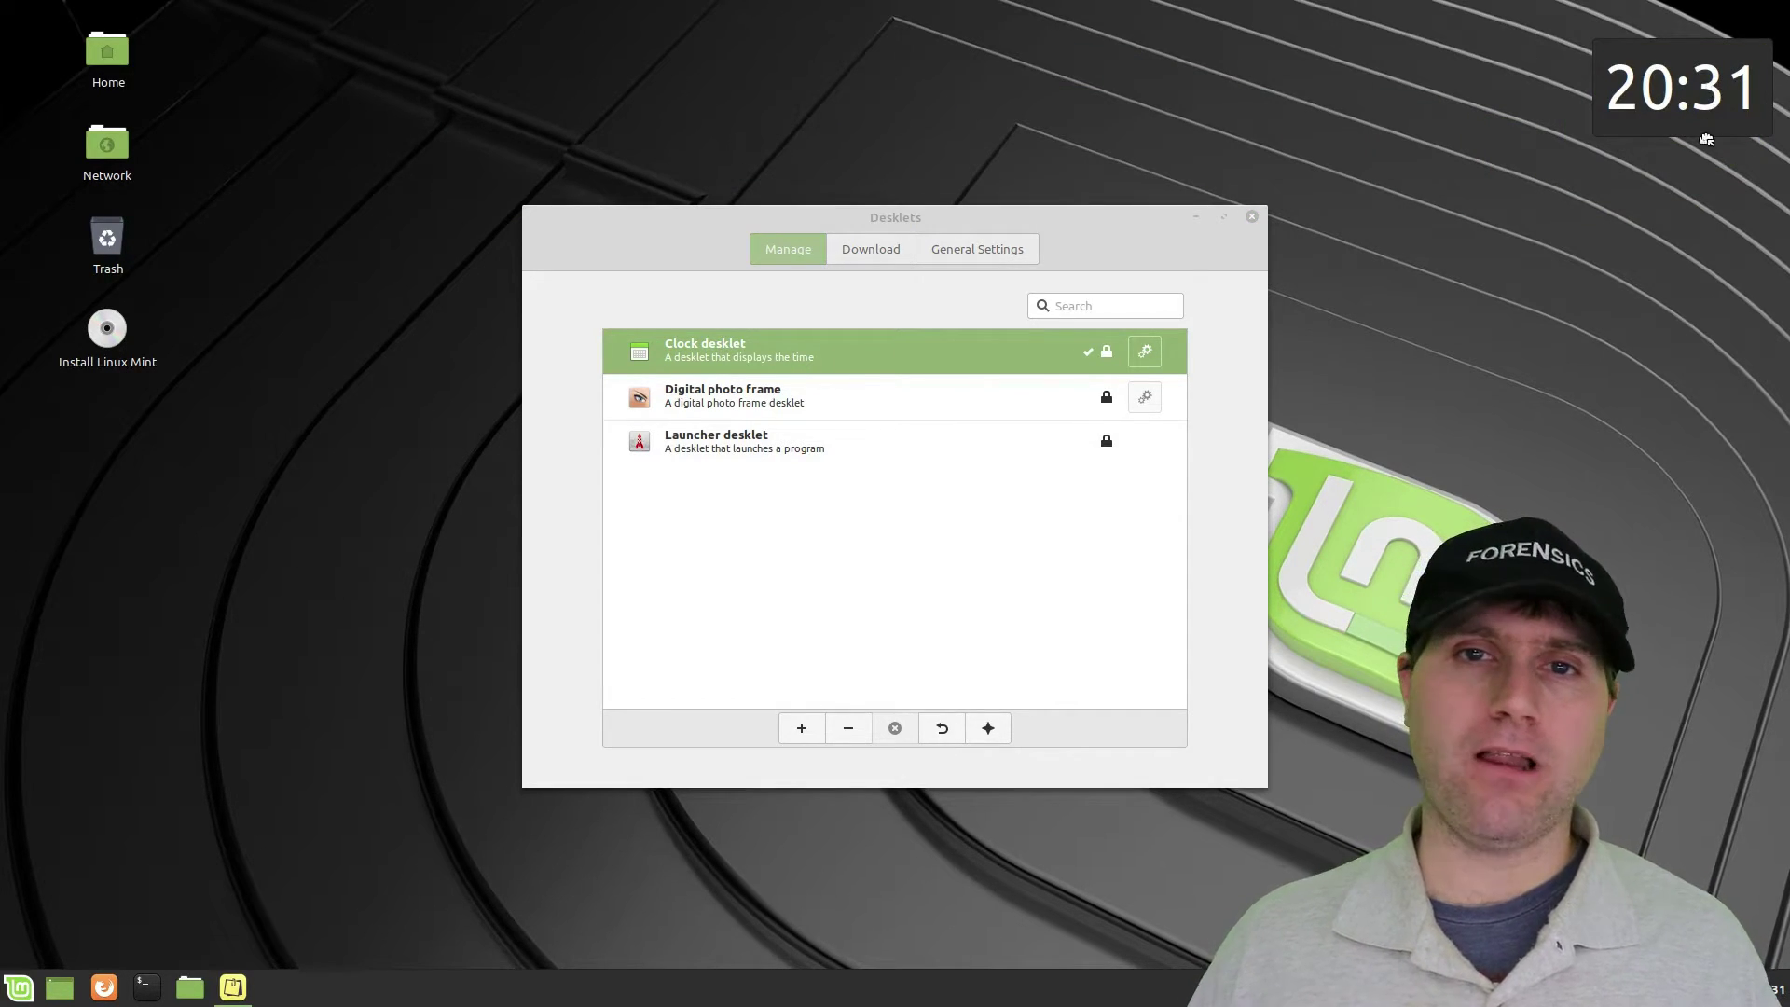
{"action": "left_click_drag", "start_coordinate": [1705, 139], "coordinate": [1687, 198]}
{"action": "right_click", "coordinate": [1688, 199]}
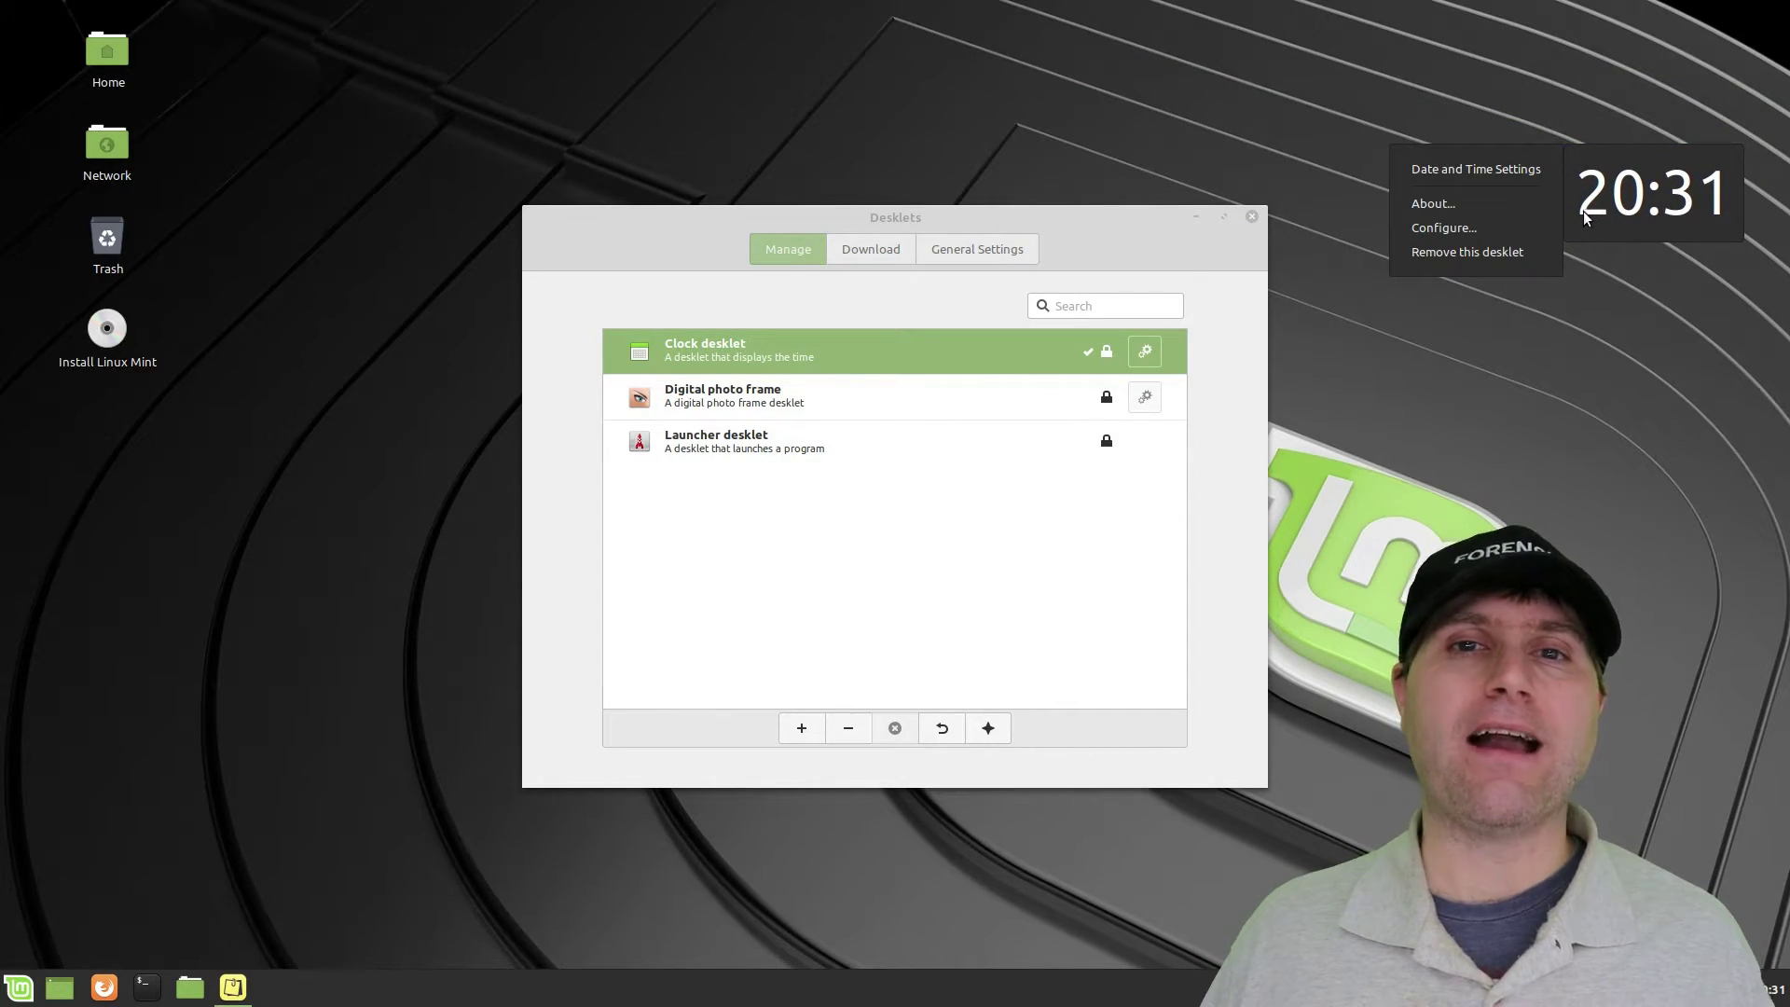
Reduce the clock desklet's font size to 41 and set its text color to green.
{"action": "left_click", "coordinate": [1503, 224]}
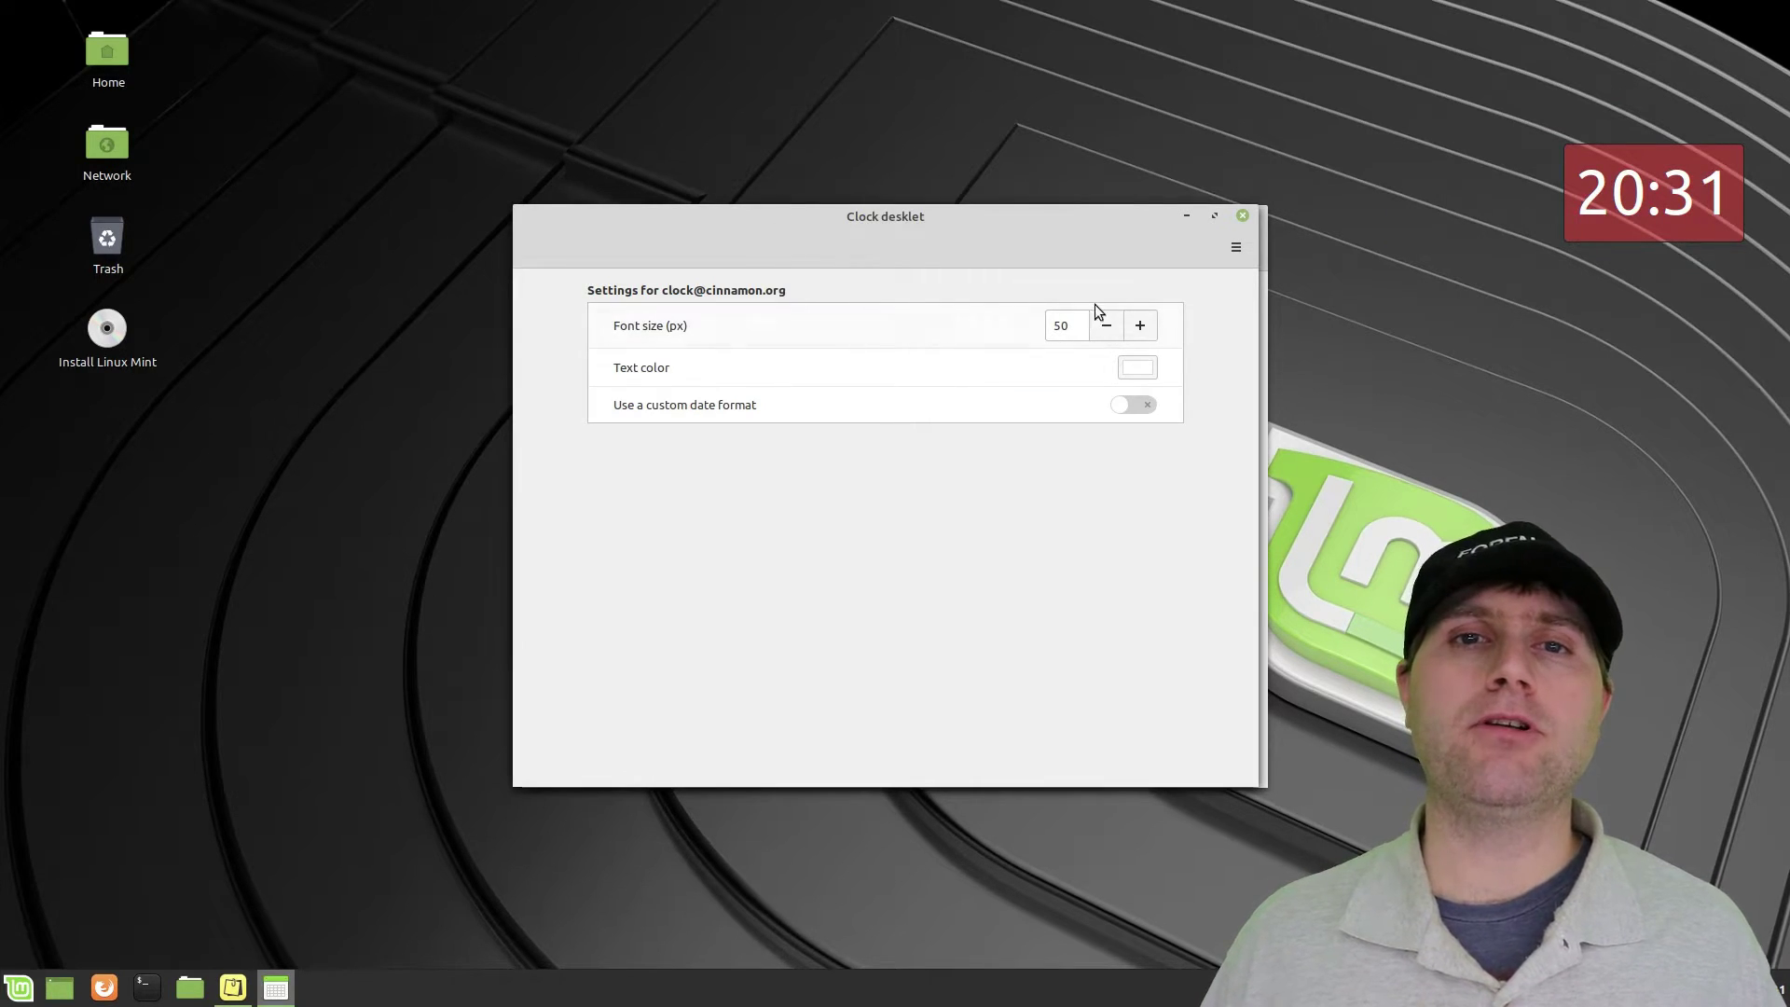
{"action": "left_click", "coordinate": [1113, 327]}
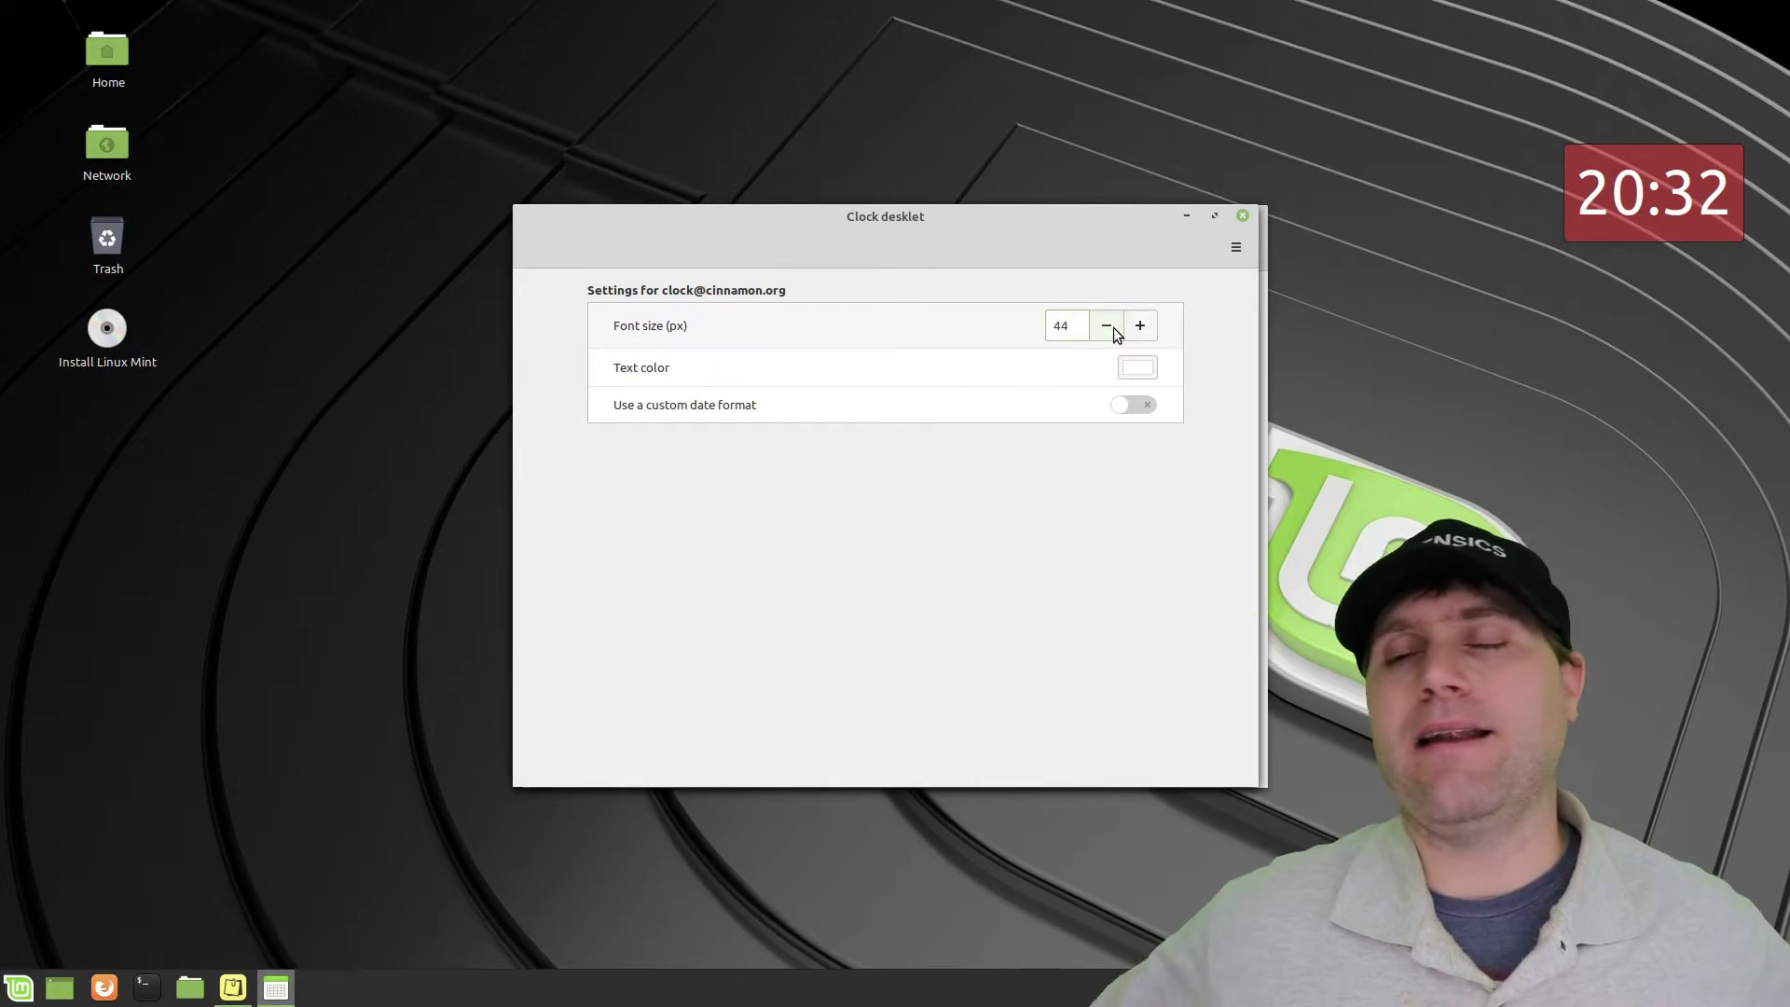
{"action": "left_click", "coordinate": [1113, 327]}
{"action": "left_click", "coordinate": [1112, 327]}
{"action": "left_click", "coordinate": [1113, 328]}
{"action": "left_click", "coordinate": [1115, 328]}
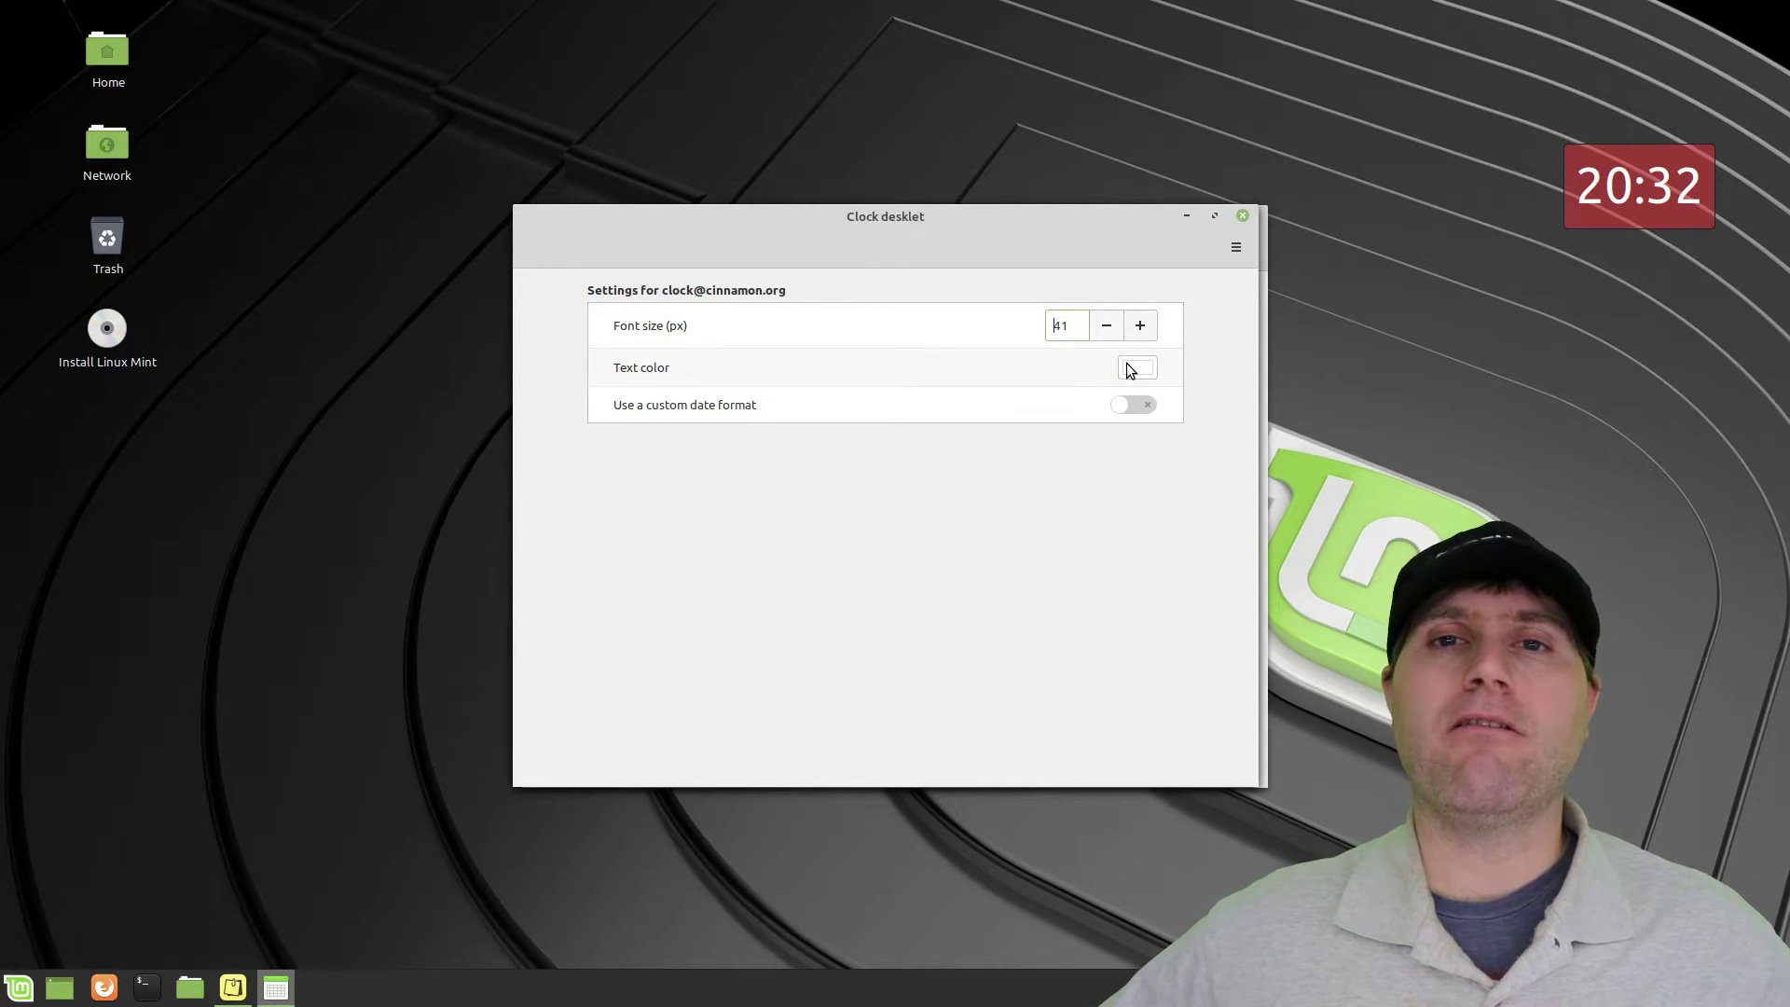
{"action": "left_click", "coordinate": [1127, 364]}
{"action": "left_click", "coordinate": [846, 448]}
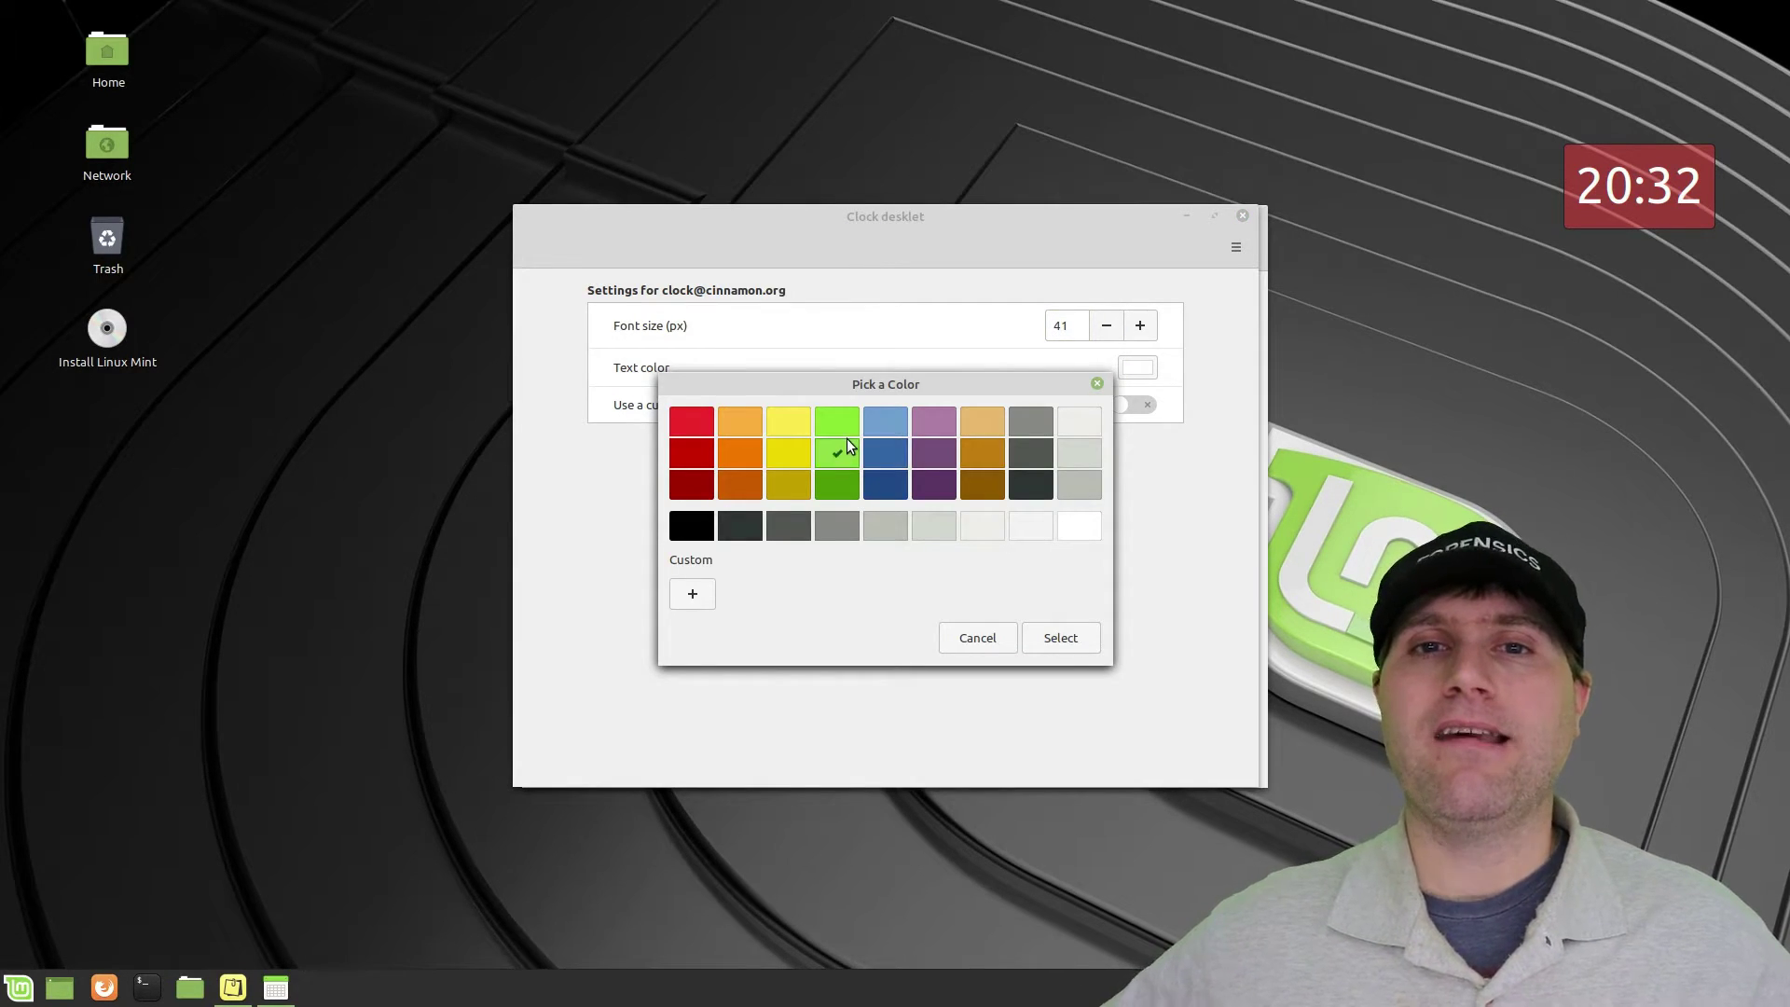
{"action": "left_click", "coordinate": [1046, 637]}
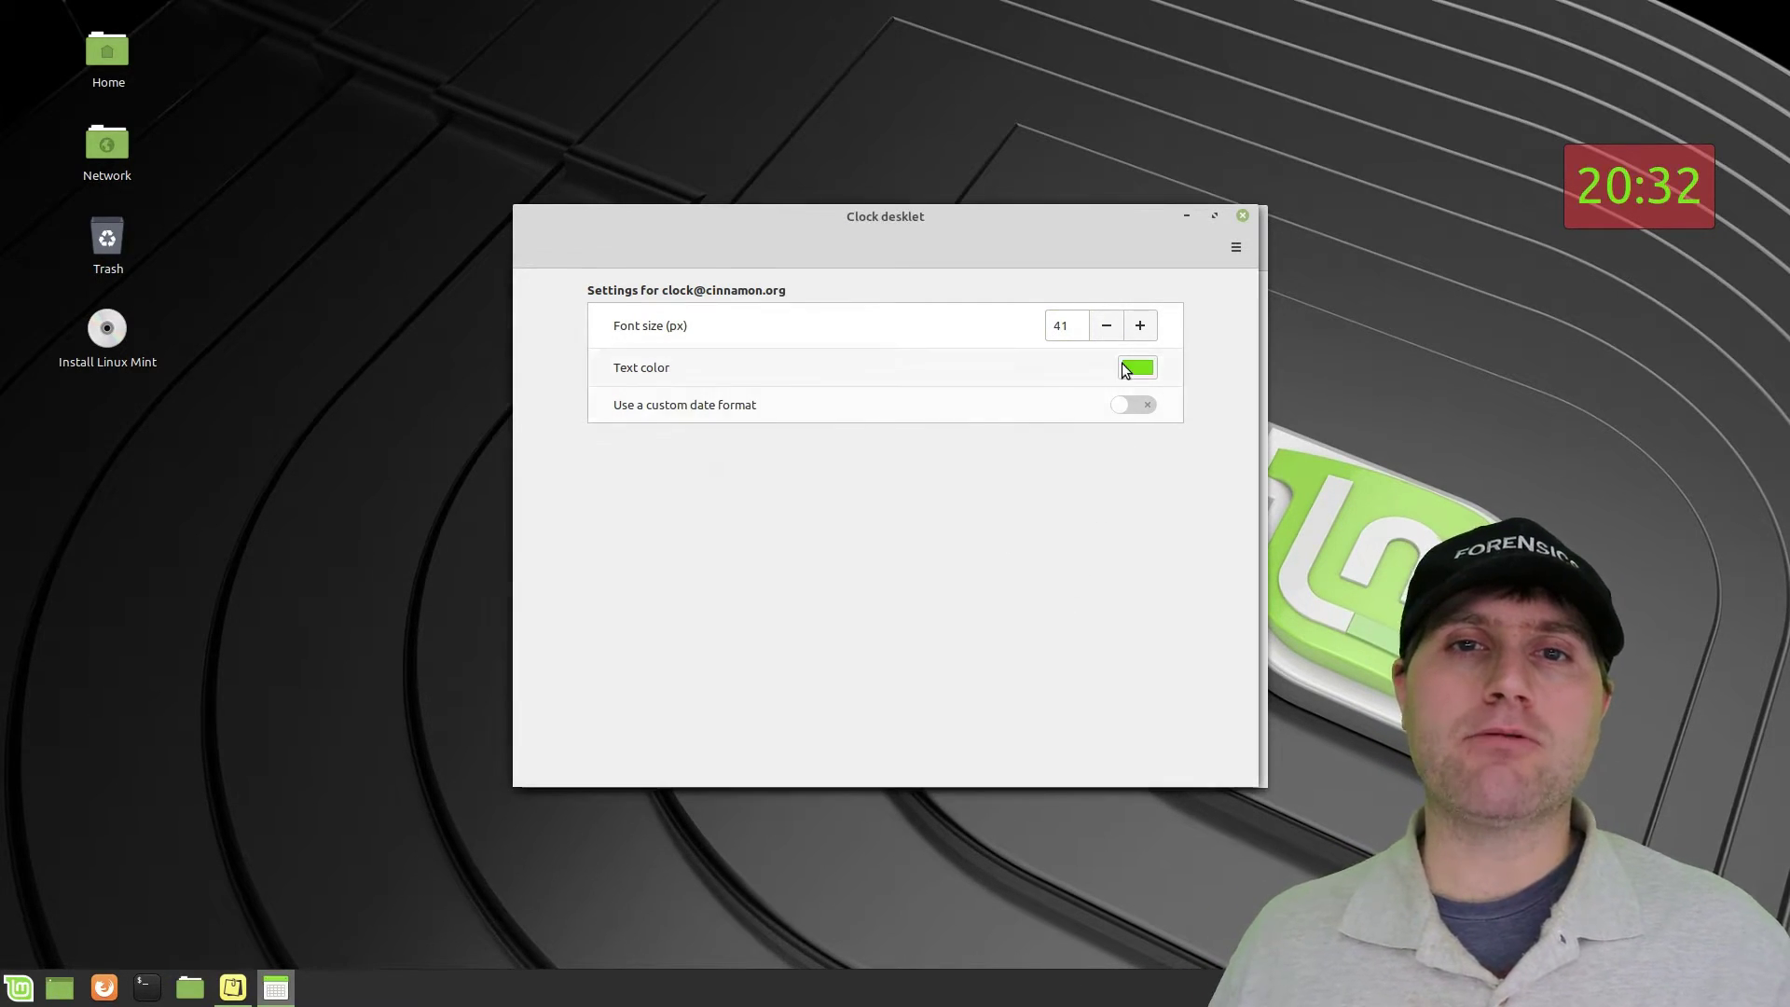
Try a custom time format, revert to the default format, and close the clock settings.
{"action": "left_click", "coordinate": [1122, 408]}
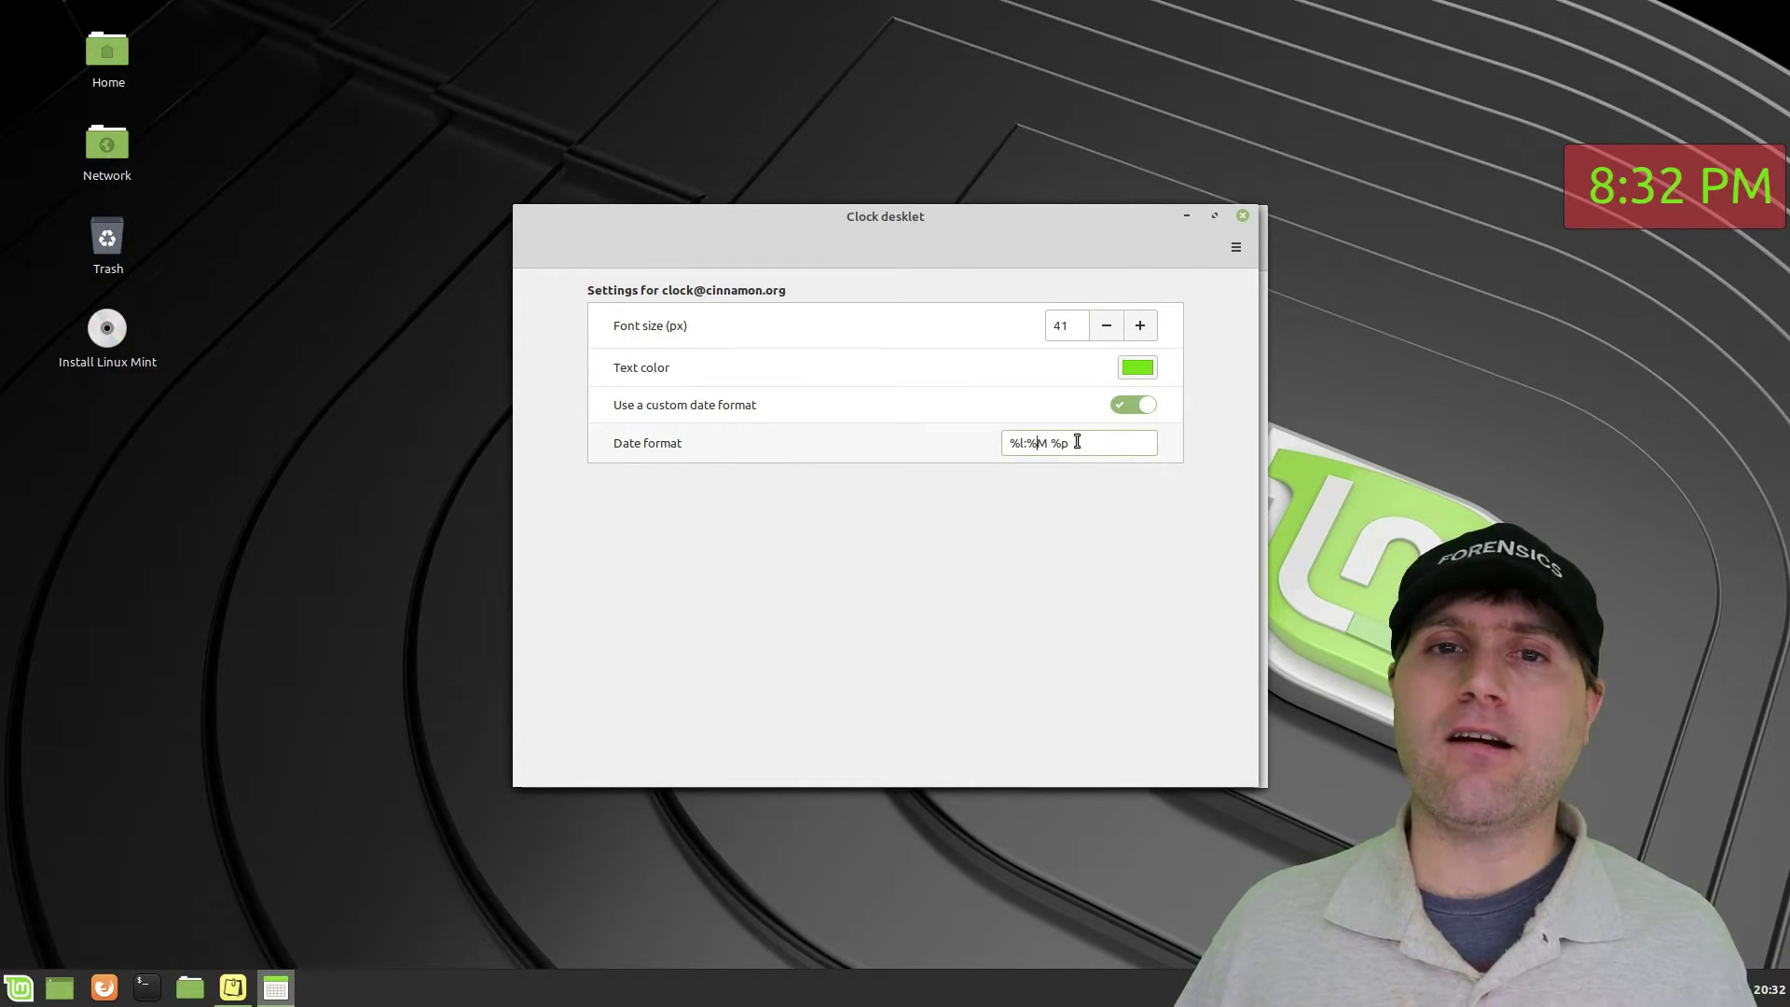
{"action": "left_click", "coordinate": [1139, 403]}
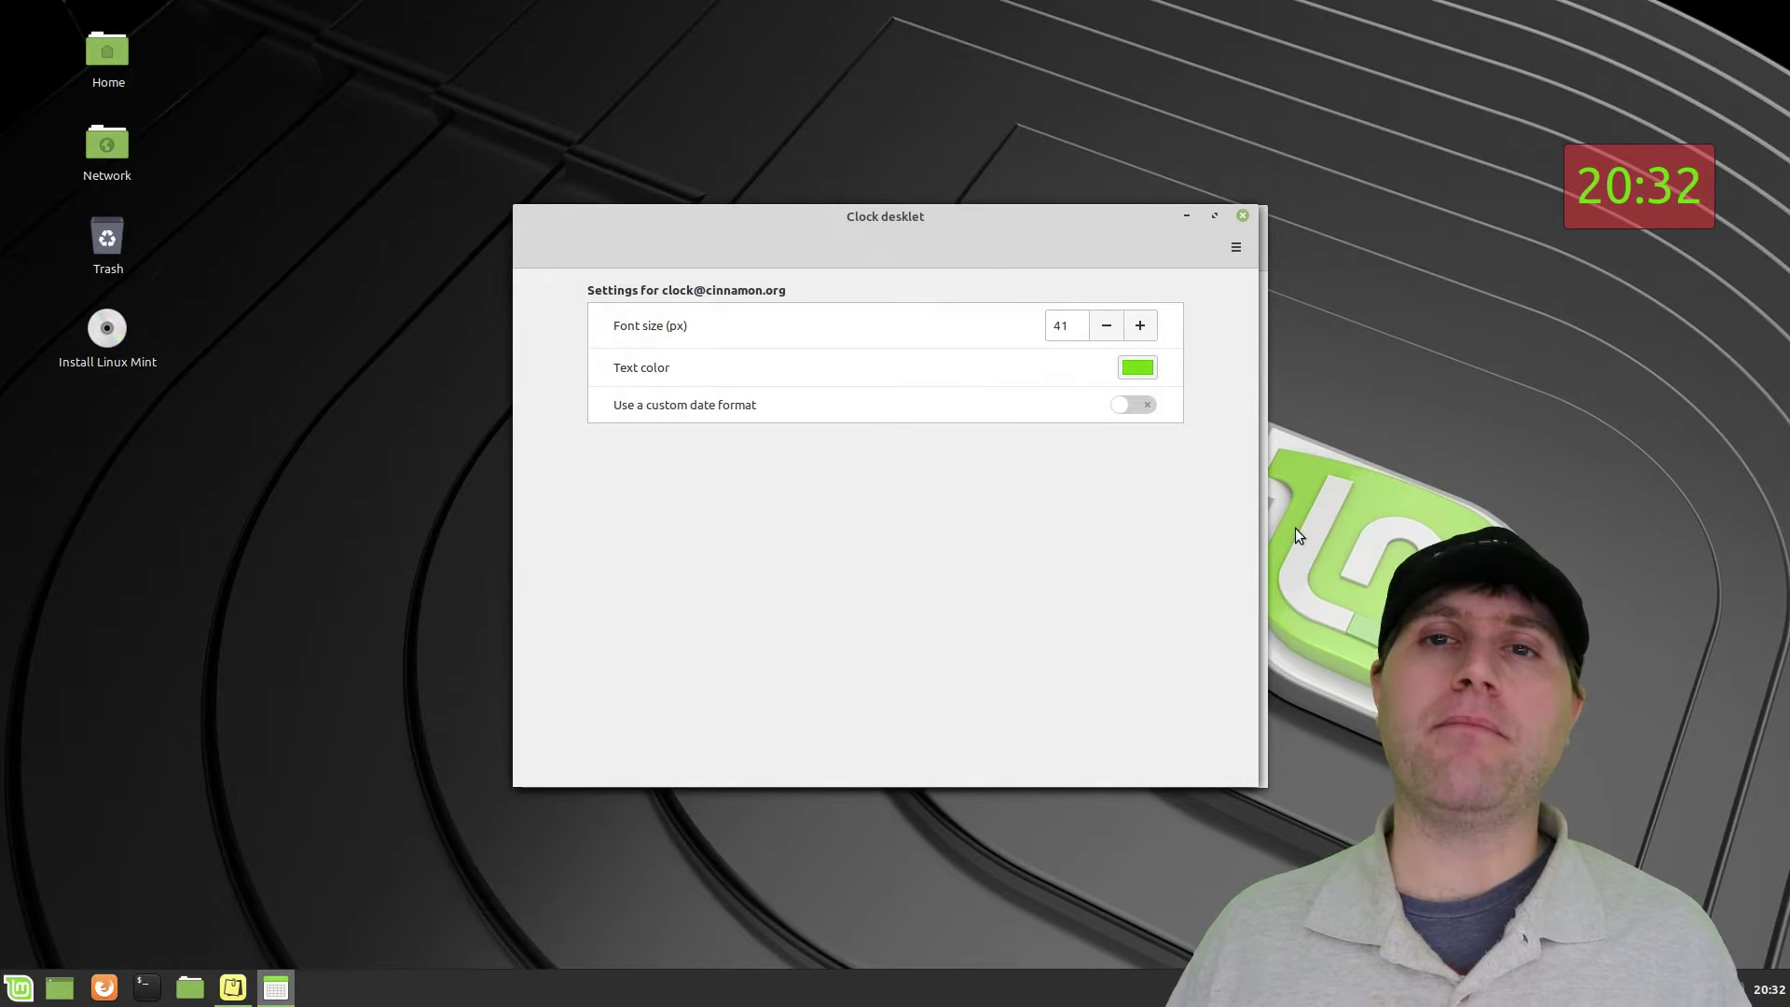
{"action": "left_click", "coordinate": [1391, 332]}
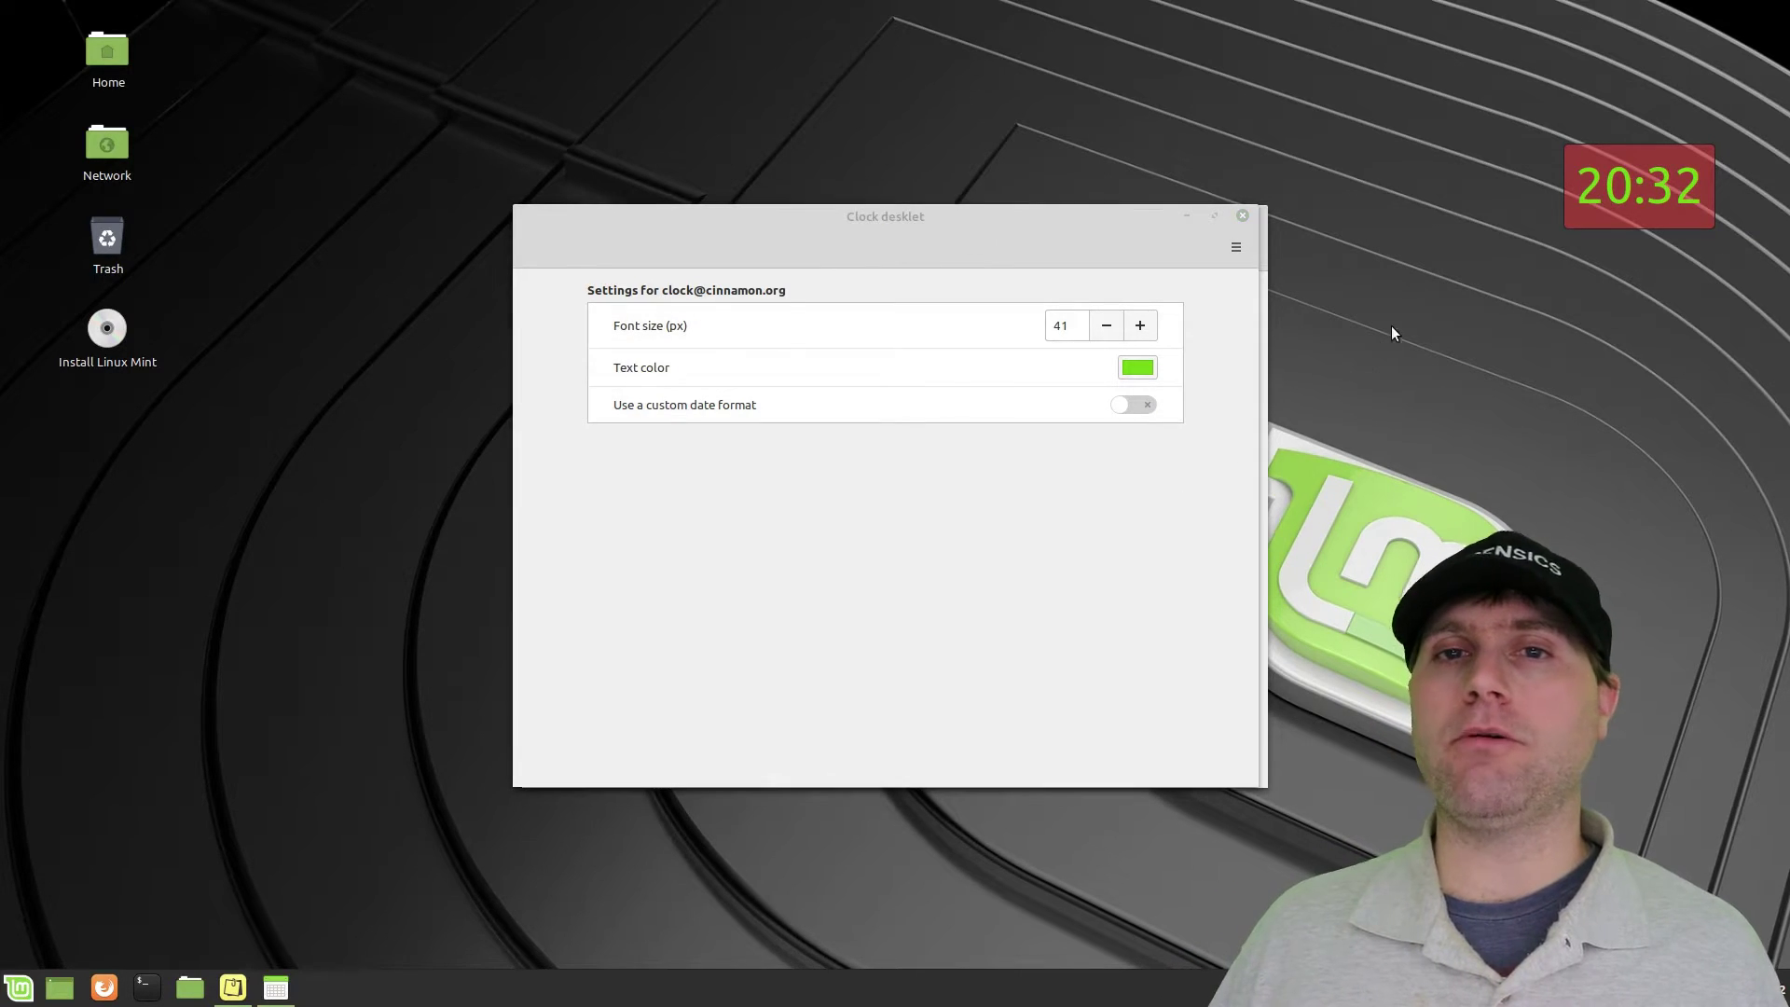
{"action": "left_click", "coordinate": [1242, 215]}
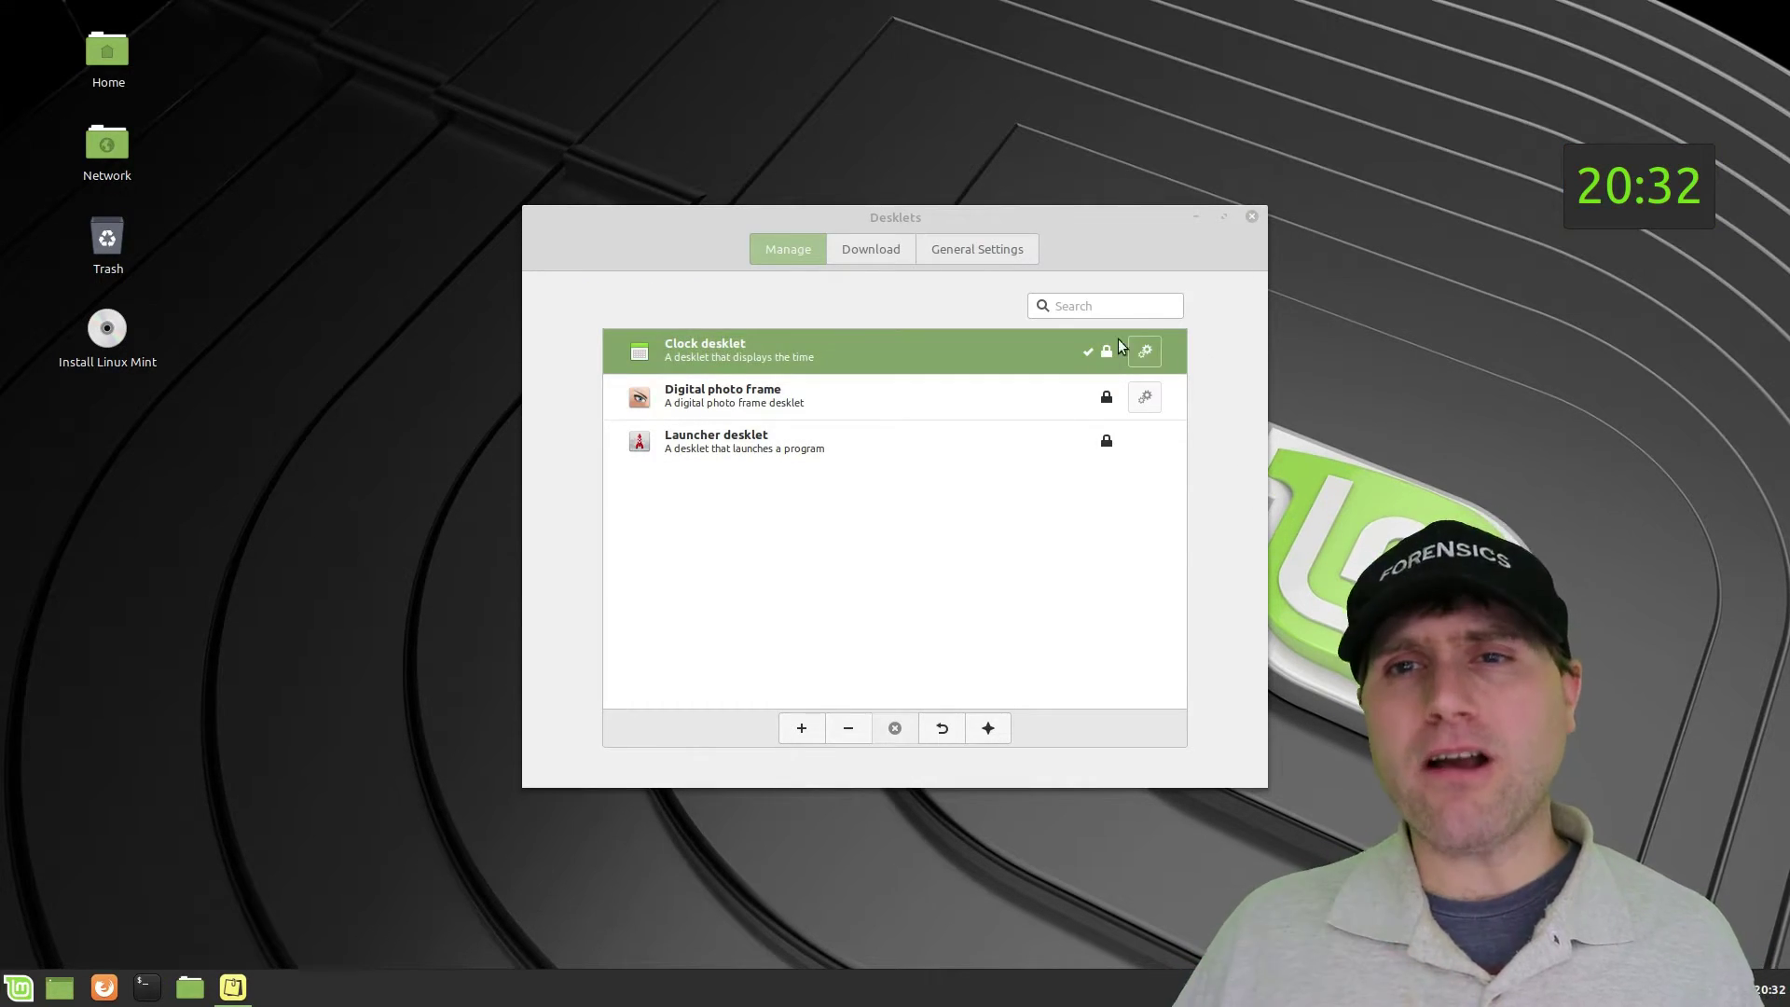
Remove the clock desklet, refresh the desklet cache and browse the downloadable desklets.
{"action": "left_click", "coordinate": [845, 733]}
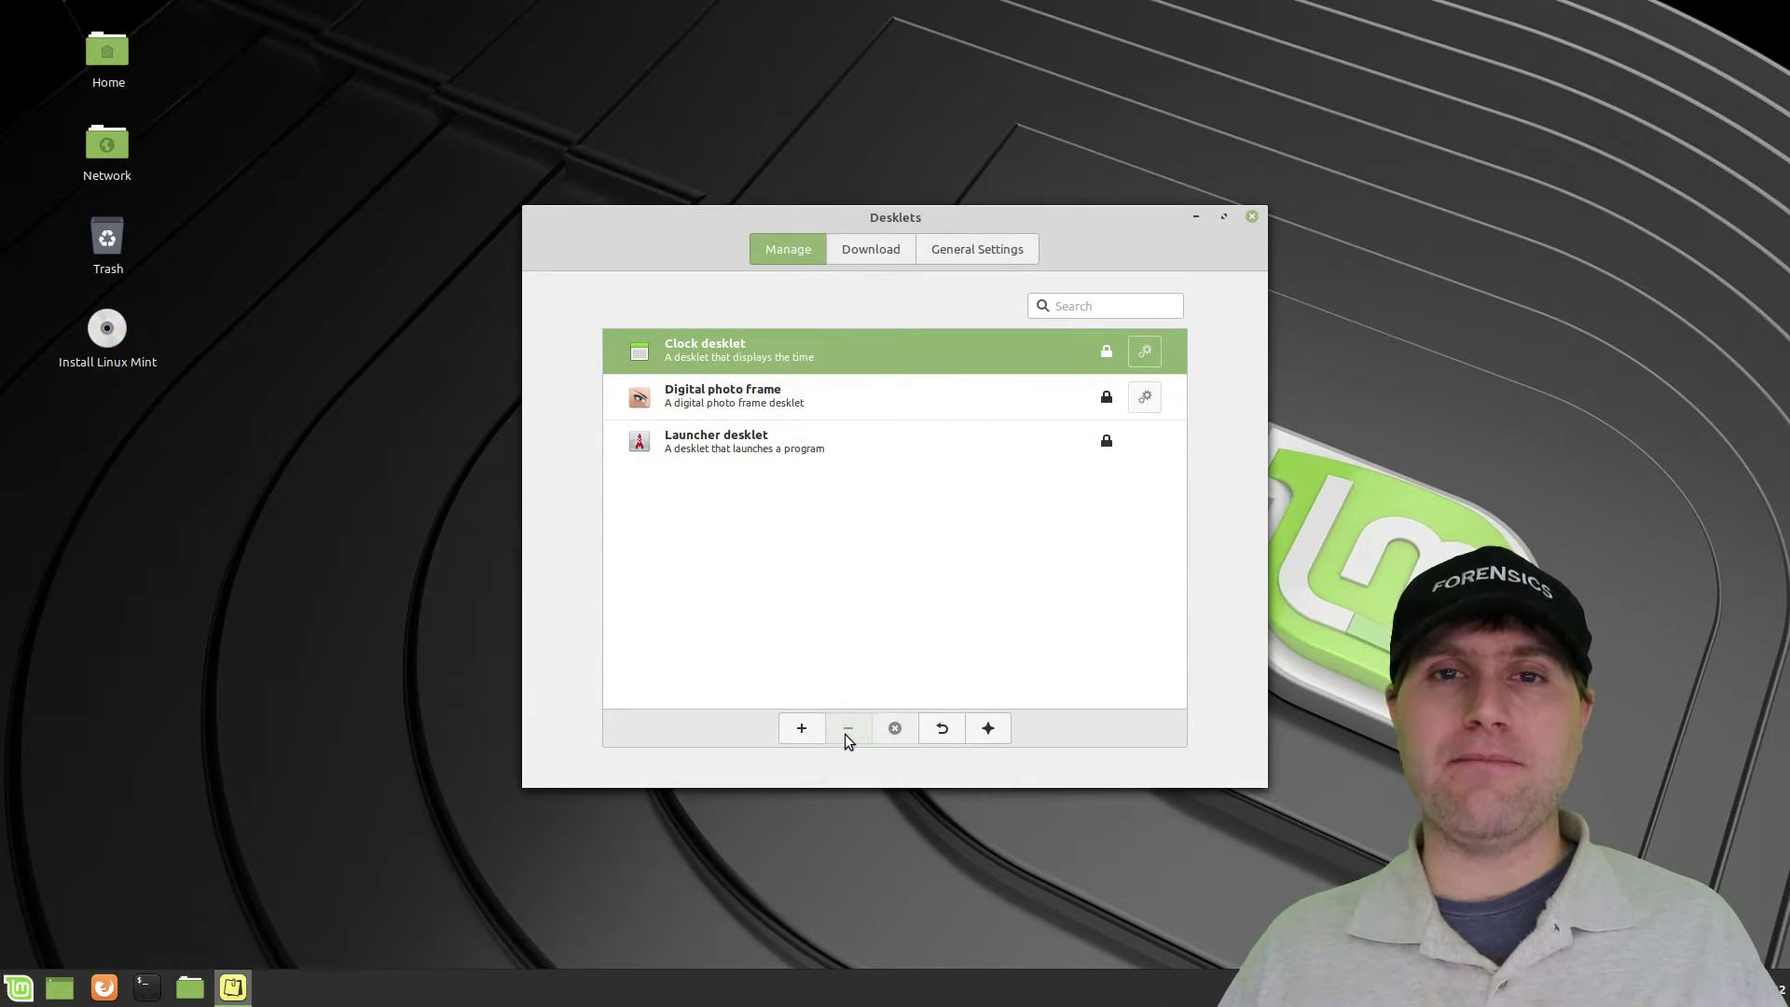
{"action": "left_click", "coordinate": [872, 249]}
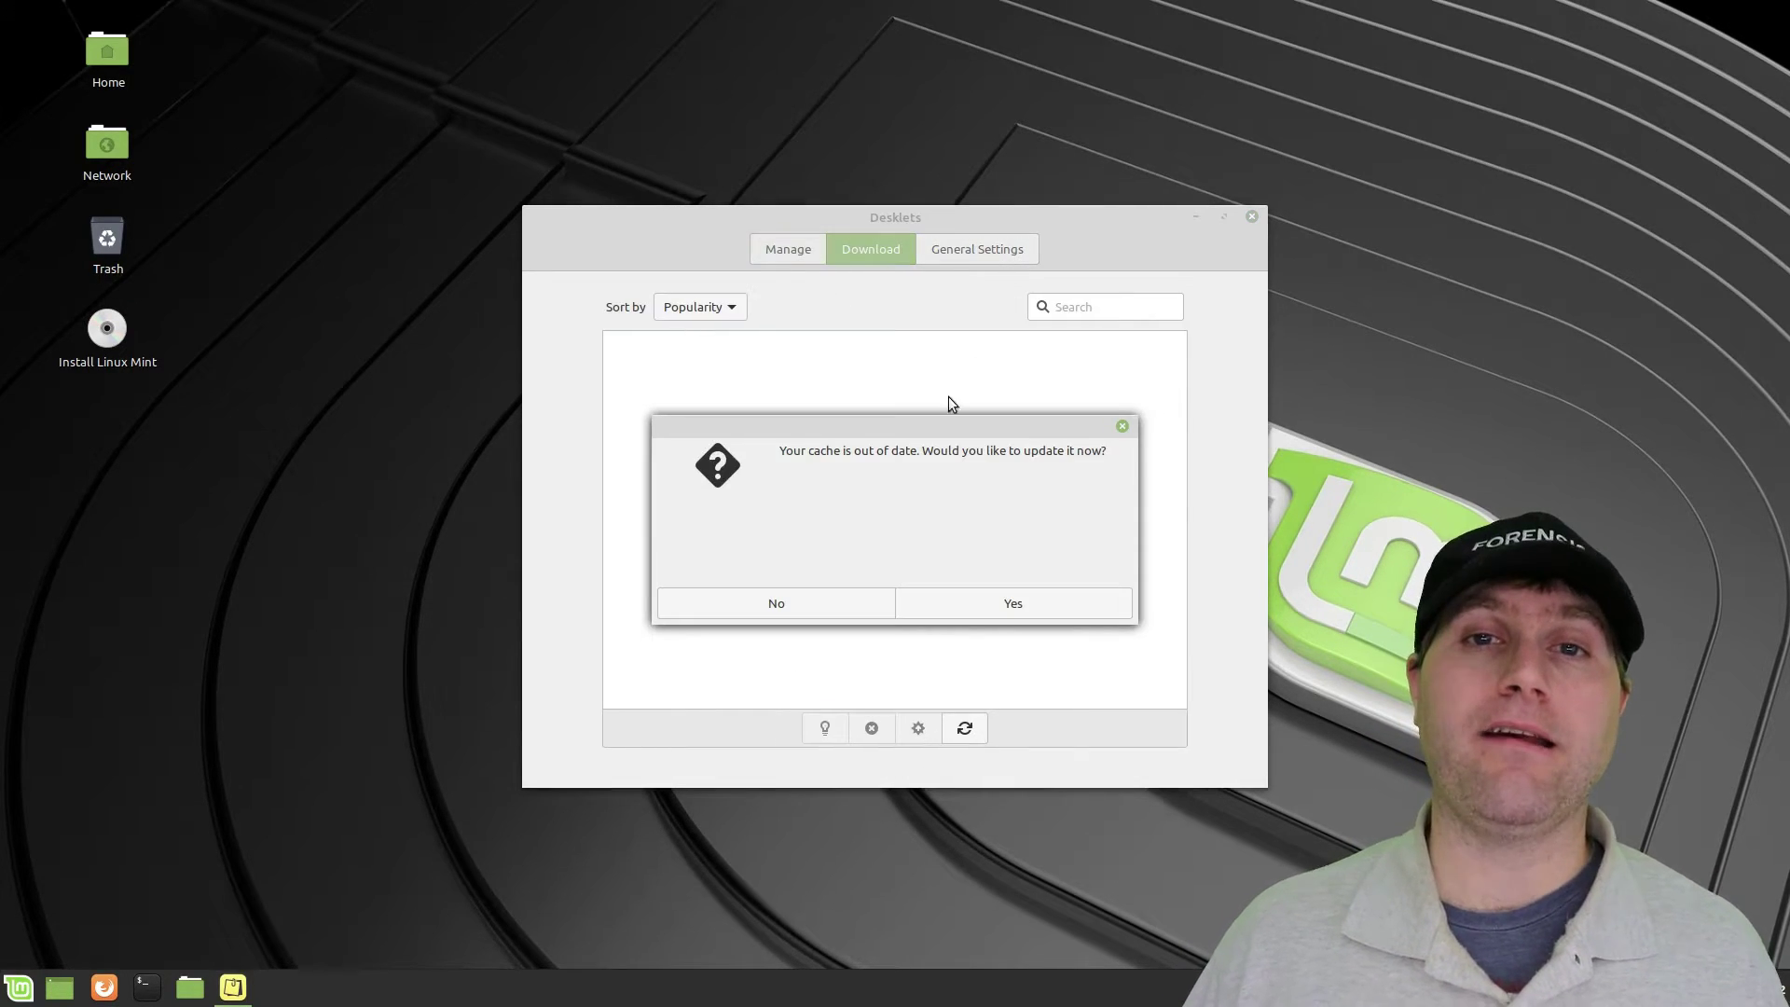
{"action": "left_click", "coordinate": [994, 605]}
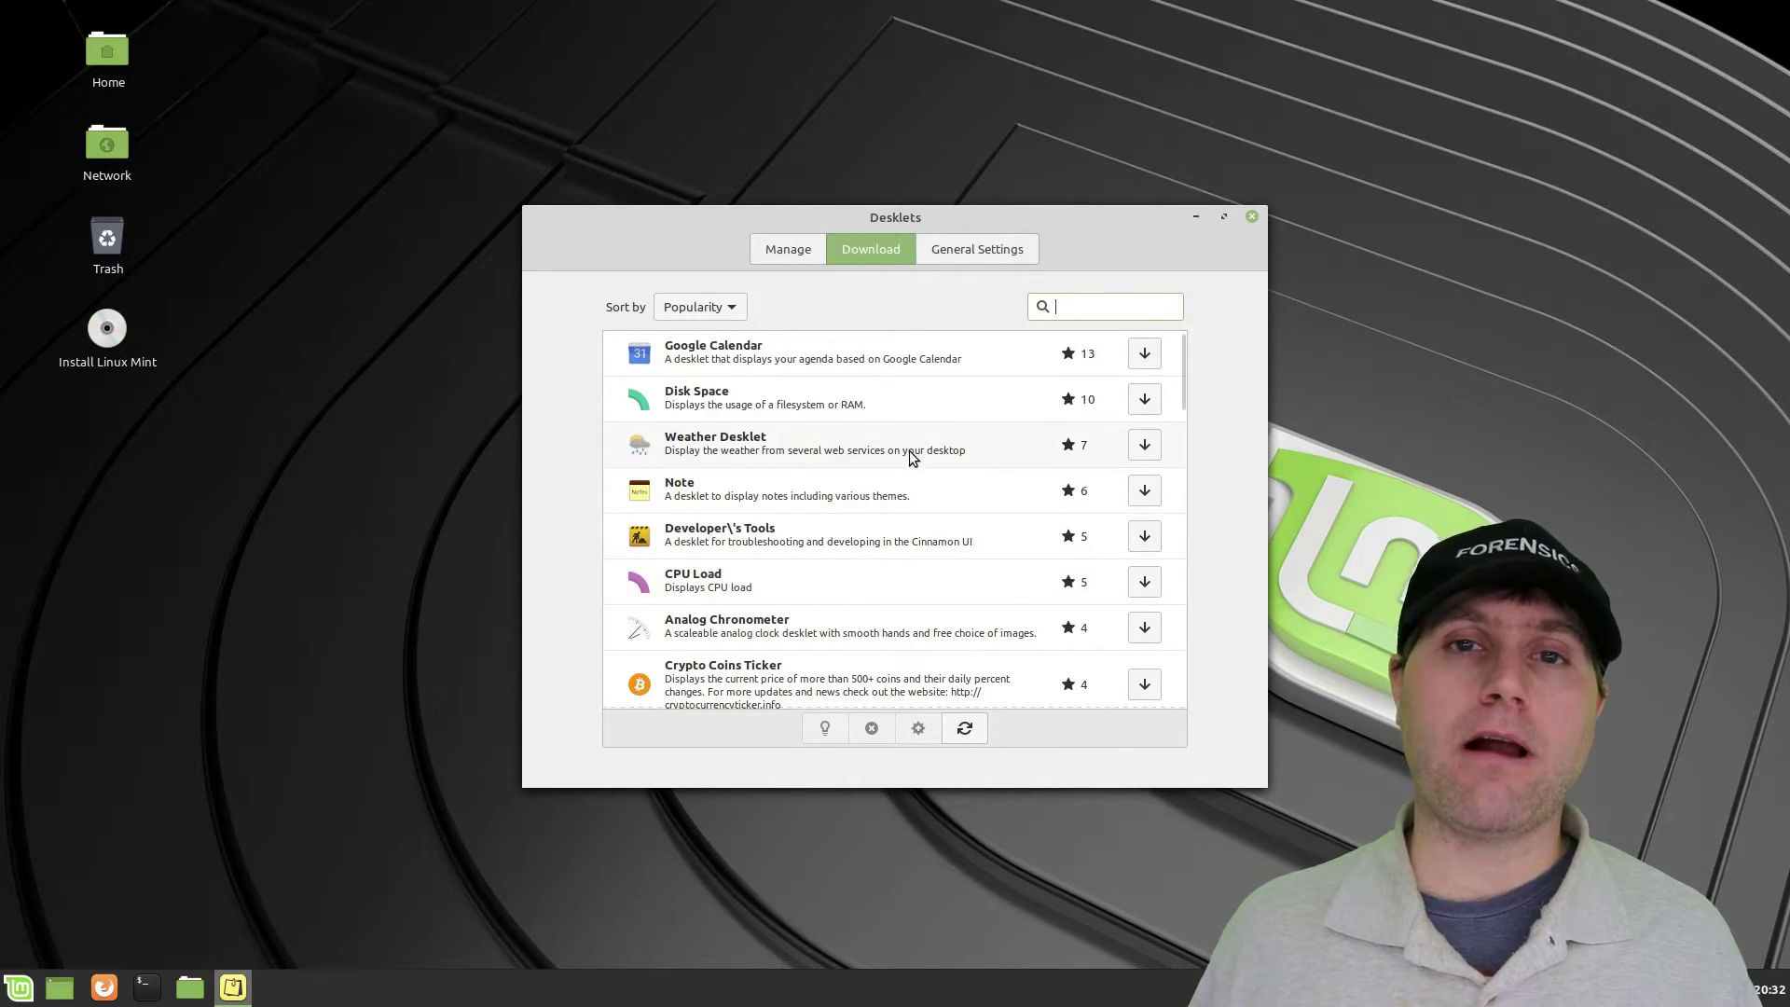
{"action": "scroll", "coordinate": [979, 590], "scroll_direction": "down", "scroll_amount": 10}
{"action": "scroll", "coordinate": [1035, 580], "scroll_direction": "down", "scroll_amount": 5}
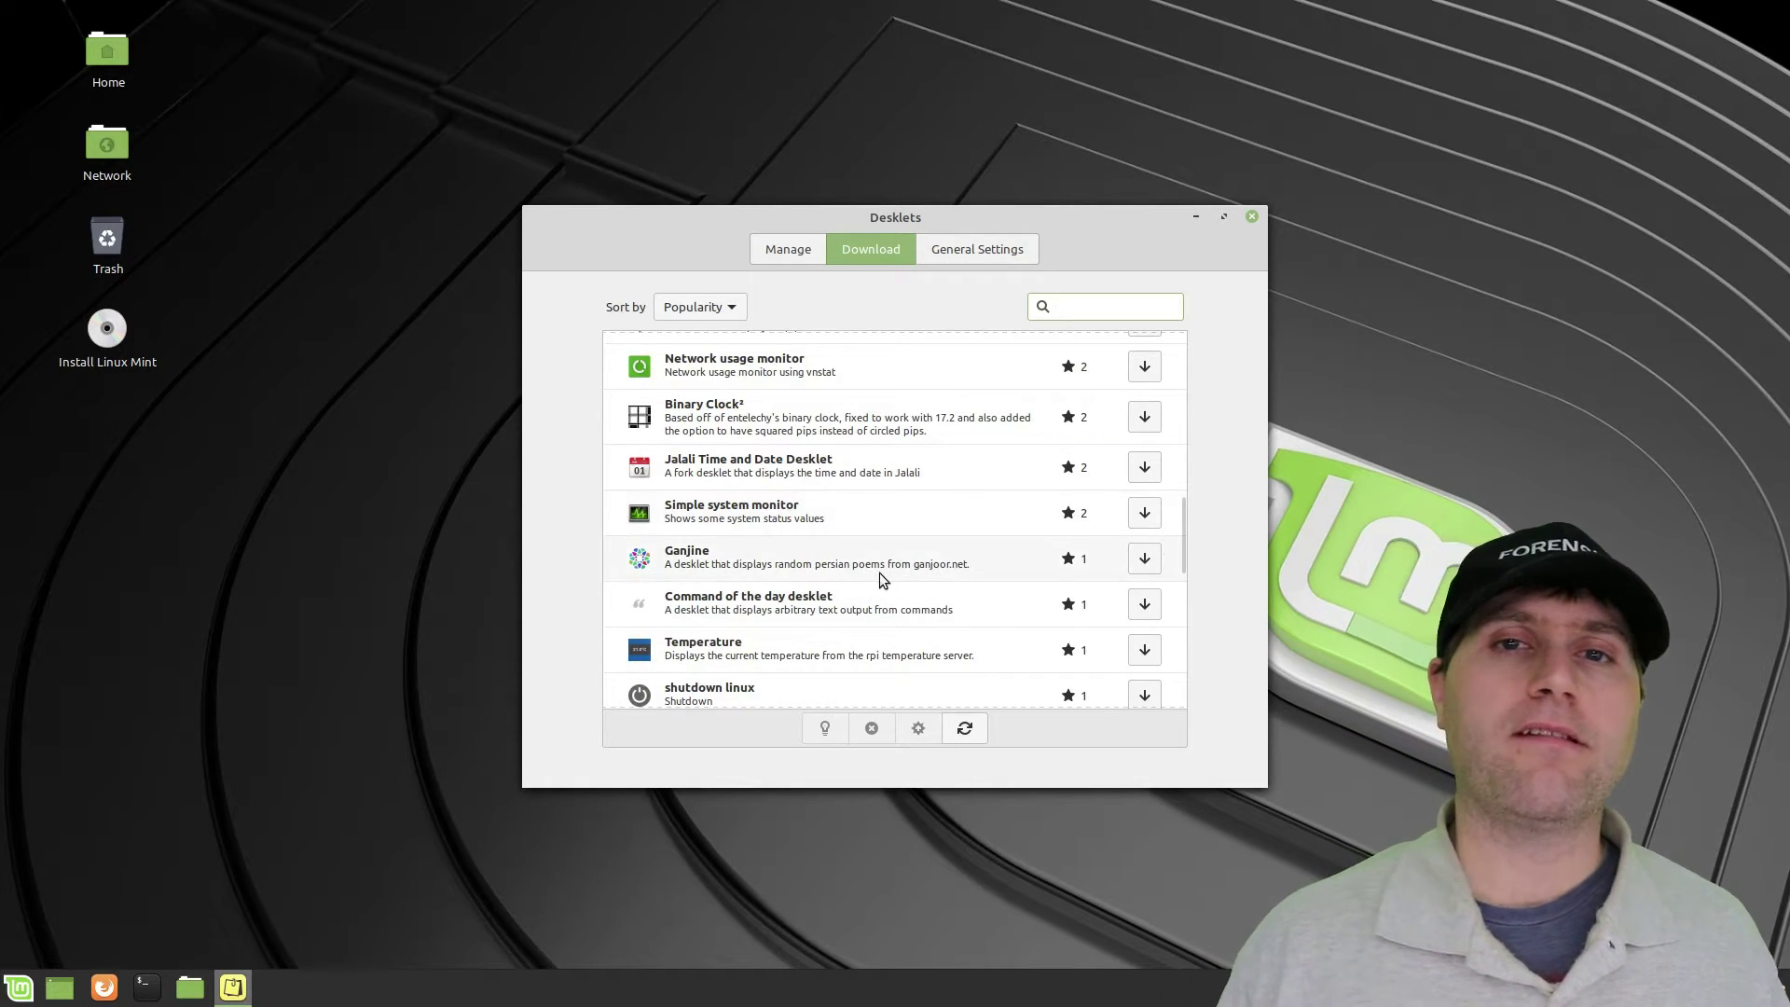
{"action": "scroll", "coordinate": [1150, 611], "scroll_direction": "down", "scroll_amount": 2}
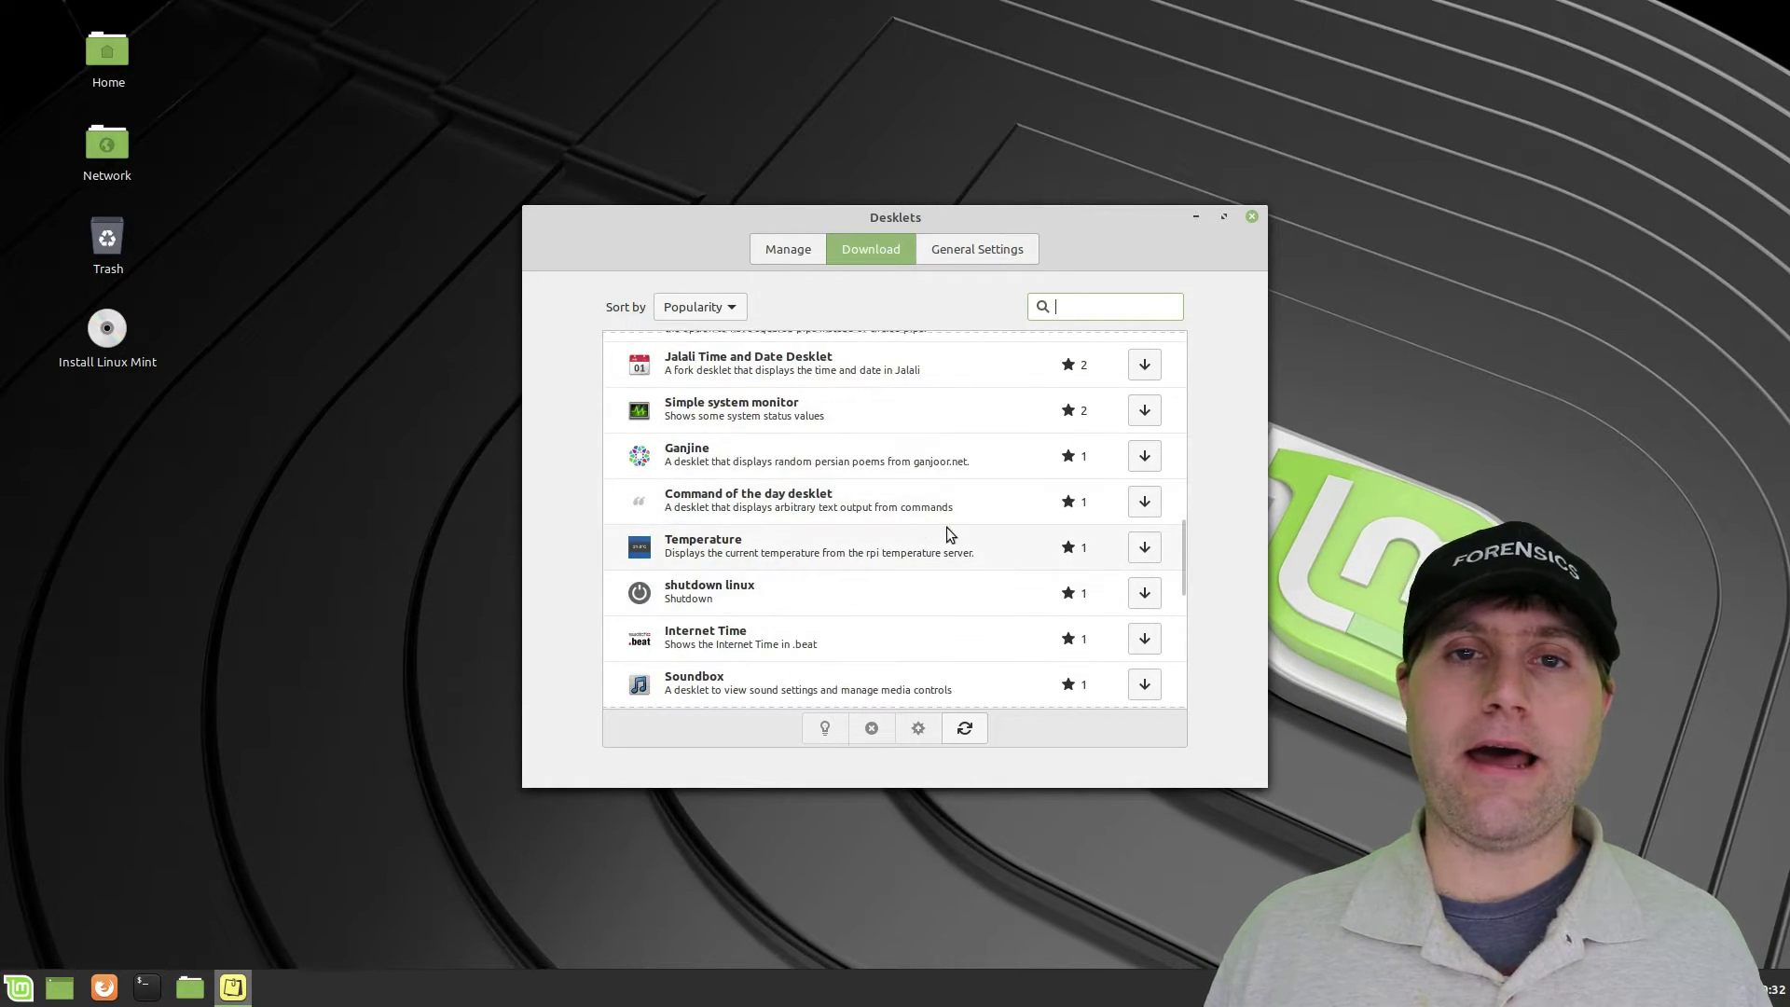
{"action": "scroll", "coordinate": [959, 607], "scroll_direction": "down", "scroll_amount": 5}
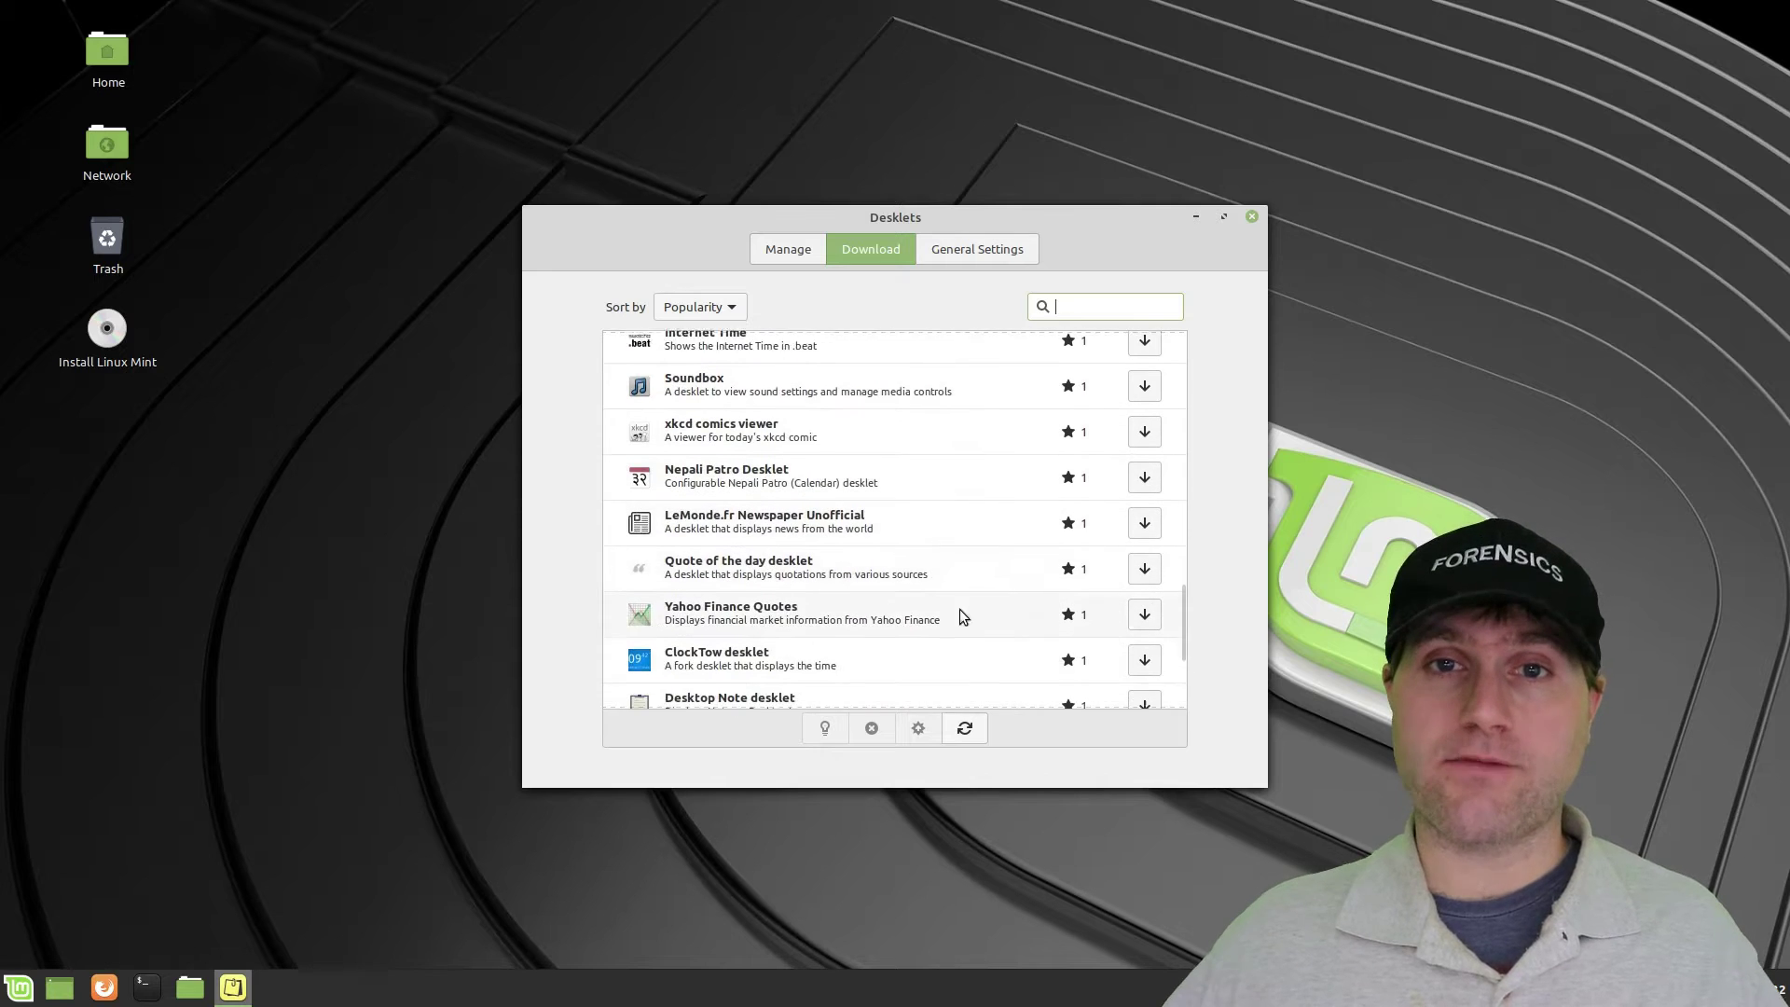
{"action": "scroll", "coordinate": [872, 567], "scroll_direction": "up", "scroll_amount": 3}
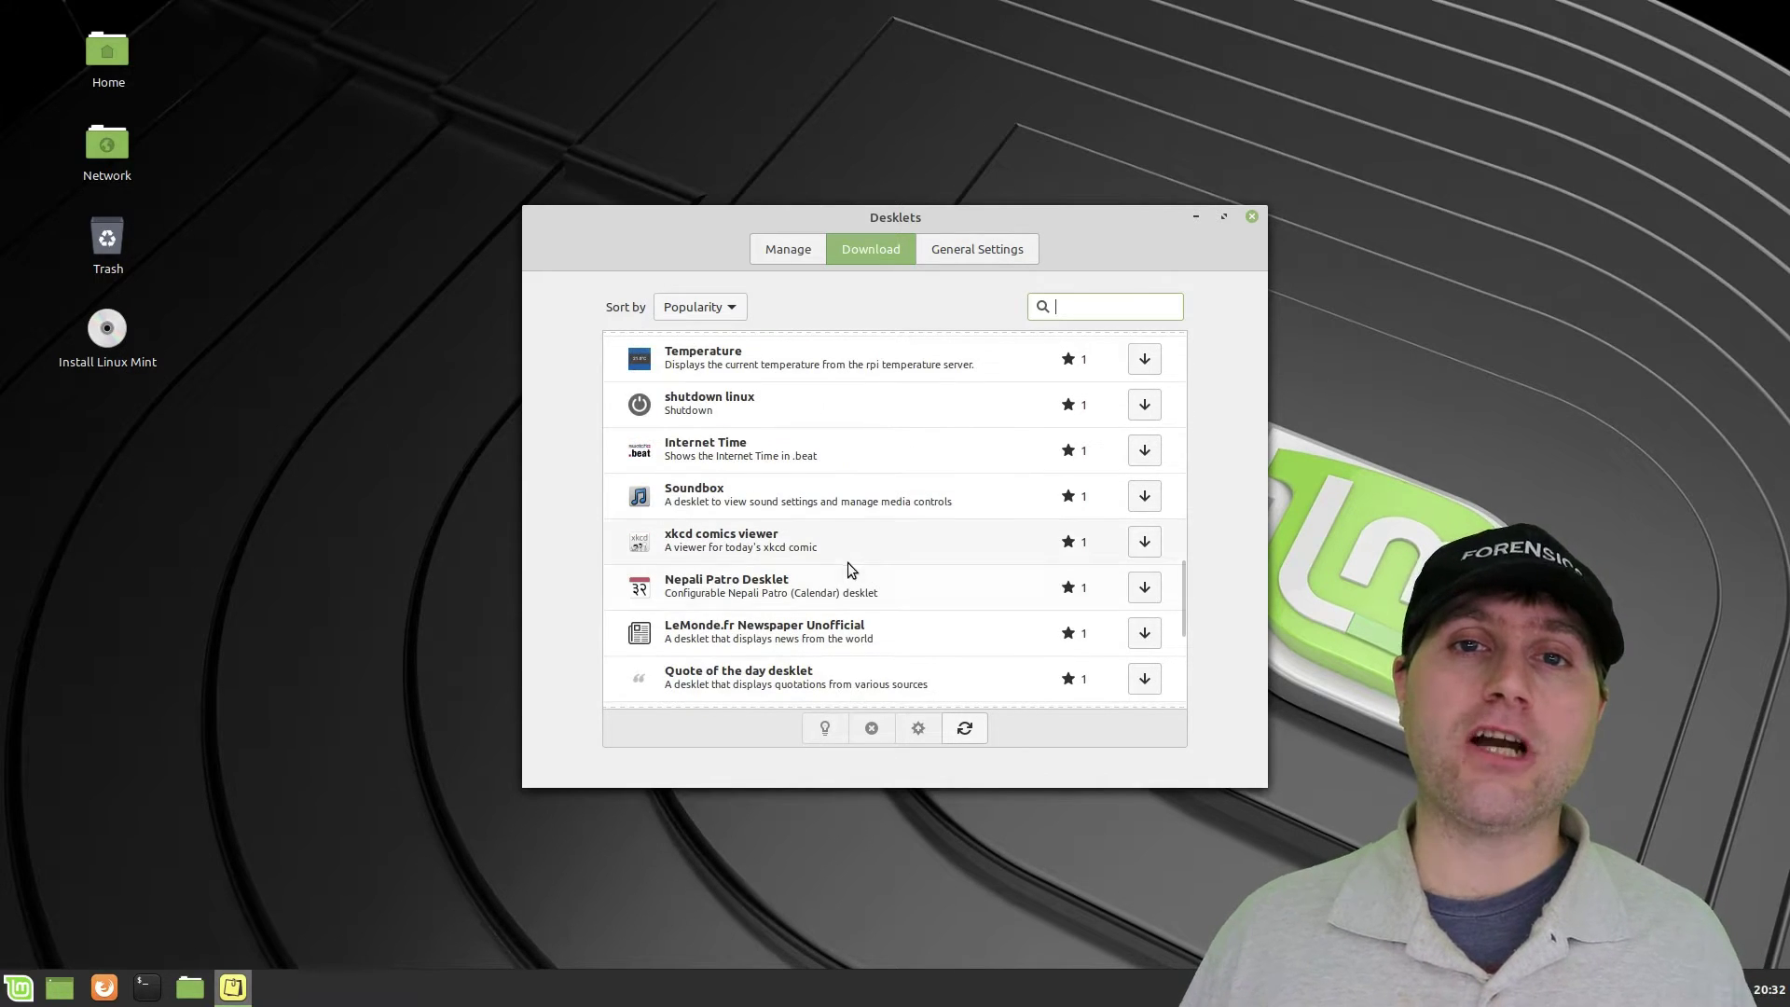
{"action": "scroll", "coordinate": [895, 612], "scroll_direction": "down", "scroll_amount": 5}
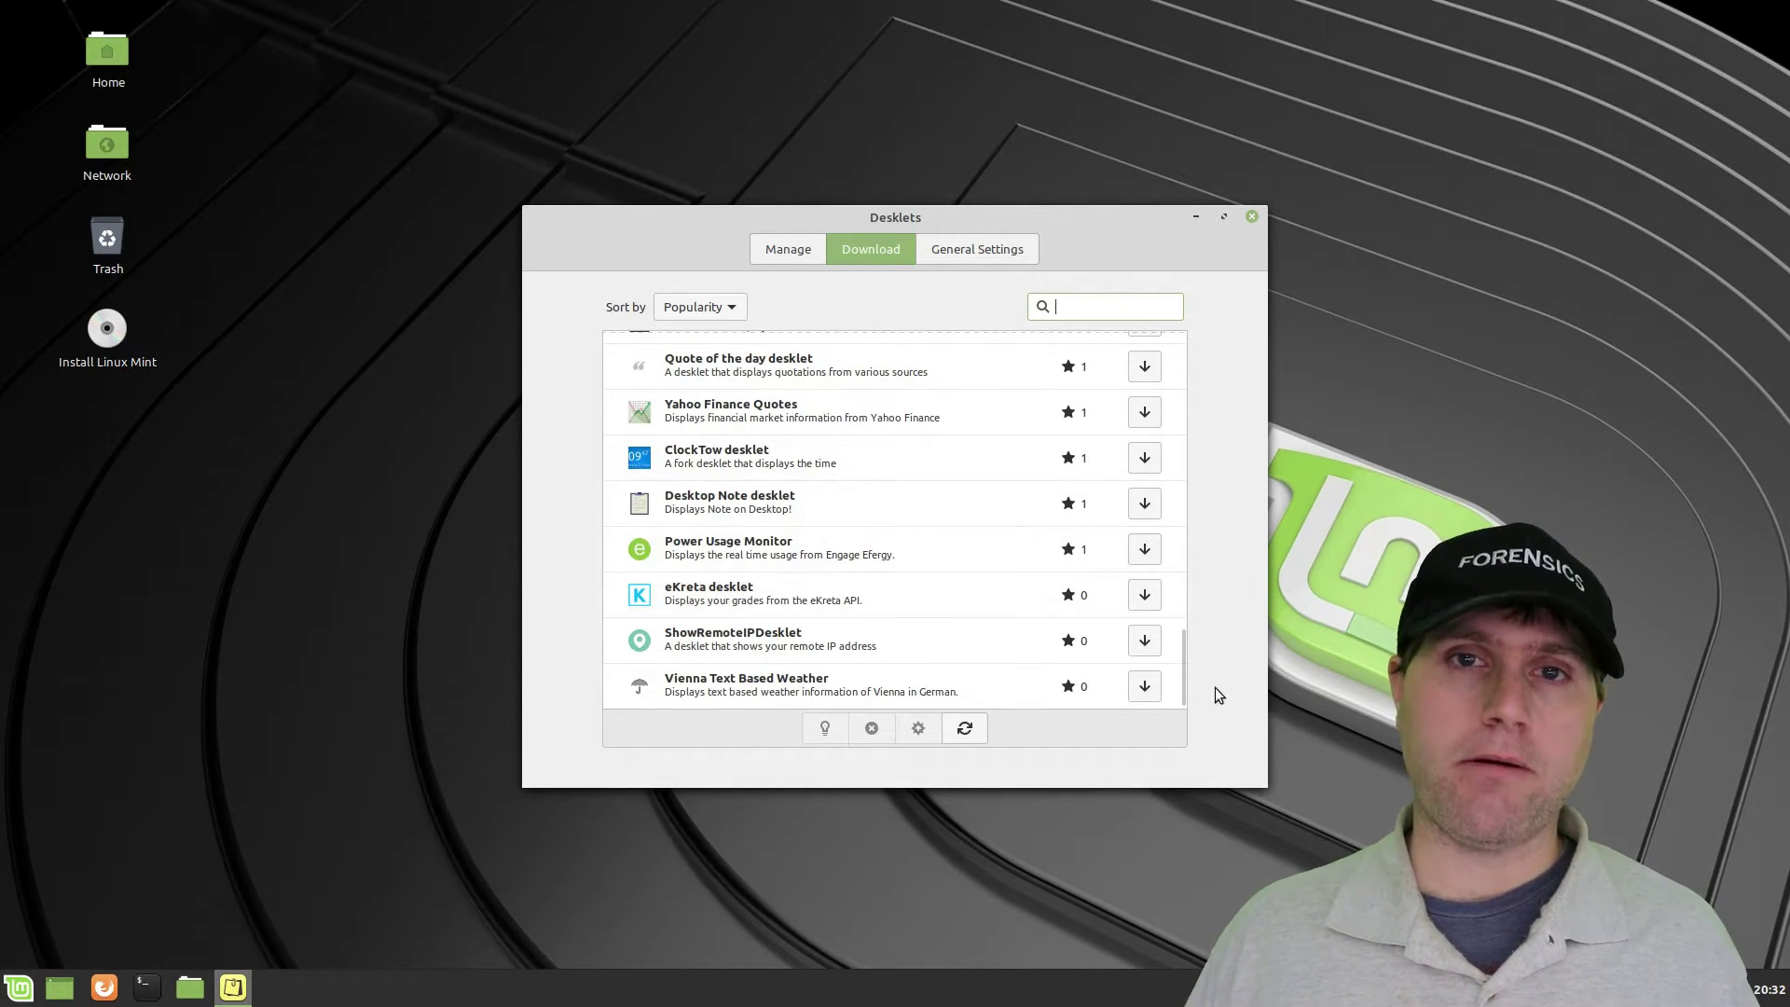
Keep desklet decoration at Border only and Snap desklets to grid on, then close Desklets.
{"action": "left_click", "coordinate": [978, 256]}
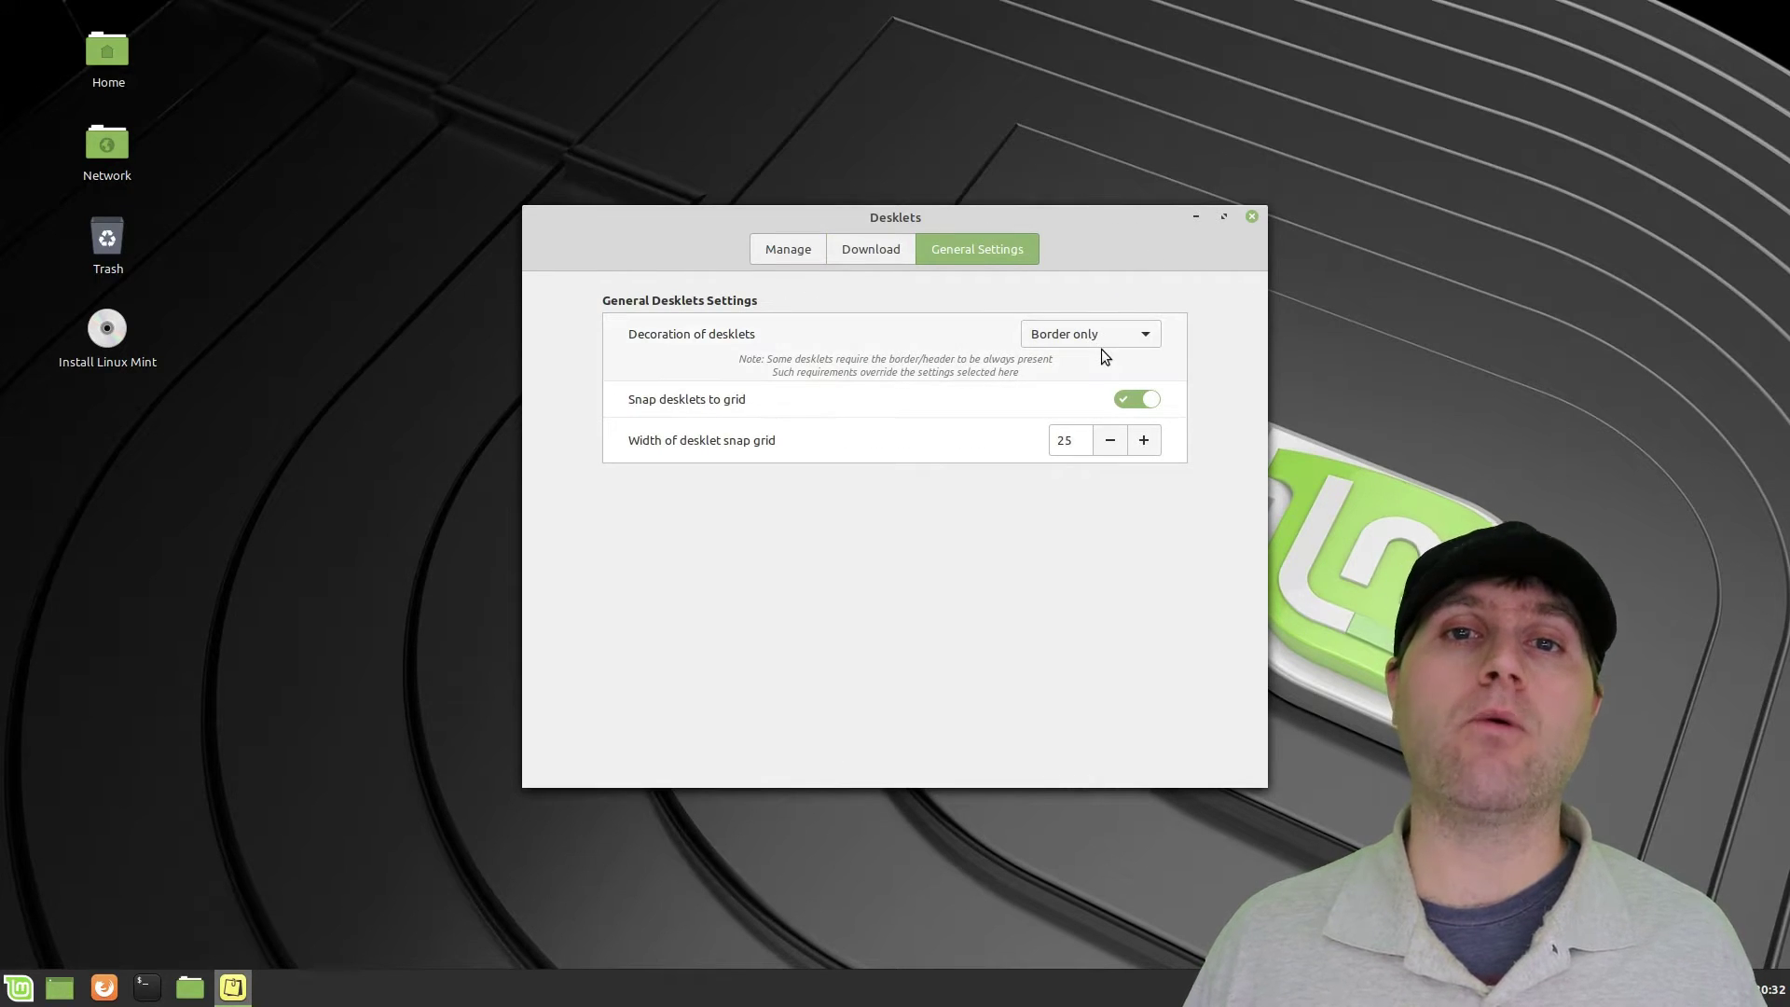
{"action": "left_click", "coordinate": [1146, 334]}
{"action": "left_click", "coordinate": [1152, 338]}
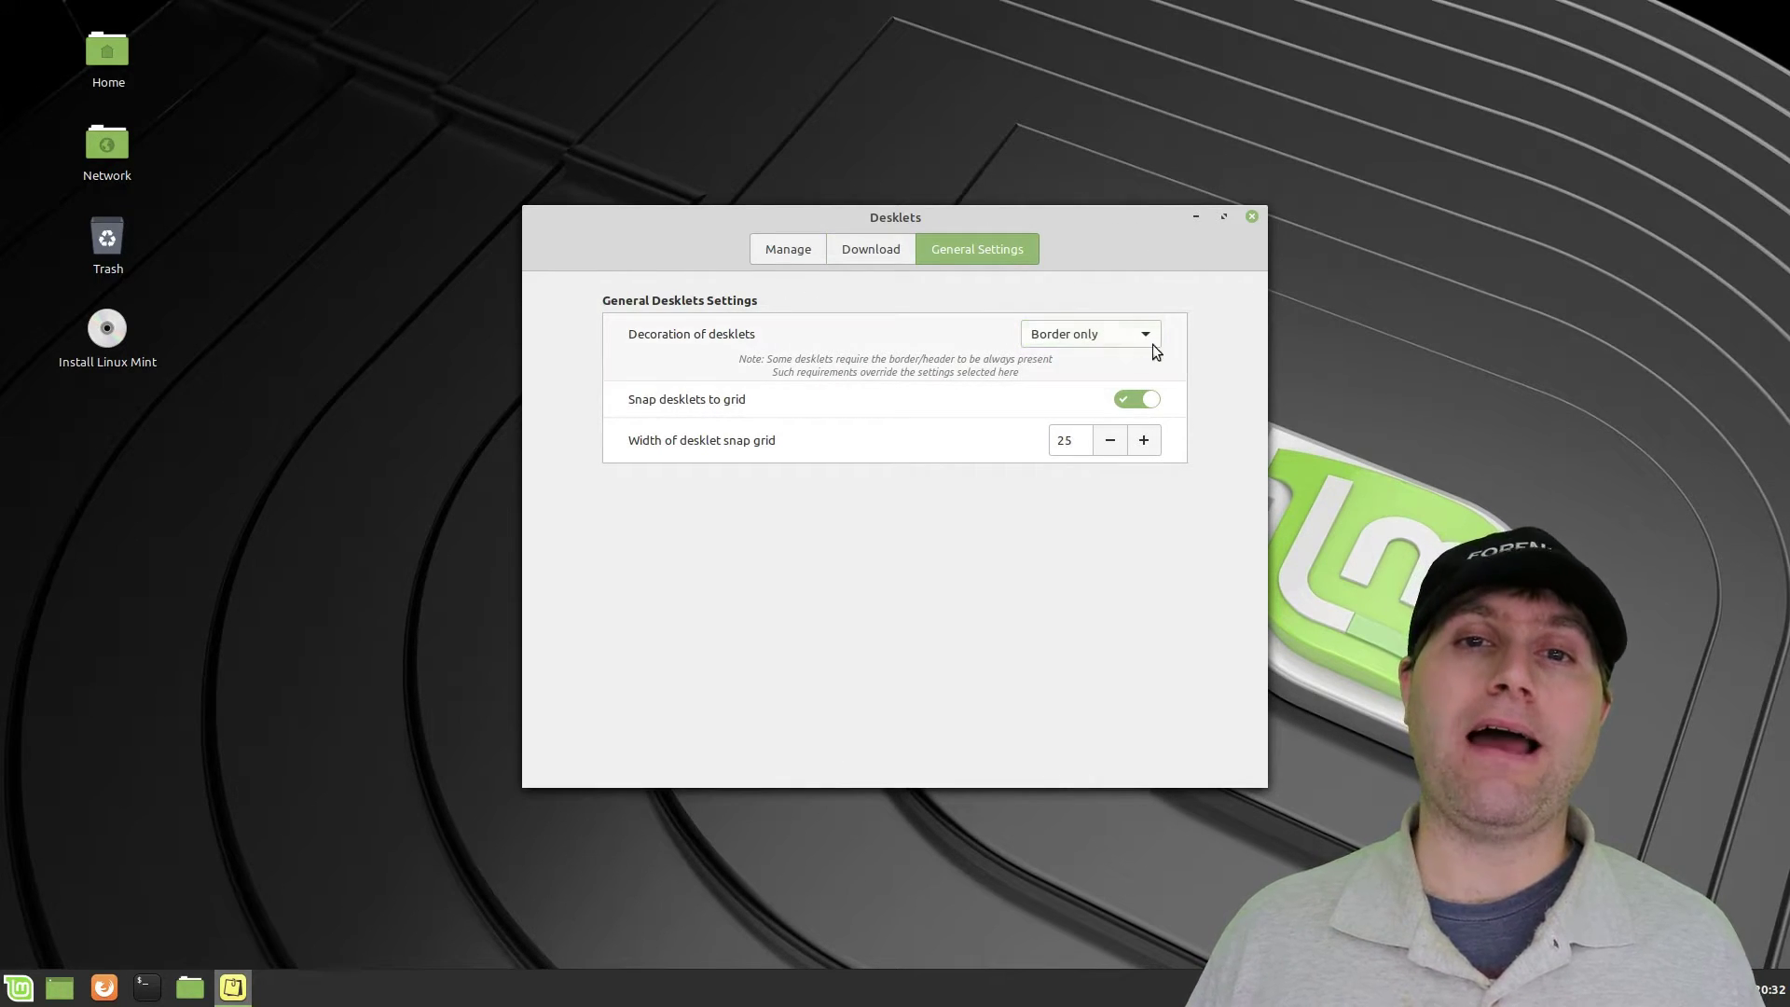
{"action": "left_click", "coordinate": [1130, 401]}
{"action": "left_click", "coordinate": [1130, 401]}
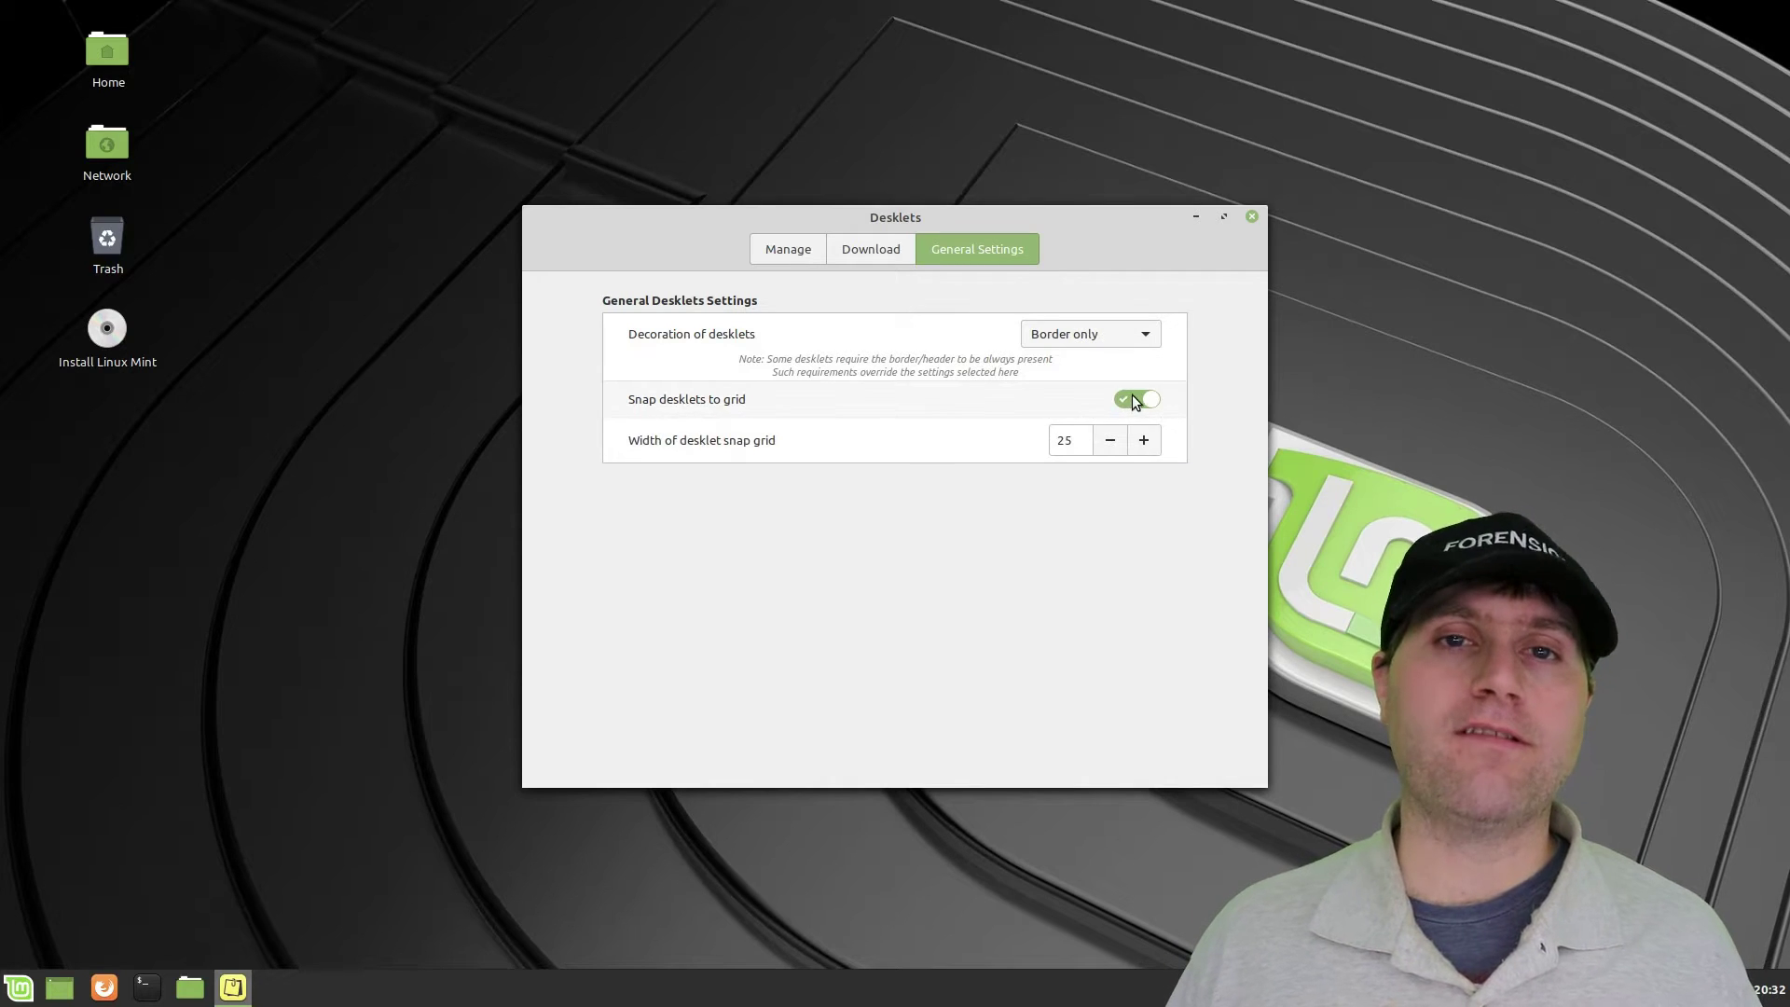
{"action": "left_click", "coordinate": [1249, 221]}
Browse the Tara, Tessa, Tina and Pictures wallpaper collections without adding a new folder.
{"action": "right_click", "coordinate": [897, 453]}
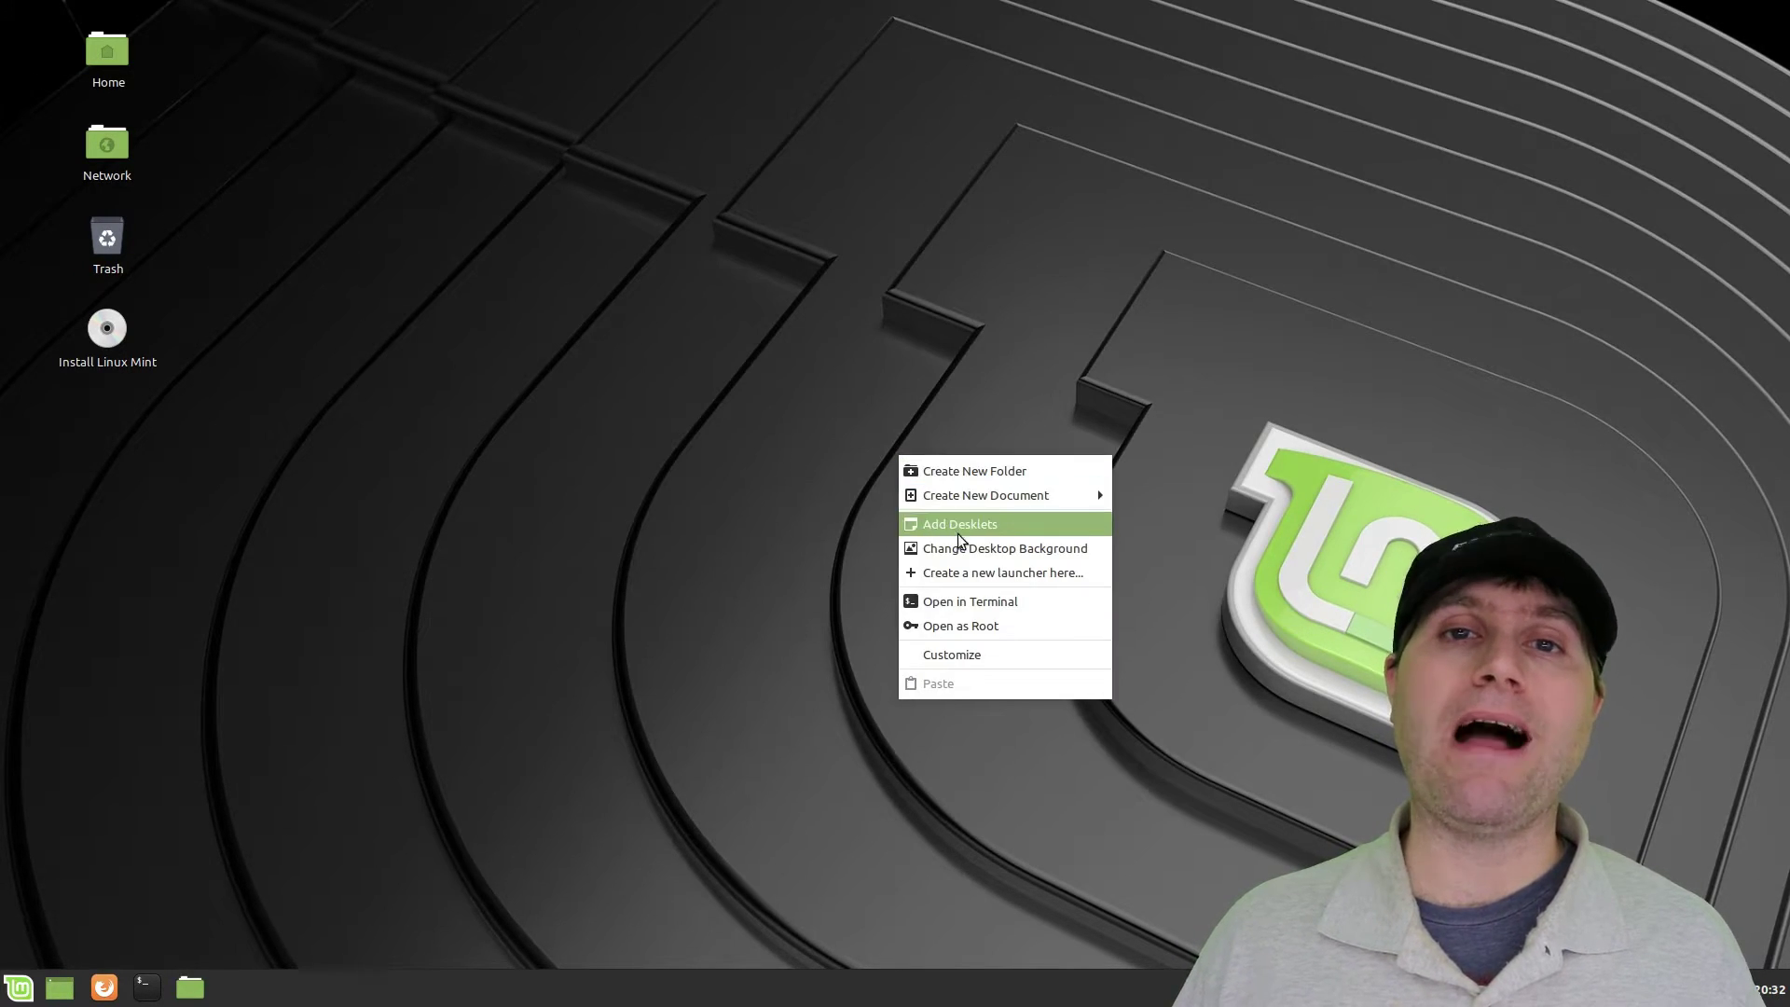
{"action": "left_click", "coordinate": [977, 557]}
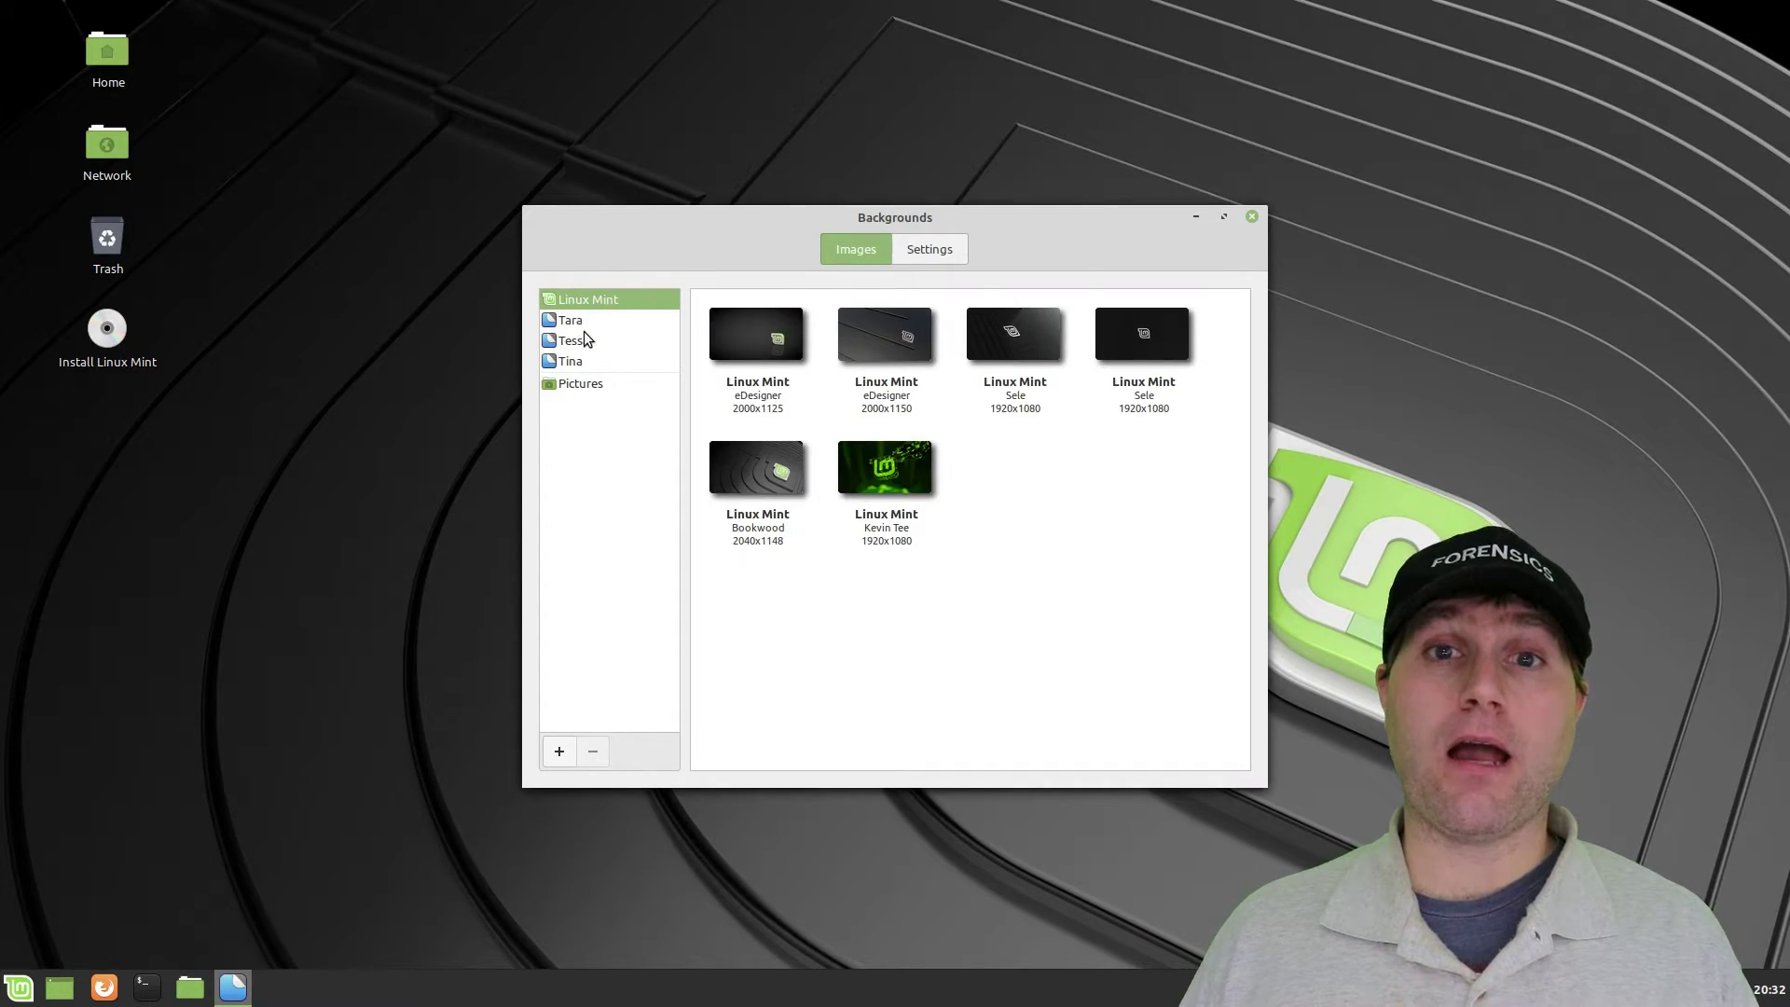
{"action": "left_click", "coordinate": [579, 321]}
{"action": "left_click", "coordinate": [578, 341]}
{"action": "left_click", "coordinate": [578, 361]}
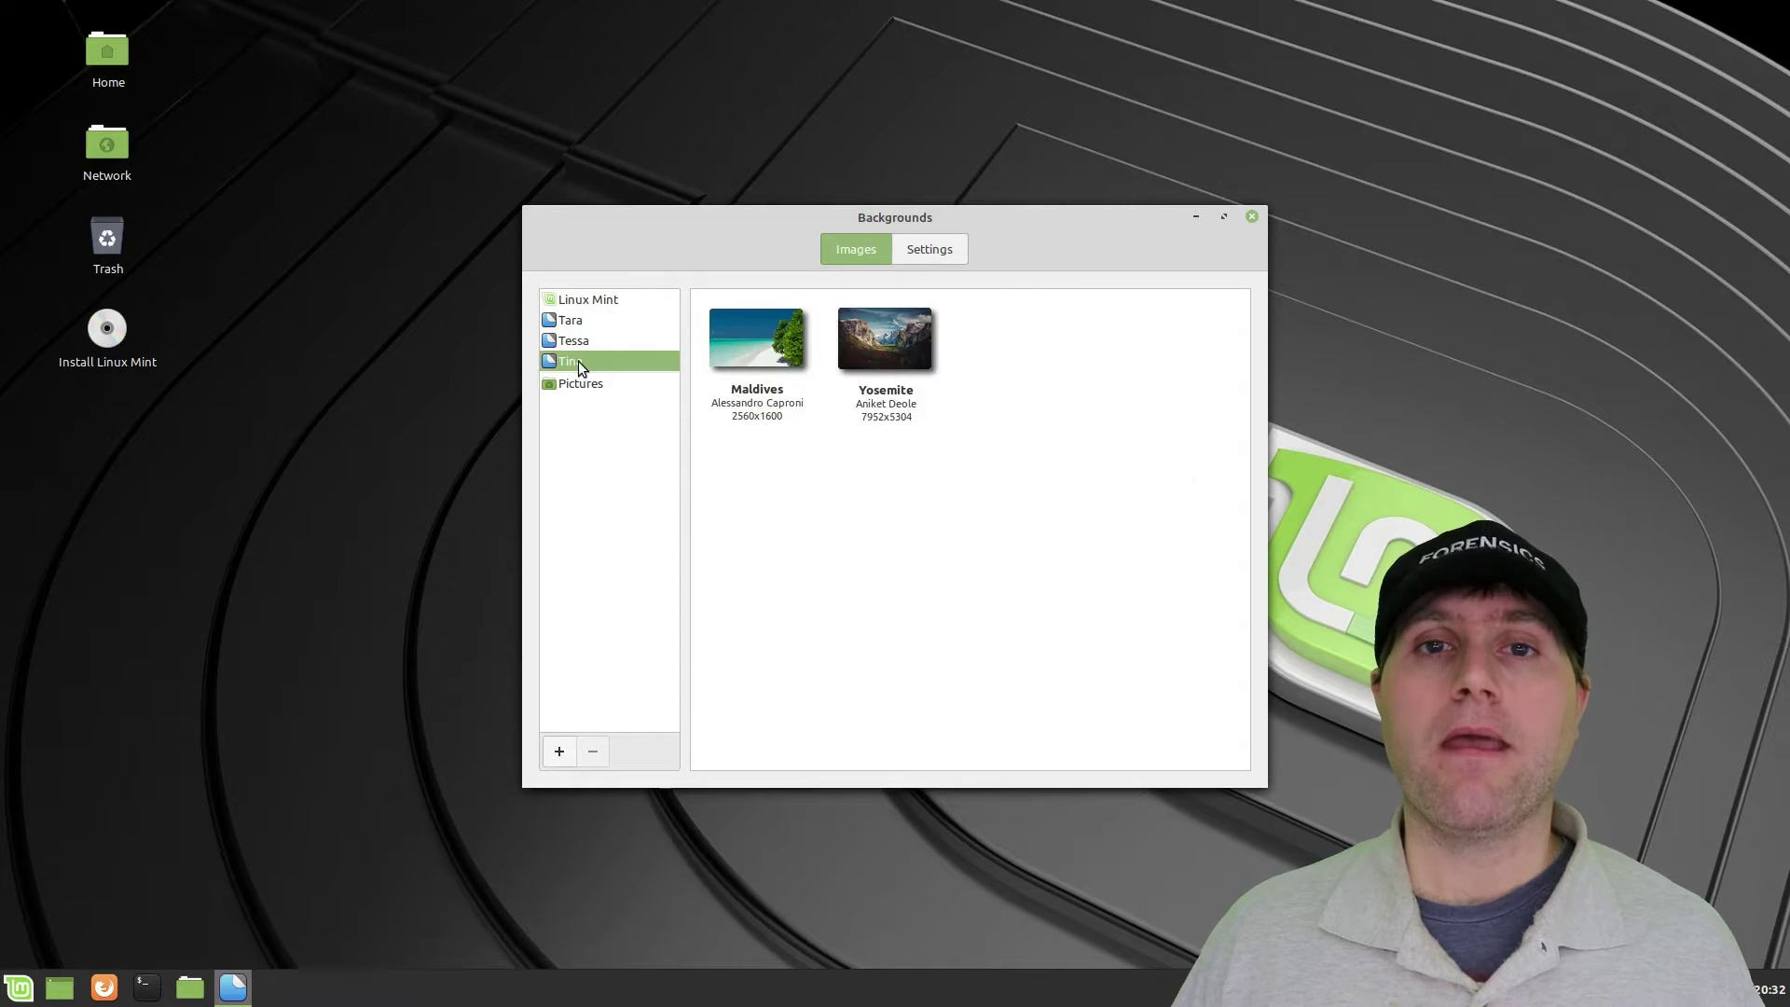
{"action": "left_click", "coordinate": [579, 383]}
{"action": "left_click", "coordinate": [572, 319]}
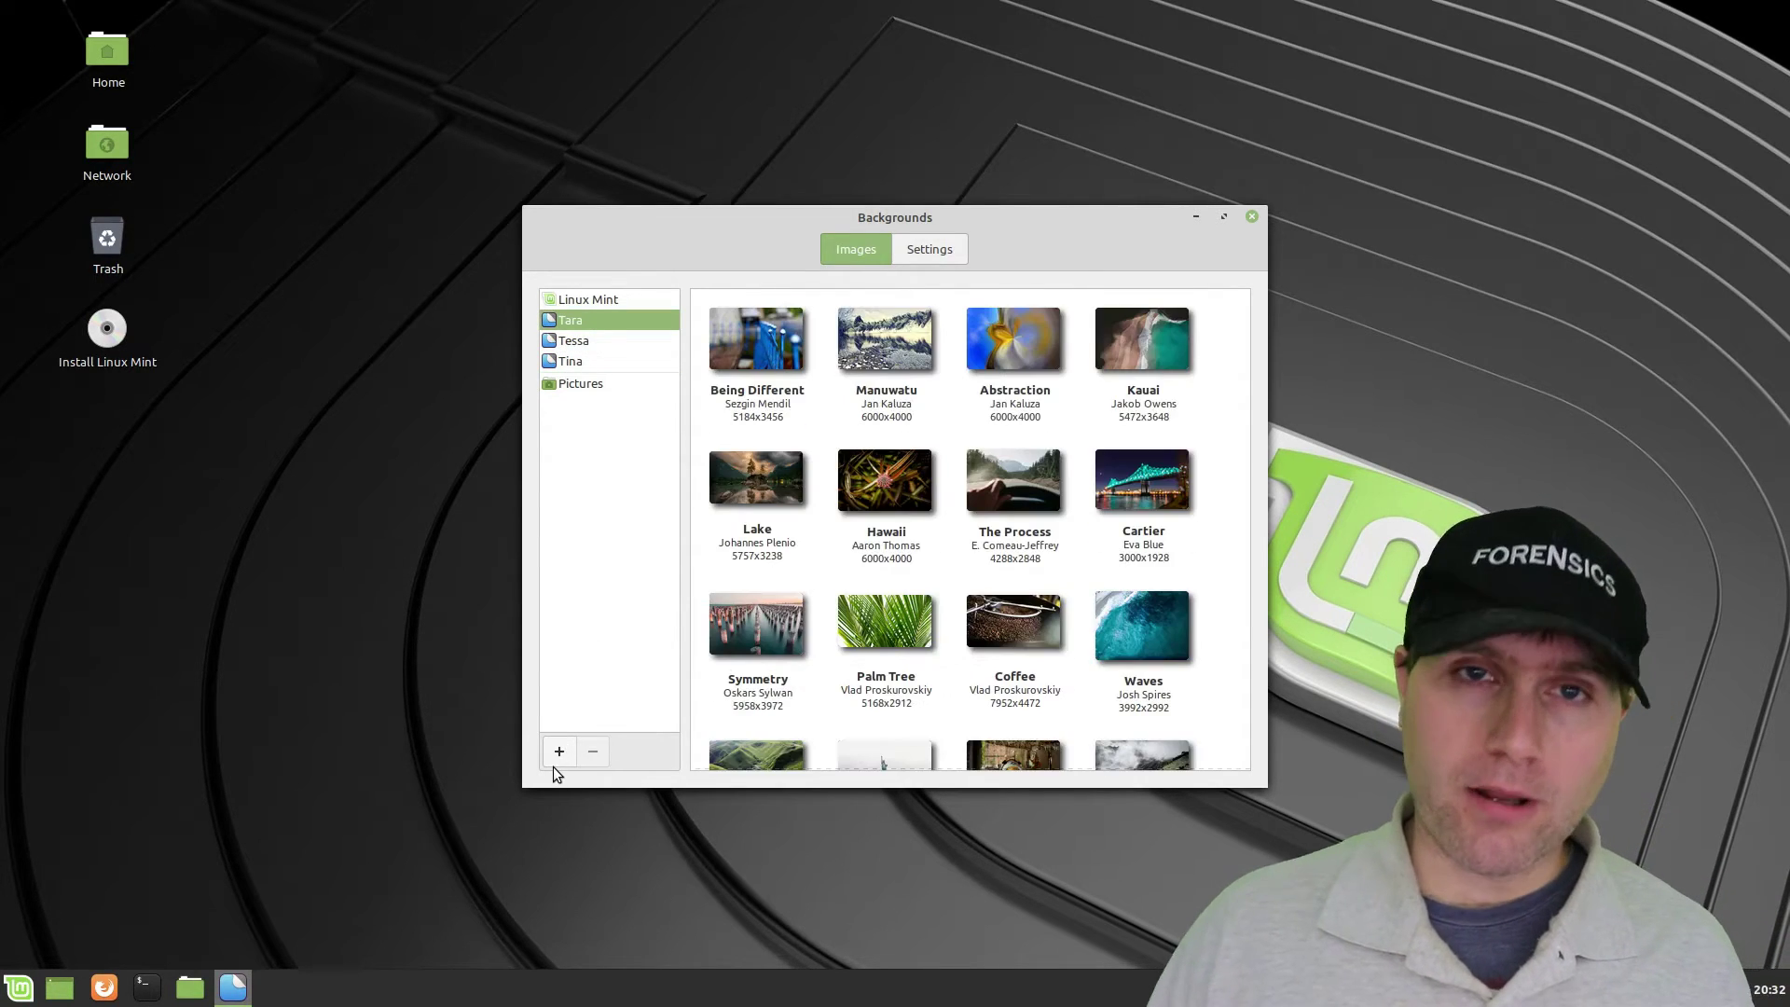
{"action": "left_click", "coordinate": [559, 751]}
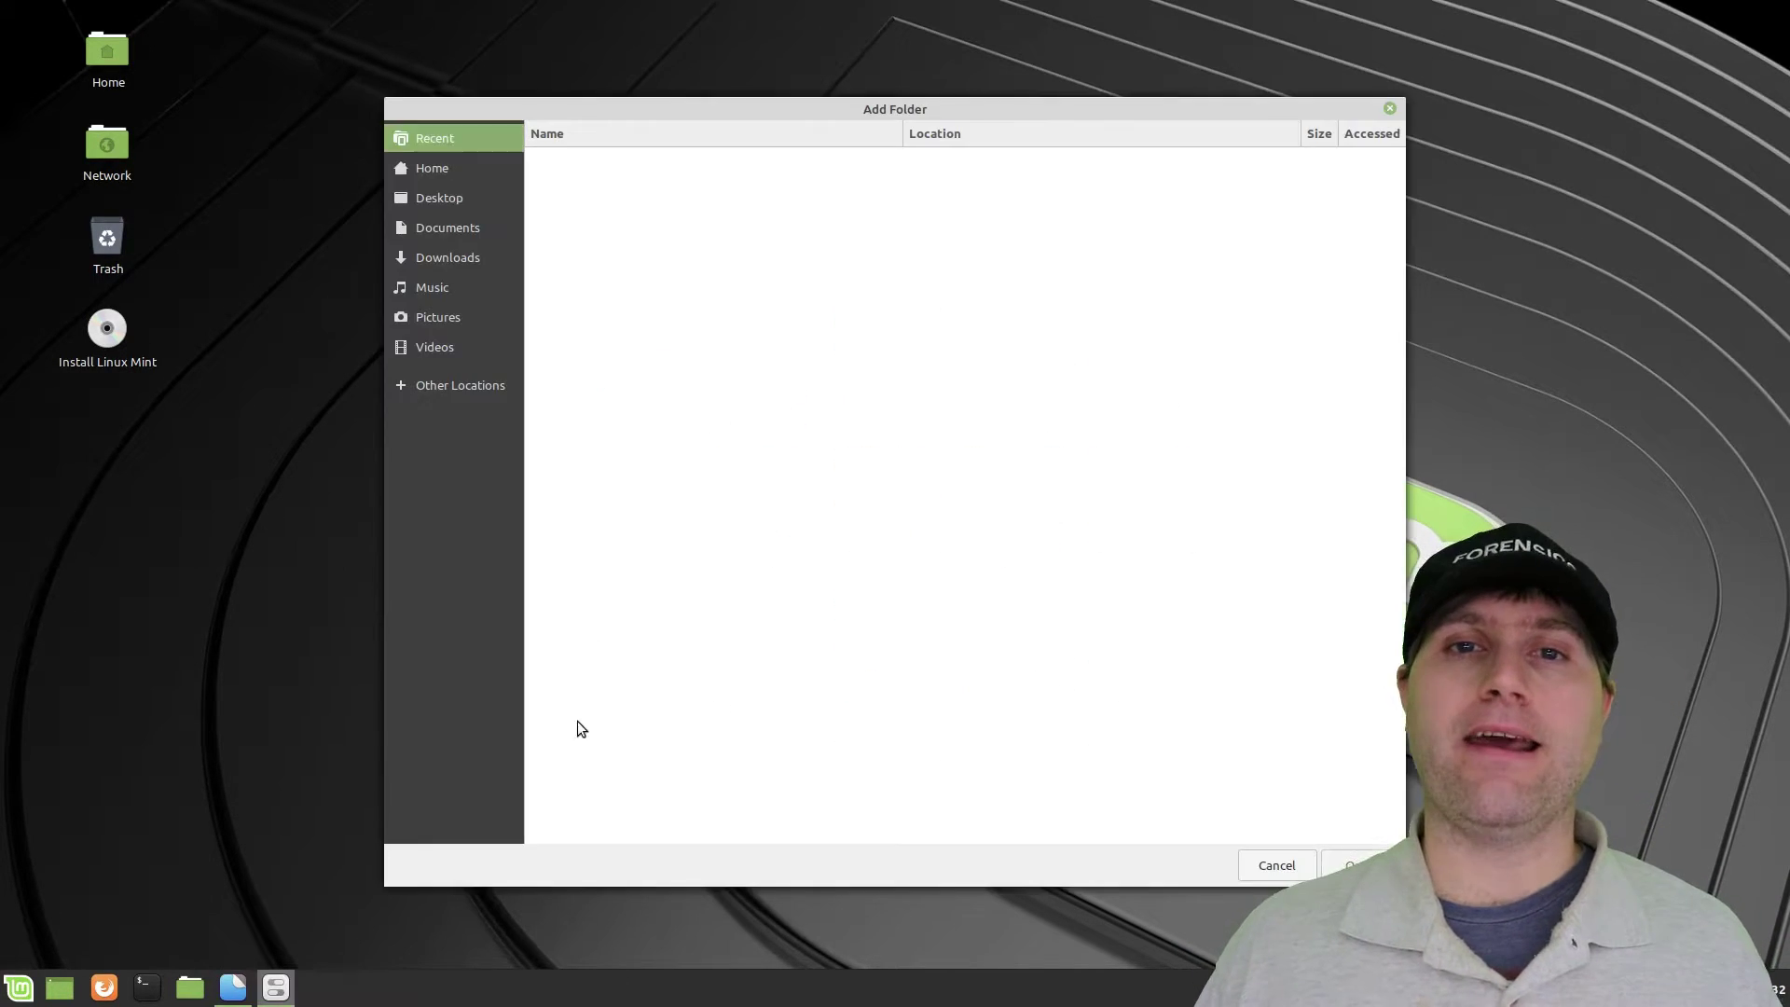
{"action": "left_click", "coordinate": [1398, 107]}
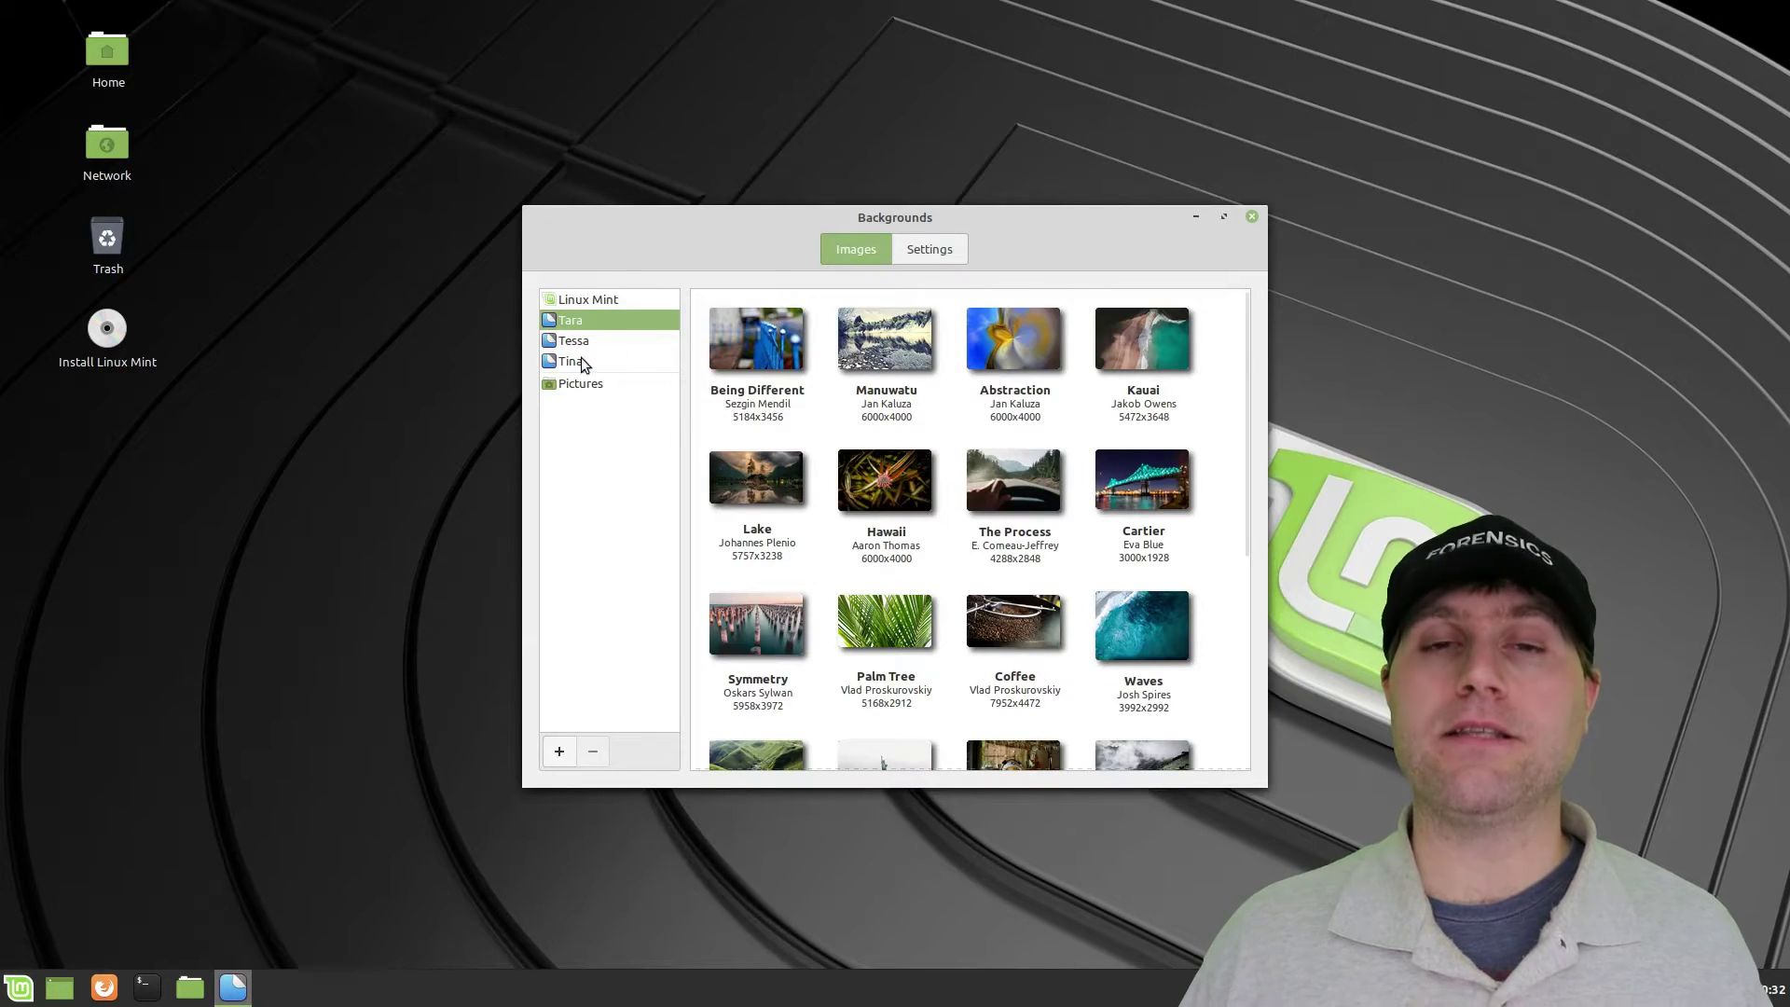
Try the Kevin Tee, Palm Tree, Symmetry and Waves wallpapers.
{"action": "left_click", "coordinate": [593, 299]}
{"action": "left_click", "coordinate": [900, 478]}
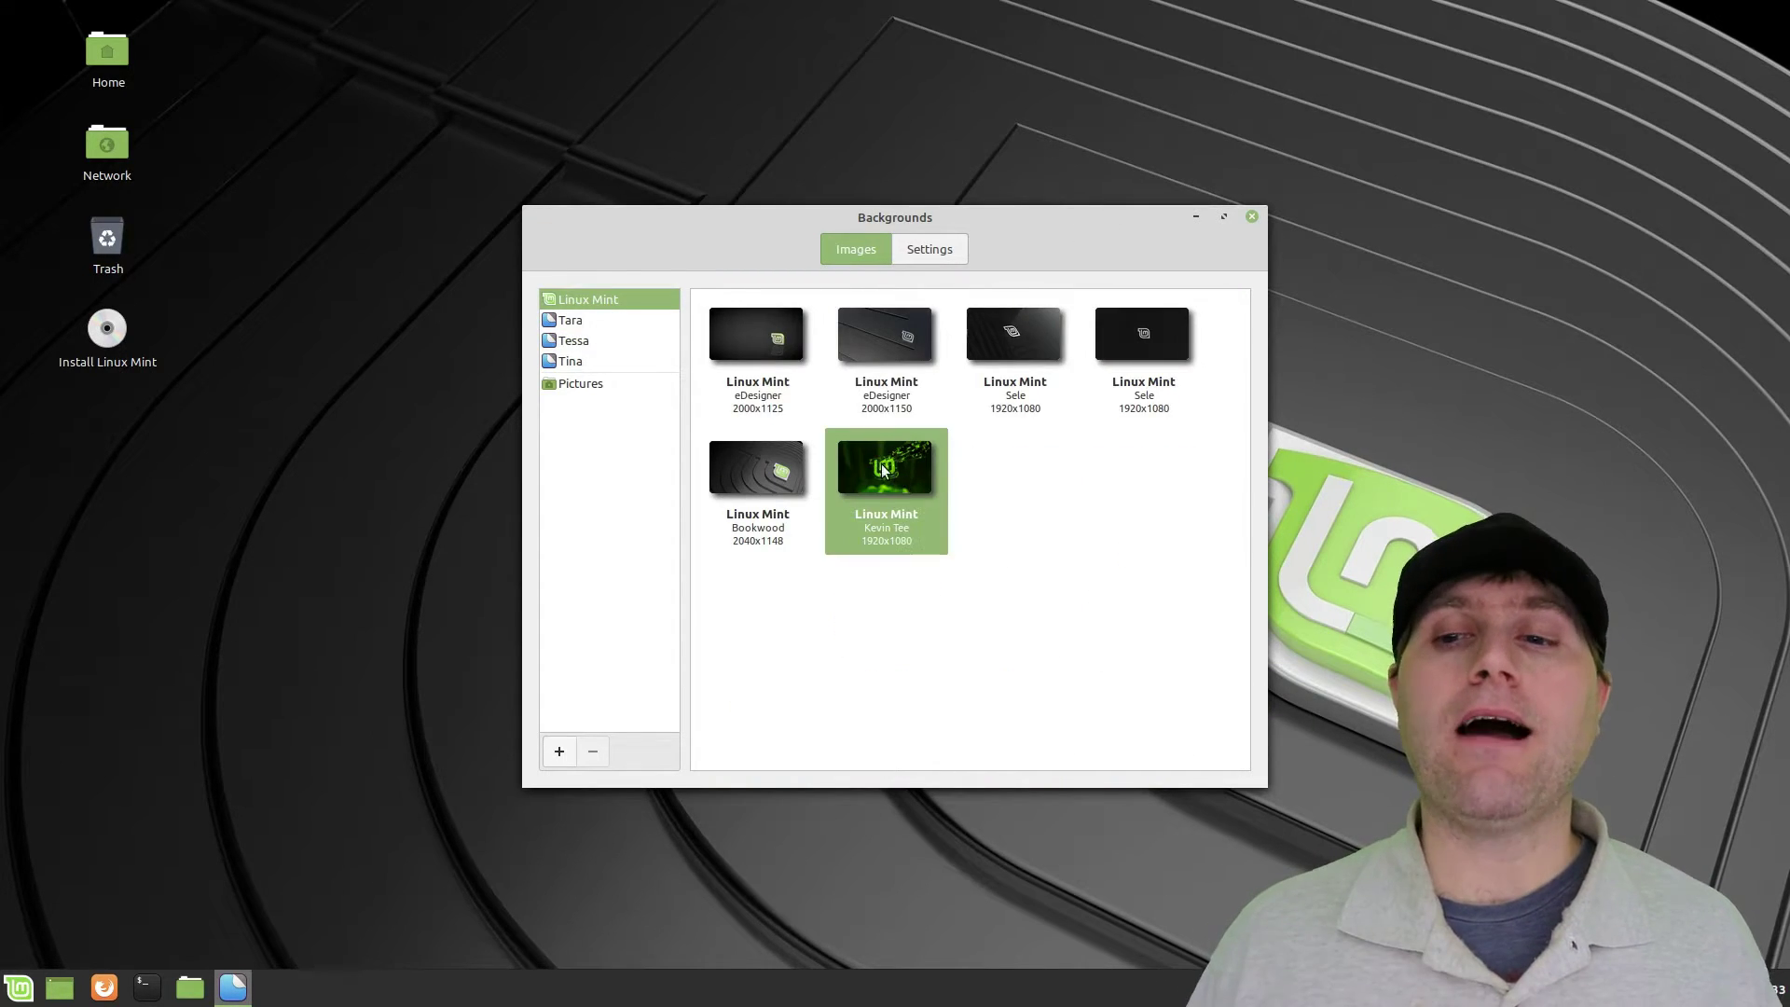
{"action": "left_click", "coordinate": [587, 321]}
{"action": "left_click", "coordinate": [885, 620]}
{"action": "left_click", "coordinate": [757, 625]}
{"action": "left_click", "coordinate": [1139, 617]}
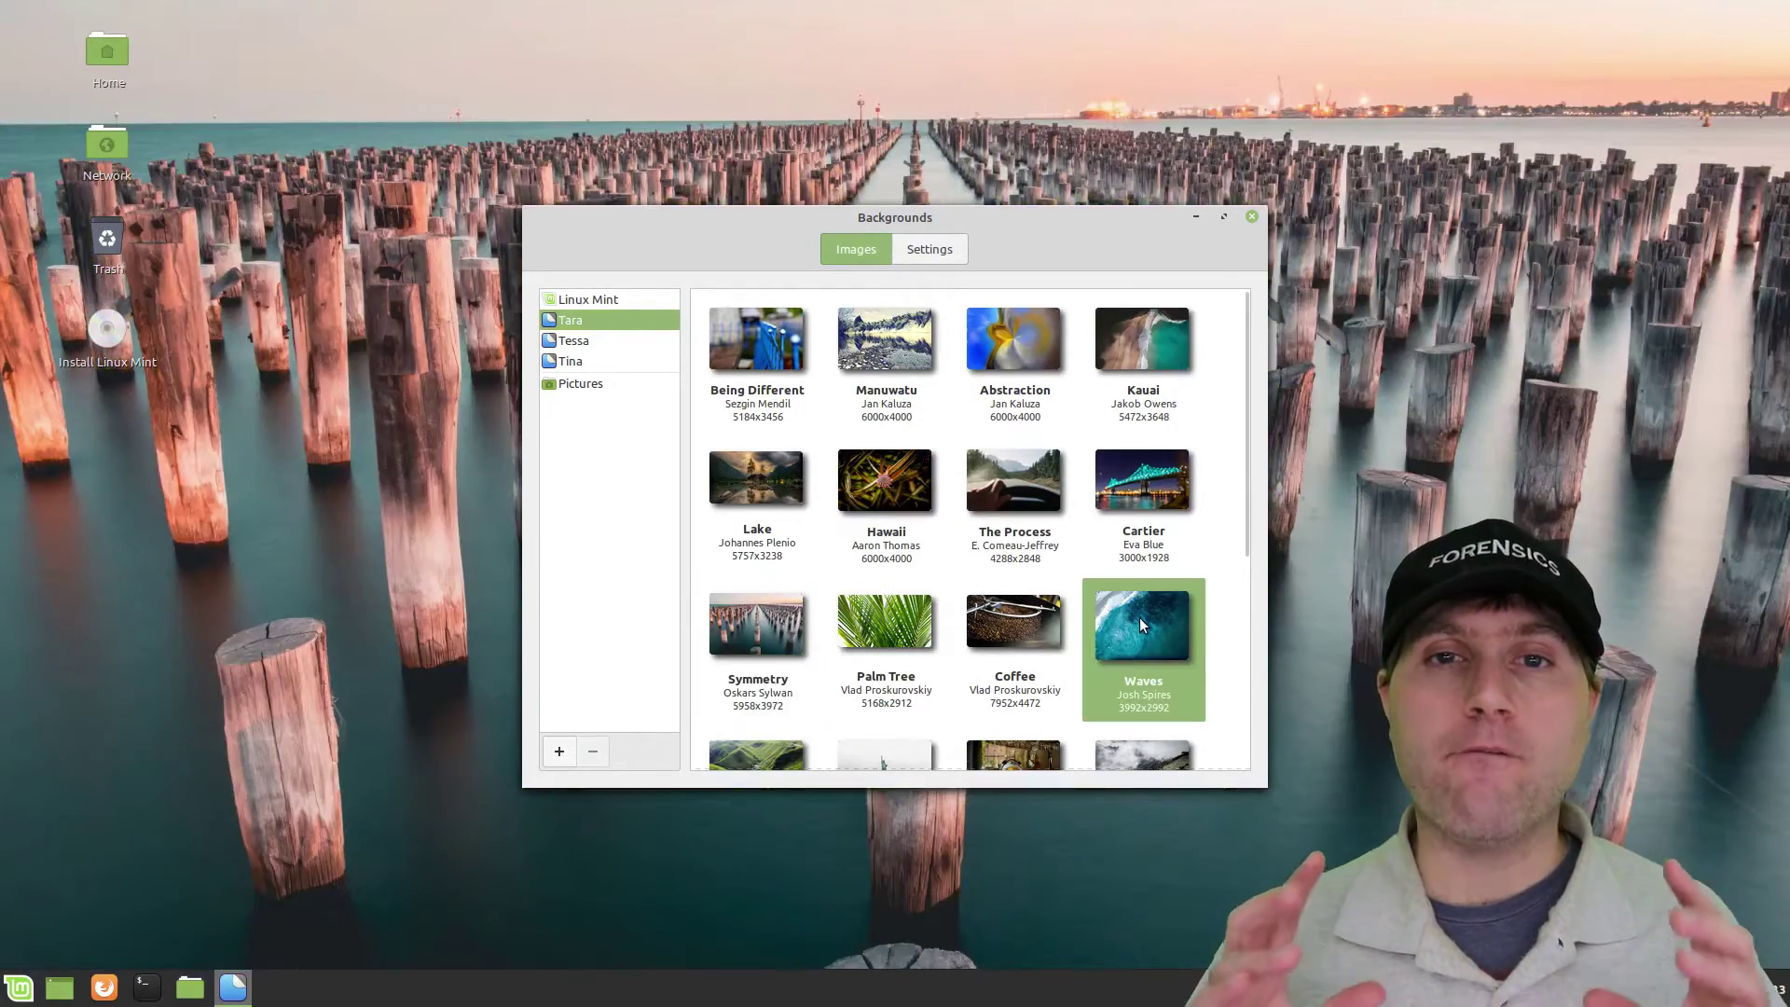
Try Sugar, Breathtaking and Green Grass, then settle on Tara's Burrard Inlet wallpaper.
{"action": "scroll", "coordinate": [990, 669], "scroll_direction": "down", "scroll_amount": 3}
{"action": "left_click", "coordinate": [1023, 624]}
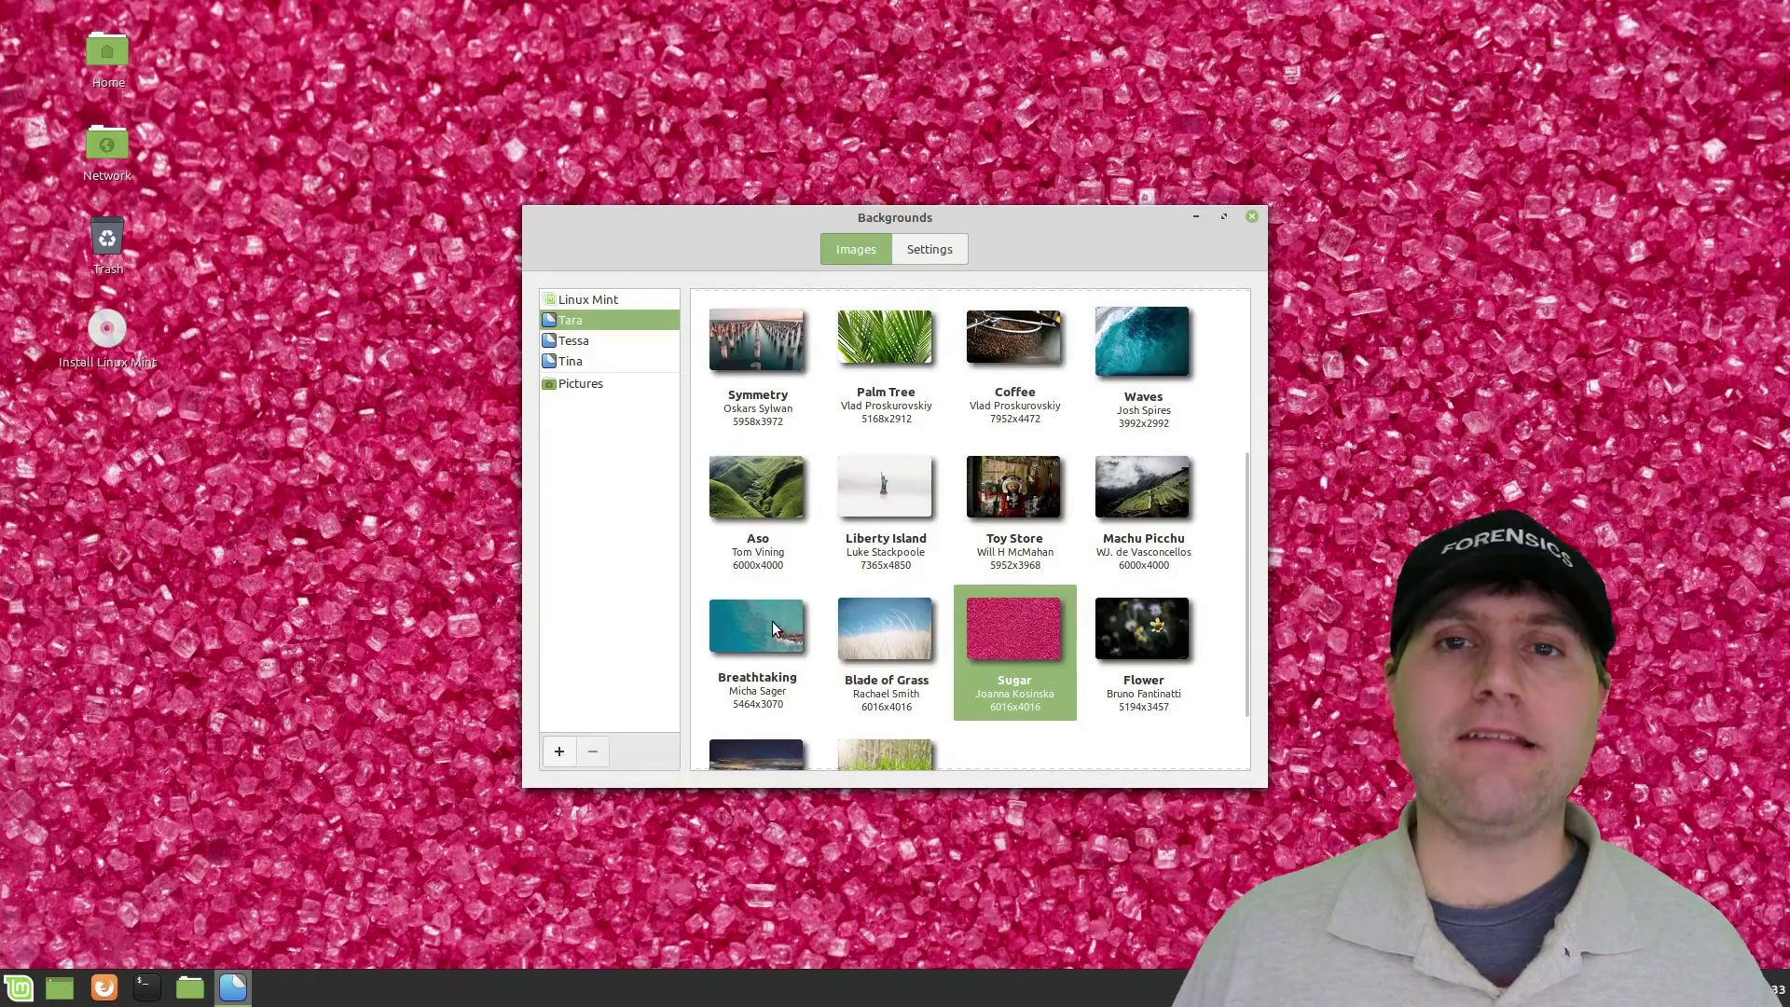
{"action": "left_click", "coordinate": [784, 629]}
{"action": "scroll", "coordinate": [820, 653], "scroll_direction": "down", "scroll_amount": 2}
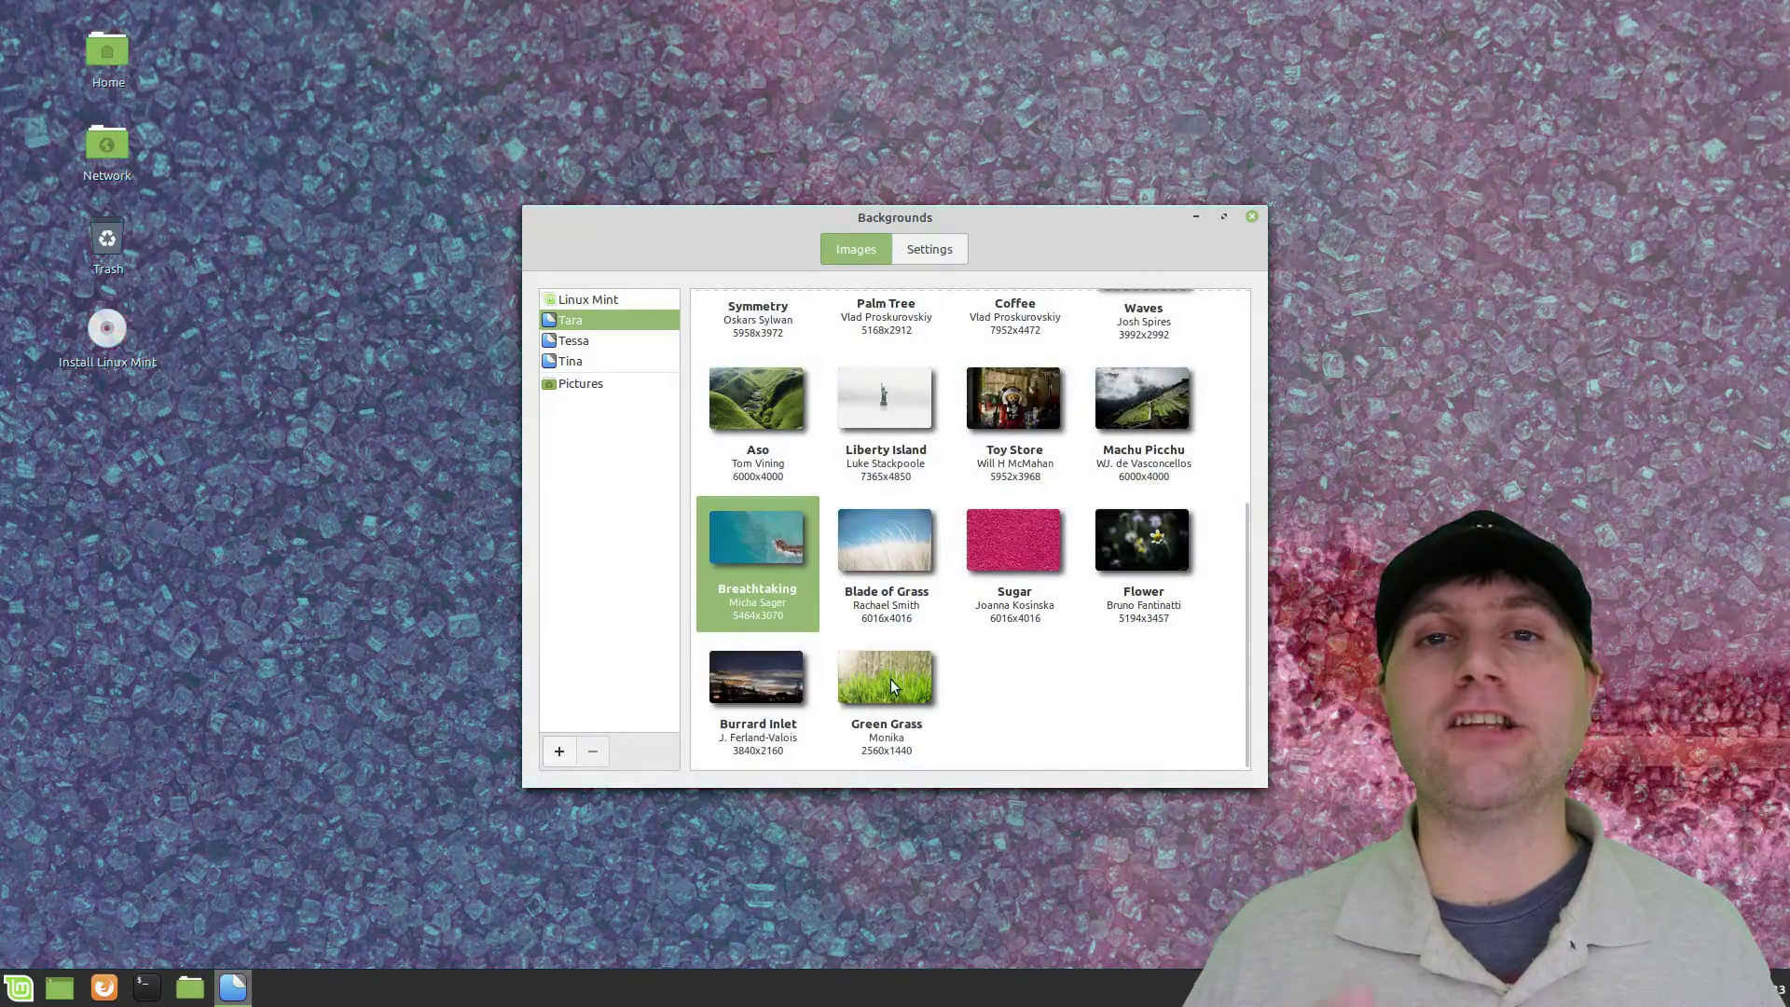
{"action": "left_click", "coordinate": [891, 678]}
{"action": "left_click", "coordinate": [760, 678]}
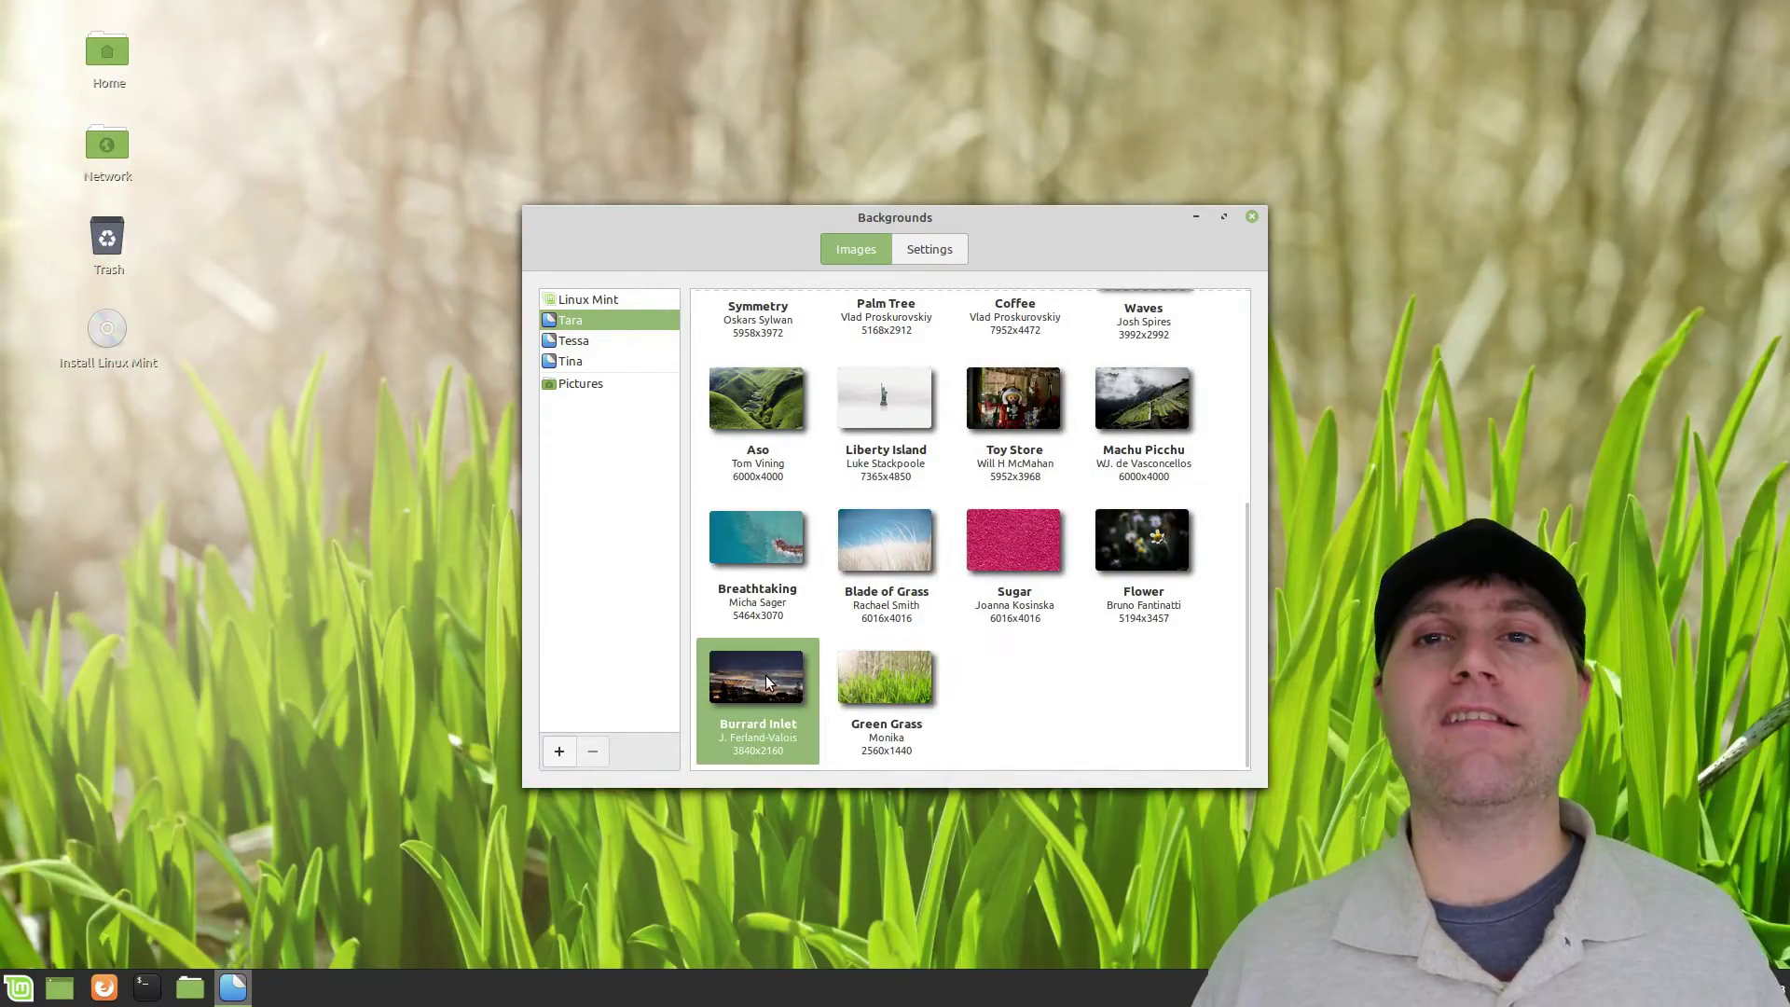
{"action": "left_click", "coordinate": [1252, 217]}
Open the desktop folder as root from the desktop menu, then close that window.
{"action": "right_click", "coordinate": [1106, 300]}
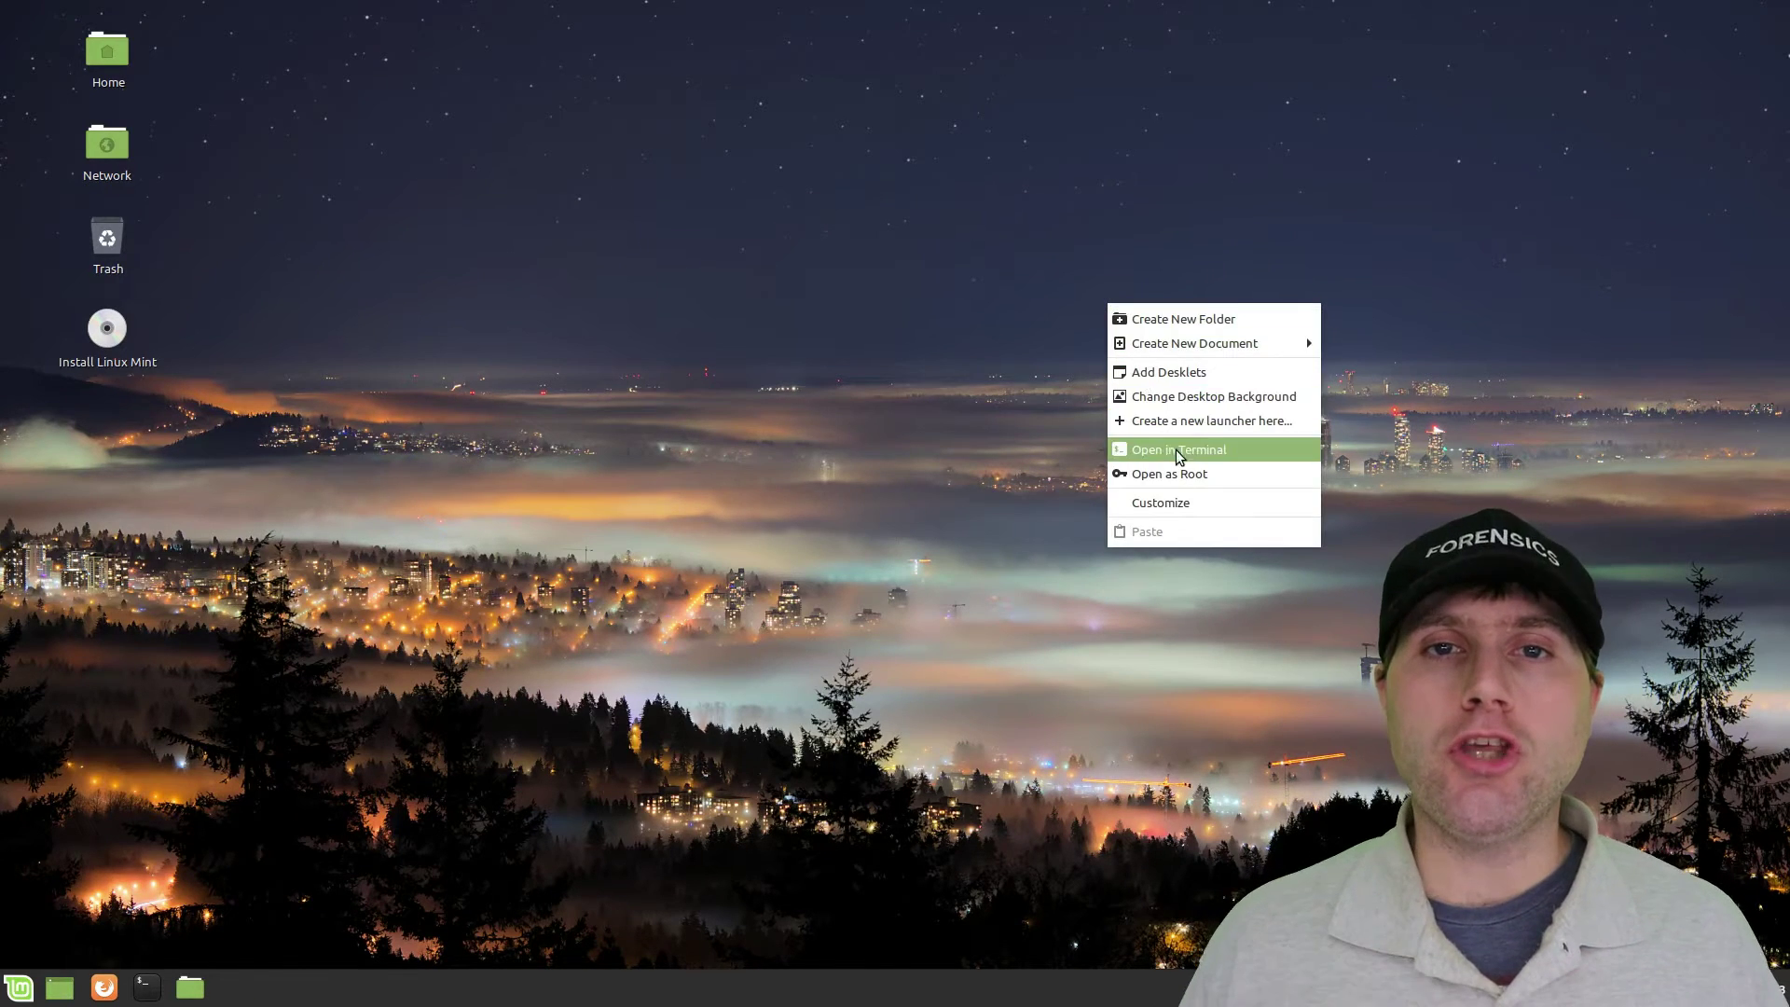
{"action": "left_click", "coordinate": [1192, 477]}
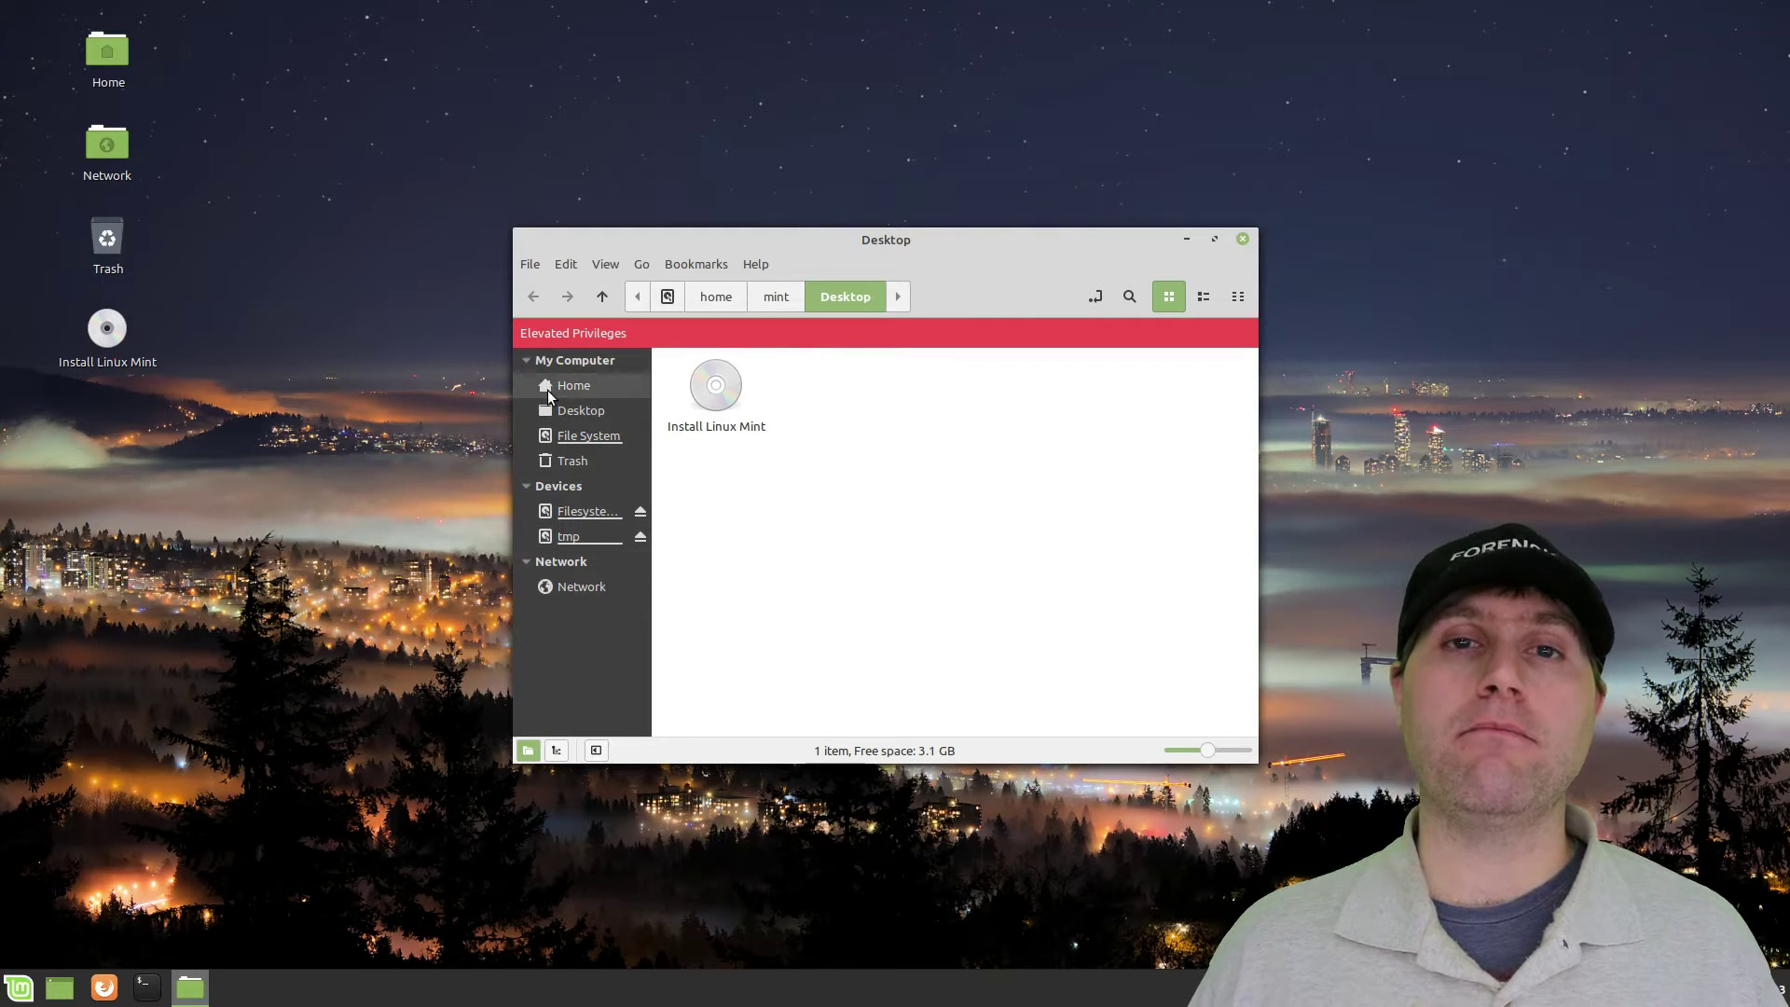
{"action": "left_click", "coordinate": [1242, 240]}
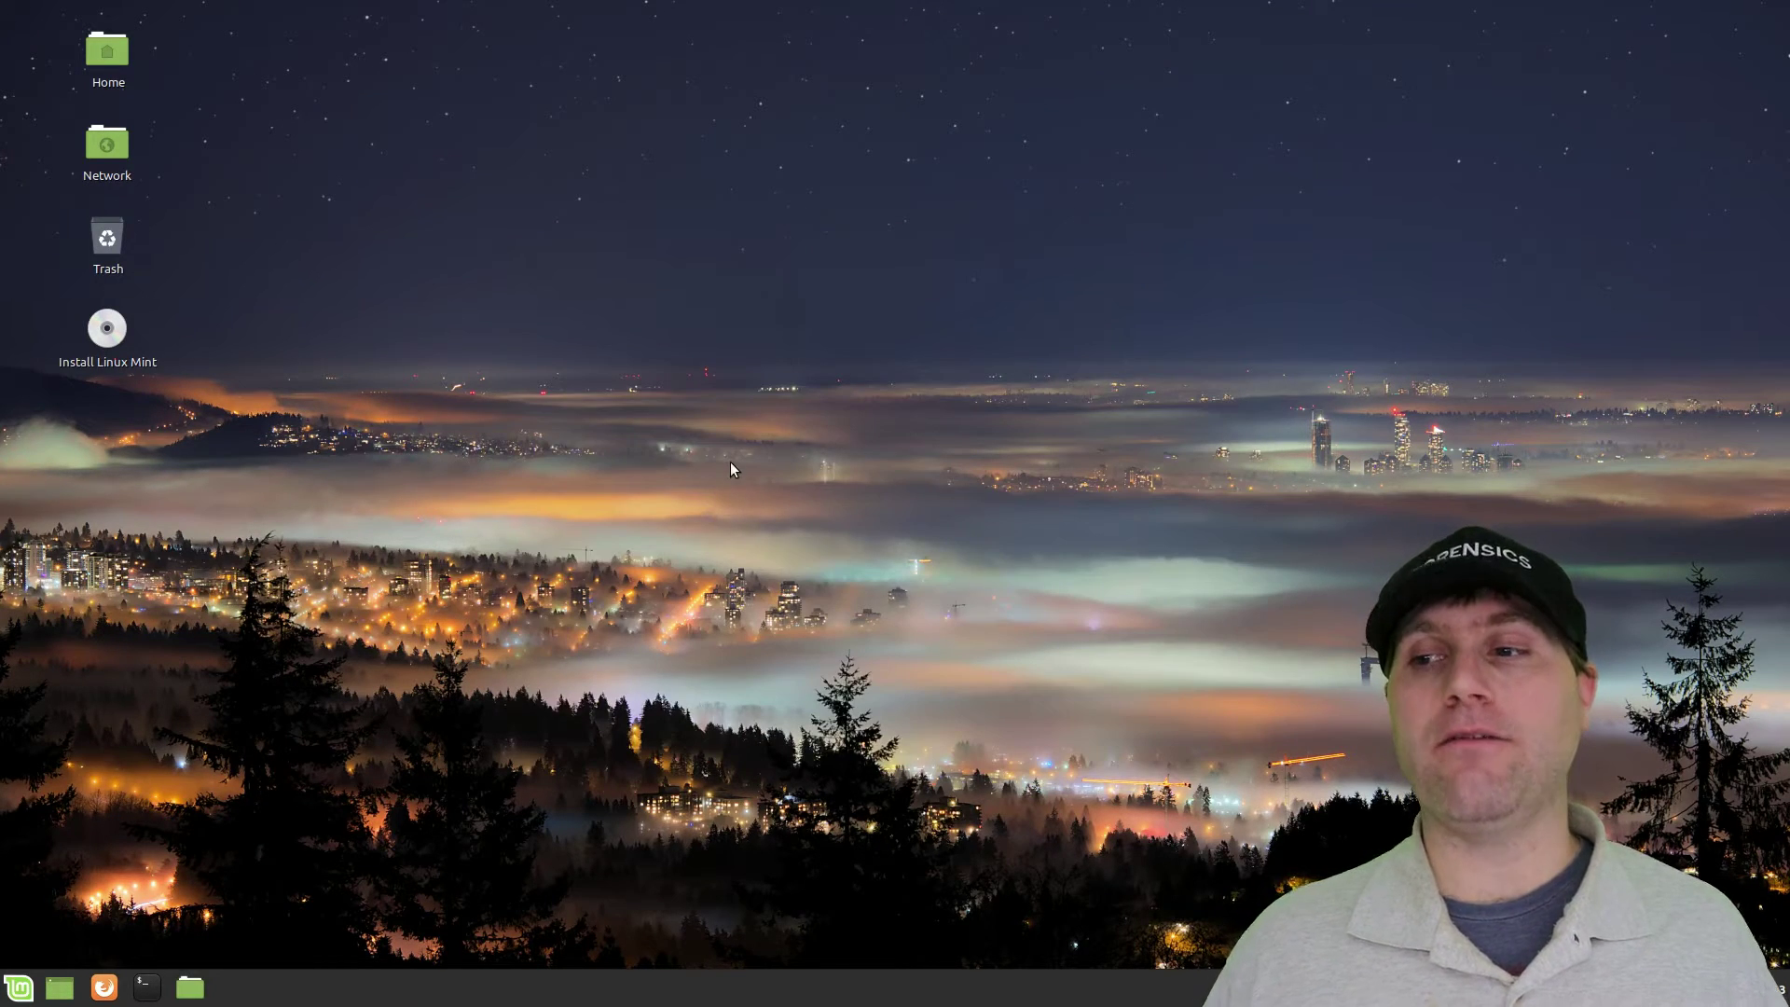
Launch a Terminal from the taskbar and move it slightly down and right.
{"action": "right_click", "coordinate": [731, 462]}
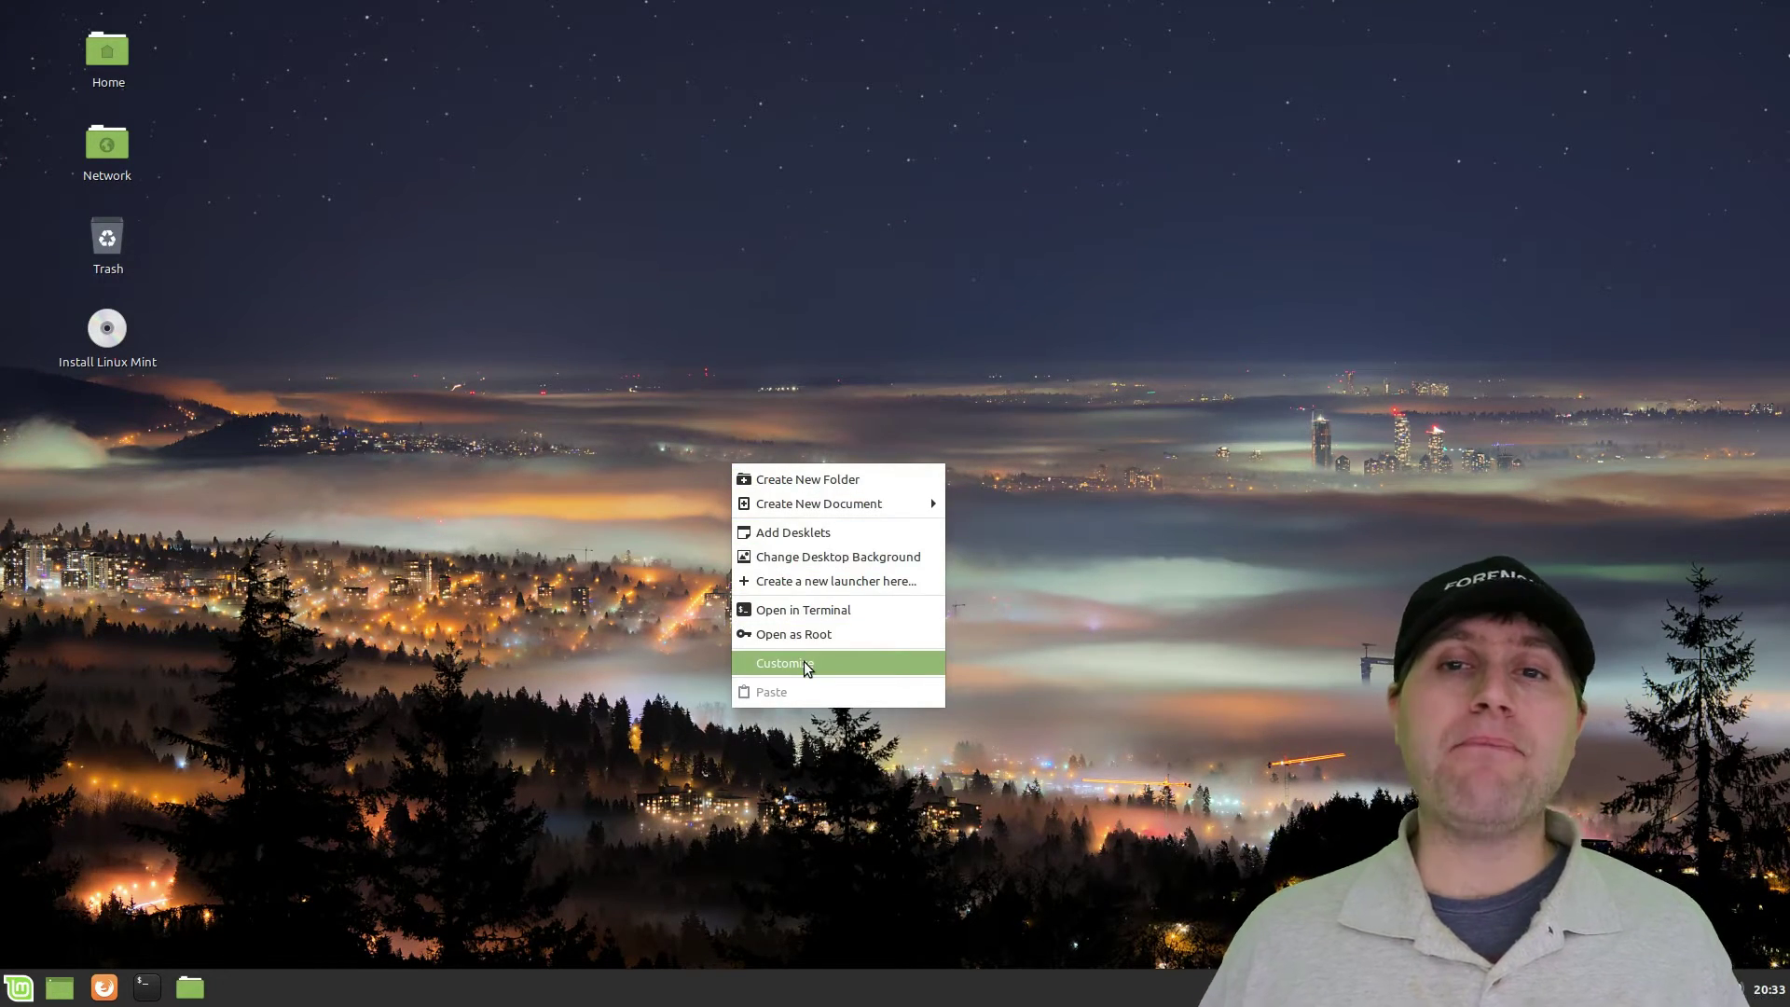
{"action": "left_click", "coordinate": [288, 711]}
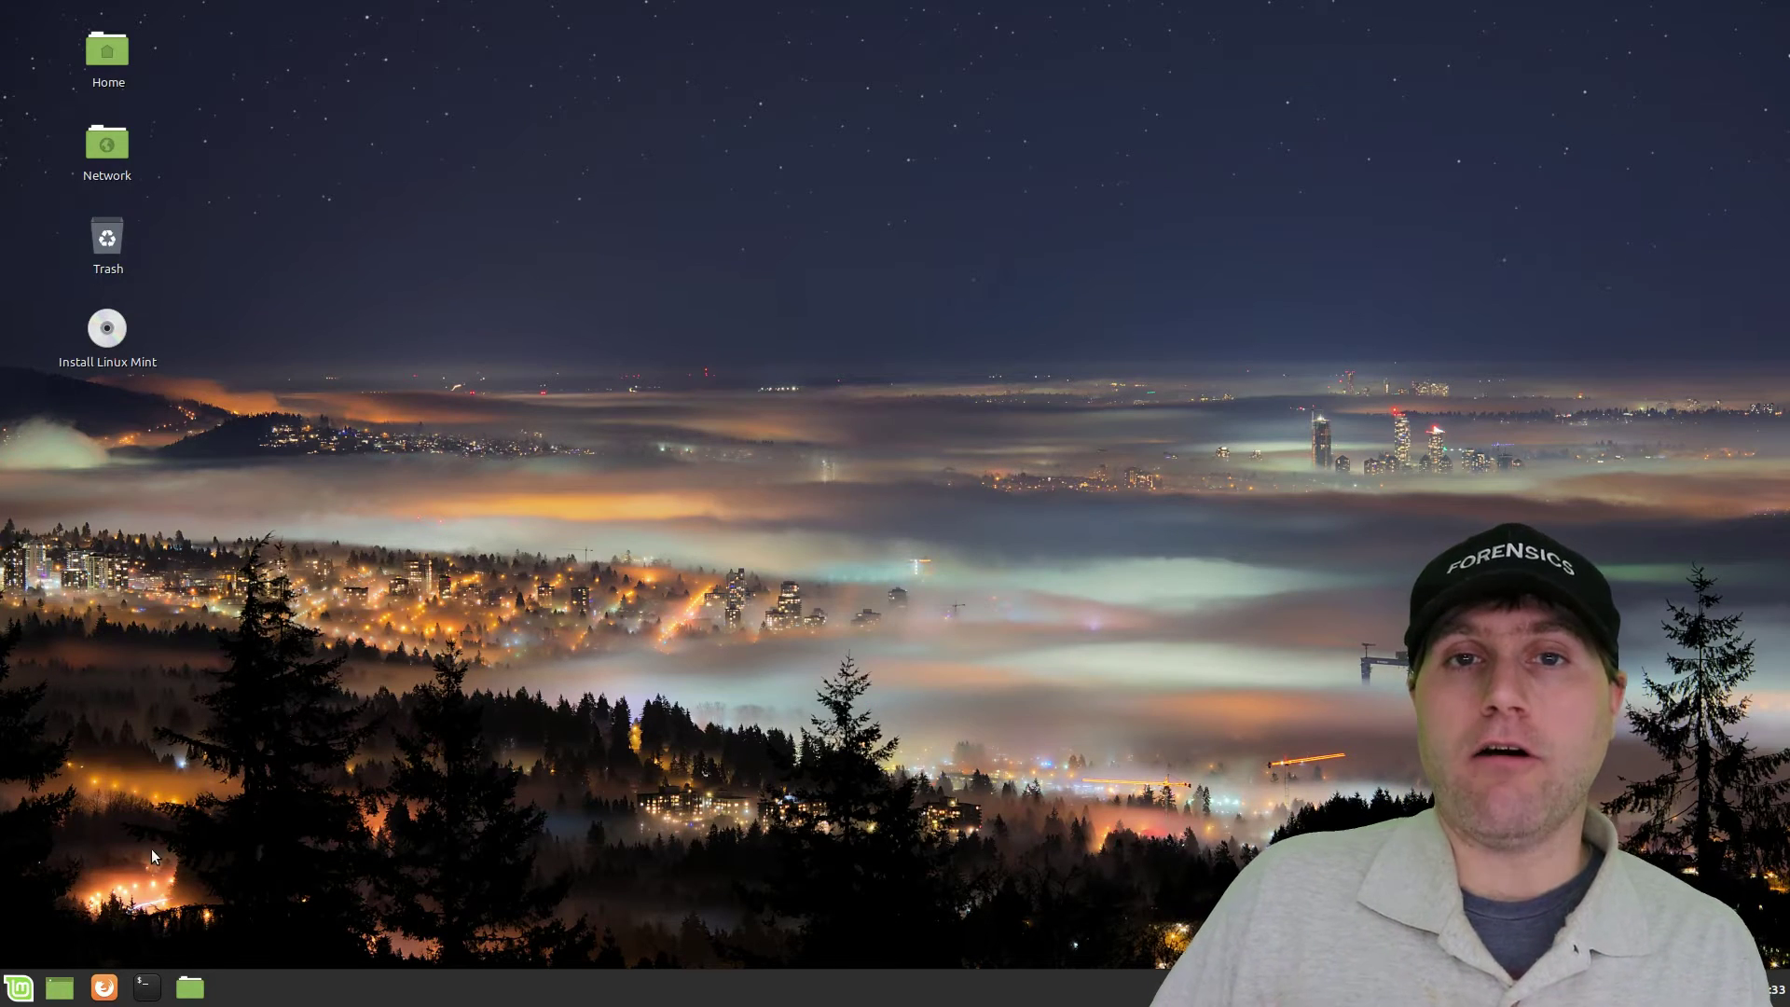
{"action": "left_click", "coordinate": [152, 980]}
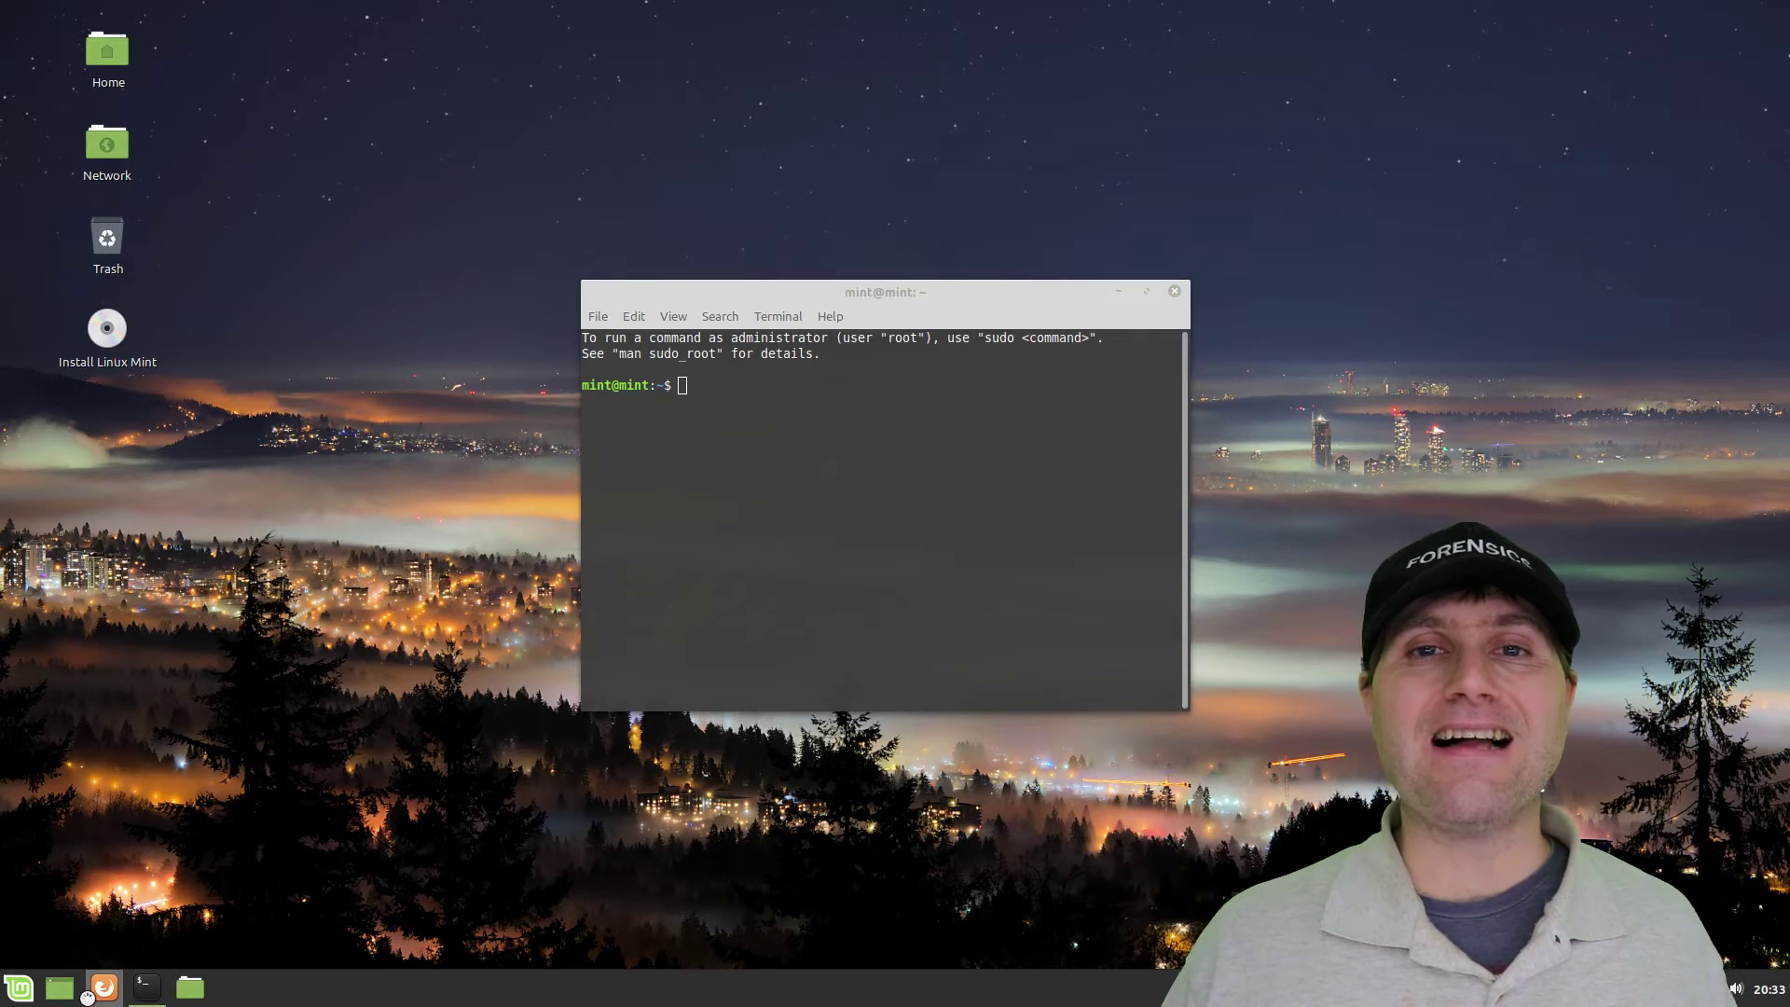
{"action": "left_click", "coordinate": [334, 741]}
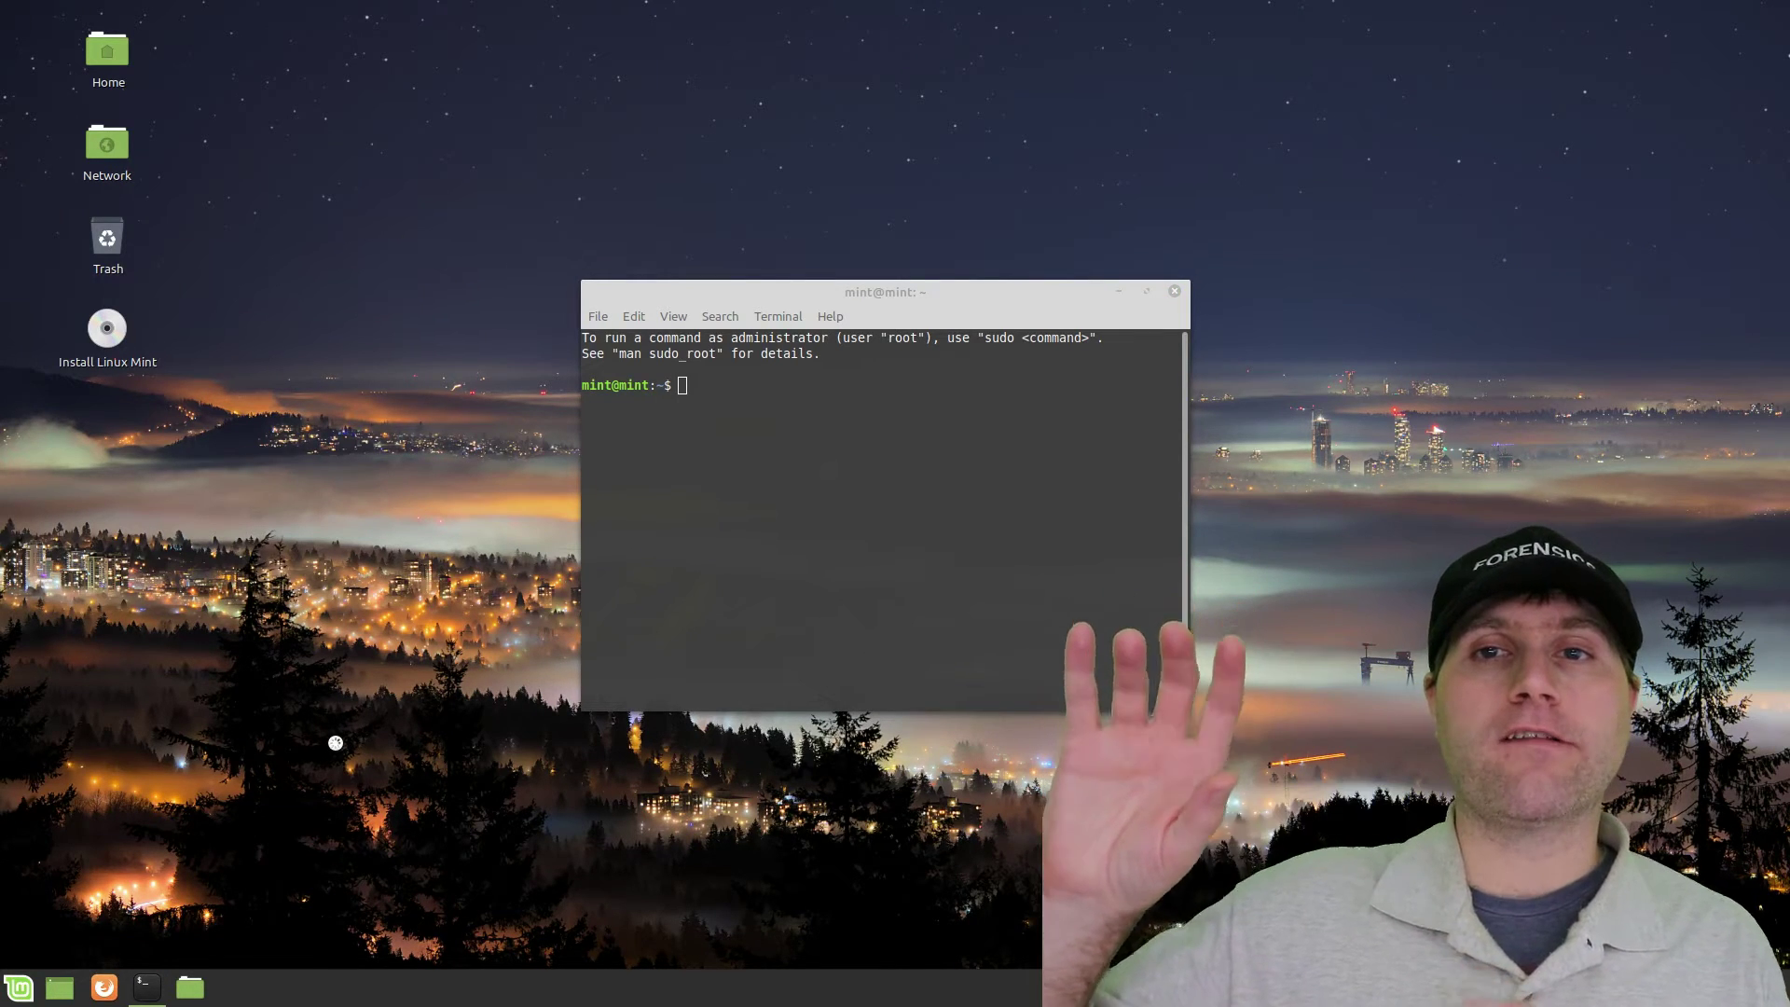
{"action": "left_click_drag", "start_coordinate": [887, 293], "coordinate": [947, 339]}
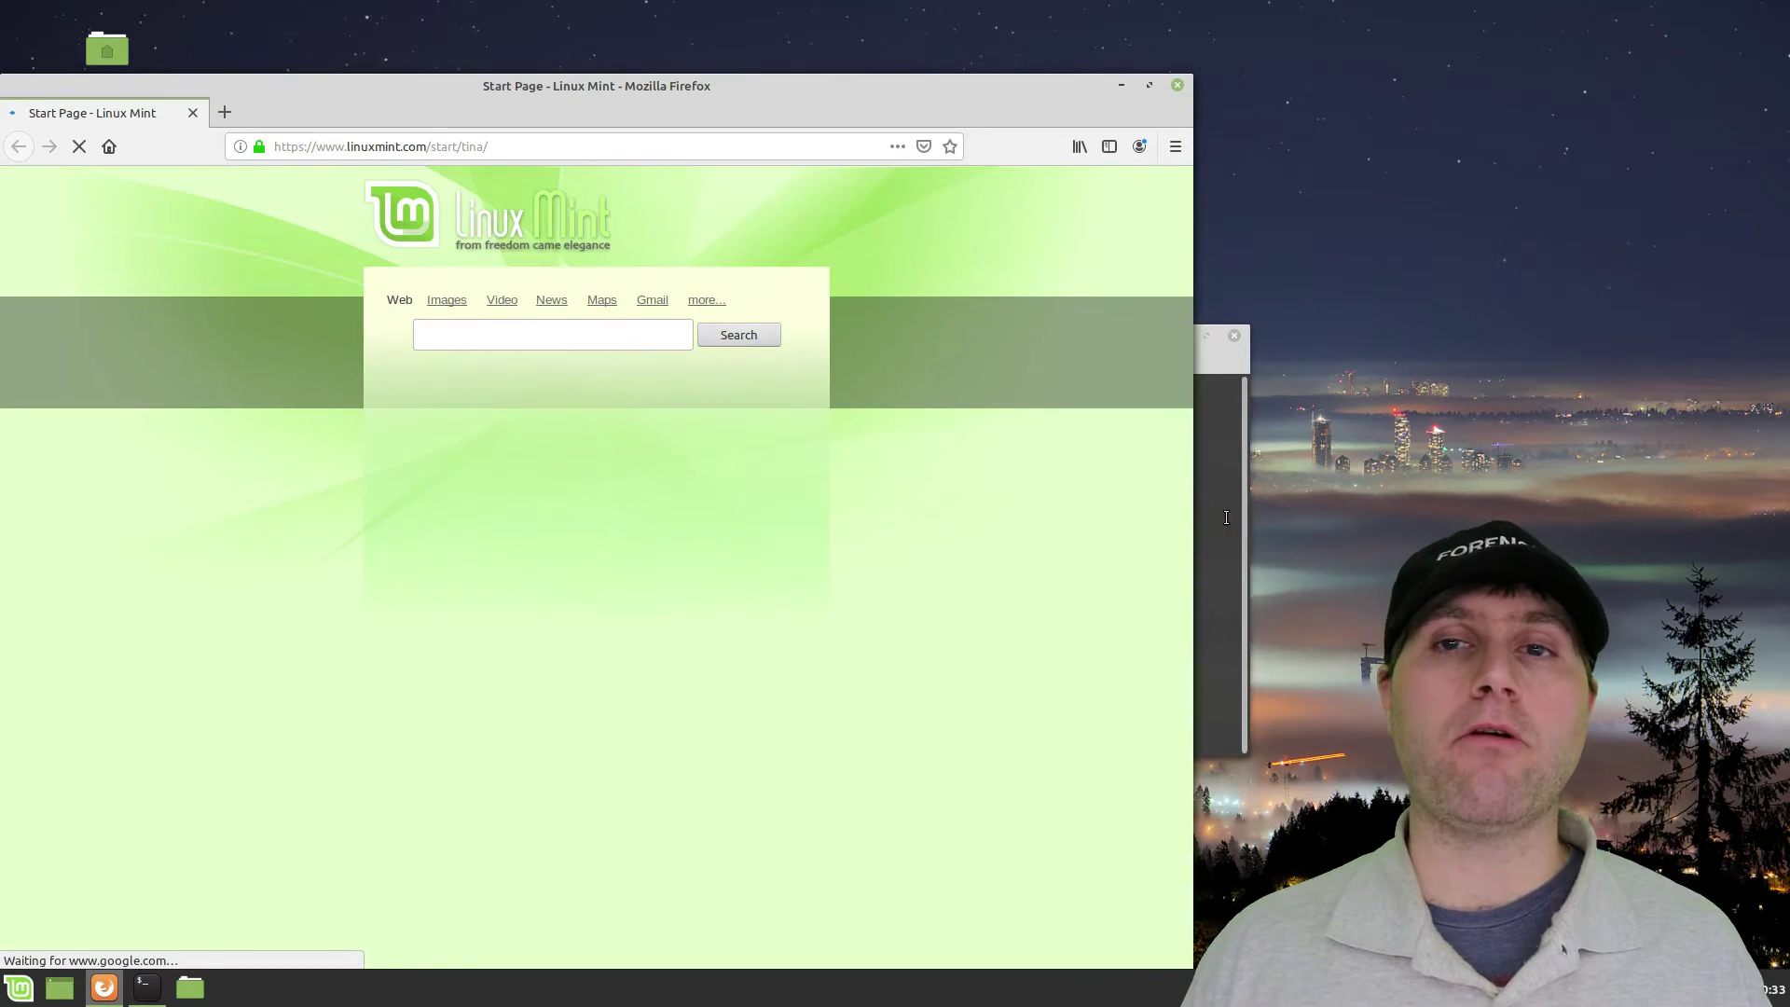
Close the terminal with the exit command.
{"action": "left_click", "coordinate": [1207, 523]}
{"action": "type", "text": "exit"}
{"action": "key", "text": "Return"}
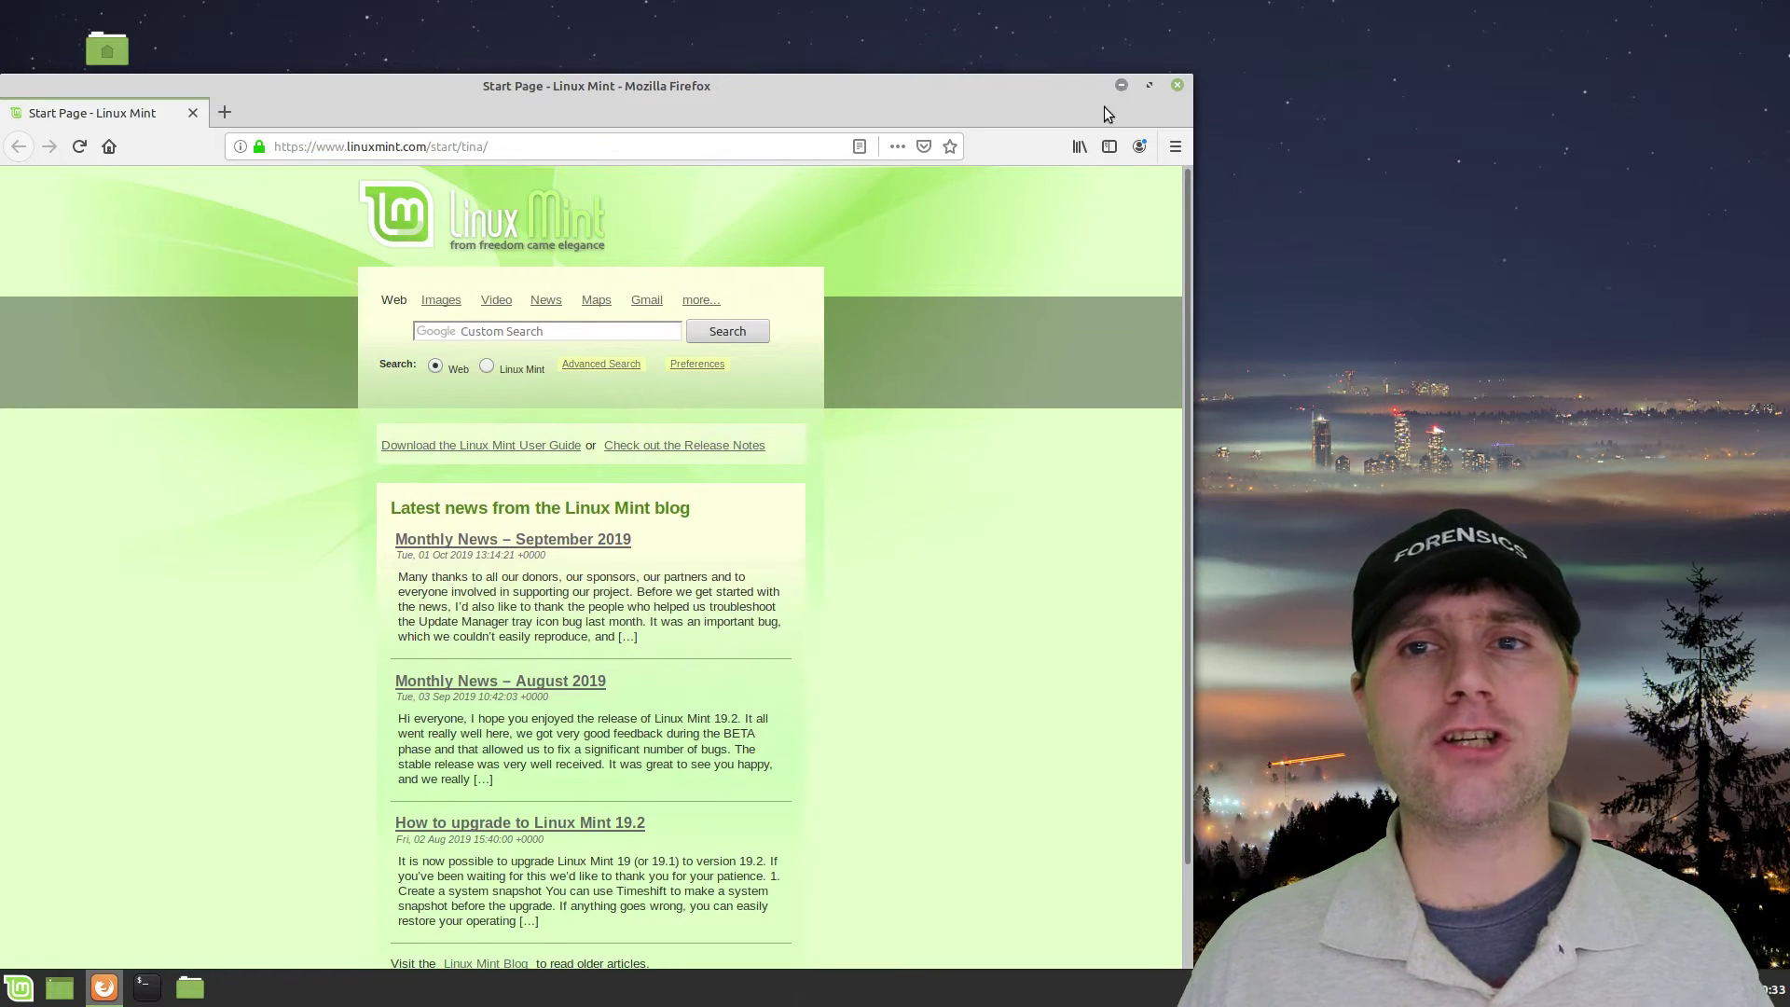
Minimize and restore Firefox from the taskbar, then close it.
{"action": "left_click", "coordinate": [1121, 85]}
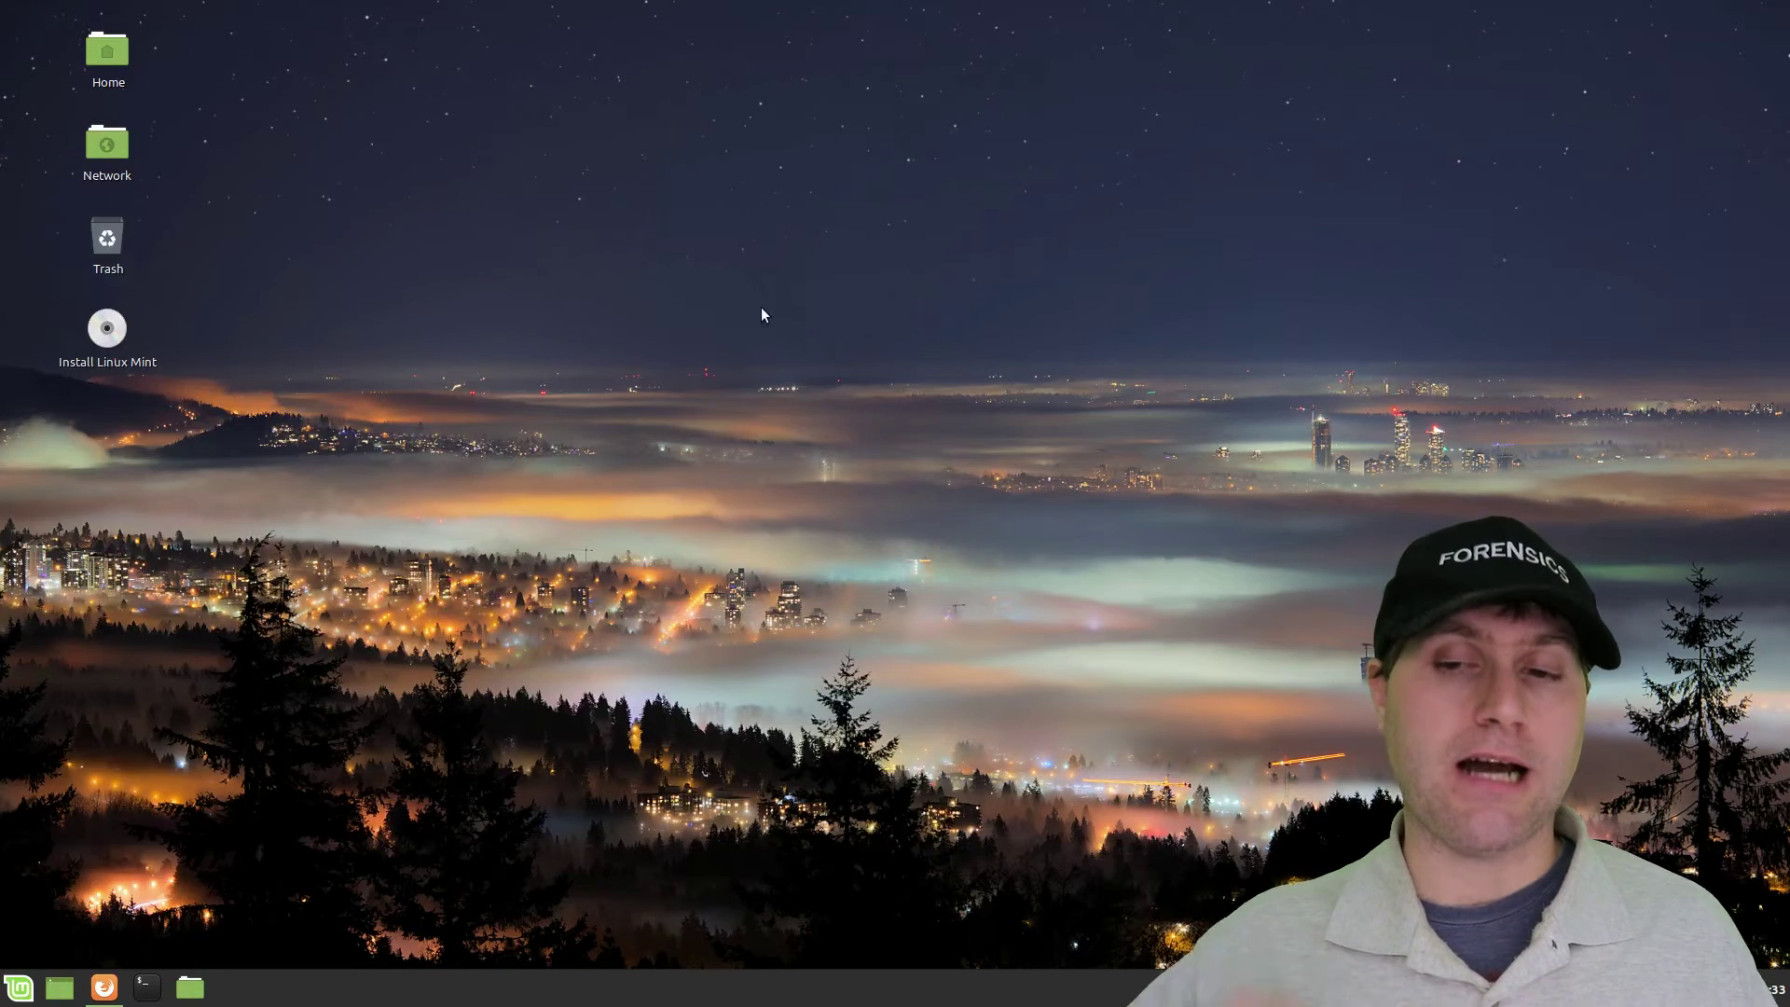
{"action": "left_click", "coordinate": [105, 988]}
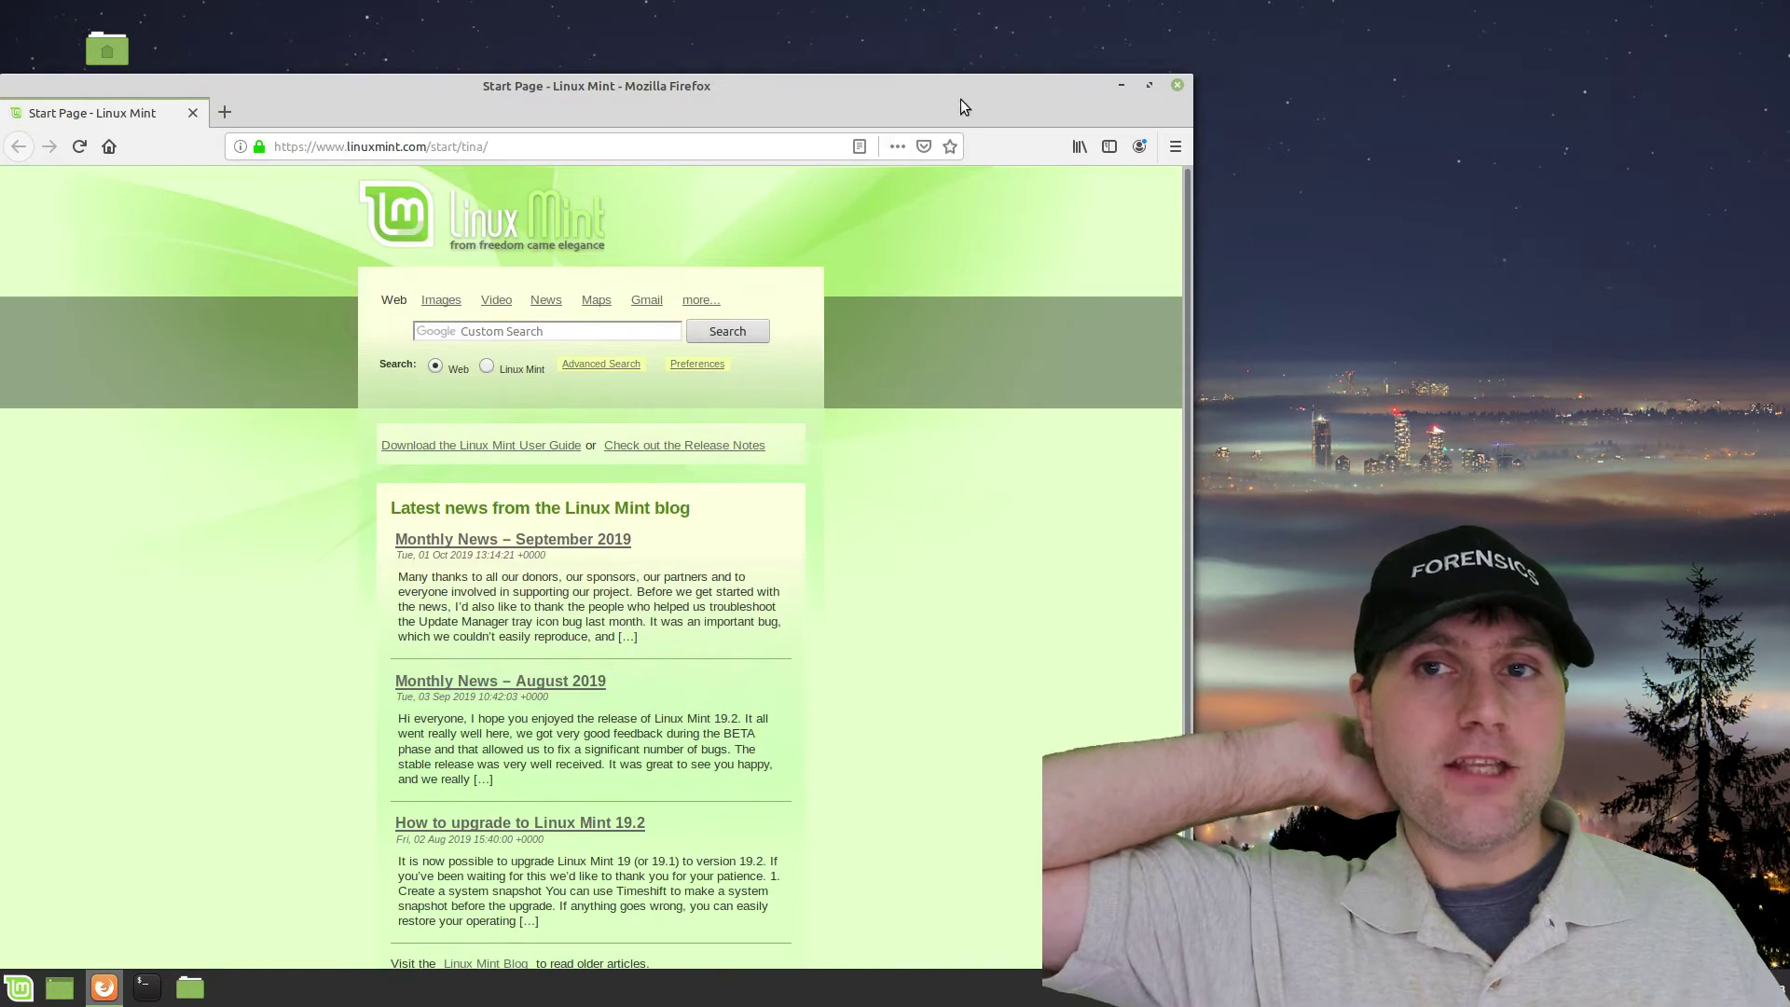
{"action": "left_click", "coordinate": [1177, 85]}
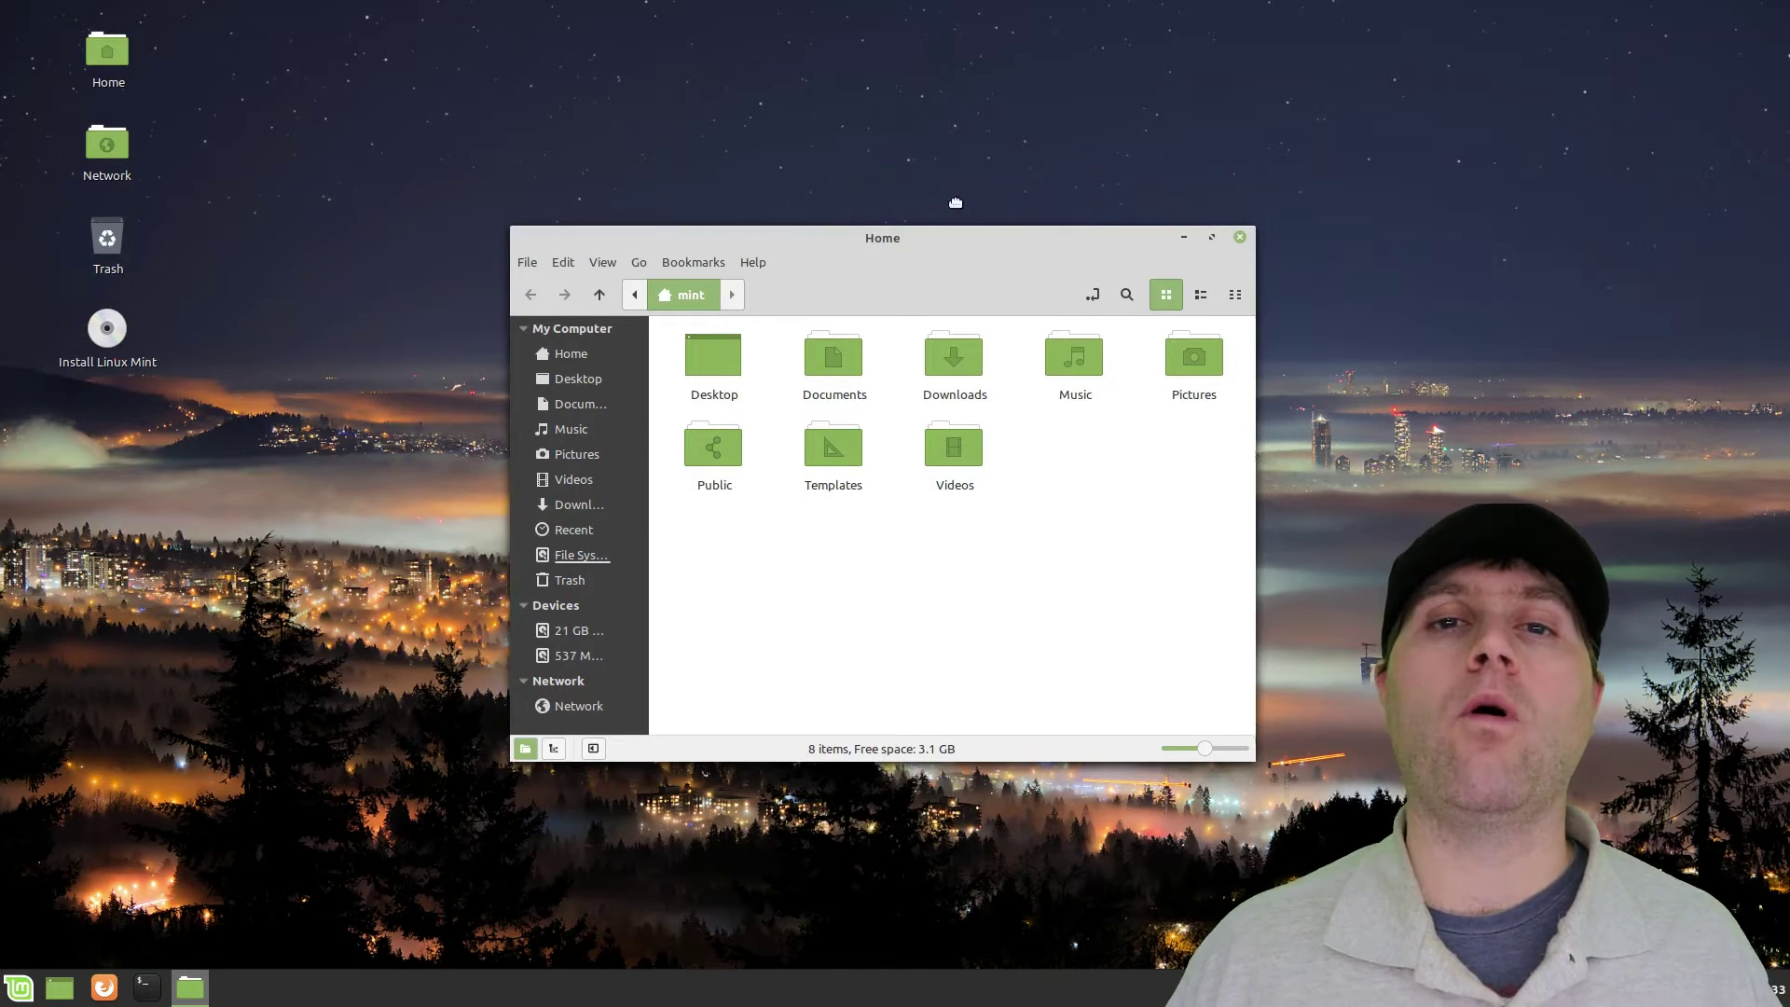
{"action": "right_click", "coordinate": [1010, 489]}
{"action": "key", "text": "Escape"}
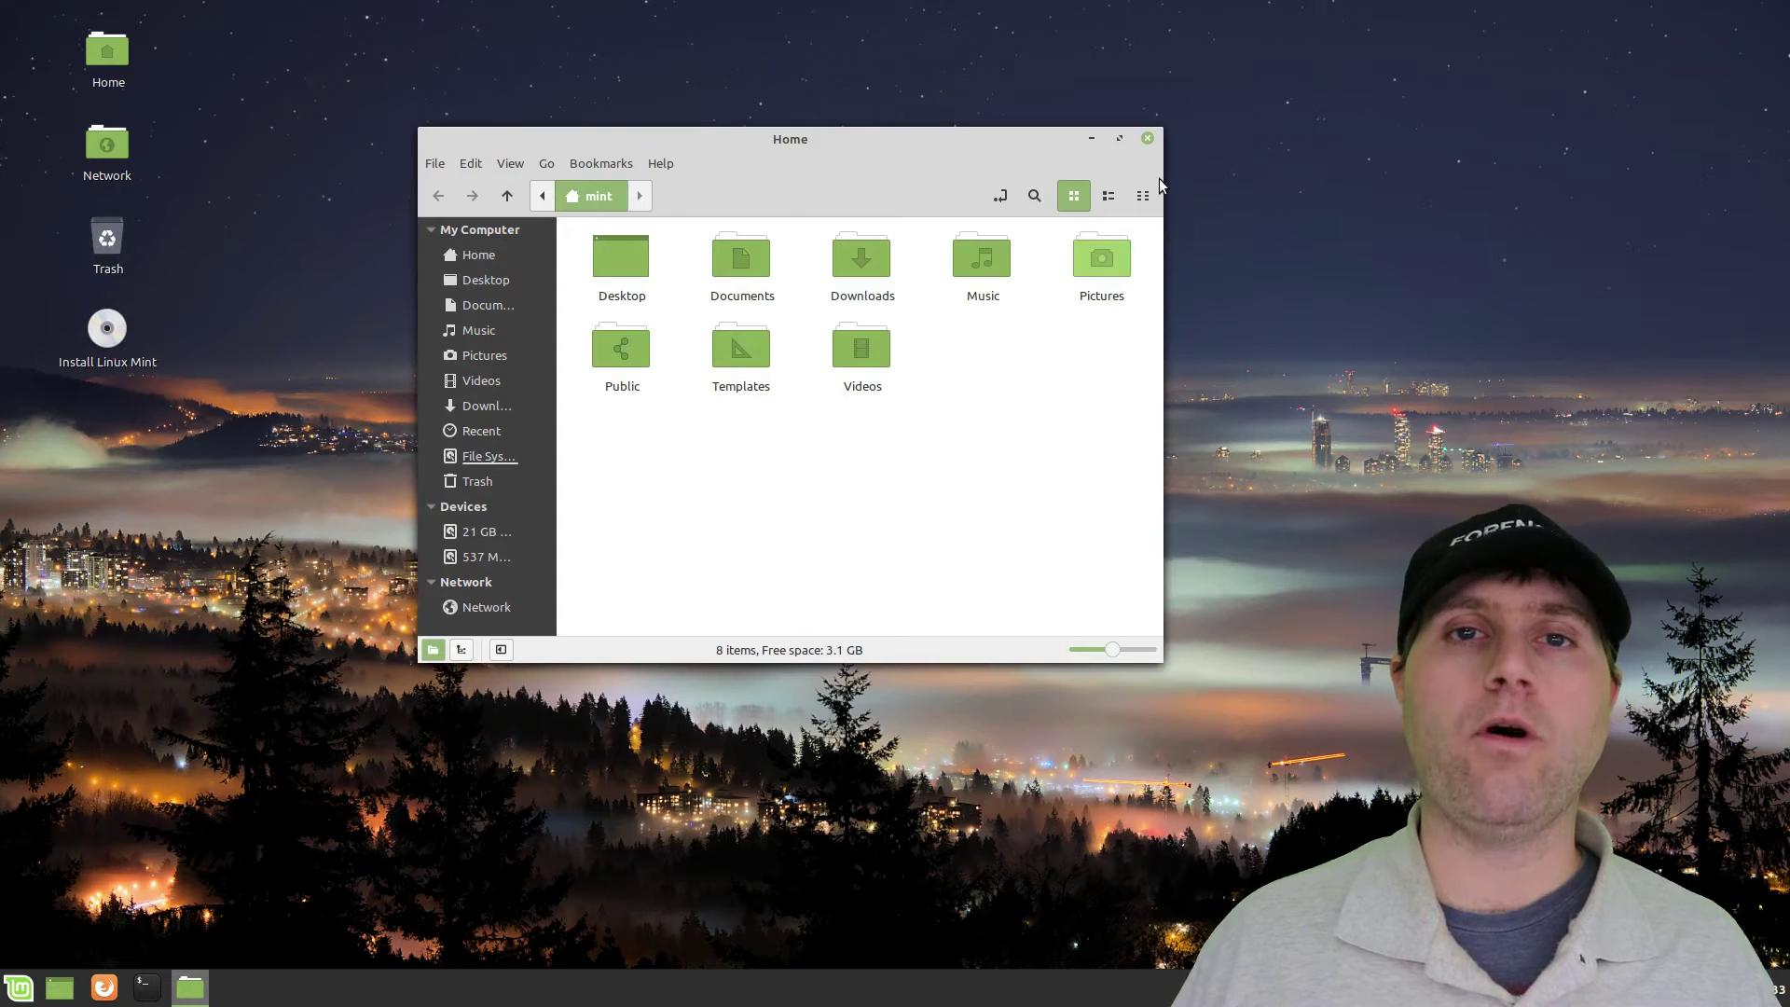
{"action": "key", "text": "ctrl+2"}
{"action": "left_click", "coordinate": [1151, 201]}
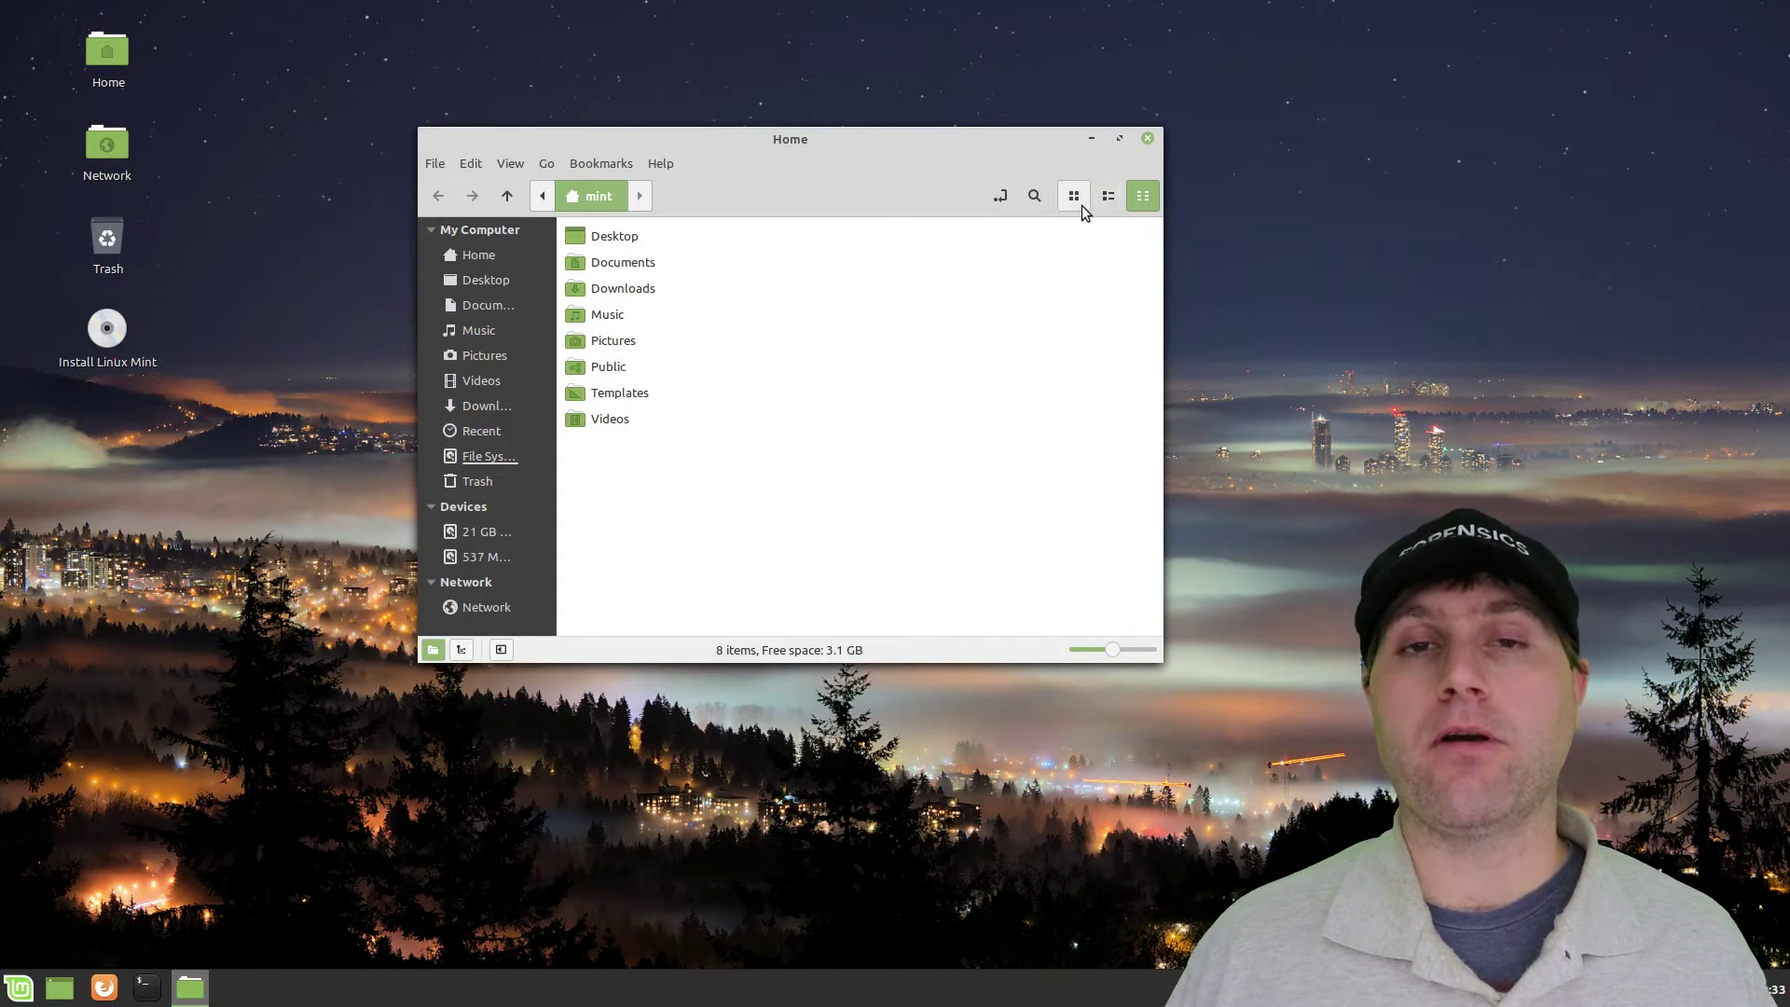
{"action": "left_click", "coordinate": [1075, 199]}
{"action": "left_click", "coordinate": [1003, 196]}
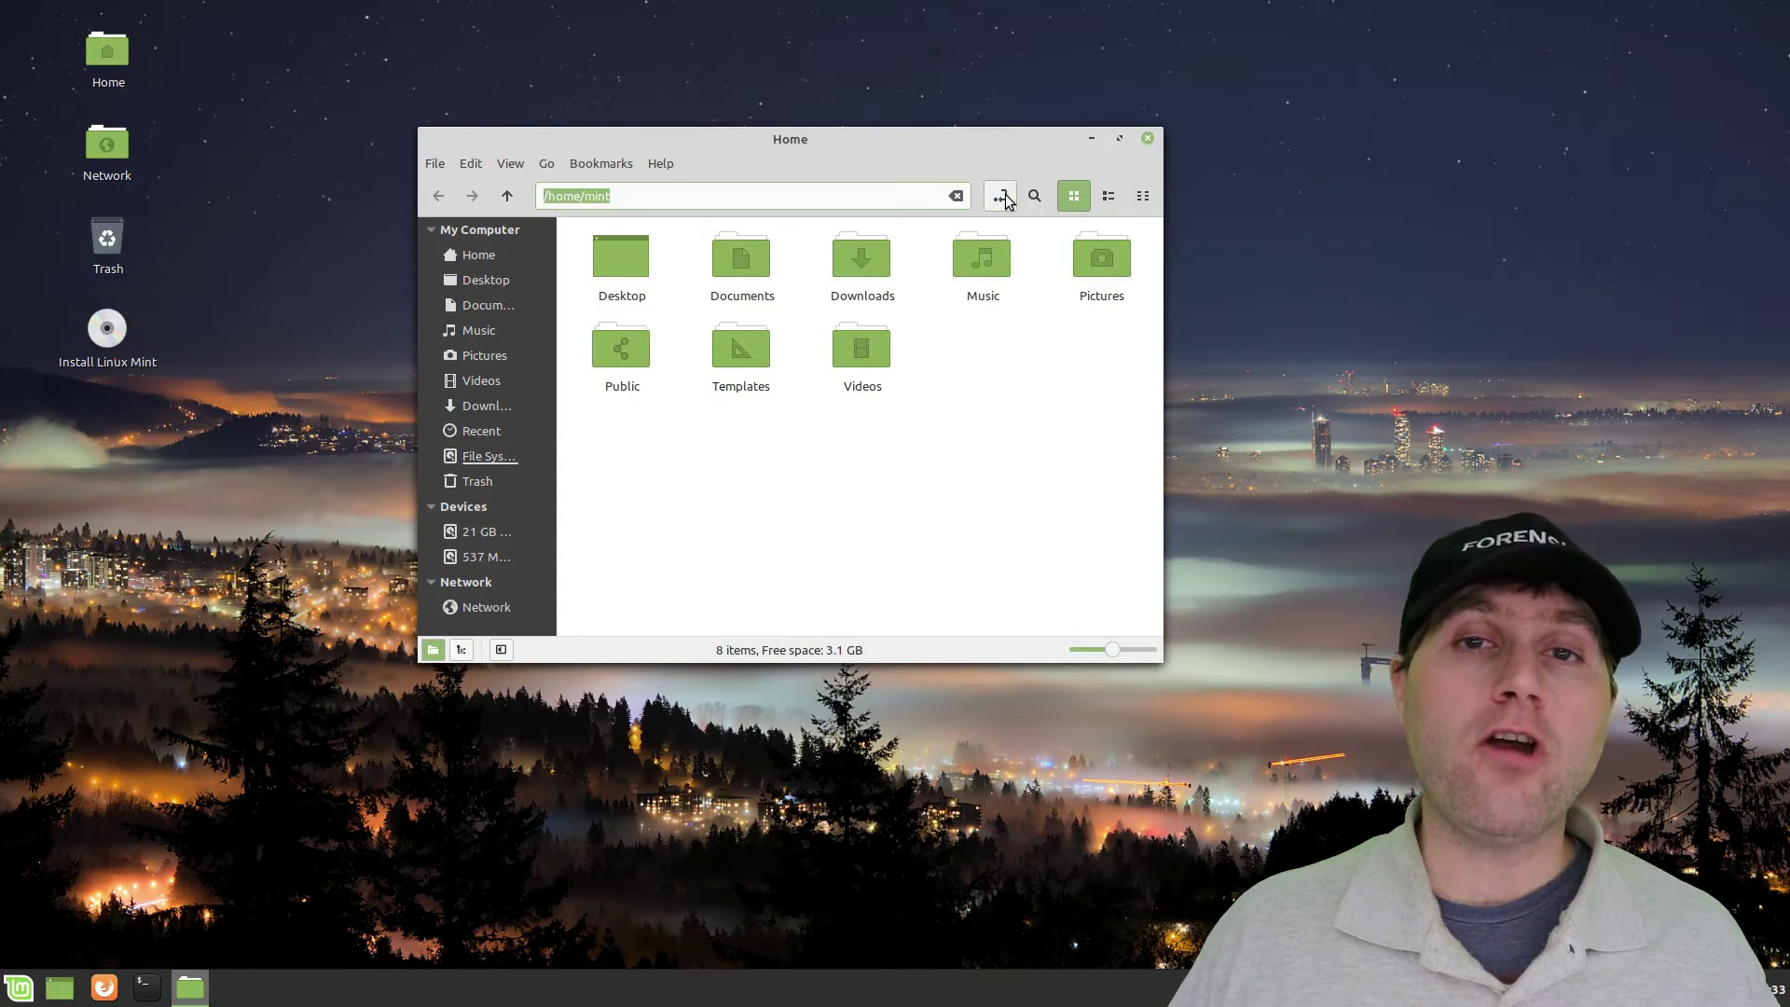
{"action": "left_click", "coordinate": [1003, 197]}
{"action": "left_click", "coordinate": [1031, 199]}
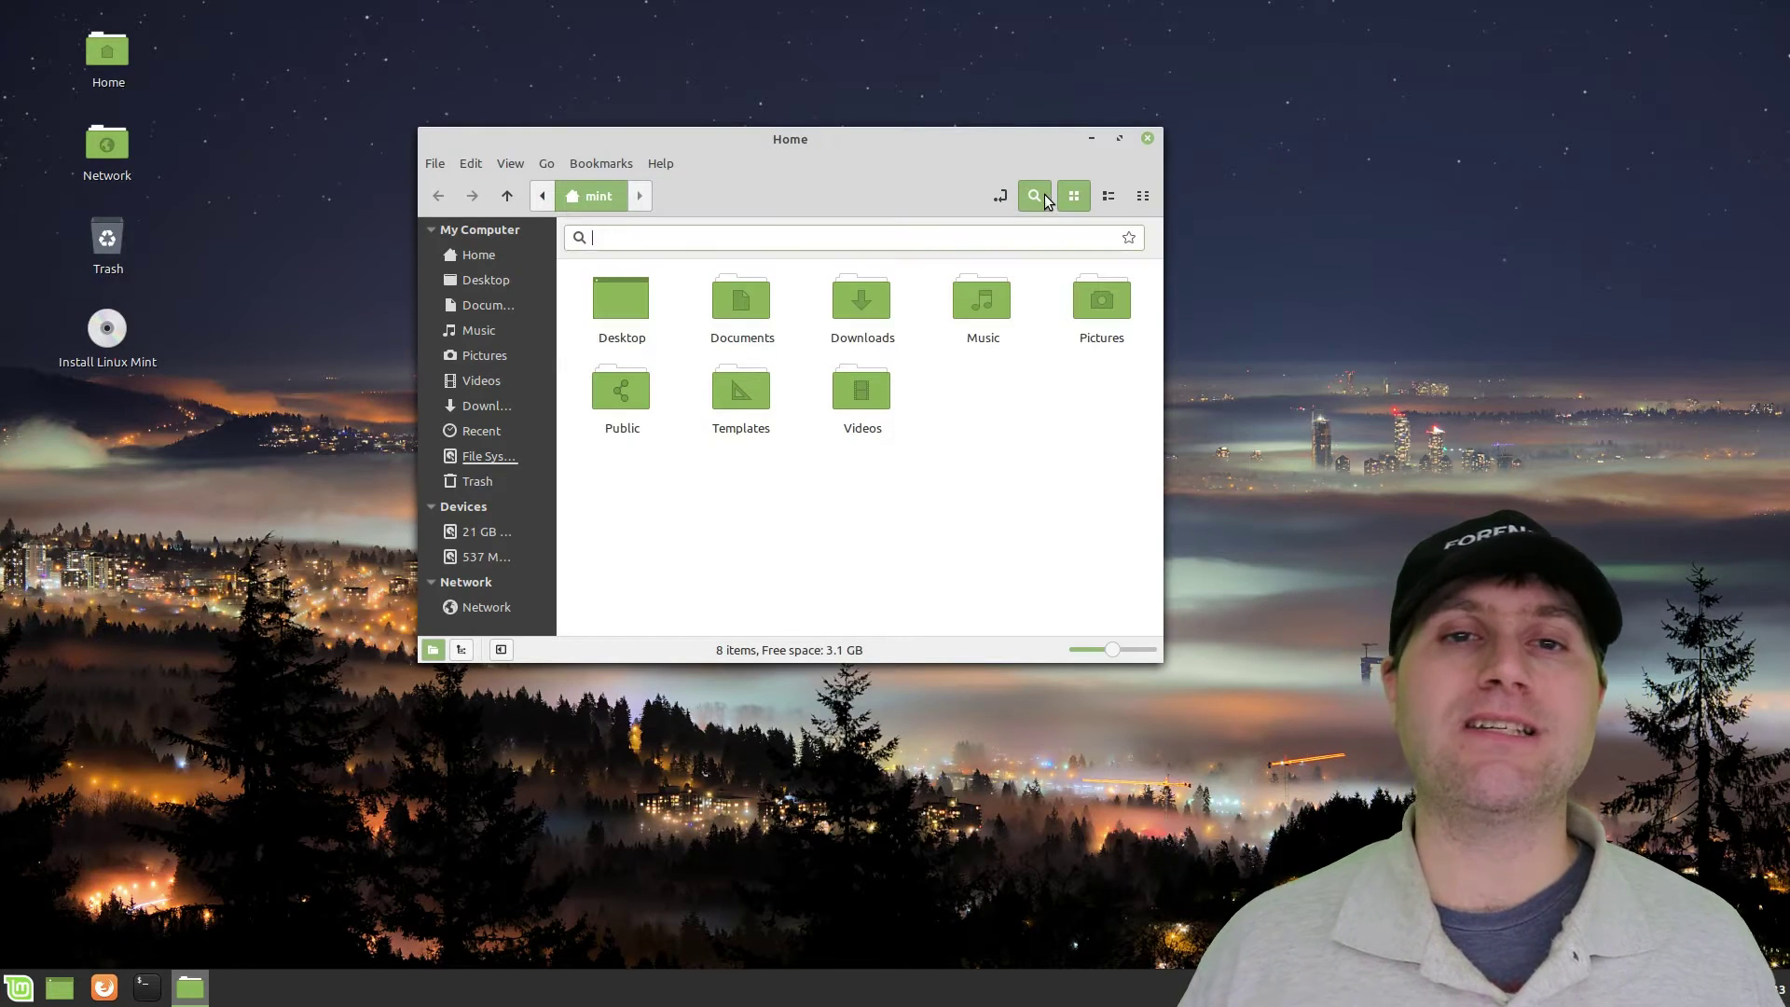
{"action": "left_click", "coordinate": [1032, 199]}
{"action": "left_click", "coordinate": [1139, 197]}
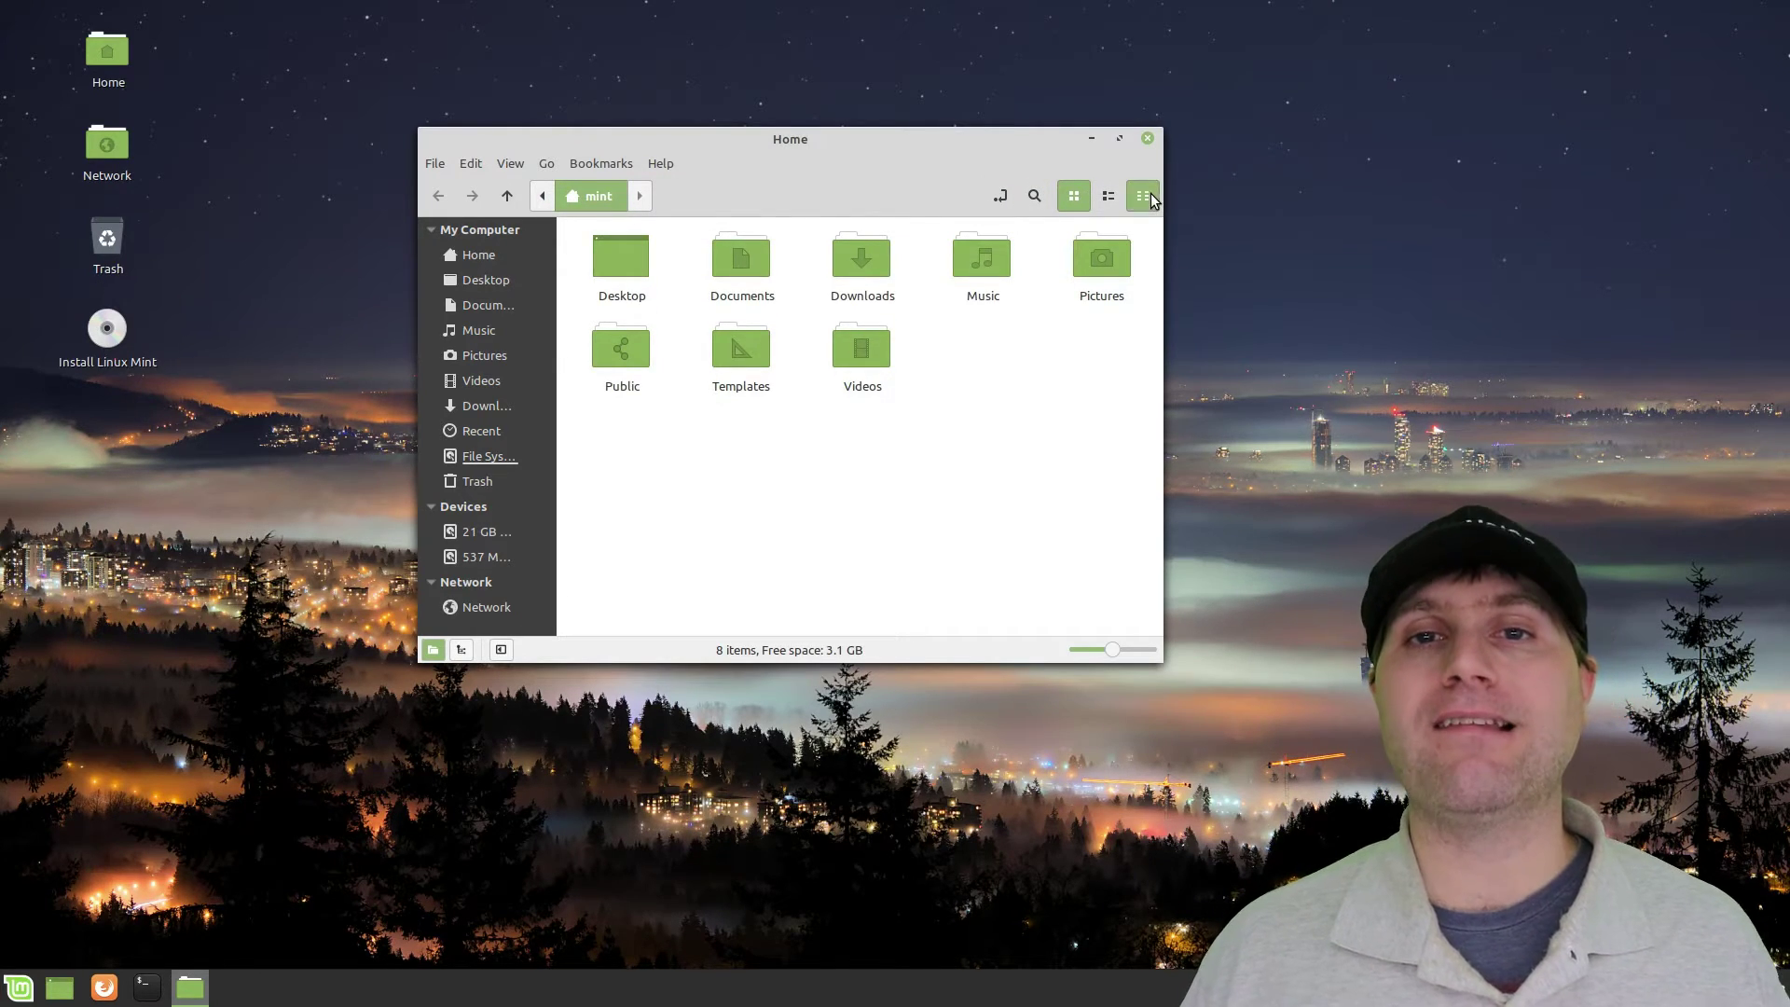
{"action": "left_click", "coordinate": [1109, 198]}
{"action": "left_click", "coordinate": [1075, 199]}
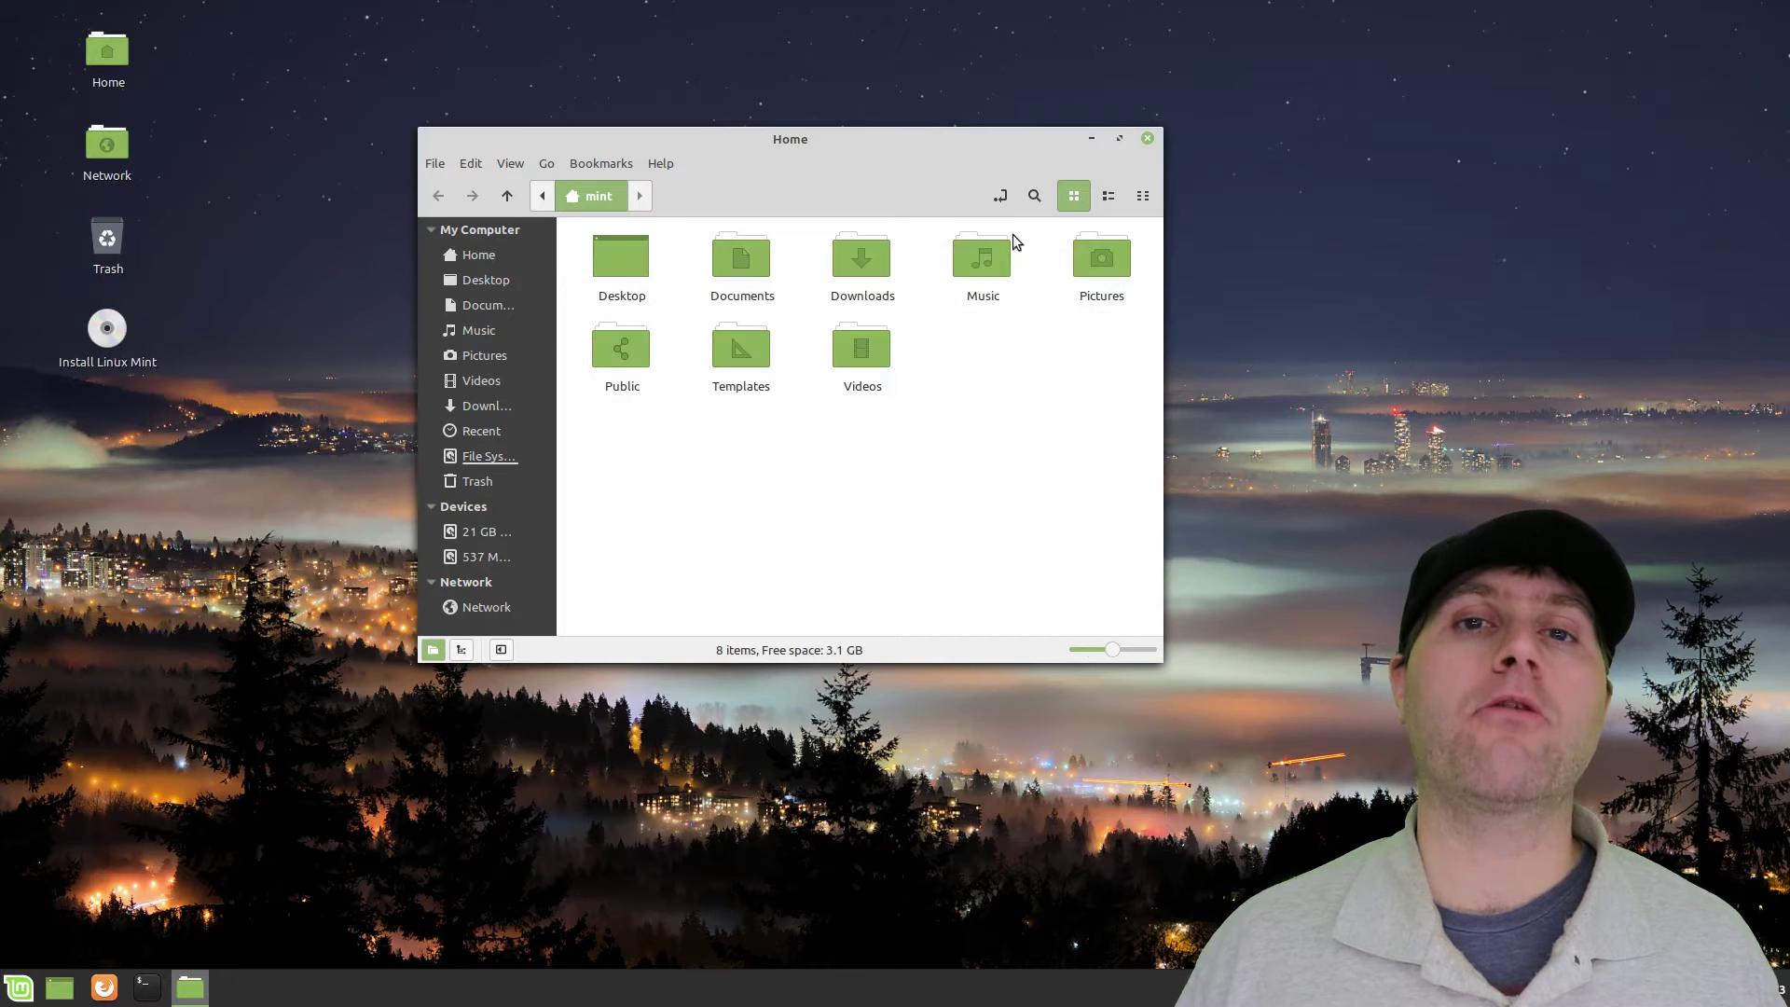
Toggle Nemo's main toolbar off and back on, then hide the menubar.
{"action": "left_click", "coordinate": [511, 164]}
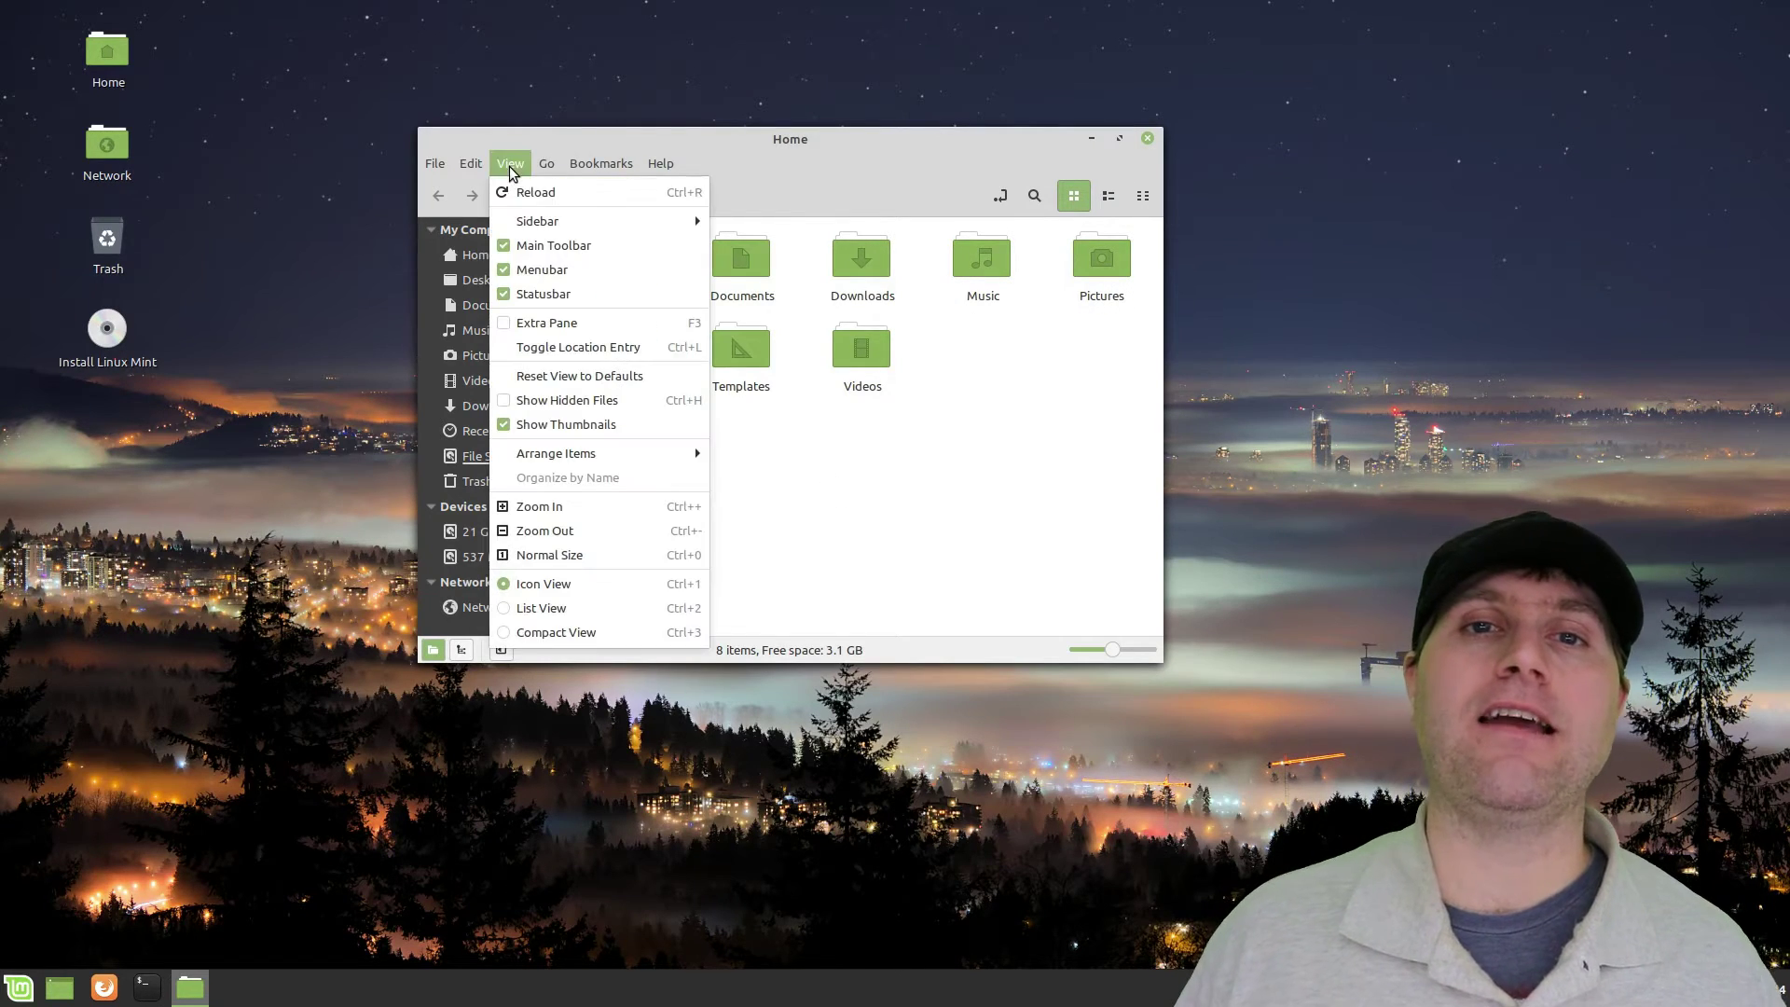
{"action": "left_click", "coordinate": [553, 246]}
{"action": "left_click", "coordinate": [511, 164]}
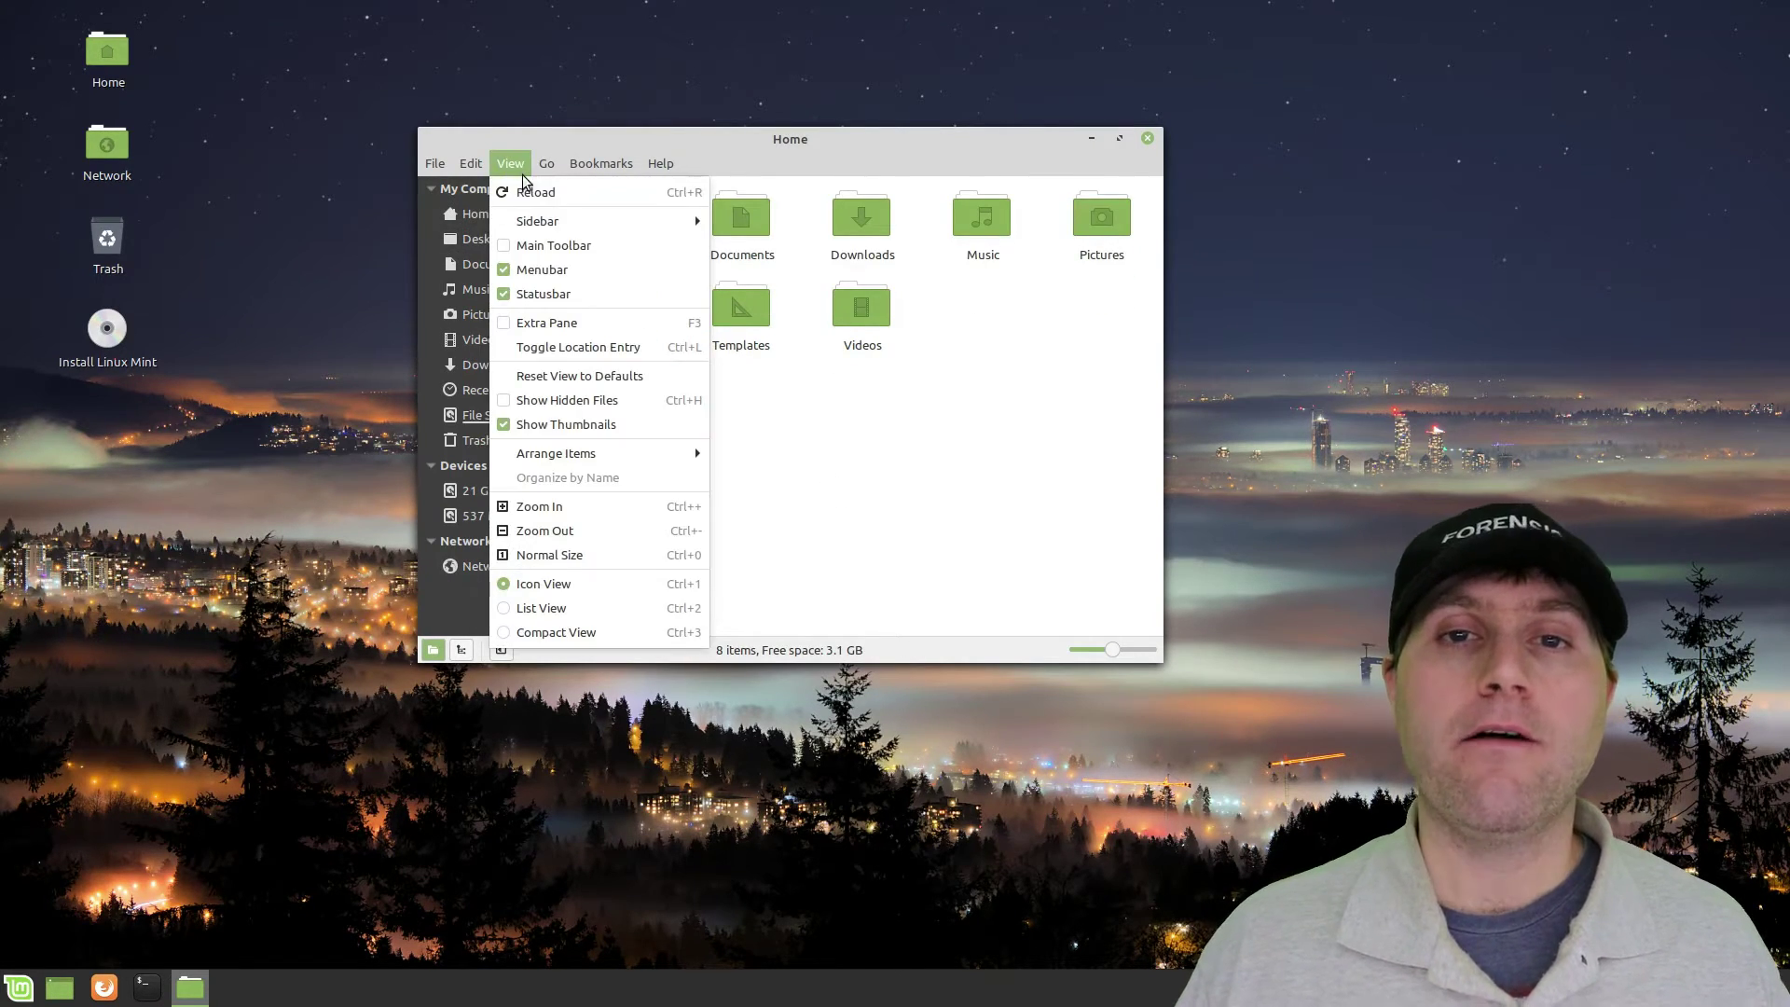
{"action": "left_click", "coordinate": [543, 248]}
{"action": "left_click", "coordinate": [511, 164]}
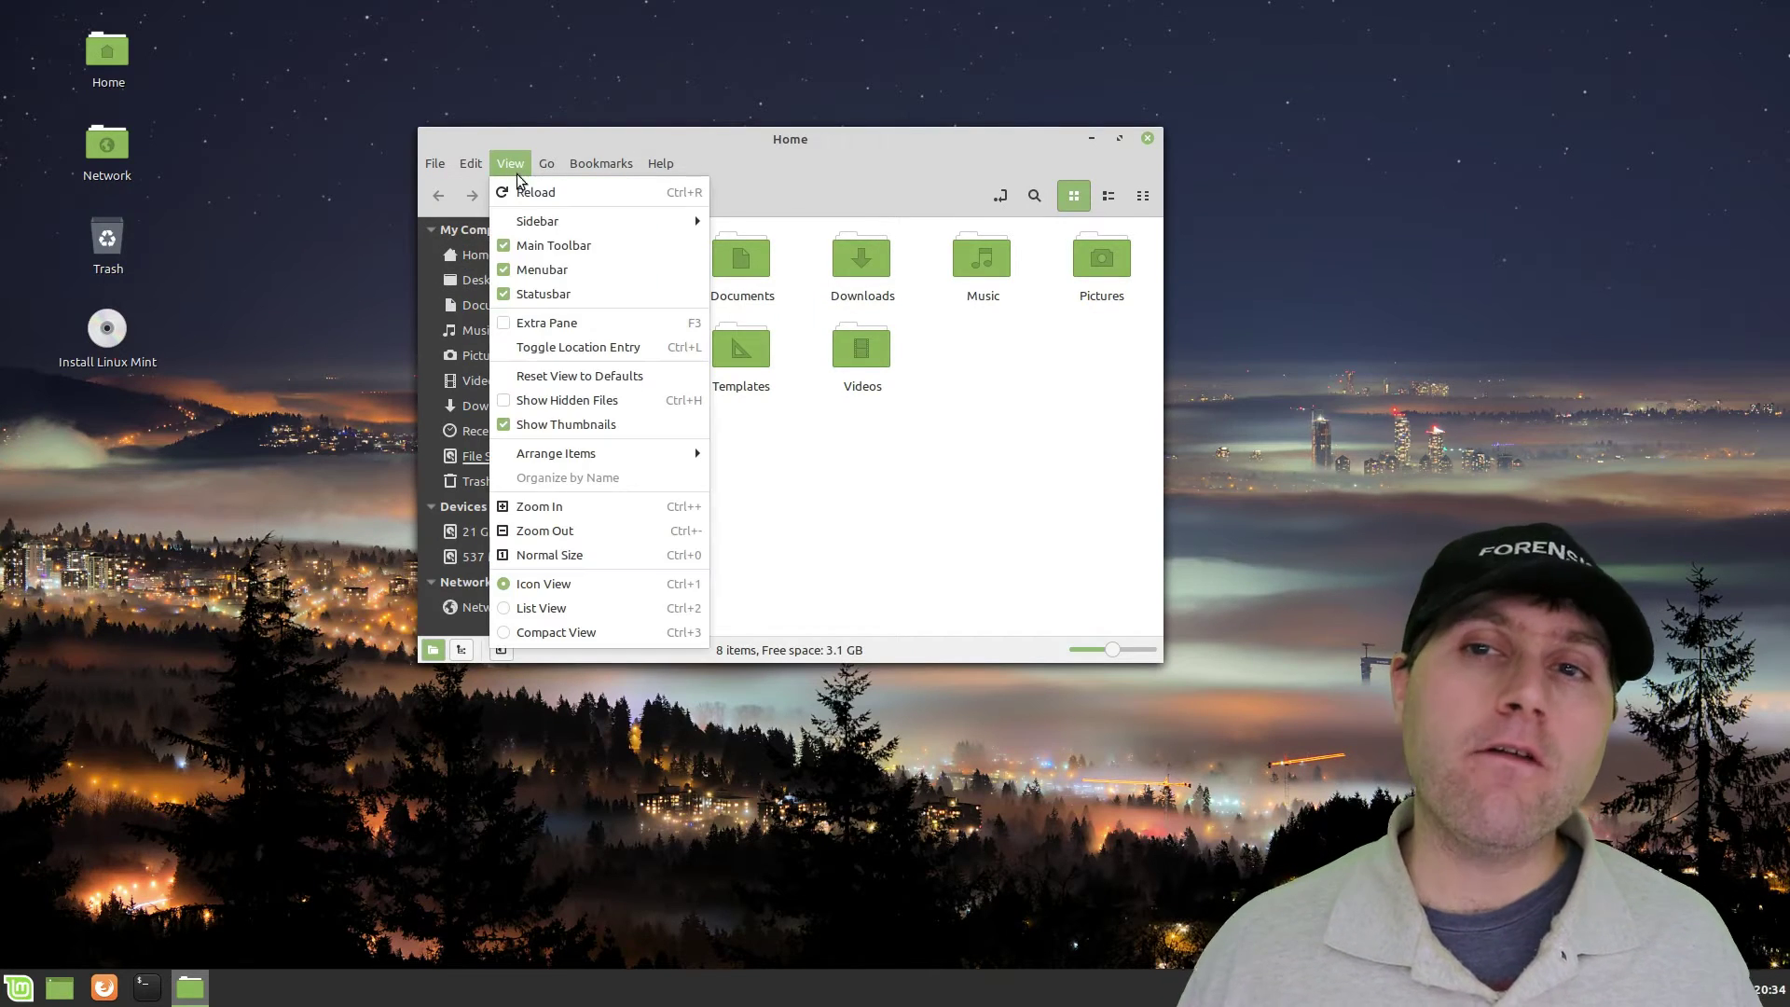
{"action": "left_click", "coordinate": [539, 270]}
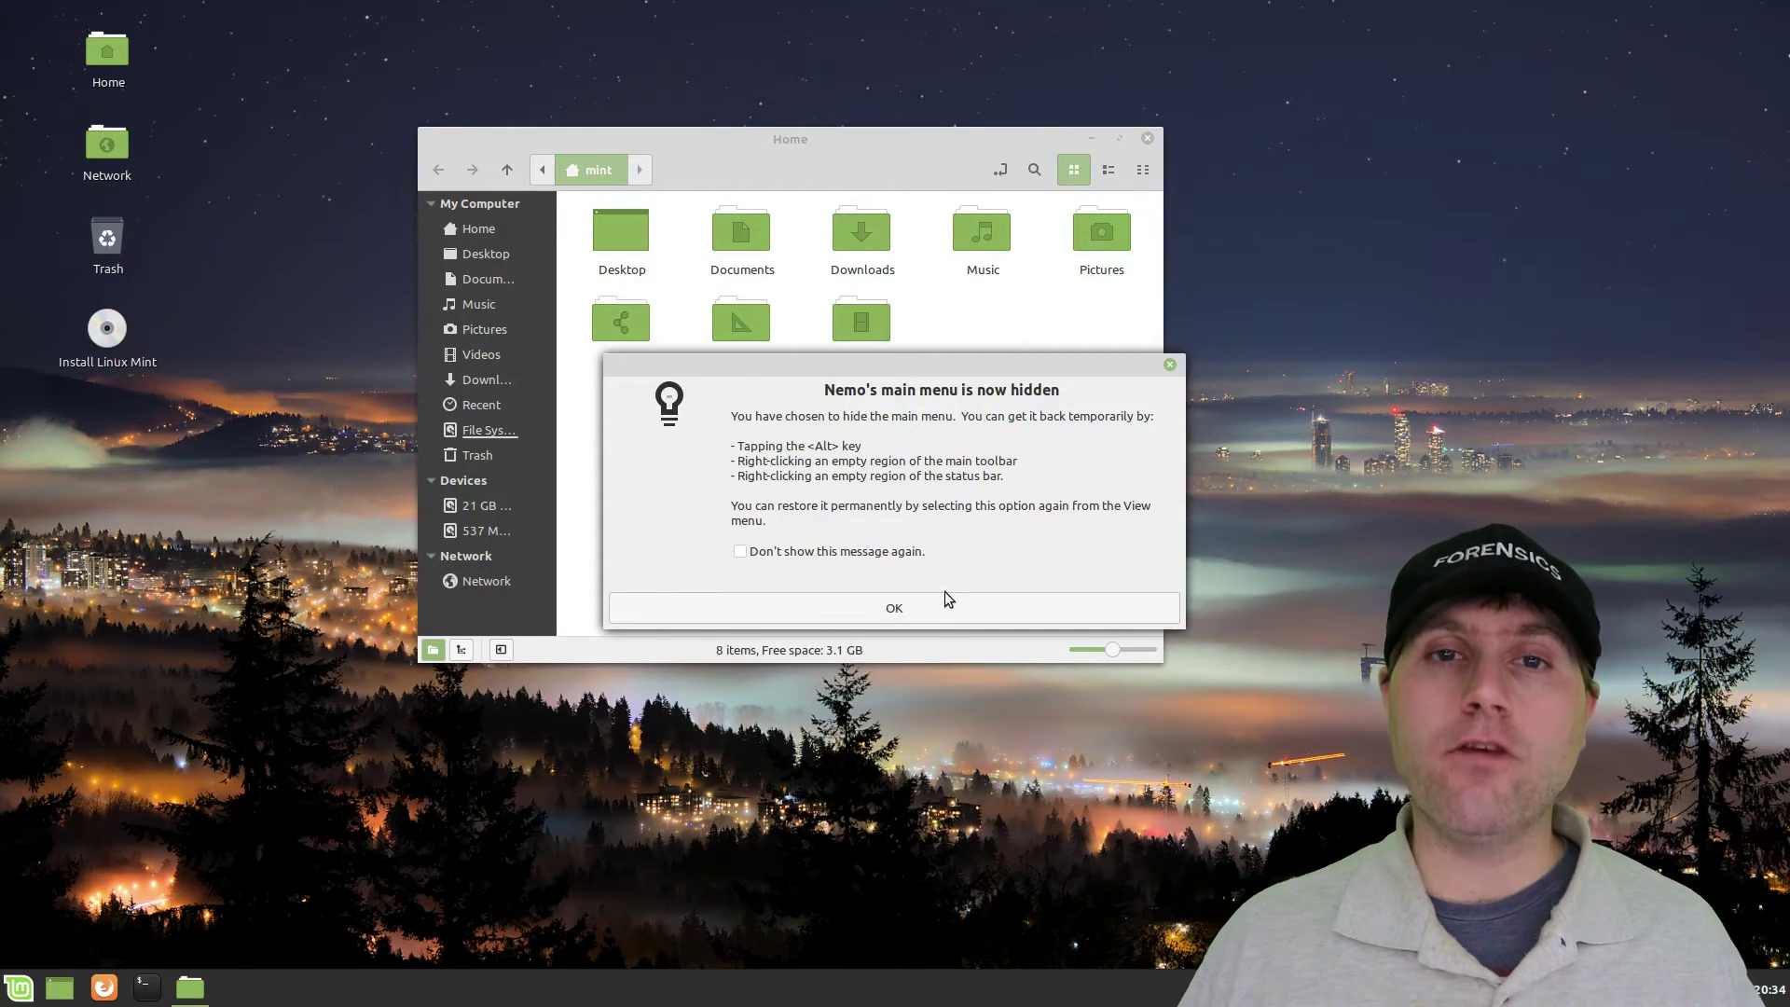
{"action": "left_click", "coordinate": [906, 615]}
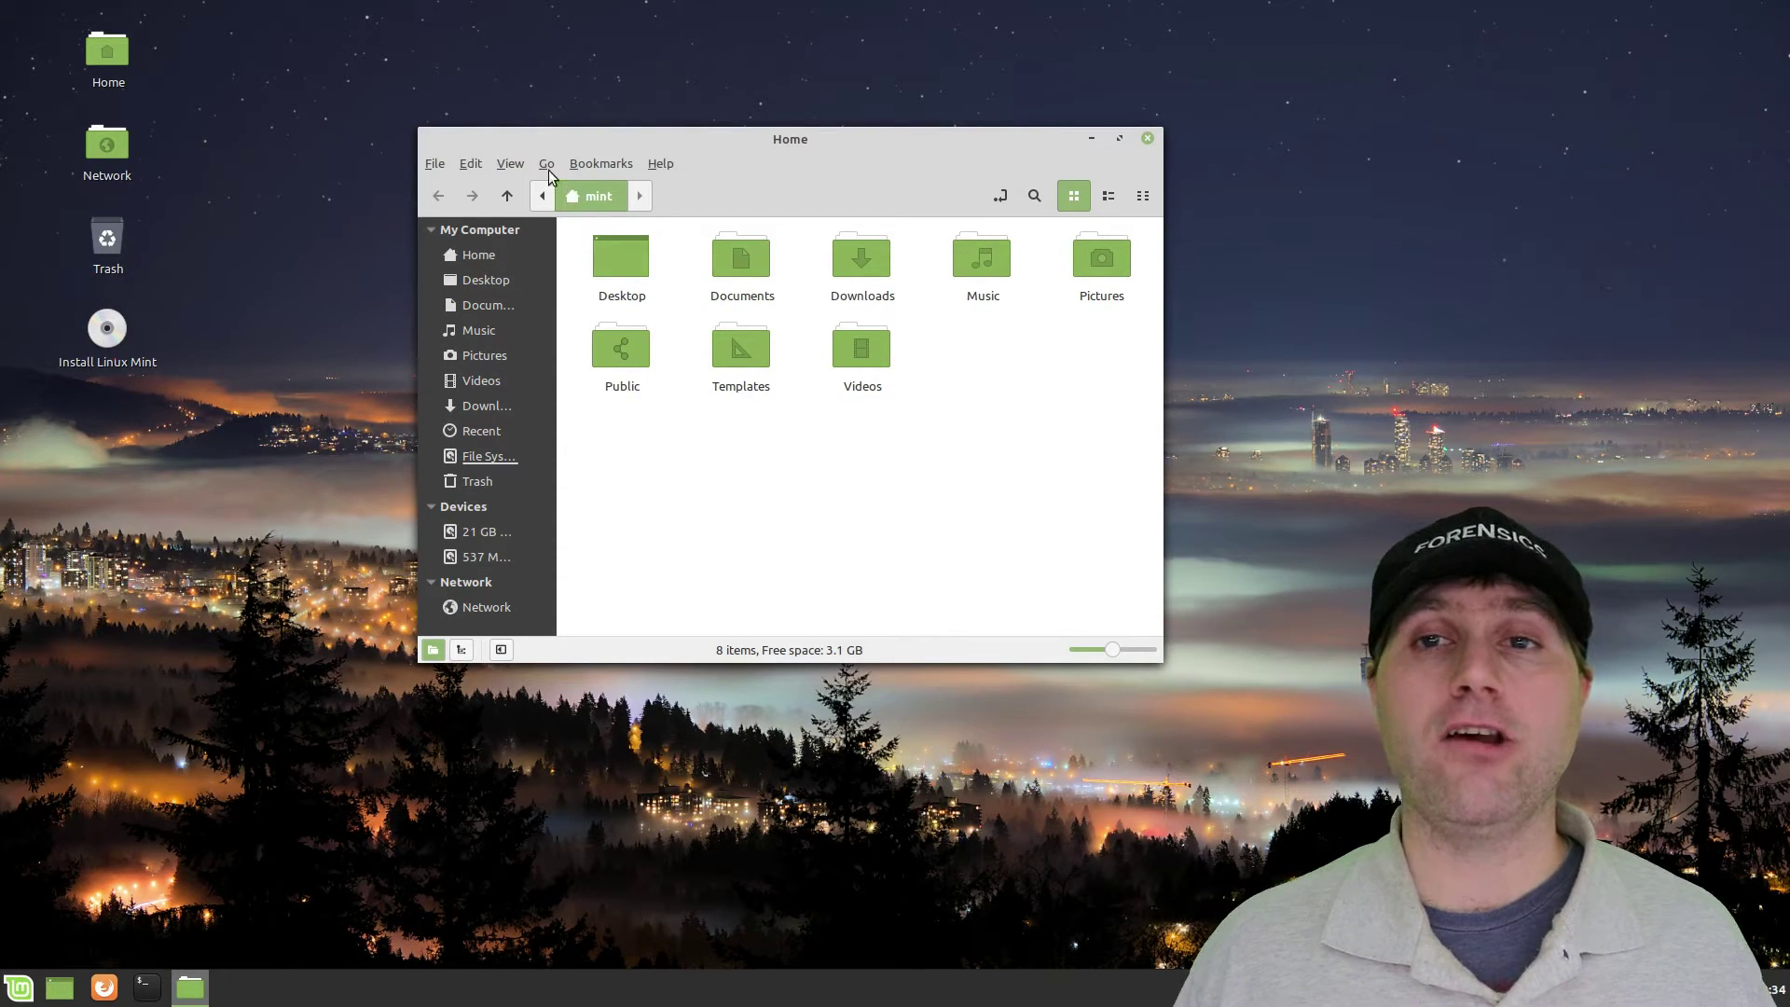
Toggle Nemo's status bar and a side-by-side extra pane off and back on.
{"action": "left_click", "coordinate": [510, 164]}
{"action": "left_click", "coordinate": [510, 168]}
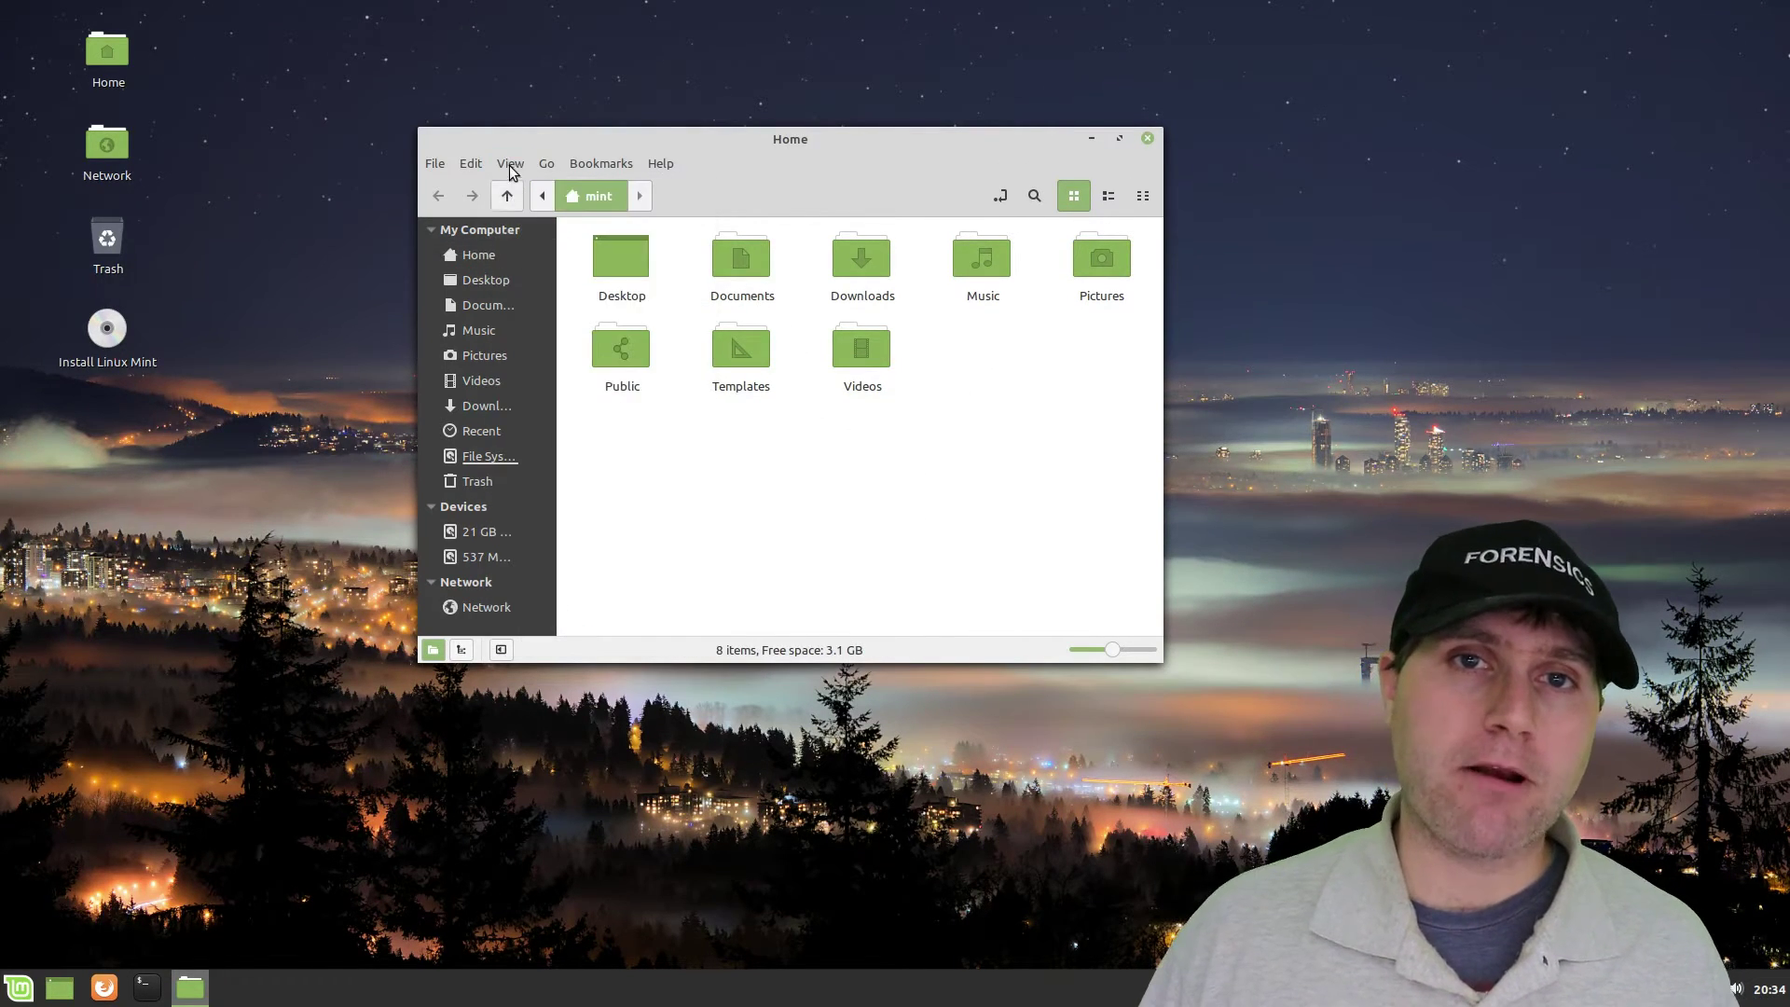
{"action": "left_click", "coordinate": [510, 166]}
{"action": "left_click", "coordinate": [544, 294]}
{"action": "left_click", "coordinate": [510, 164]}
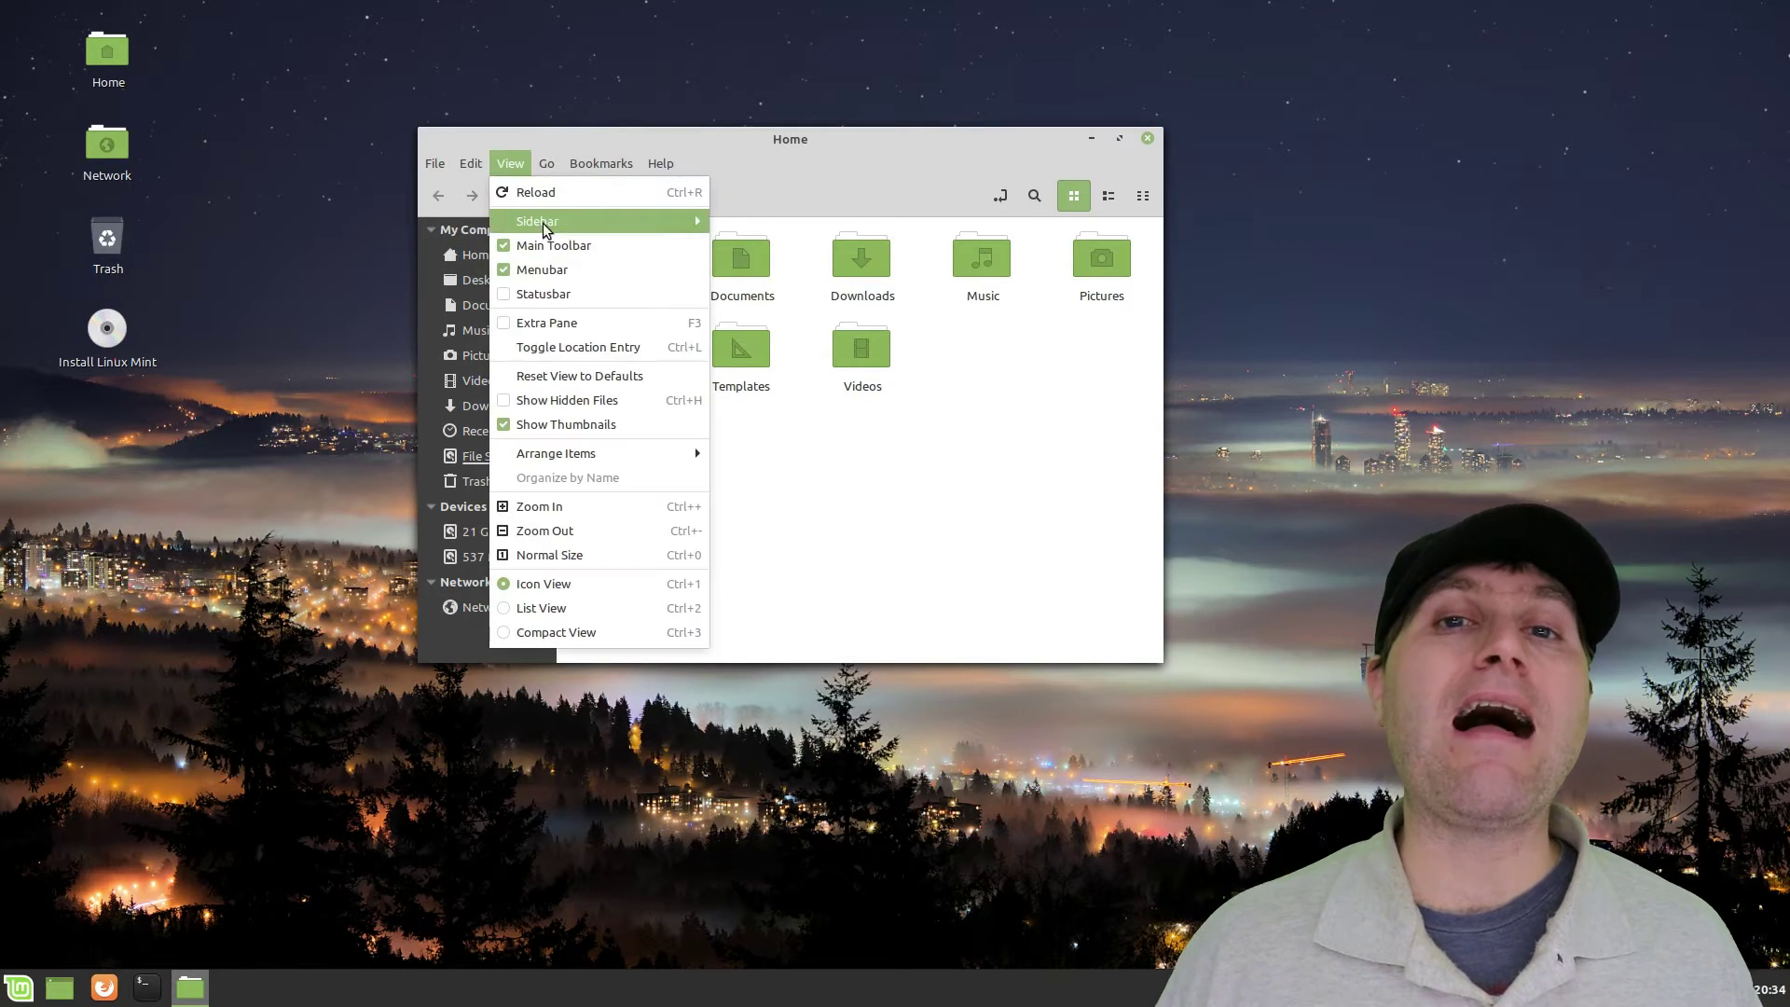
{"action": "left_click", "coordinate": [545, 297]}
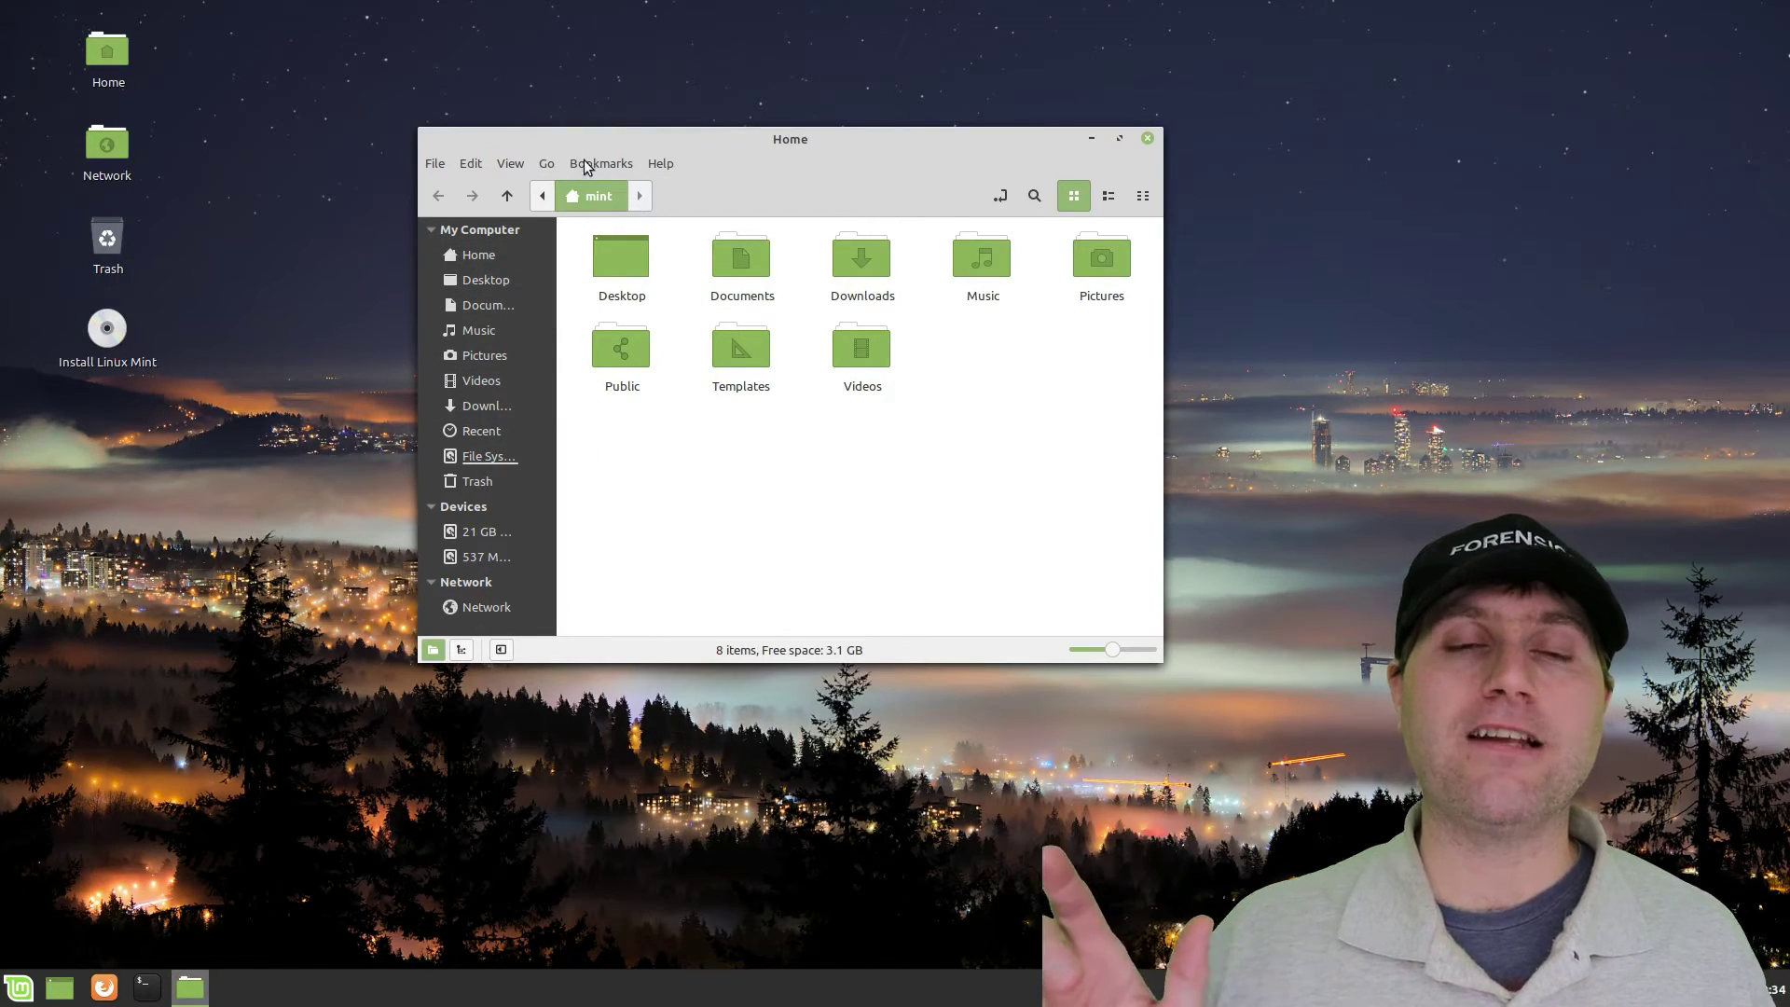
{"action": "left_click", "coordinate": [520, 168]}
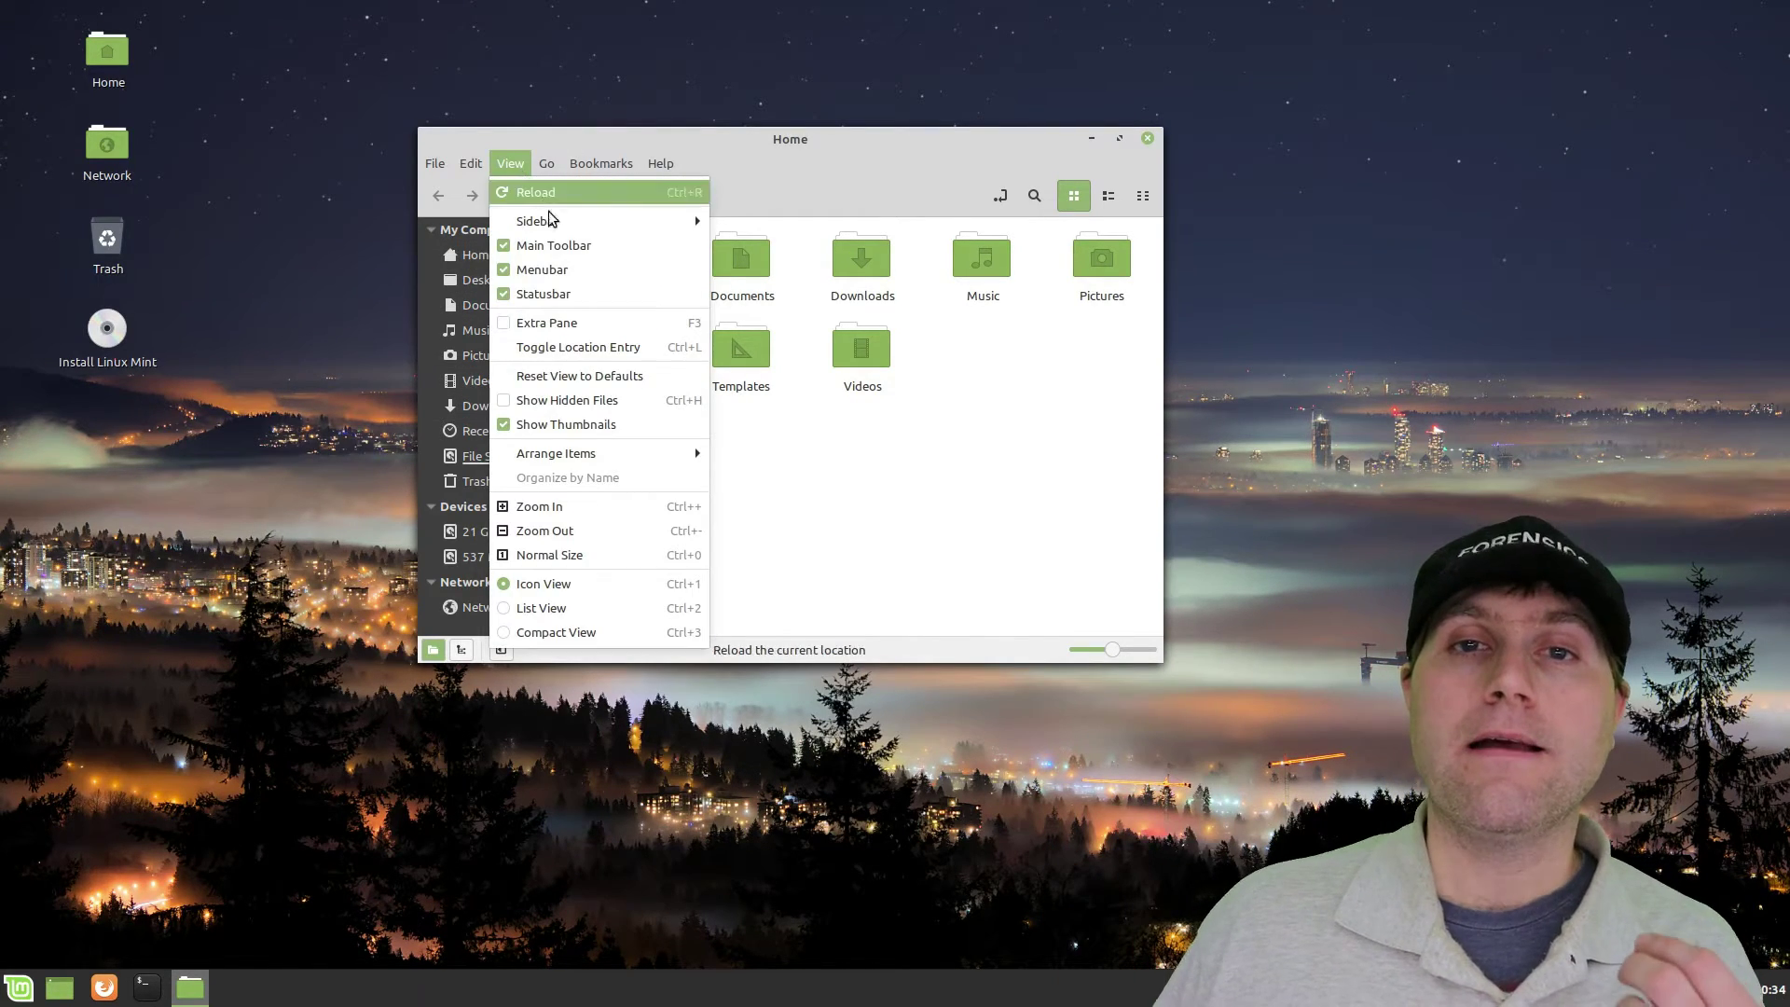
{"action": "left_click", "coordinate": [579, 323]}
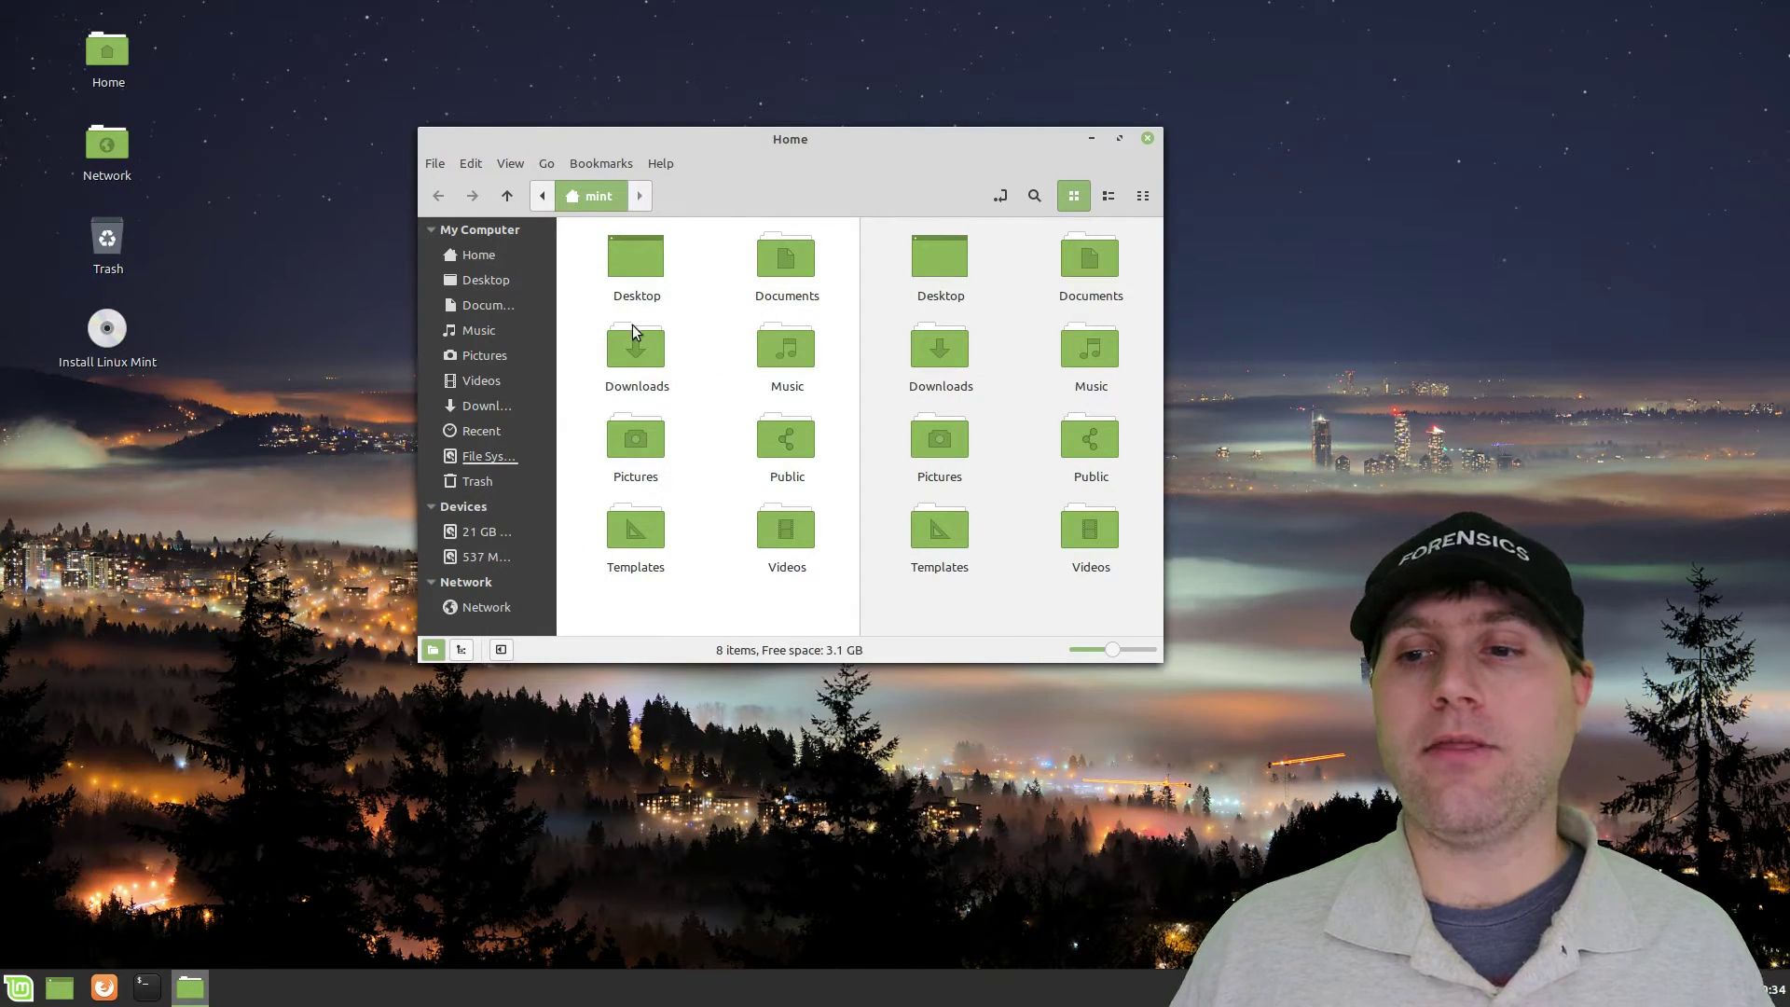
{"action": "left_click", "coordinate": [518, 166]}
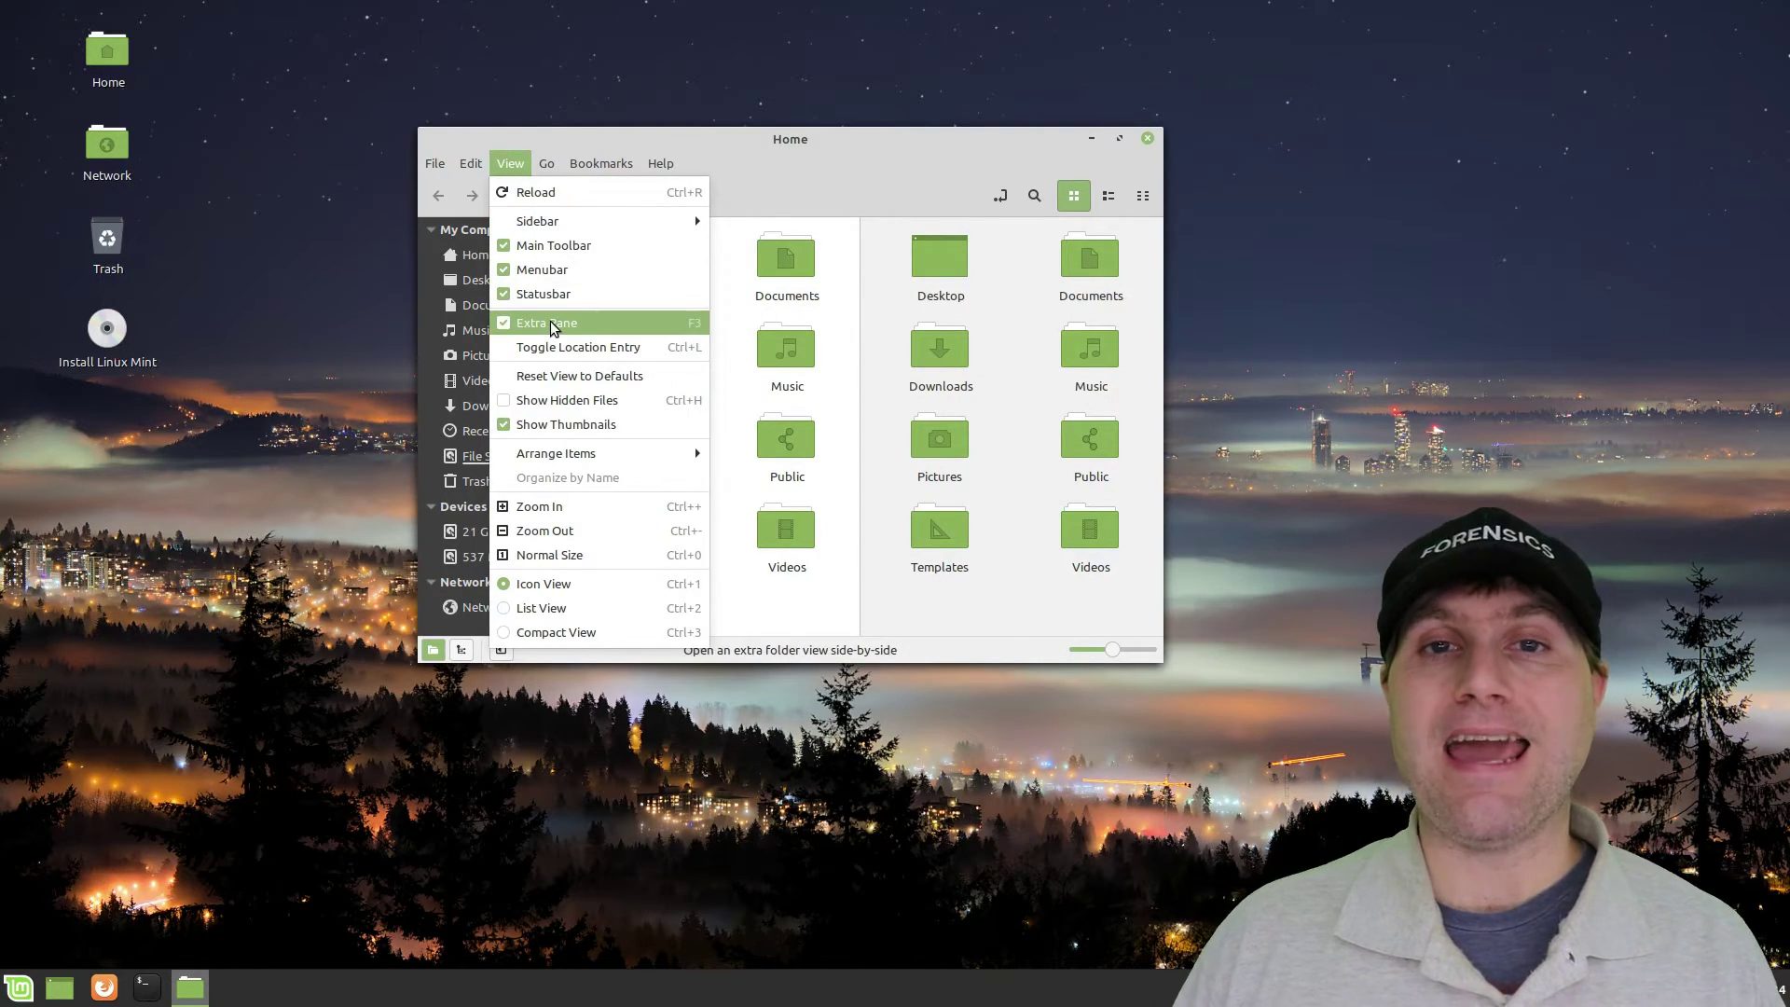
{"action": "left_click", "coordinate": [579, 322]}
Enable Show Hidden Files so Home lists 25 items.
{"action": "left_click", "coordinate": [503, 161]}
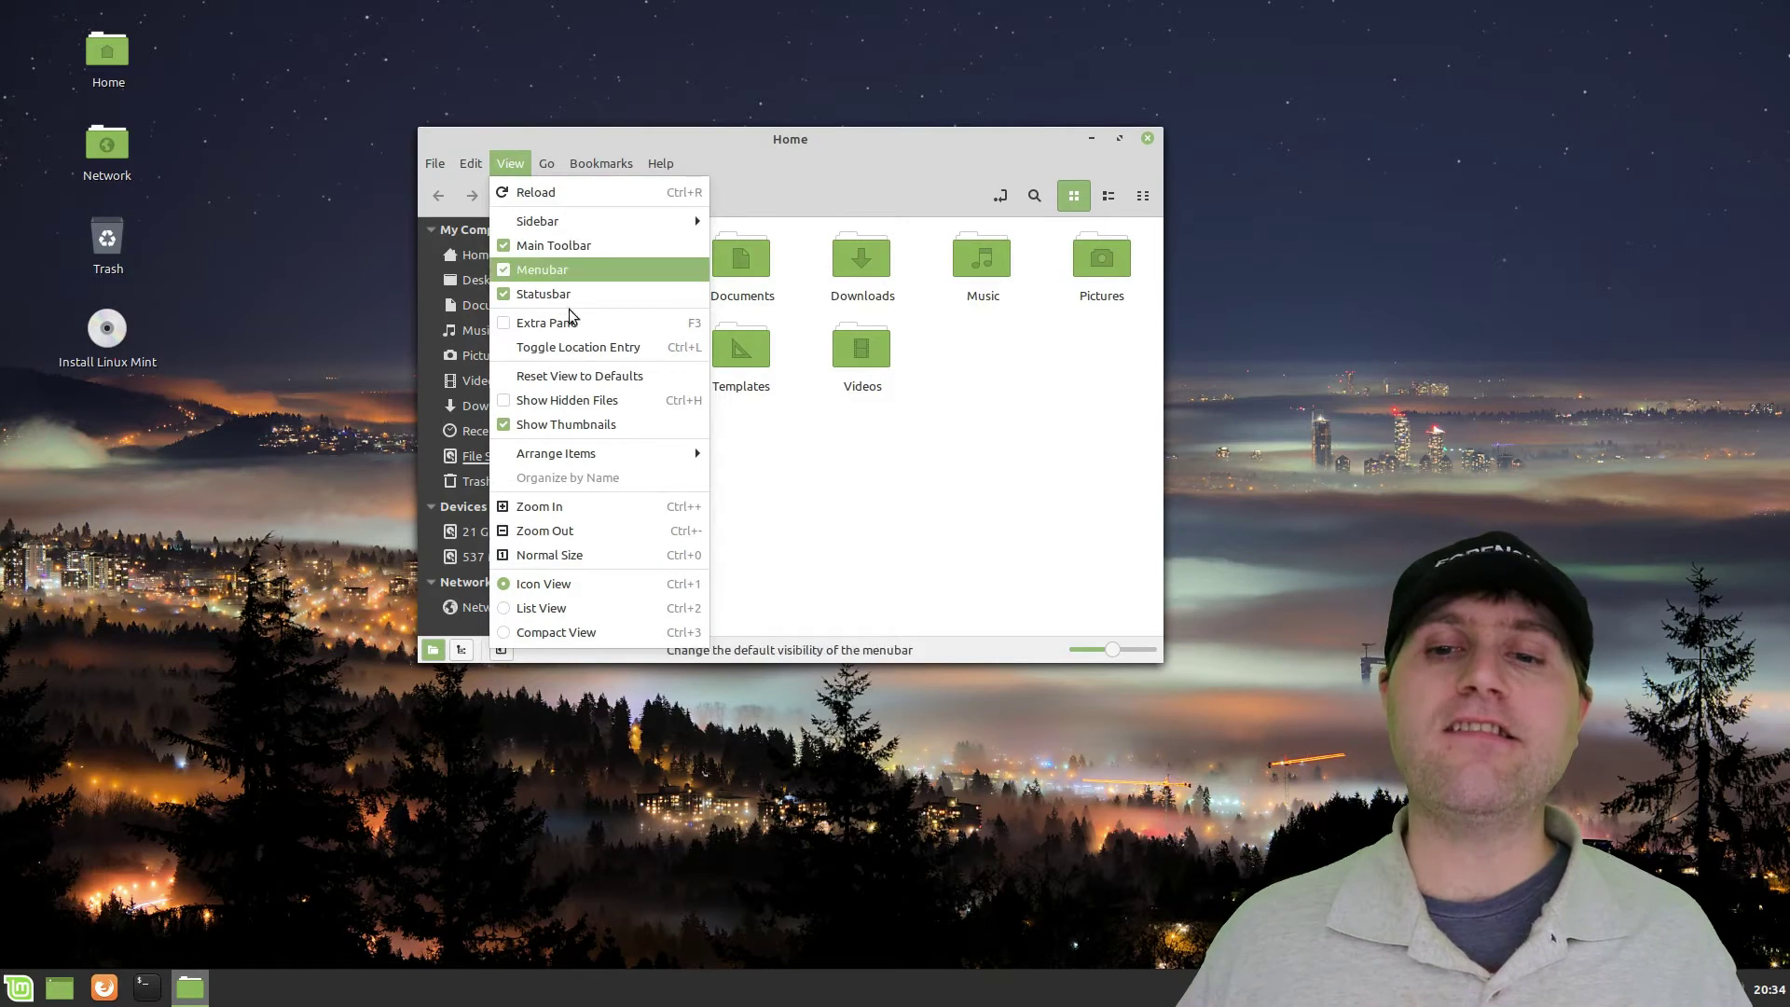
{"action": "left_click", "coordinate": [564, 421]}
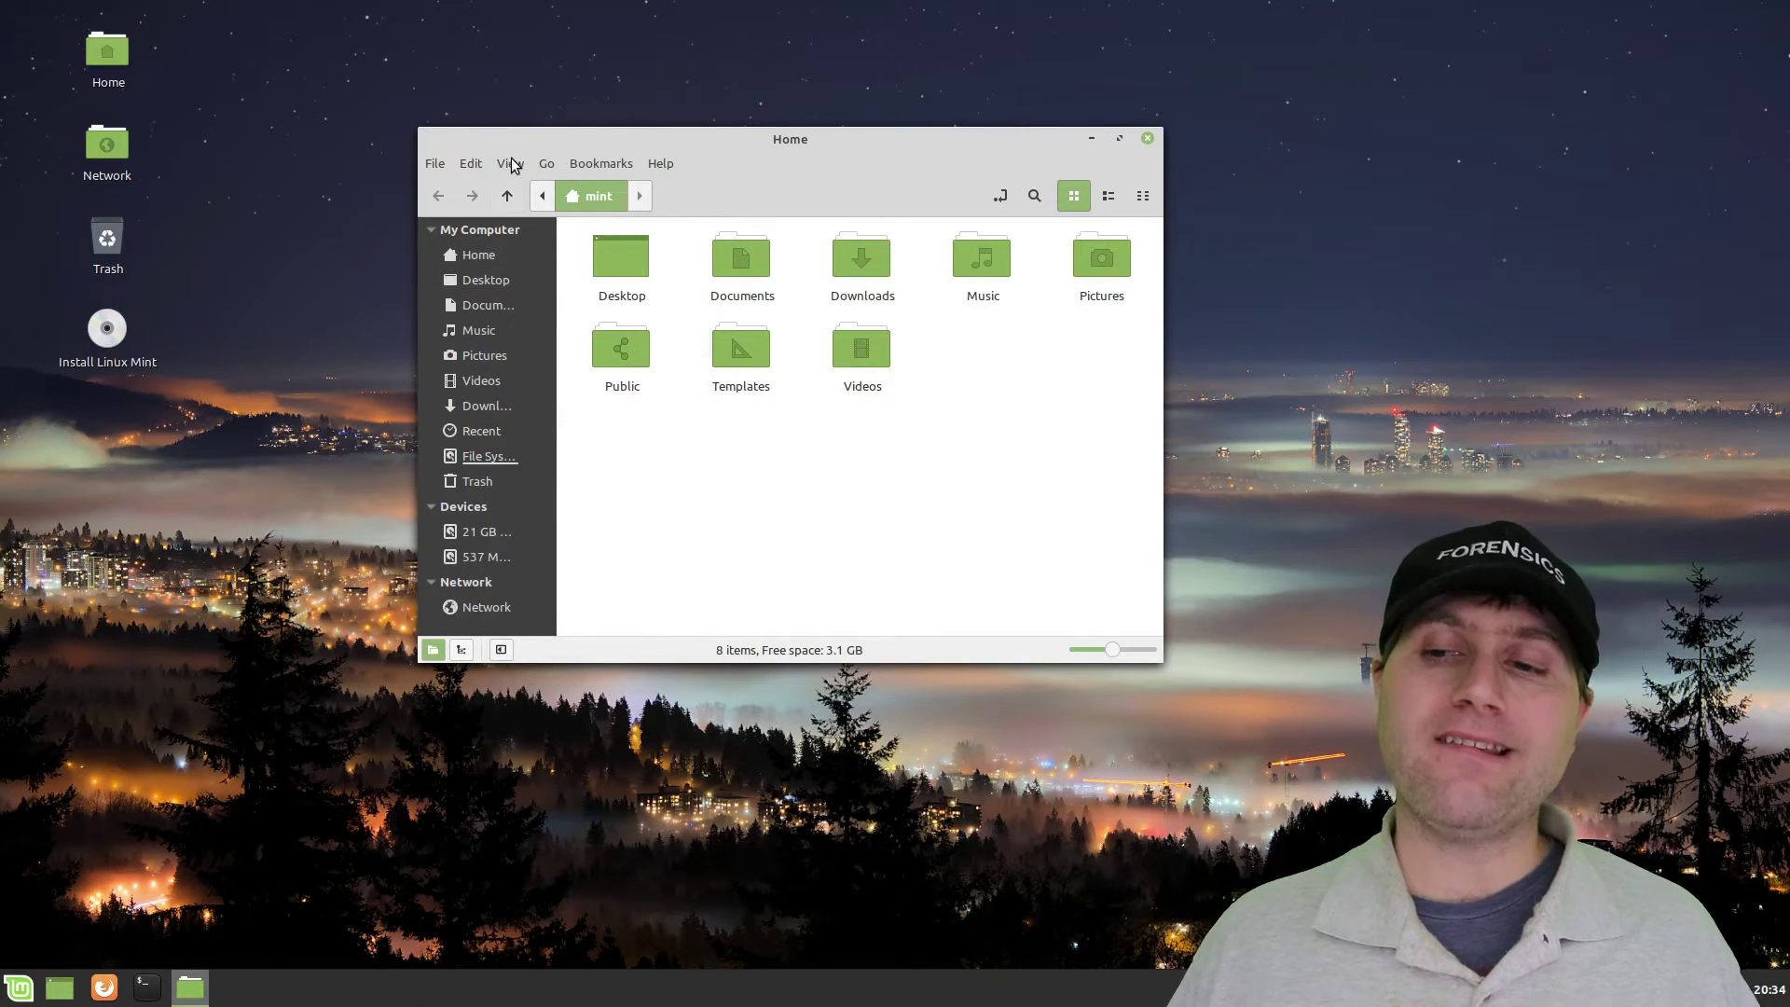
{"action": "left_click", "coordinate": [511, 165]}
{"action": "left_click", "coordinate": [567, 421]}
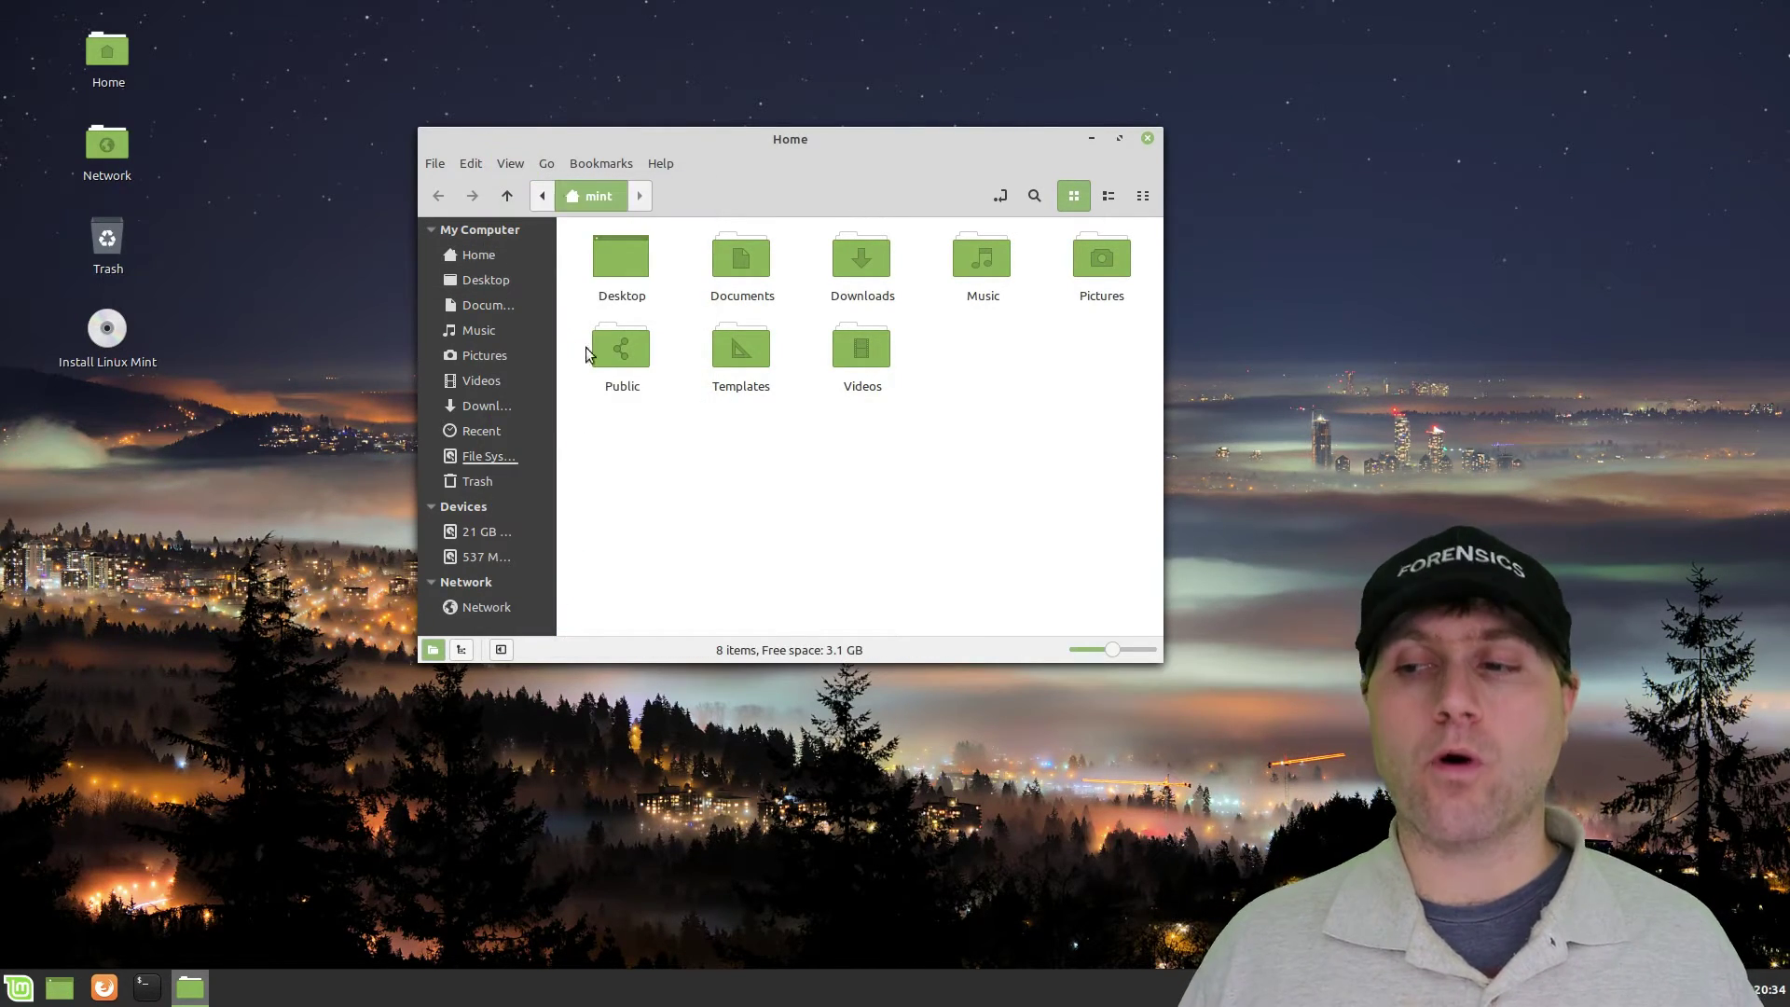
{"action": "left_click", "coordinate": [518, 166]}
{"action": "left_click", "coordinate": [557, 395]}
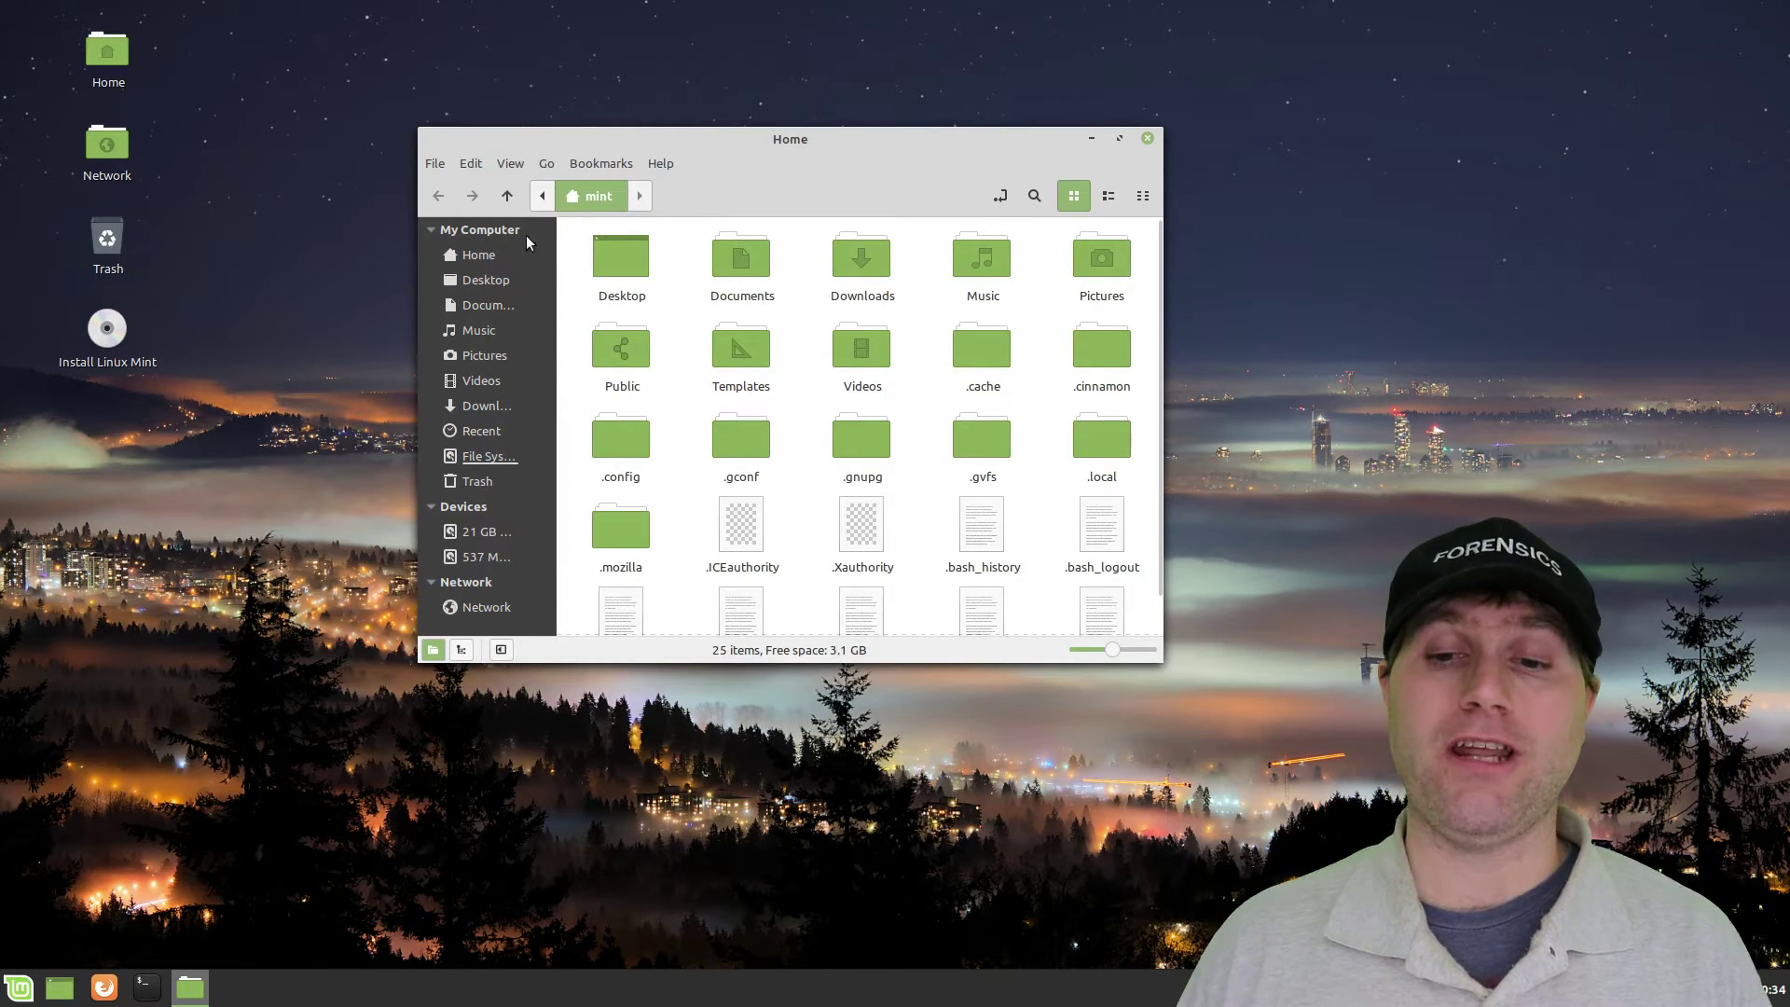
Turn off Show Hidden Files so Home shows only its 8 folders.
{"action": "scroll", "coordinate": [620, 363], "scroll_direction": "down", "scroll_amount": 1}
{"action": "left_click", "coordinate": [511, 164]}
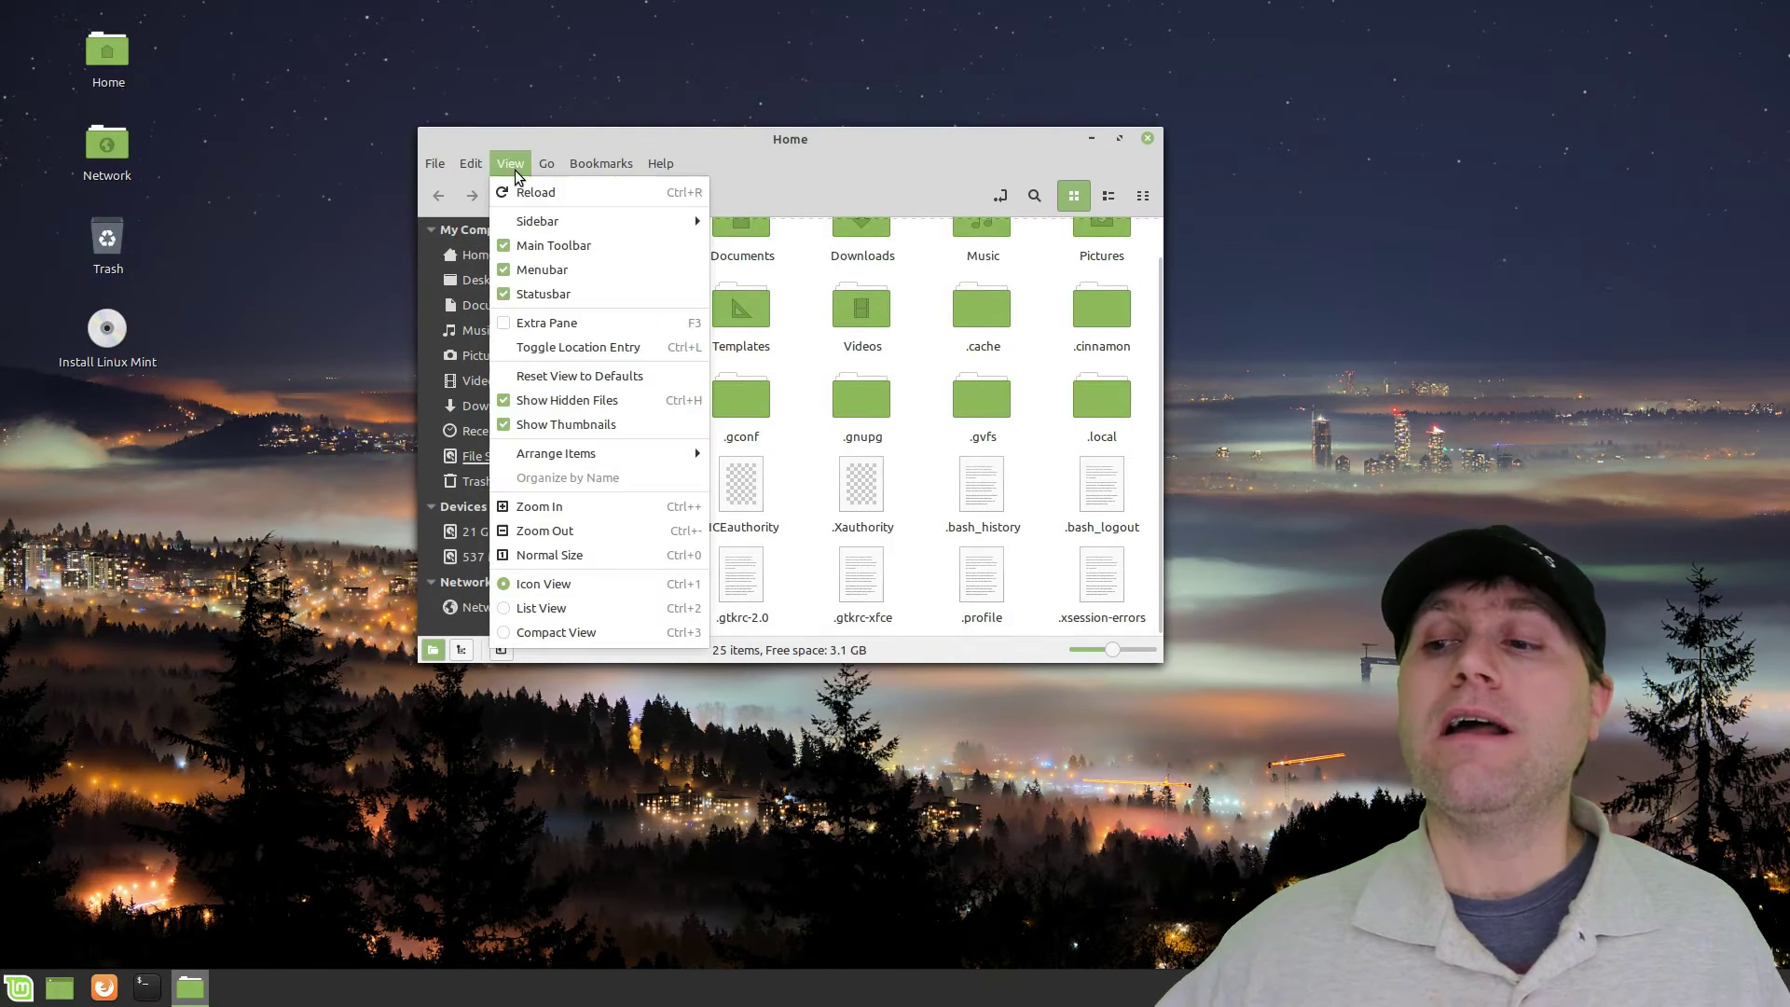
{"action": "left_click", "coordinate": [576, 400]}
{"action": "left_click", "coordinate": [511, 164]}
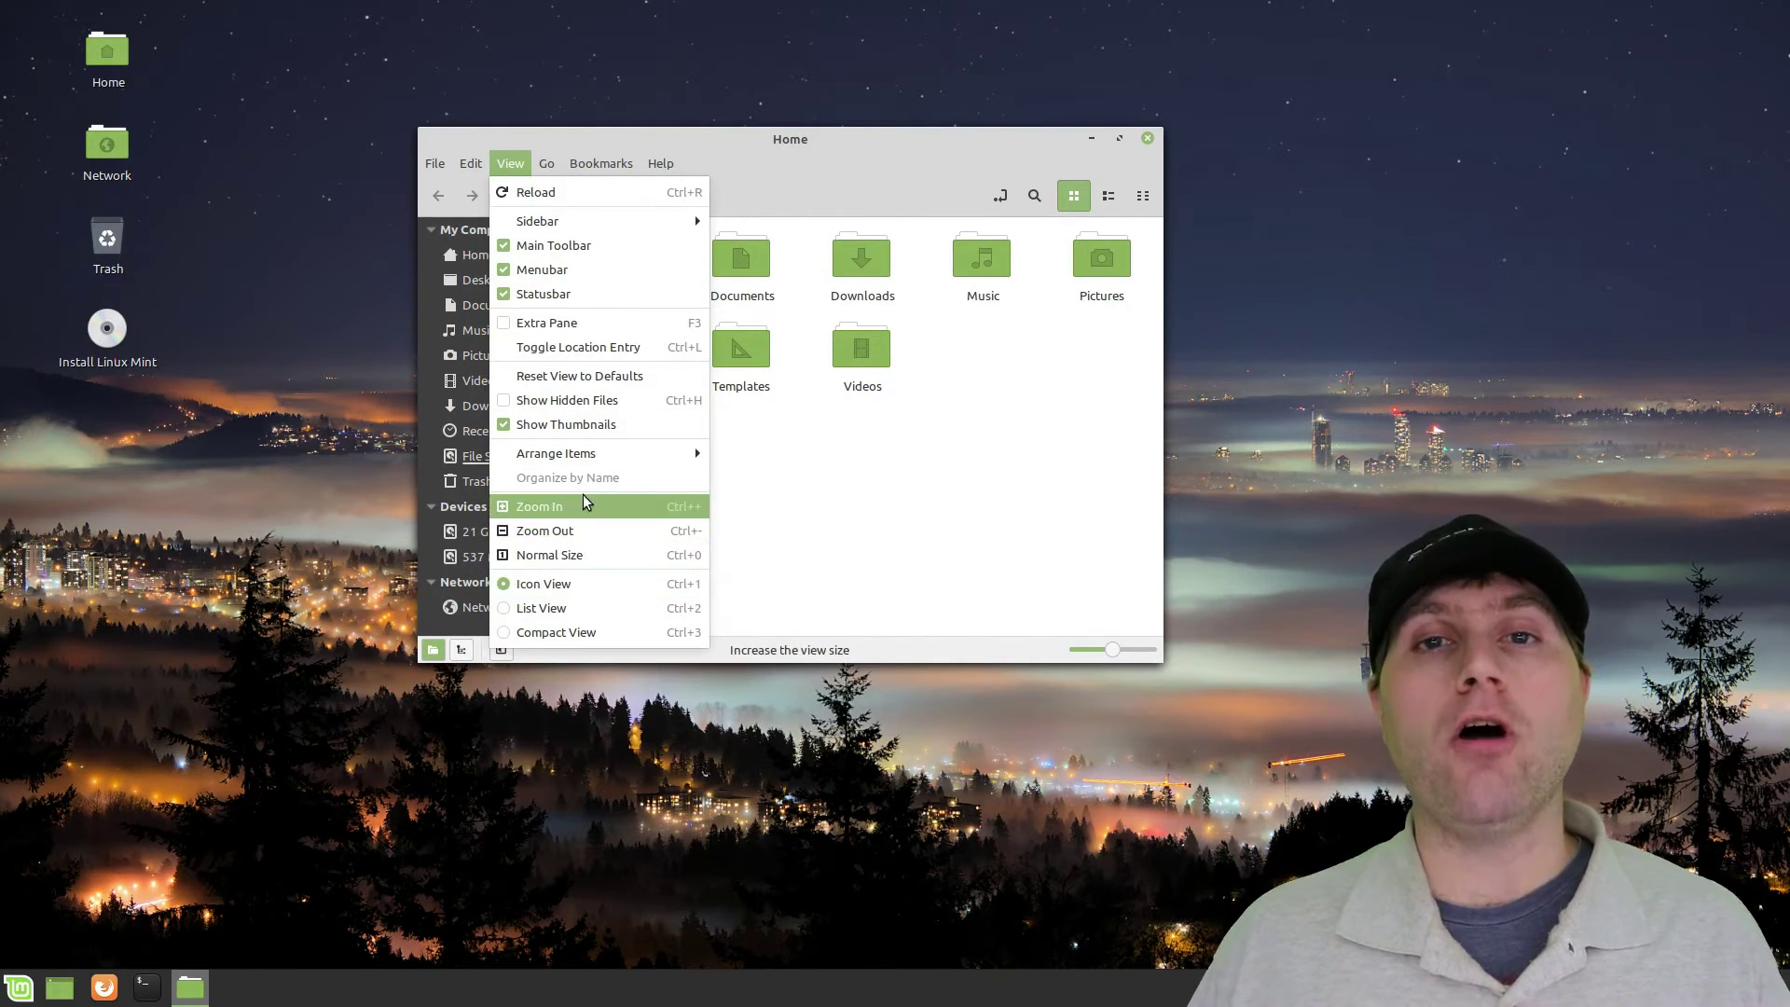
{"action": "mouse_move", "coordinate": [610, 455]}
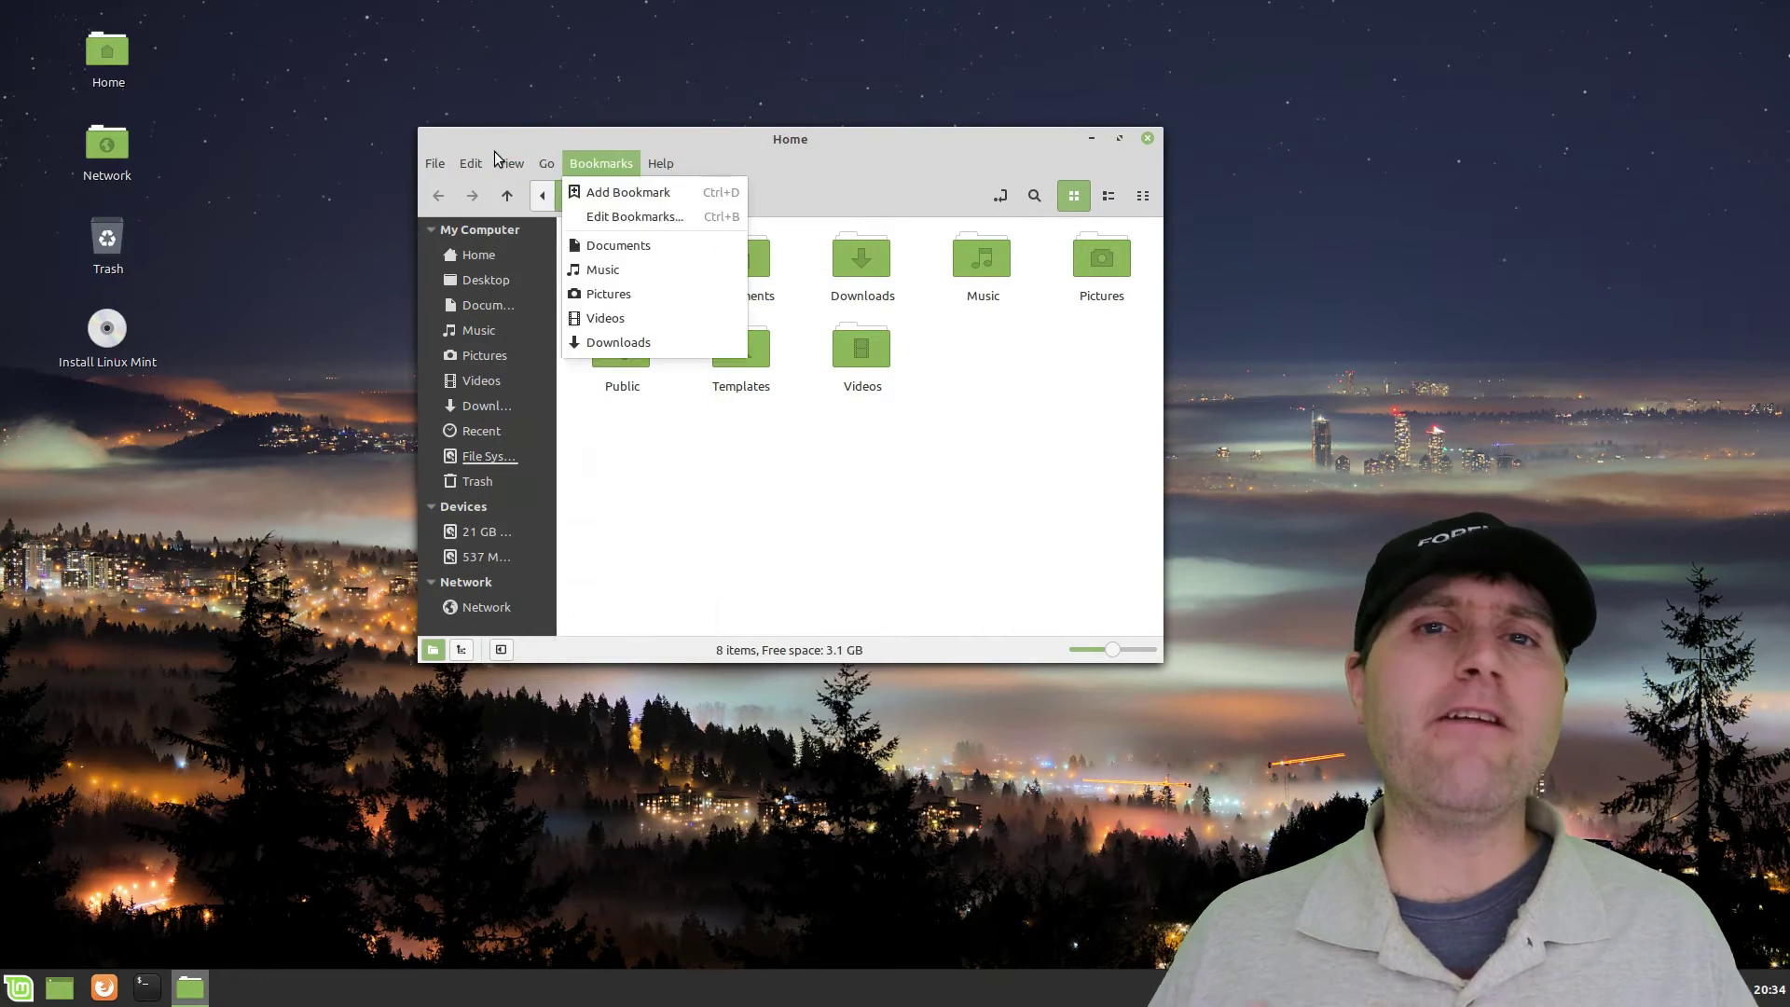
{"action": "mouse_move", "coordinate": [467, 163]}
{"action": "left_click", "coordinate": [571, 121]}
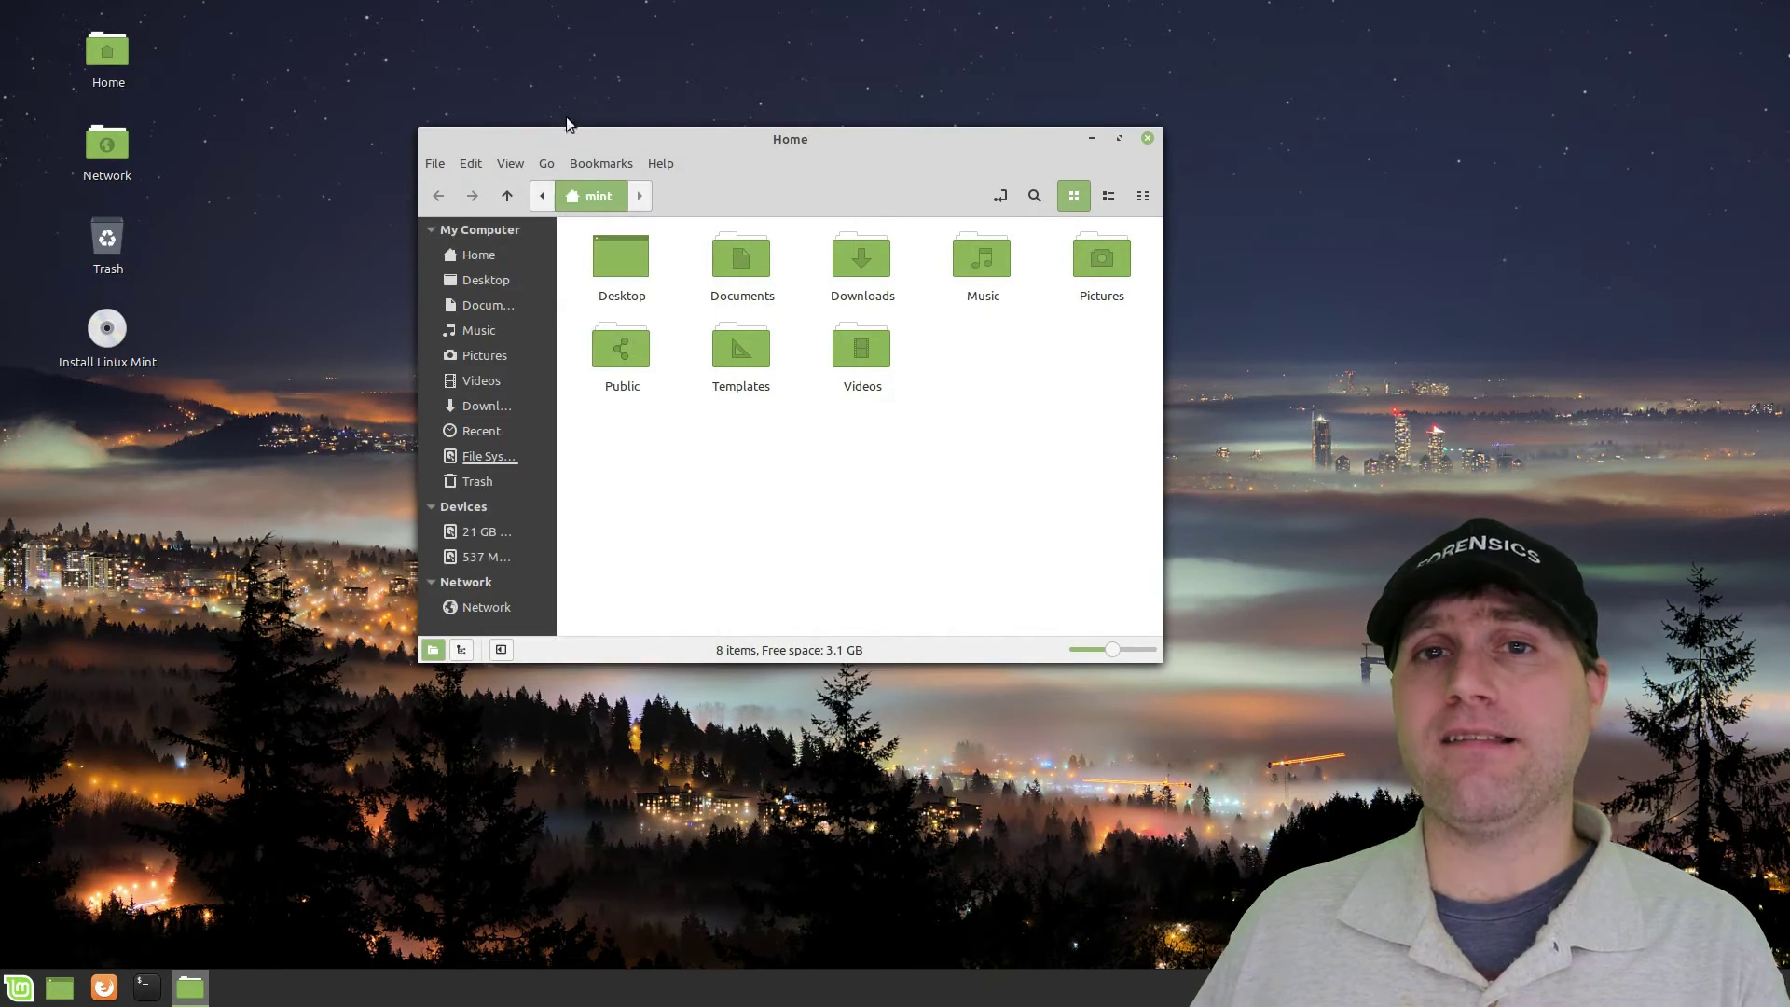
Hide and reshow the sidebar, switching it to Treeview and back to Places.
{"action": "left_click", "coordinate": [500, 650]}
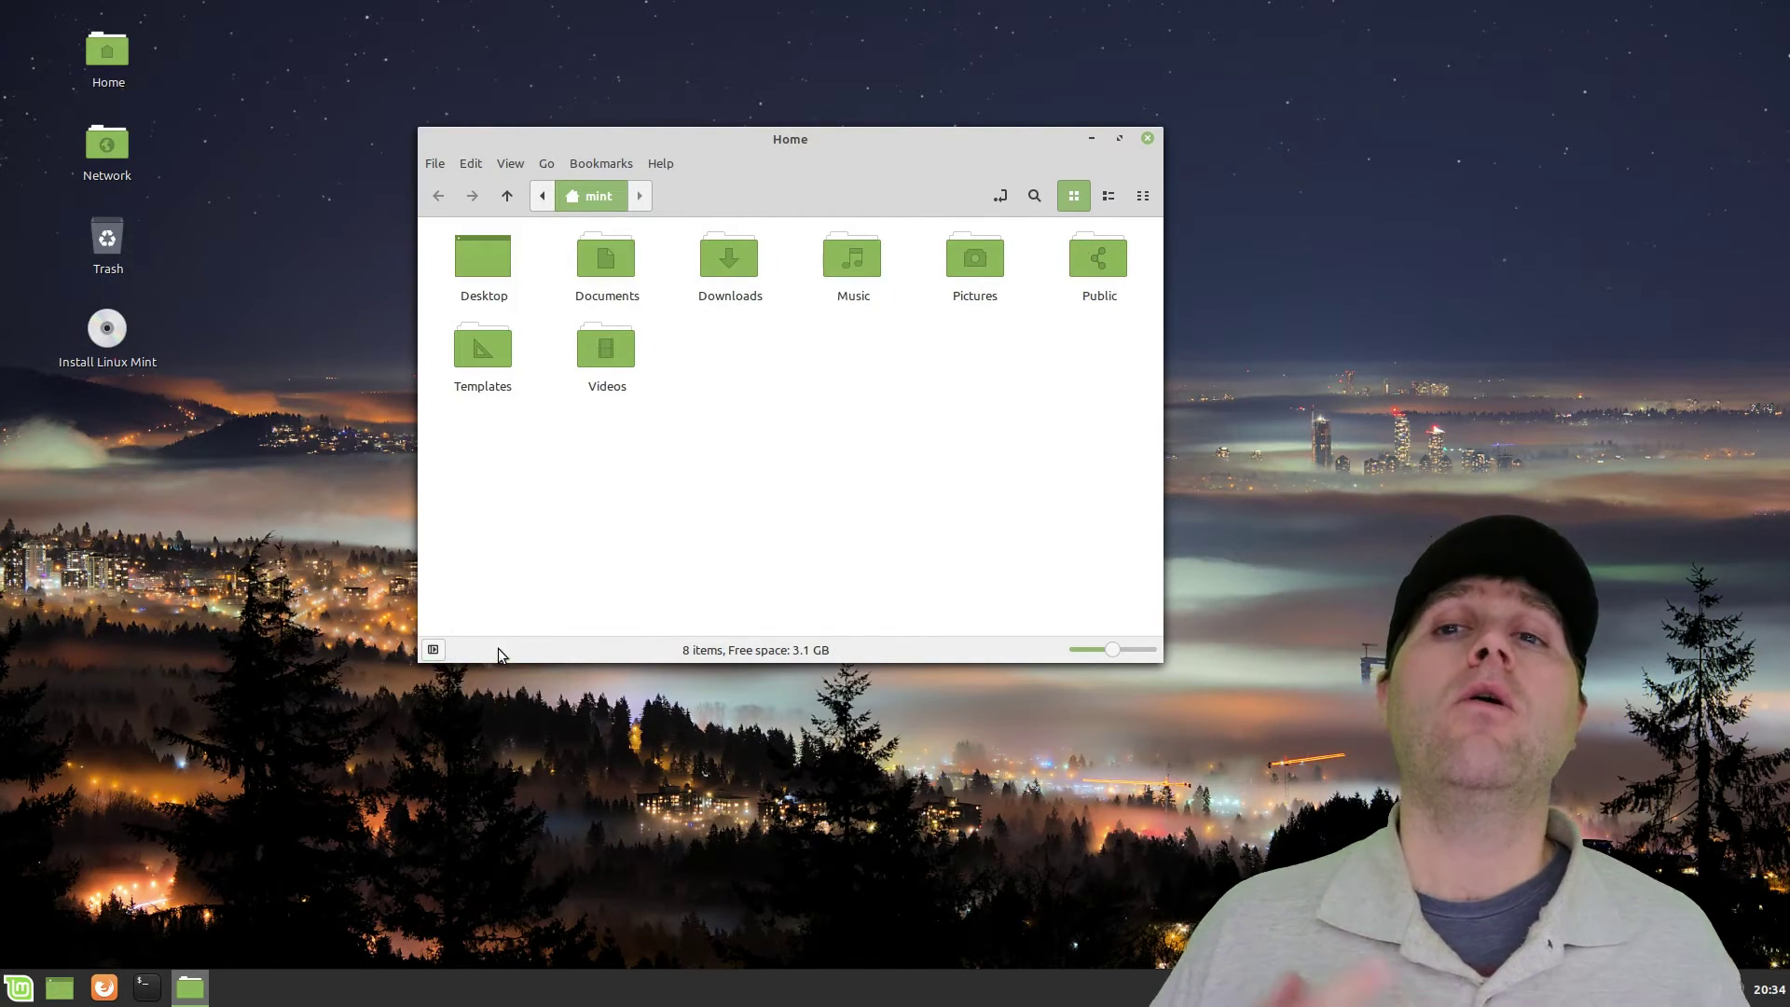
{"action": "left_click", "coordinate": [435, 650]}
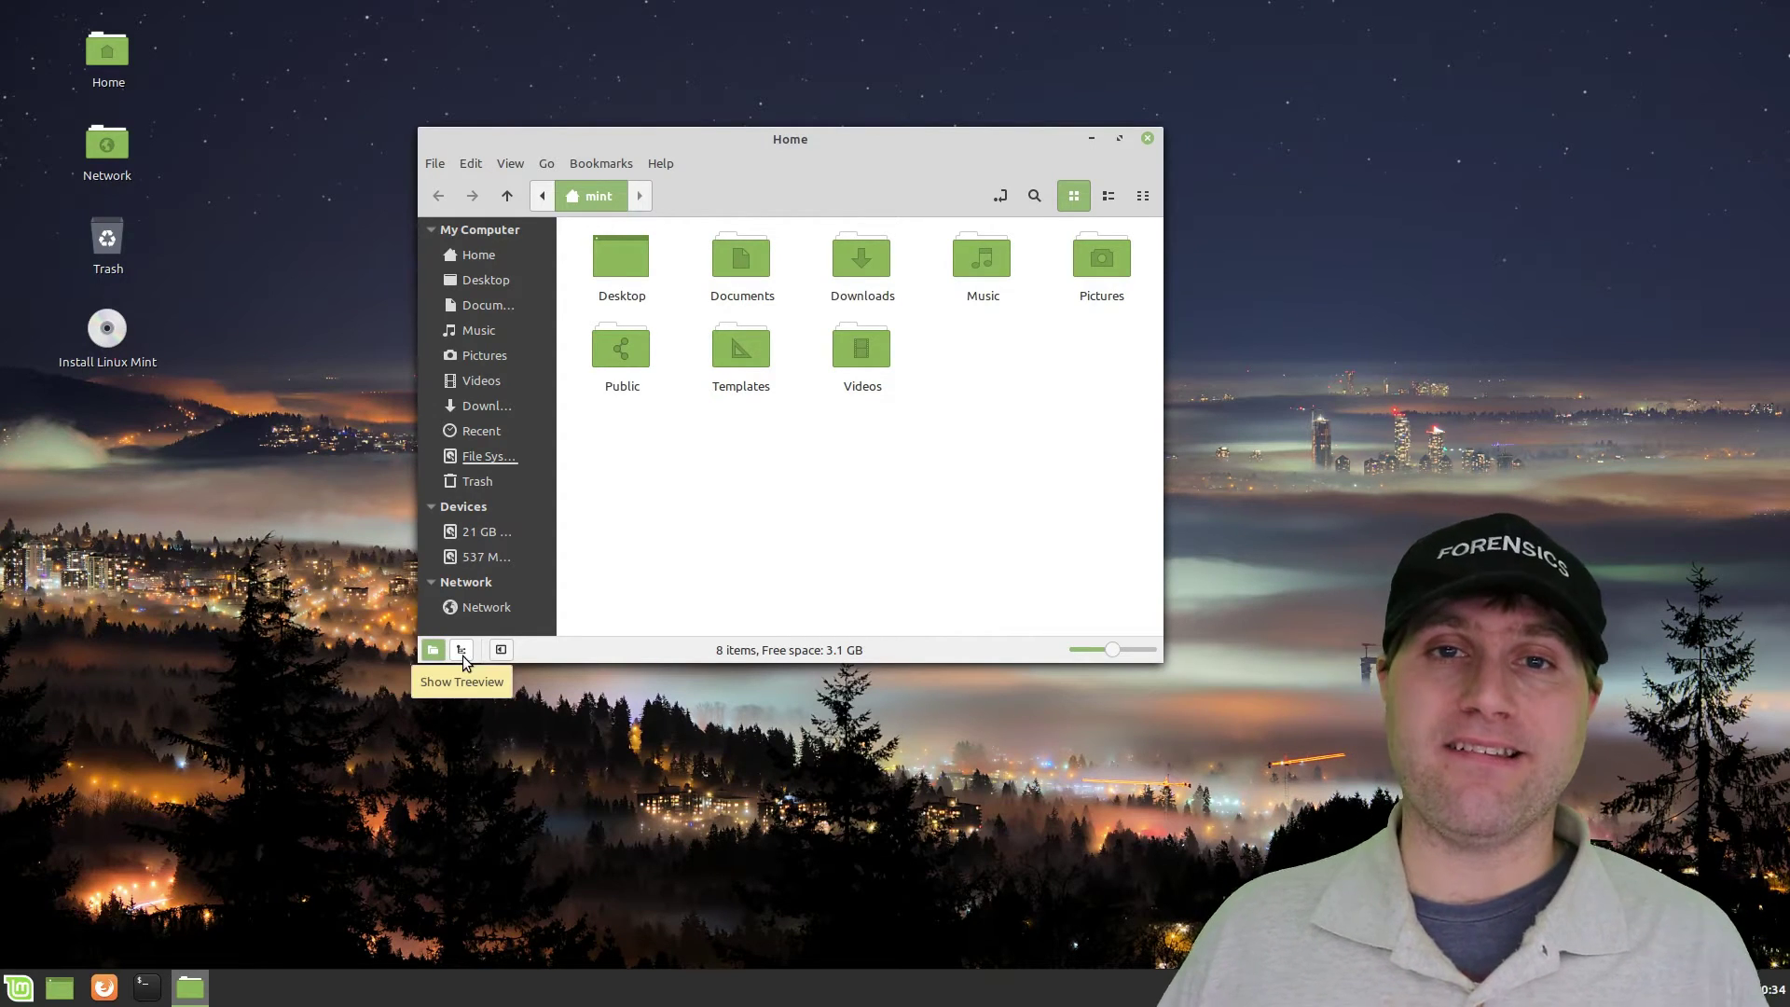
{"action": "left_click", "coordinate": [462, 651]}
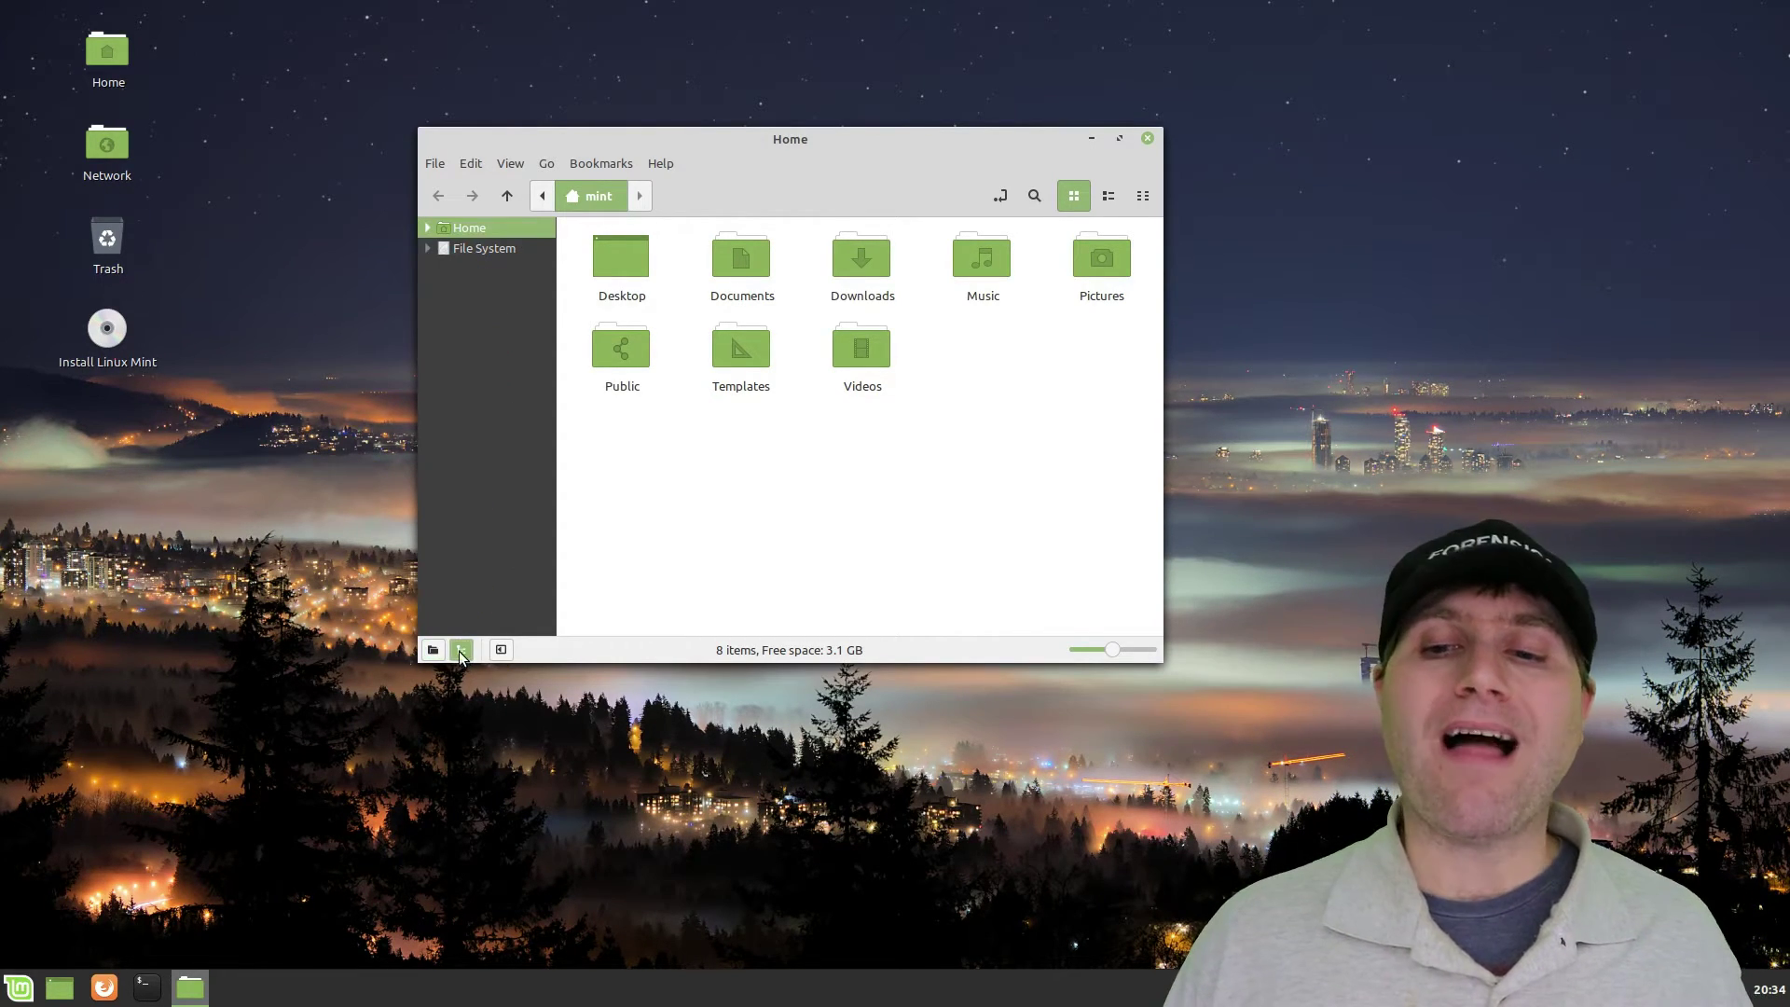
{"action": "left_click", "coordinate": [433, 650]}
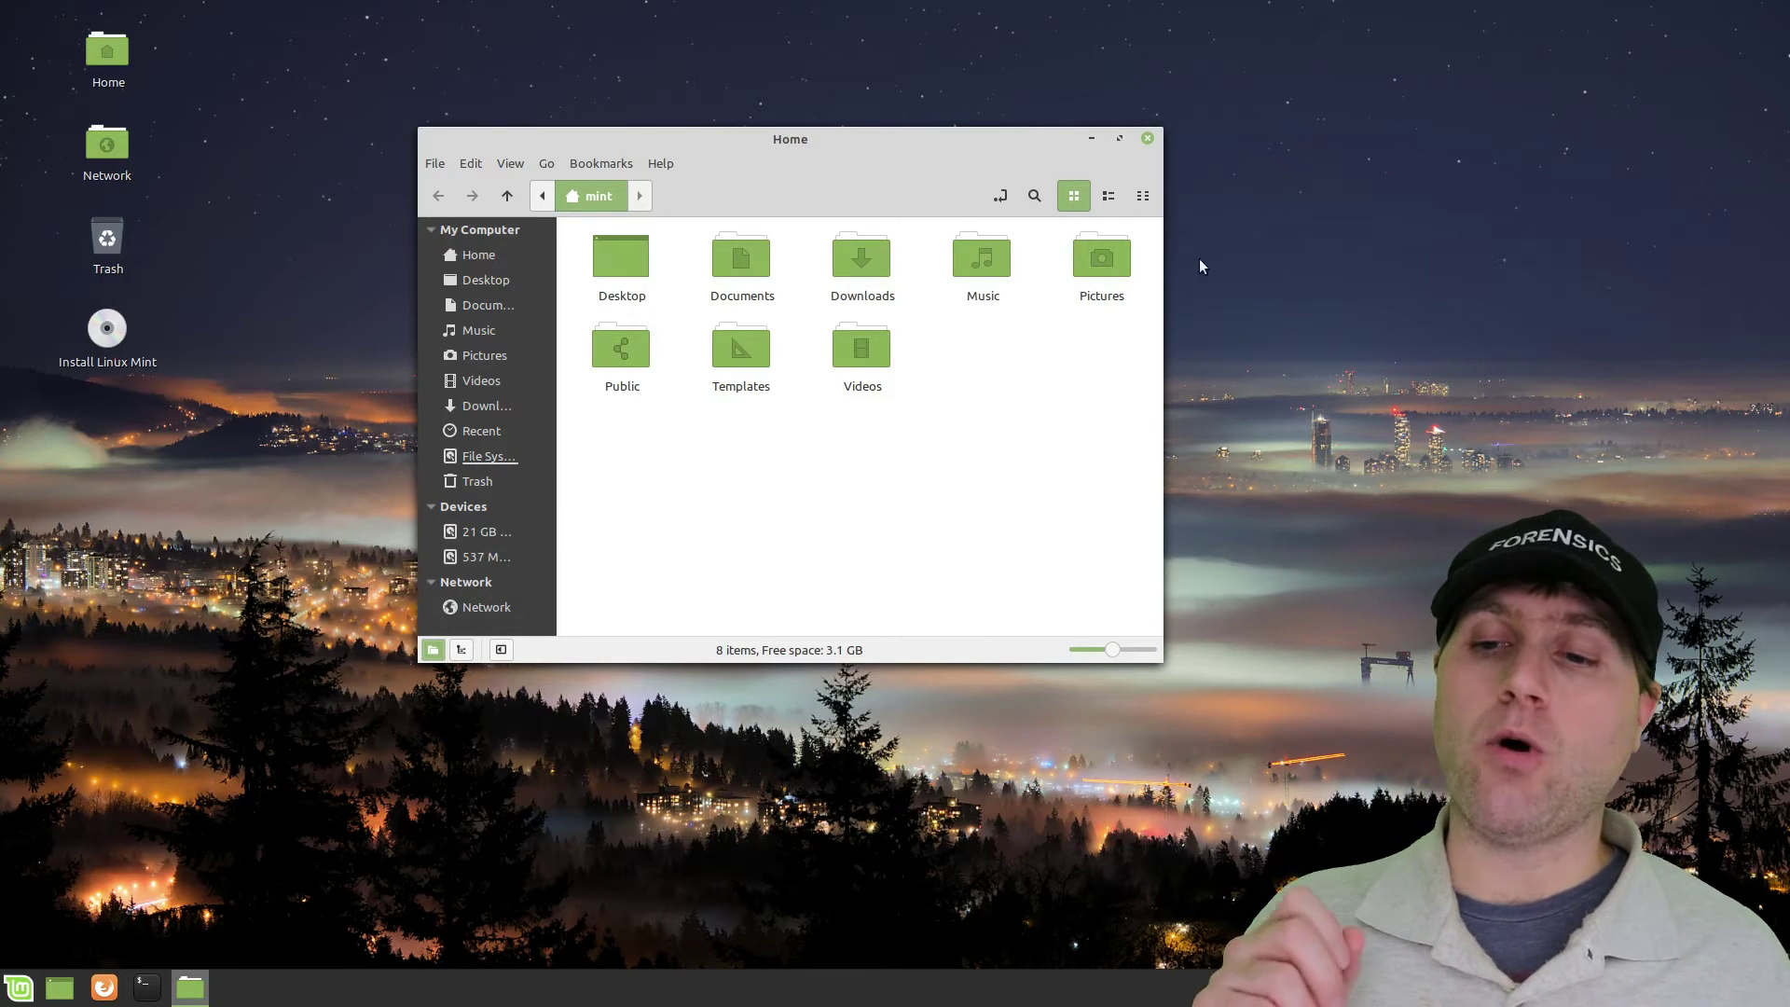
Close and reopen the Home window, tile it to the bottom-left quarter, then maximize and restore it.
{"action": "left_click", "coordinate": [1146, 138]}
{"action": "left_click", "coordinate": [190, 988]}
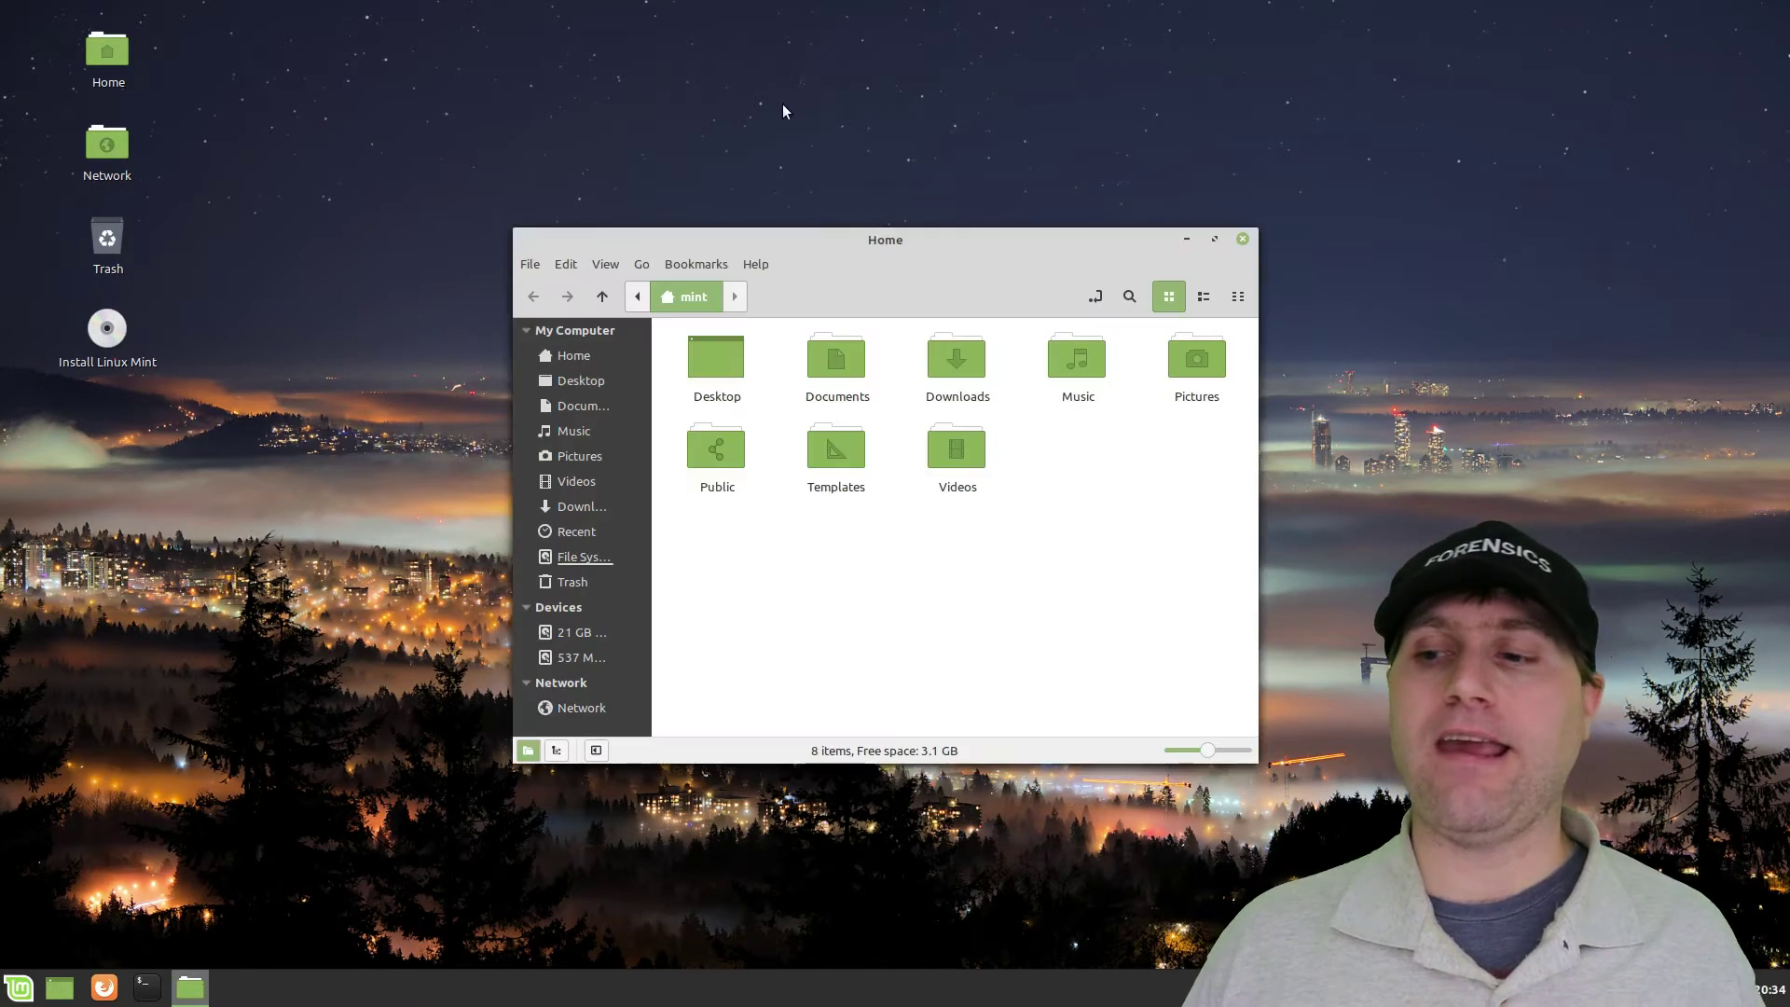
{"action": "left_click_drag", "start_coordinate": [851, 242], "coordinate": [4, 4]}
{"action": "left_click_drag", "start_coordinate": [261, 20], "coordinate": [3, 960]}
{"action": "double_click", "coordinate": [554, 507]}
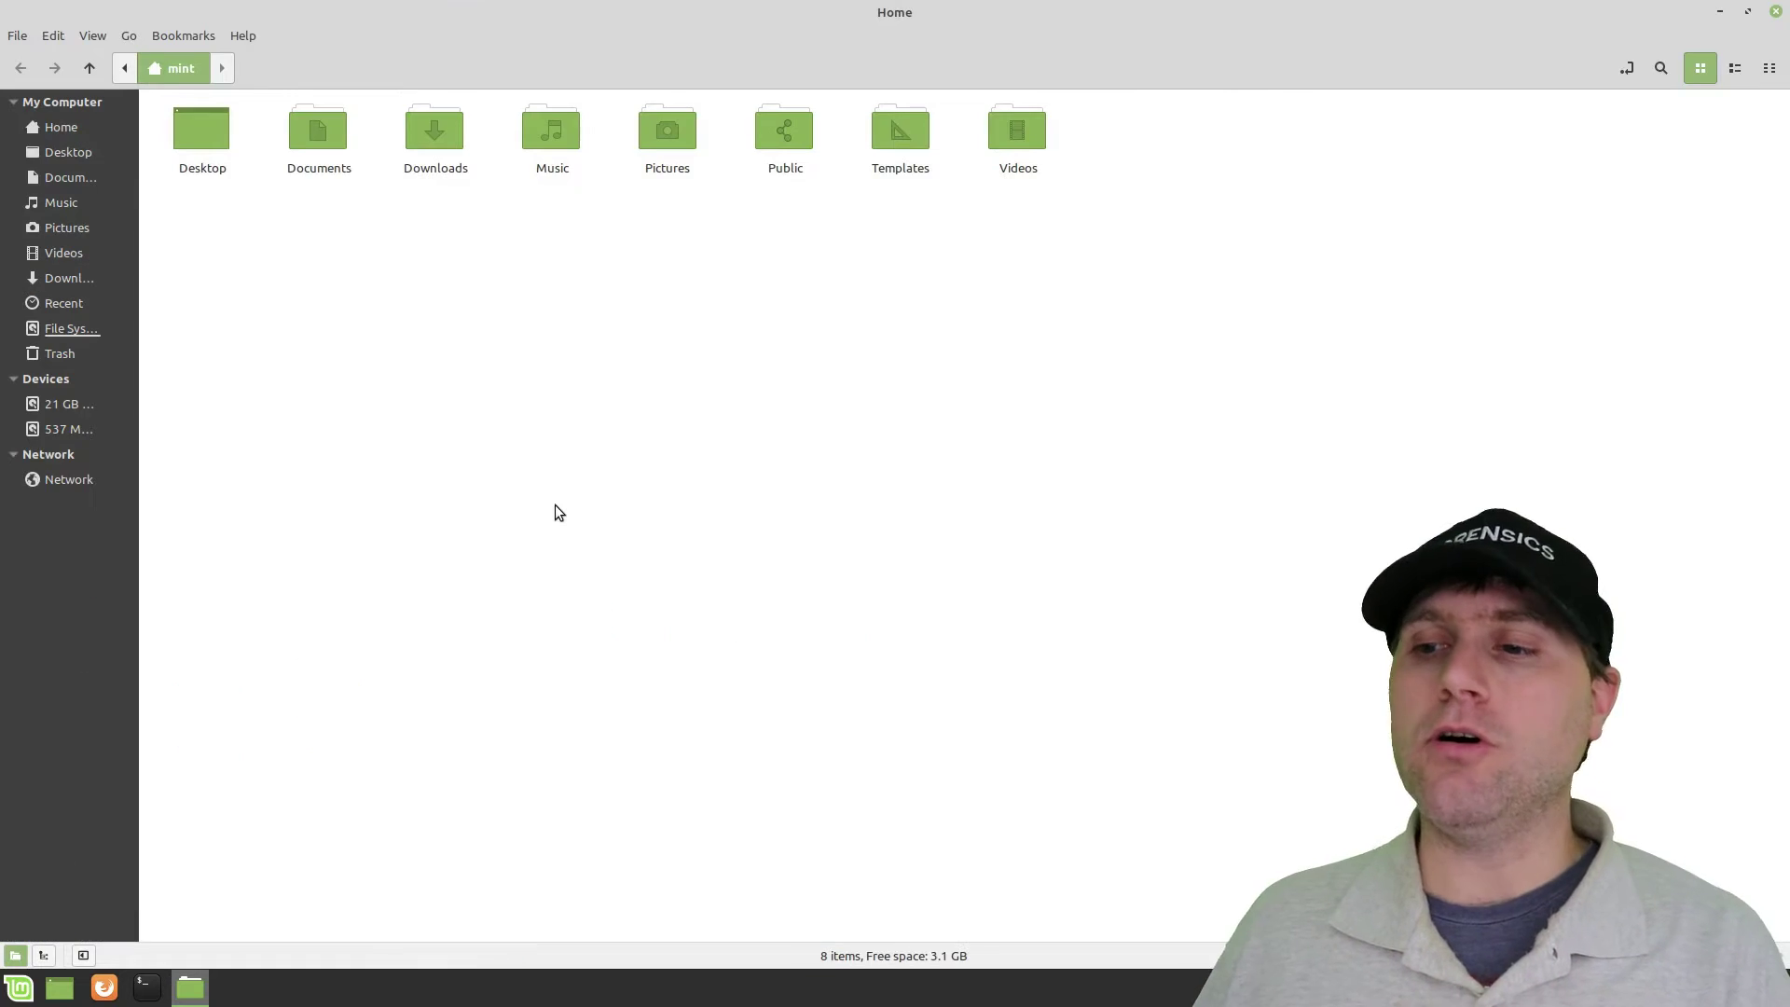
{"action": "double_click", "coordinate": [836, 12]}
Untile the Home window mid-screen, make it taller, maximize and restore it, then close it.
{"action": "left_click_drag", "start_coordinate": [513, 473], "coordinate": [932, 306]}
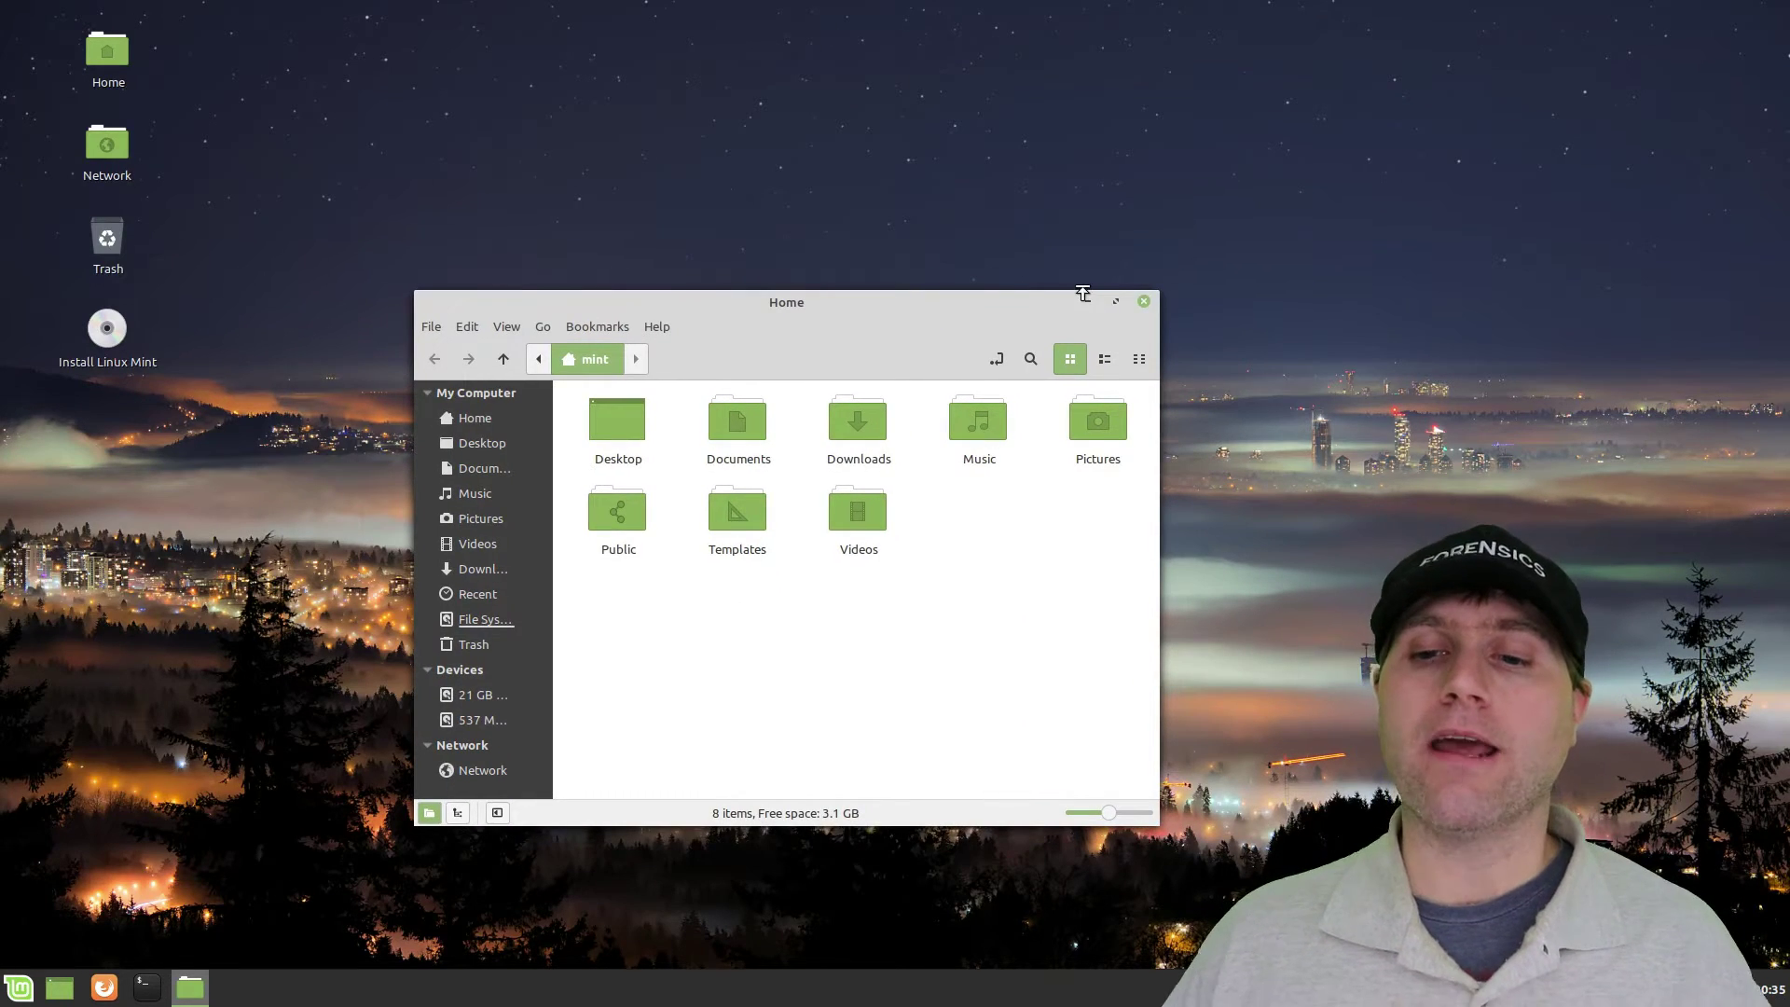
{"action": "left_click", "coordinate": [1131, 151]}
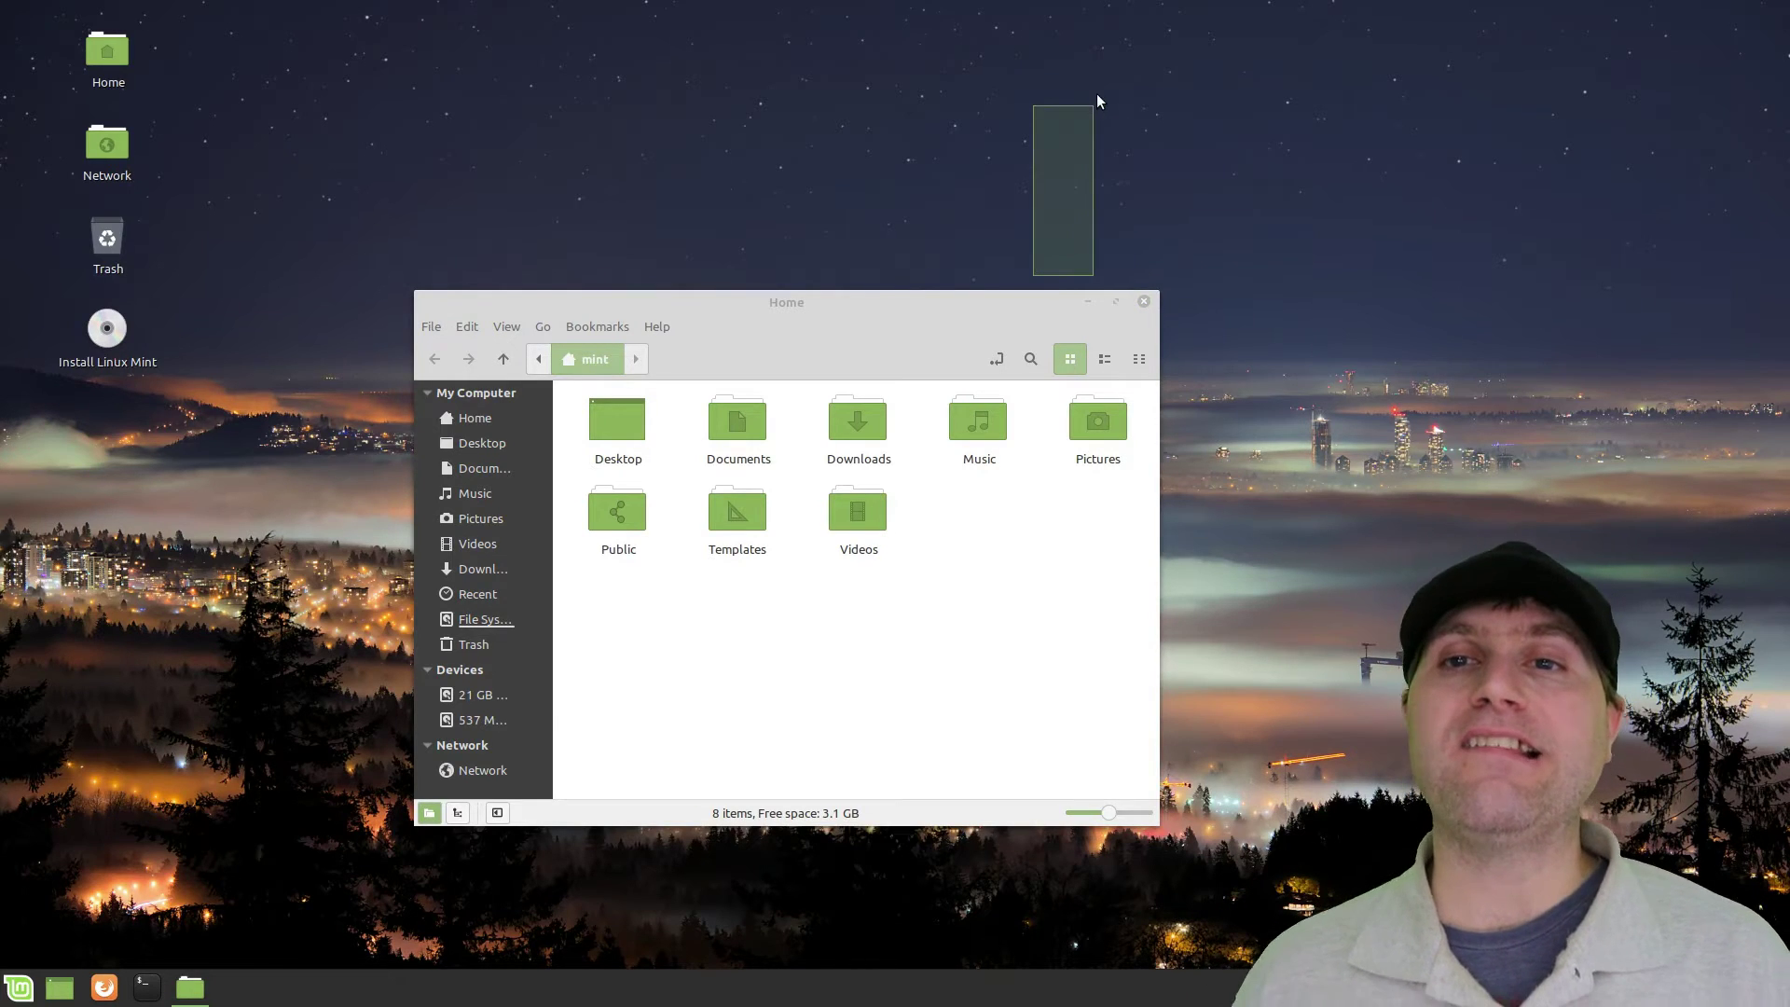
{"action": "left_click_drag", "start_coordinate": [980, 296], "coordinate": [1063, 116]}
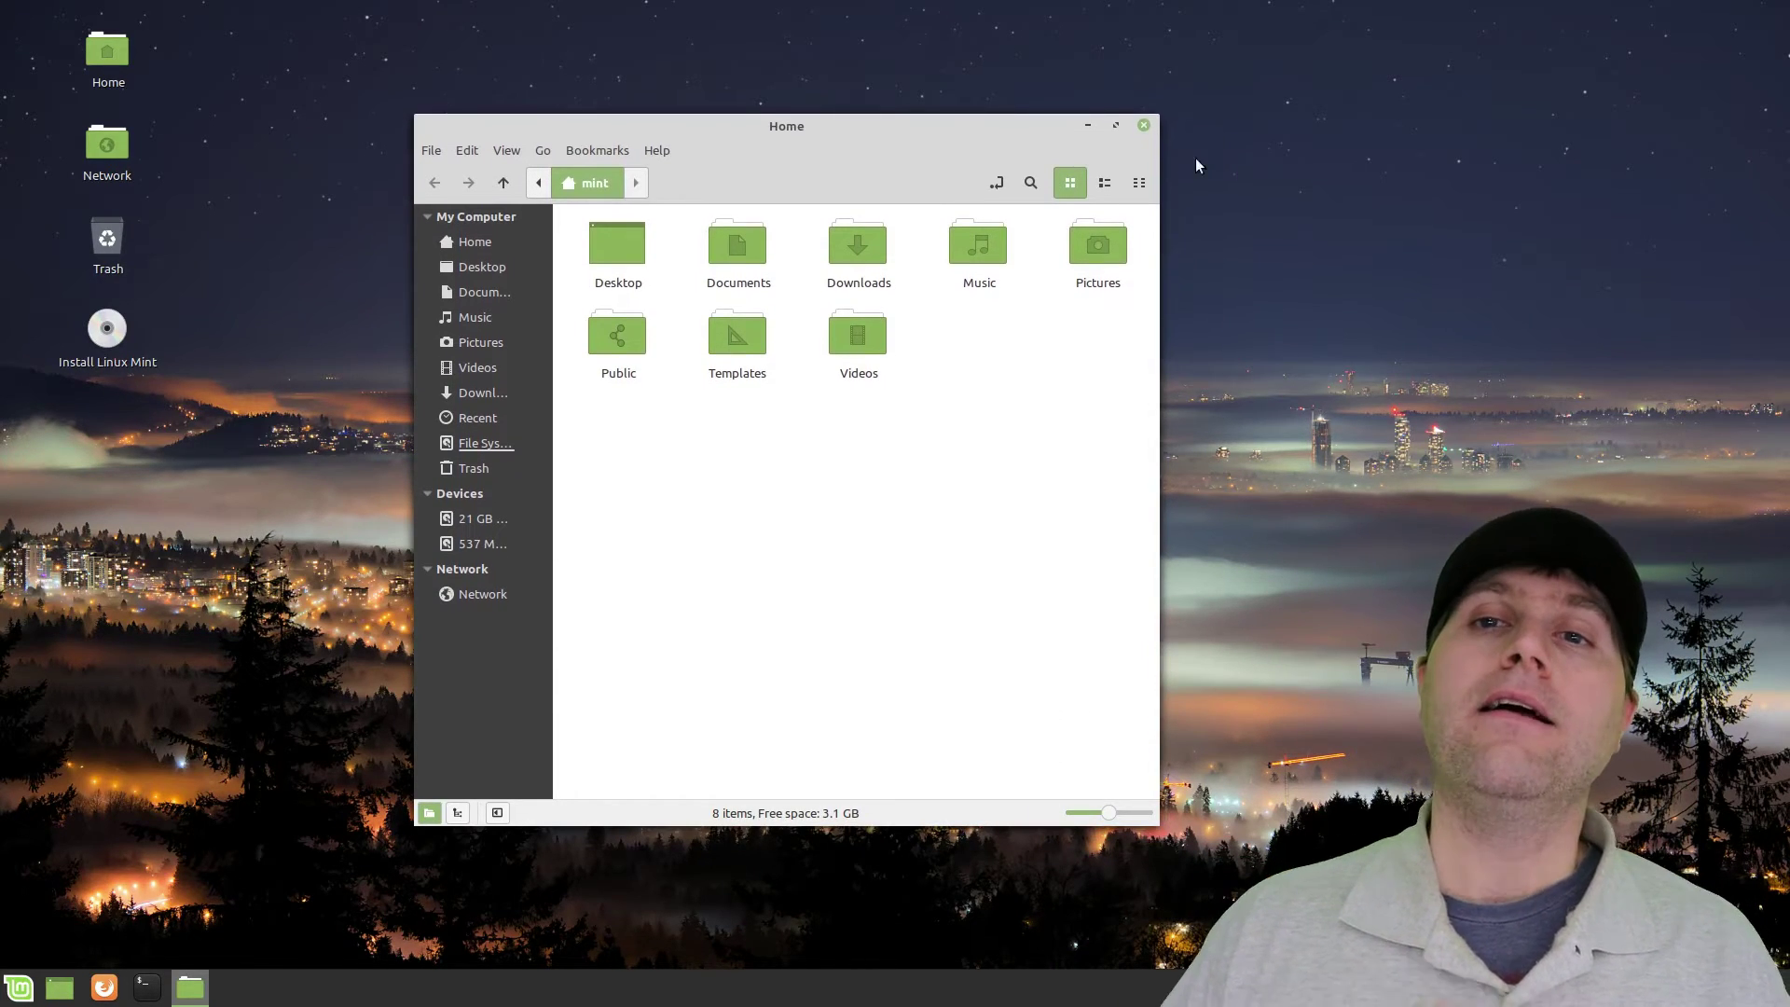
{"action": "double_click", "coordinate": [940, 127]}
{"action": "double_click", "coordinate": [1003, 8]}
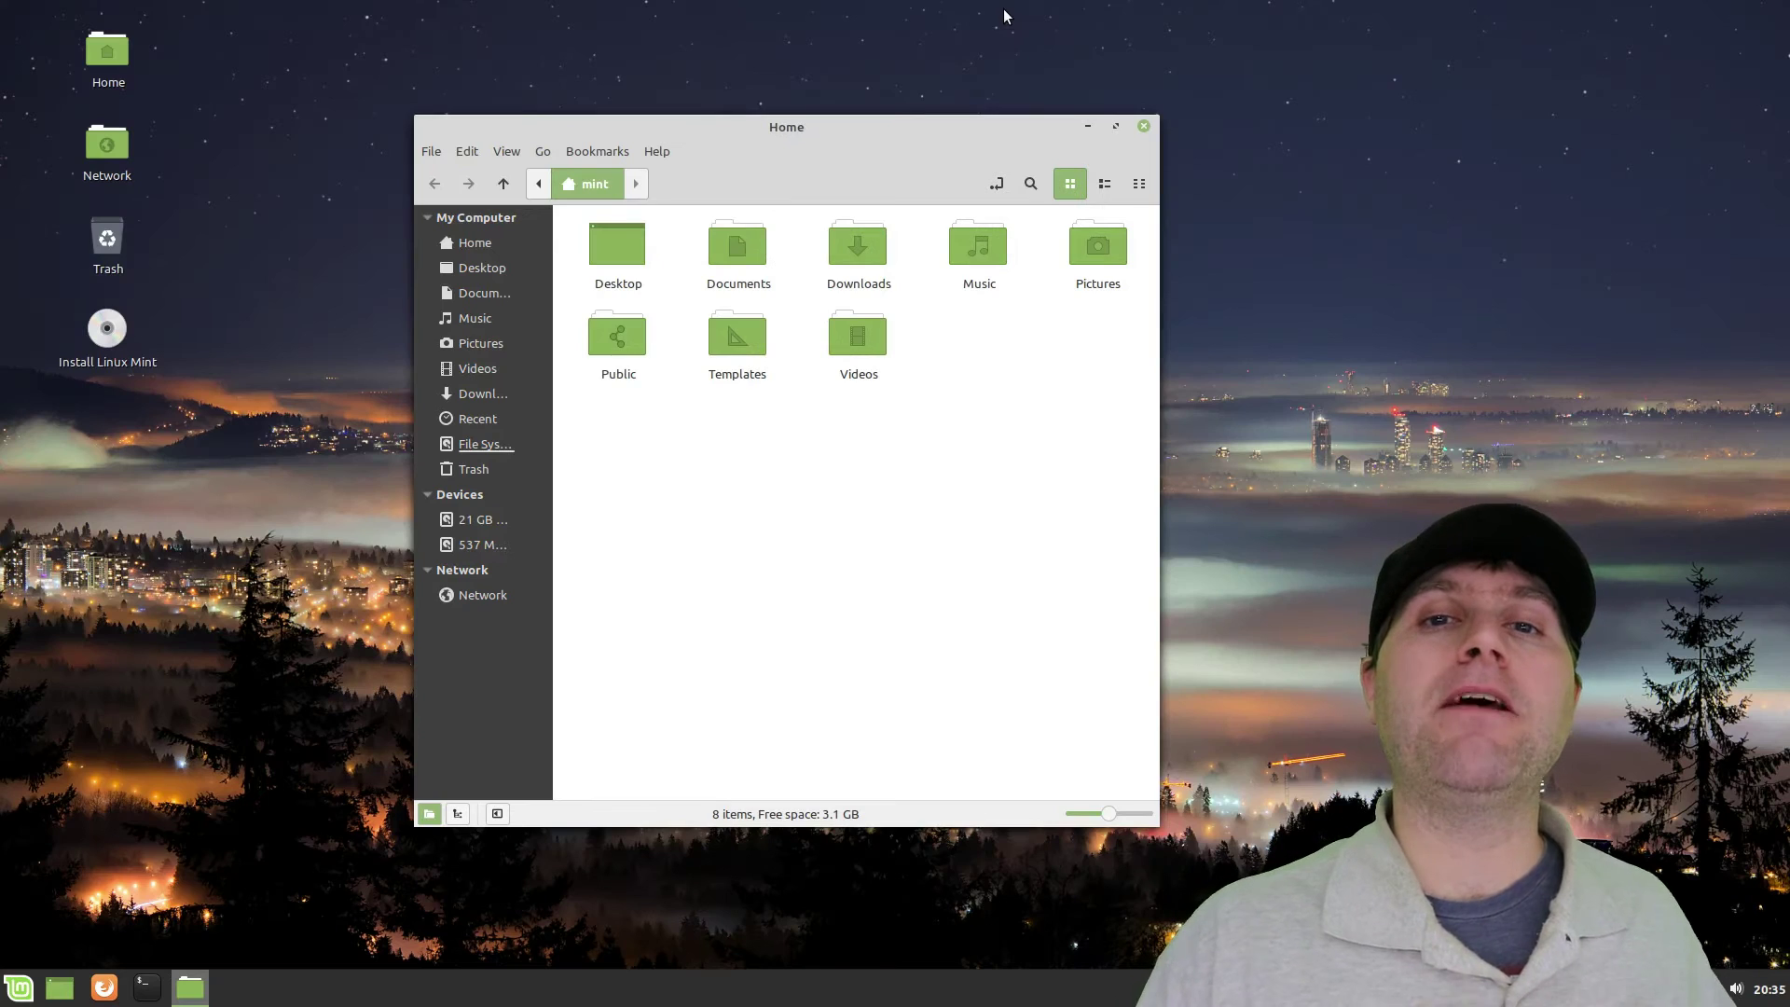
{"action": "left_click", "coordinate": [1144, 127]}
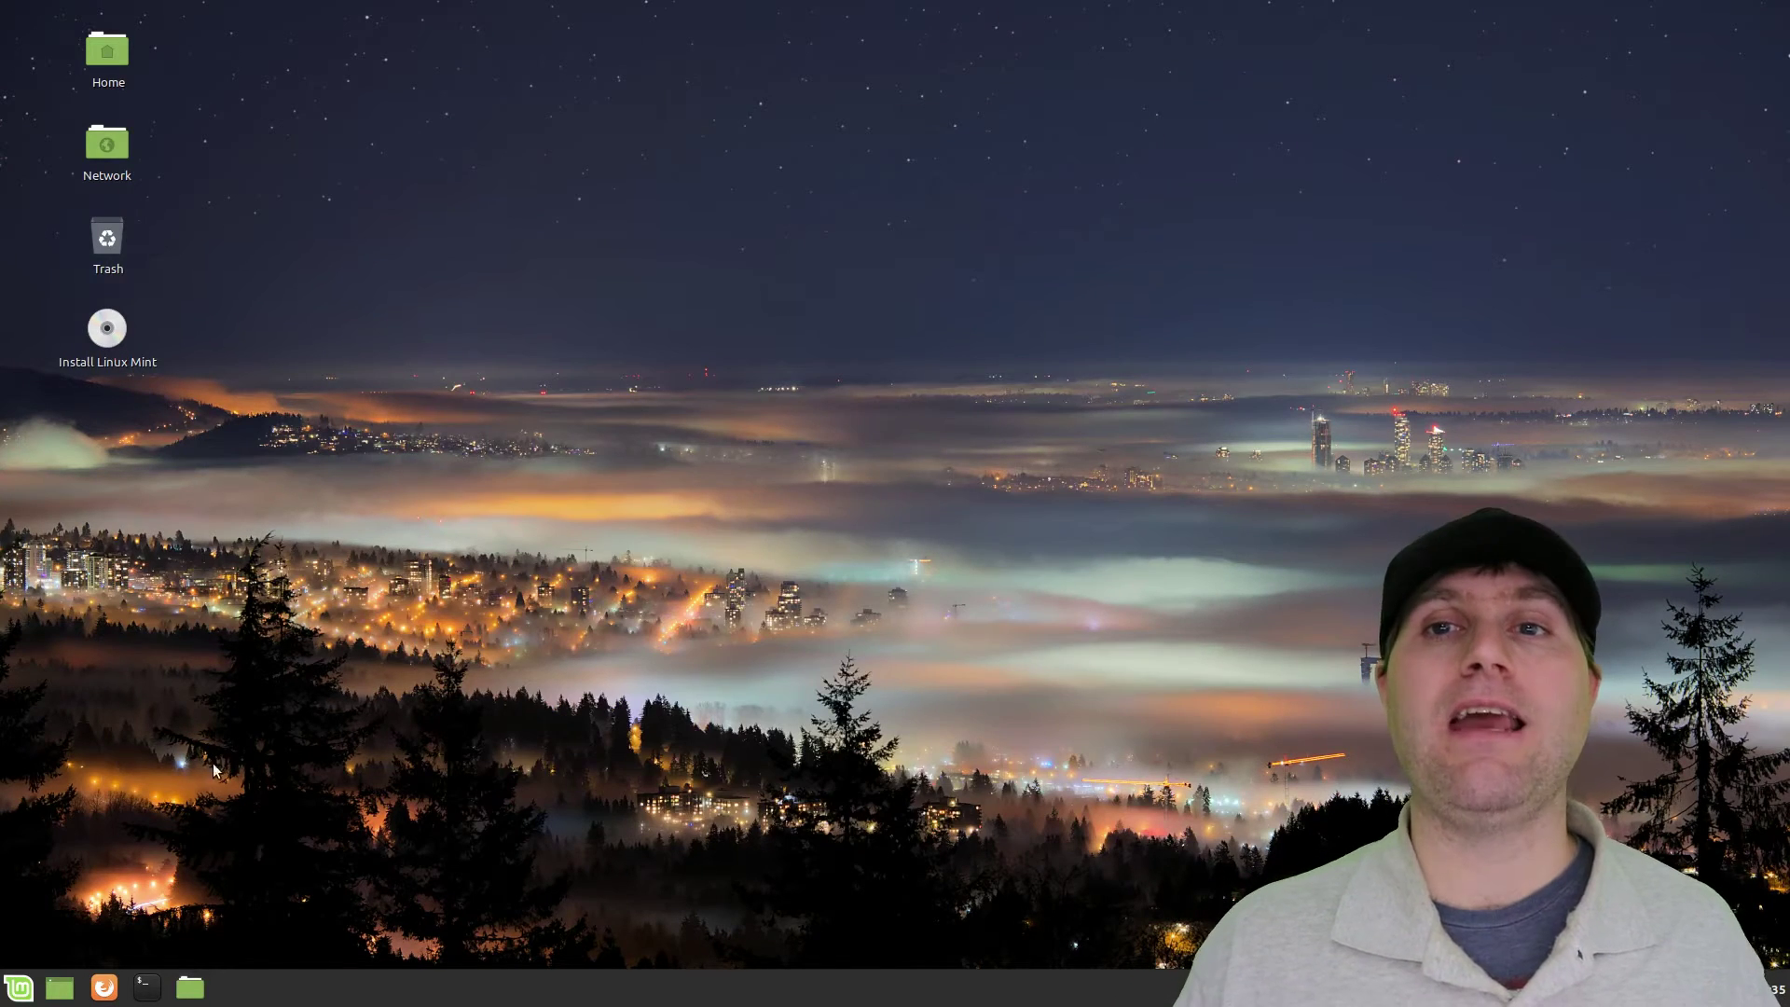
In the application menu, add Accessibility to the favourites and then remove it again.
{"action": "left_click", "coordinate": [20, 989]}
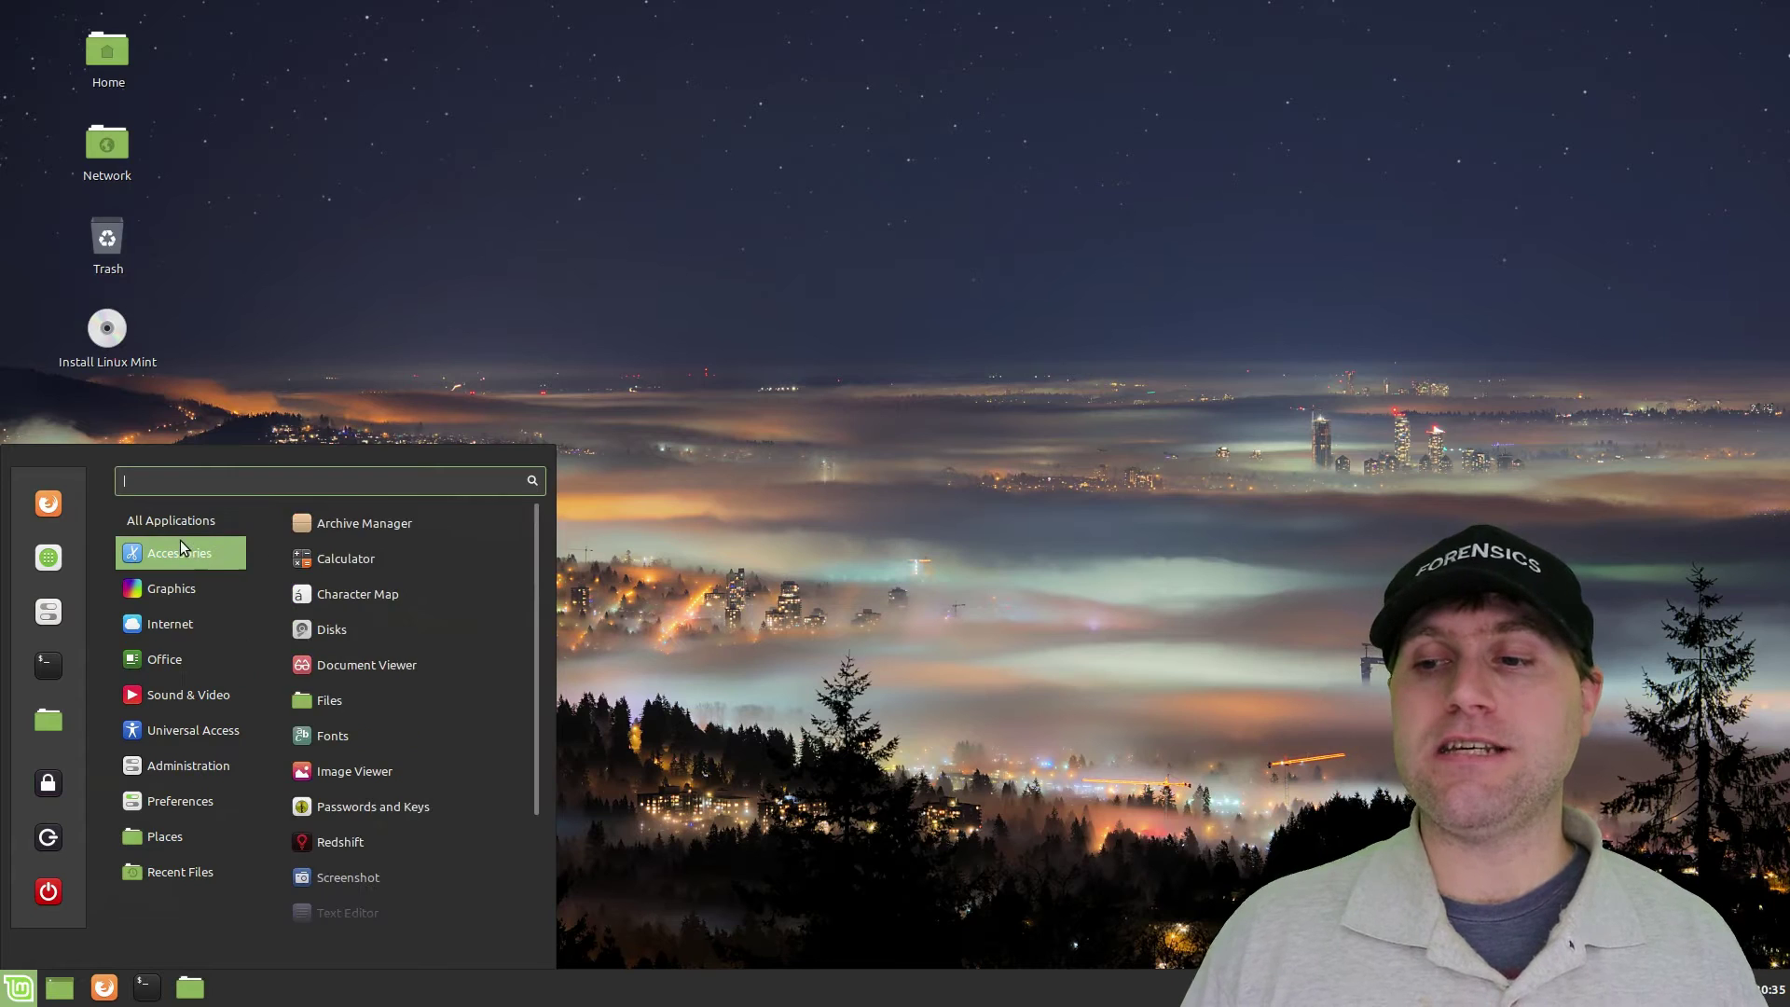
{"action": "left_click_drag", "start_coordinate": [327, 520], "coordinate": [55, 648]}
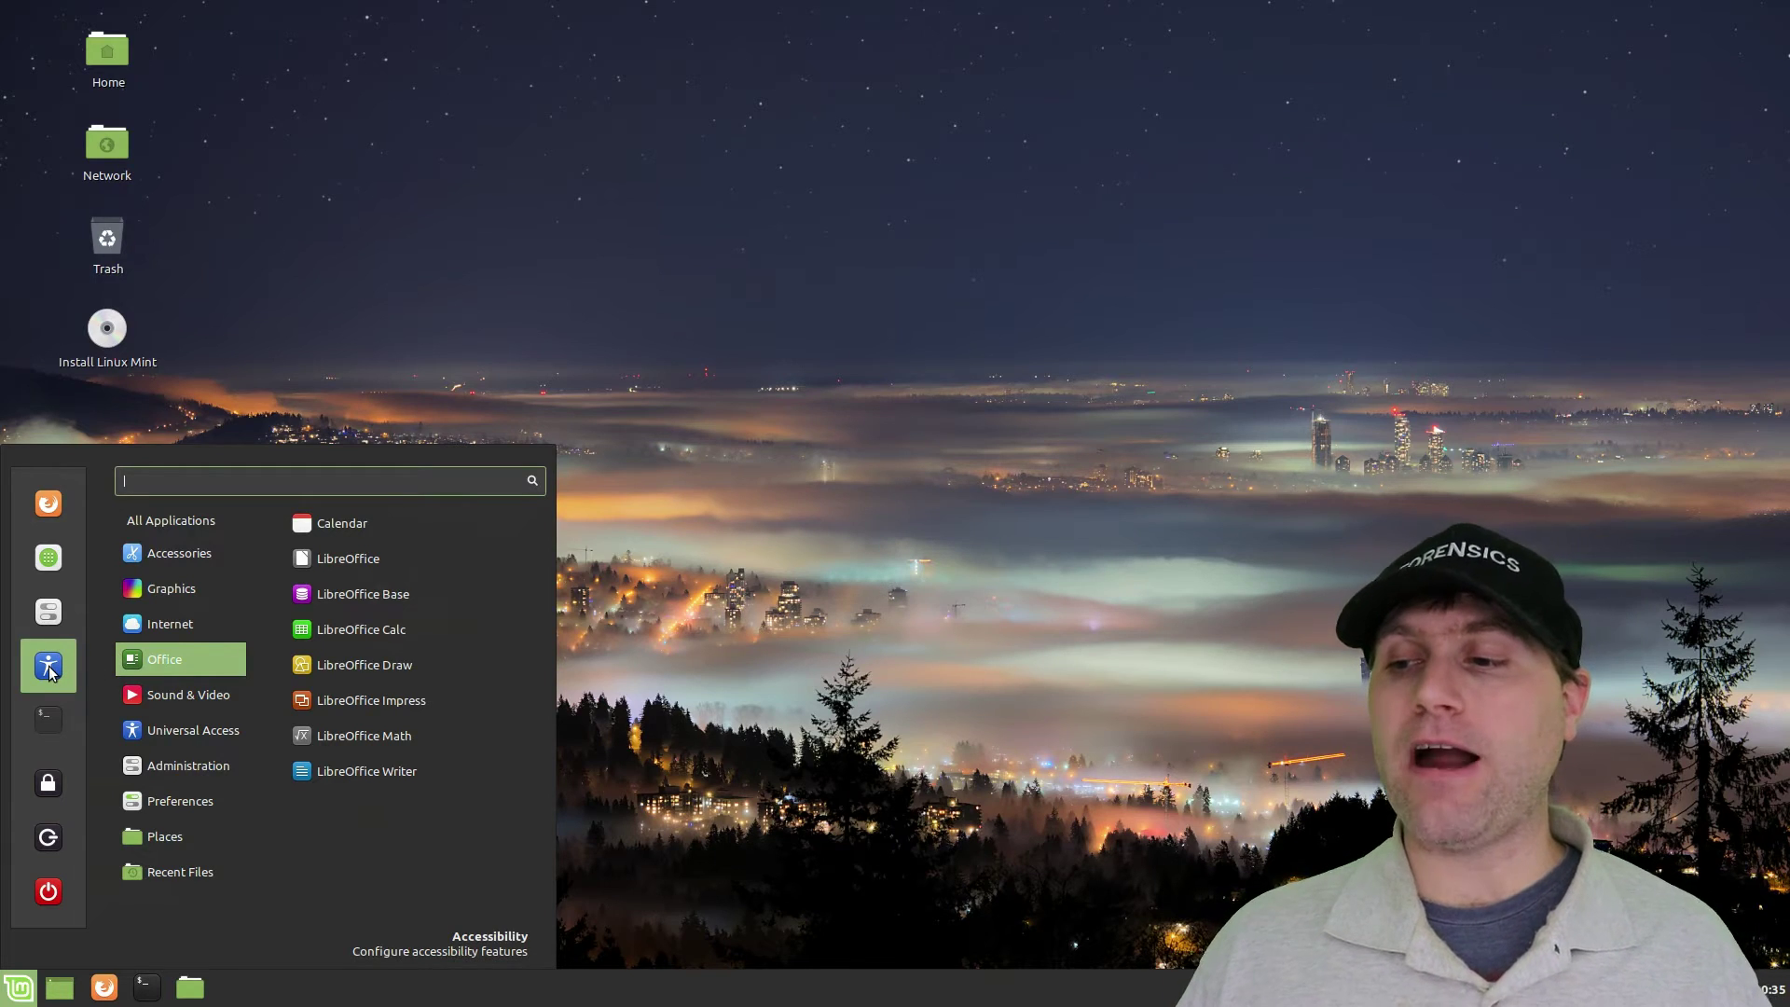
{"action": "left_click_drag", "start_coordinate": [106, 659], "coordinate": [378, 623]}
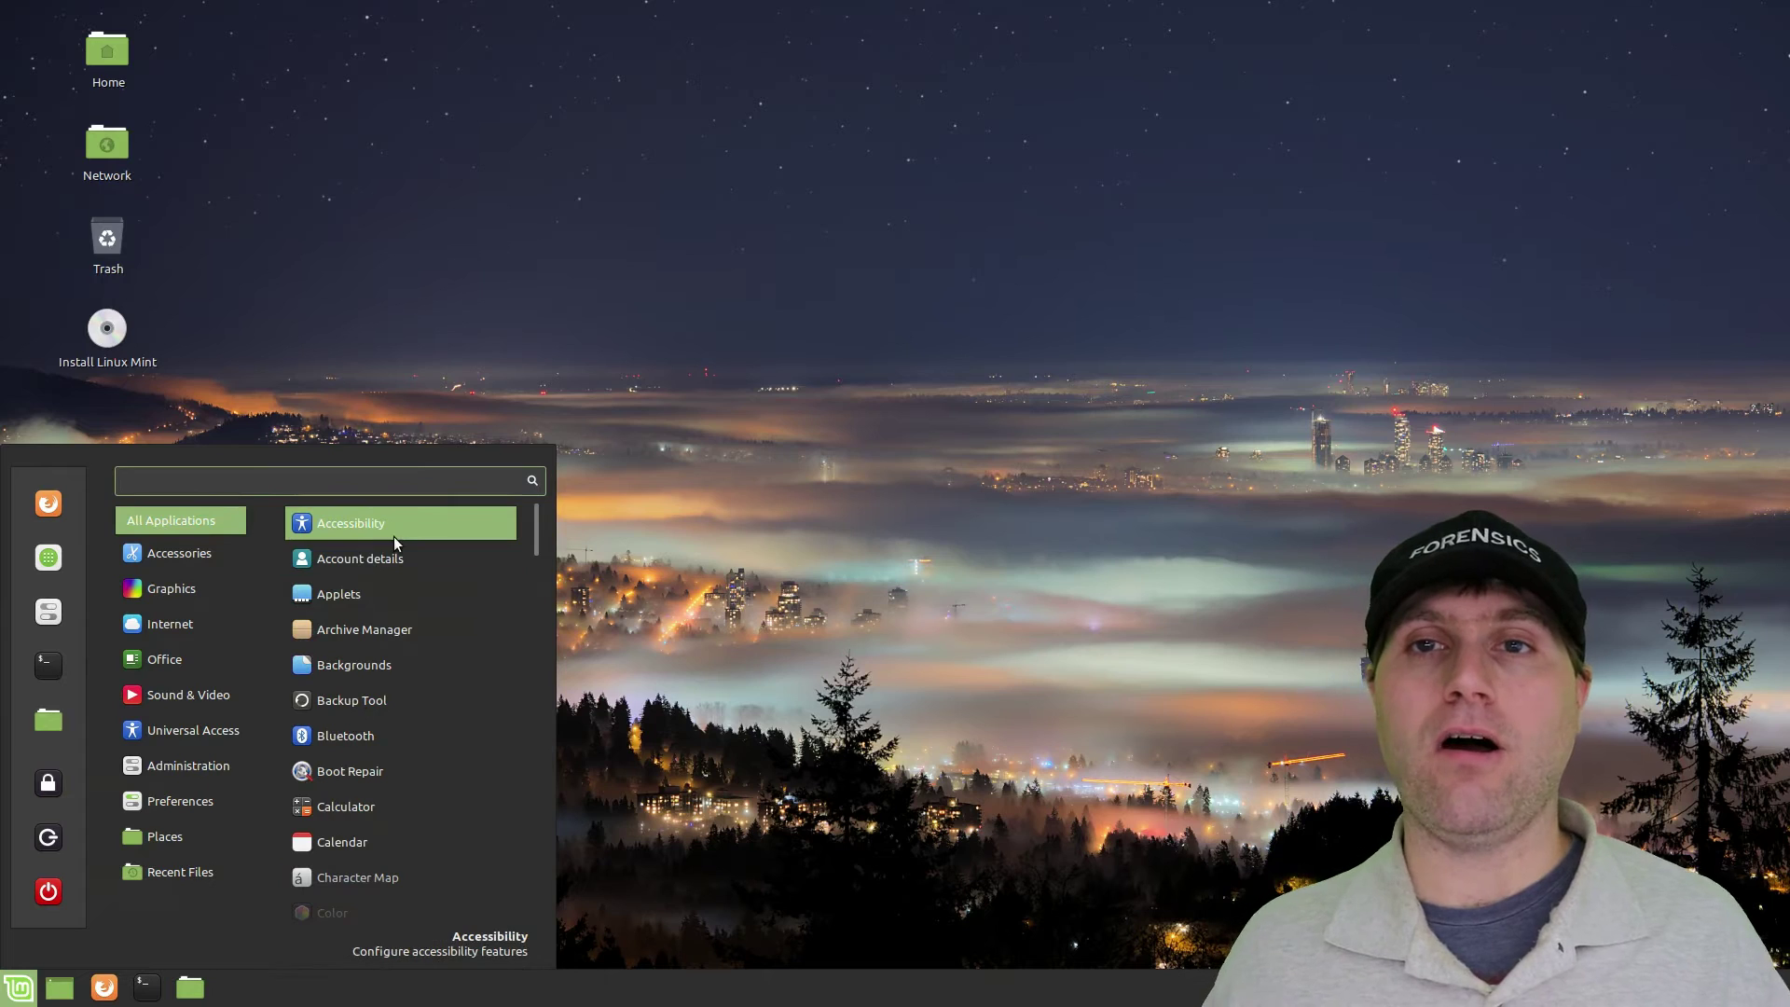
Browse the menu categories one by one down to Office.
{"action": "mouse_move", "coordinate": [177, 548]}
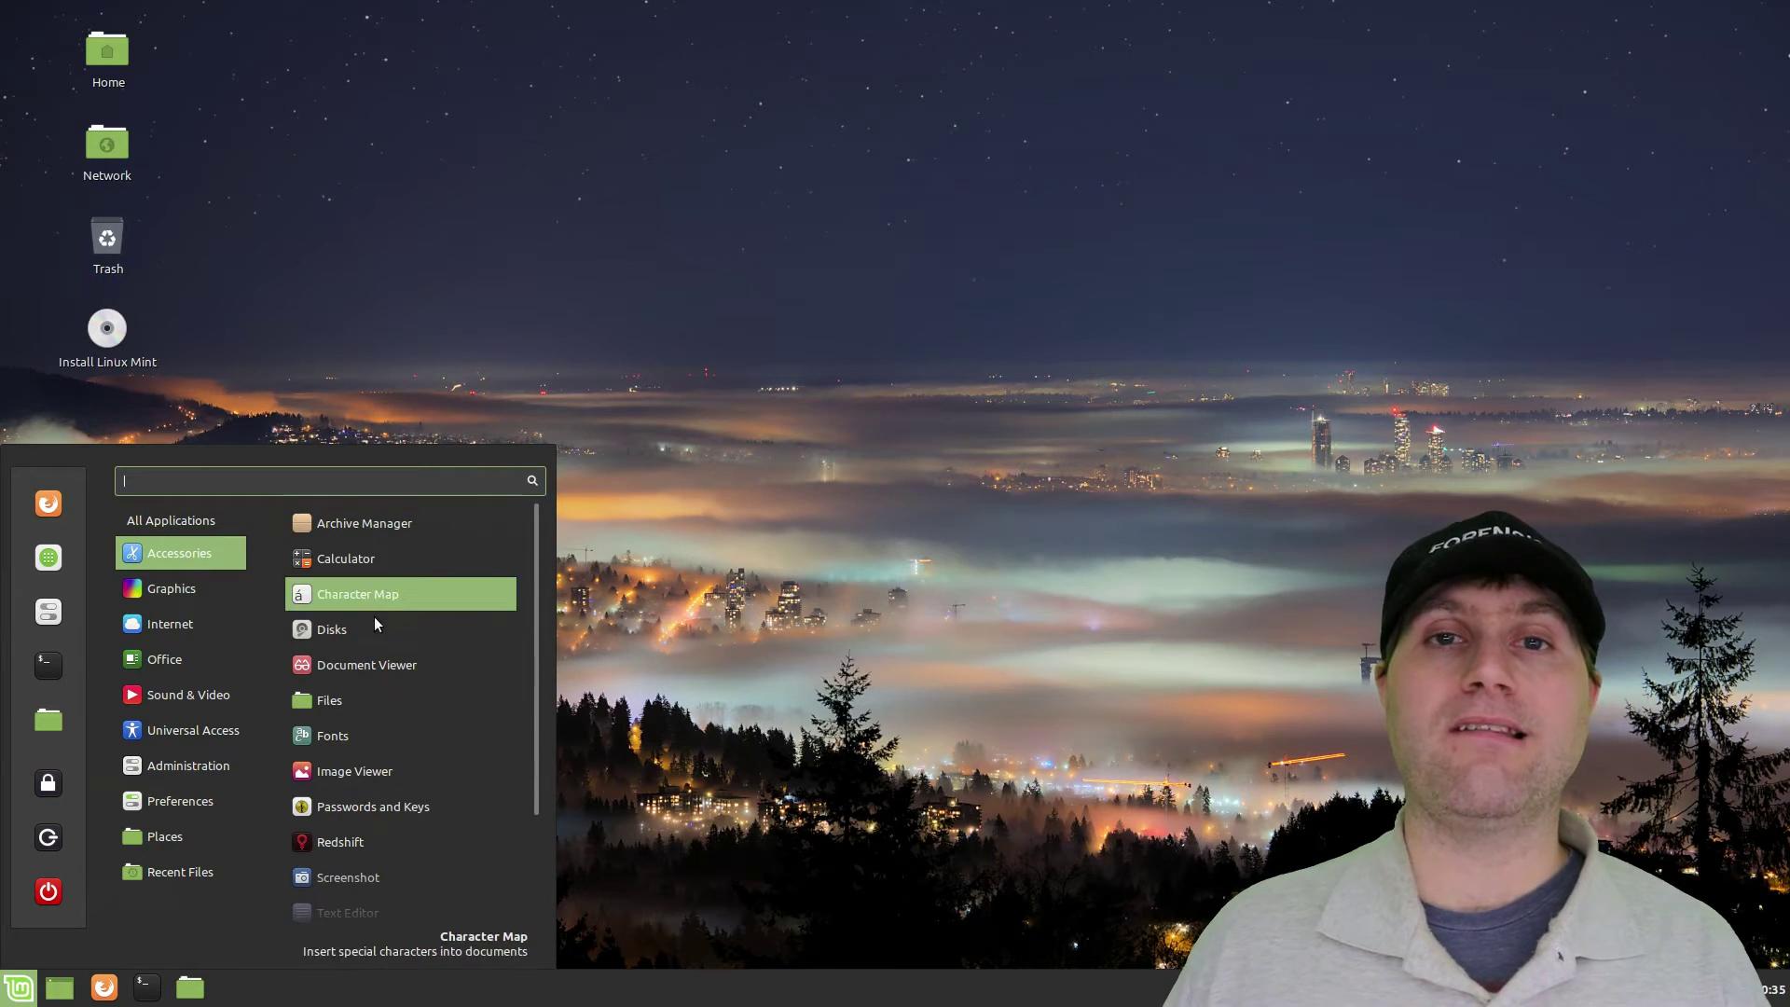
{"action": "scroll", "coordinate": [354, 731], "scroll_direction": "down", "scroll_amount": 3}
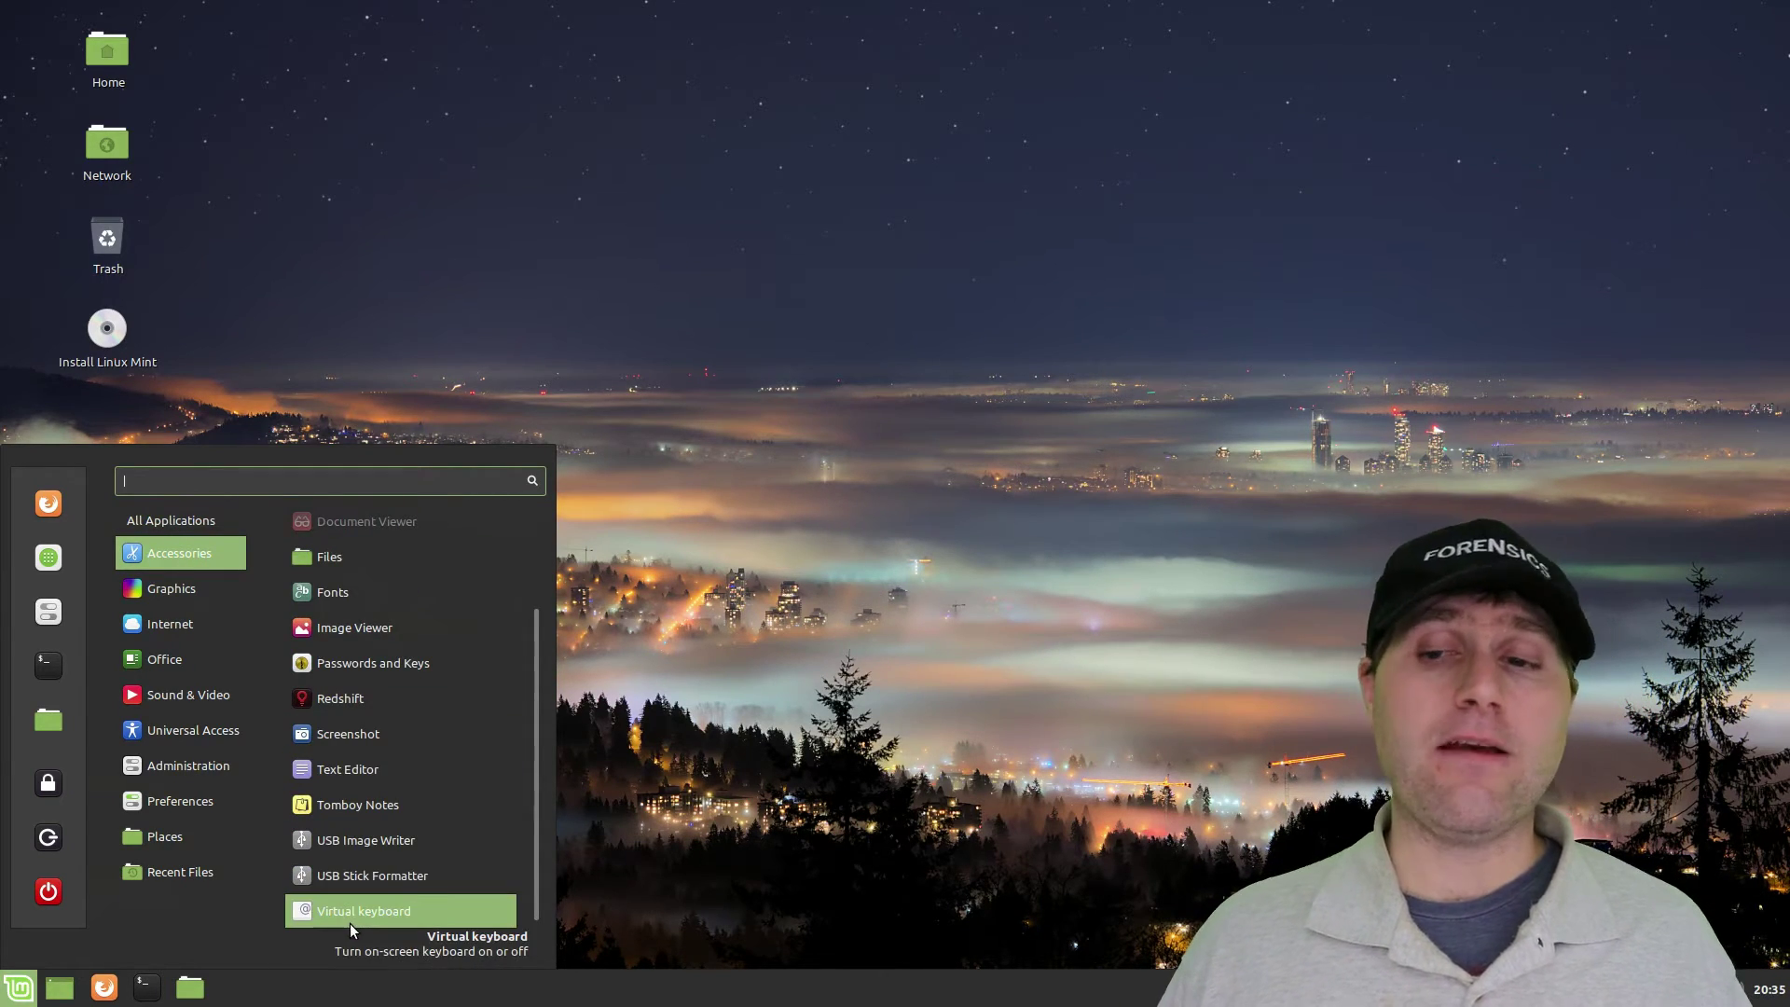
{"action": "scroll", "coordinate": [407, 655], "scroll_direction": "up", "scroll_amount": 2}
{"action": "mouse_move", "coordinate": [205, 591]}
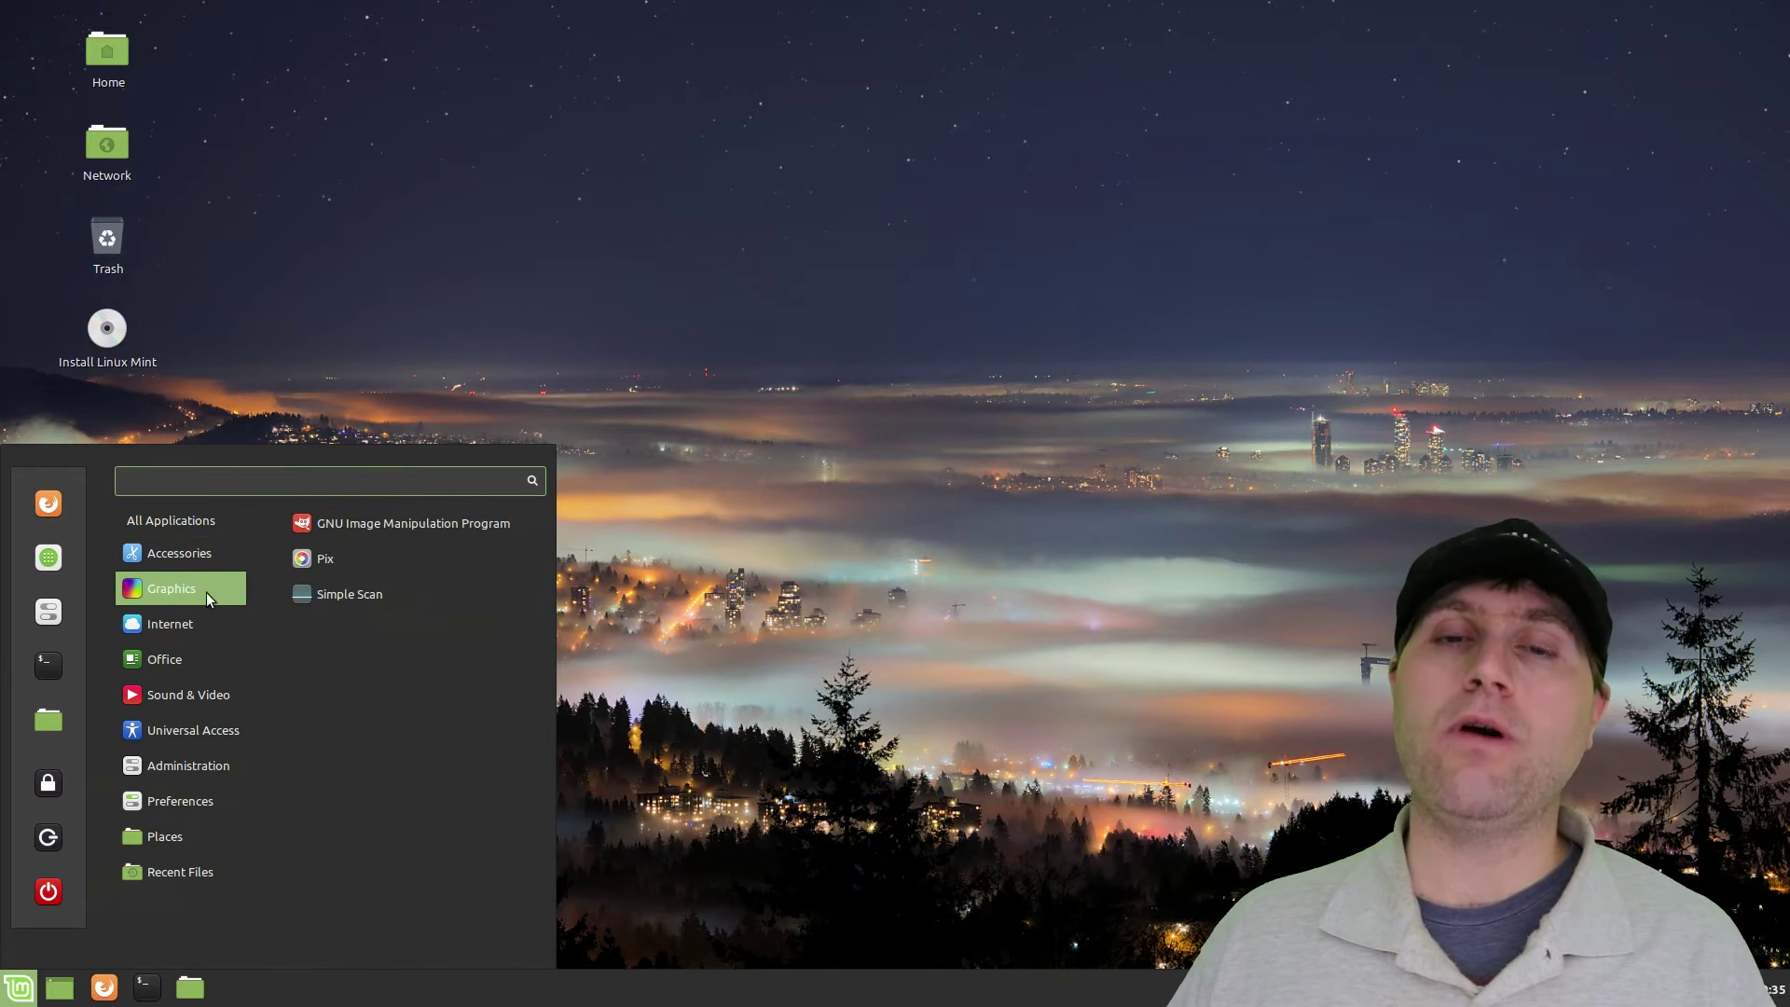
{"action": "mouse_move", "coordinate": [177, 619]}
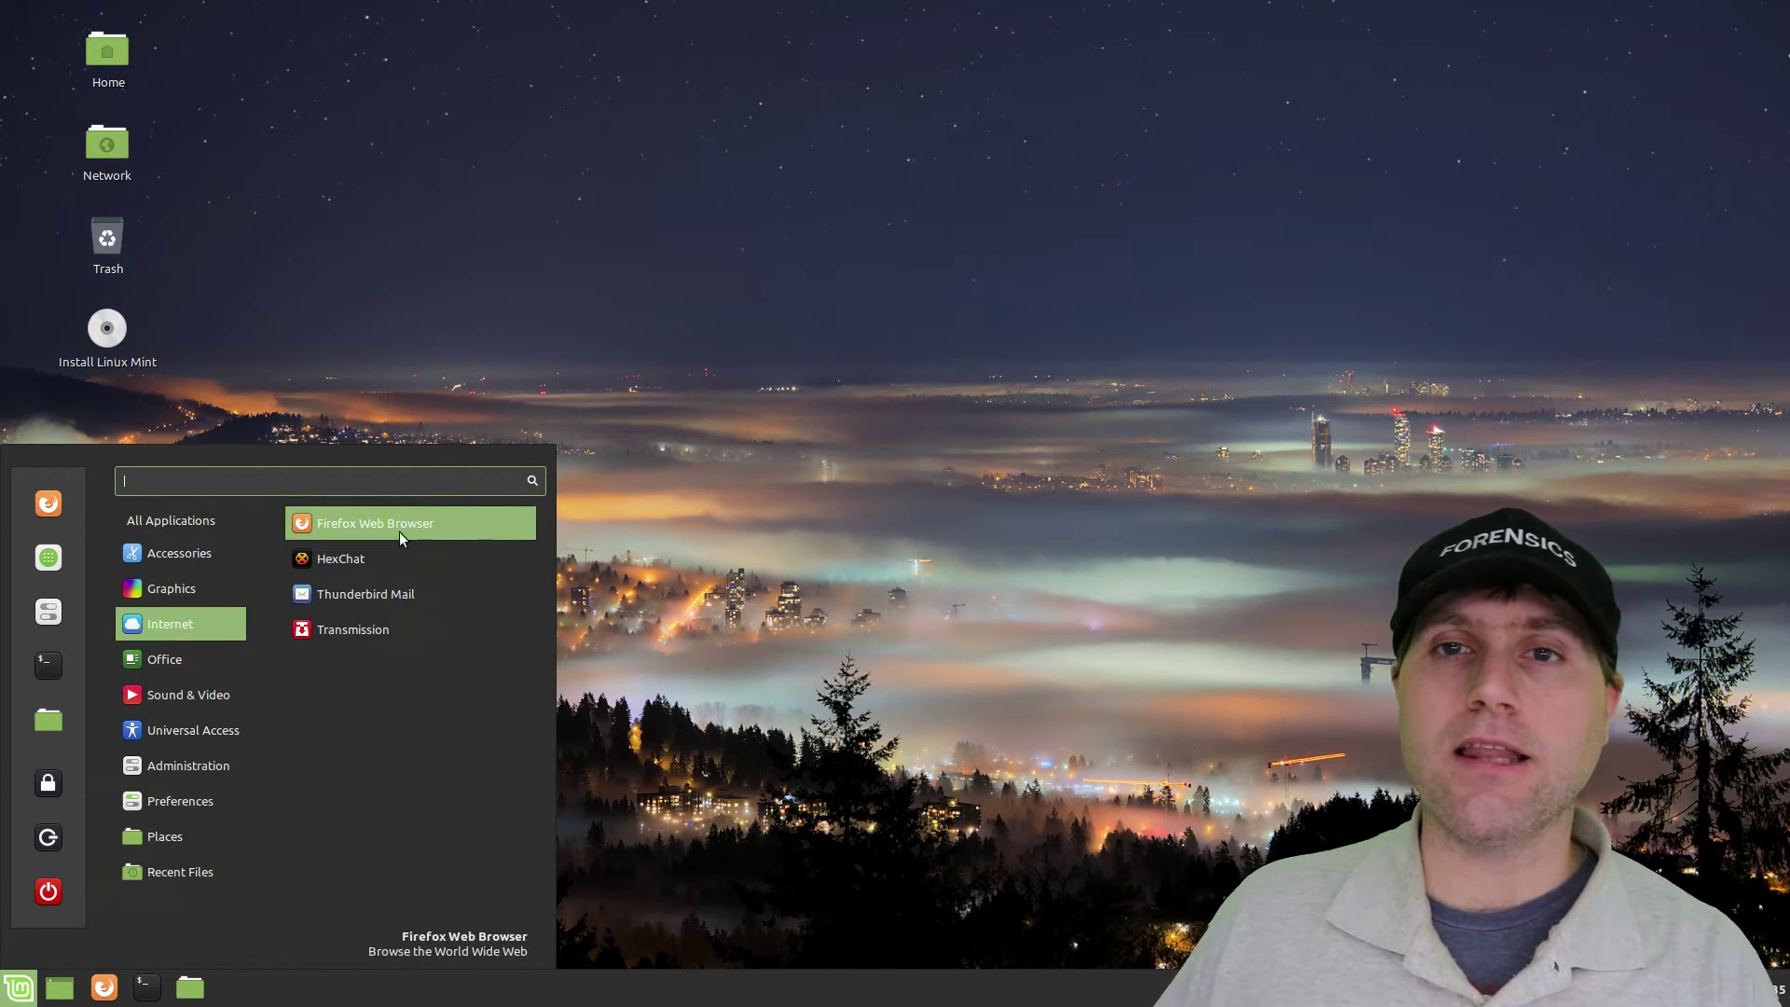
{"action": "mouse_move", "coordinate": [179, 662]}
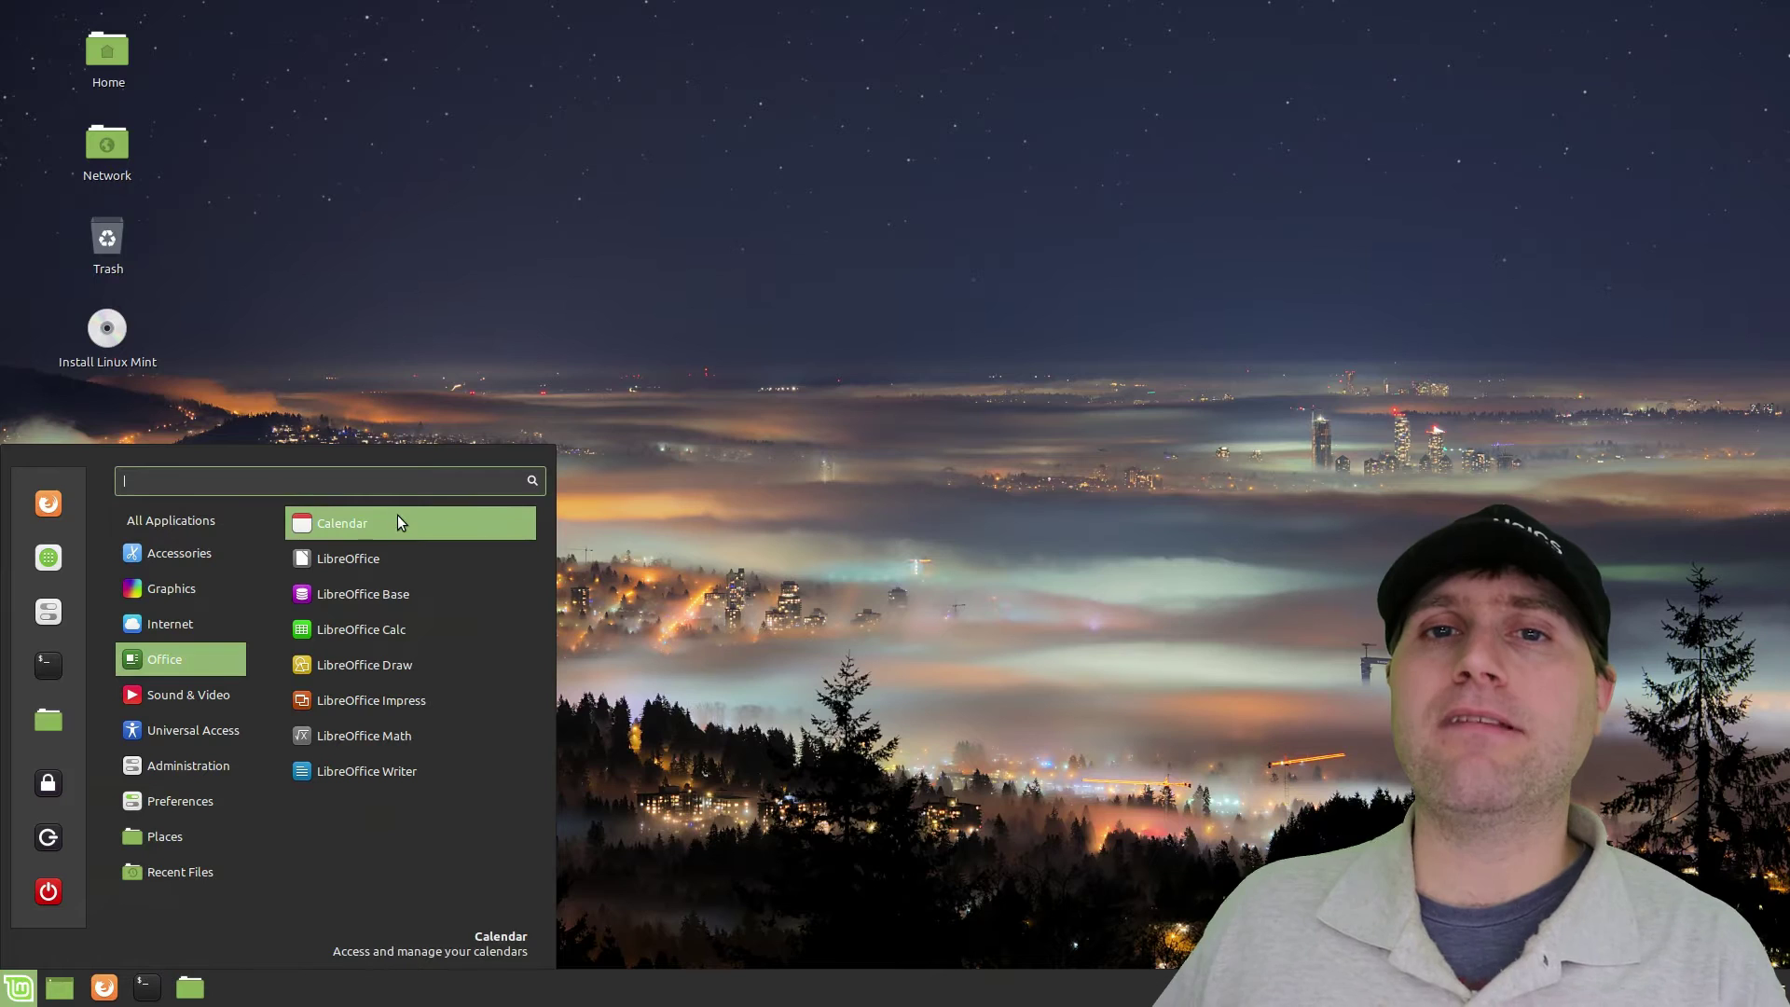
{"action": "mouse_move", "coordinate": [207, 699]}
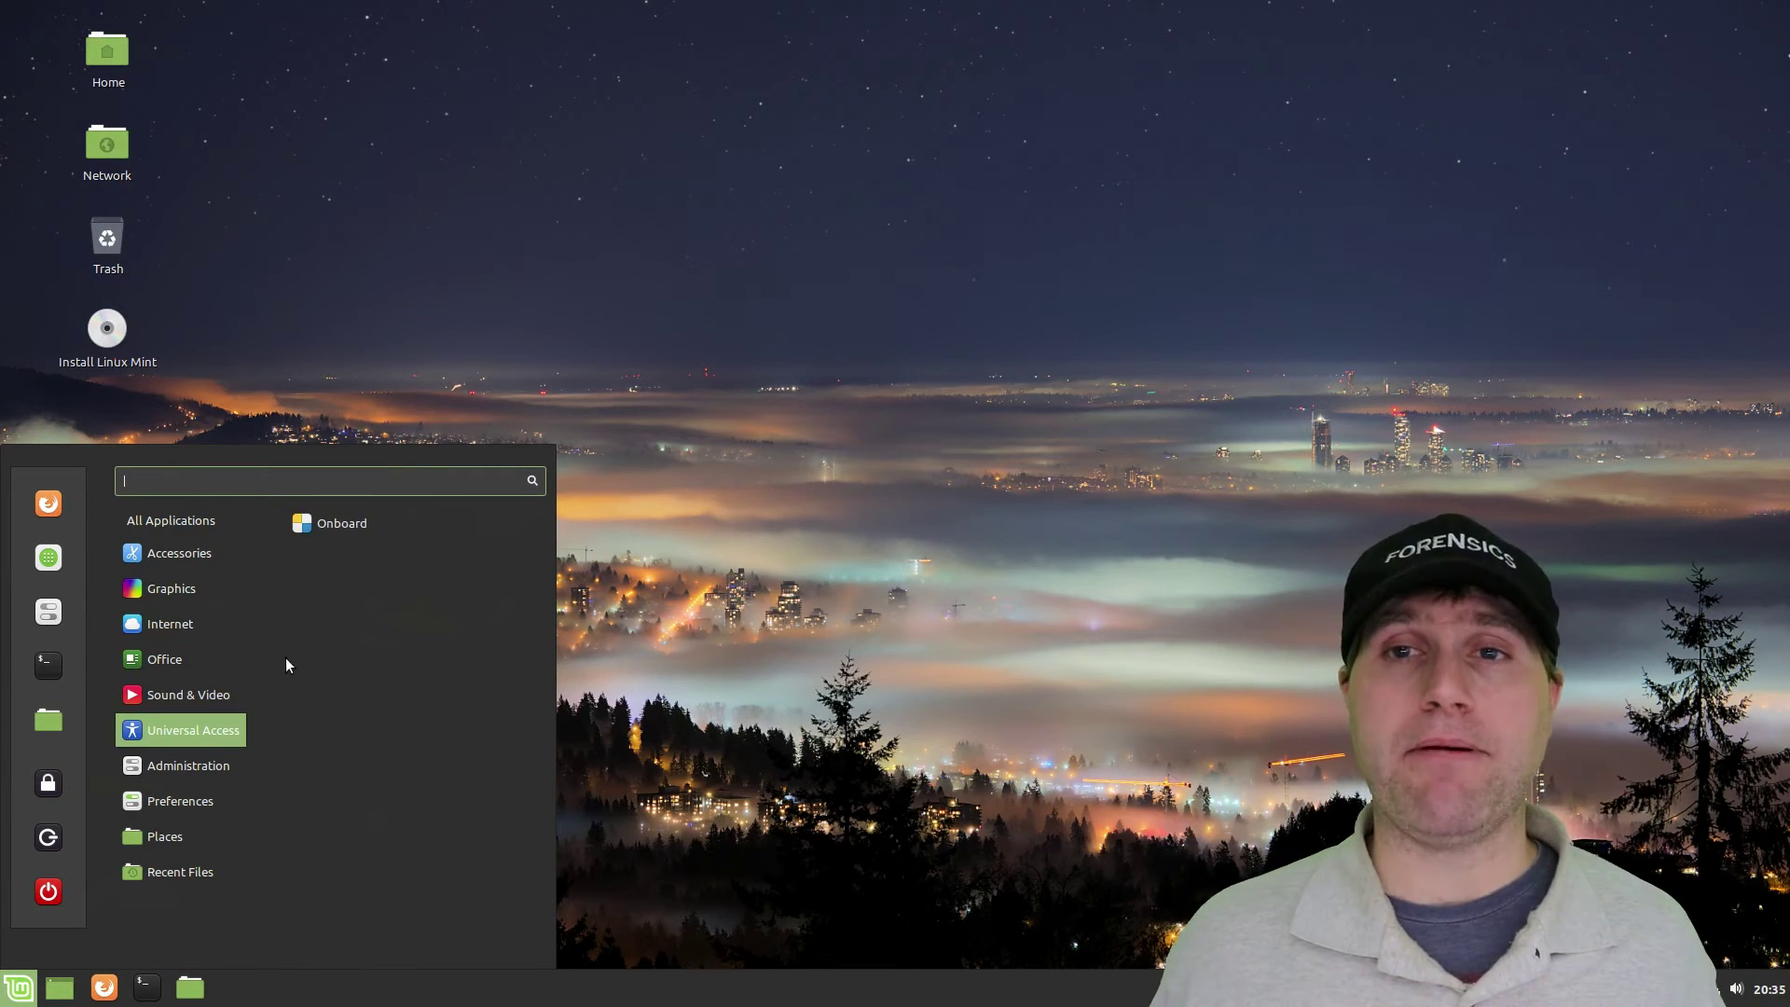
{"action": "mouse_move", "coordinate": [202, 775]}
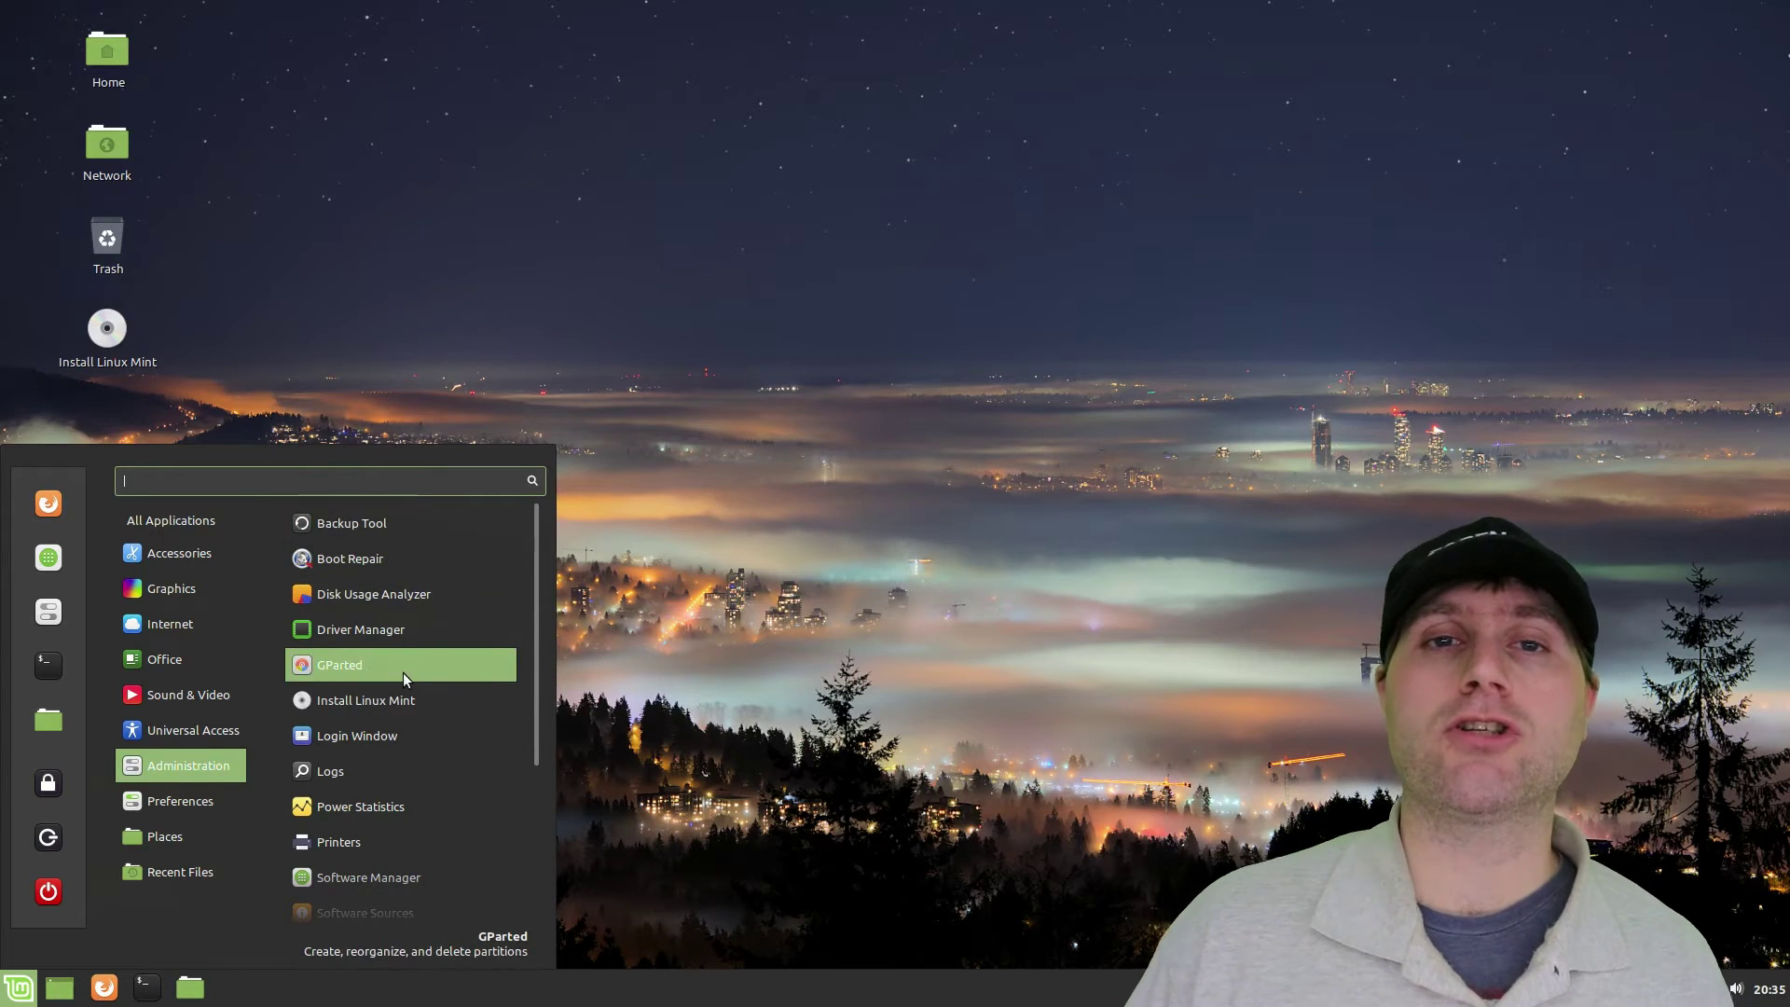
{"action": "scroll", "coordinate": [395, 727], "scroll_direction": "down", "scroll_amount": 4}
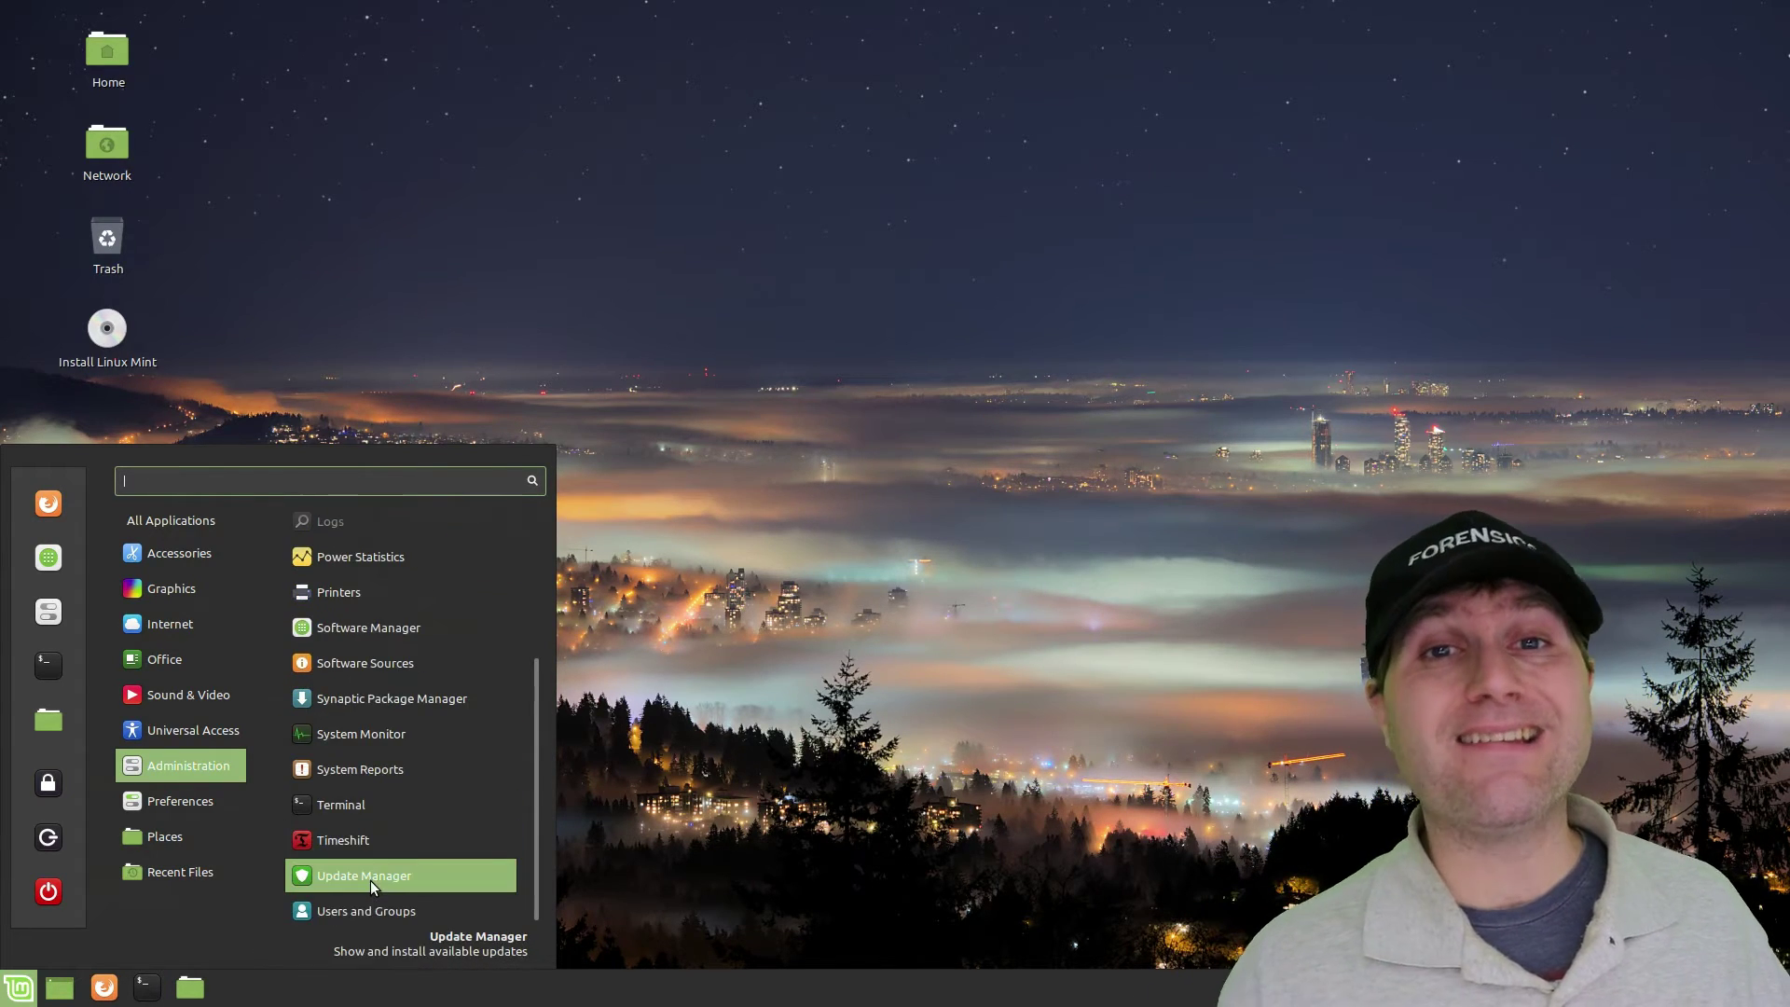
{"action": "mouse_move", "coordinate": [171, 807]}
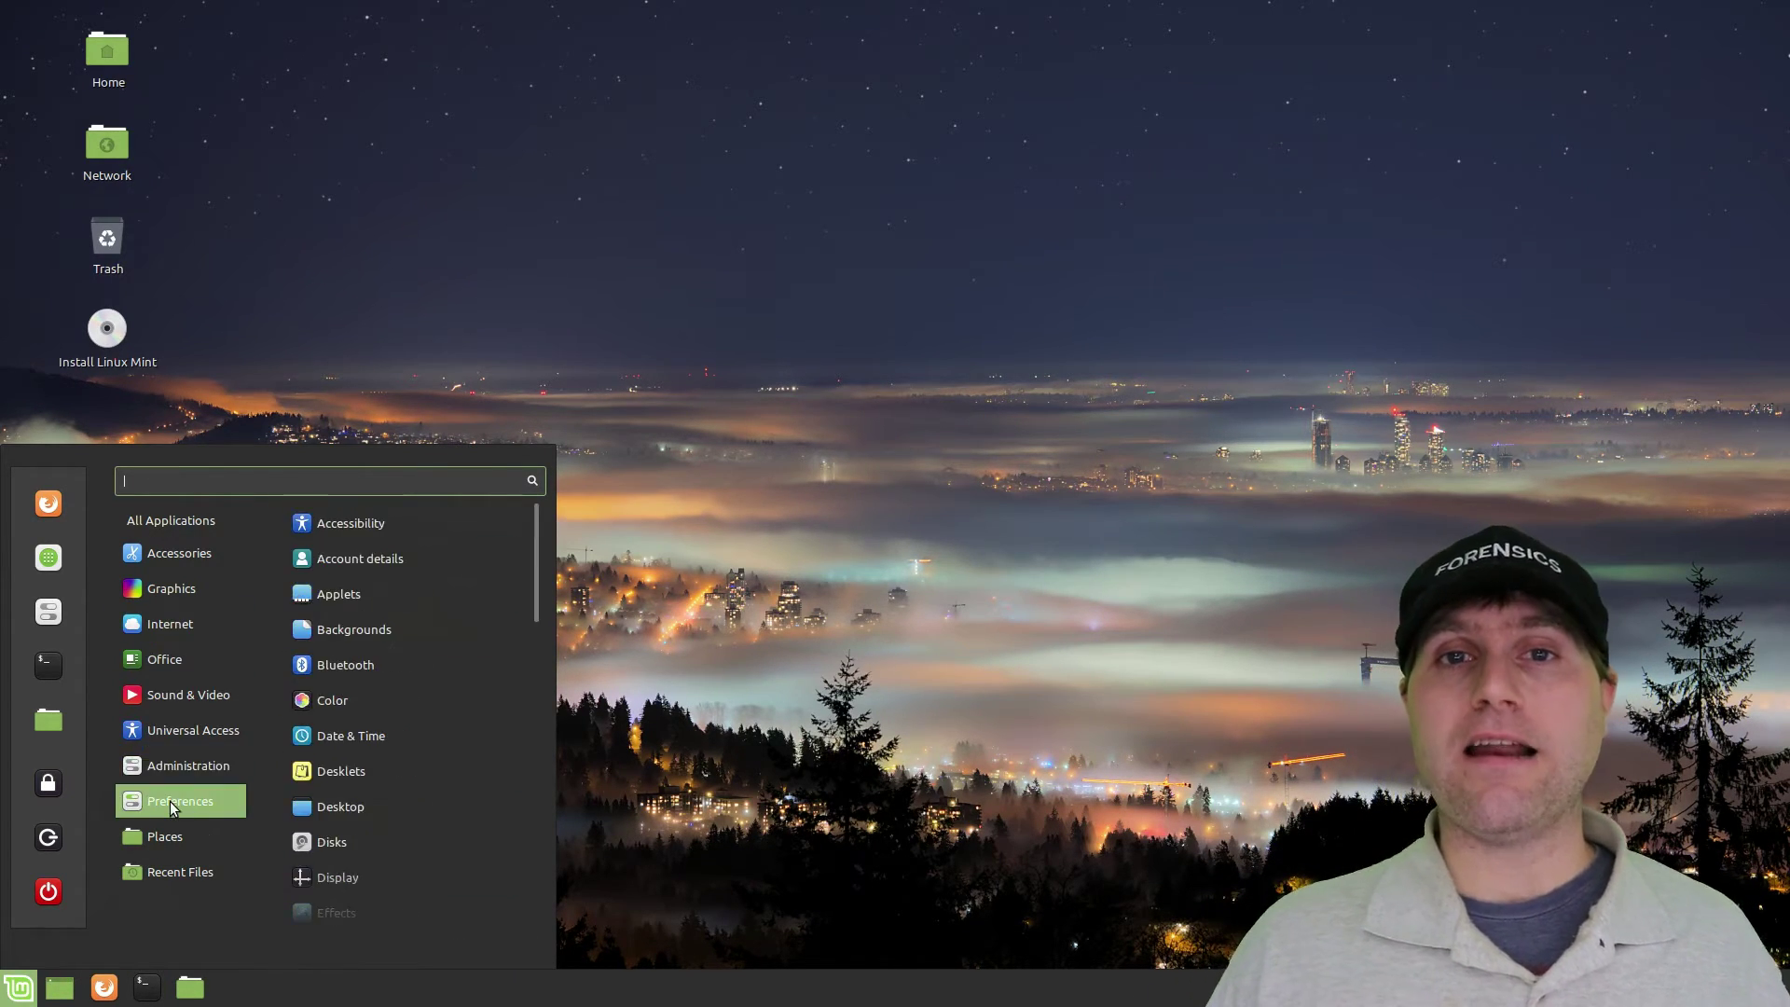
{"action": "scroll", "coordinate": [335, 745], "scroll_direction": "down", "scroll_amount": 4}
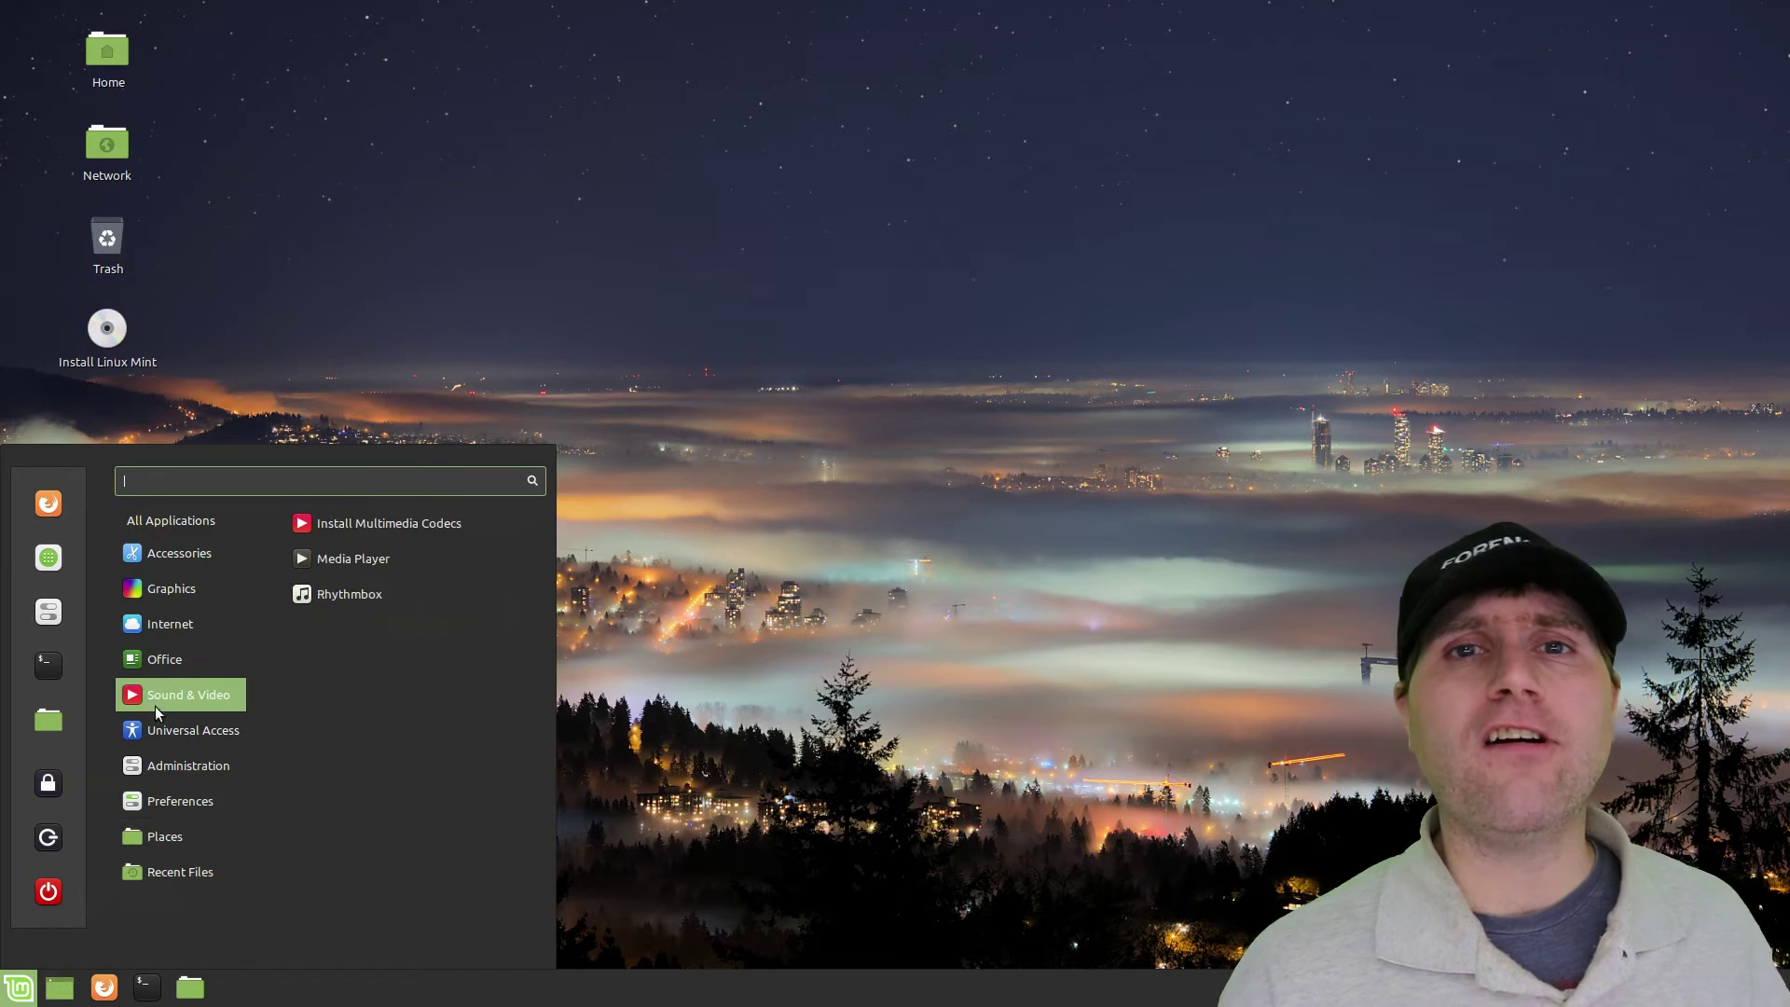
{"action": "mouse_move", "coordinate": [144, 734]}
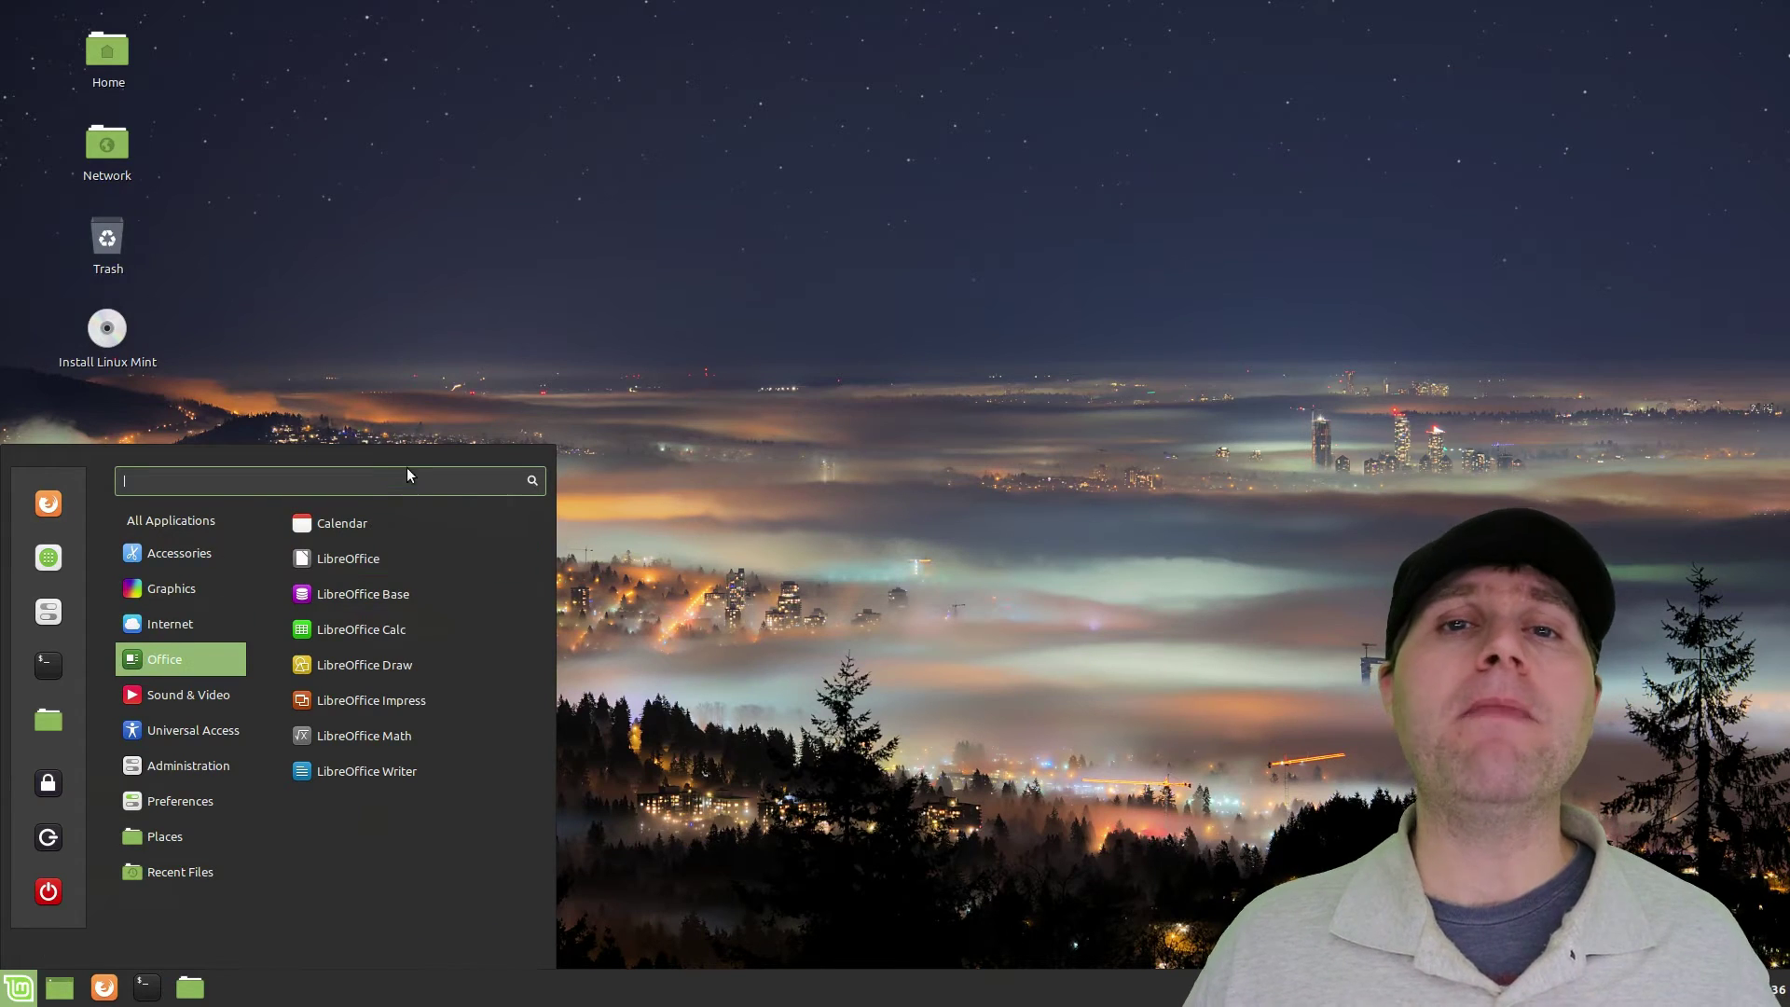
Launch Calendar and start a new October 17 event, then dismiss it.
{"action": "left_click", "coordinate": [343, 521]}
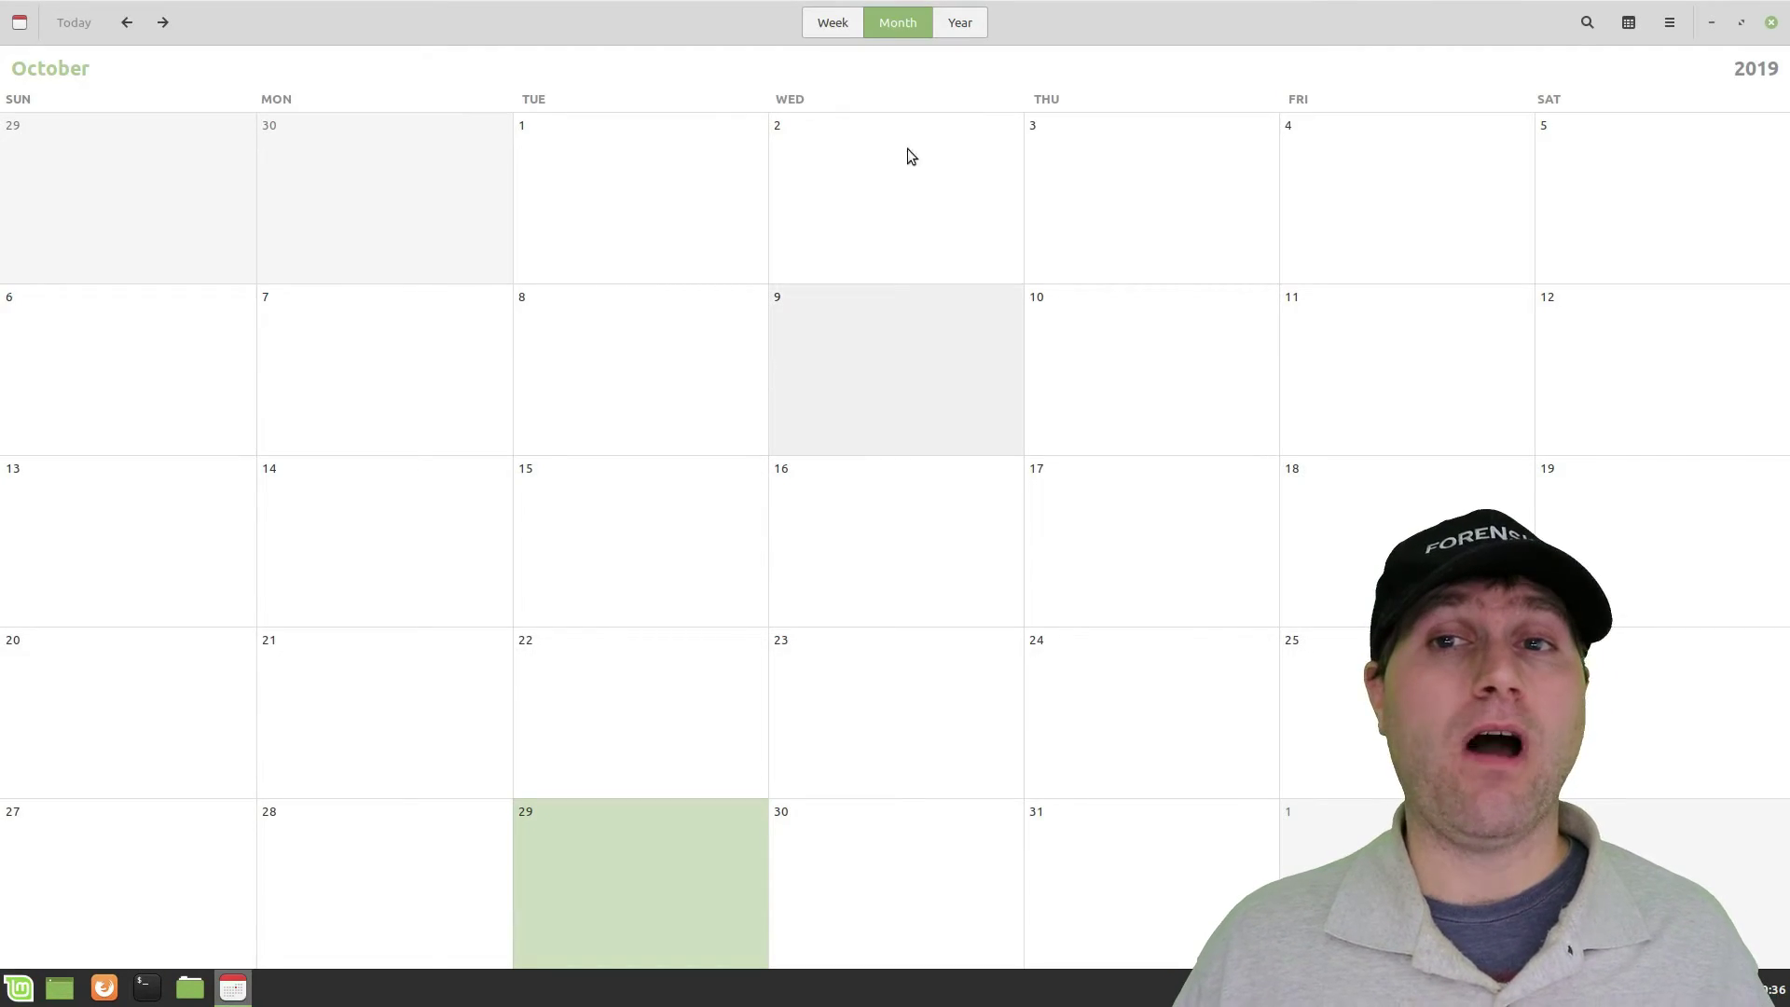
{"action": "left_click", "coordinate": [1053, 457]}
{"action": "left_click", "coordinate": [1178, 351]}
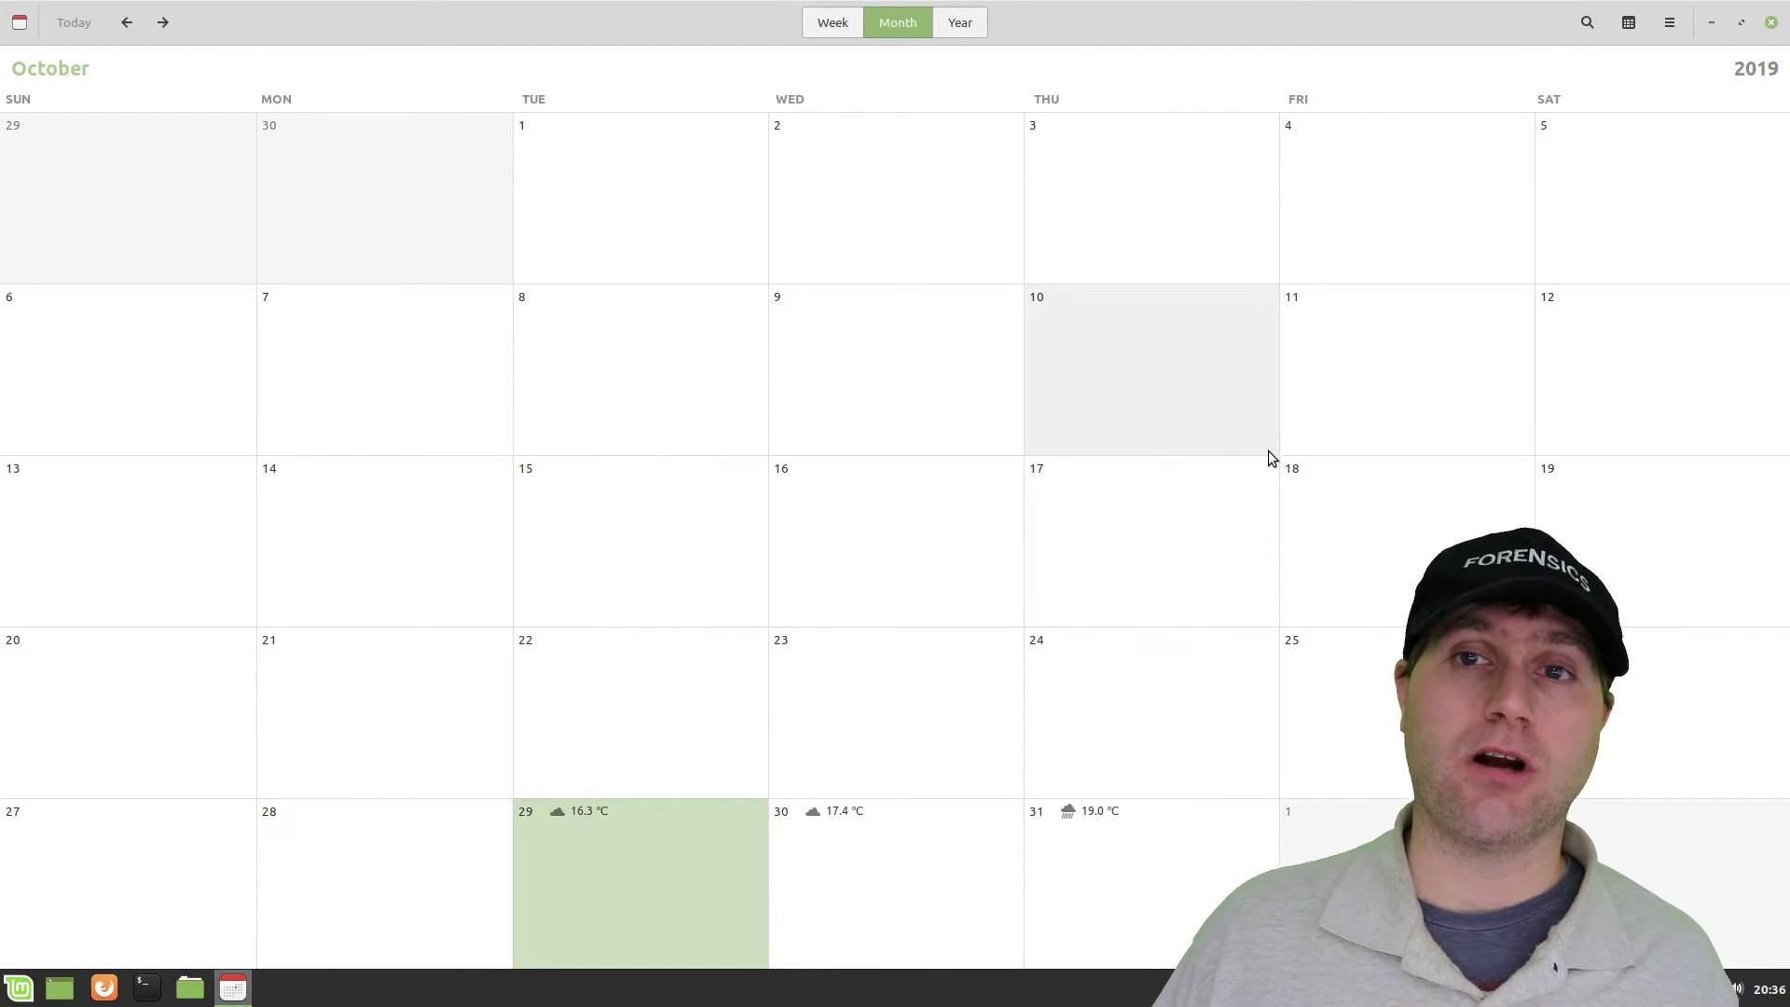
View the Calendar Settings from the calendars list, then close the dialog and the app.
{"action": "left_click", "coordinate": [1628, 22]}
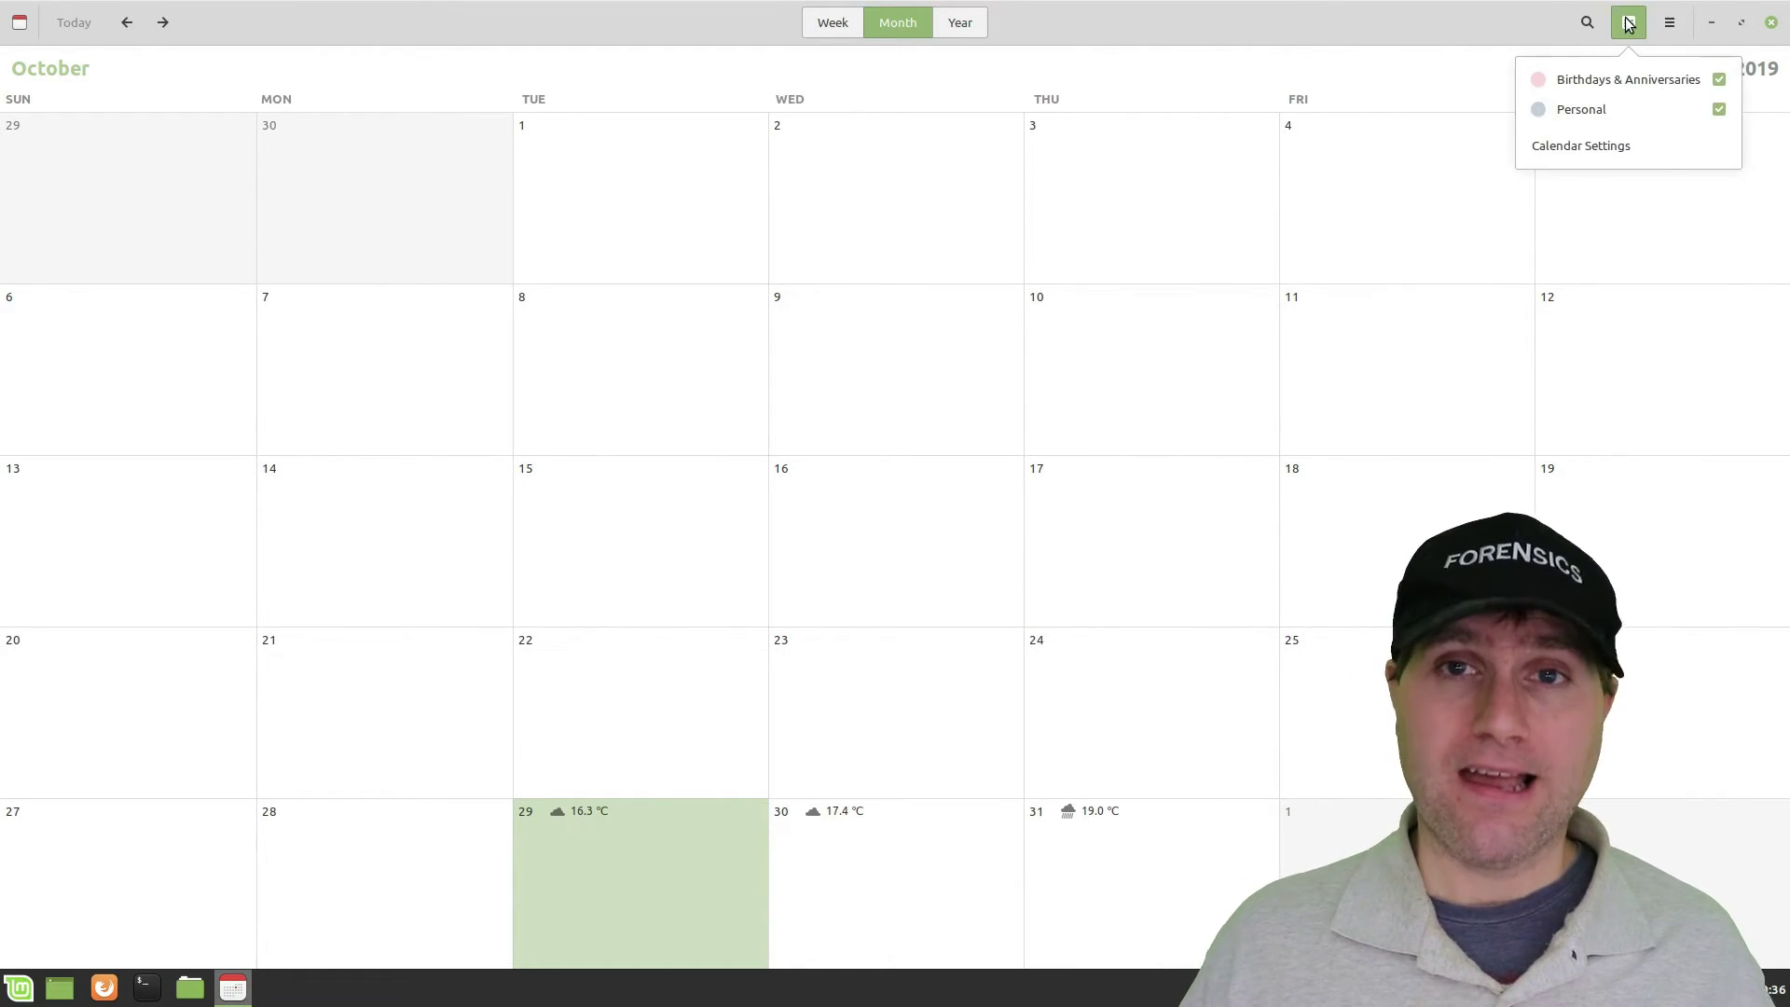
{"action": "left_click", "coordinate": [1607, 149]}
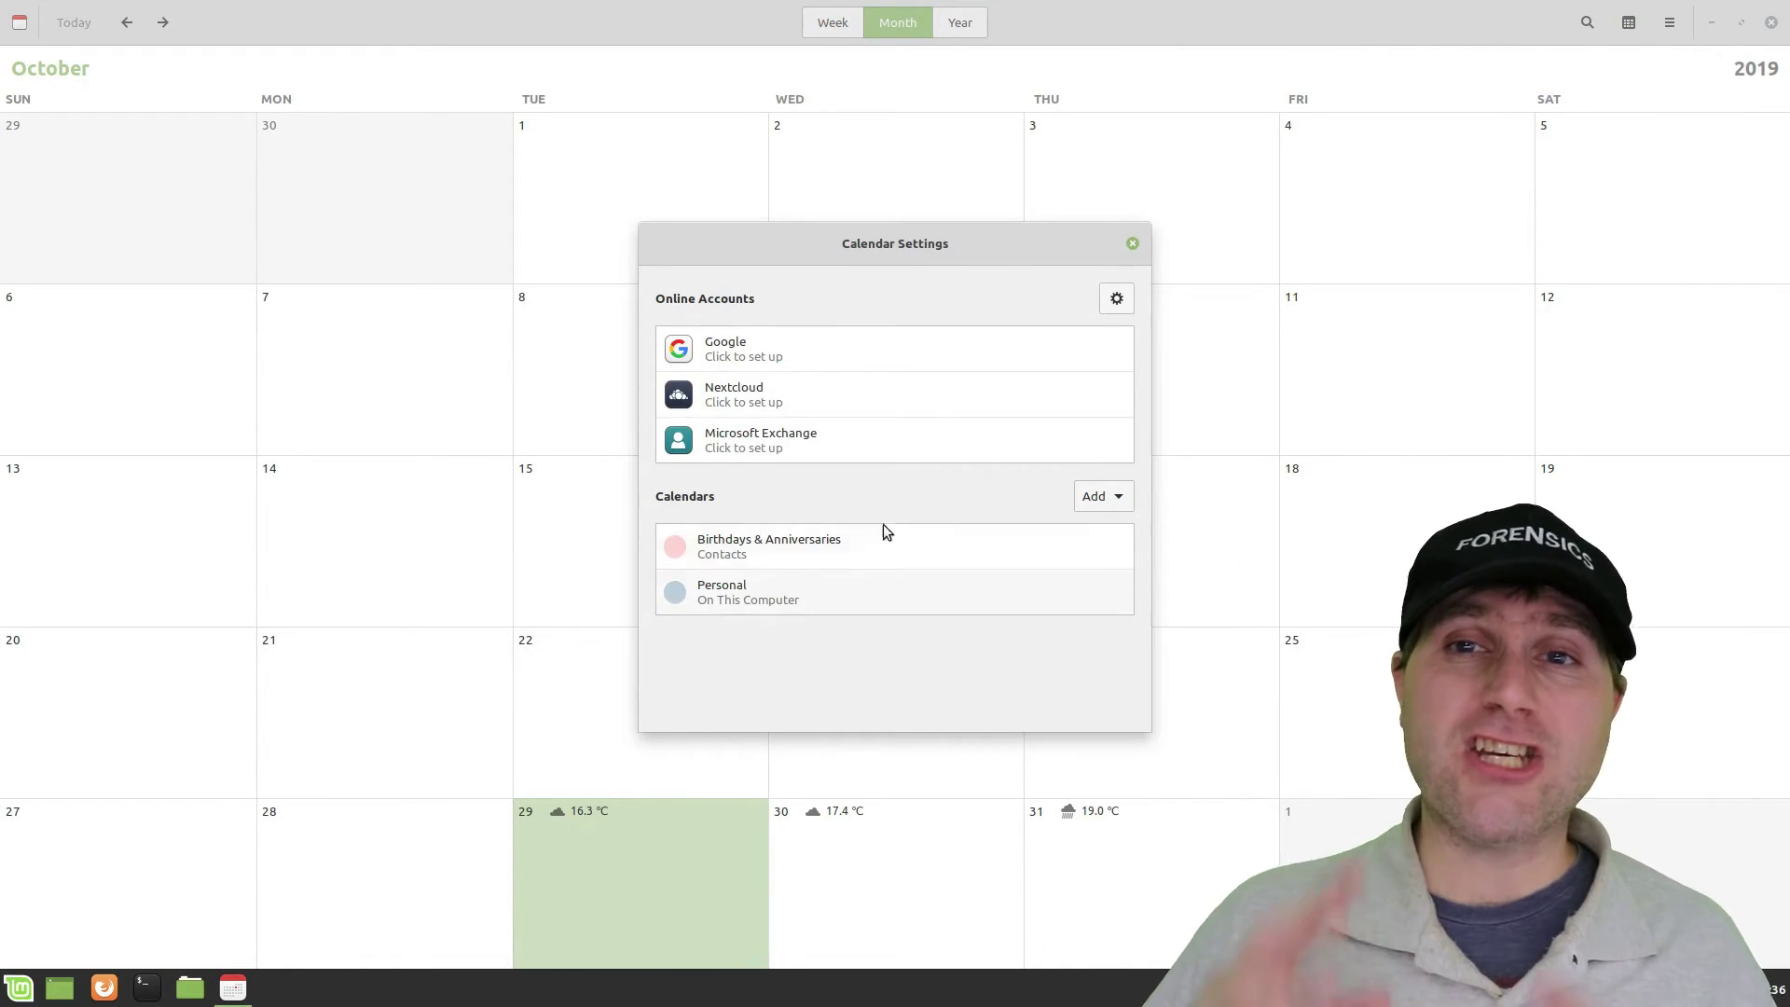
{"action": "left_click", "coordinate": [1143, 241]}
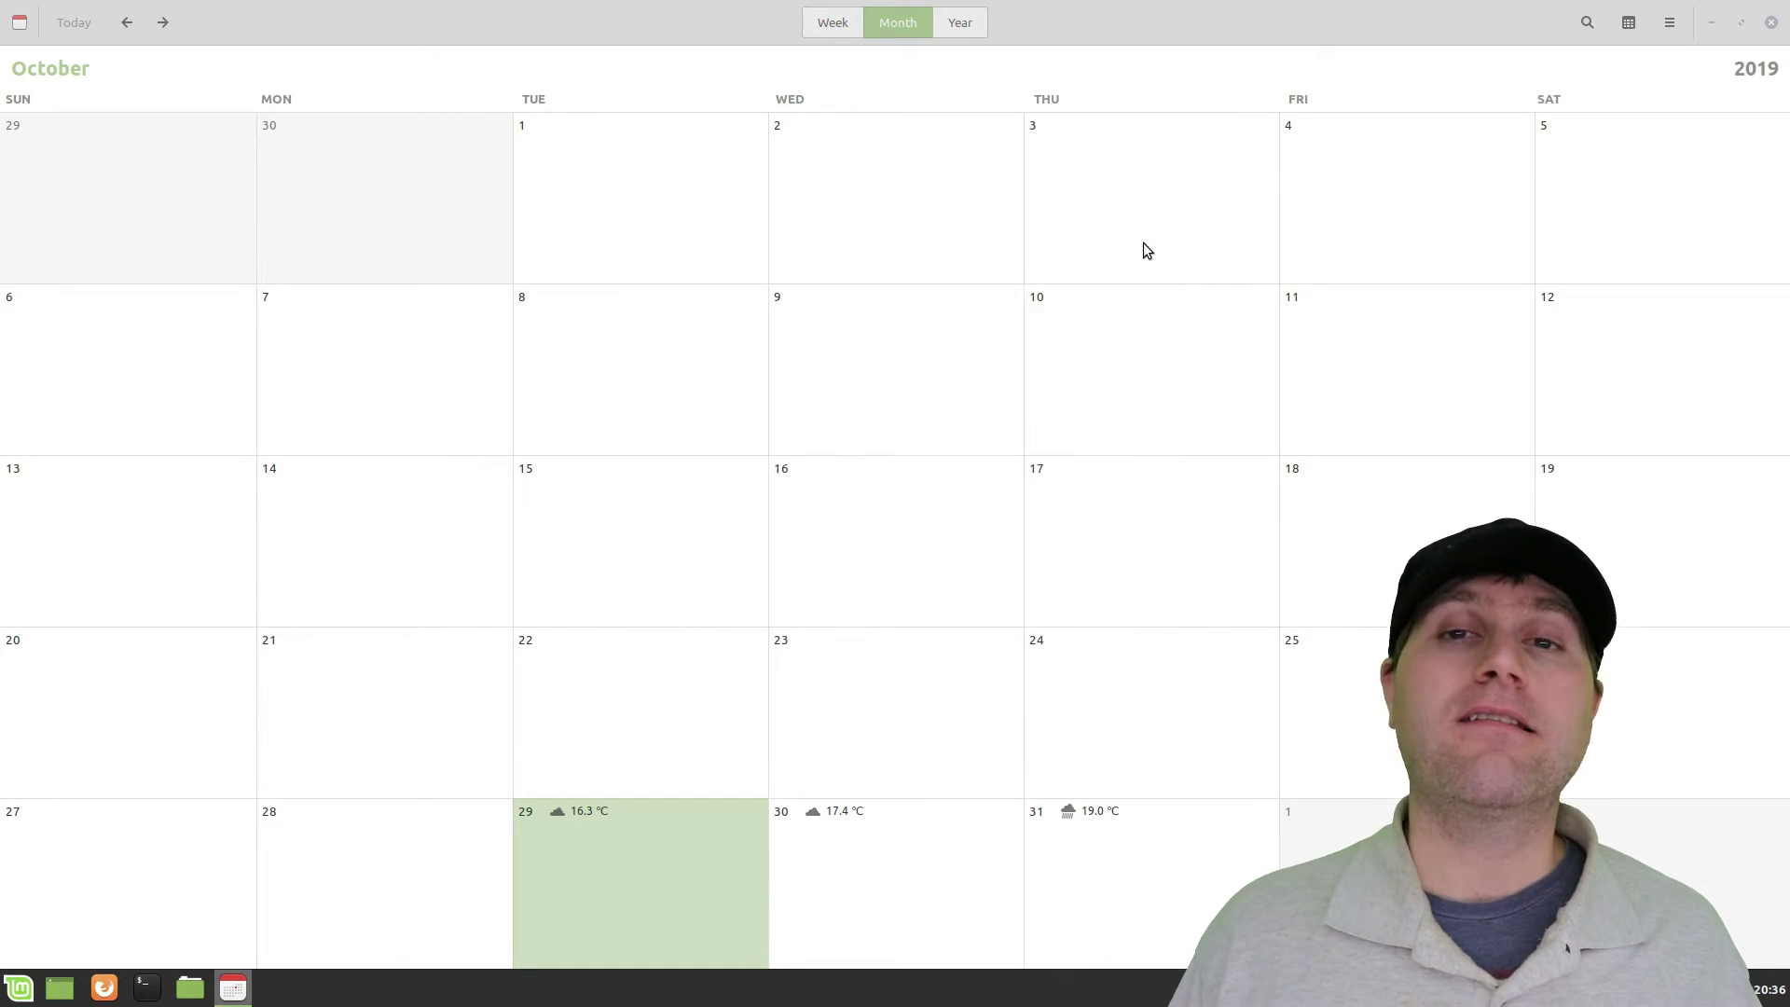
{"action": "left_click", "coordinate": [1770, 24]}
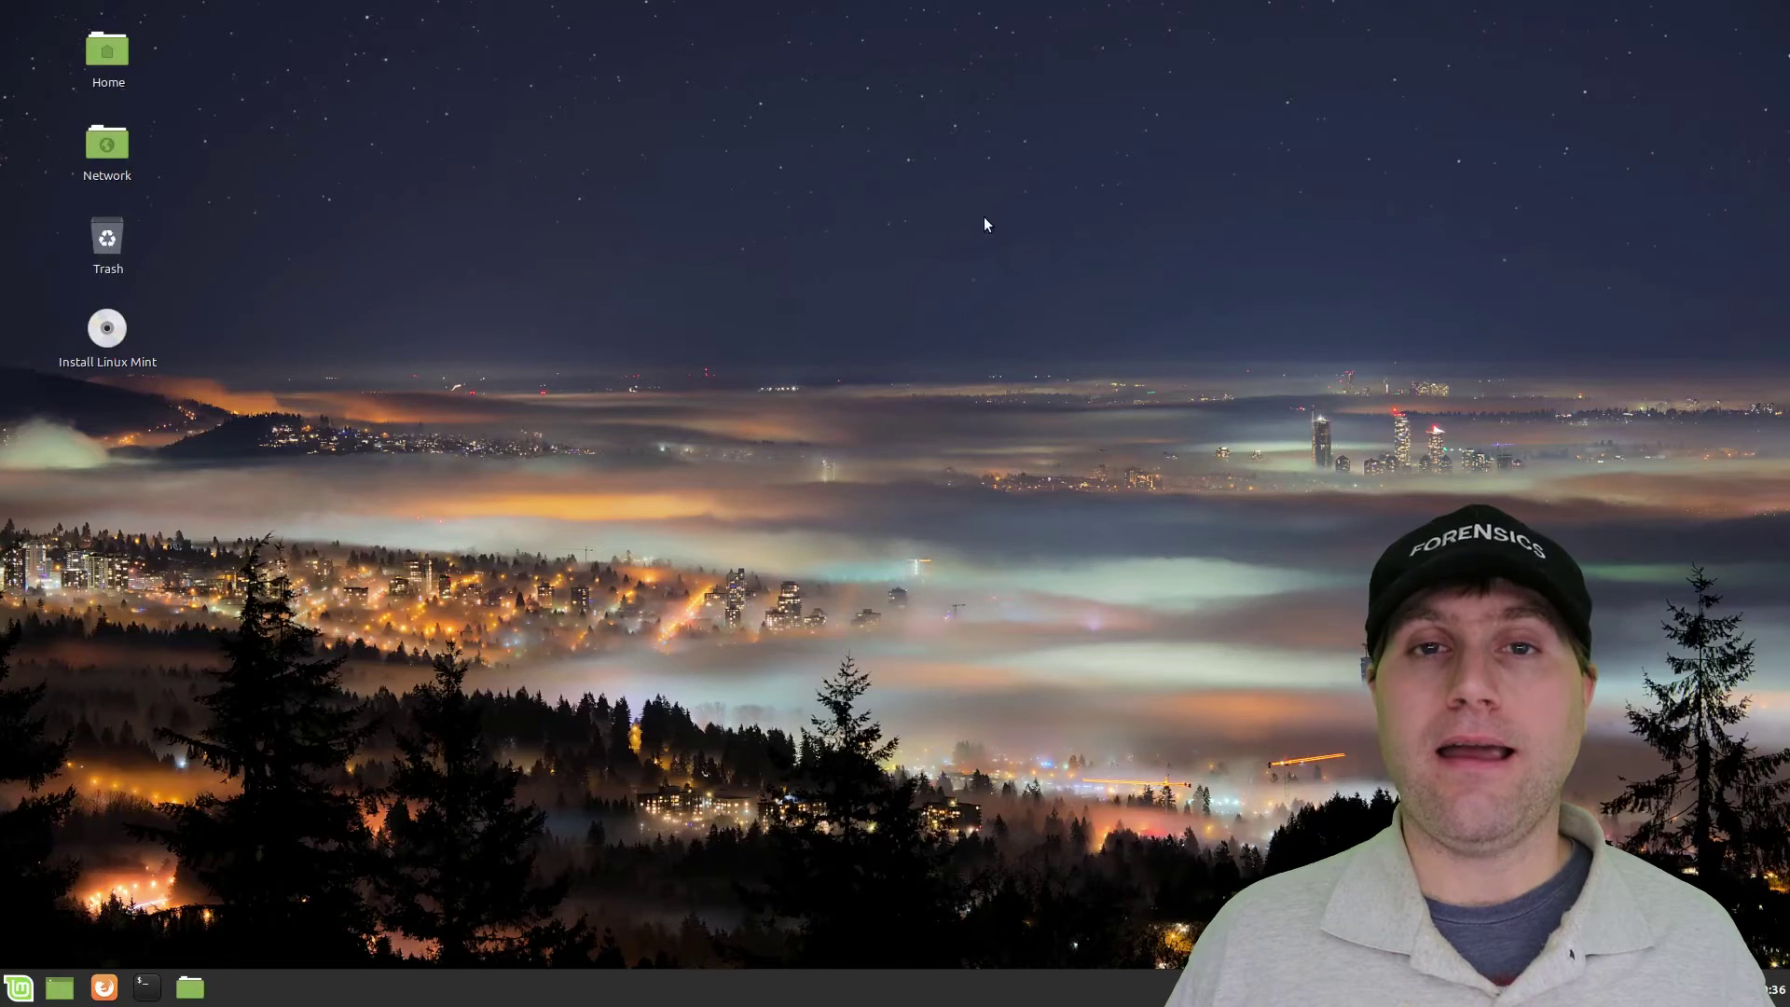
Launch System Settings from the menu favourites, move its window, and open Backgrounds.
{"action": "left_click", "coordinate": [14, 990]}
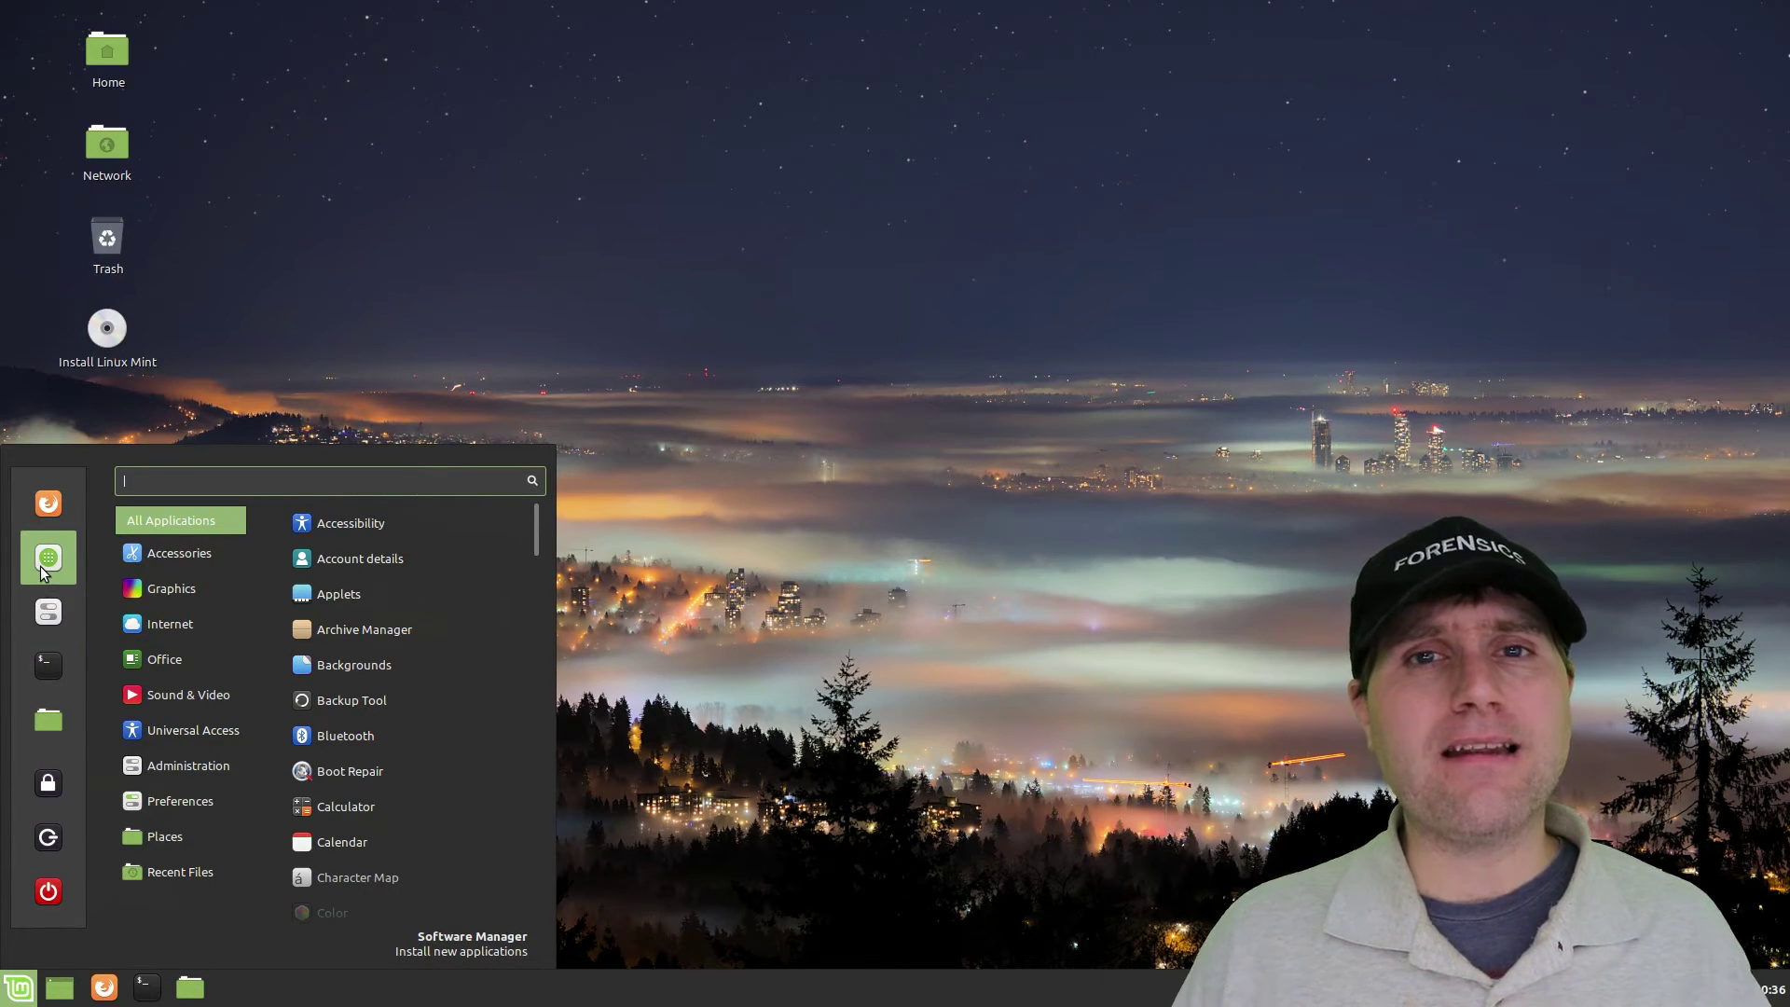
{"action": "left_click", "coordinate": [48, 612]}
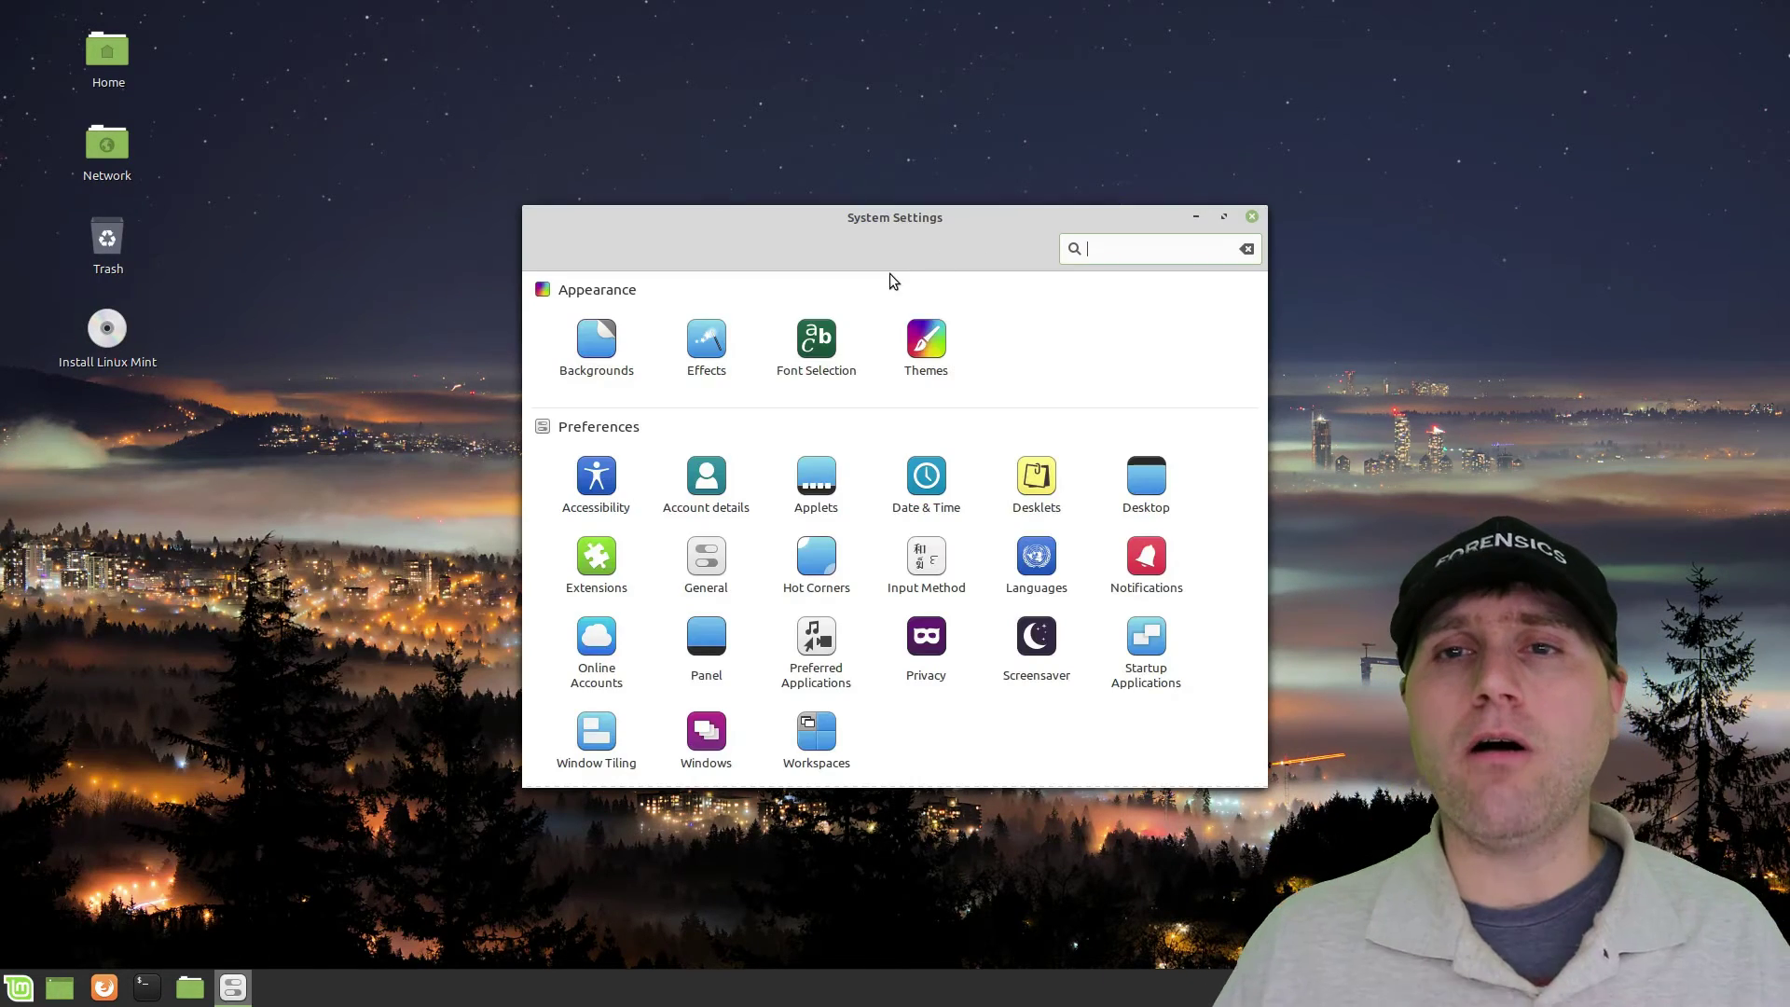
{"action": "left_click_drag", "start_coordinate": [882, 217], "coordinate": [830, 148]}
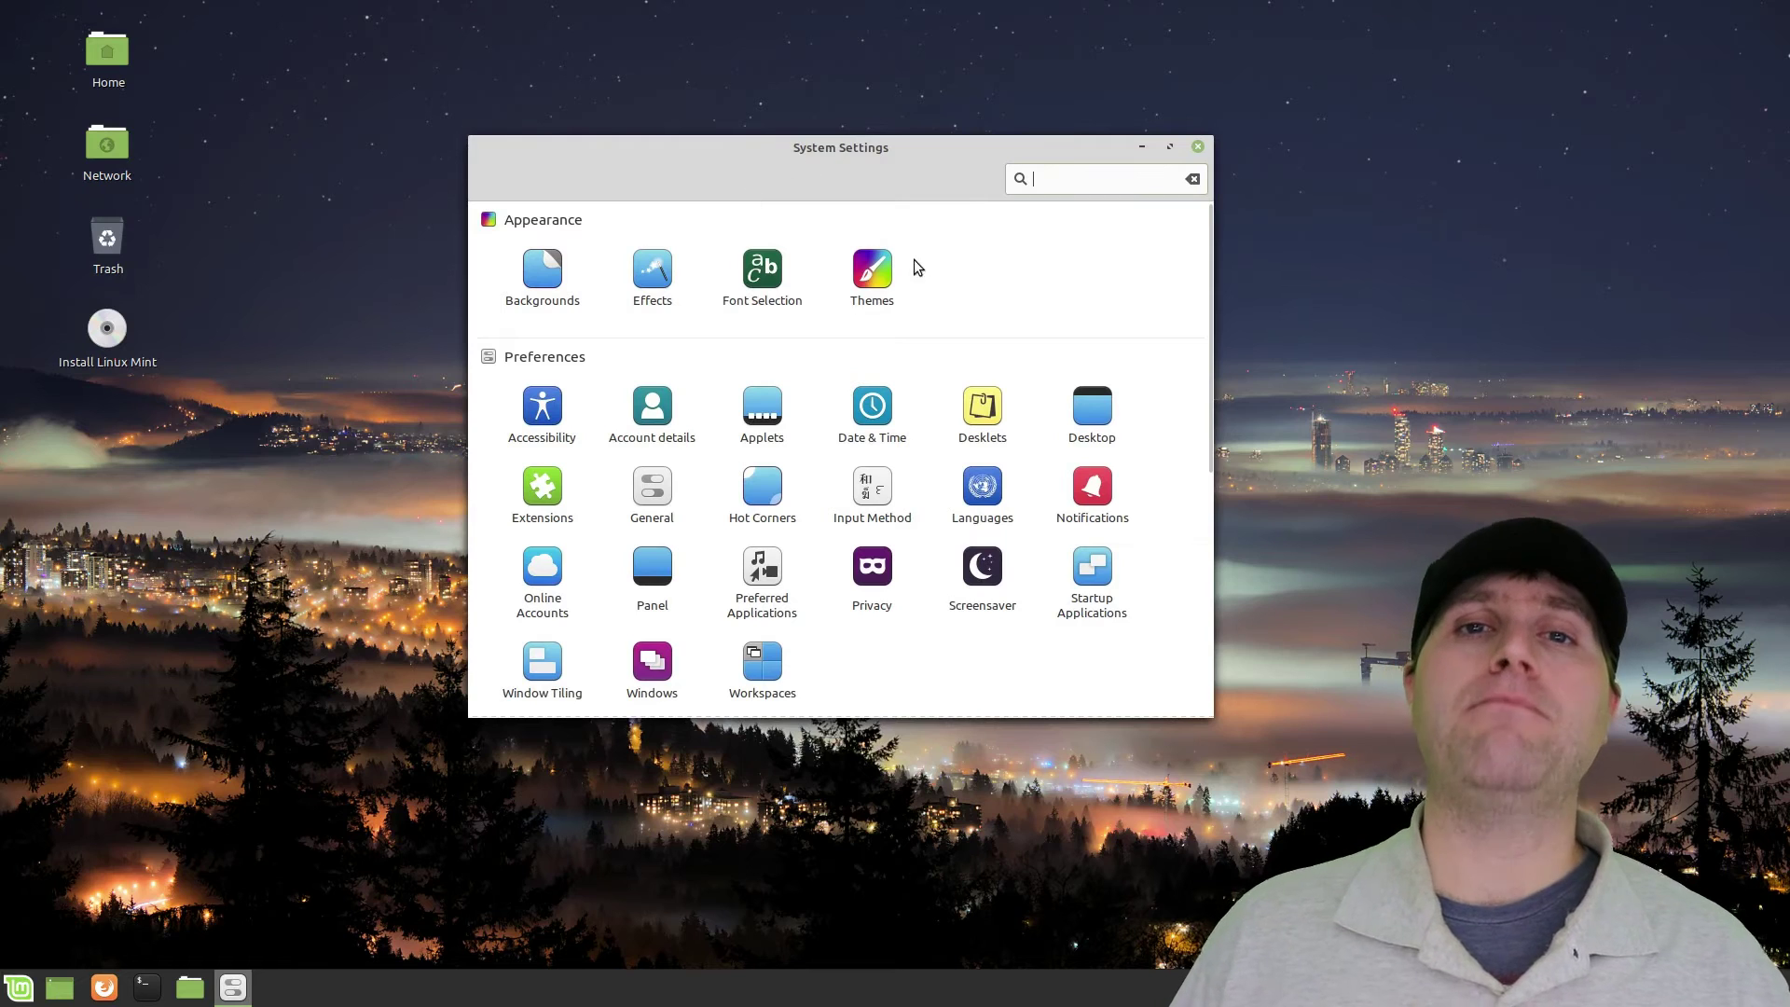
{"action": "left_click", "coordinate": [539, 269]}
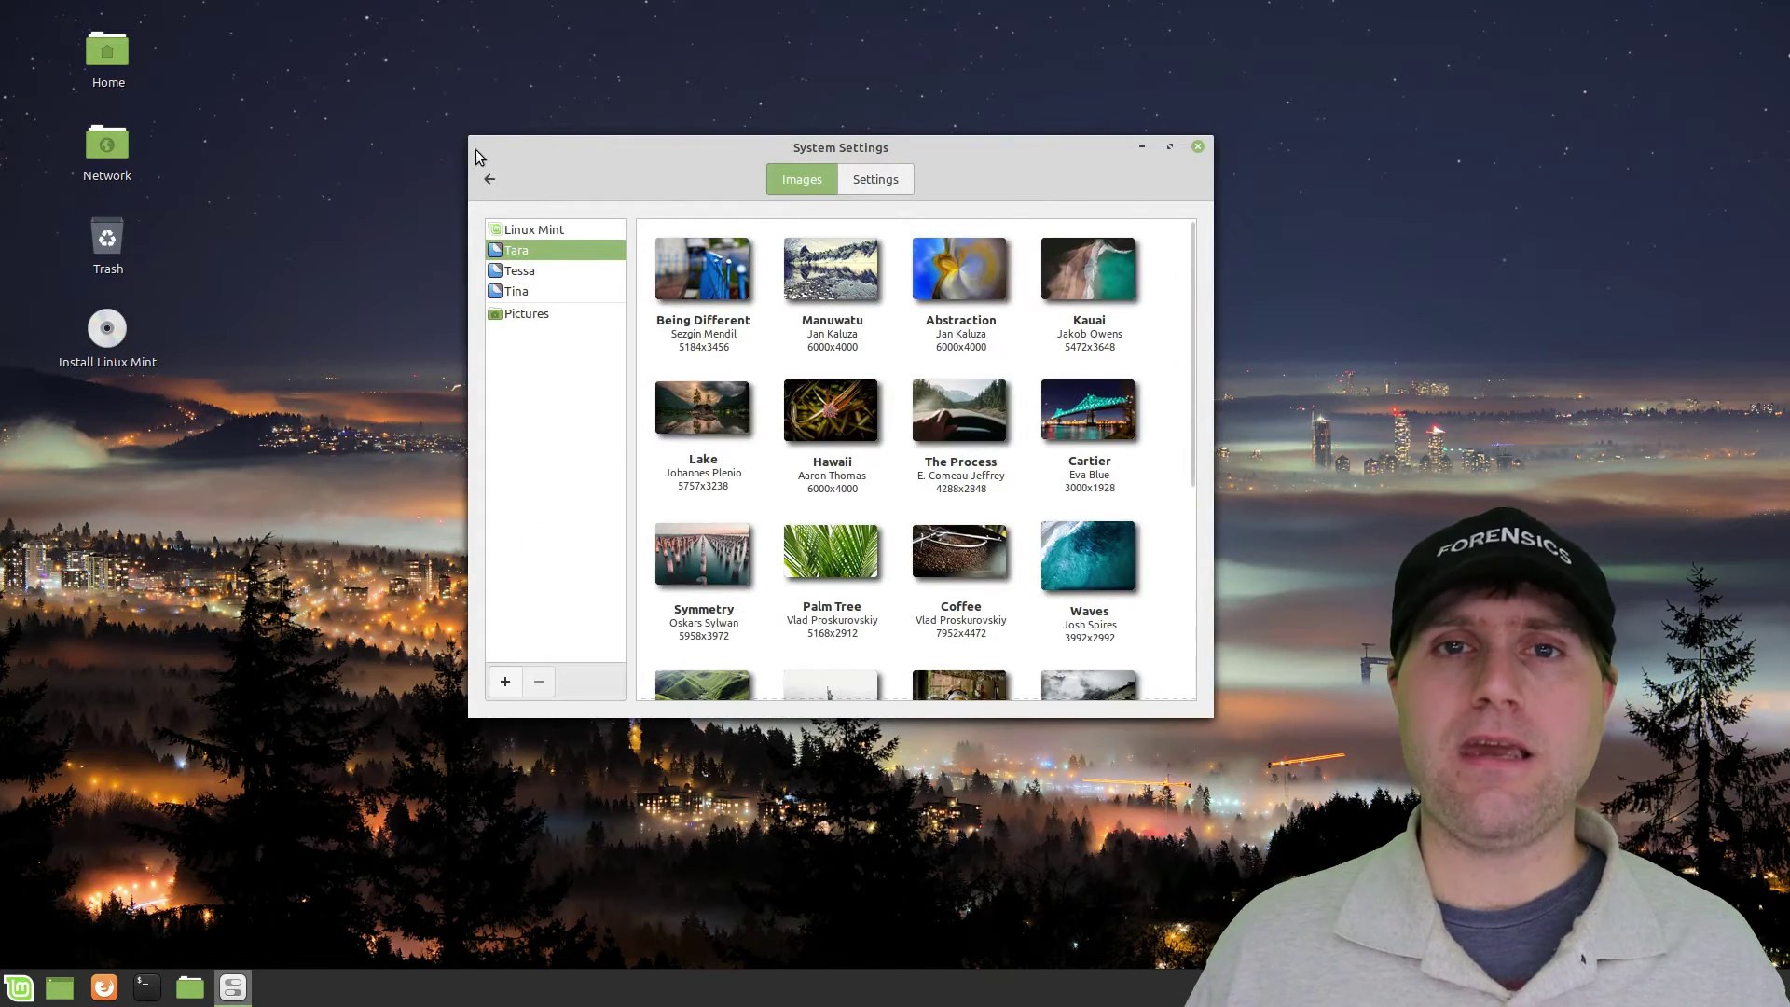
On the Effects page, enable window effects, menu effects with Cinnamon style, and scrollbox fade.
{"action": "left_click", "coordinate": [489, 179]}
{"action": "left_click", "coordinate": [641, 268]}
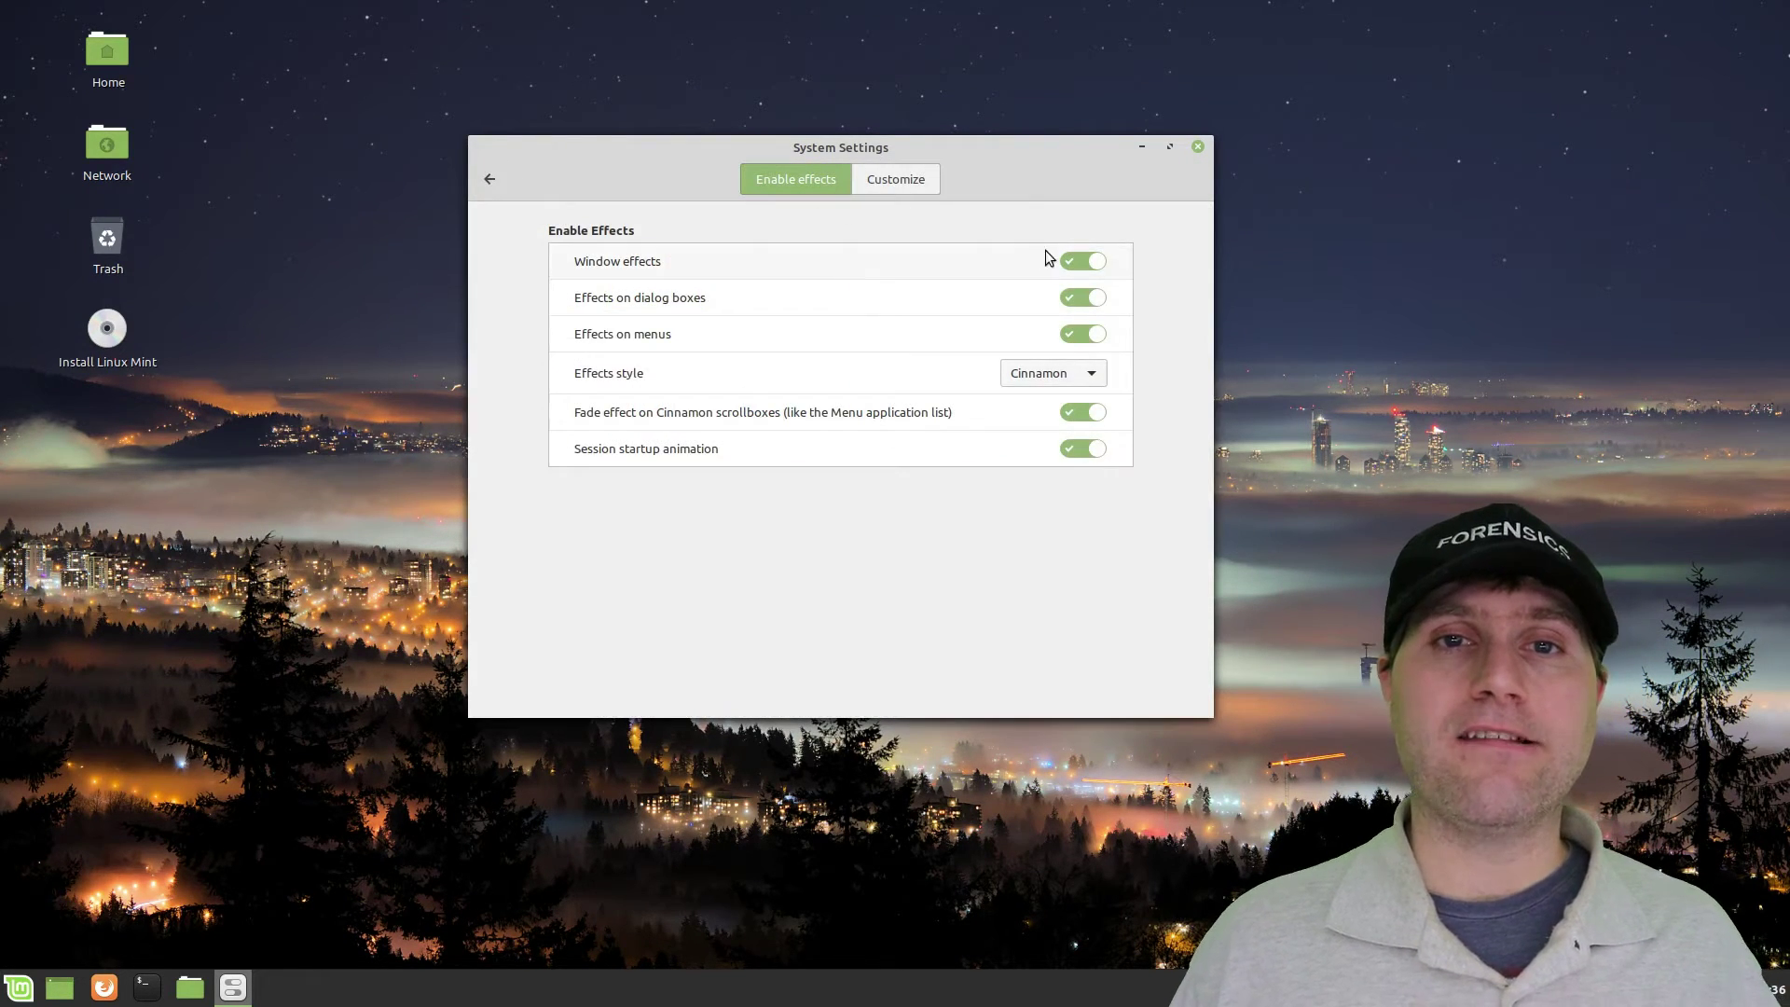
{"action": "left_click", "coordinate": [1070, 261]}
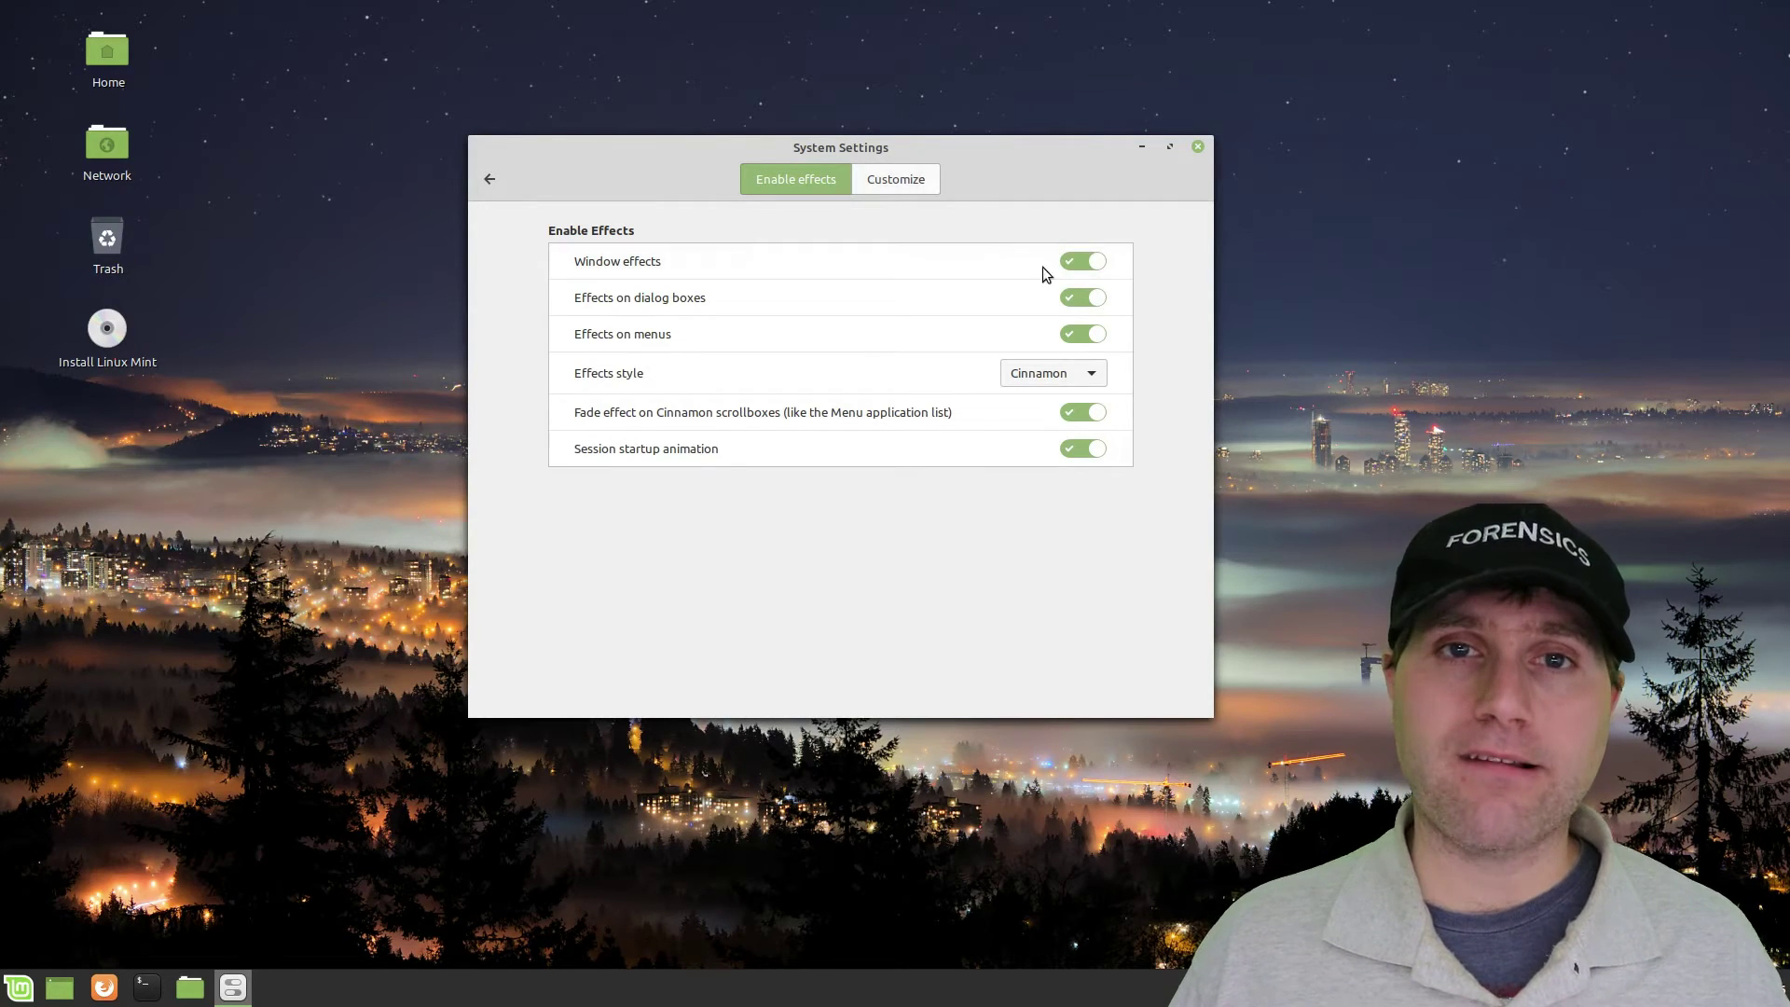
{"action": "left_click", "coordinate": [1079, 338]}
{"action": "left_click", "coordinate": [1076, 374]}
{"action": "left_click", "coordinate": [1076, 376]}
{"action": "left_click", "coordinate": [1079, 413]}
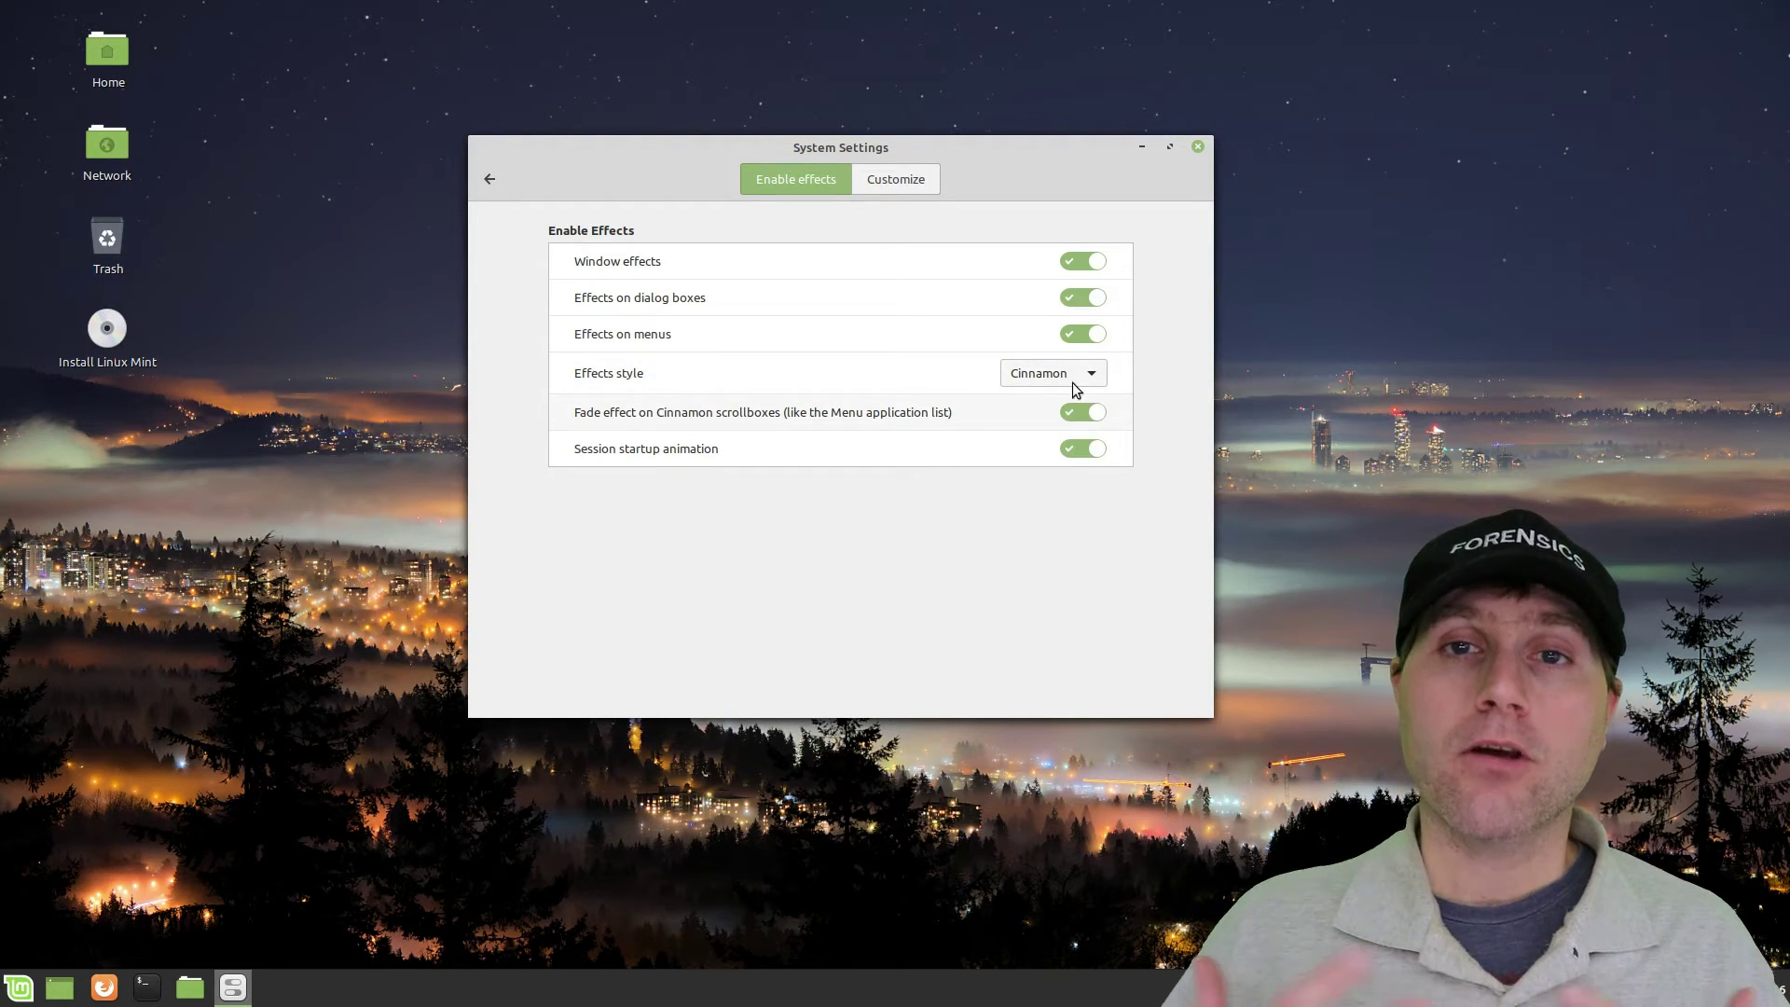
Enable custom animation settings, preview them by minimizing and restoring, then switch customisation off.
{"action": "left_click", "coordinate": [923, 180]}
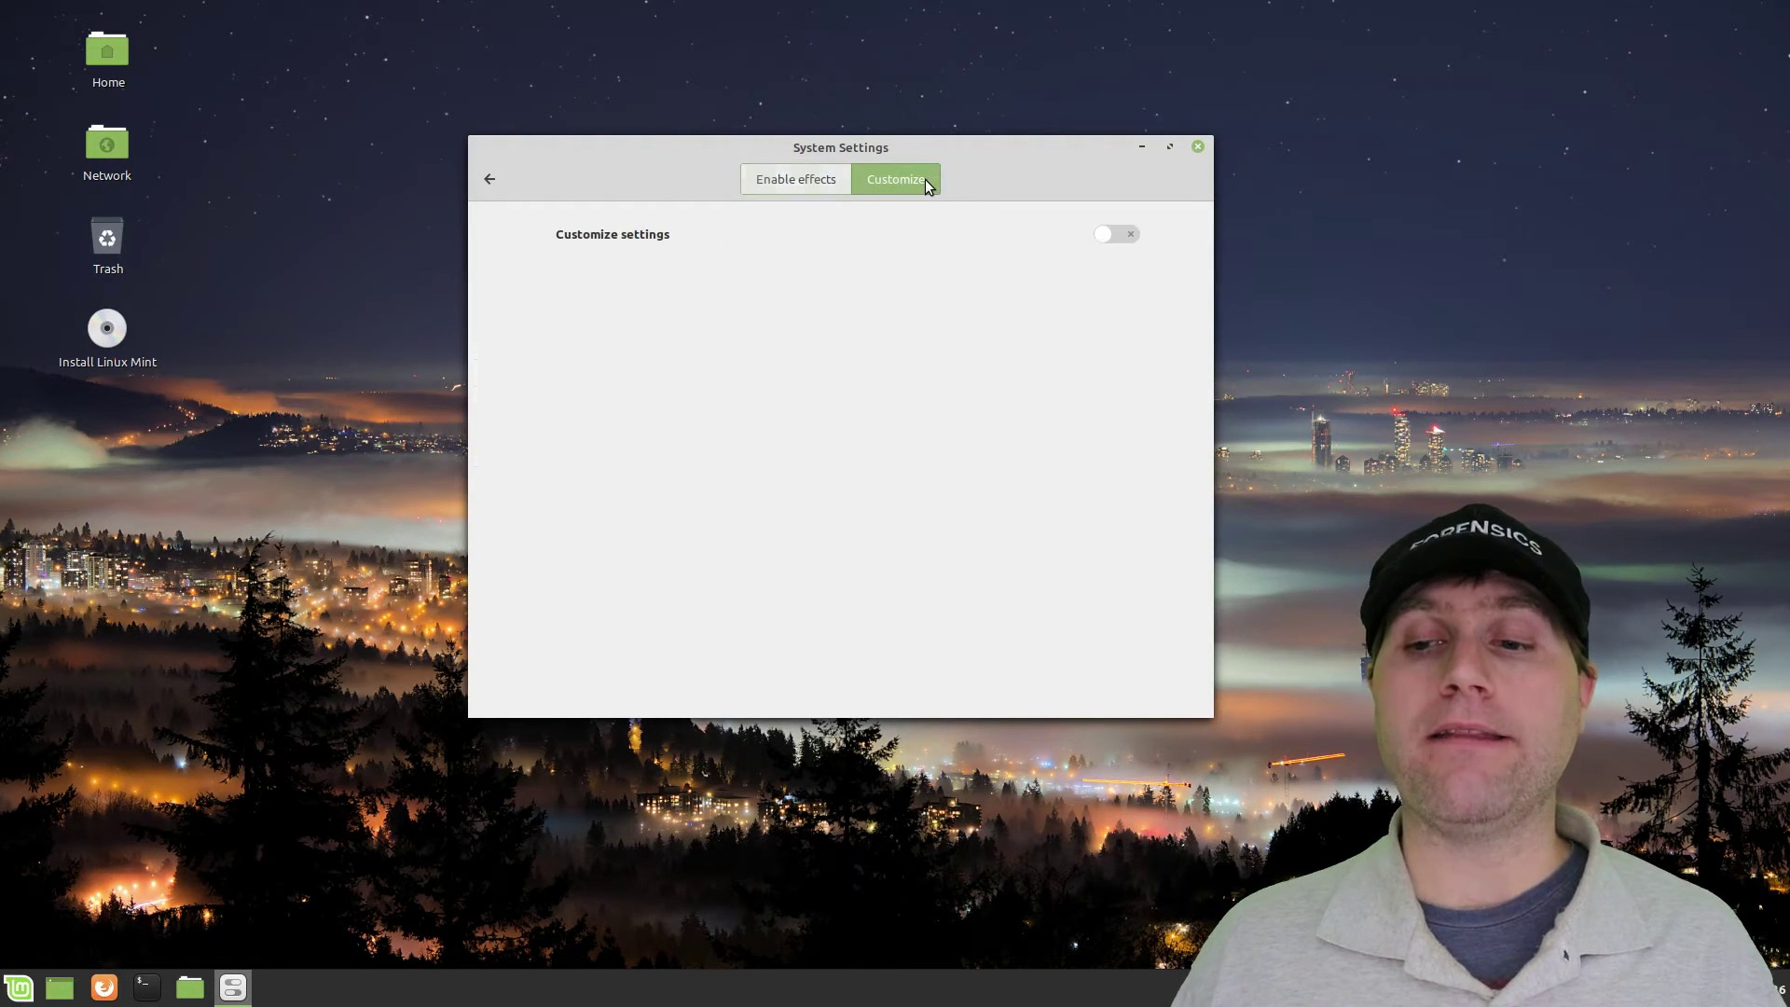
{"action": "left_click", "coordinate": [1107, 233]}
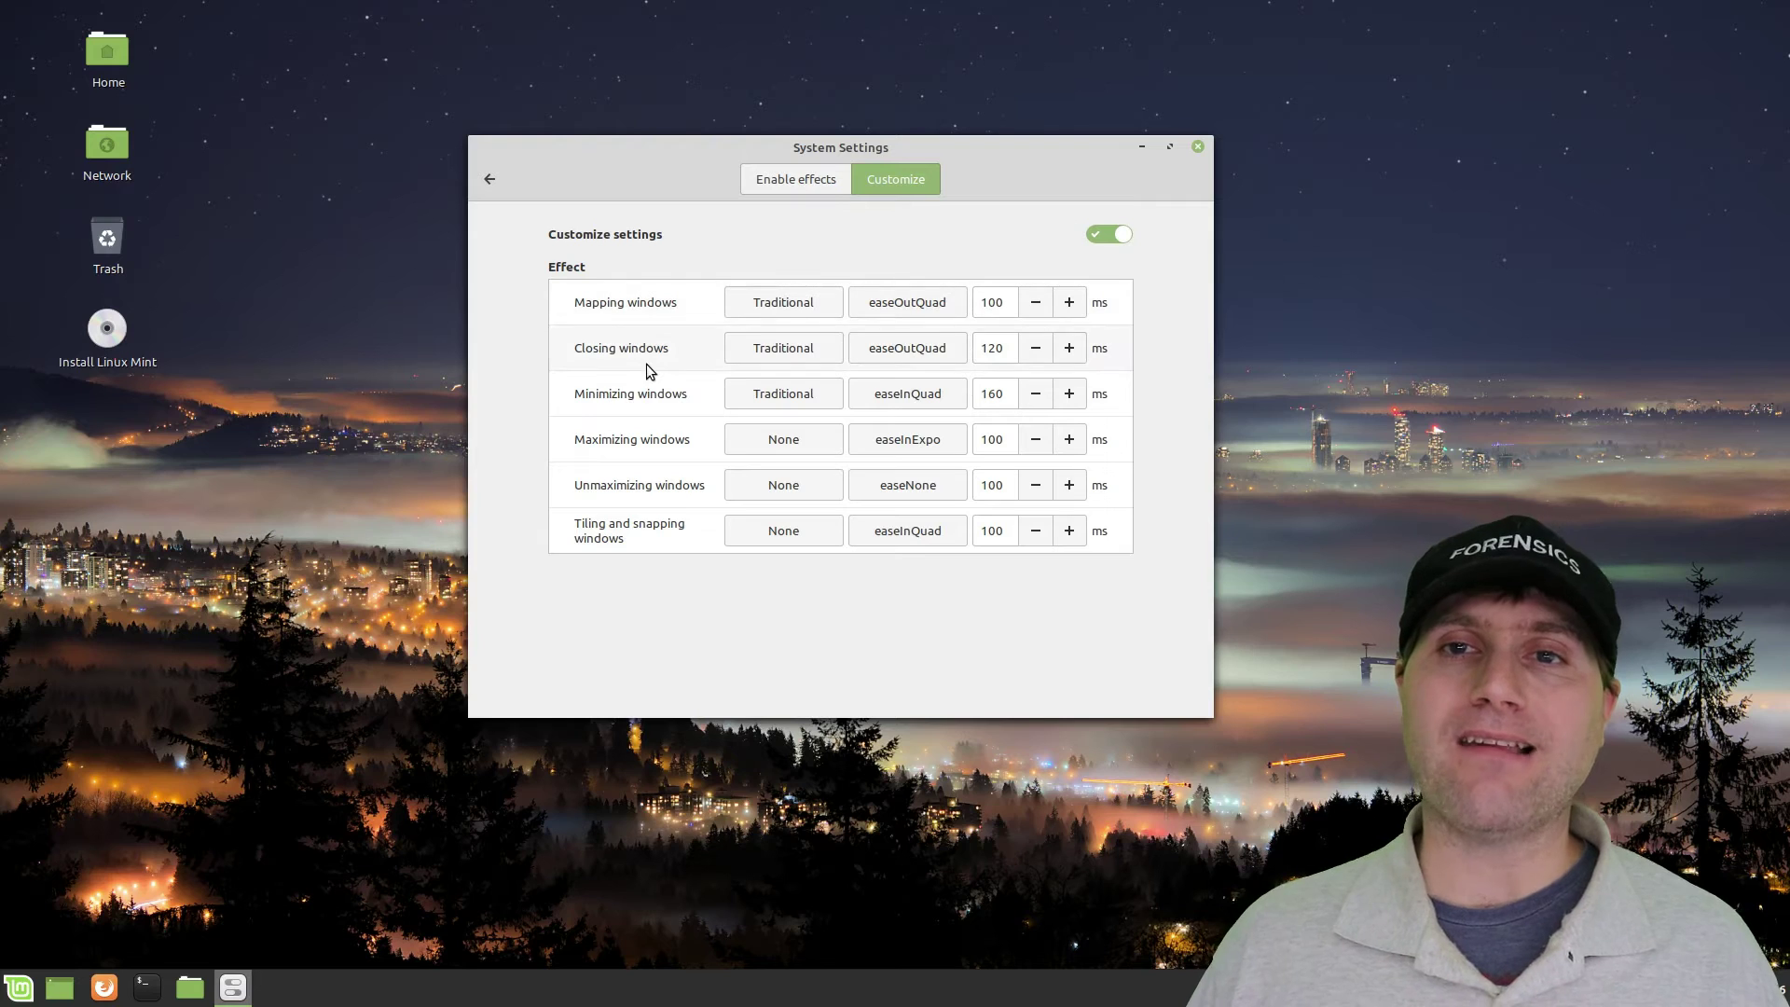
{"action": "left_click", "coordinate": [1138, 149]}
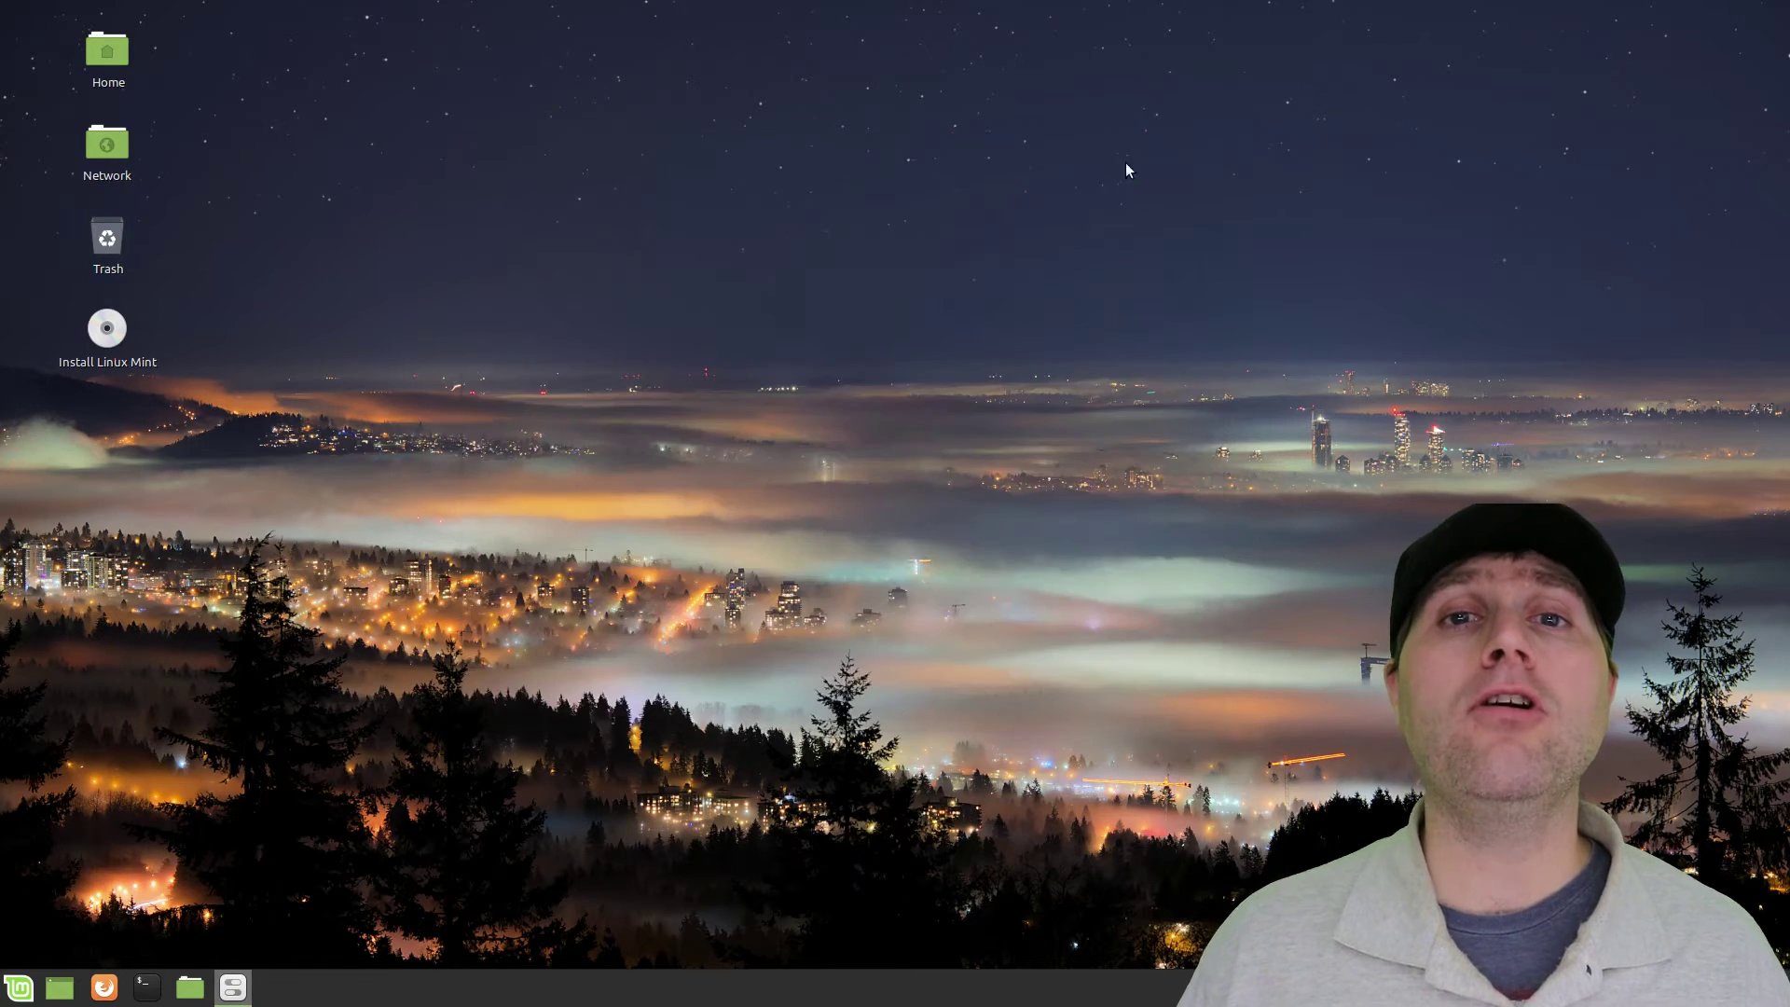
{"action": "left_click", "coordinate": [233, 986]}
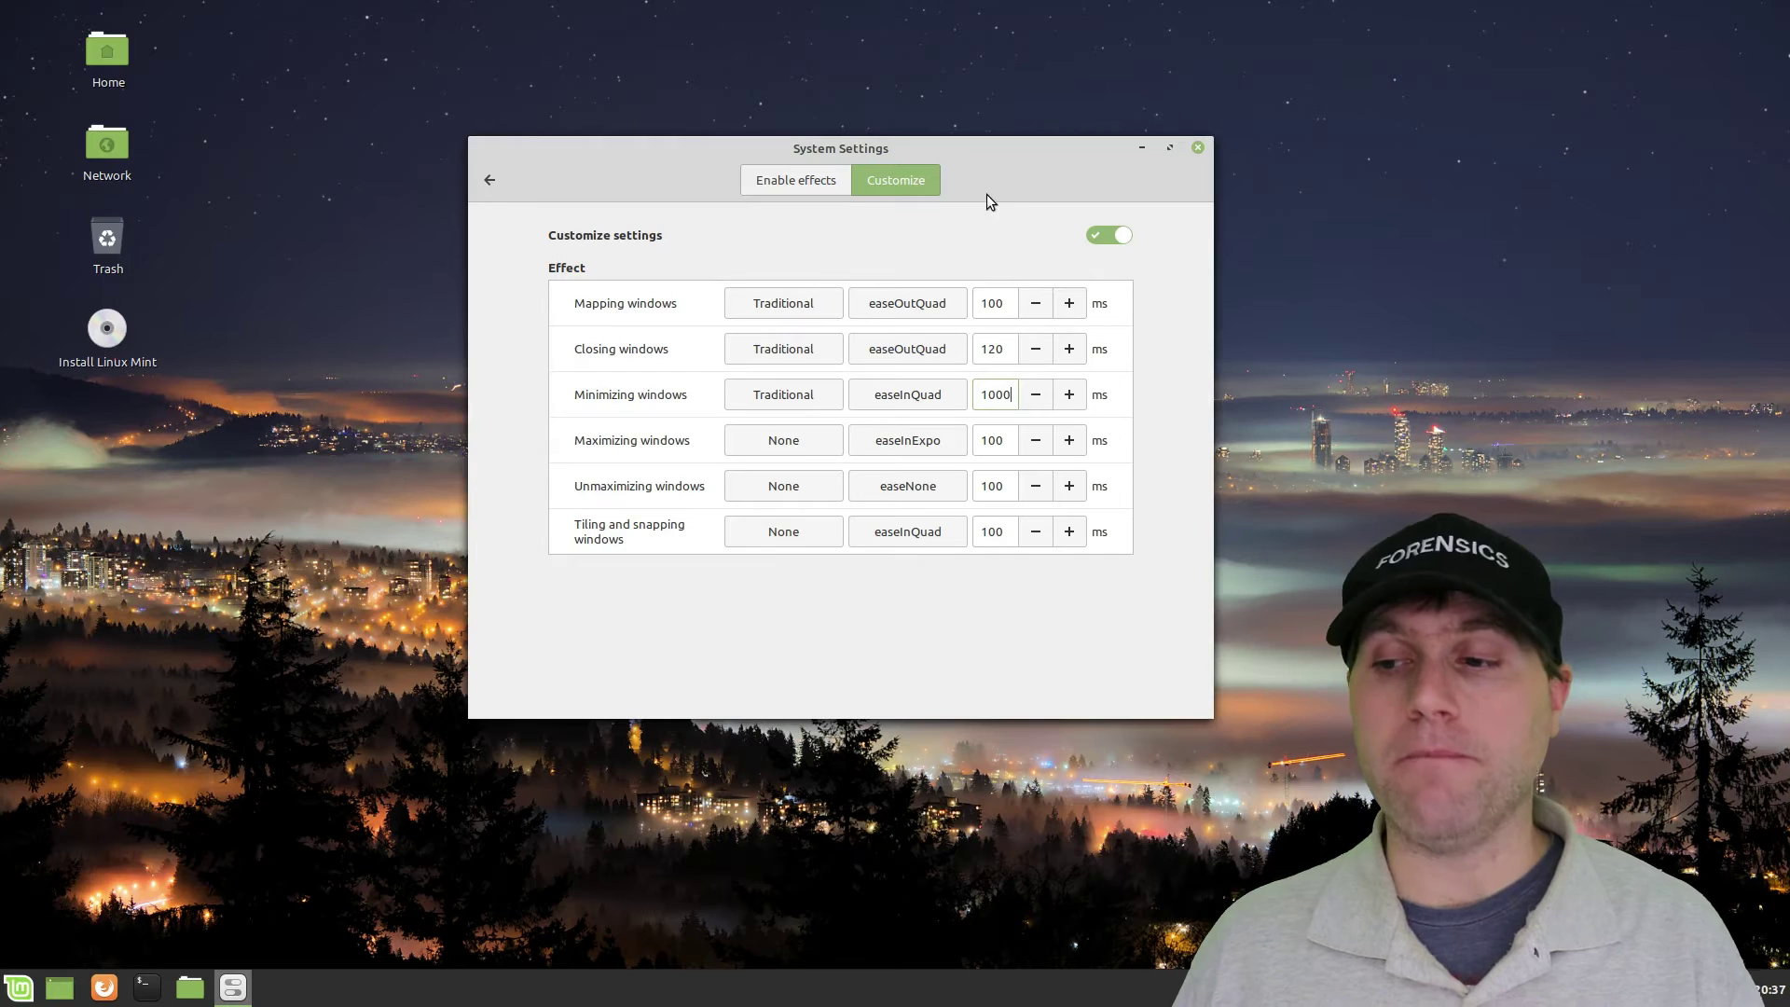
{"action": "left_click", "coordinate": [1142, 147]}
{"action": "left_click", "coordinate": [228, 993]}
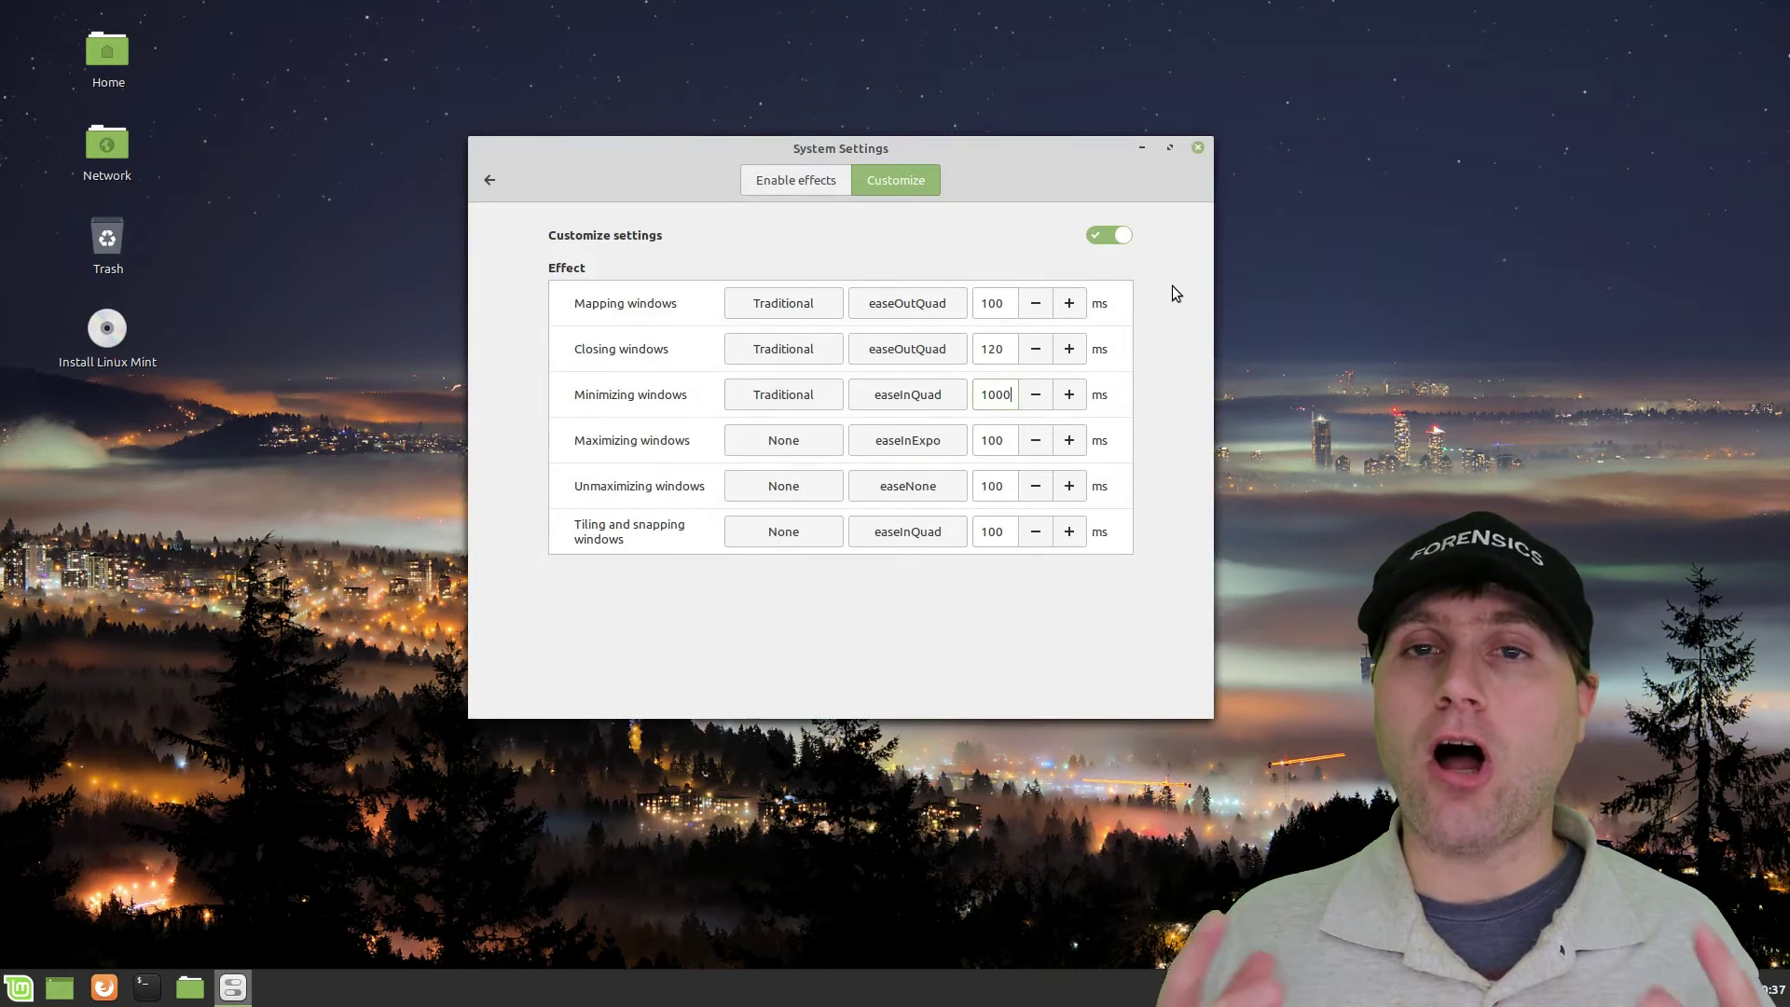
{"action": "left_click", "coordinate": [1123, 239]}
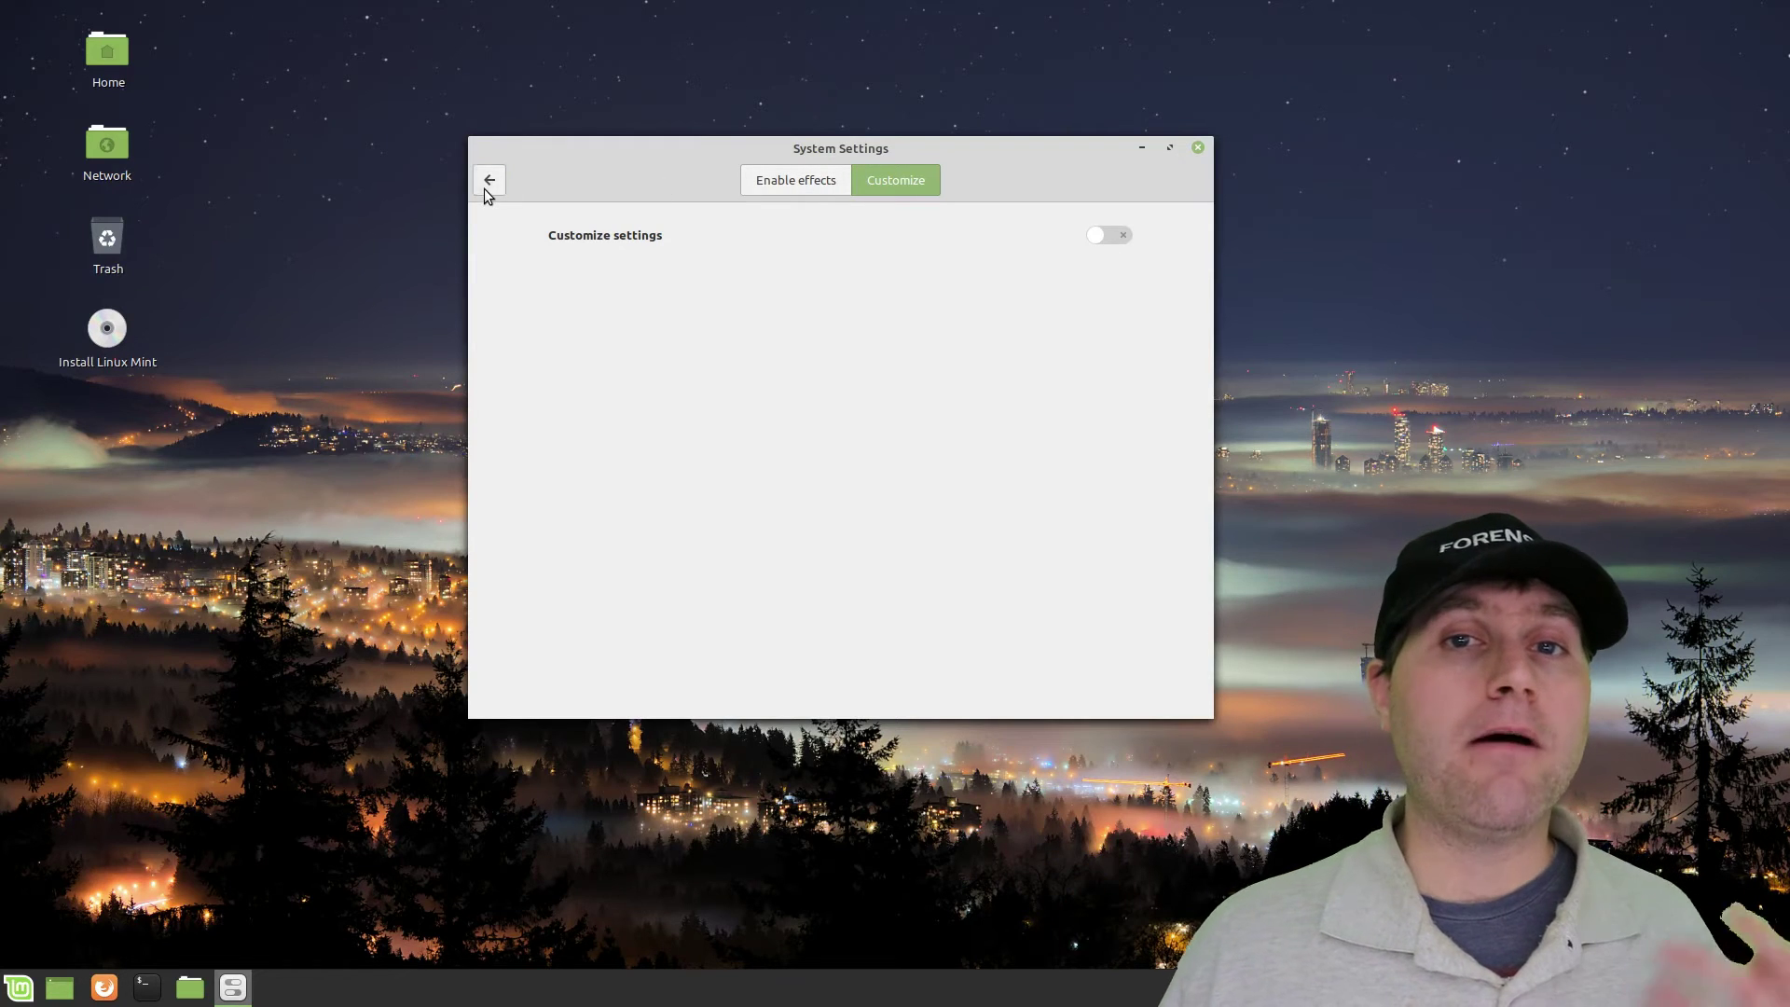
{"action": "left_click", "coordinate": [485, 184]}
Glance at Font Selection, then in Themes try Mint-Y and Mint-X borders before settling on Mint-Y-Dark.
{"action": "left_click", "coordinate": [760, 296]}
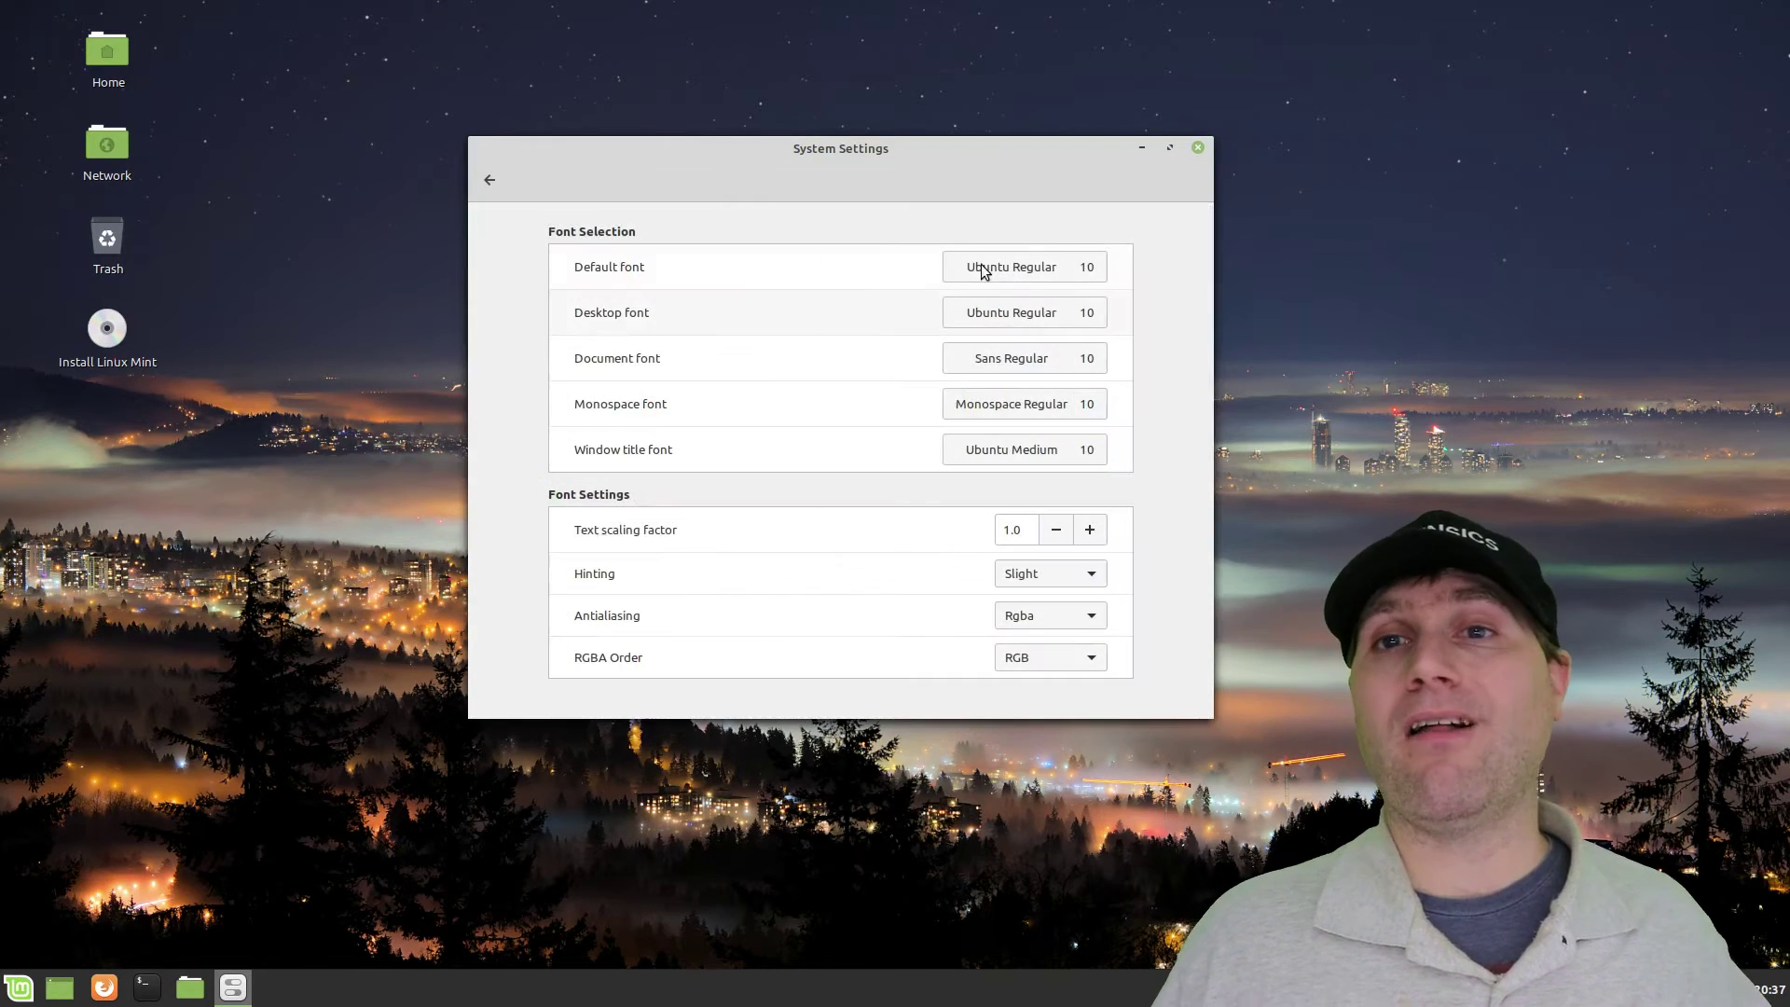
{"action": "left_click", "coordinate": [494, 181]}
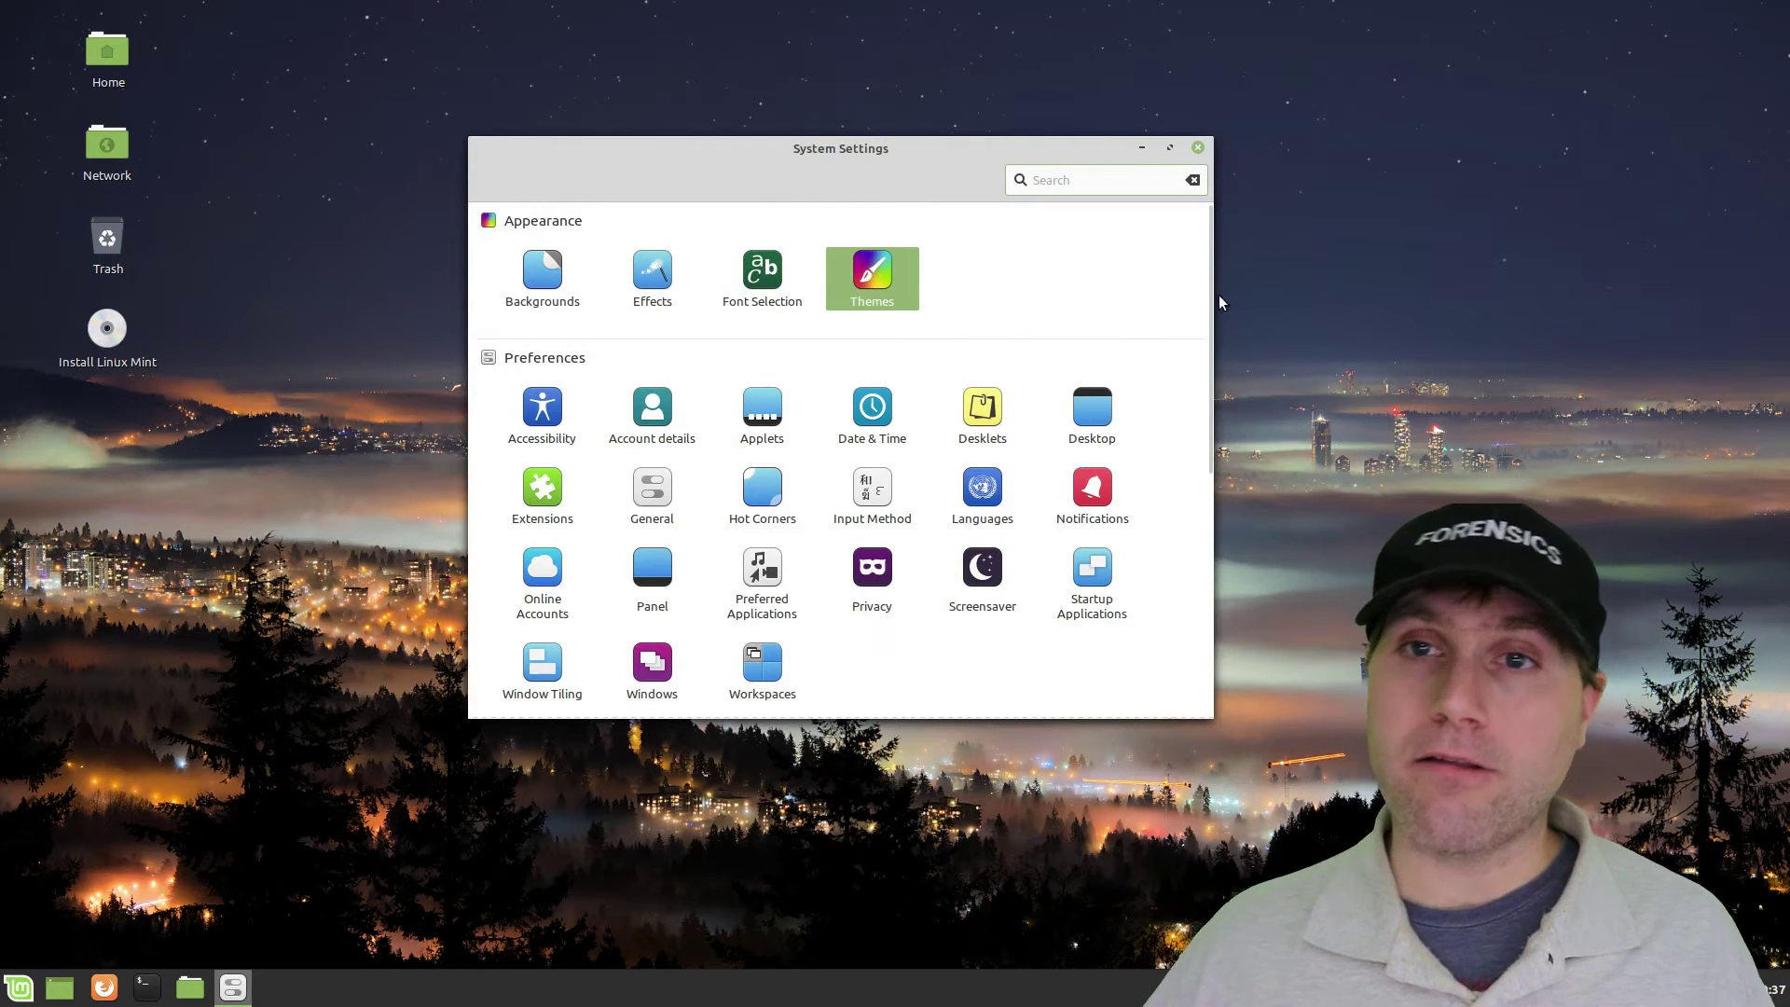
{"action": "left_click", "coordinate": [872, 278]}
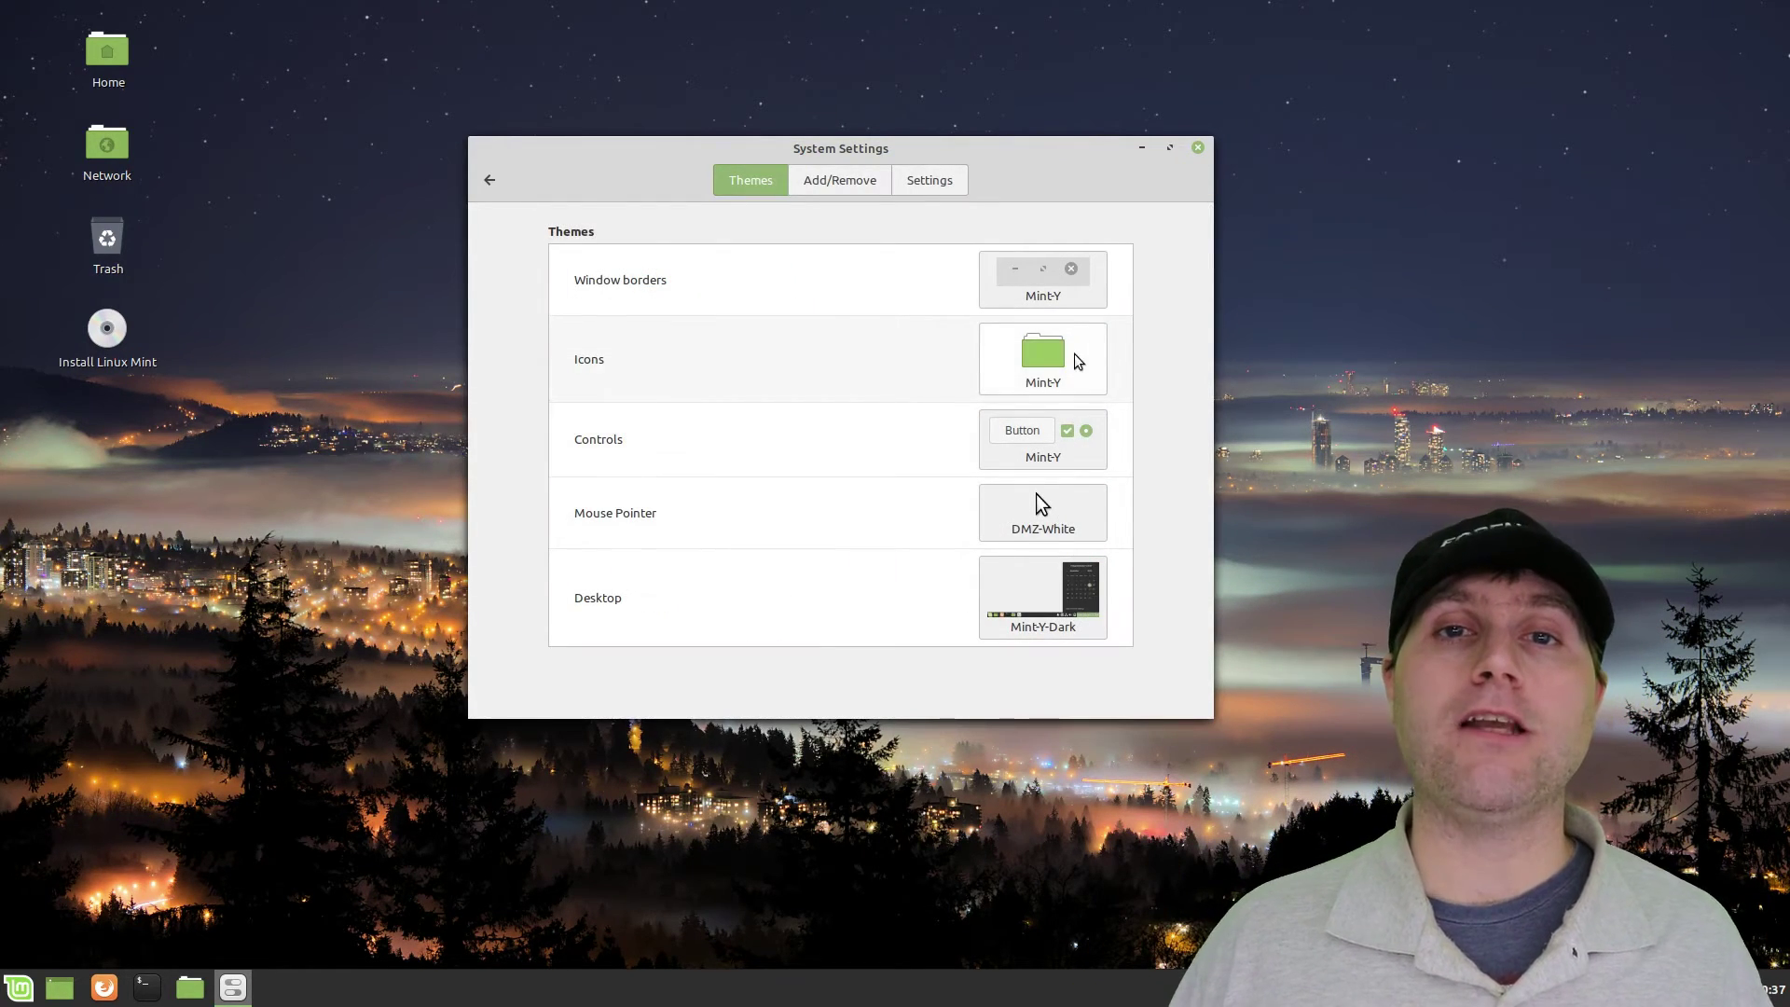
{"action": "left_click", "coordinate": [1092, 296]}
{"action": "left_click", "coordinate": [1364, 259]}
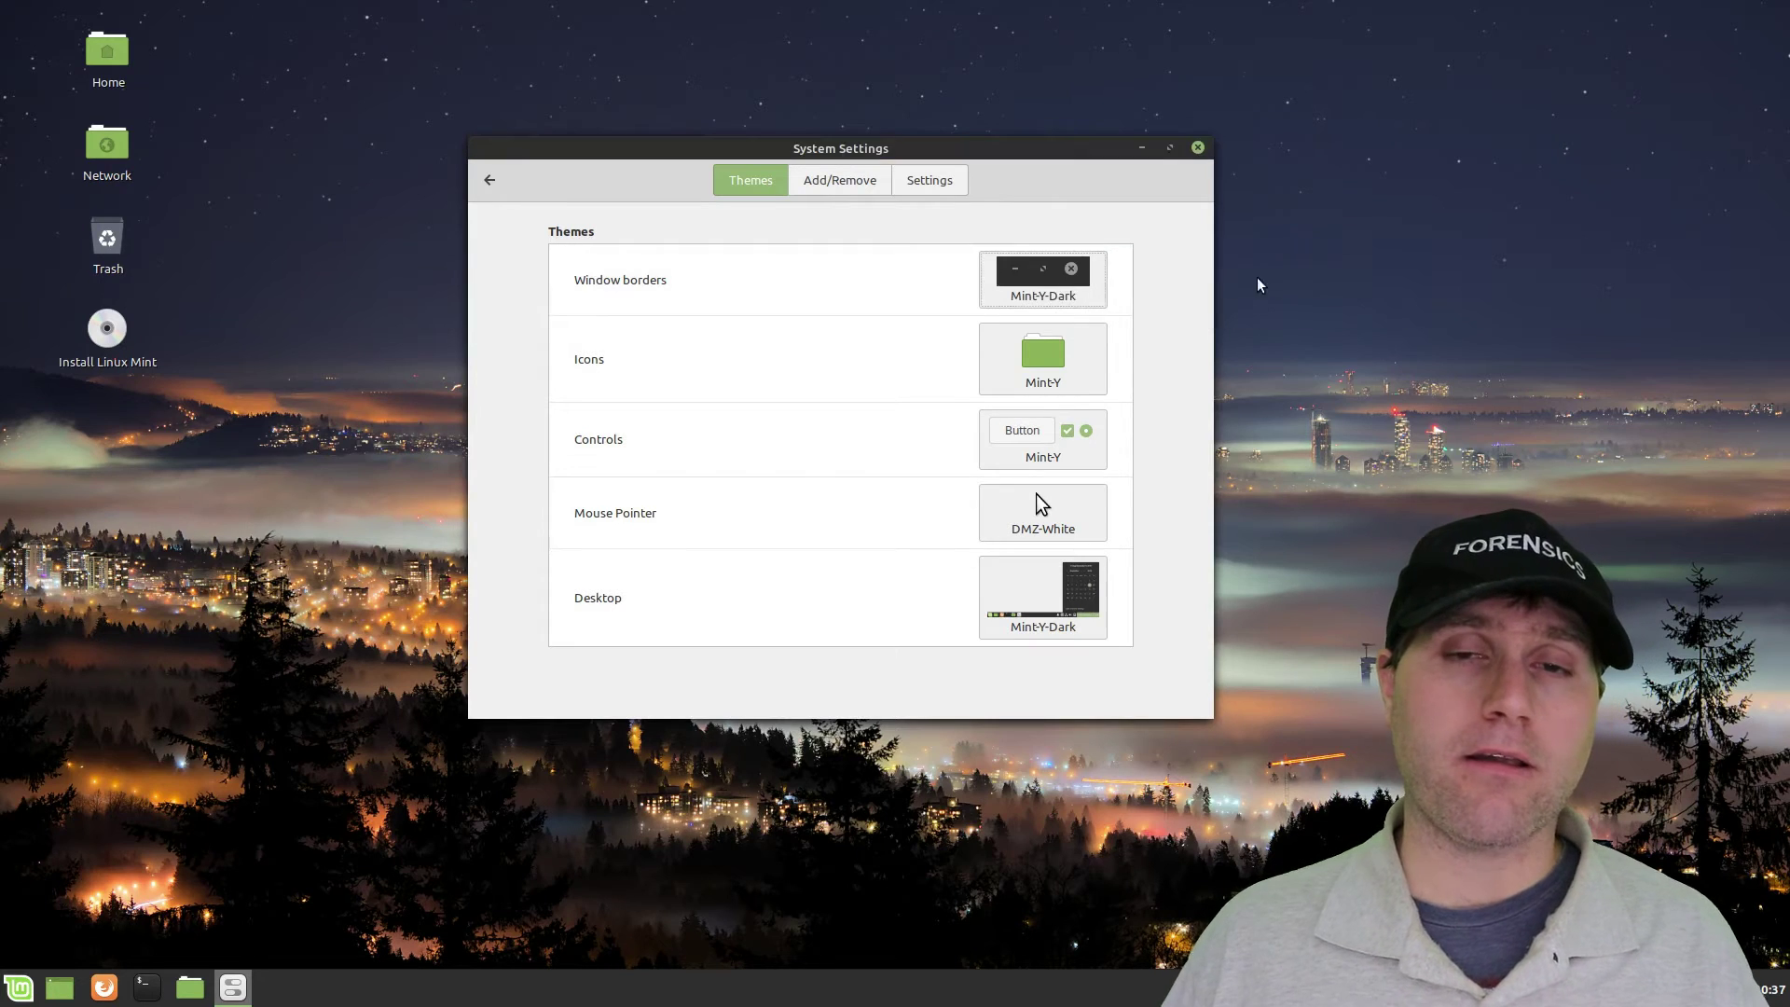
{"action": "left_click", "coordinate": [1080, 285]}
{"action": "left_click", "coordinate": [1262, 279]}
{"action": "left_click", "coordinate": [1093, 293]}
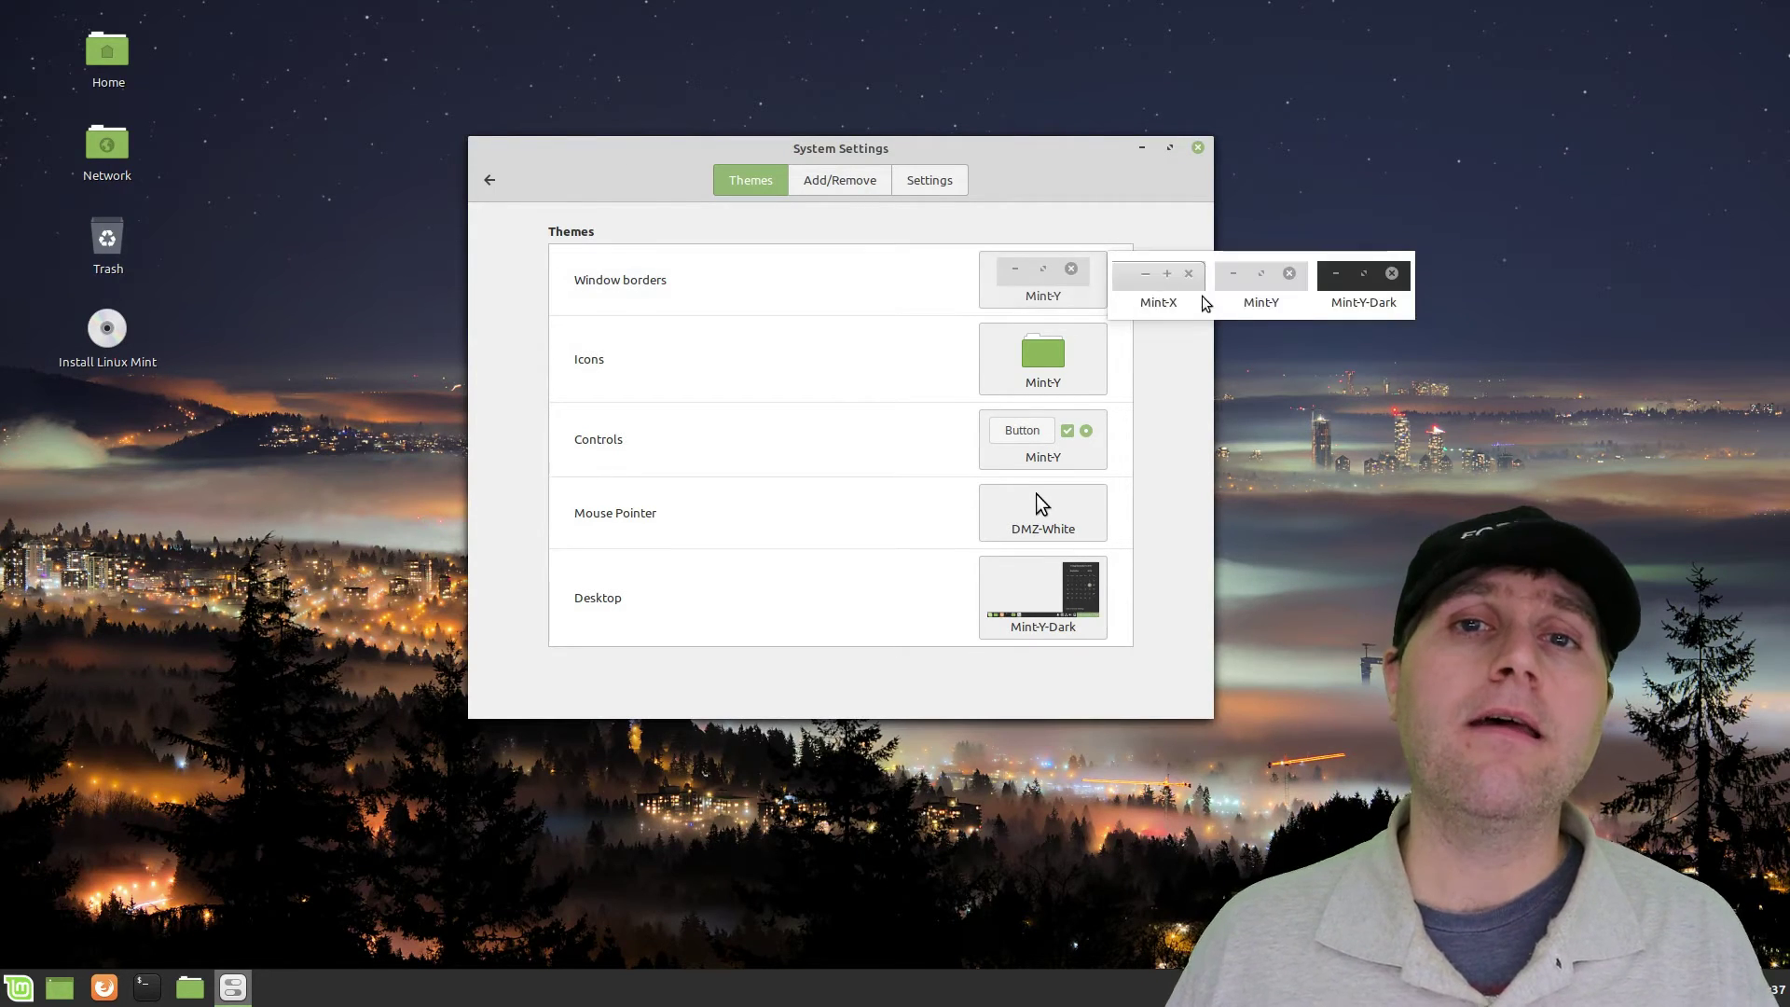
{"action": "left_click", "coordinate": [1182, 298]}
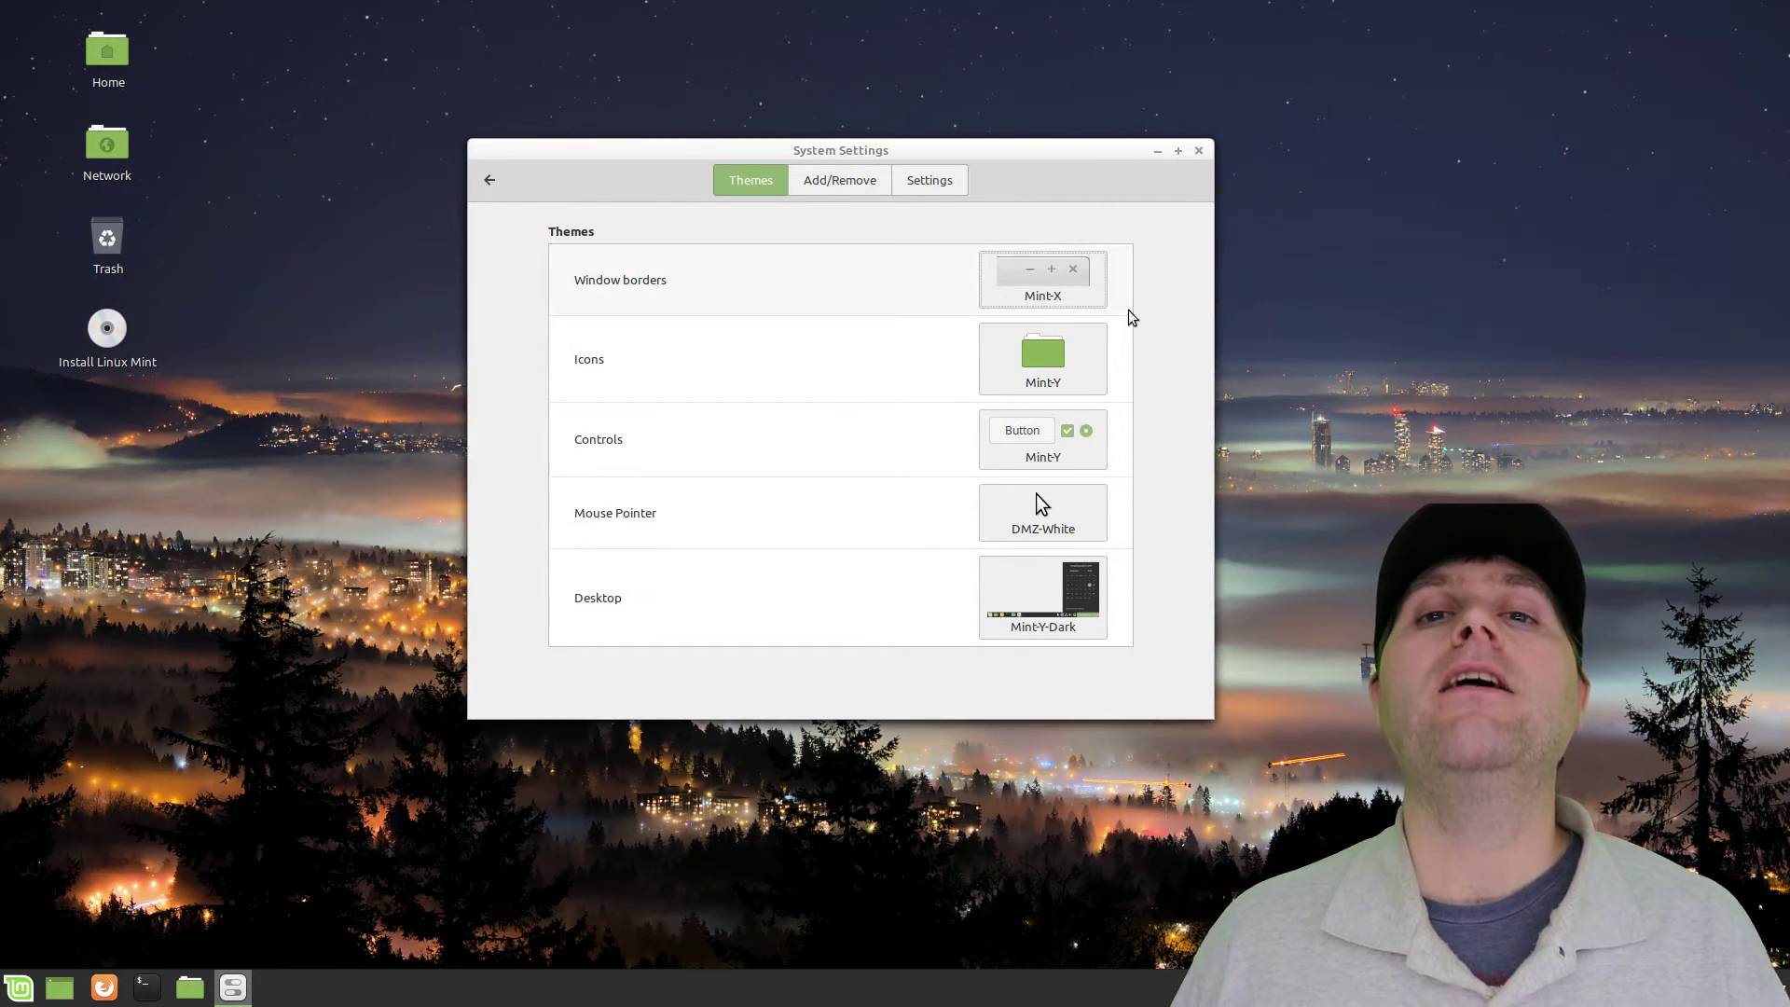
{"action": "left_click", "coordinate": [1069, 287]}
{"action": "left_click", "coordinate": [1370, 277]}
Try the gnome, Humanity, Mint-Y-Dark-Teal and Mint-Y-Teal icon themes, then restore Mint-Y.
{"action": "left_click", "coordinate": [1087, 354]}
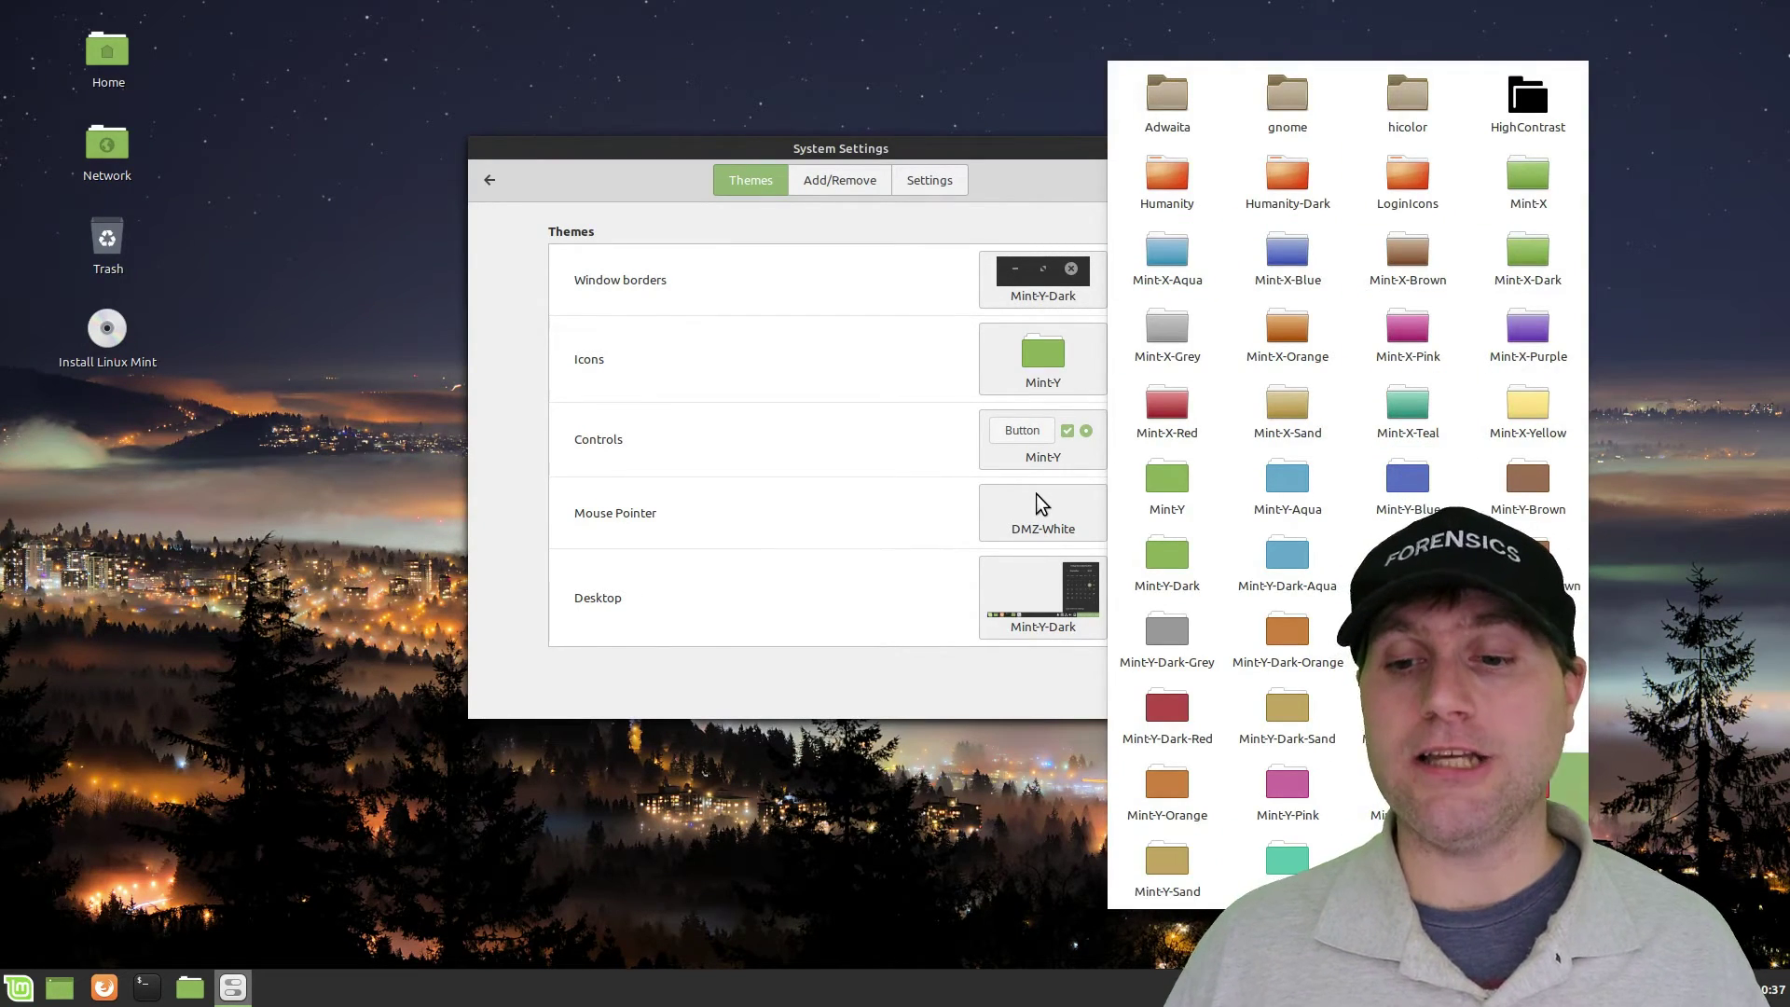
{"action": "left_click", "coordinate": [1305, 102]}
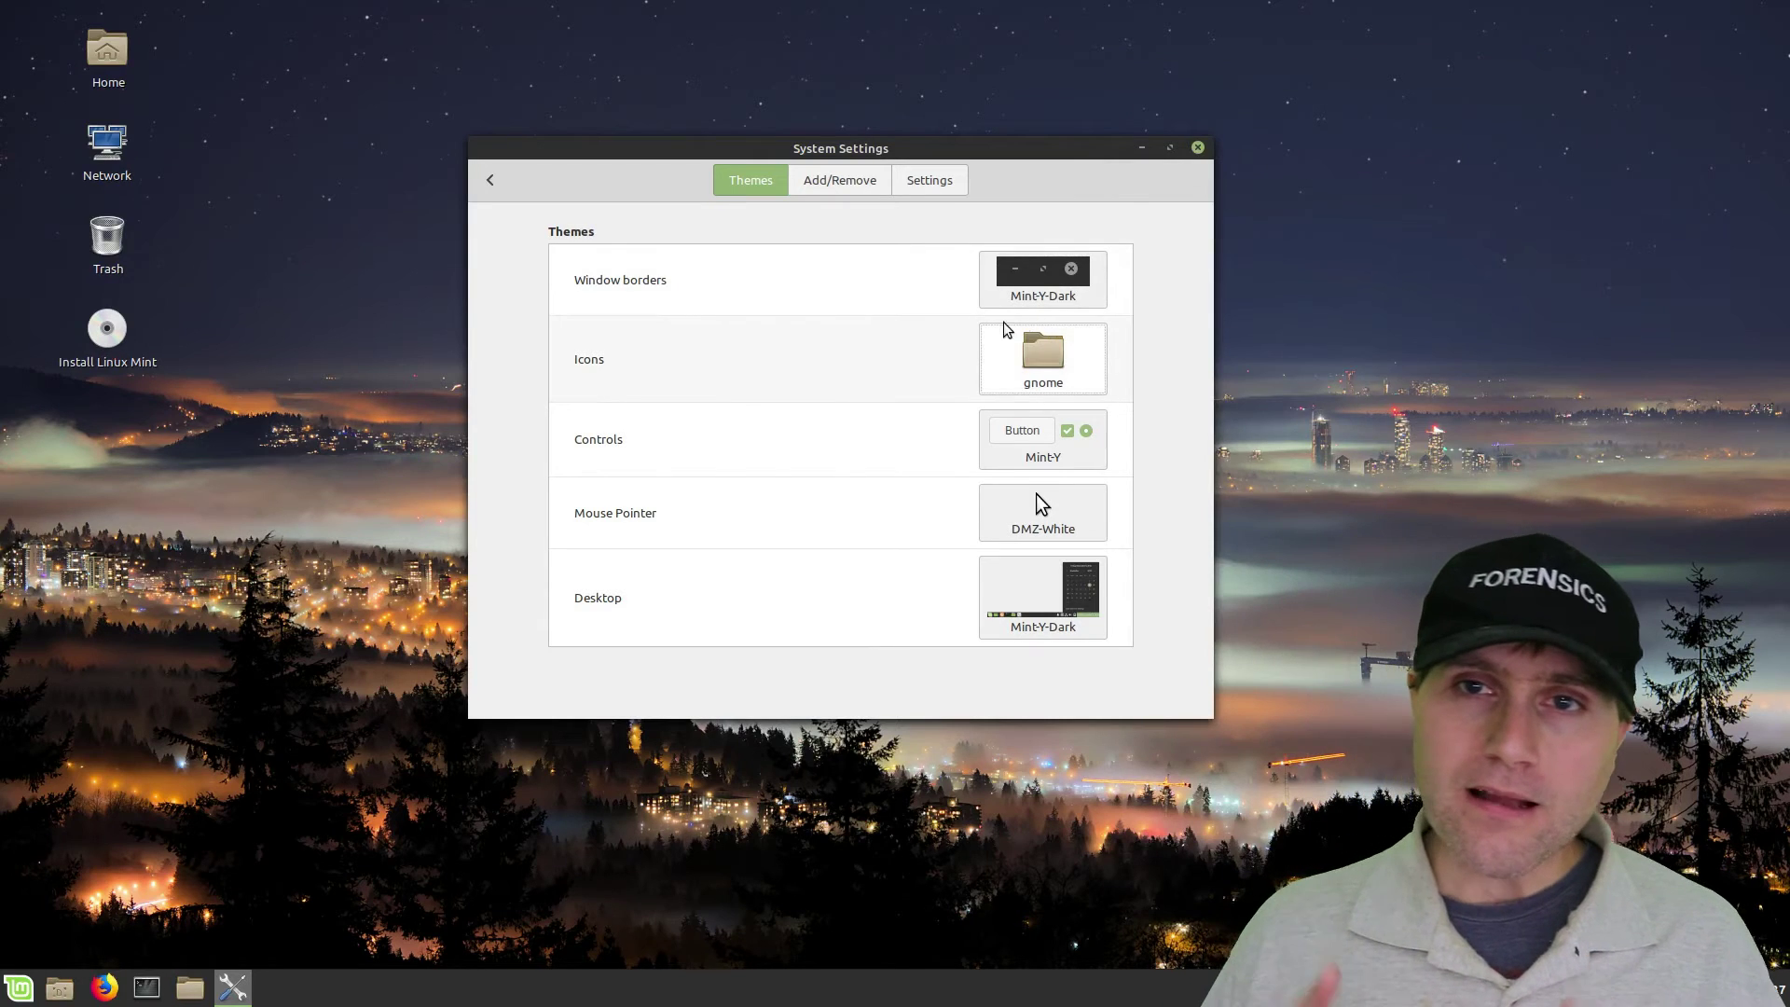
{"action": "left_click", "coordinate": [1023, 361]}
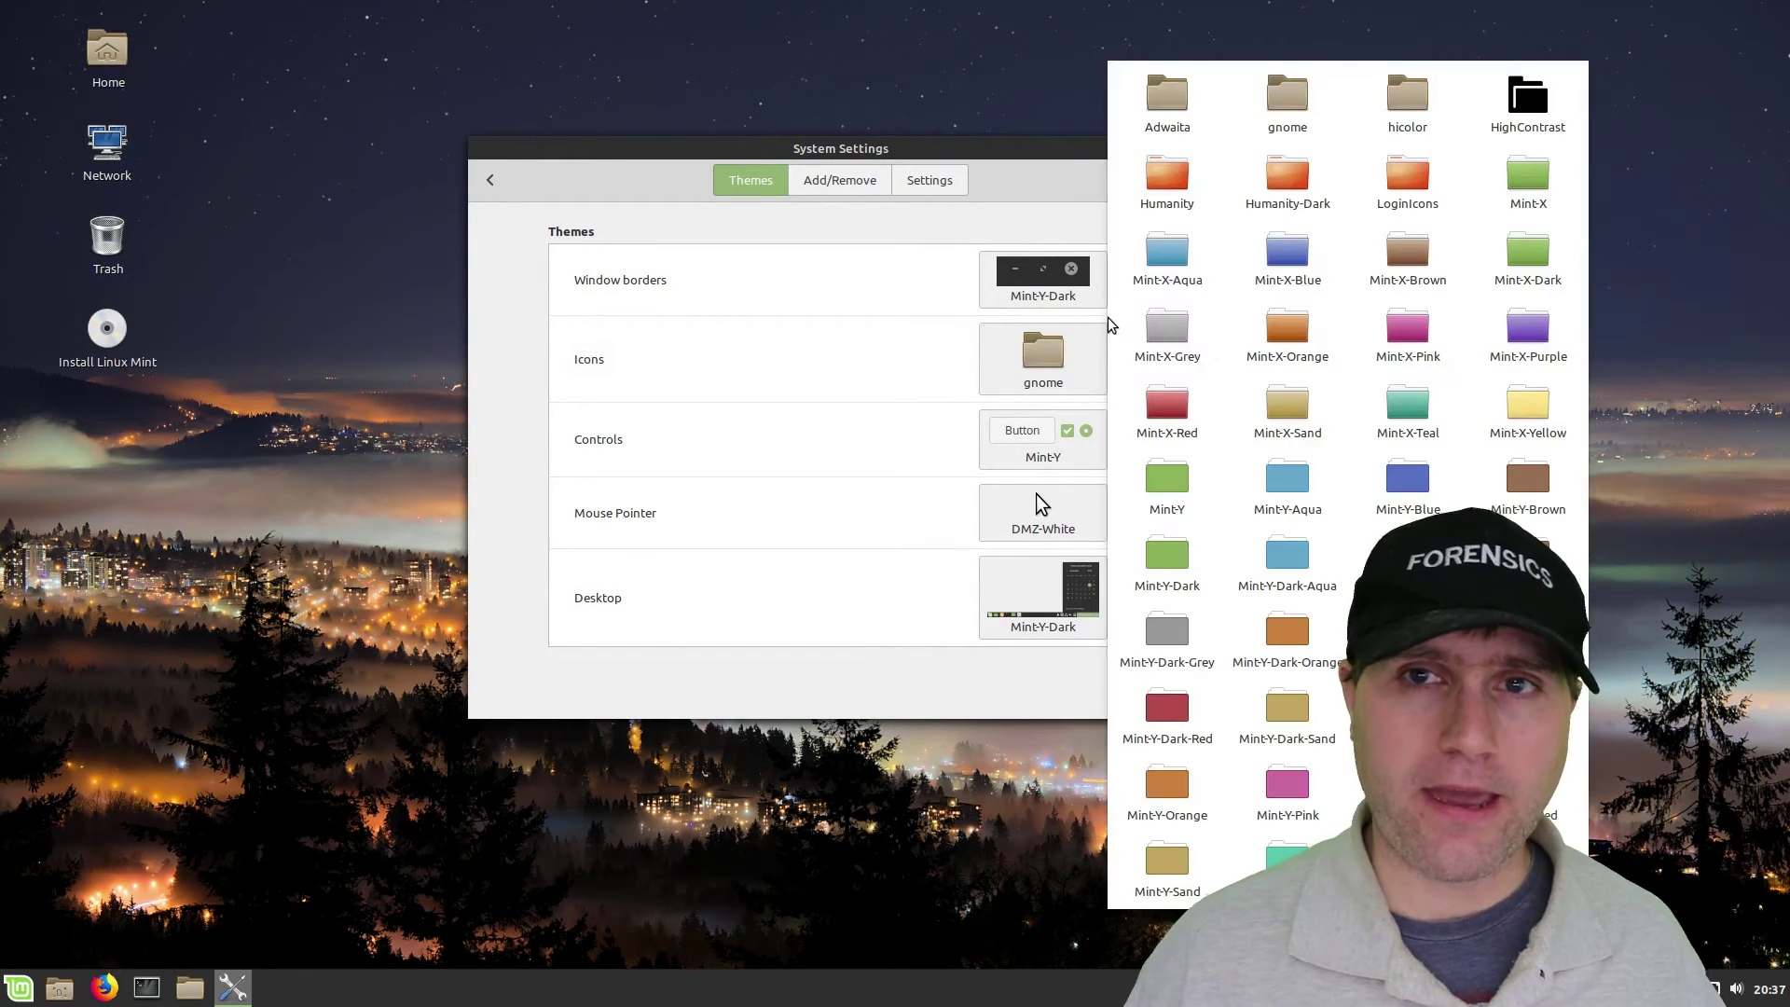
{"action": "left_click", "coordinate": [1167, 219]}
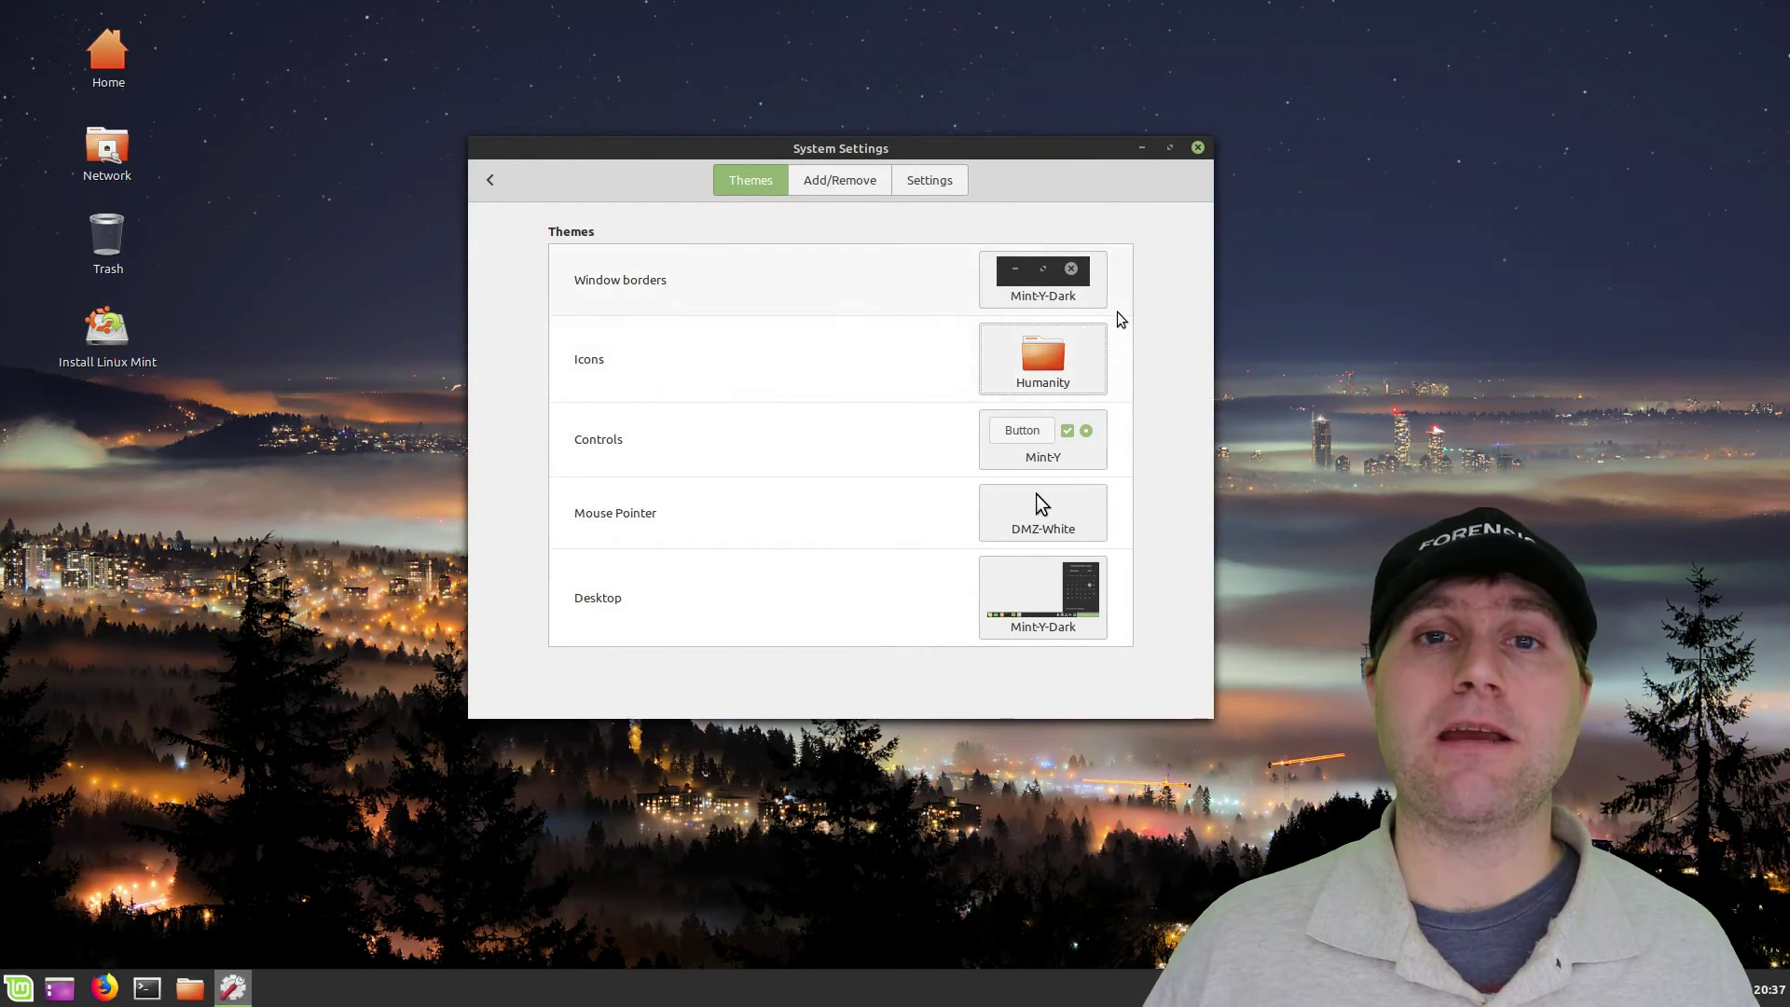
{"action": "left_click", "coordinate": [1102, 332]}
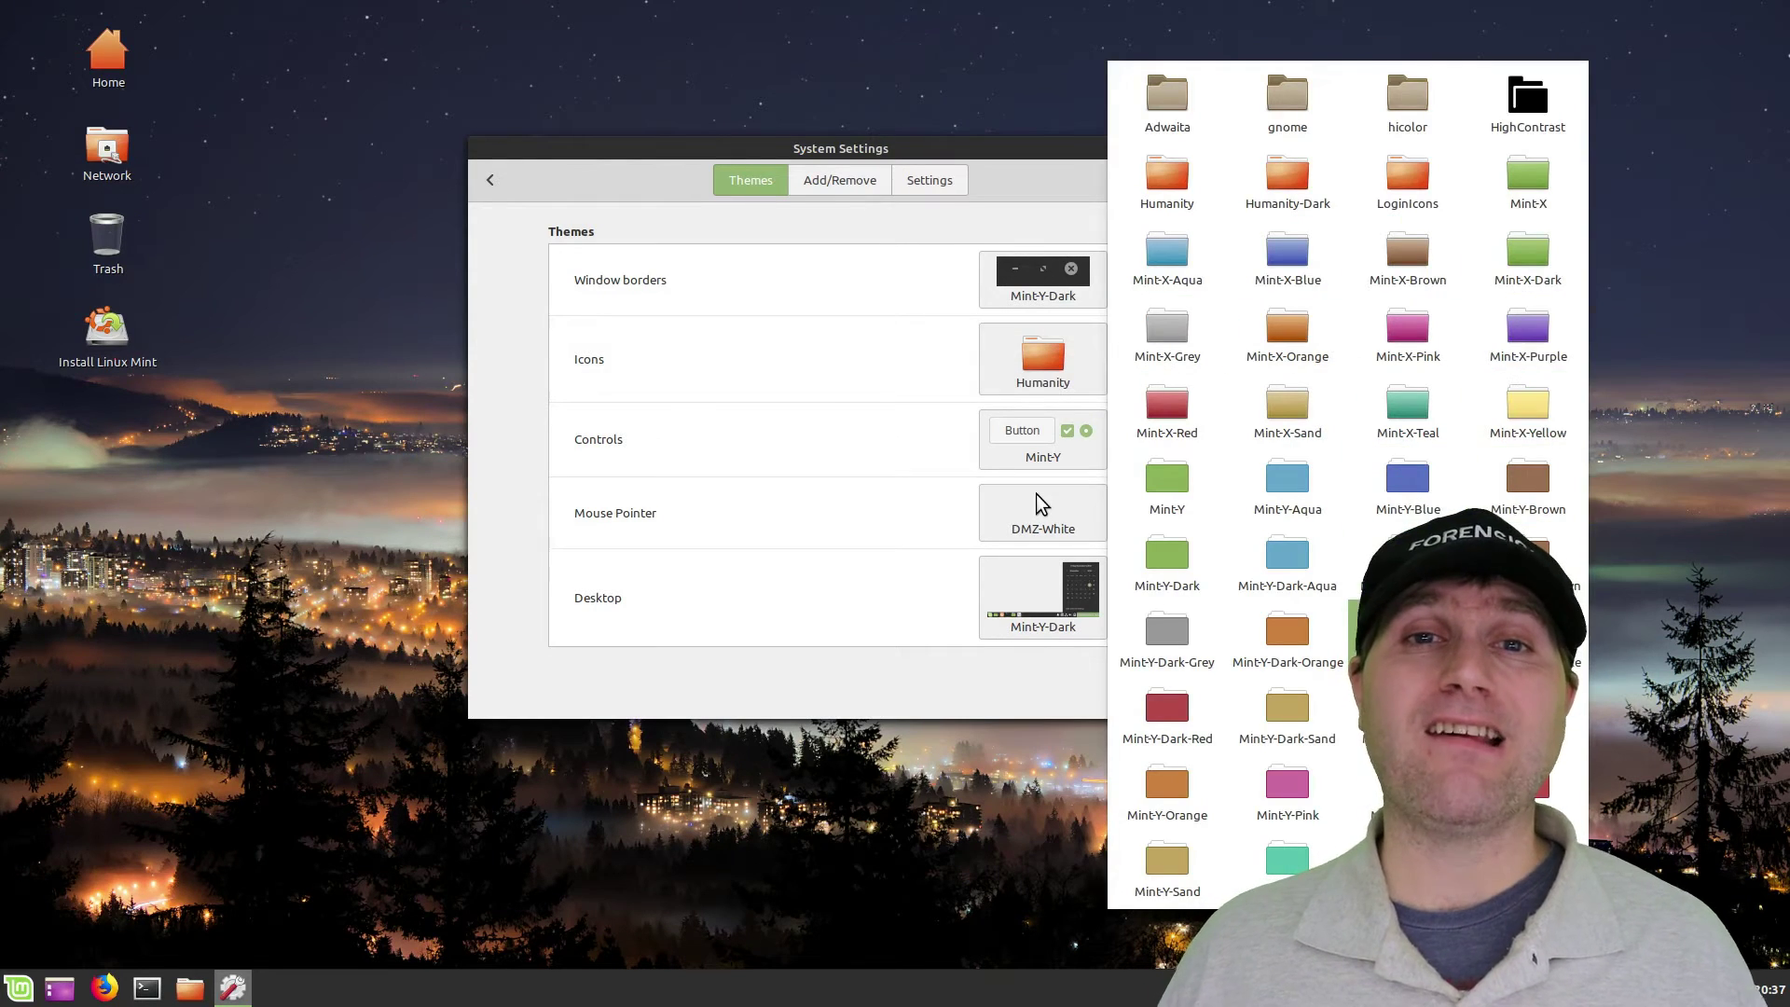
{"action": "left_click", "coordinate": [1407, 717]}
{"action": "left_click", "coordinate": [1046, 347]}
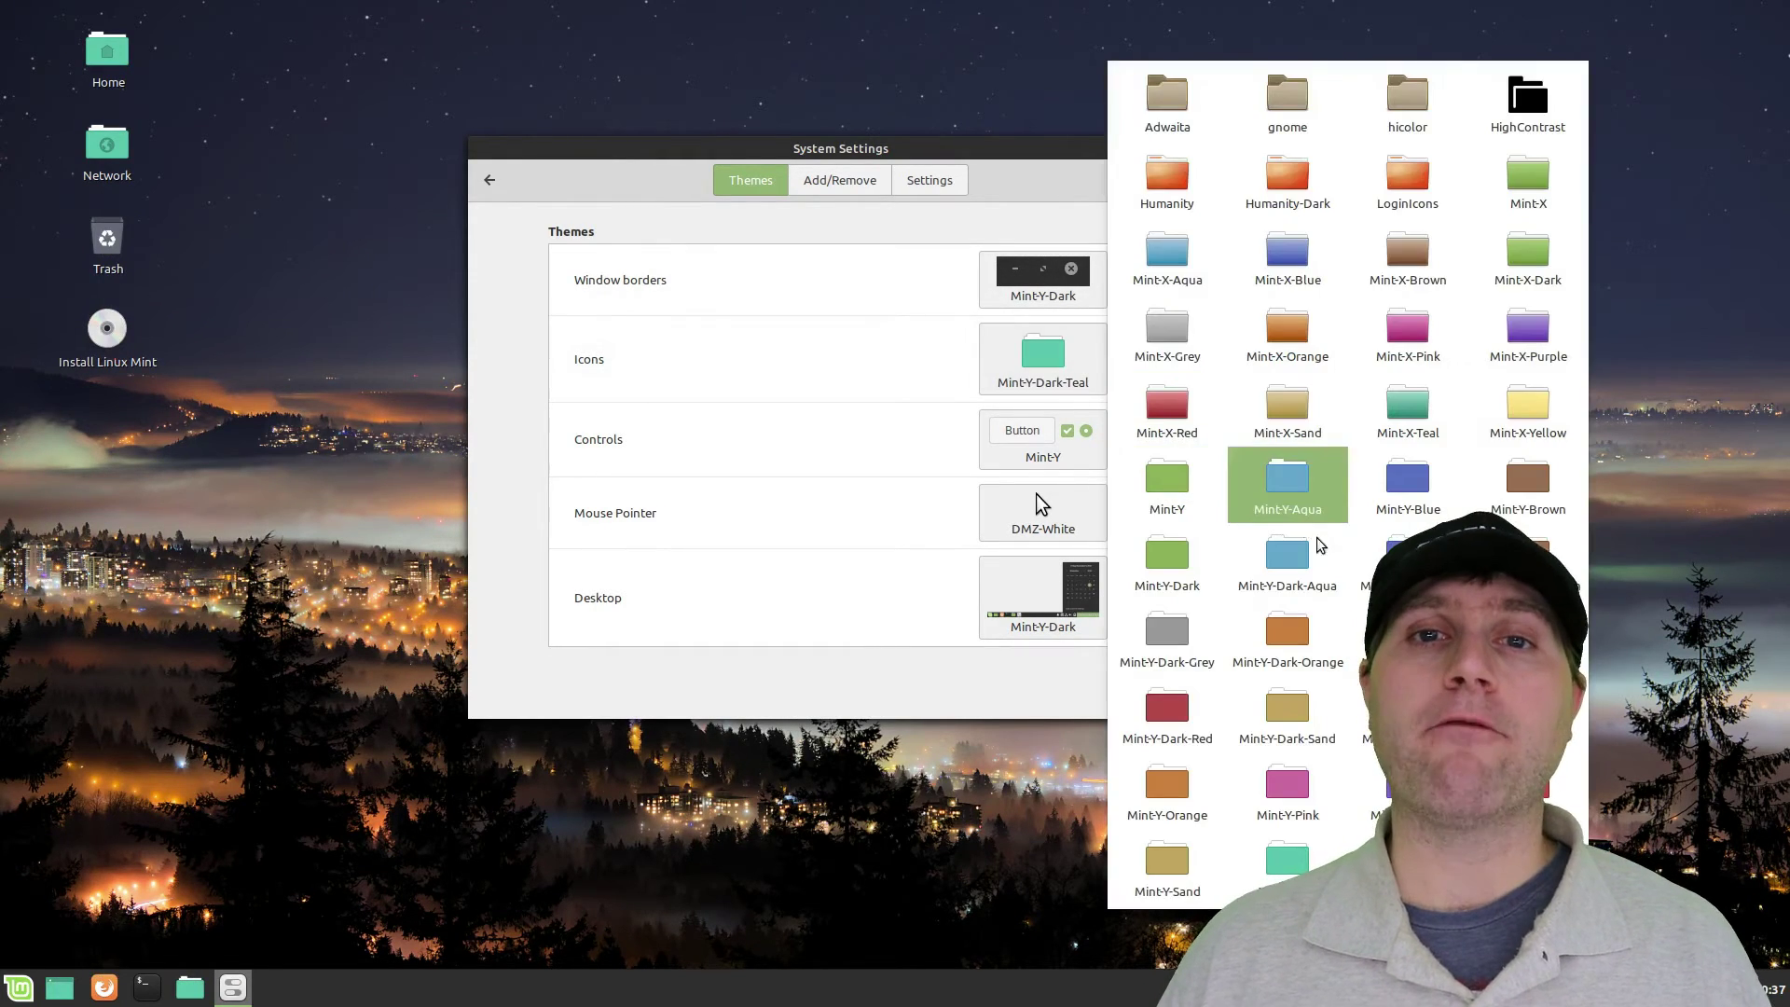
{"action": "left_click", "coordinate": [1284, 853]}
{"action": "left_click", "coordinate": [1043, 354]}
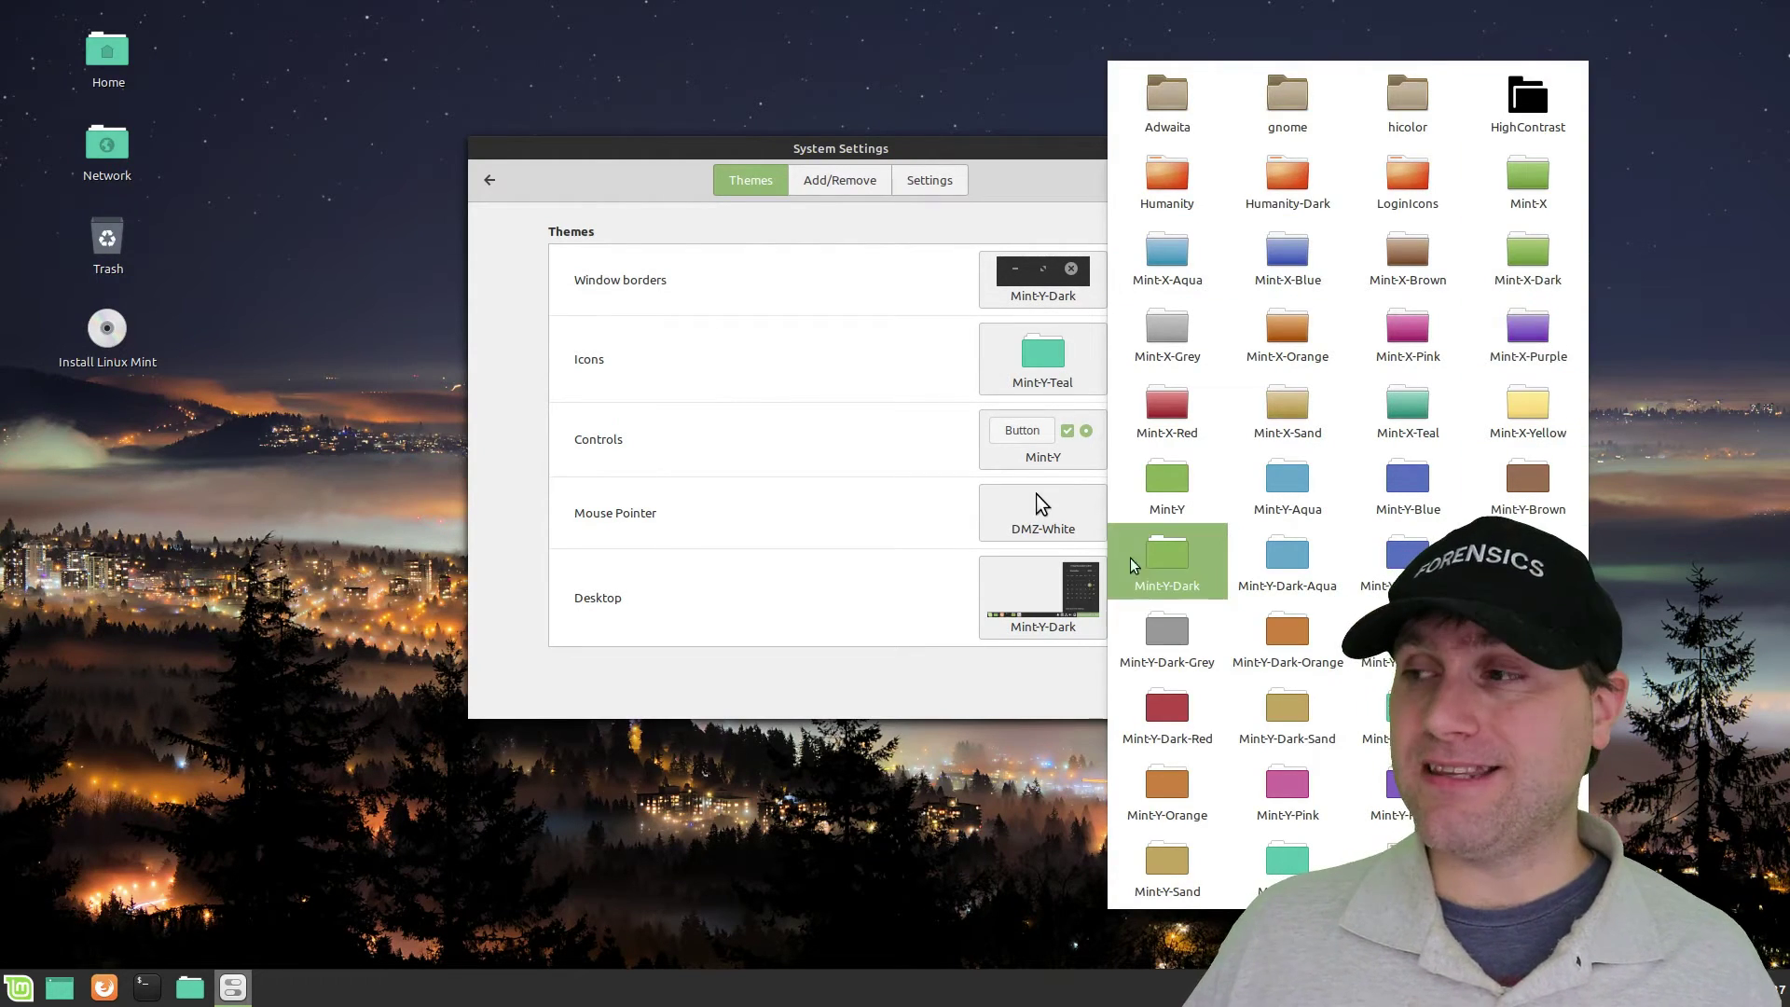
{"action": "left_click", "coordinate": [1180, 492]}
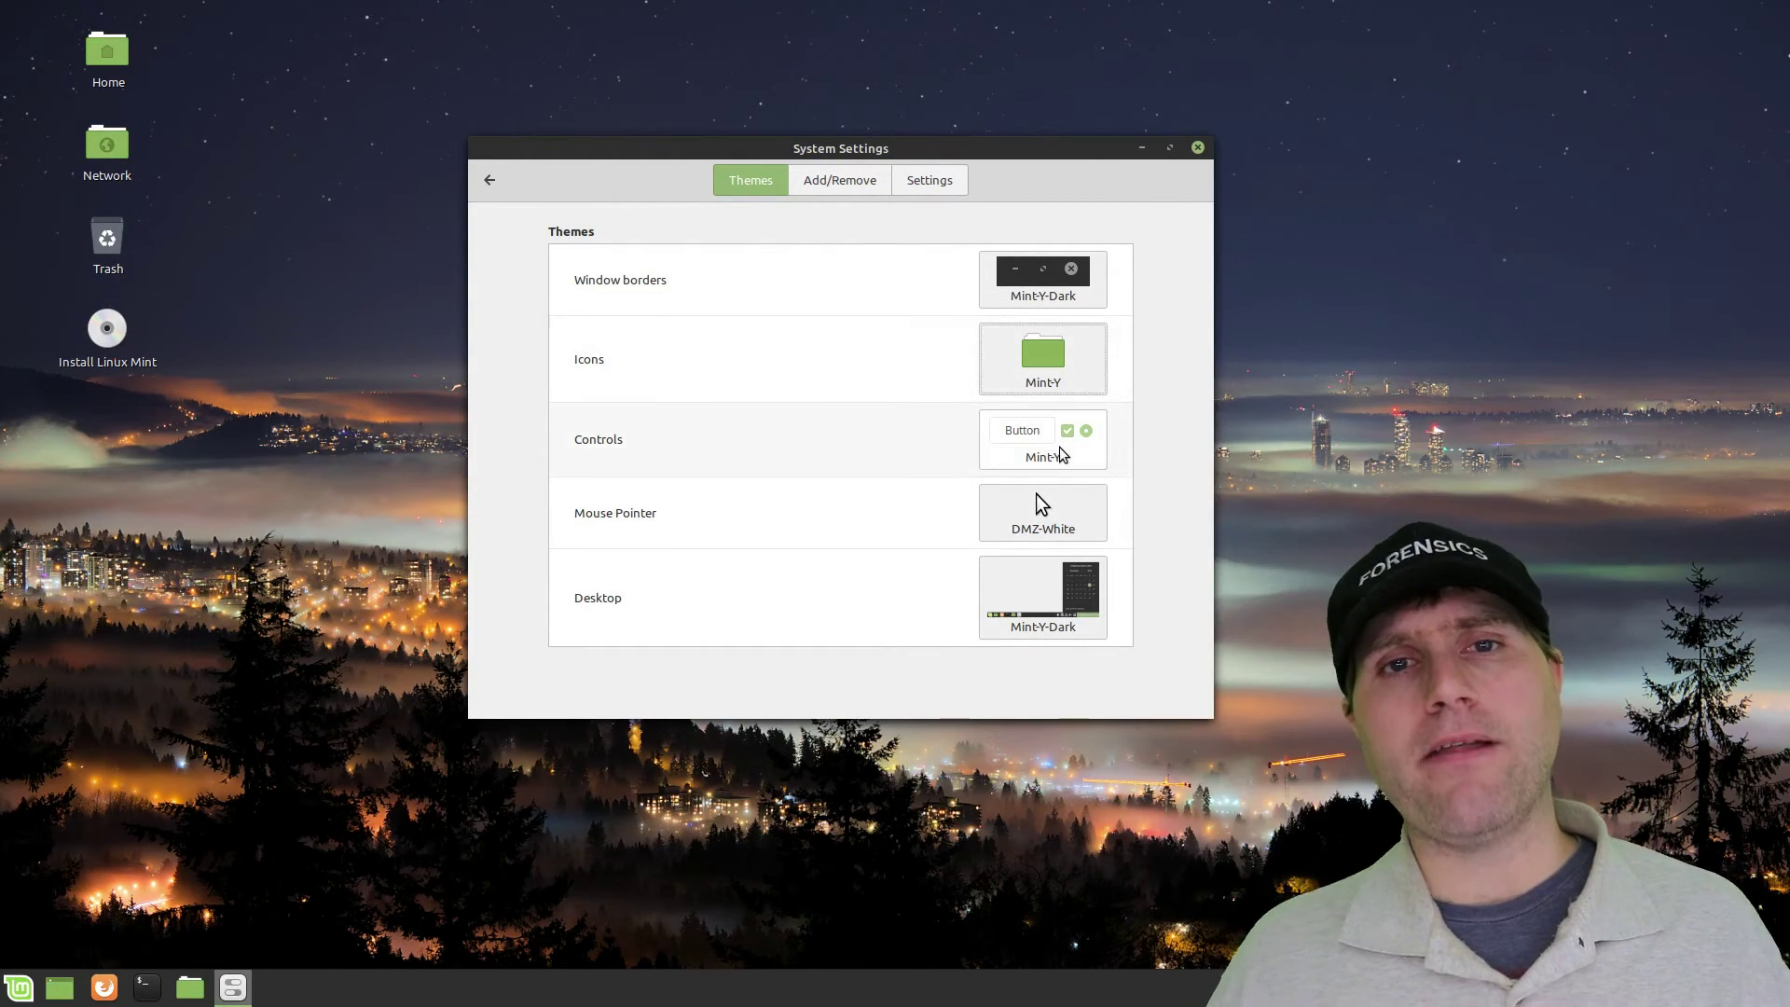
Try the Mint-Y-Dark-Blue and Adwaita control themes, then apply Mint-Y-Darker.
{"action": "left_click", "coordinate": [1047, 451]}
{"action": "left_click", "coordinate": [1119, 455]}
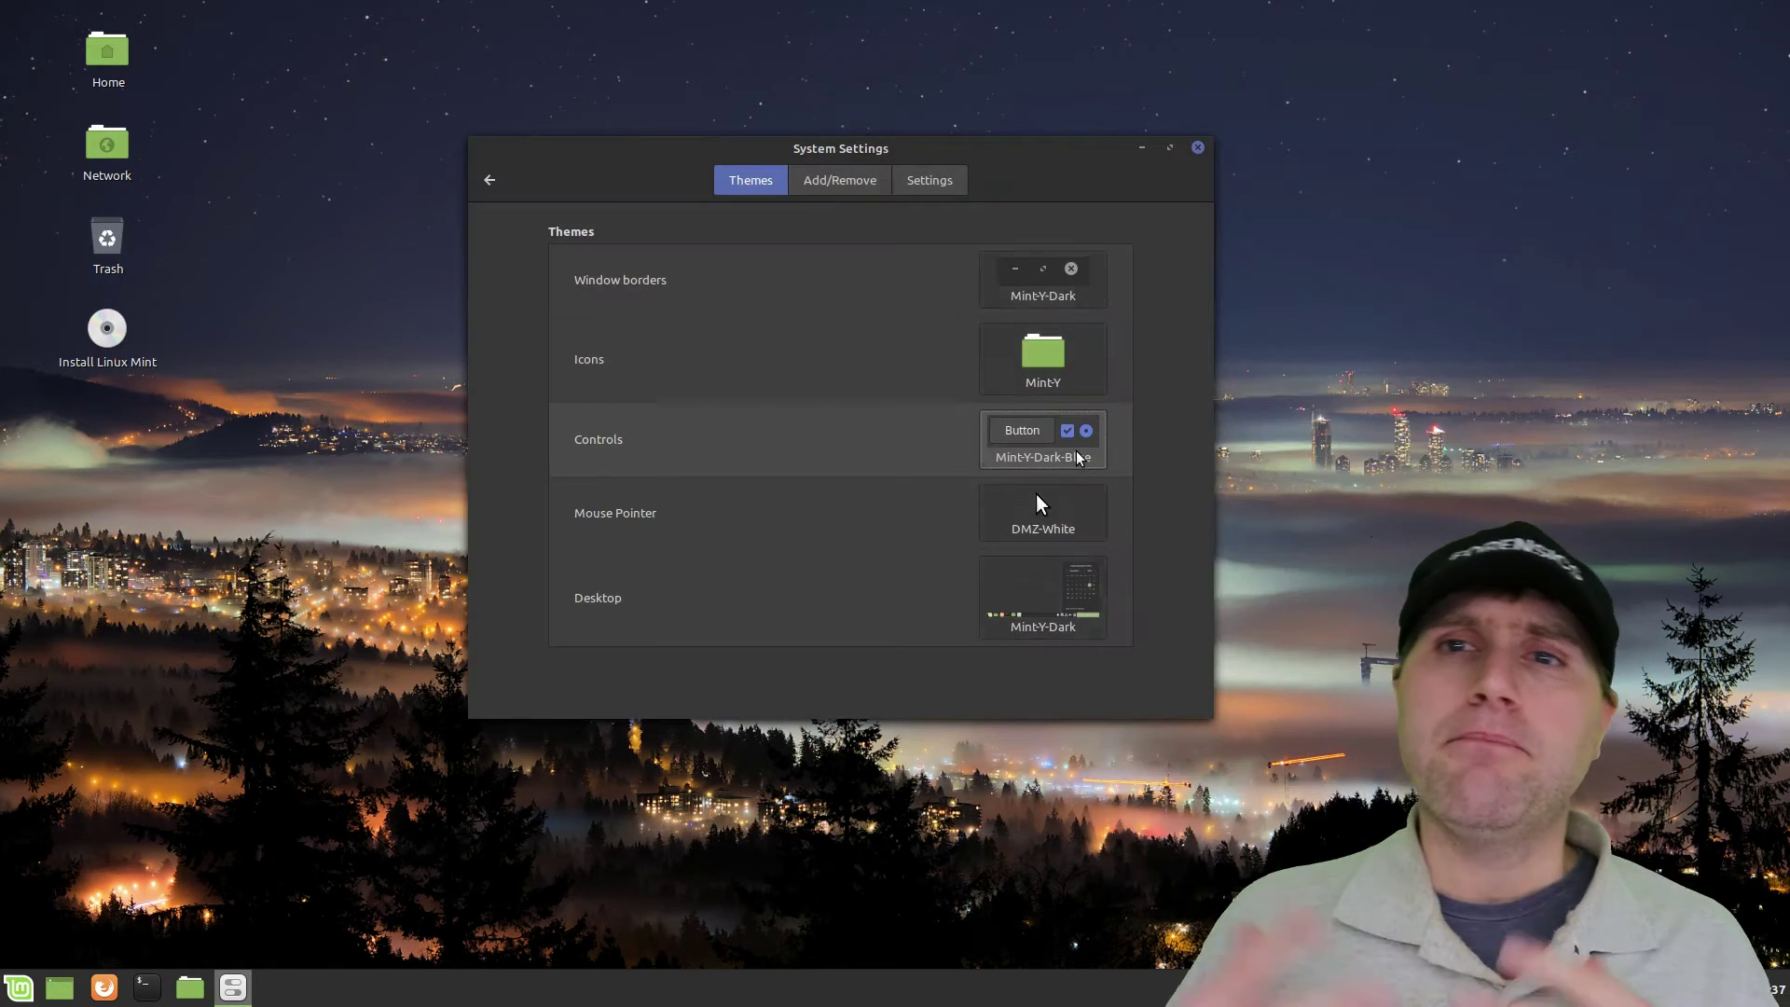
{"action": "left_click", "coordinate": [1072, 447]}
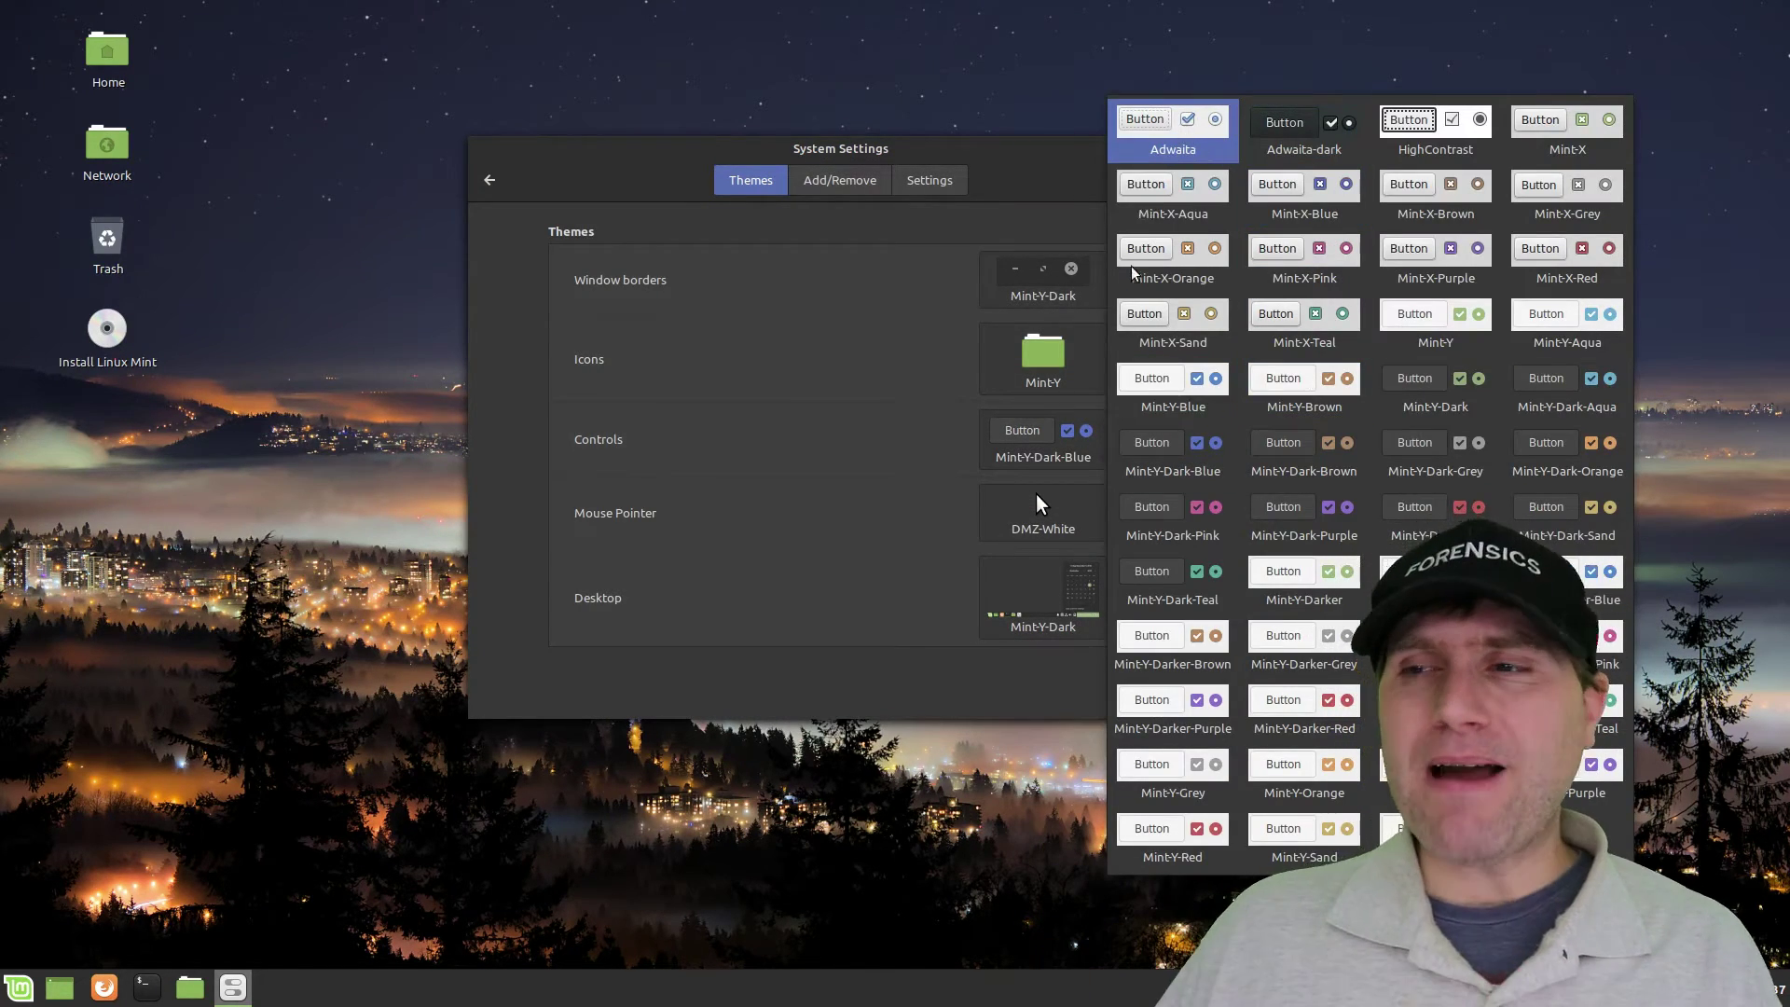
{"action": "left_click", "coordinate": [1214, 154]}
{"action": "left_click", "coordinate": [1072, 433]}
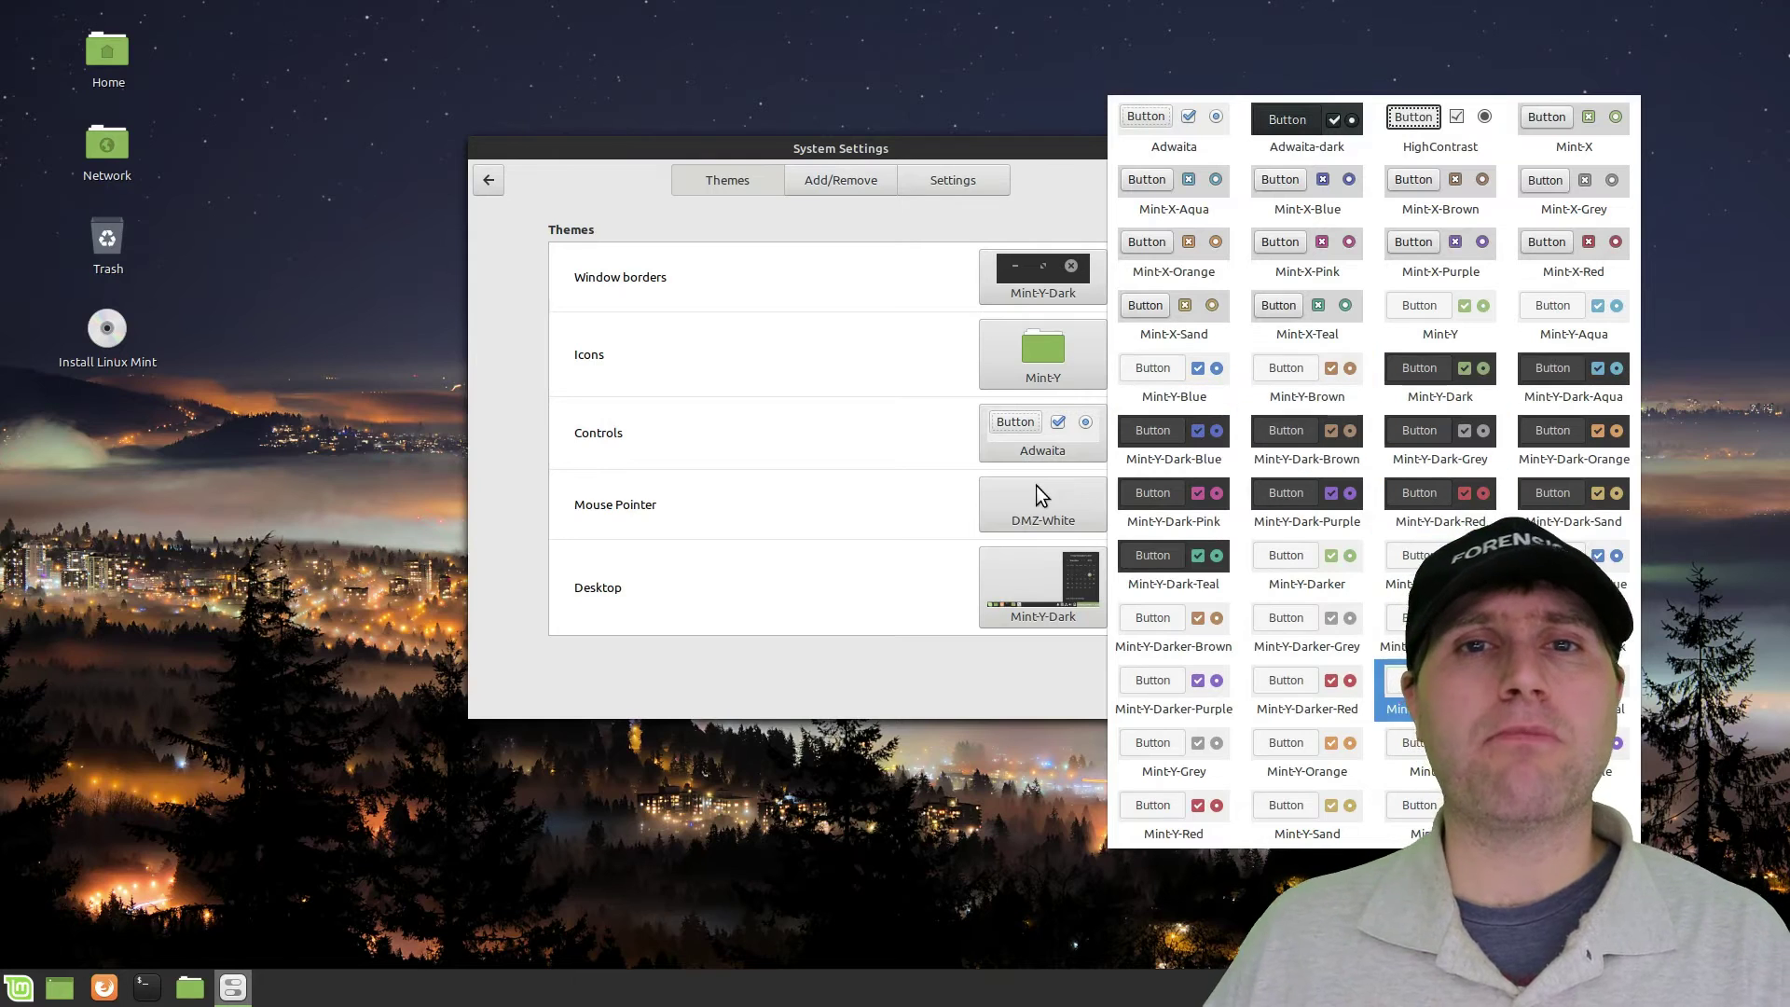
{"action": "left_click", "coordinate": [1342, 579]}
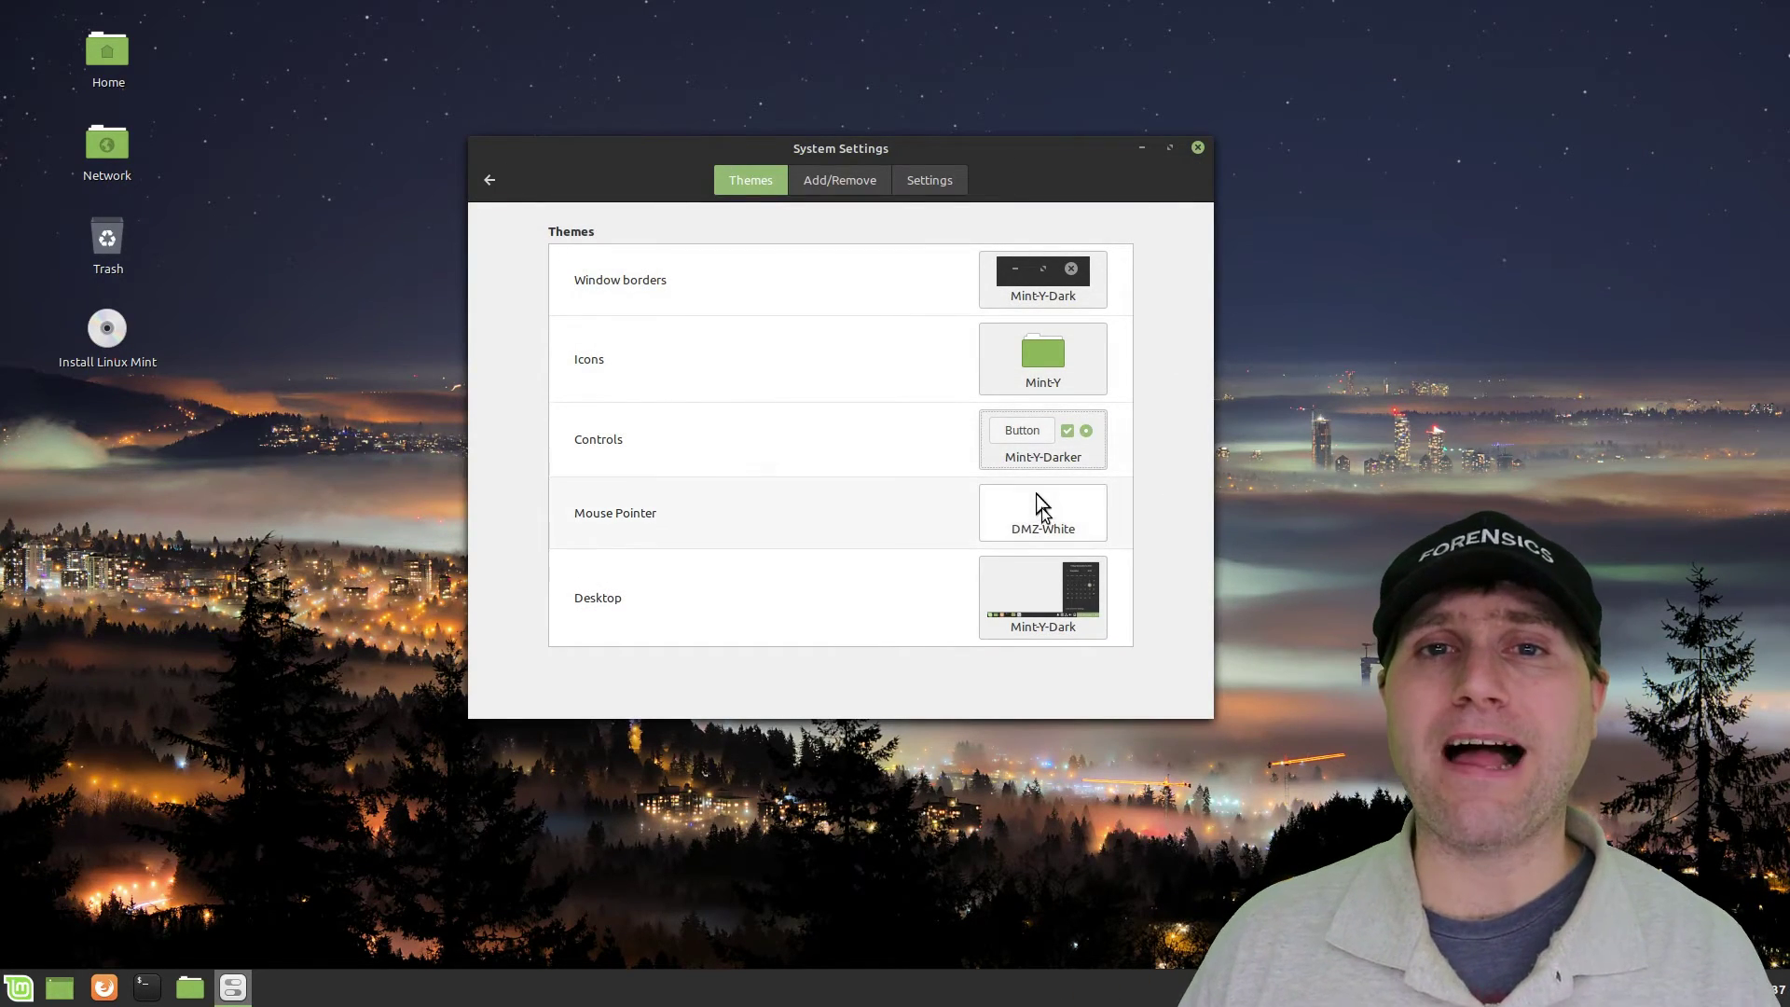
Keep the DMZ-White pointer theme, glance at the desktop themes, and preview the menu.
{"action": "left_click", "coordinate": [1085, 512]}
{"action": "left_click", "coordinate": [1215, 522]}
{"action": "left_click", "coordinate": [1042, 596]}
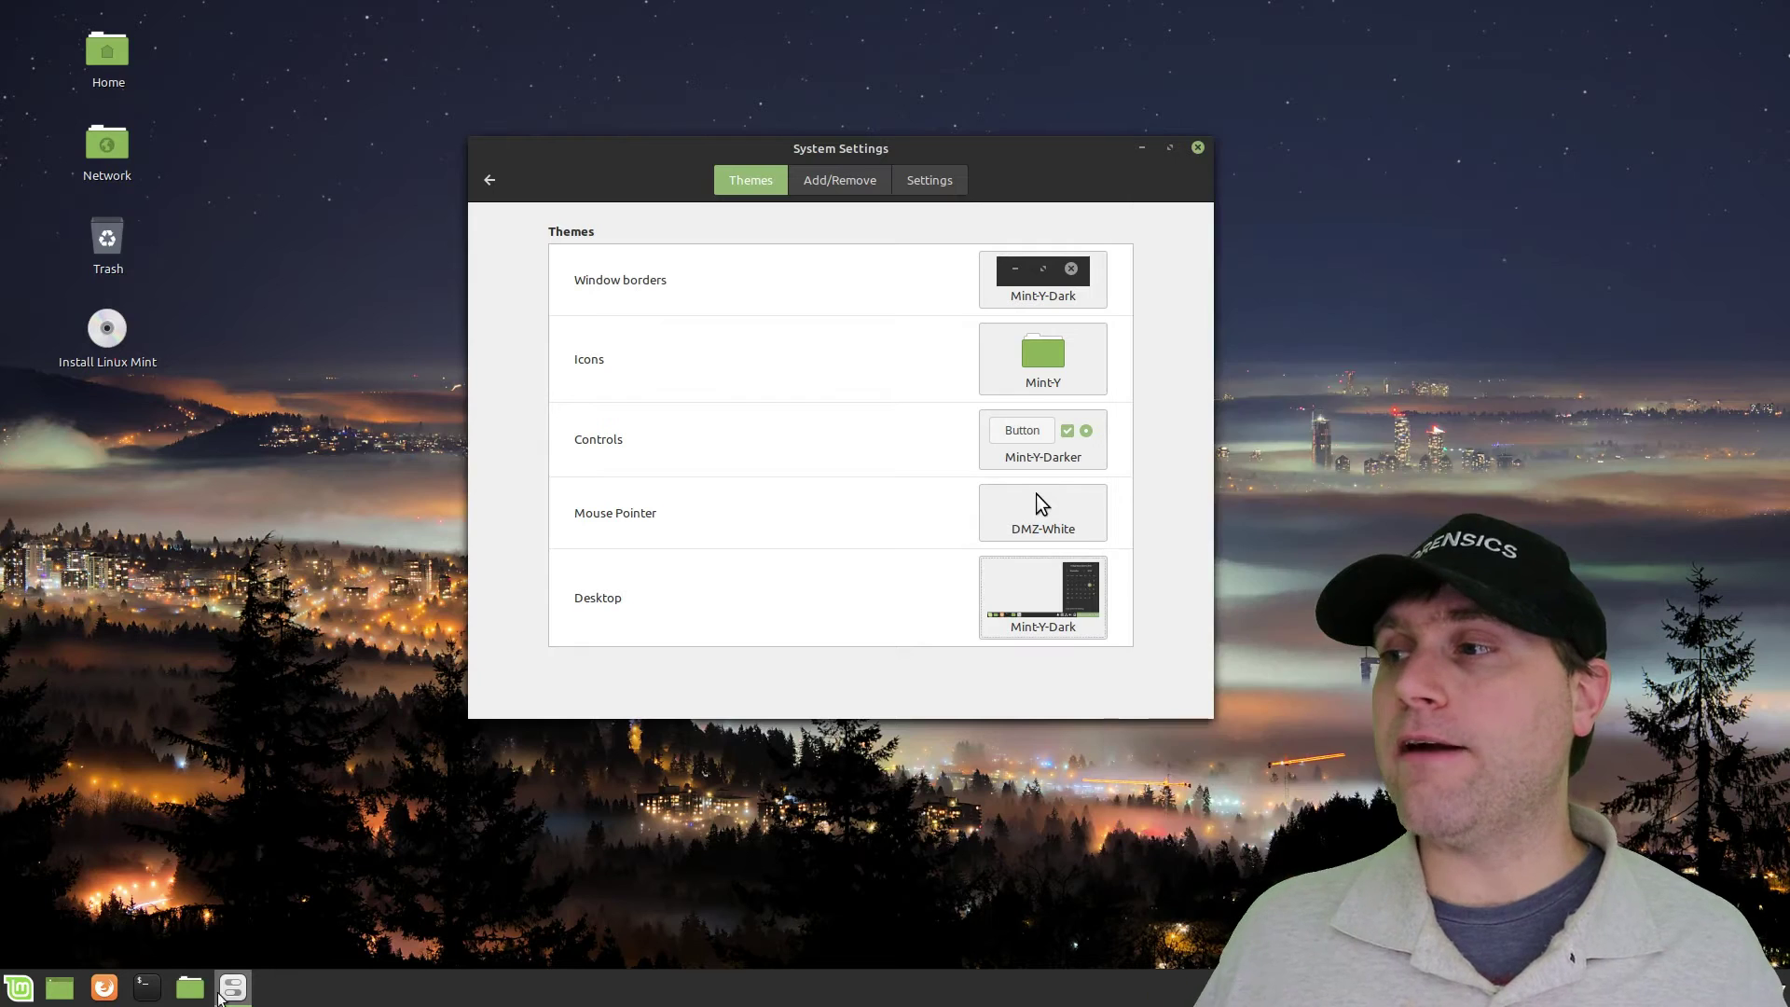
{"action": "key", "text": "Escape"}
{"action": "left_click", "coordinate": [19, 987]}
{"action": "key", "text": "Escape"}
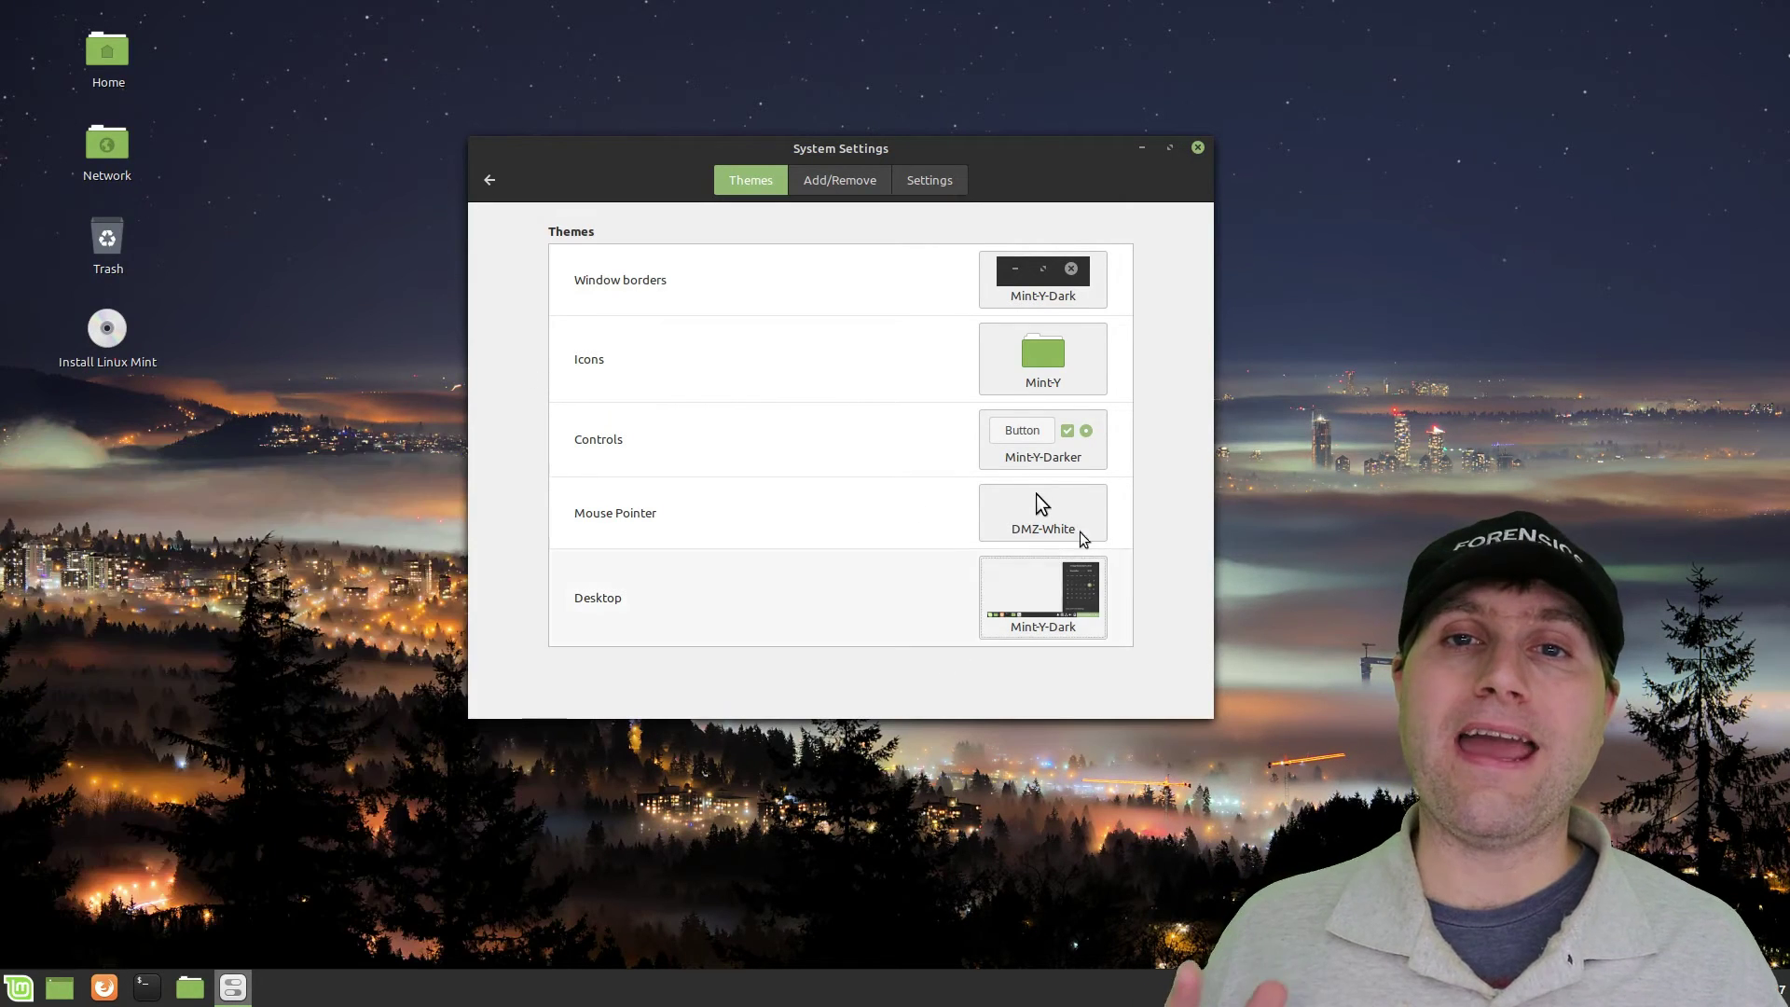
{"action": "left_click", "coordinate": [1081, 602]}
{"action": "left_click", "coordinate": [1202, 152]}
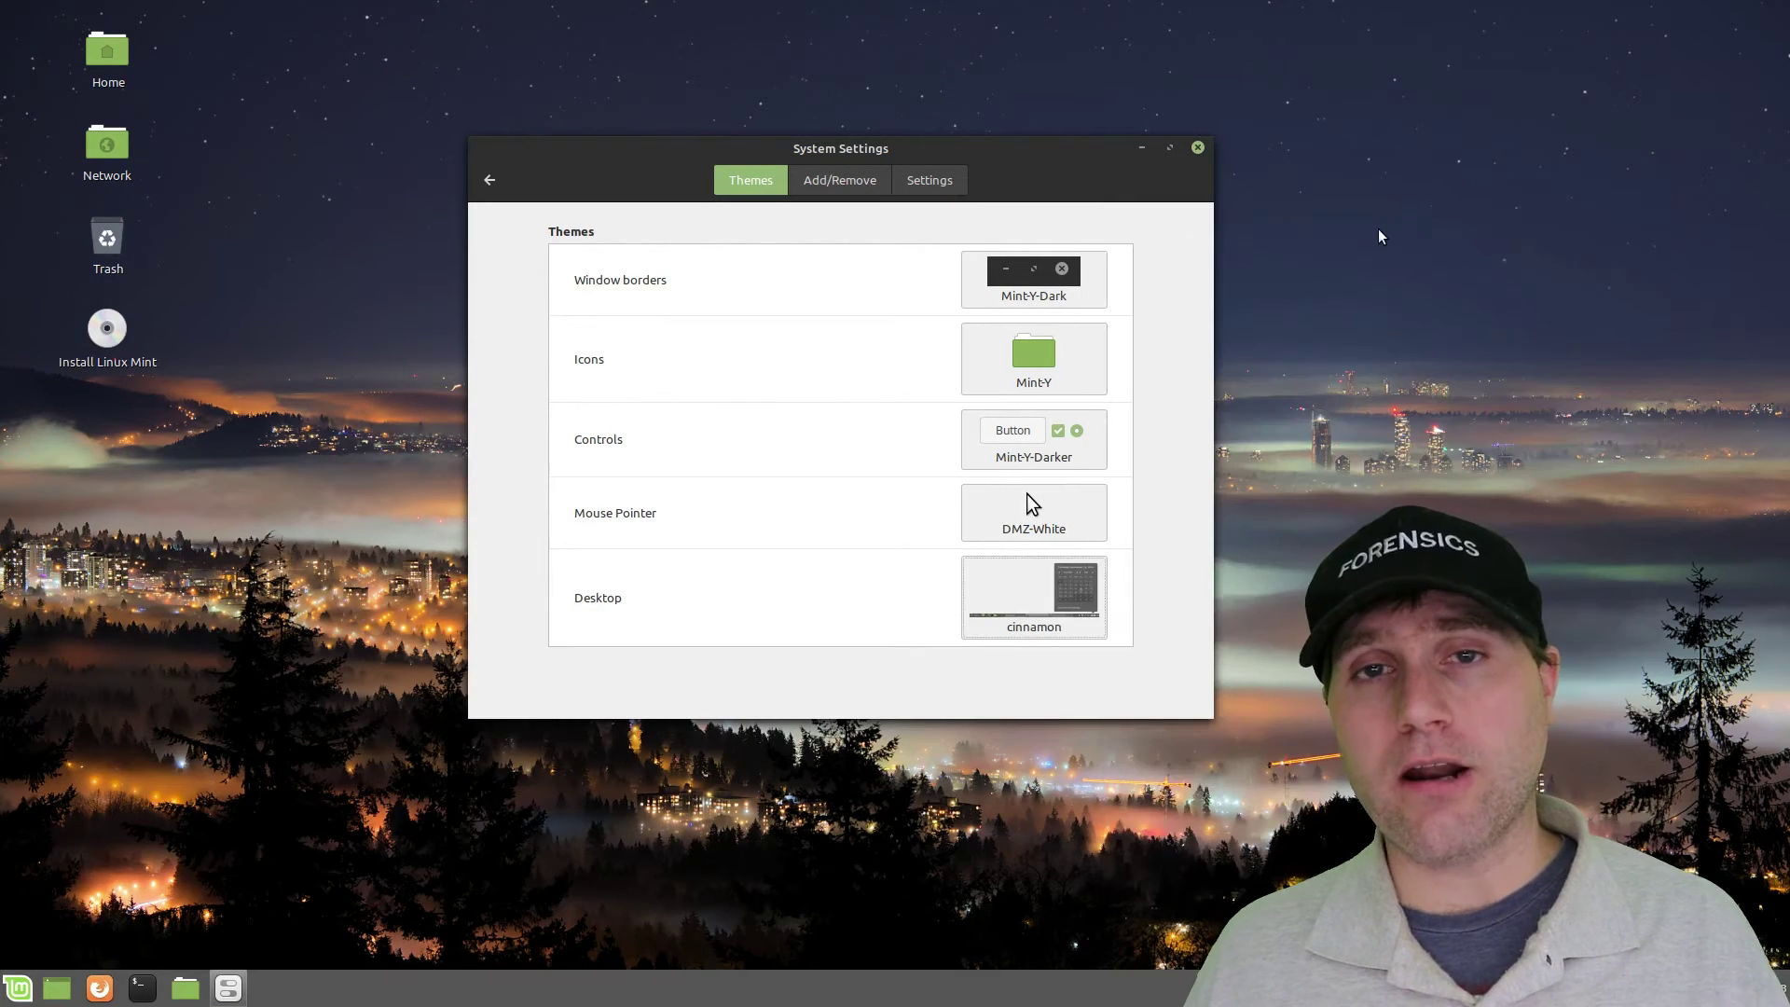
{"action": "left_click", "coordinate": [13, 995]}
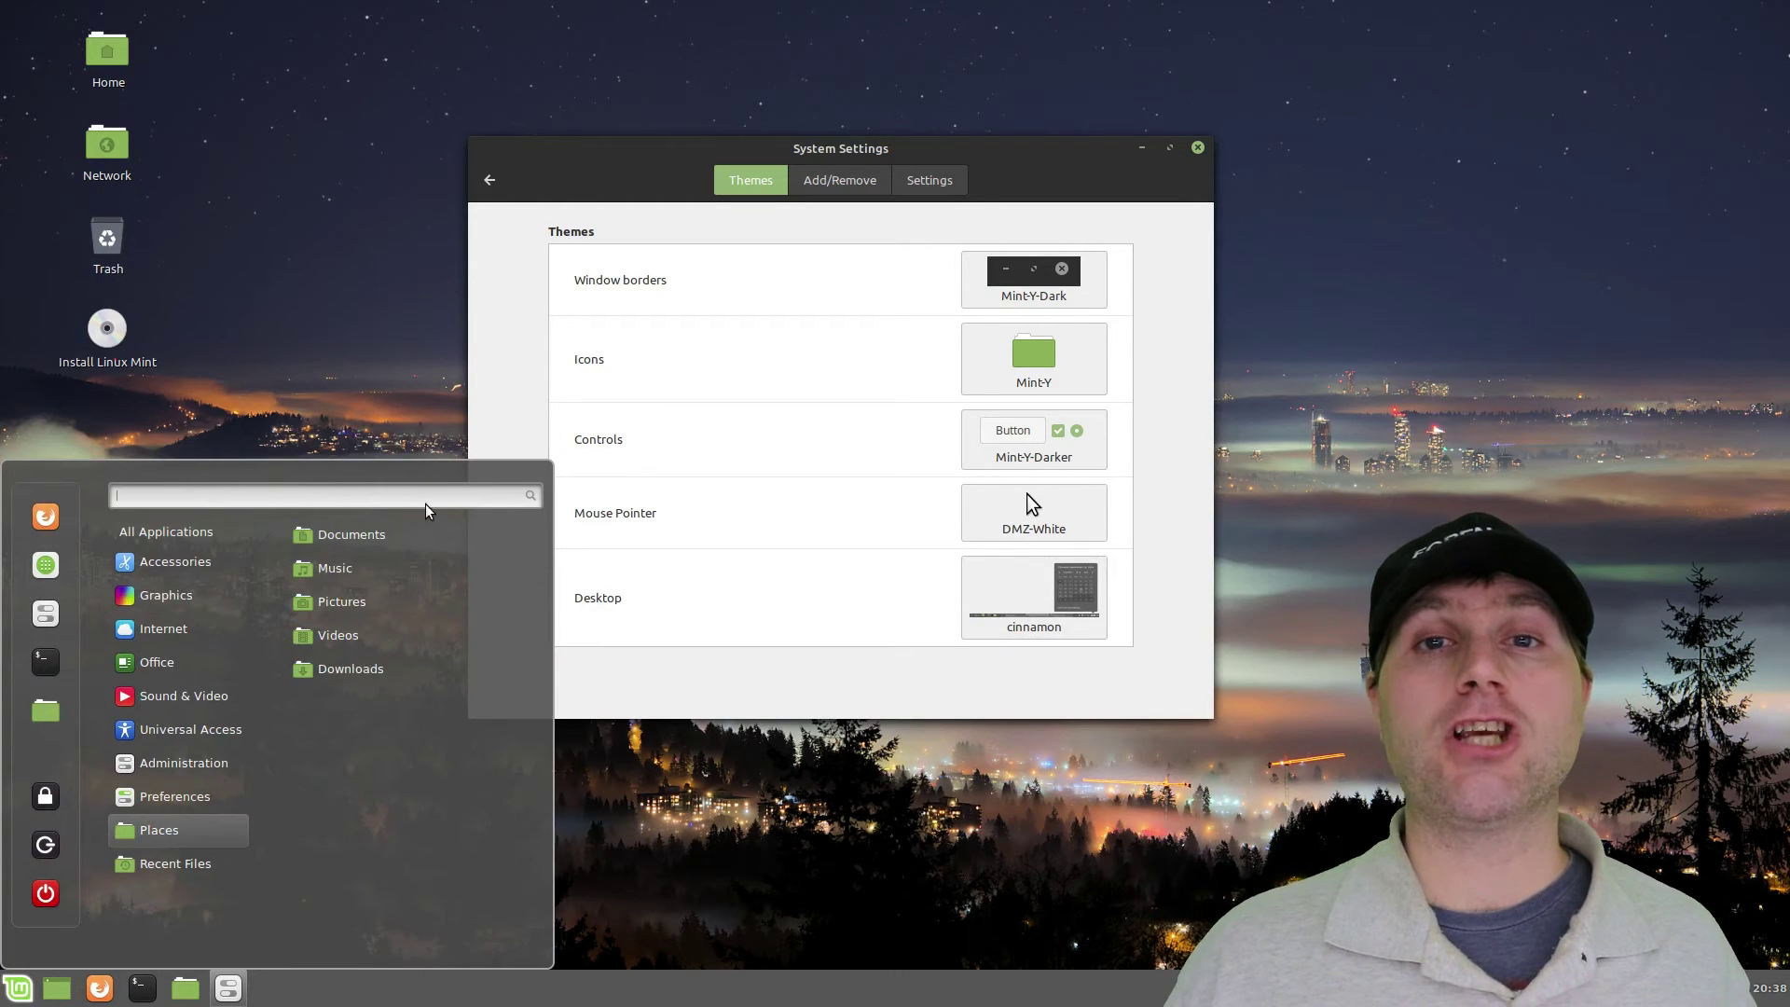
{"action": "left_click", "coordinate": [1060, 560]}
{"action": "left_click", "coordinate": [1059, 559]}
{"action": "left_click", "coordinate": [1060, 560]}
{"action": "left_click", "coordinate": [1306, 147]}
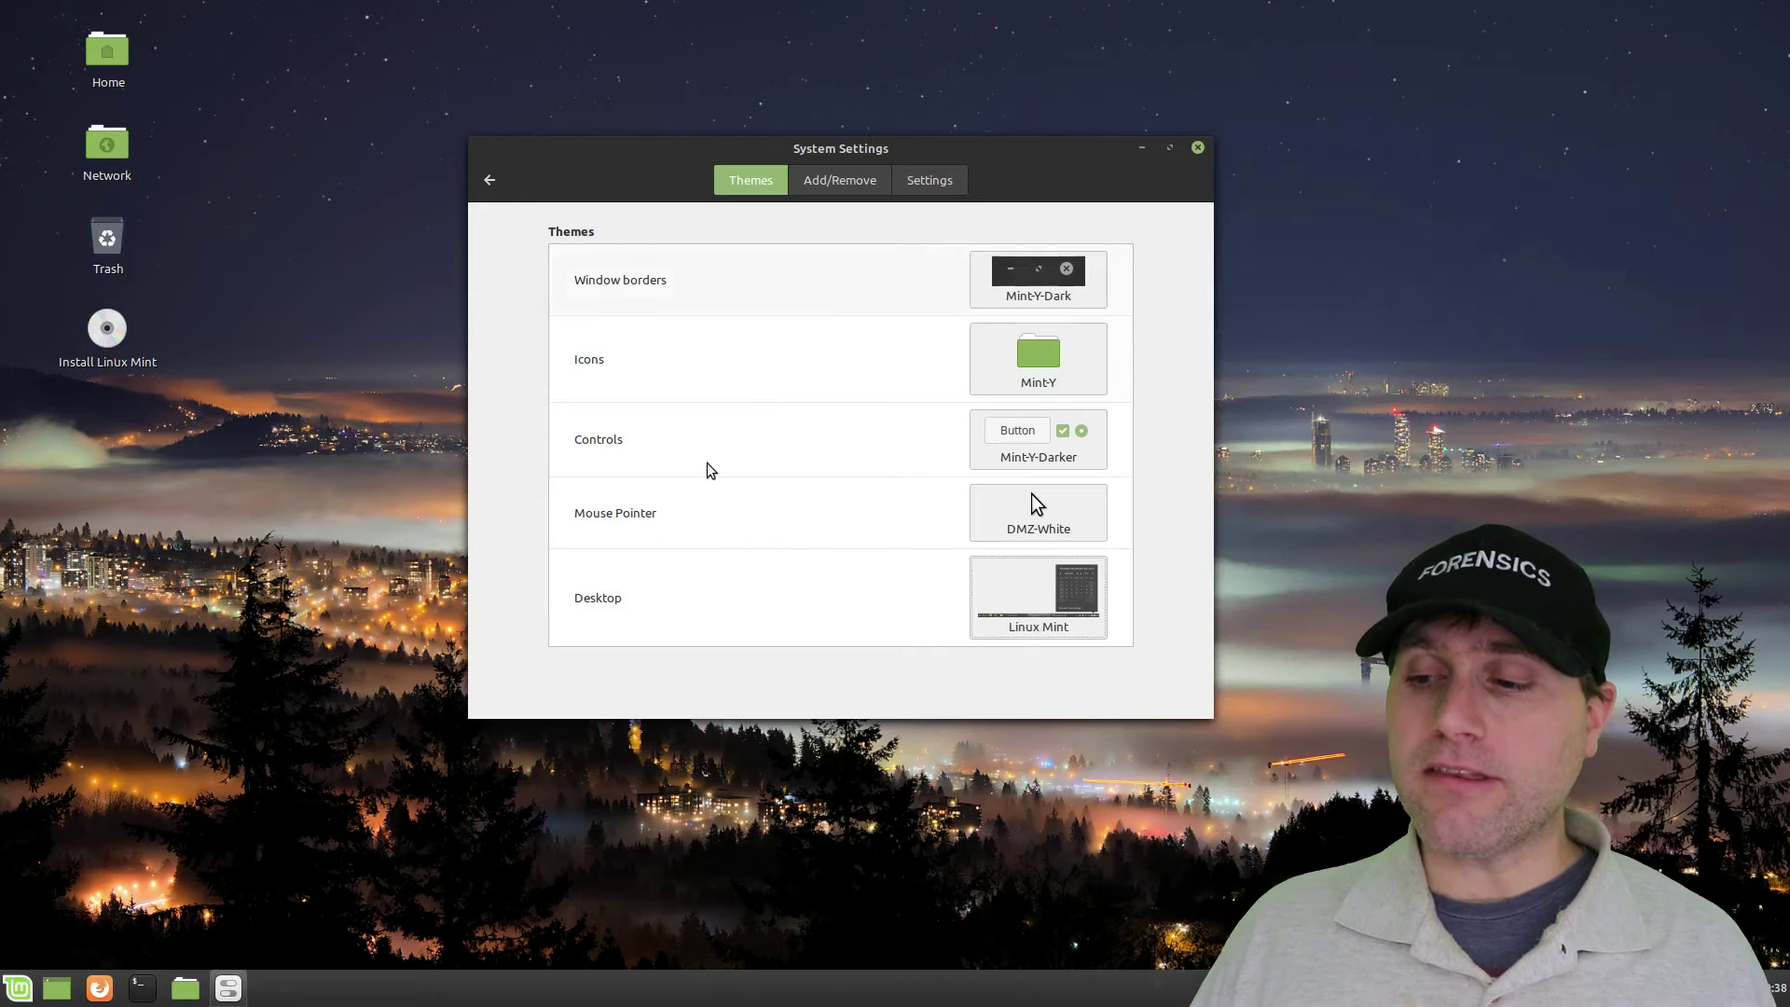
{"action": "left_click", "coordinate": [22, 980]}
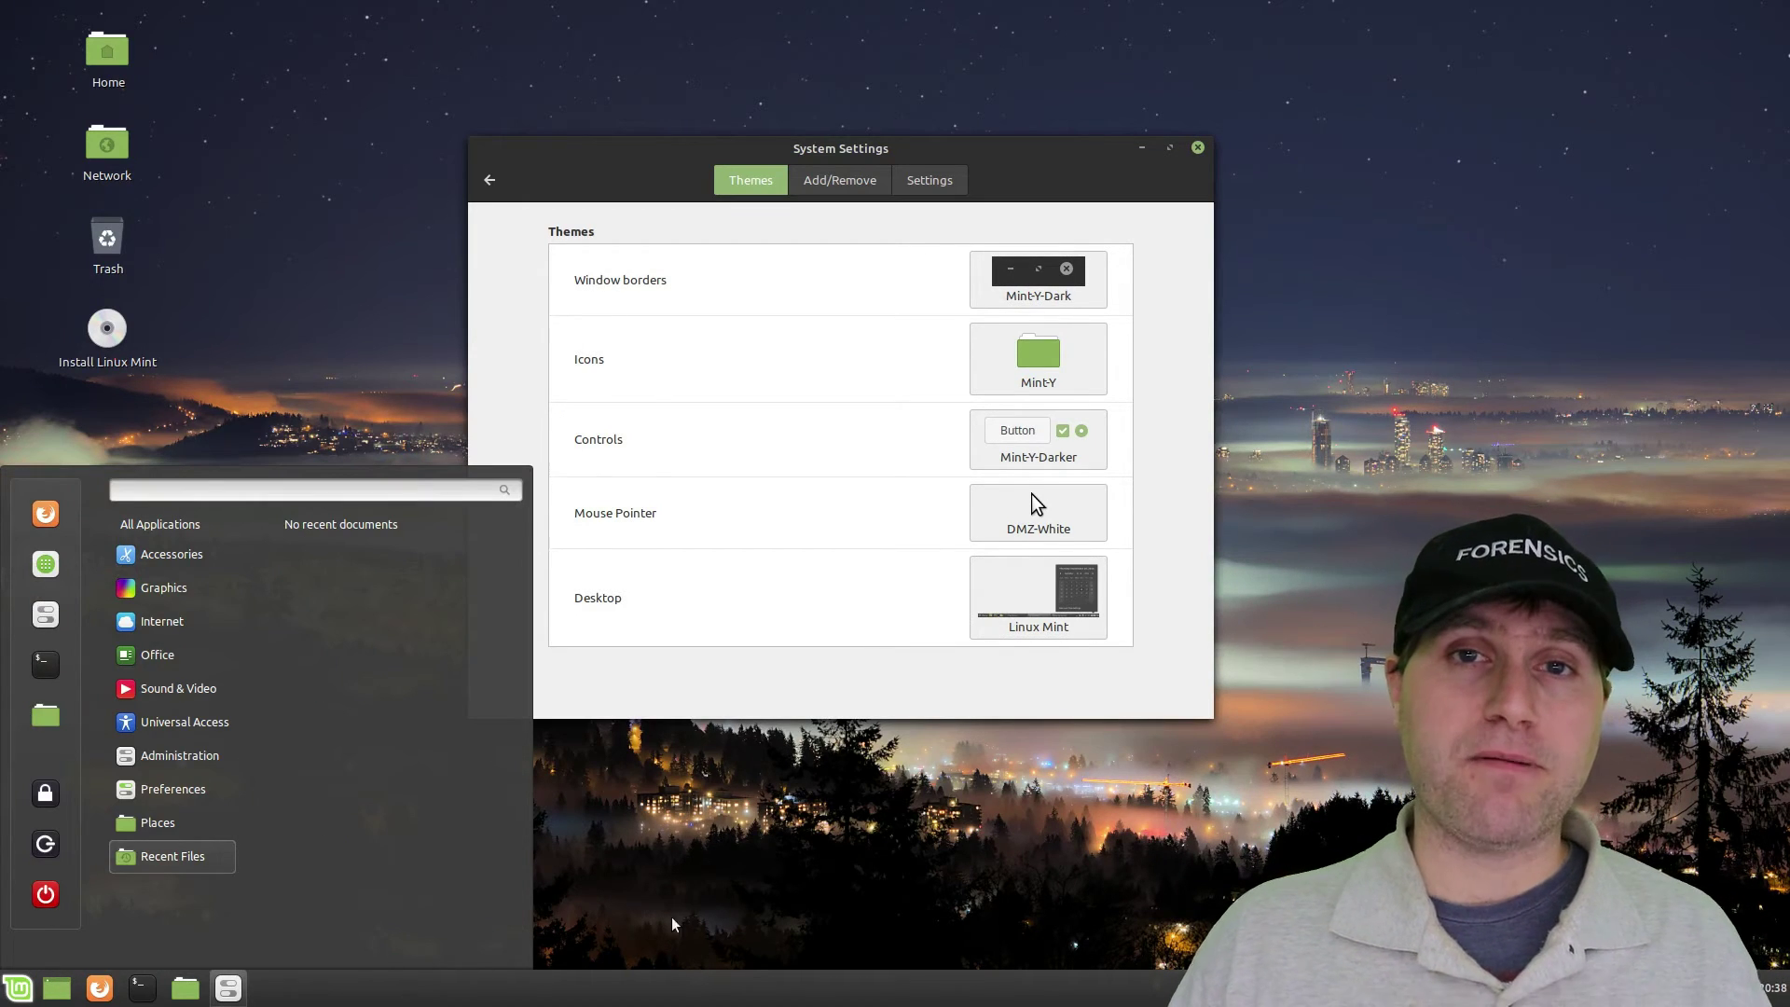
{"action": "left_click", "coordinate": [1067, 594]}
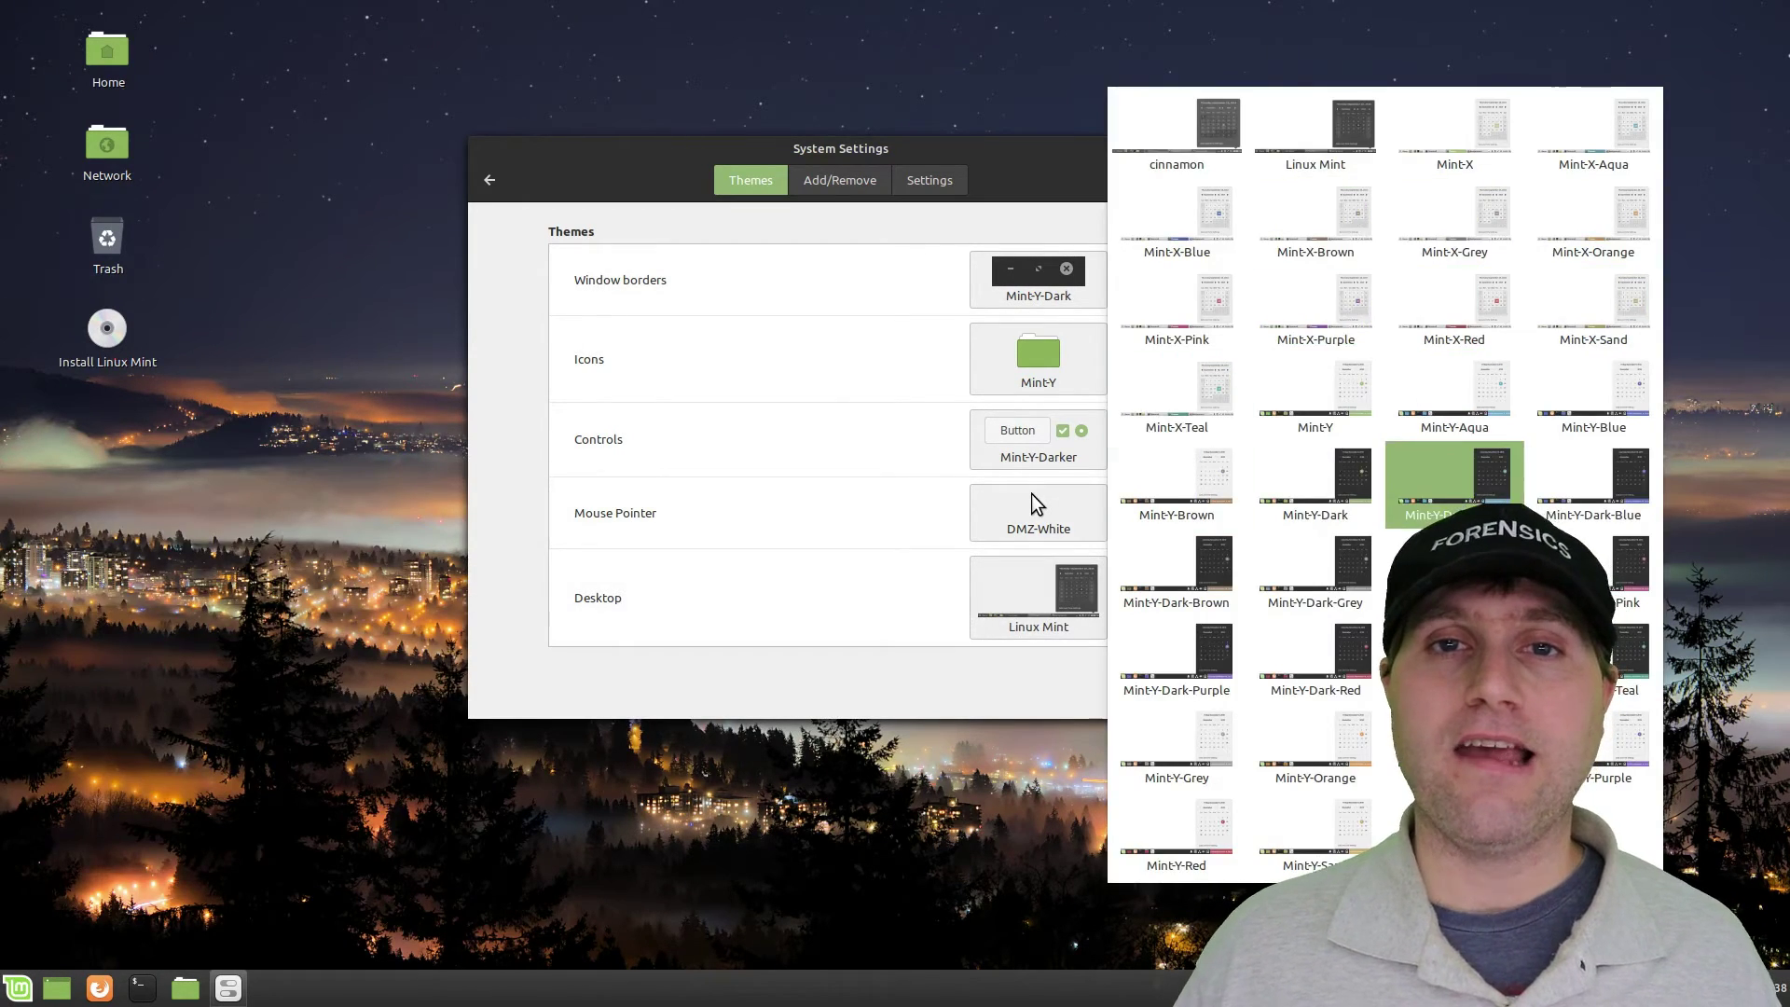
{"action": "left_click", "coordinate": [1315, 485]}
{"action": "left_click", "coordinate": [36, 994]}
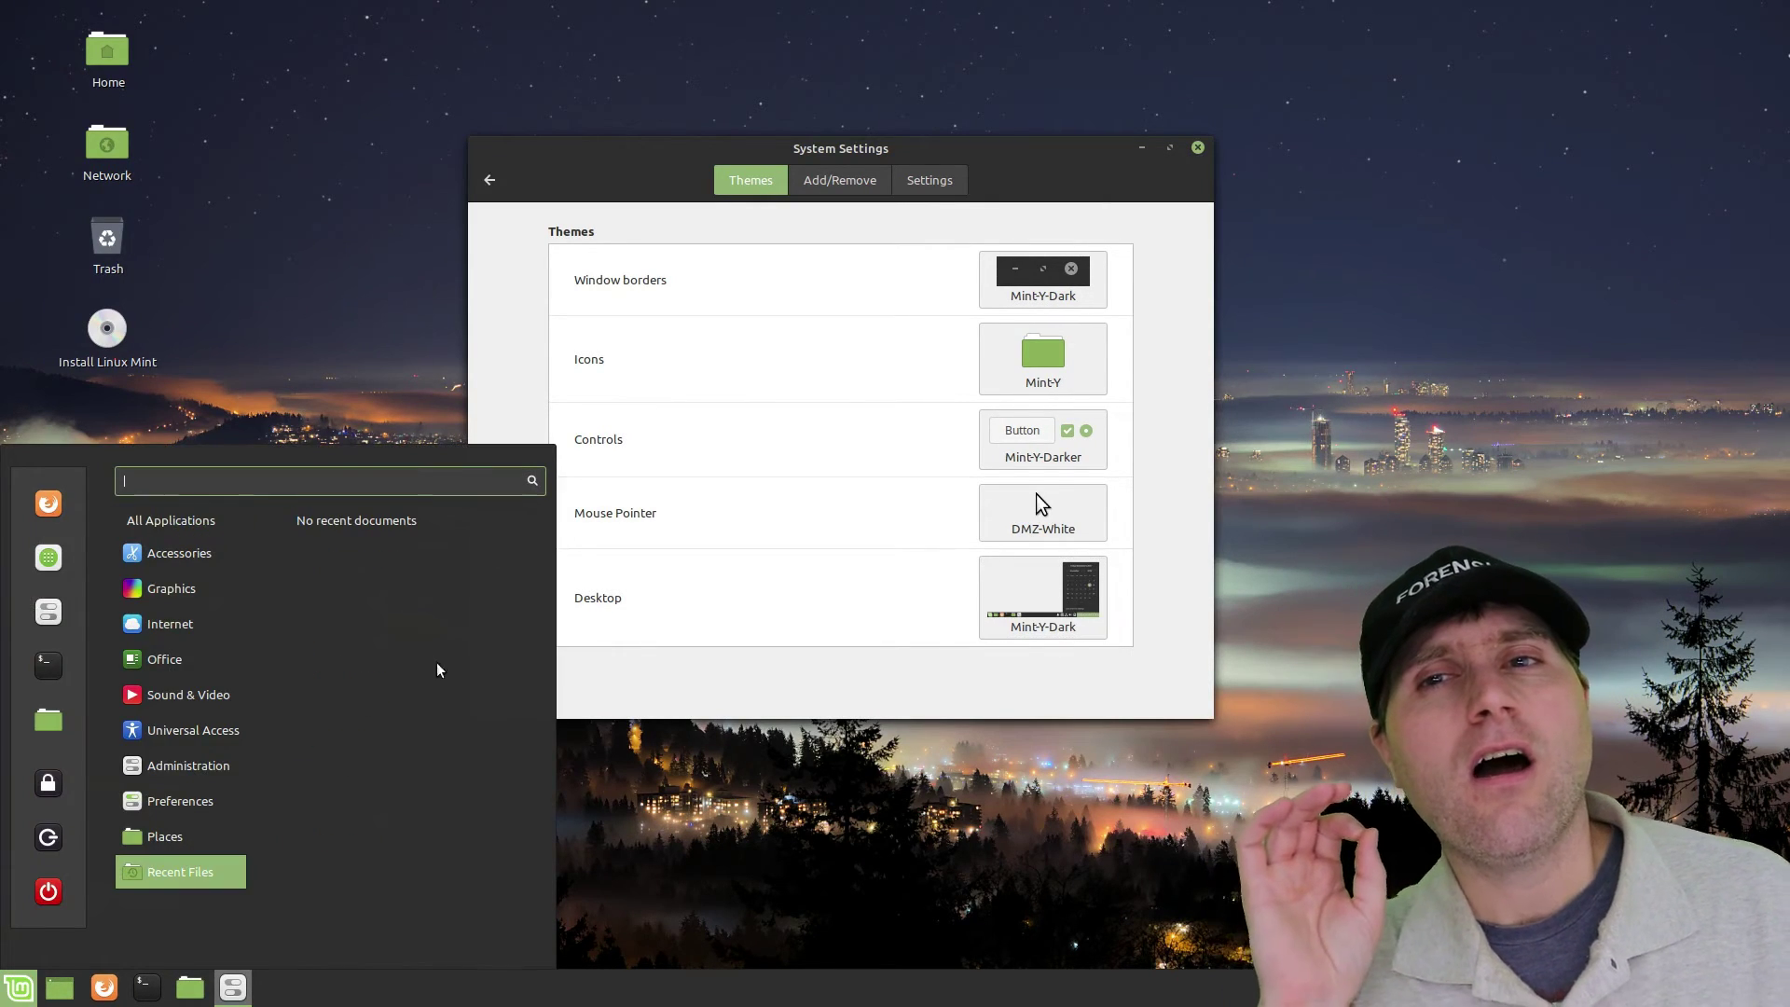
{"action": "left_click", "coordinate": [913, 637]}
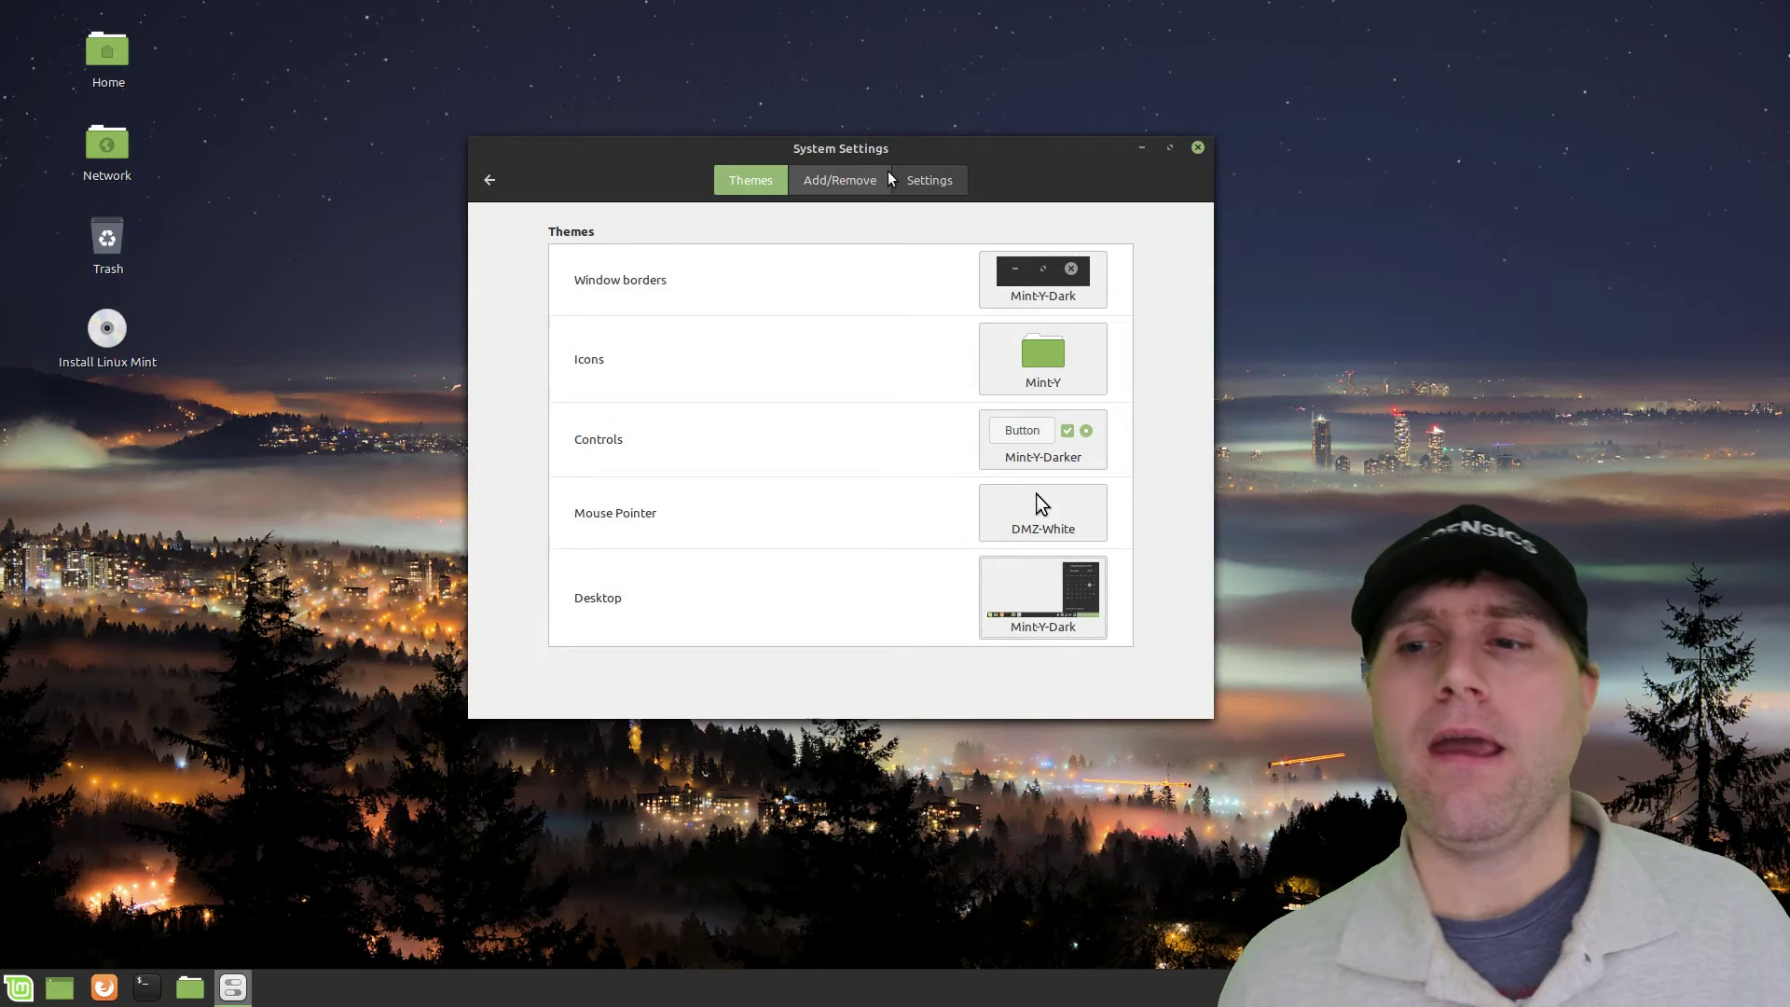
{"action": "left_click", "coordinate": [840, 180]}
Refresh the theme cache and install the Numix Cinnamon Transparent desktop theme.
{"action": "left_click", "coordinate": [953, 534]}
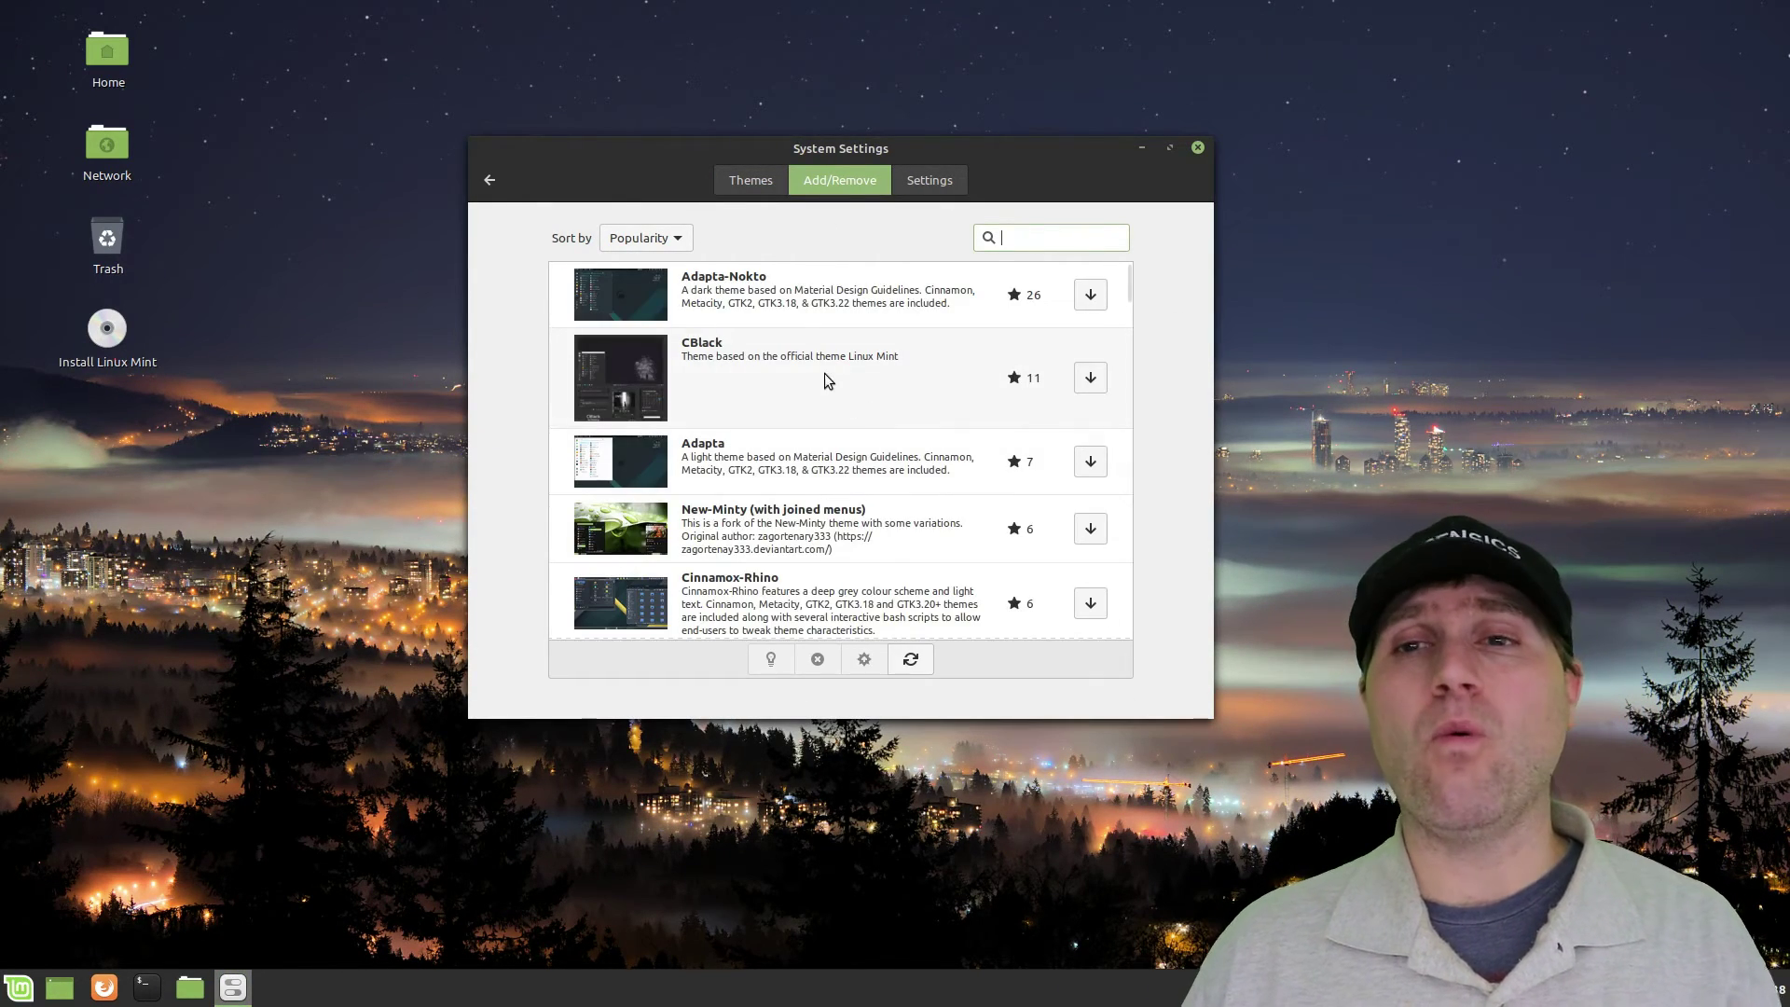
{"action": "scroll", "coordinate": [785, 533], "scroll_direction": "down", "scroll_amount": 1}
{"action": "scroll", "coordinate": [785, 529], "scroll_direction": "down", "scroll_amount": 4}
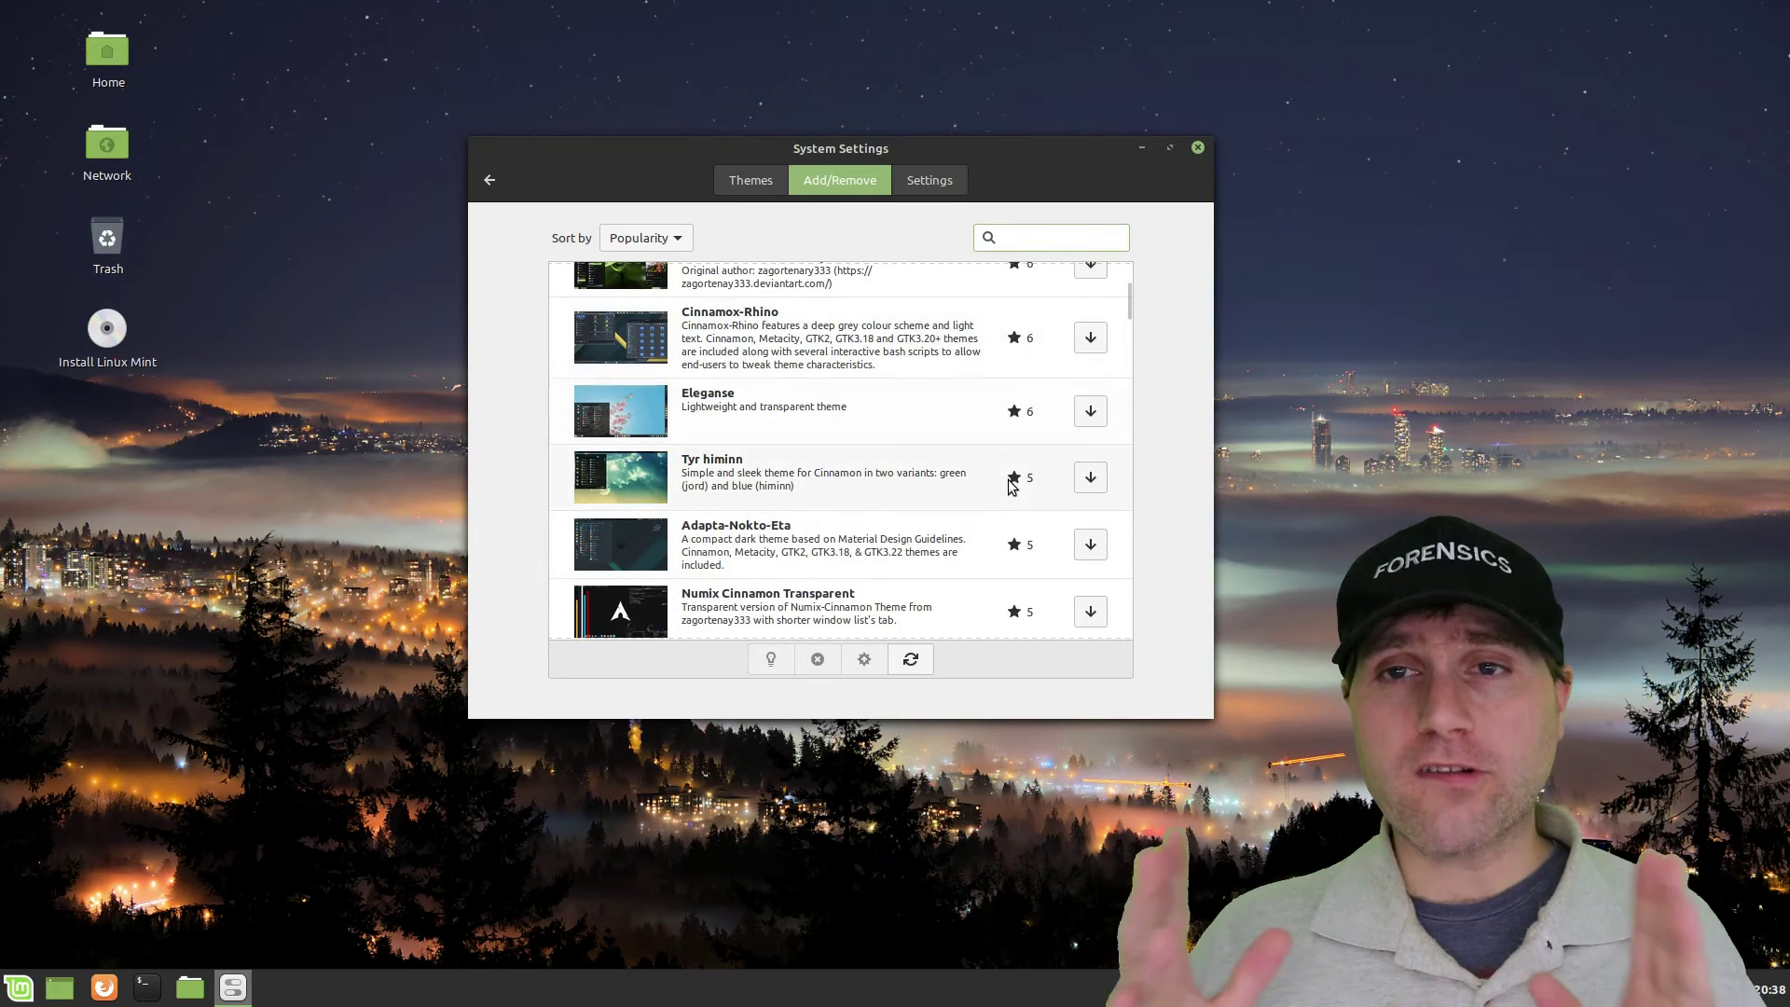
{"action": "left_click", "coordinate": [1089, 611]}
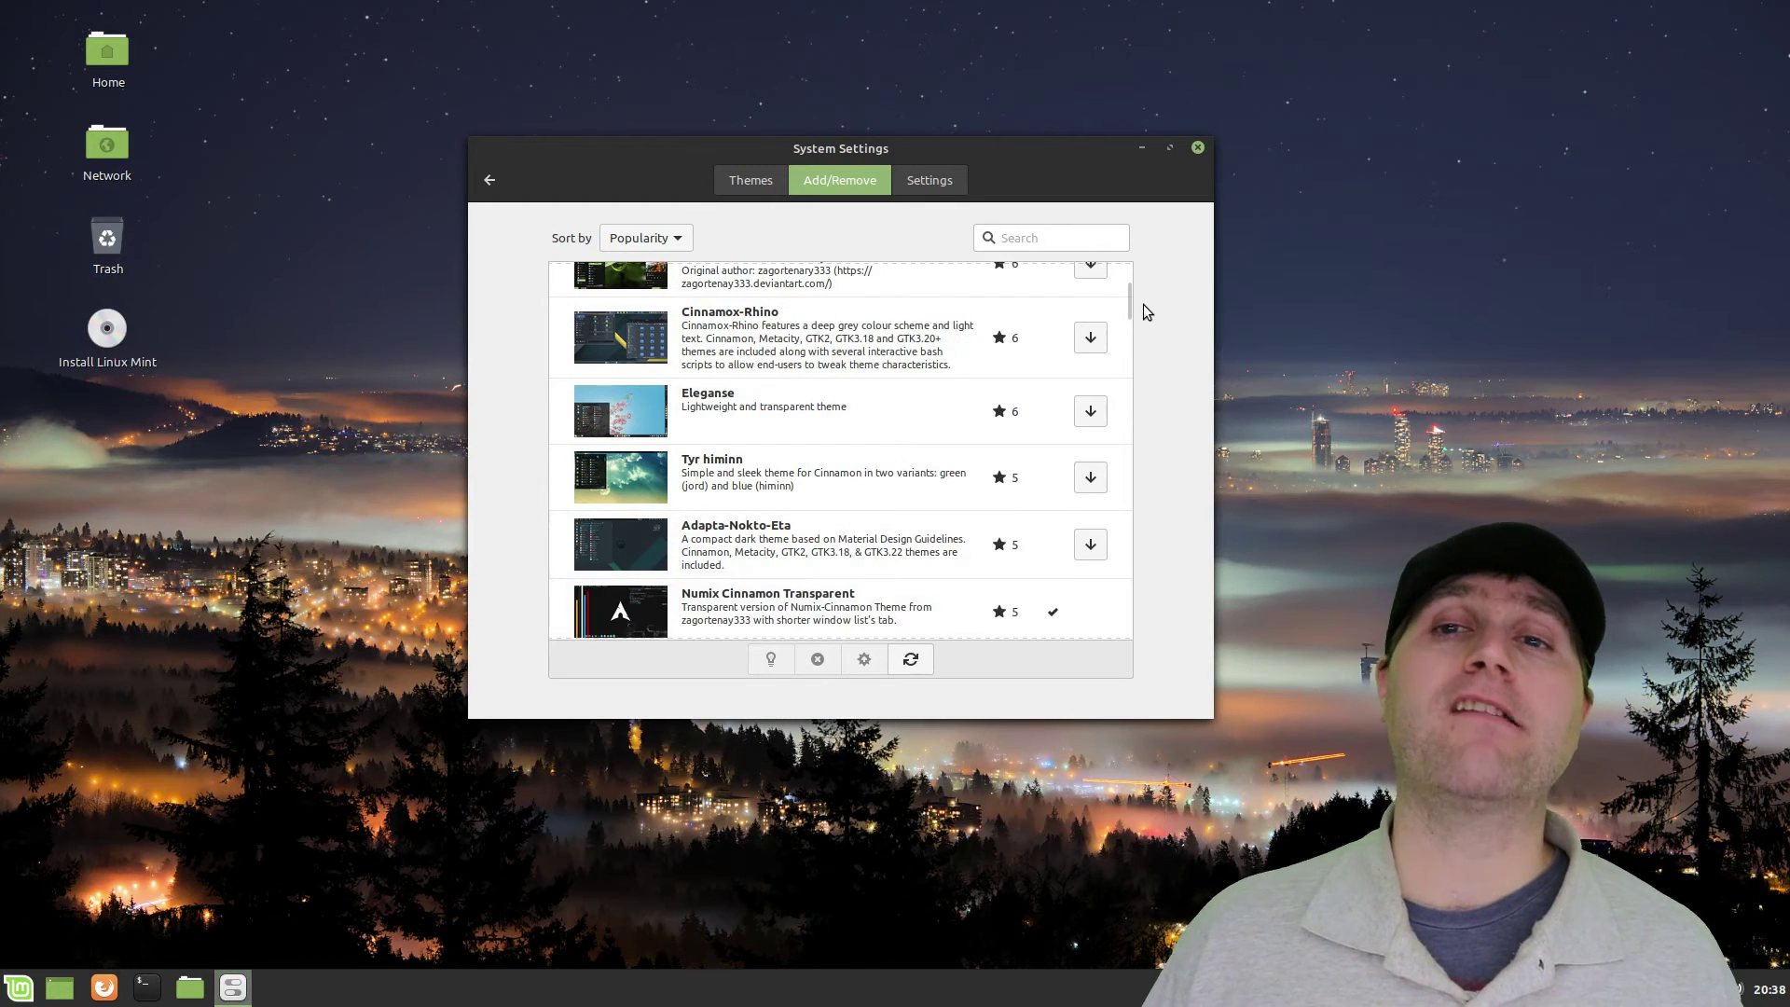
{"action": "left_click", "coordinate": [770, 172]}
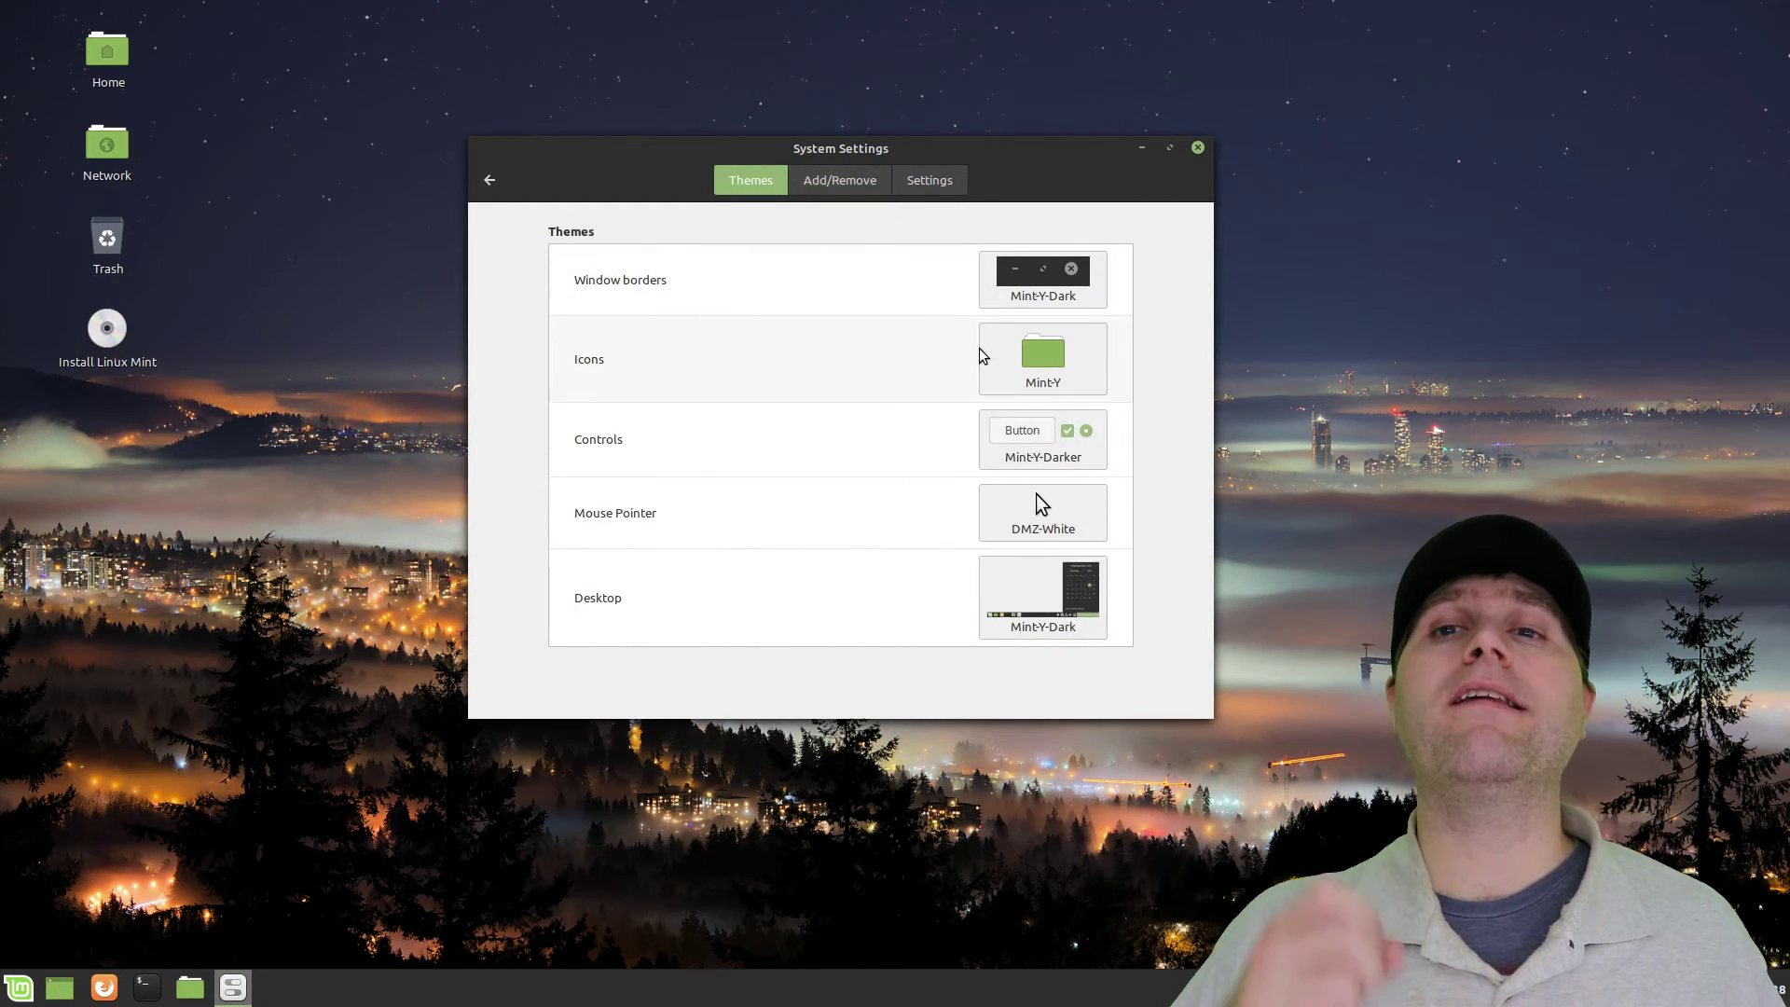
Apply Numix-Cinnamon-Transparent, preview it in the menu, then switch the desktop theme to Mint-Y-Brown.
{"action": "left_click", "coordinate": [1032, 564]}
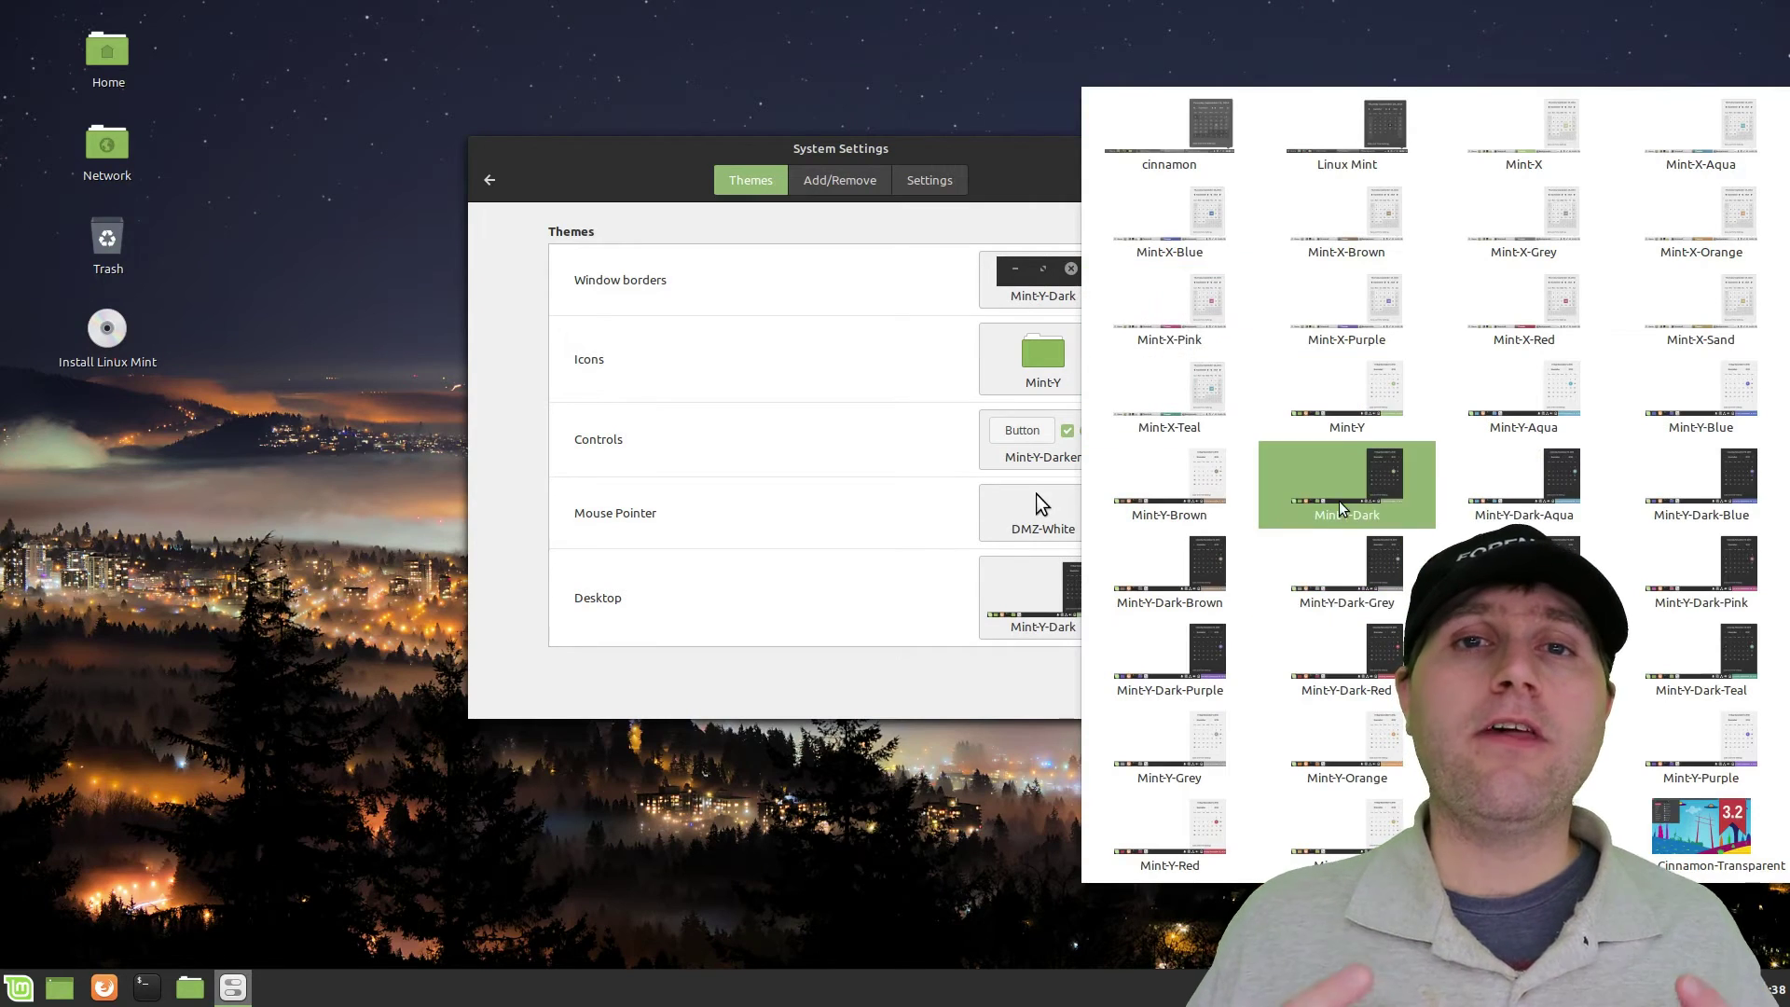
{"action": "left_click", "coordinate": [1685, 837]}
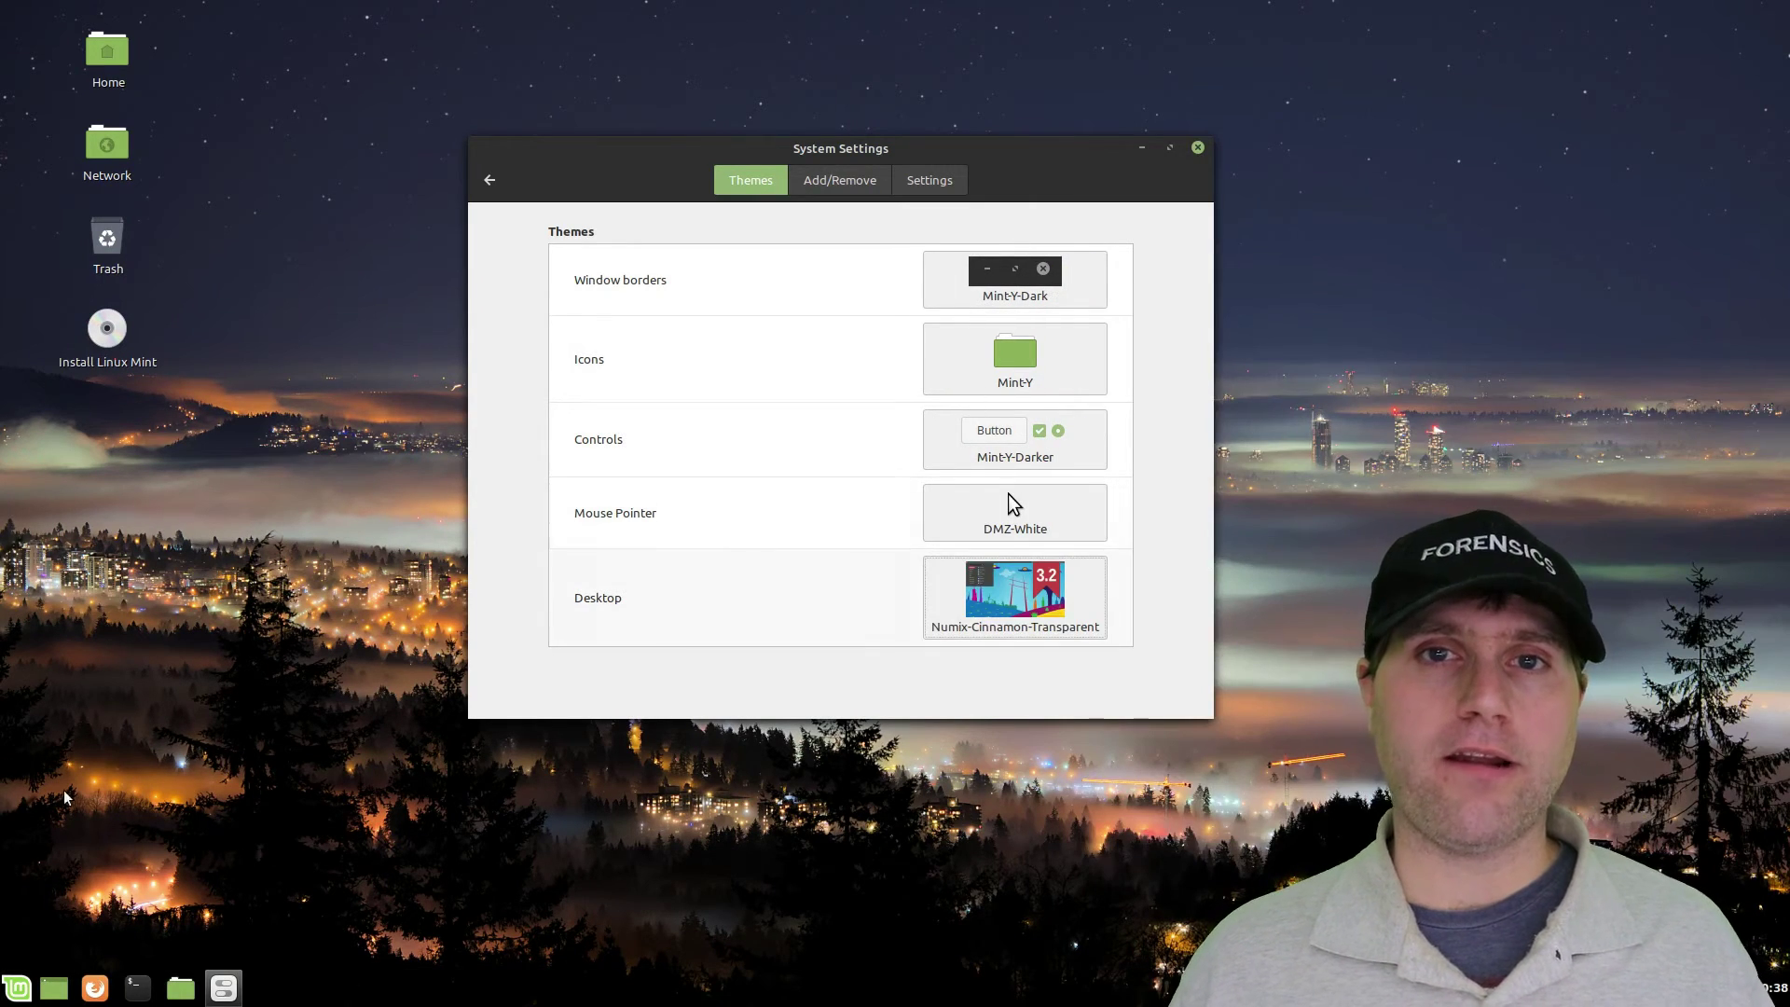
{"action": "left_click", "coordinate": [19, 994]}
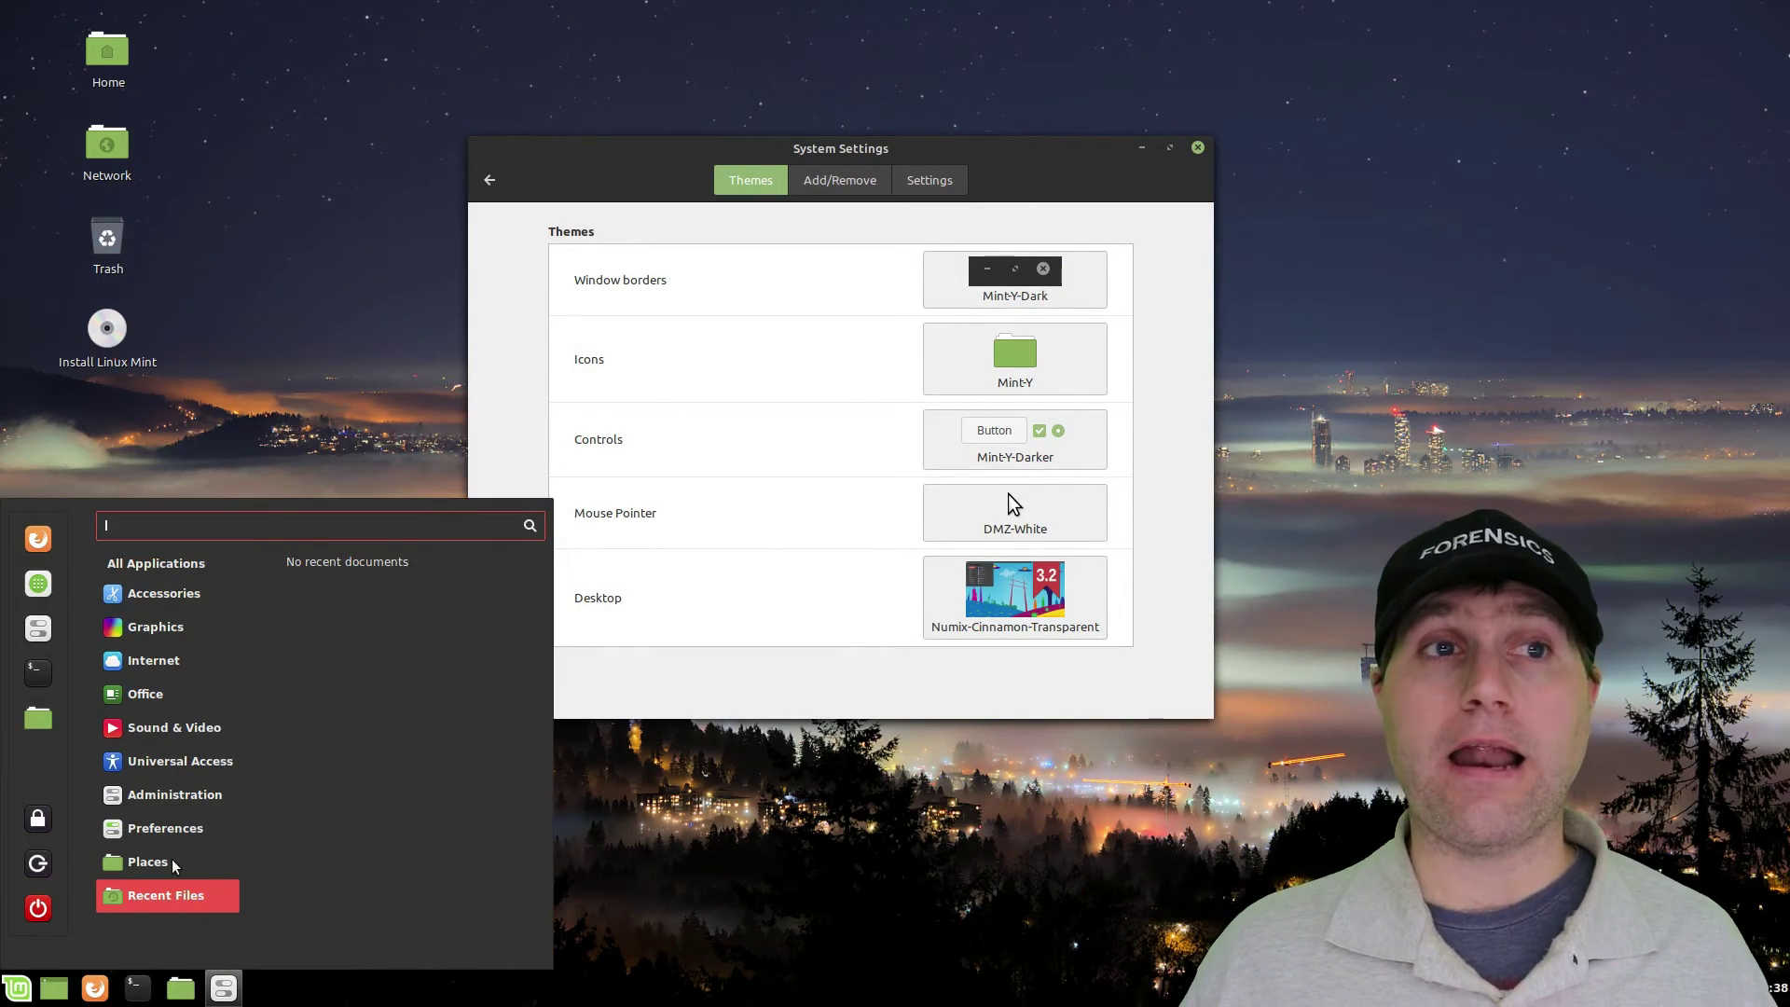
{"action": "left_click", "coordinate": [960, 604]}
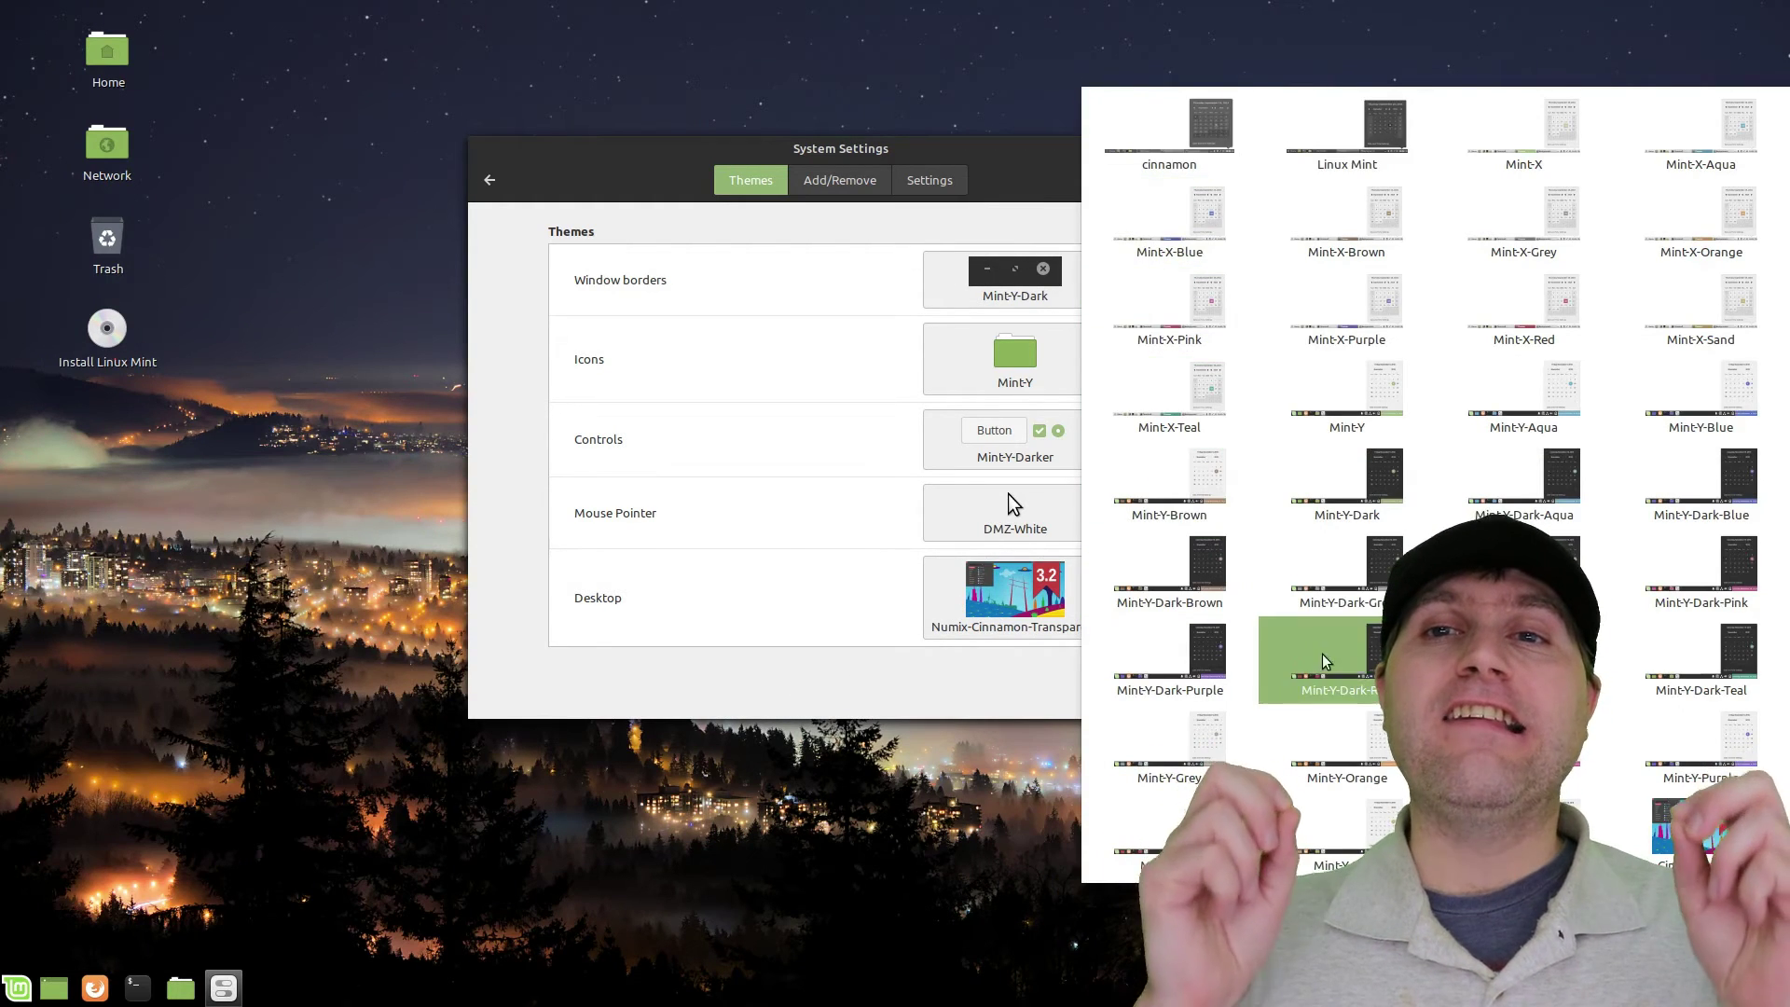
{"action": "left_click", "coordinate": [1161, 490]}
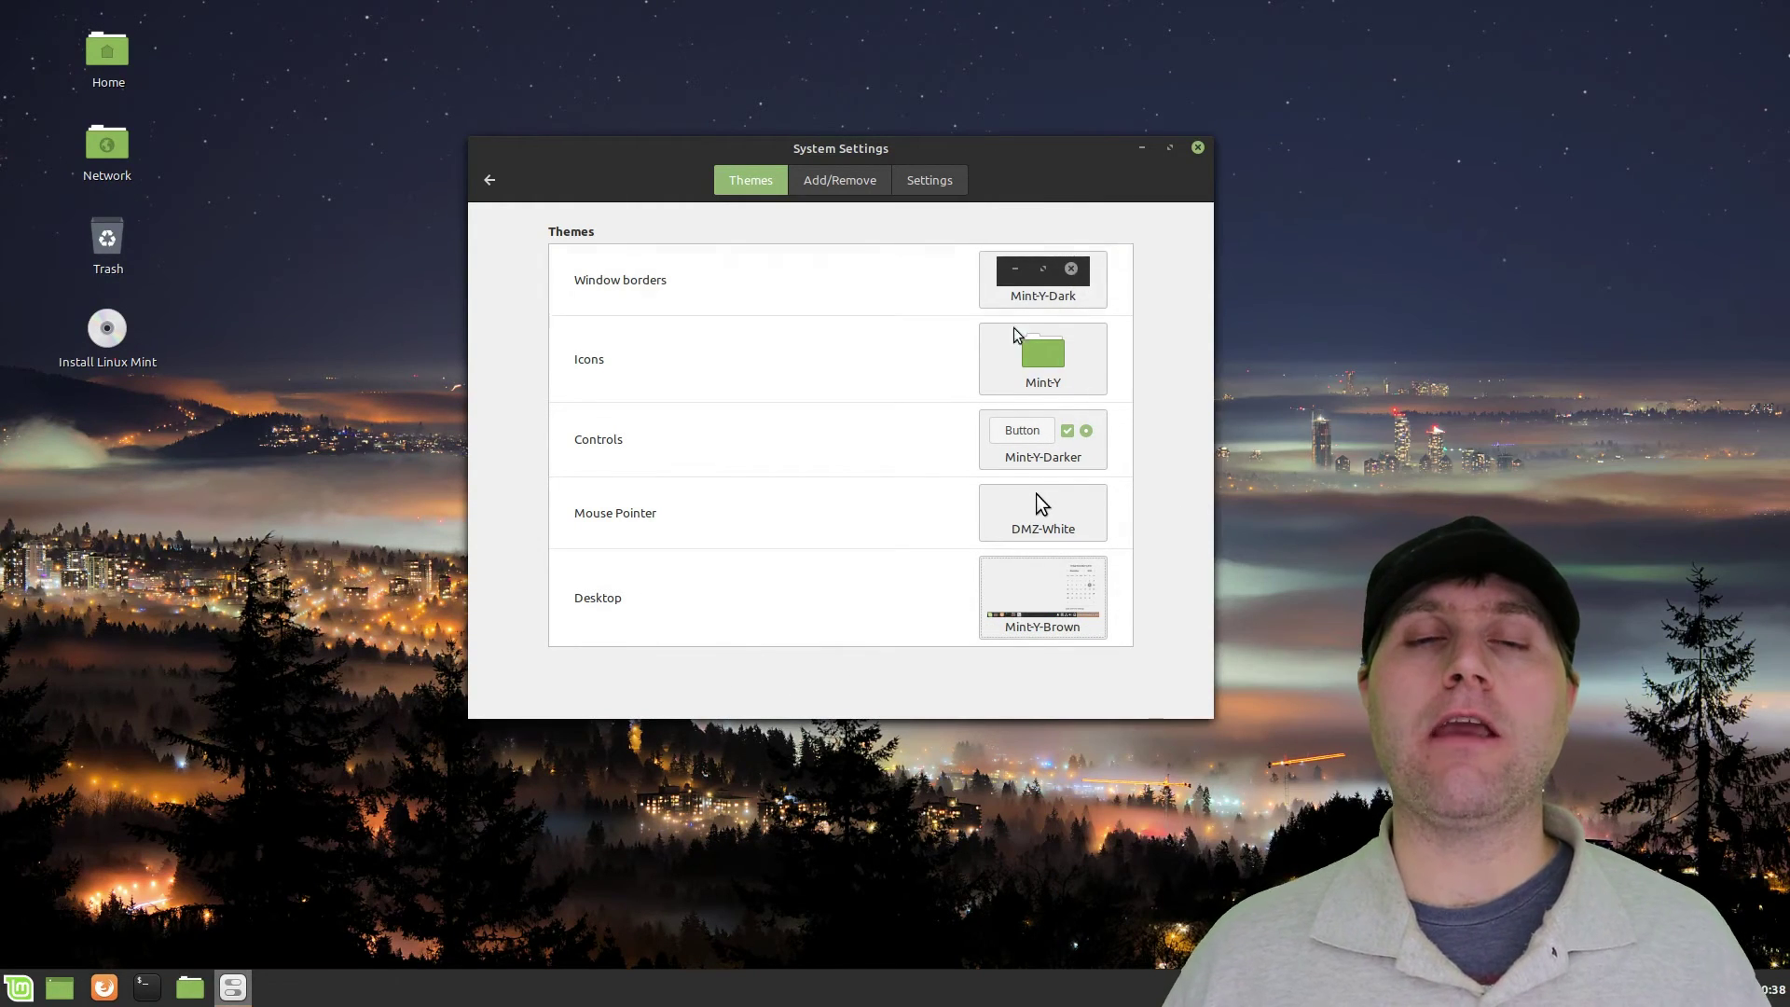
Set the icons to Mint-Y-Brown and the controls to Mint-Y-Darker-Brown.
{"action": "left_click", "coordinate": [1079, 359]}
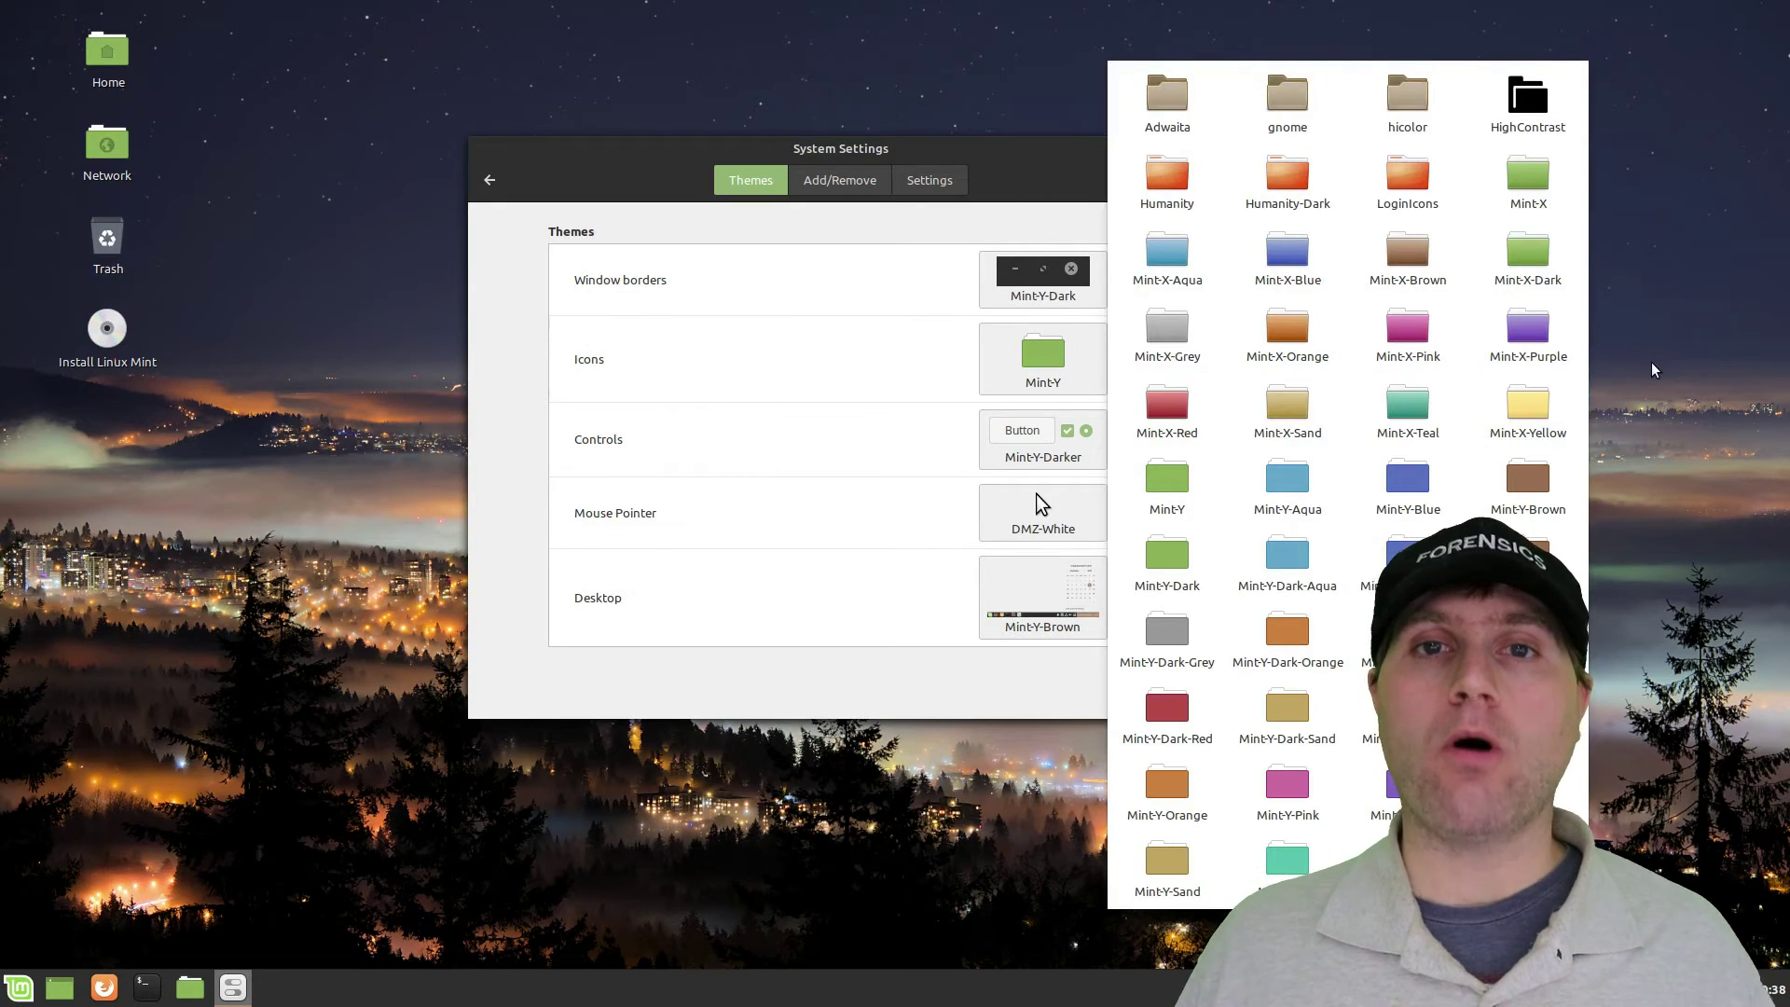
{"action": "left_click", "coordinate": [1533, 474]}
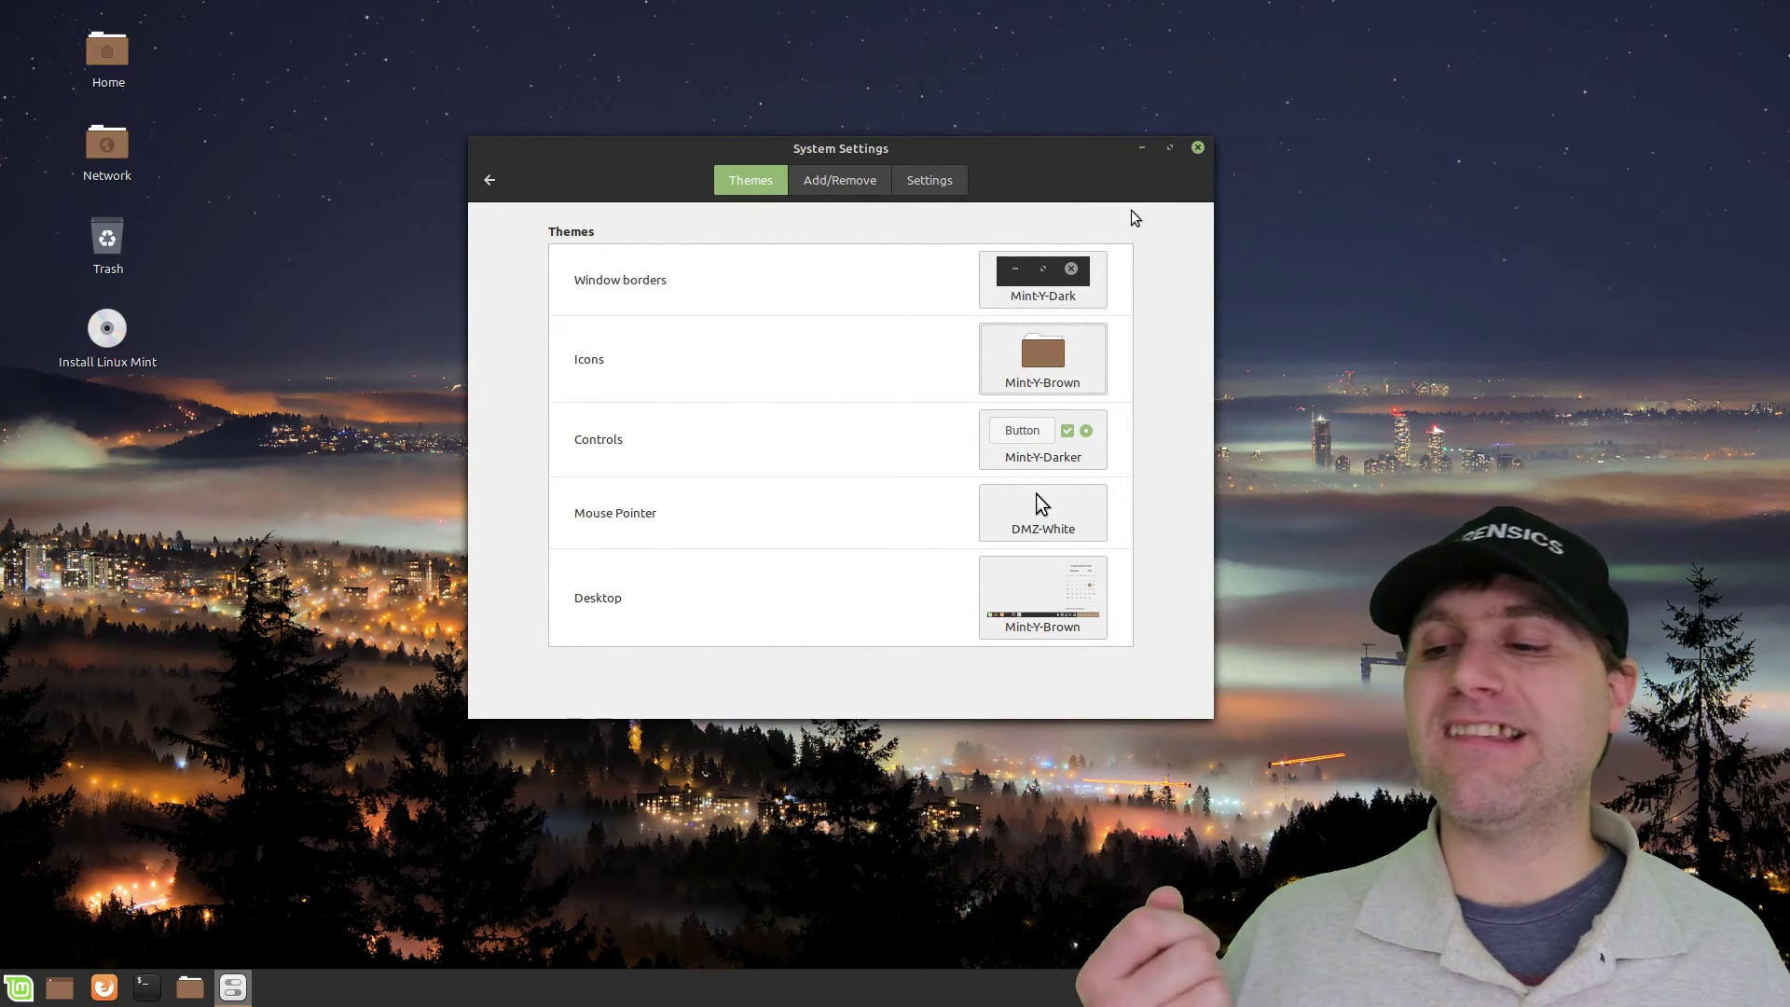
{"action": "left_click", "coordinate": [1053, 438]}
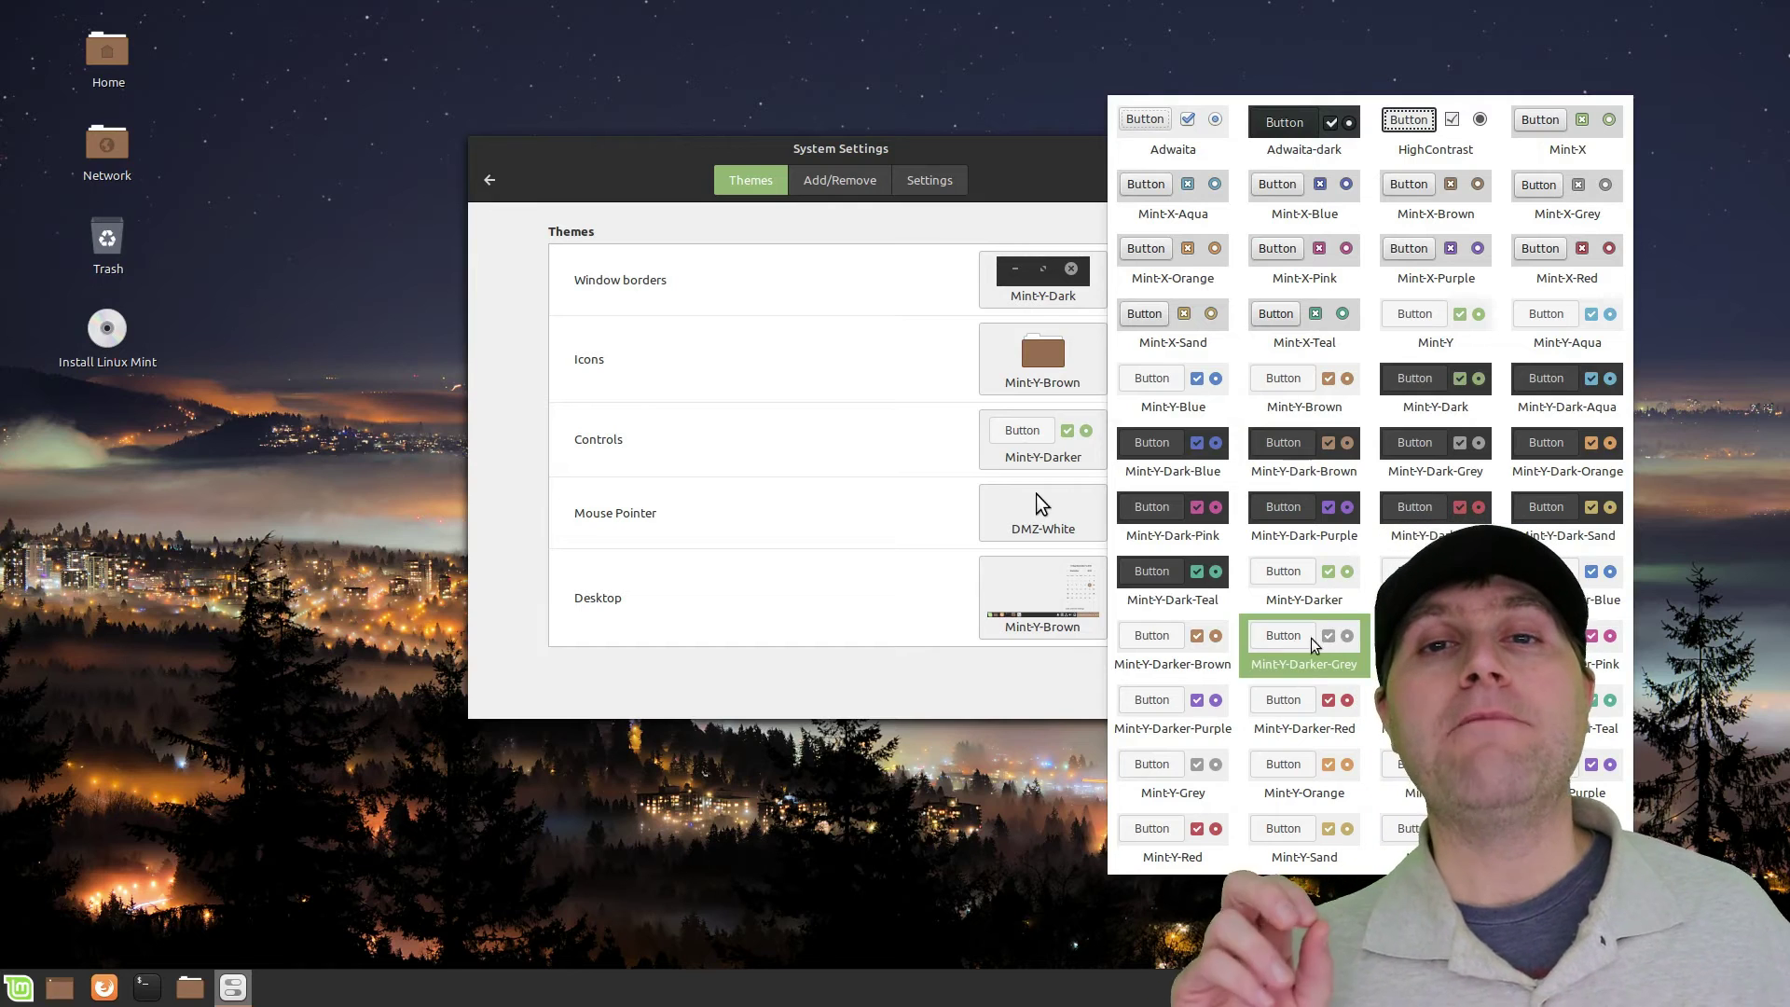
{"action": "left_click", "coordinate": [1202, 653]}
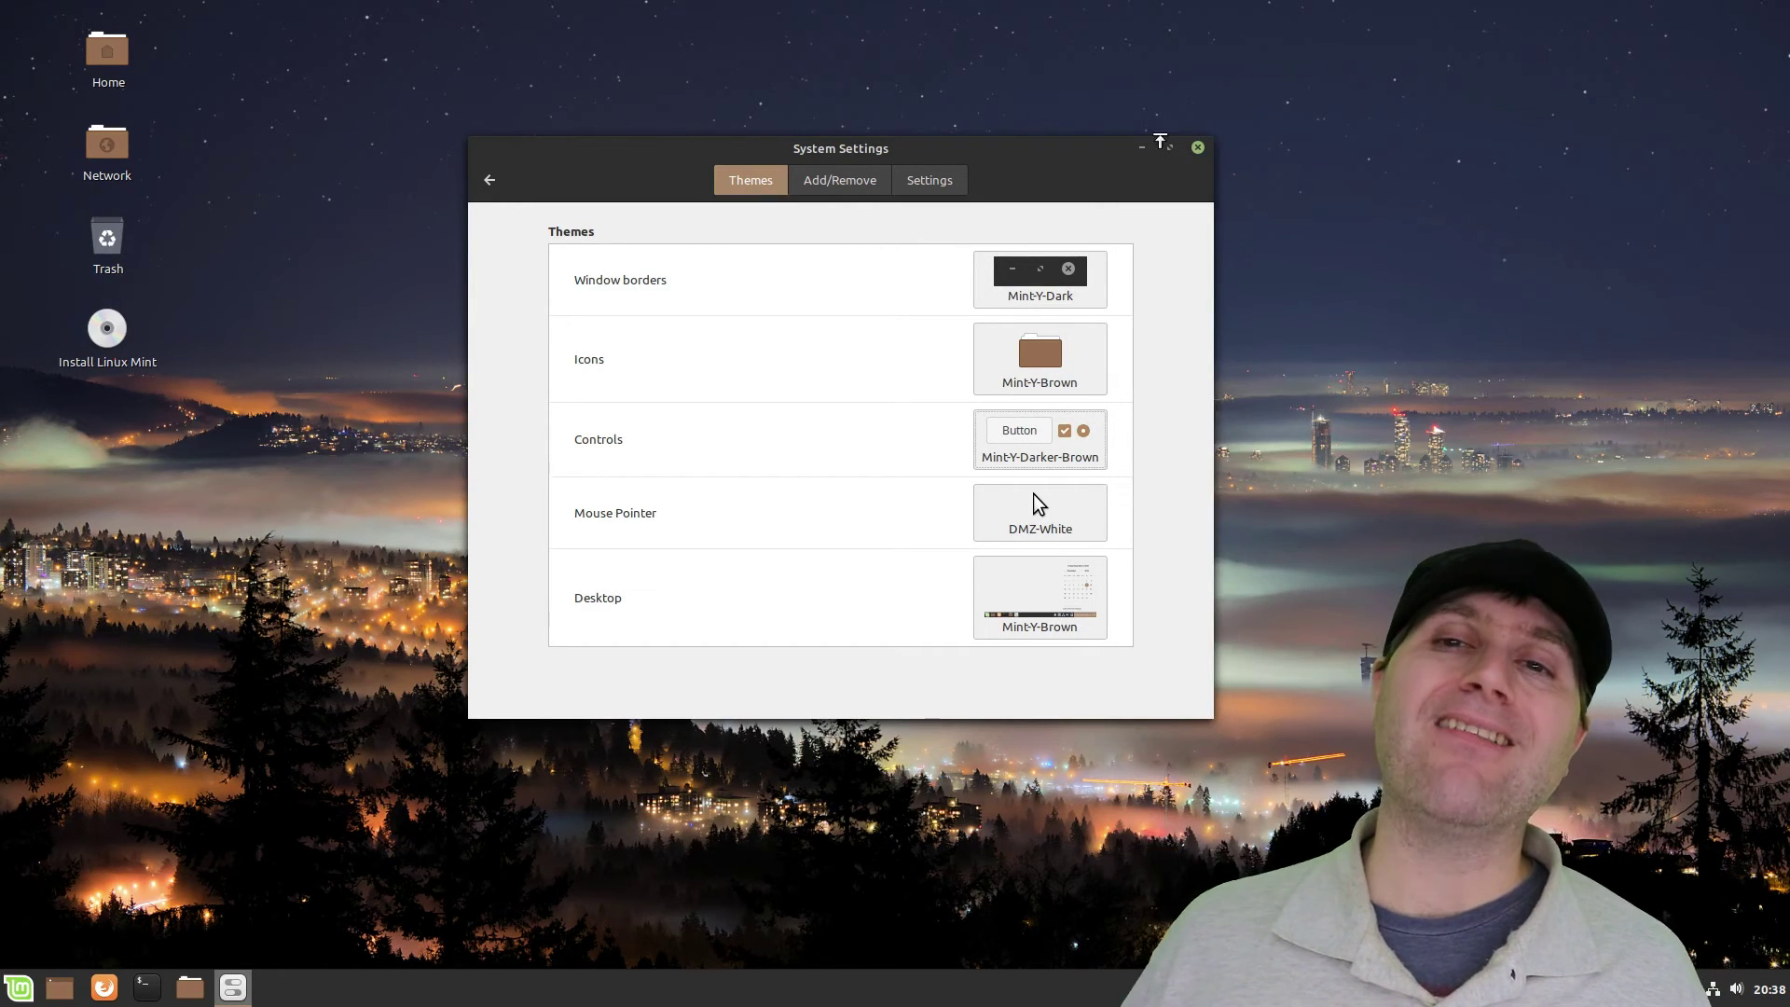
Try light Mint-Y window borders, restore Mint-Y-Dark, and check the menu colours.
{"action": "left_click", "coordinate": [1063, 306]}
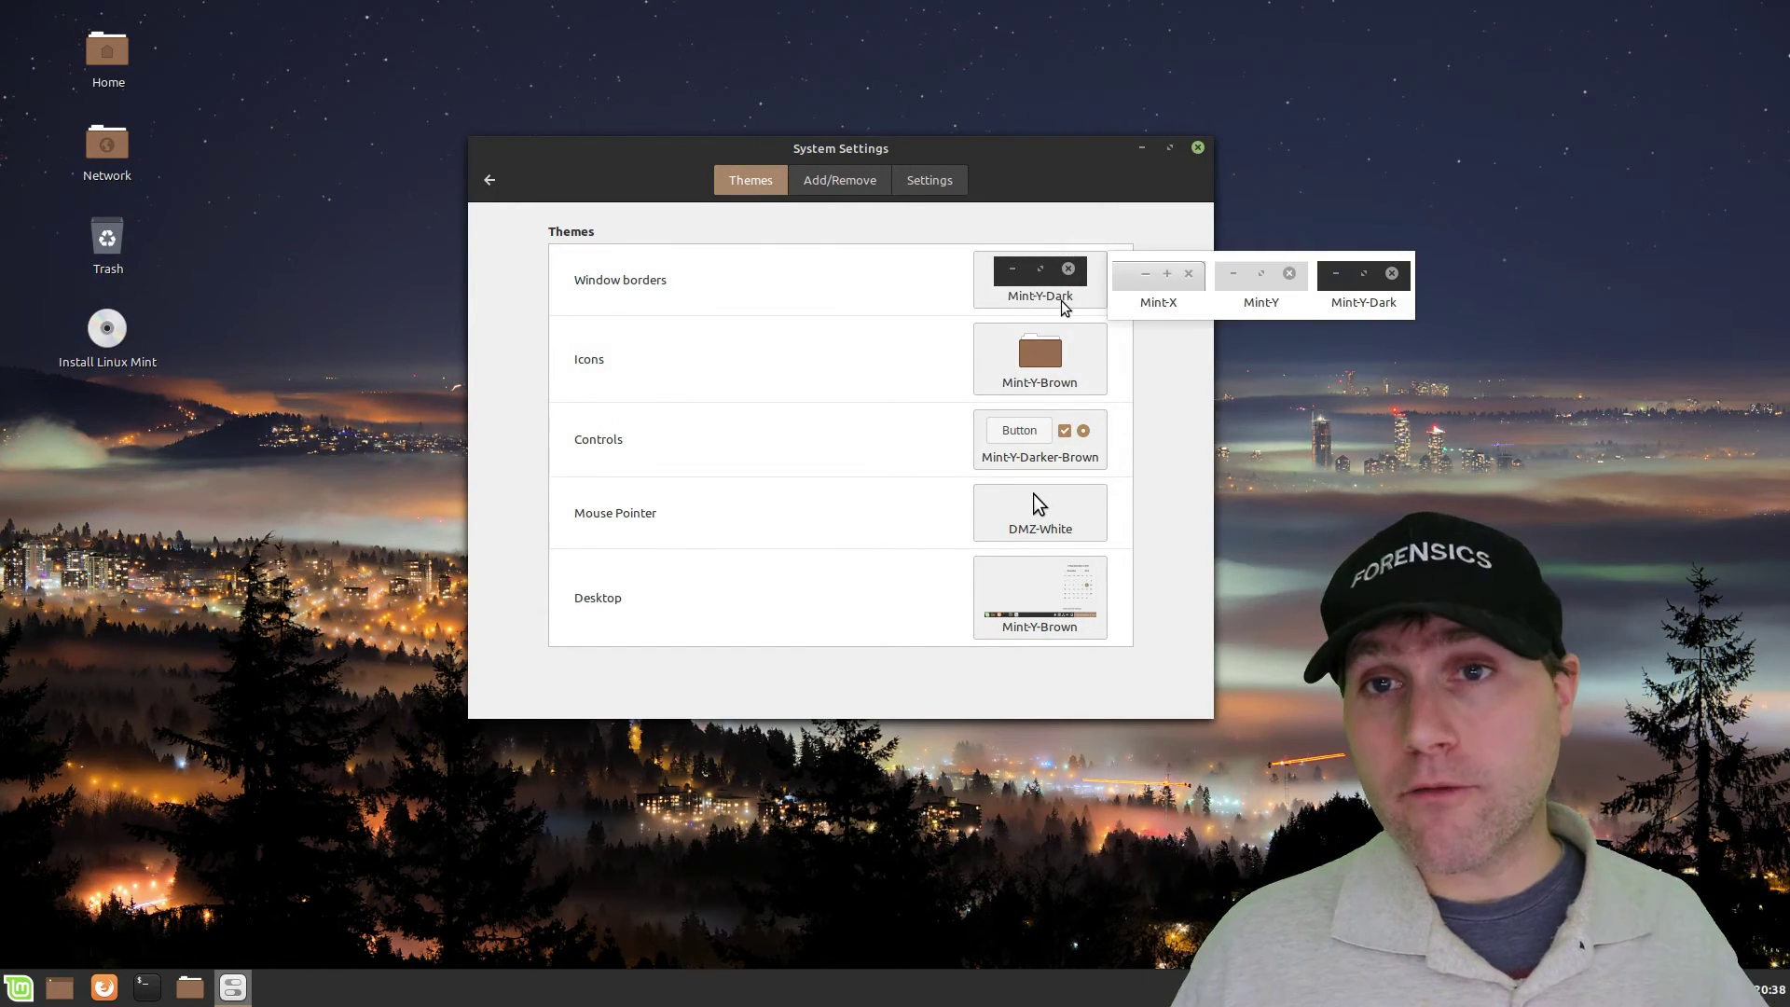
{"action": "left_click", "coordinate": [1187, 471]}
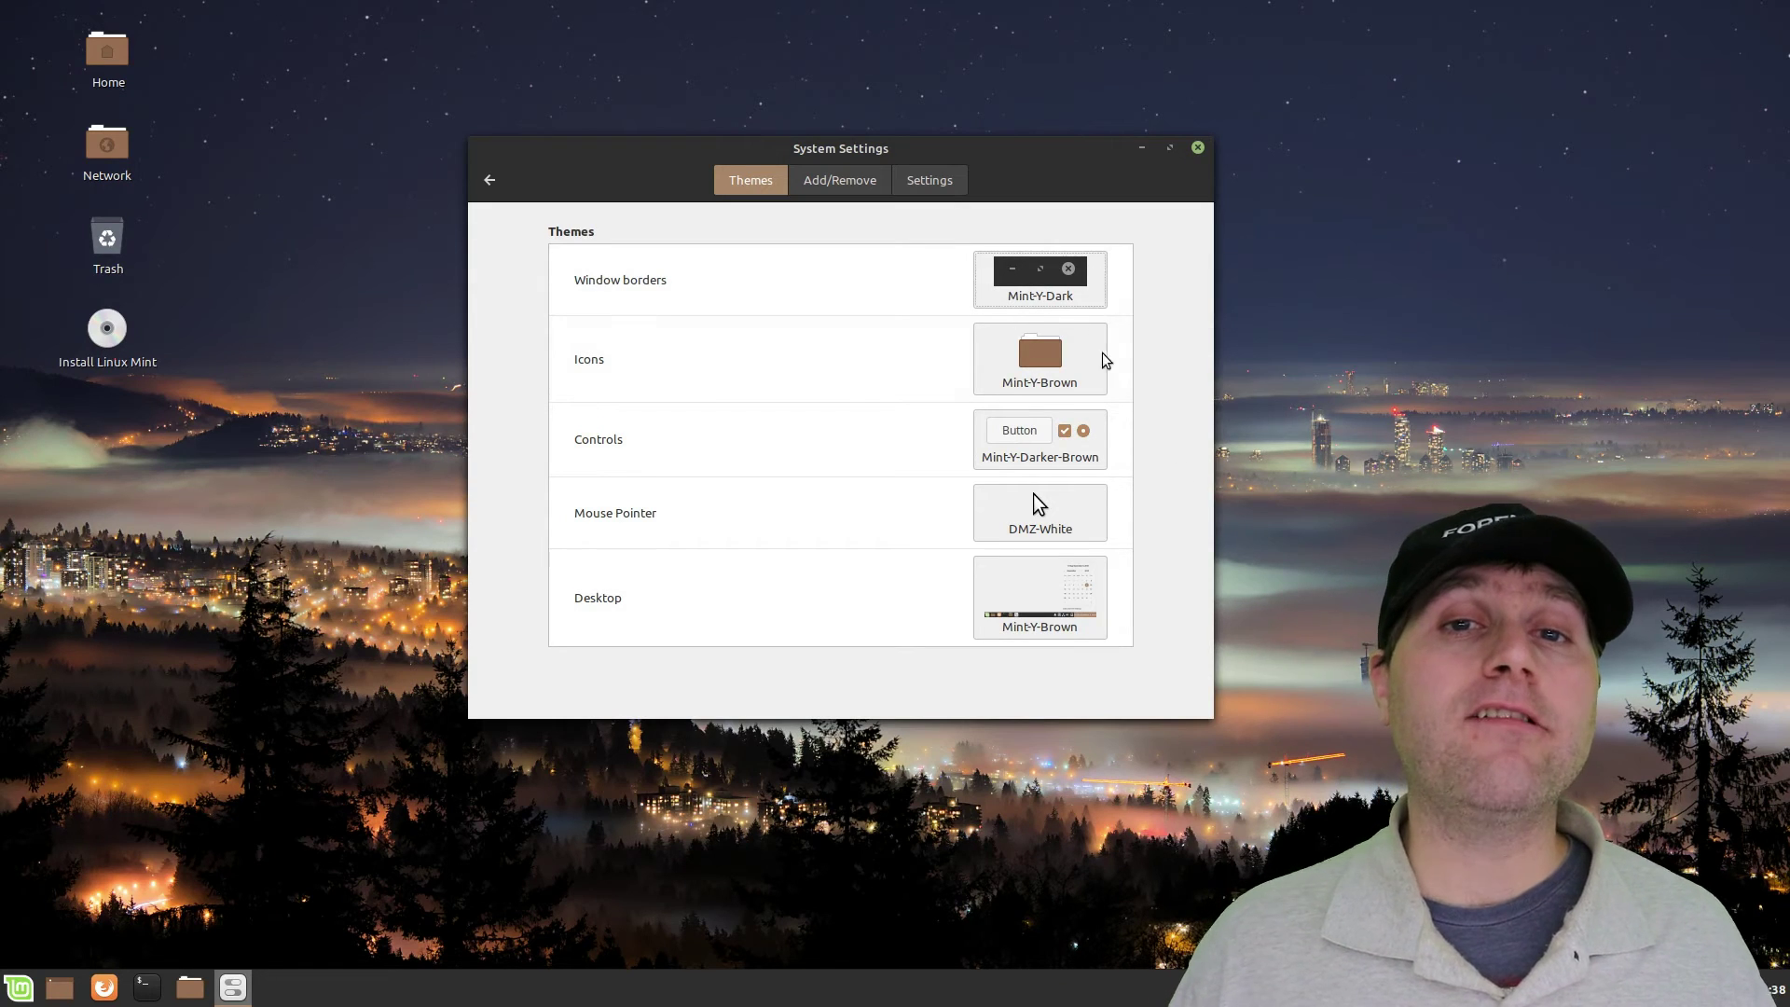
{"action": "left_click", "coordinate": [1078, 291]}
{"action": "left_click", "coordinate": [1249, 280]}
{"action": "left_click", "coordinate": [1072, 300]}
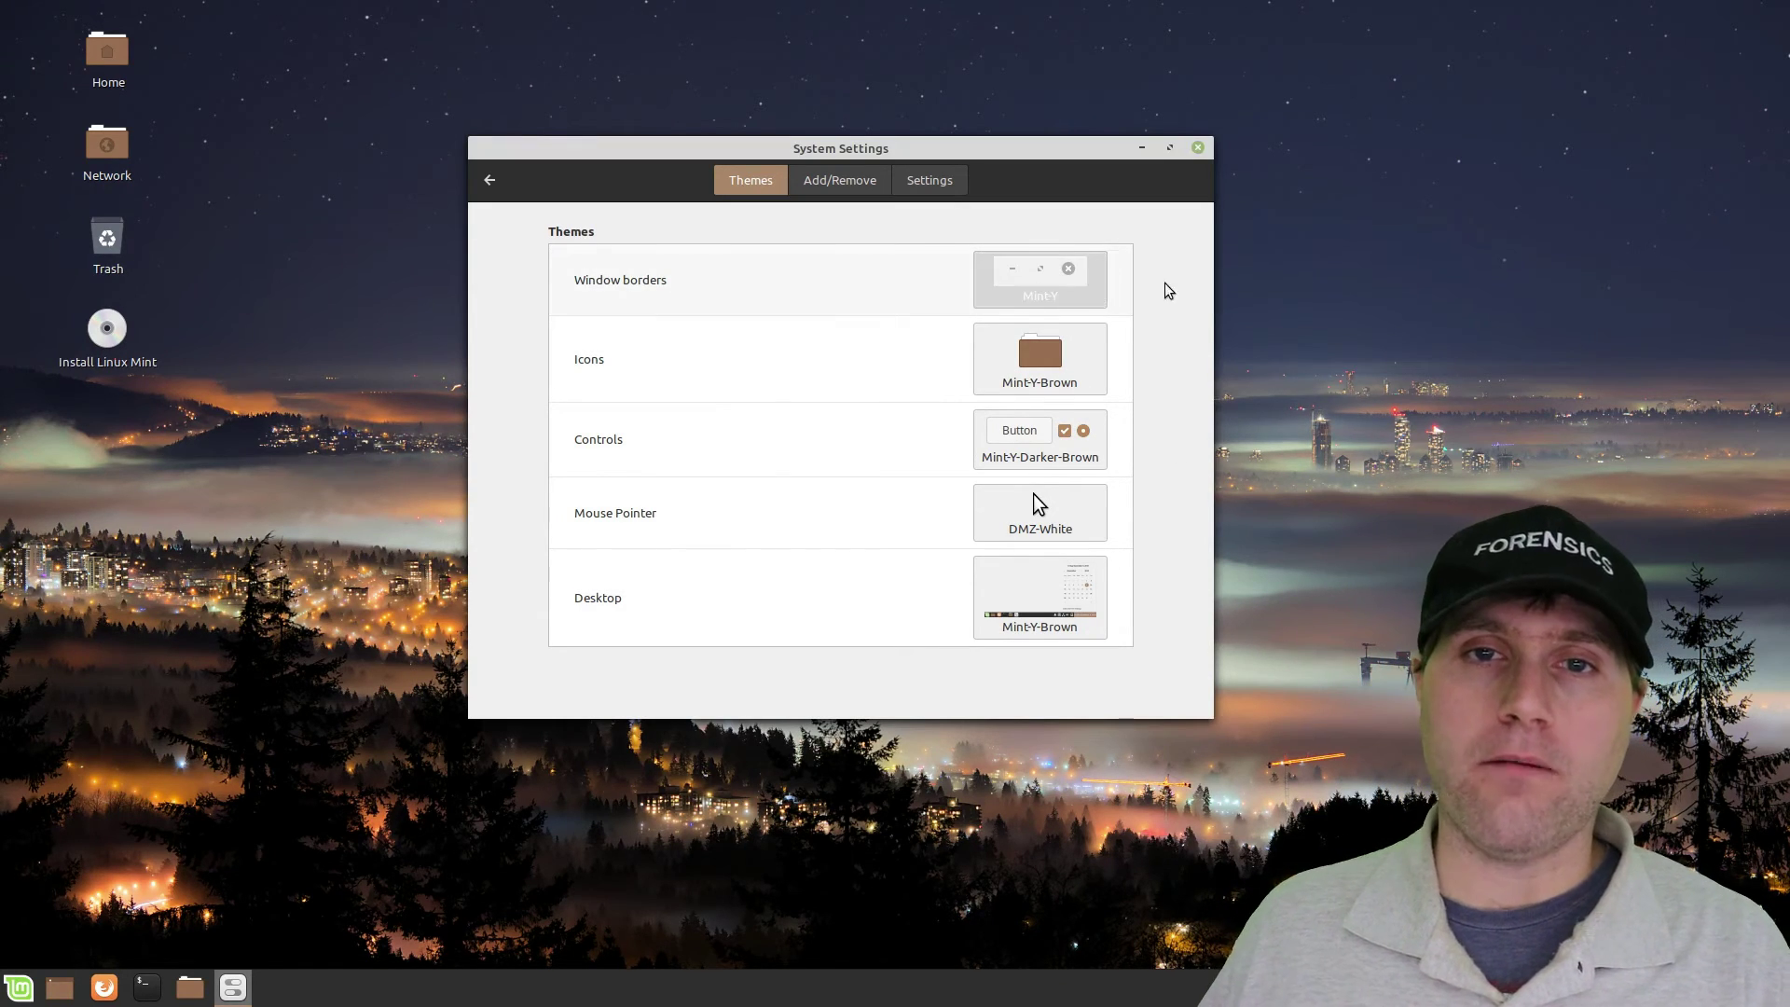
{"action": "left_click", "coordinate": [1347, 295]}
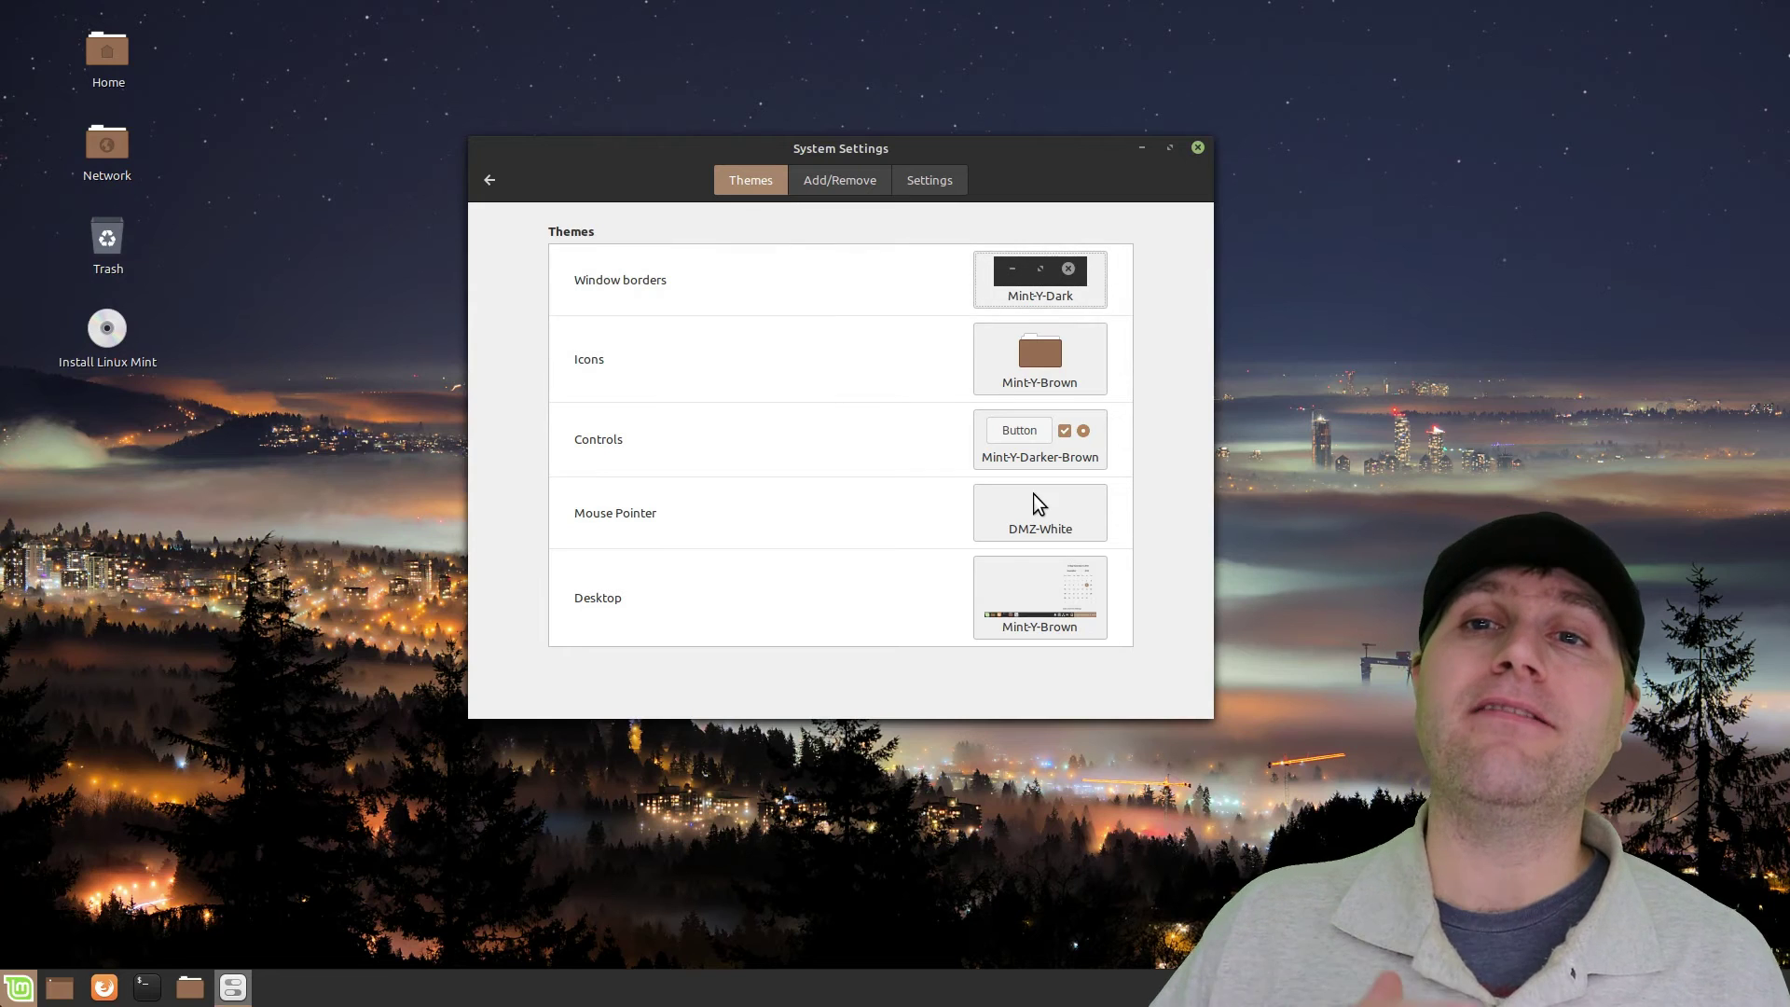
{"action": "left_click", "coordinate": [19, 987]}
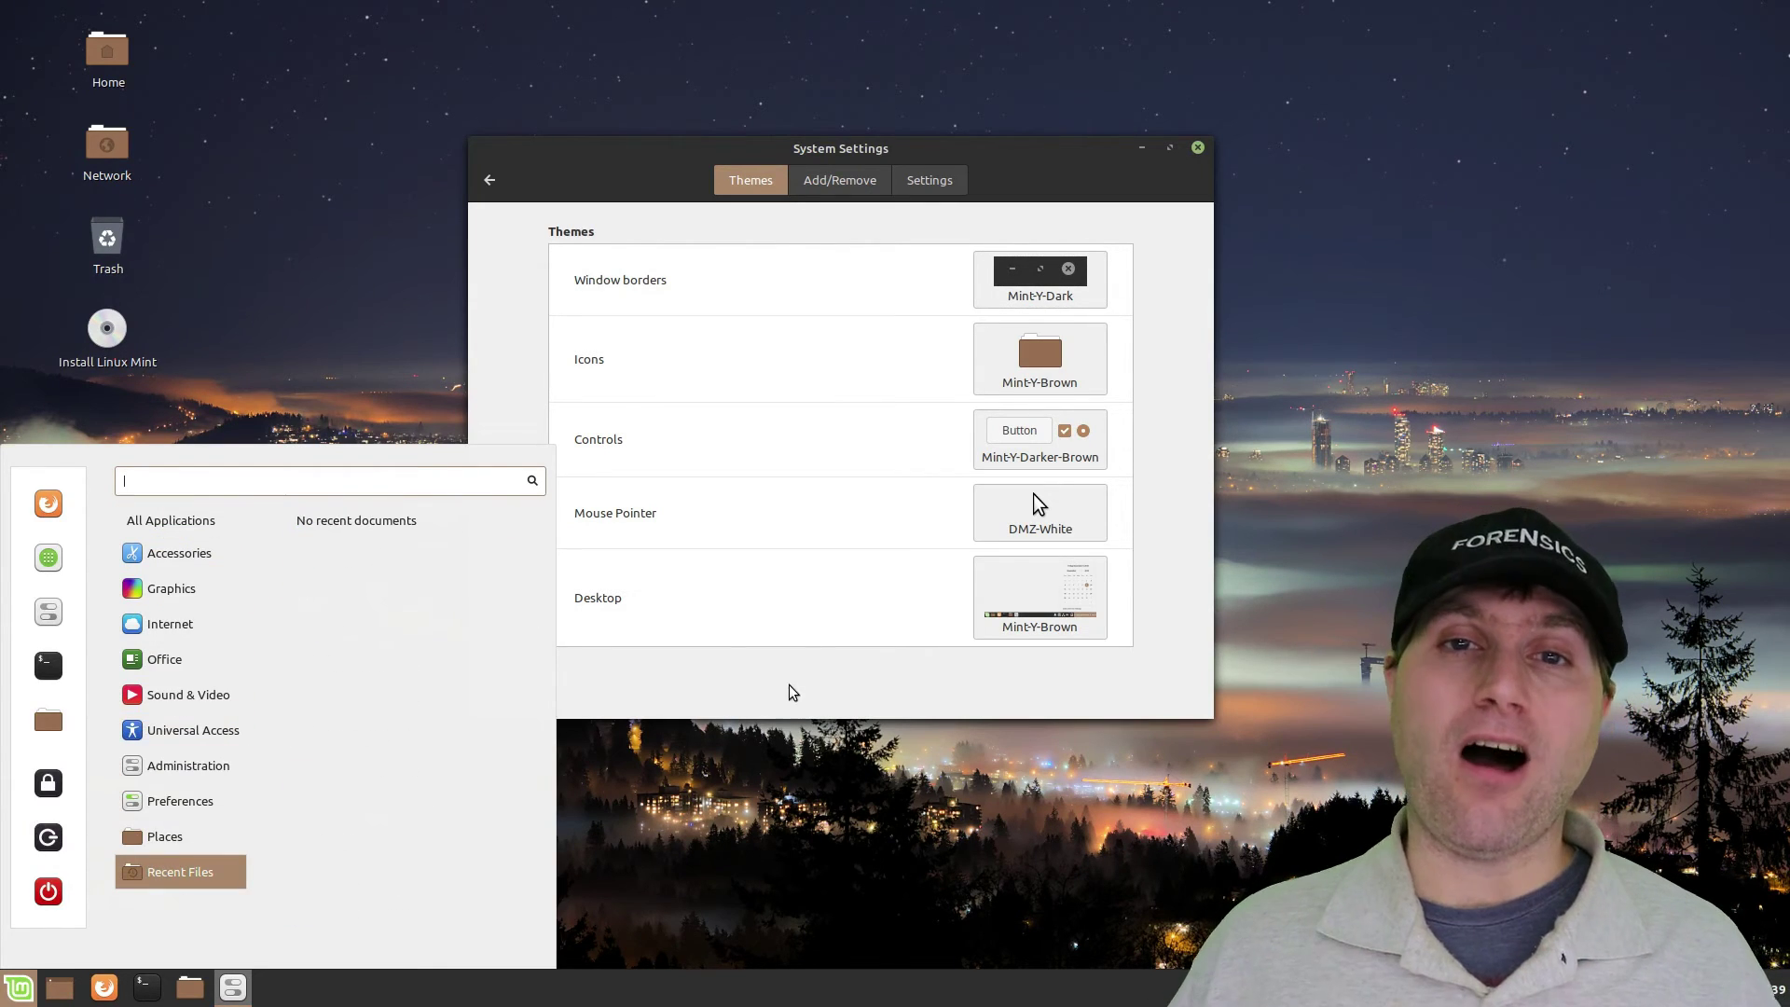
{"action": "left_click", "coordinate": [791, 690]}
Apply the Mint-Y-Dark-Brown desktop theme, preview the menu, and return to the overview.
{"action": "left_click", "coordinate": [1078, 632]}
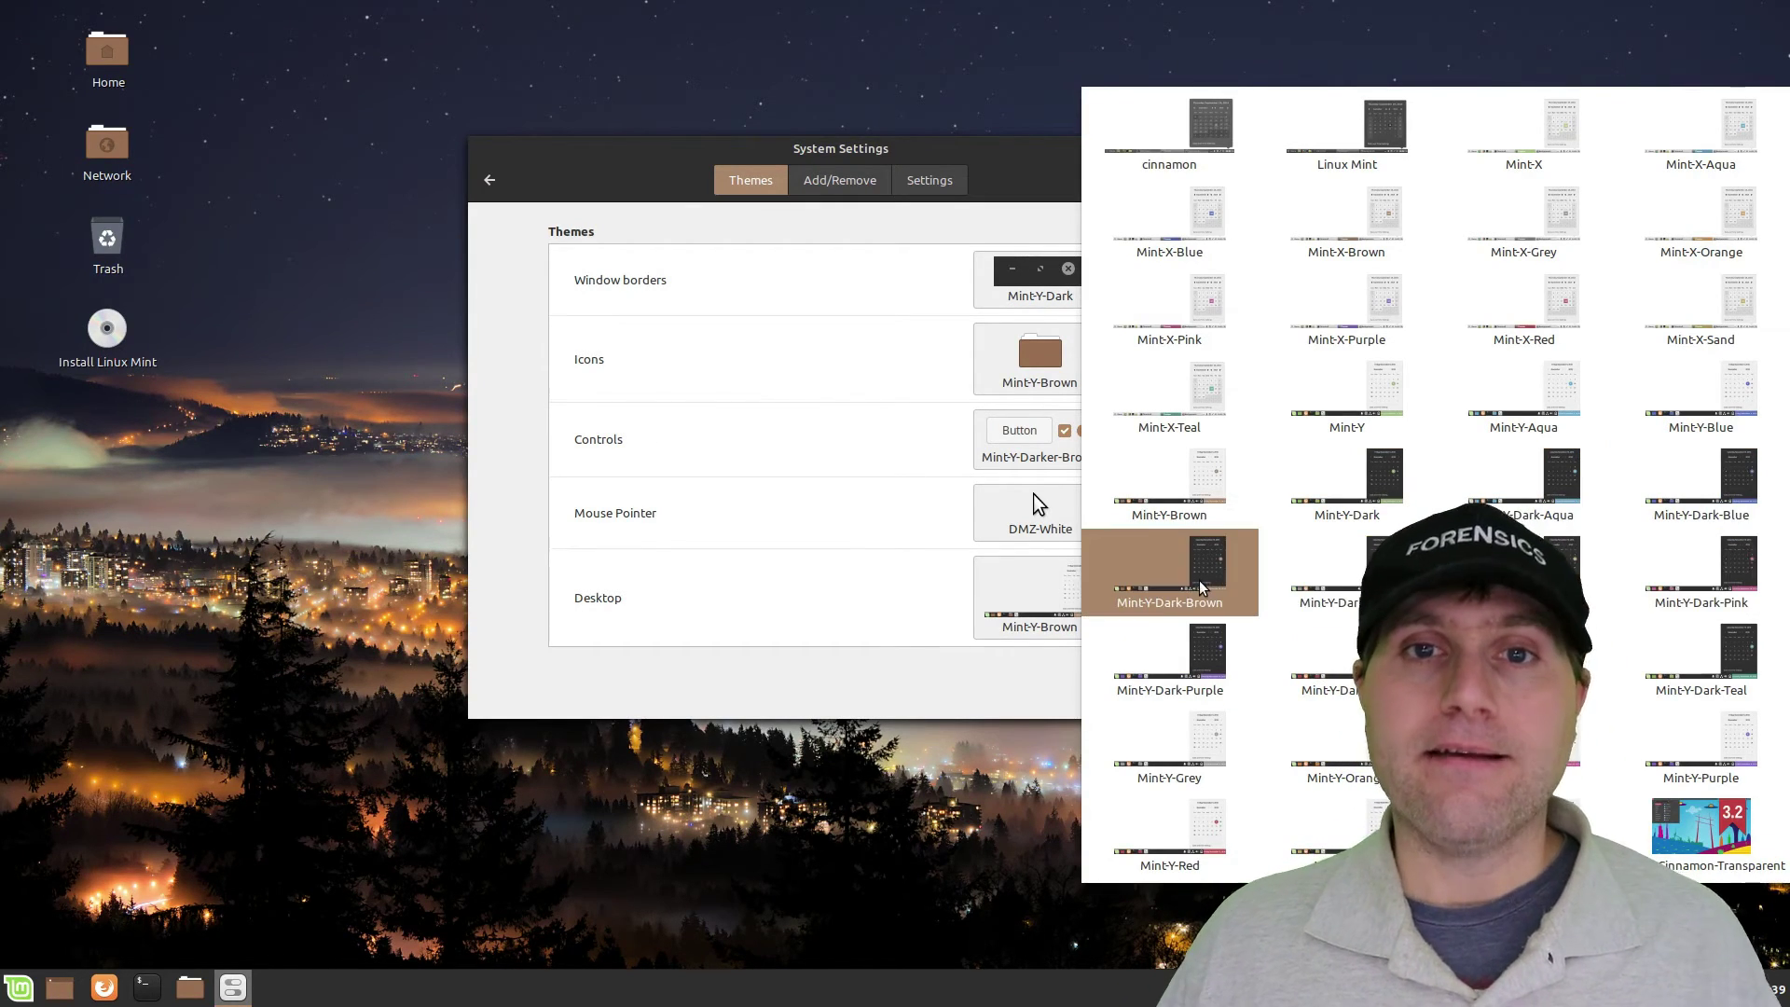
{"action": "left_click", "coordinate": [1170, 563]}
{"action": "left_click", "coordinate": [19, 987]}
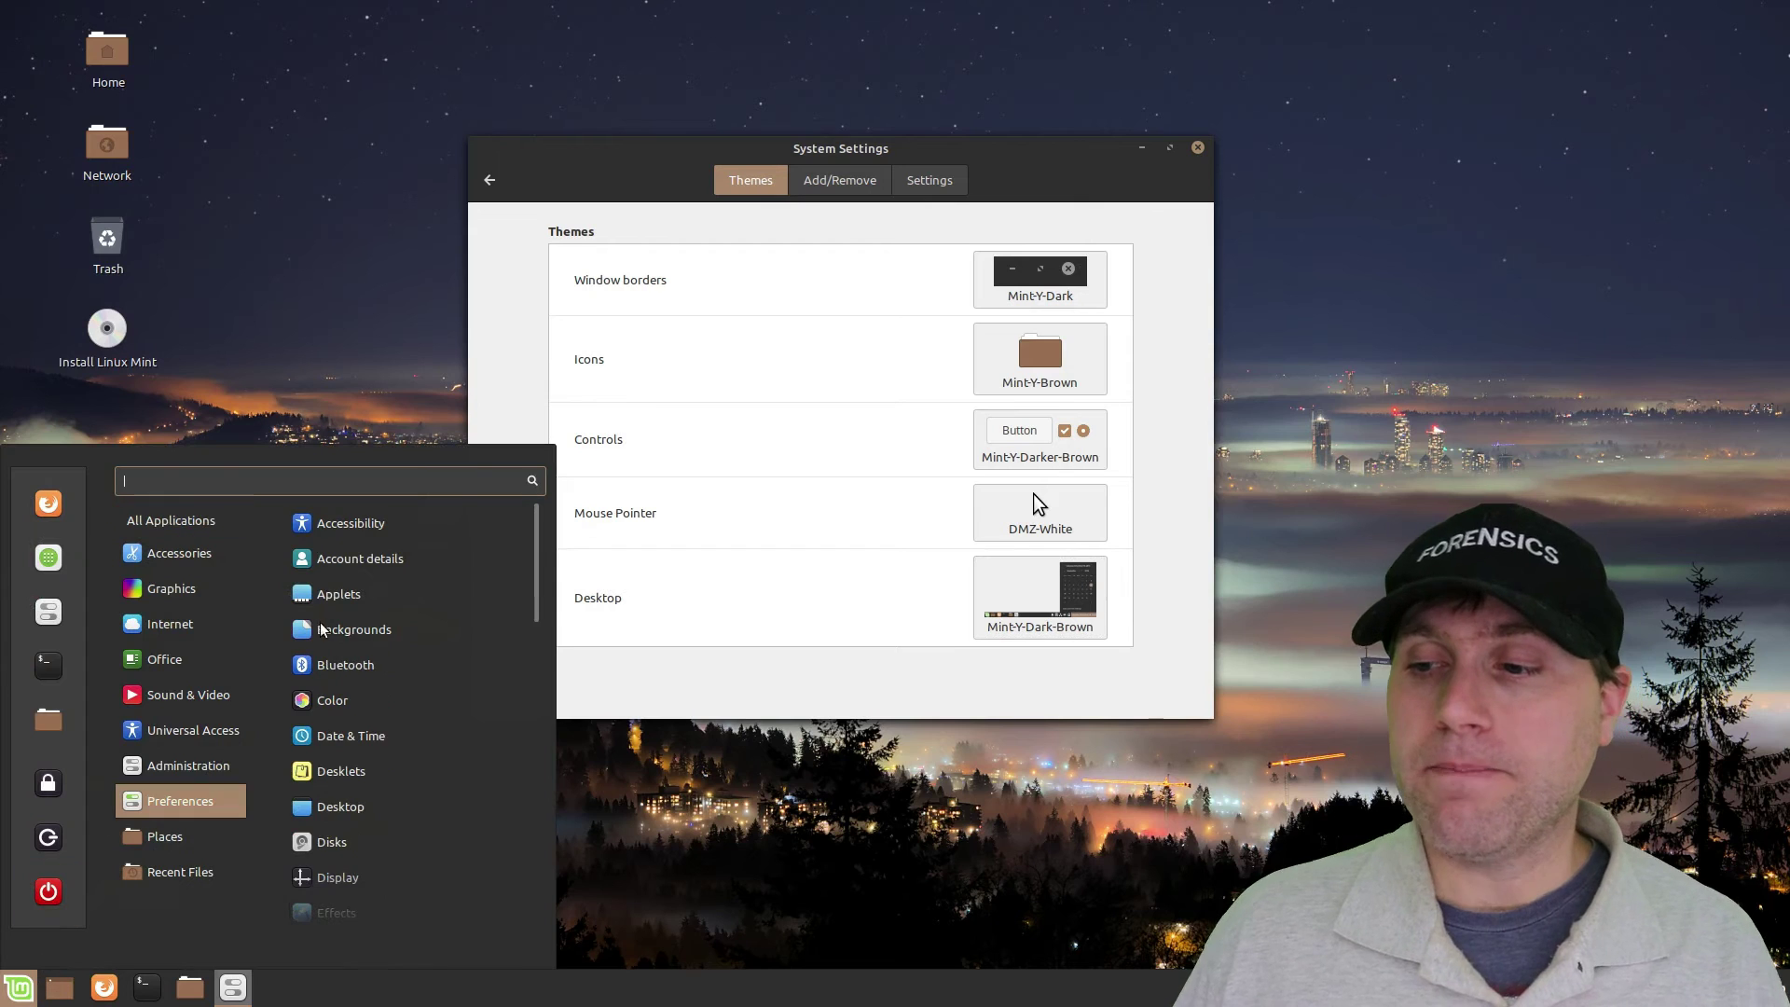
{"action": "left_click", "coordinate": [787, 559]}
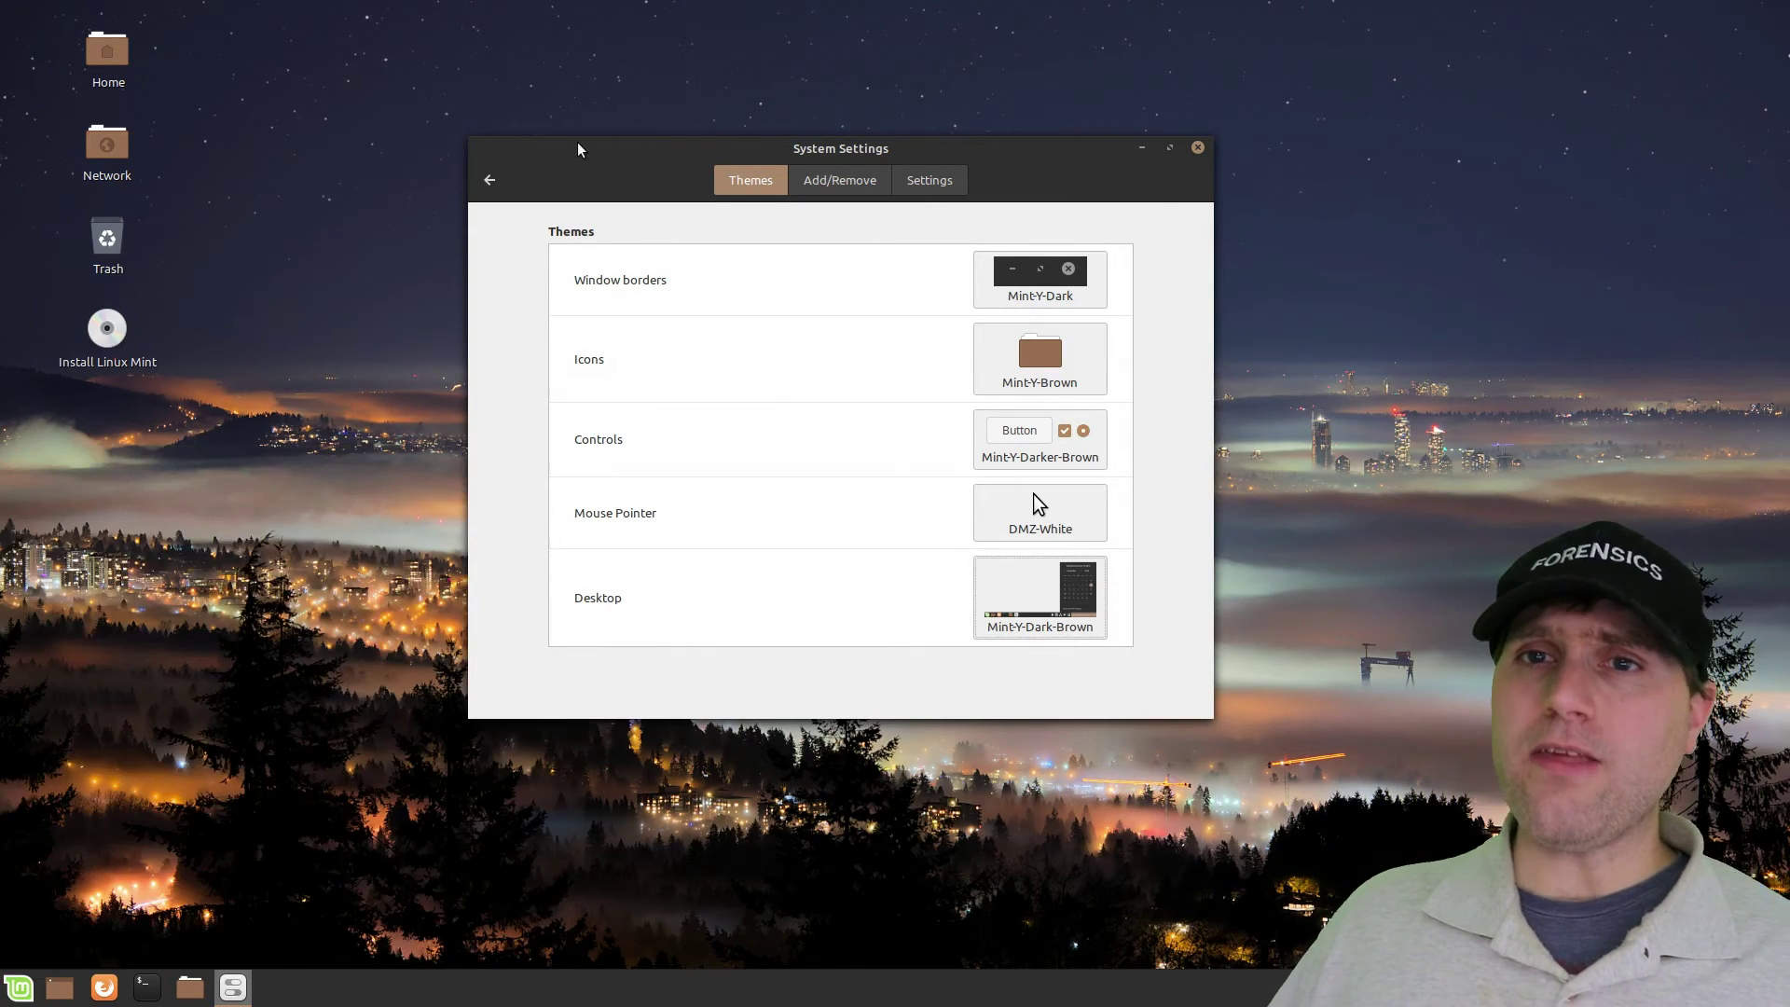
{"action": "left_click", "coordinate": [489, 180]}
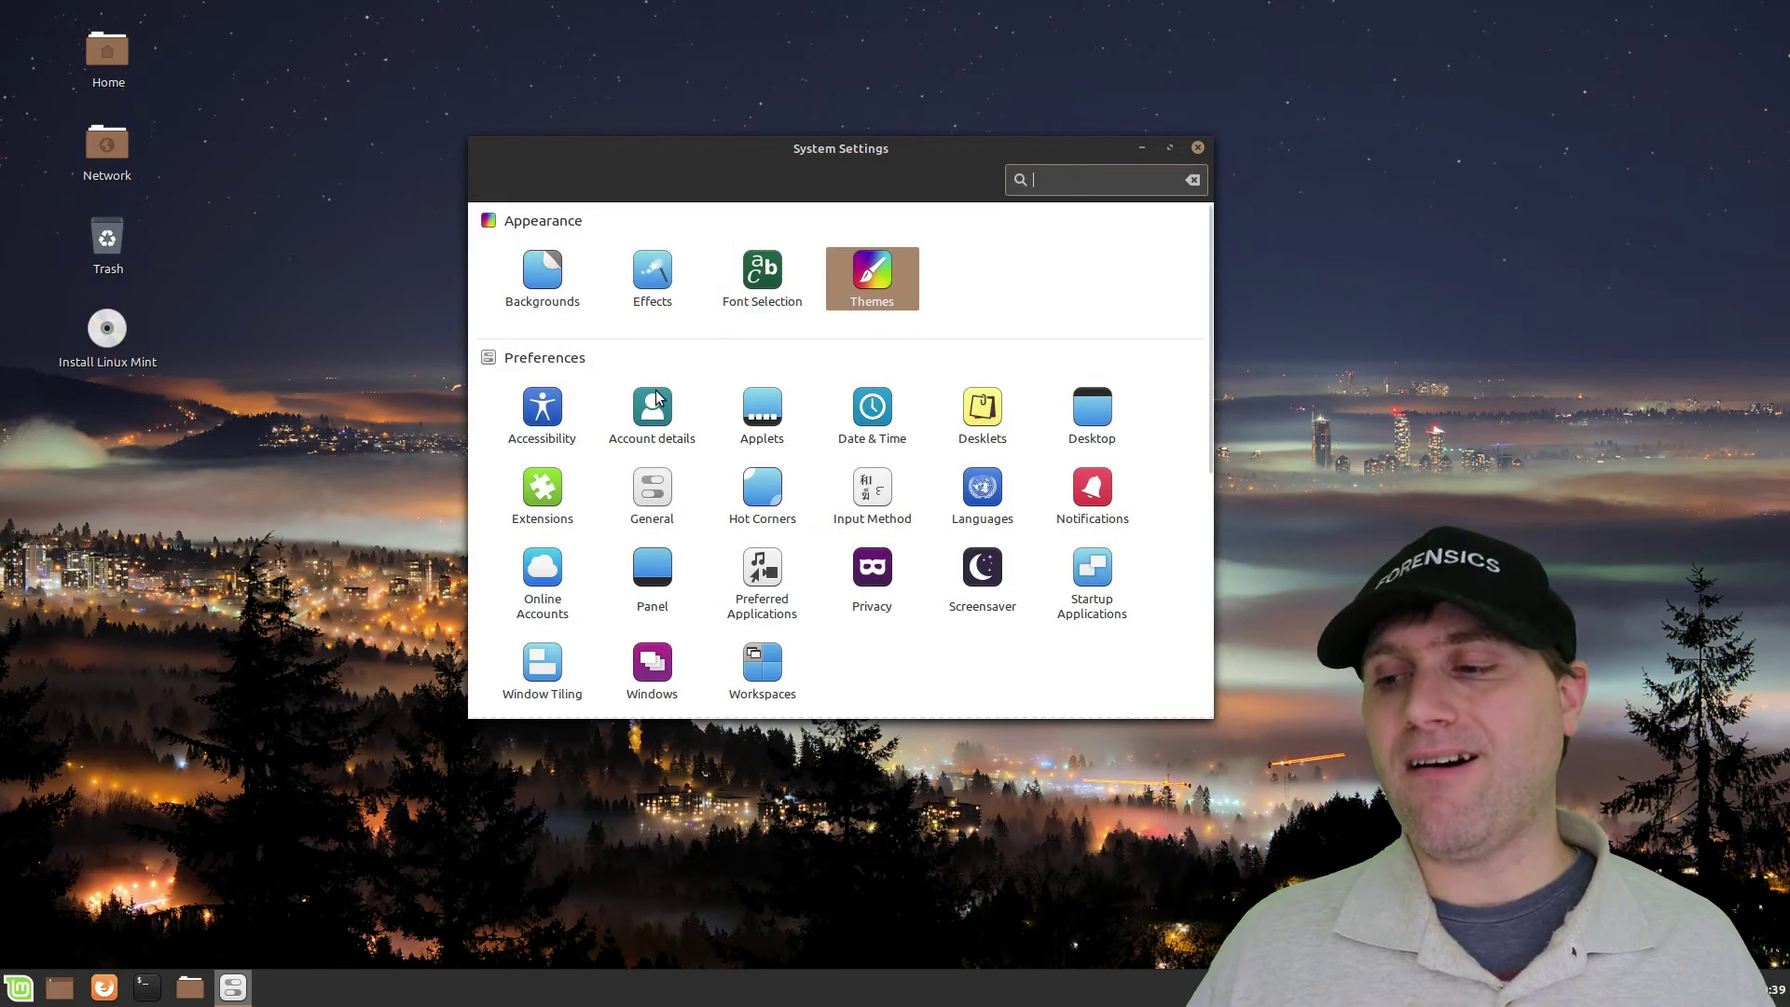
Browse the Account details, Applets and Desktop pages, returning to the overview after each.
{"action": "left_click", "coordinate": [673, 422]}
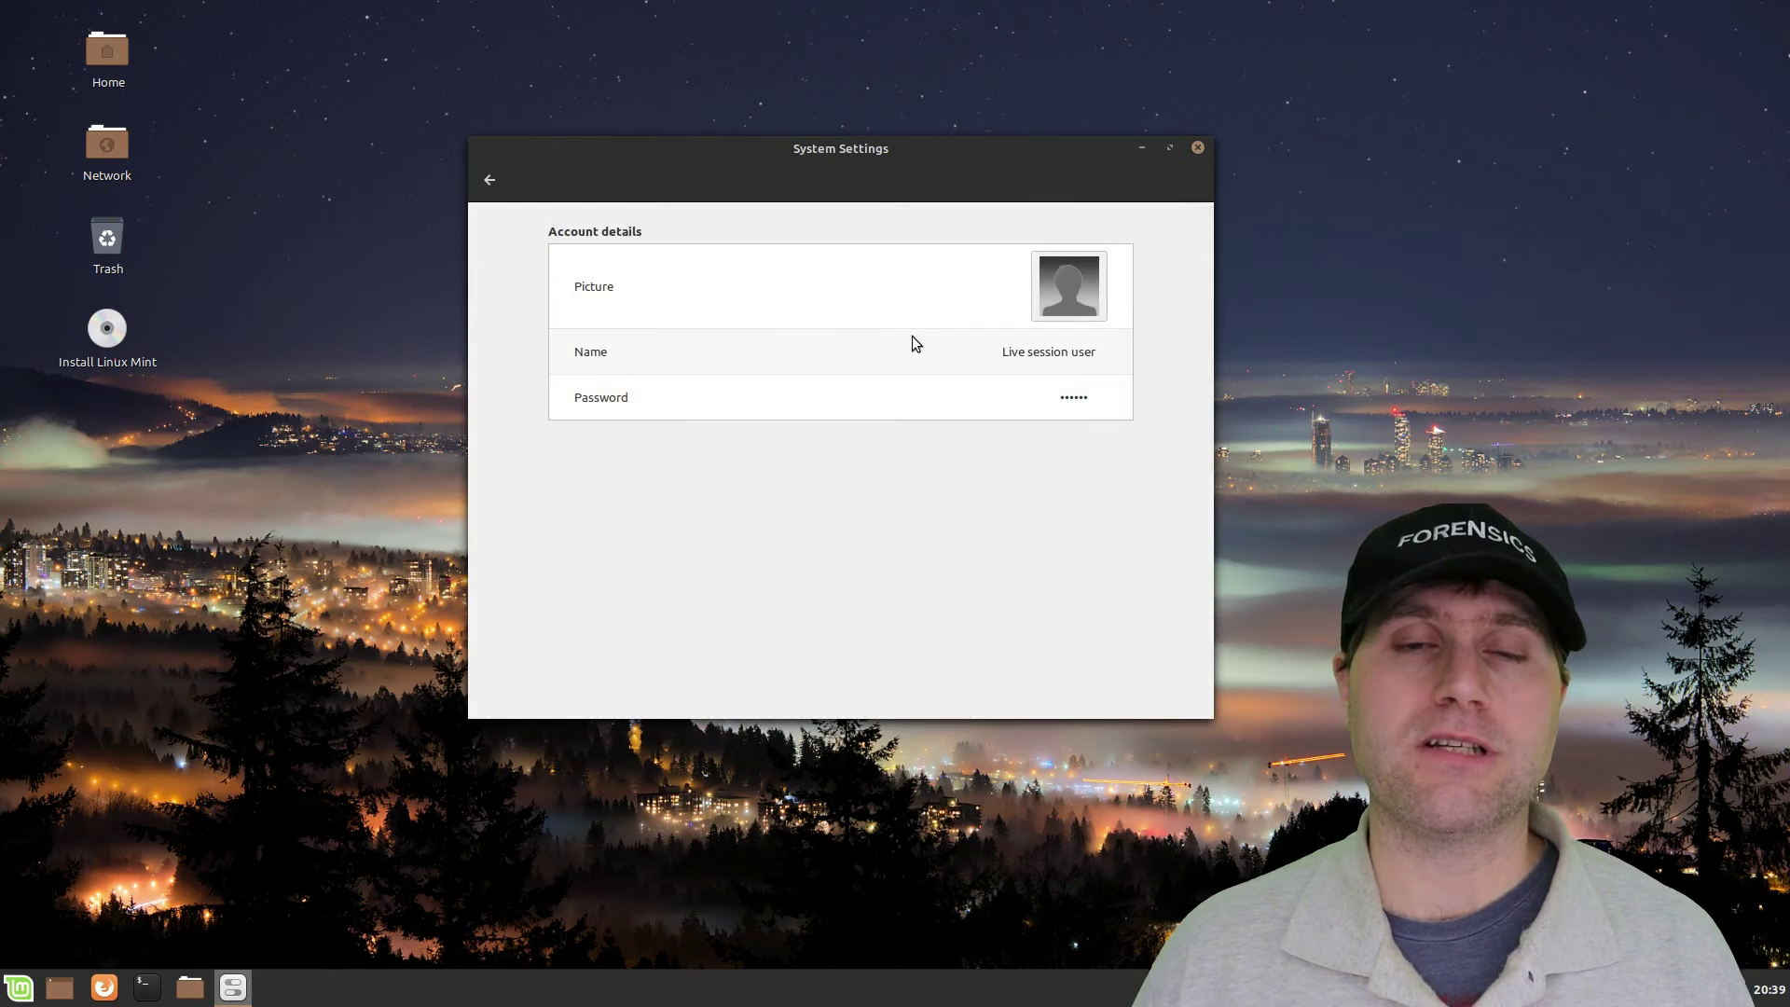
{"action": "left_click", "coordinate": [481, 169]}
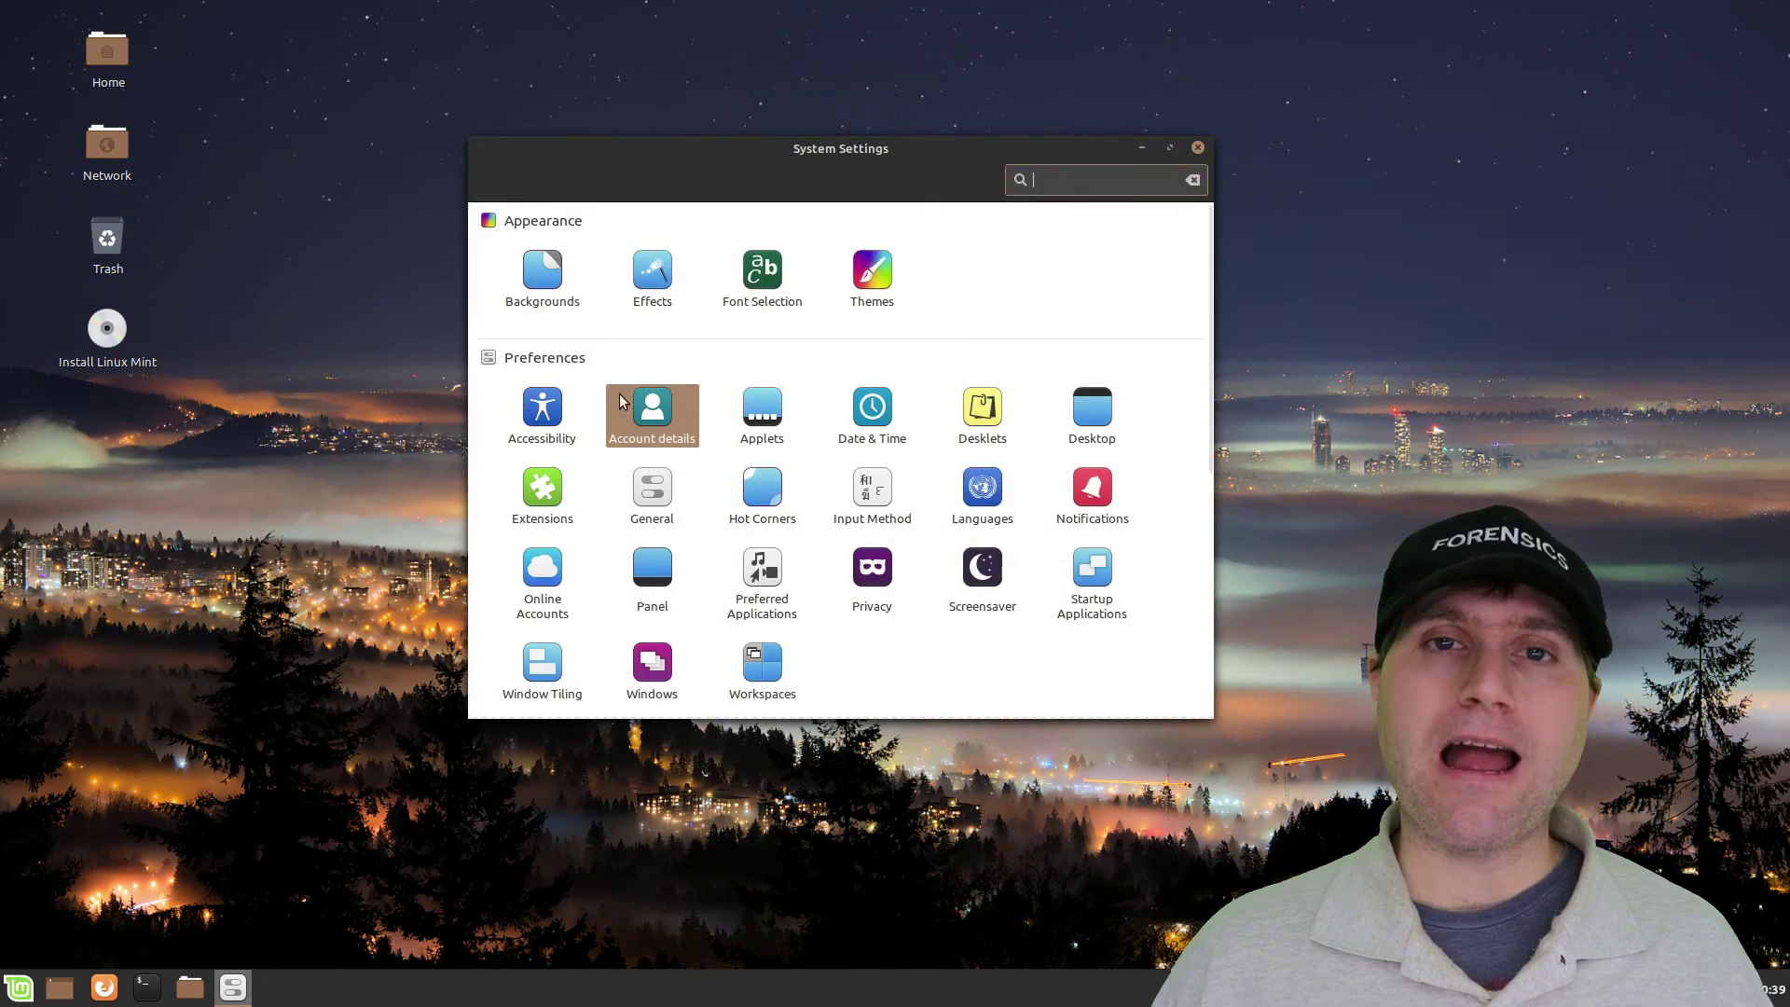
{"action": "left_click", "coordinate": [759, 412]}
{"action": "scroll", "coordinate": [971, 405], "scroll_direction": "down", "scroll_amount": 2}
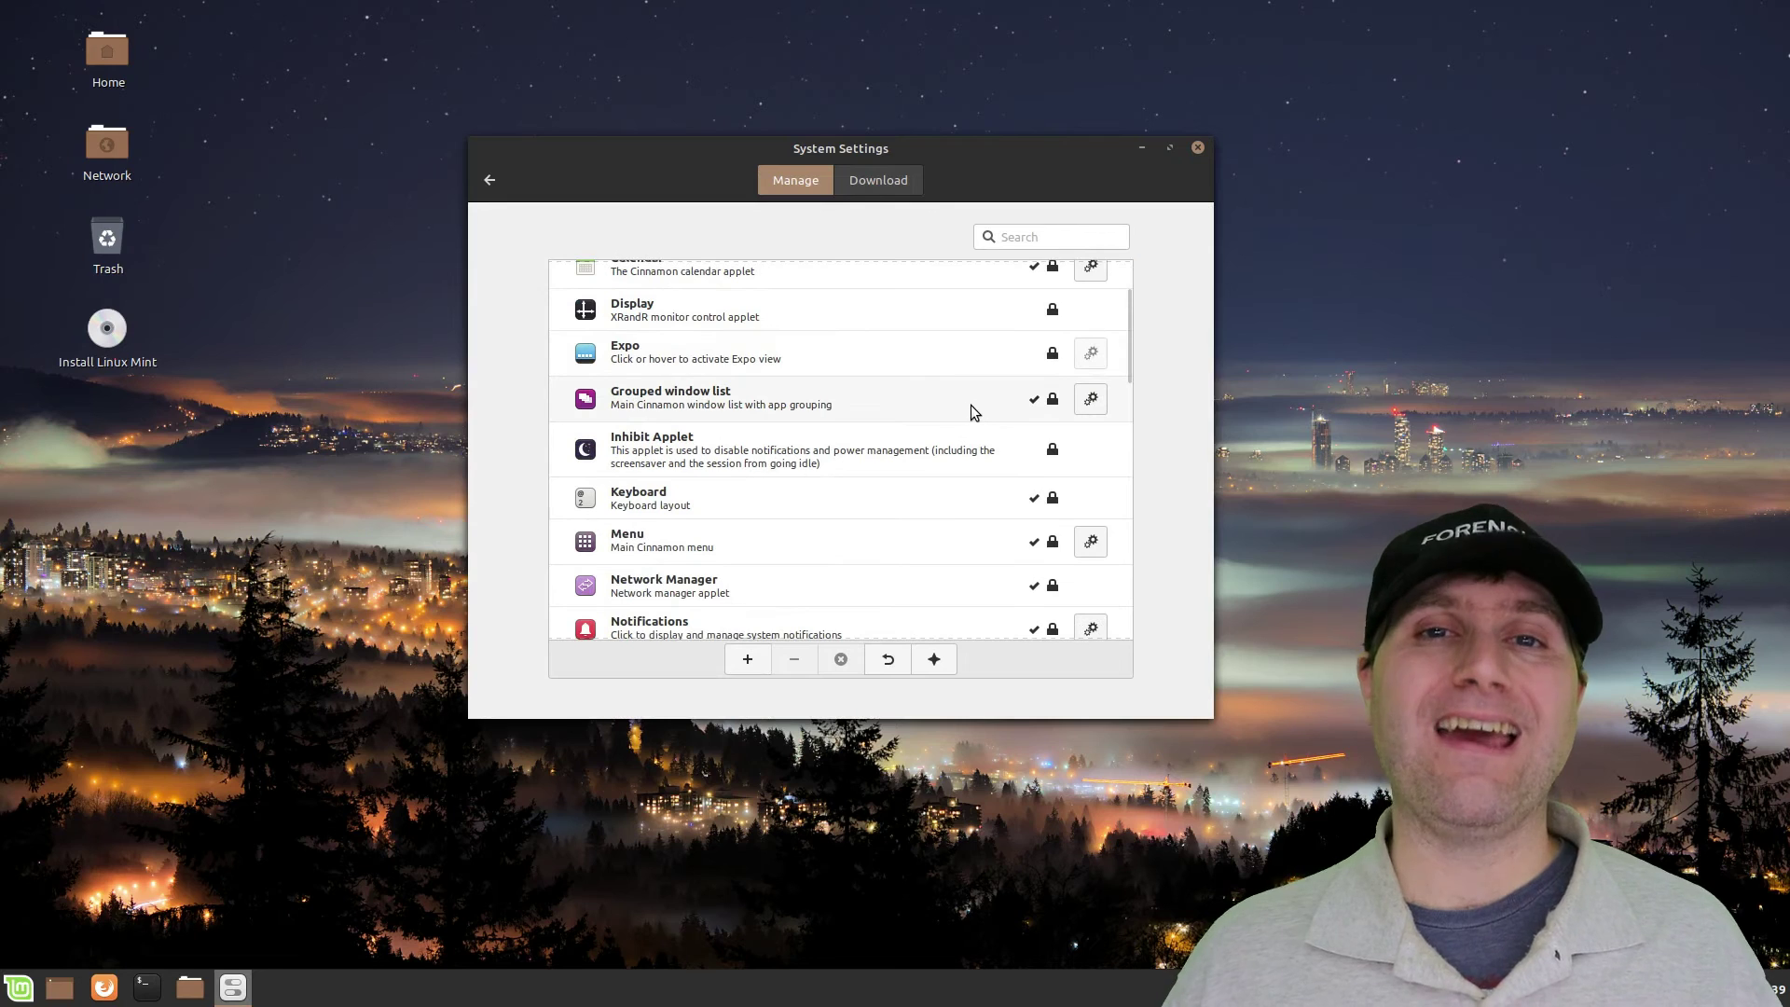
{"action": "left_click", "coordinate": [486, 183]}
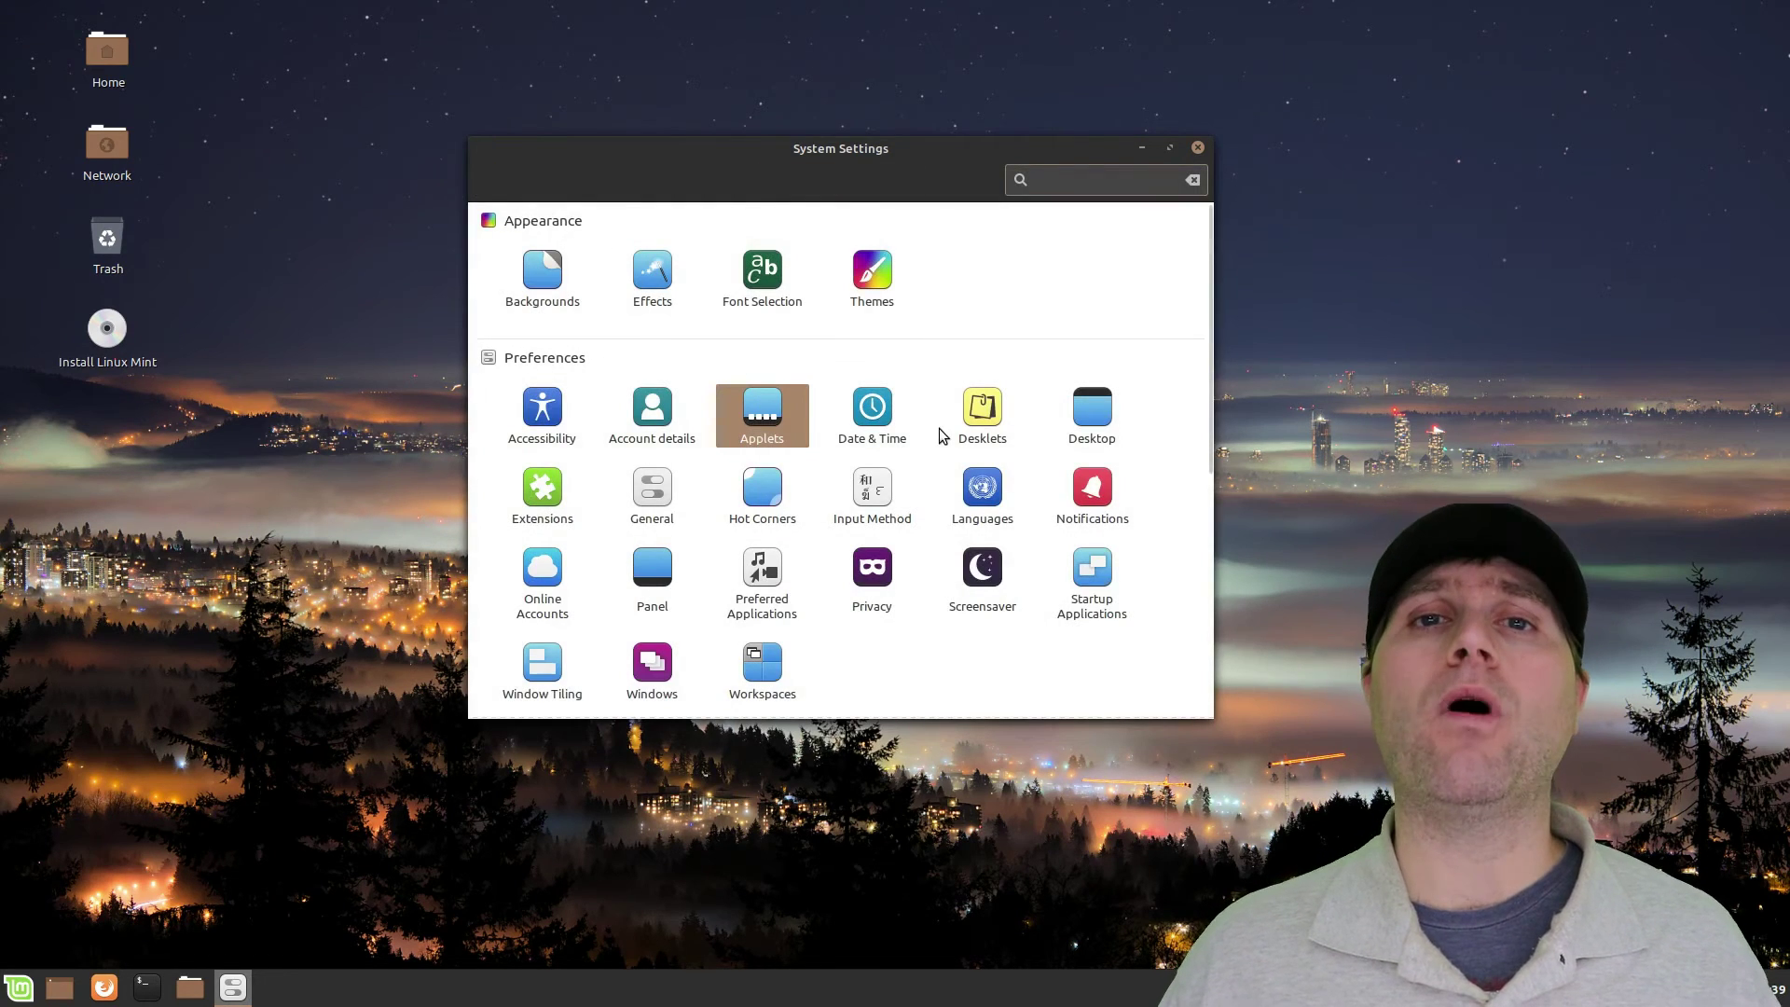
{"action": "left_click", "coordinate": [1103, 415]}
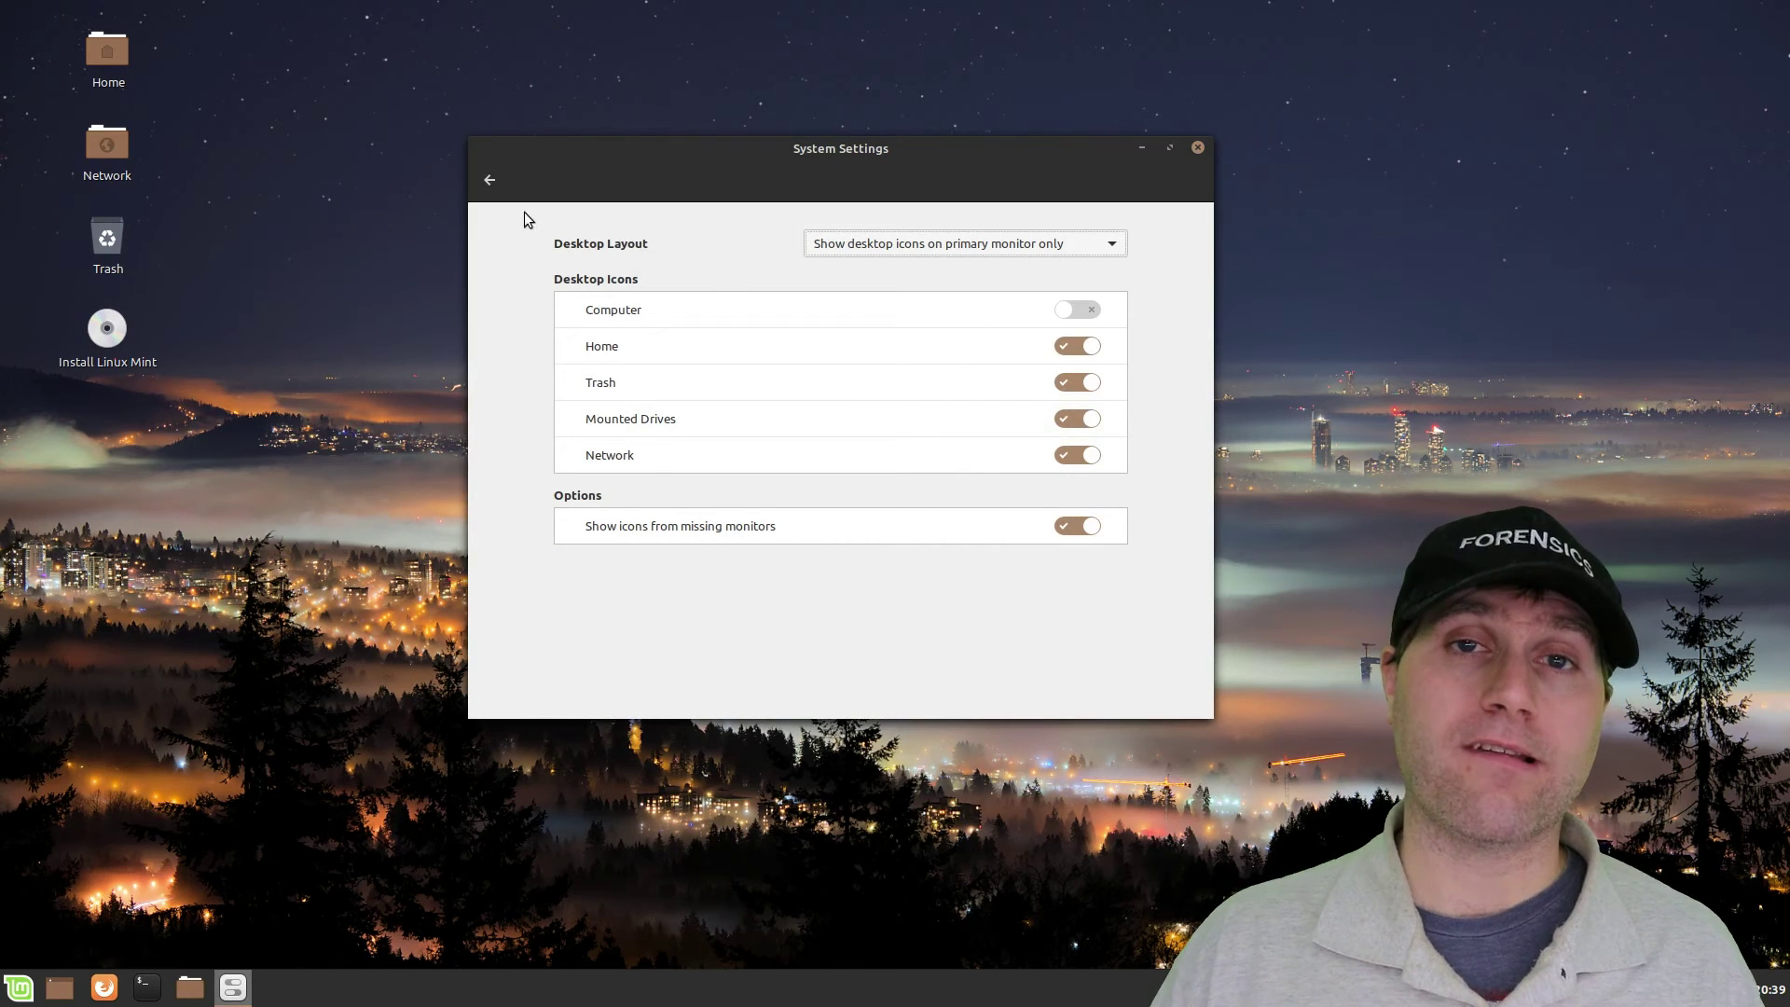
{"action": "left_click", "coordinate": [490, 180]}
Look over the Extensions and General pages, then return to the overview.
{"action": "left_click", "coordinate": [544, 494]}
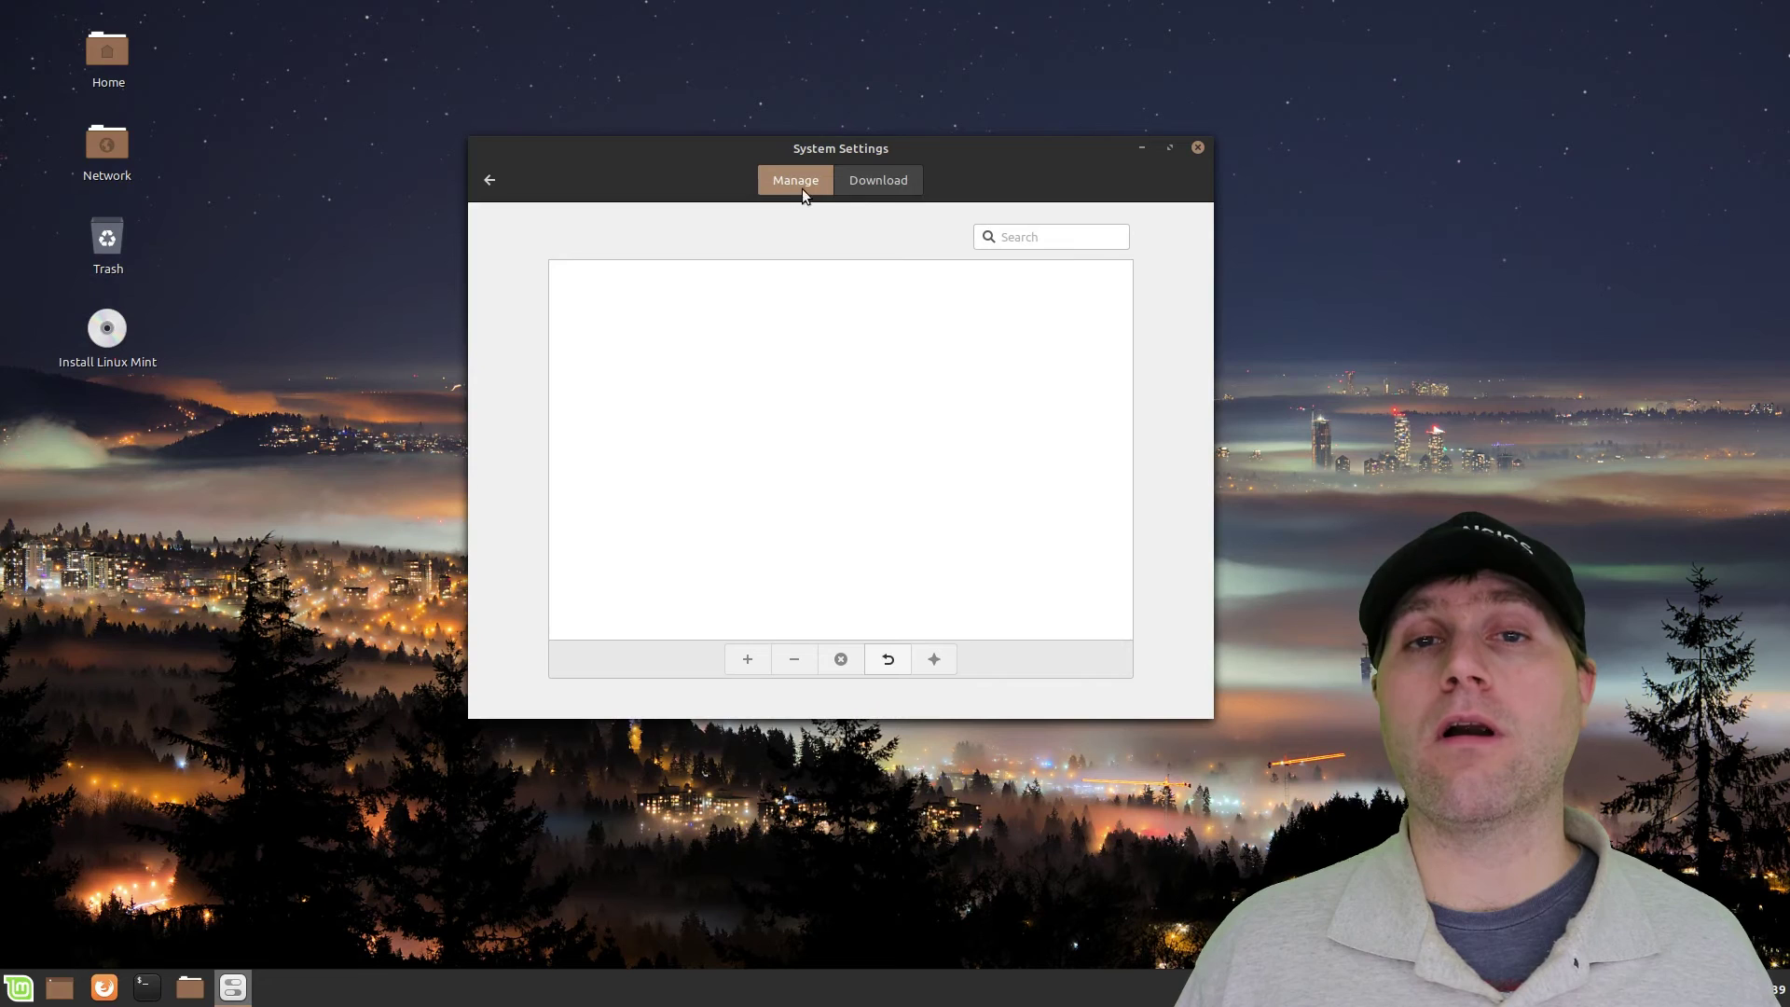
{"action": "left_click", "coordinate": [488, 181]}
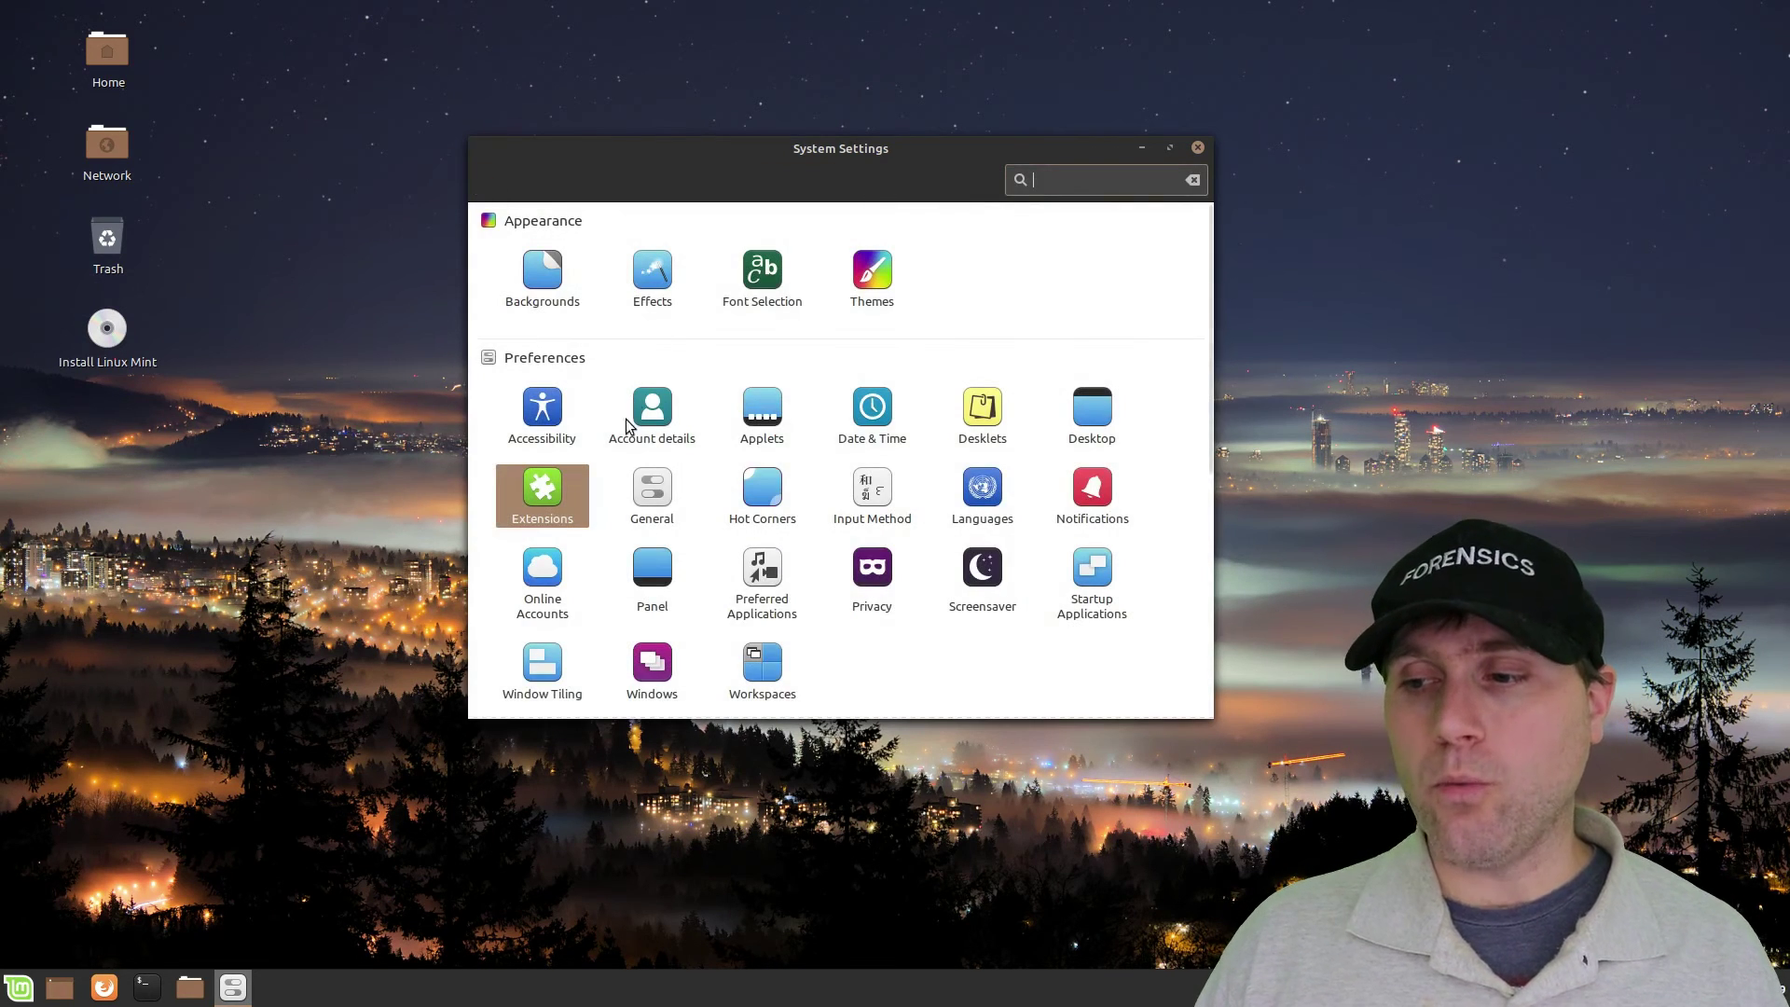
{"action": "left_click", "coordinate": [641, 494]}
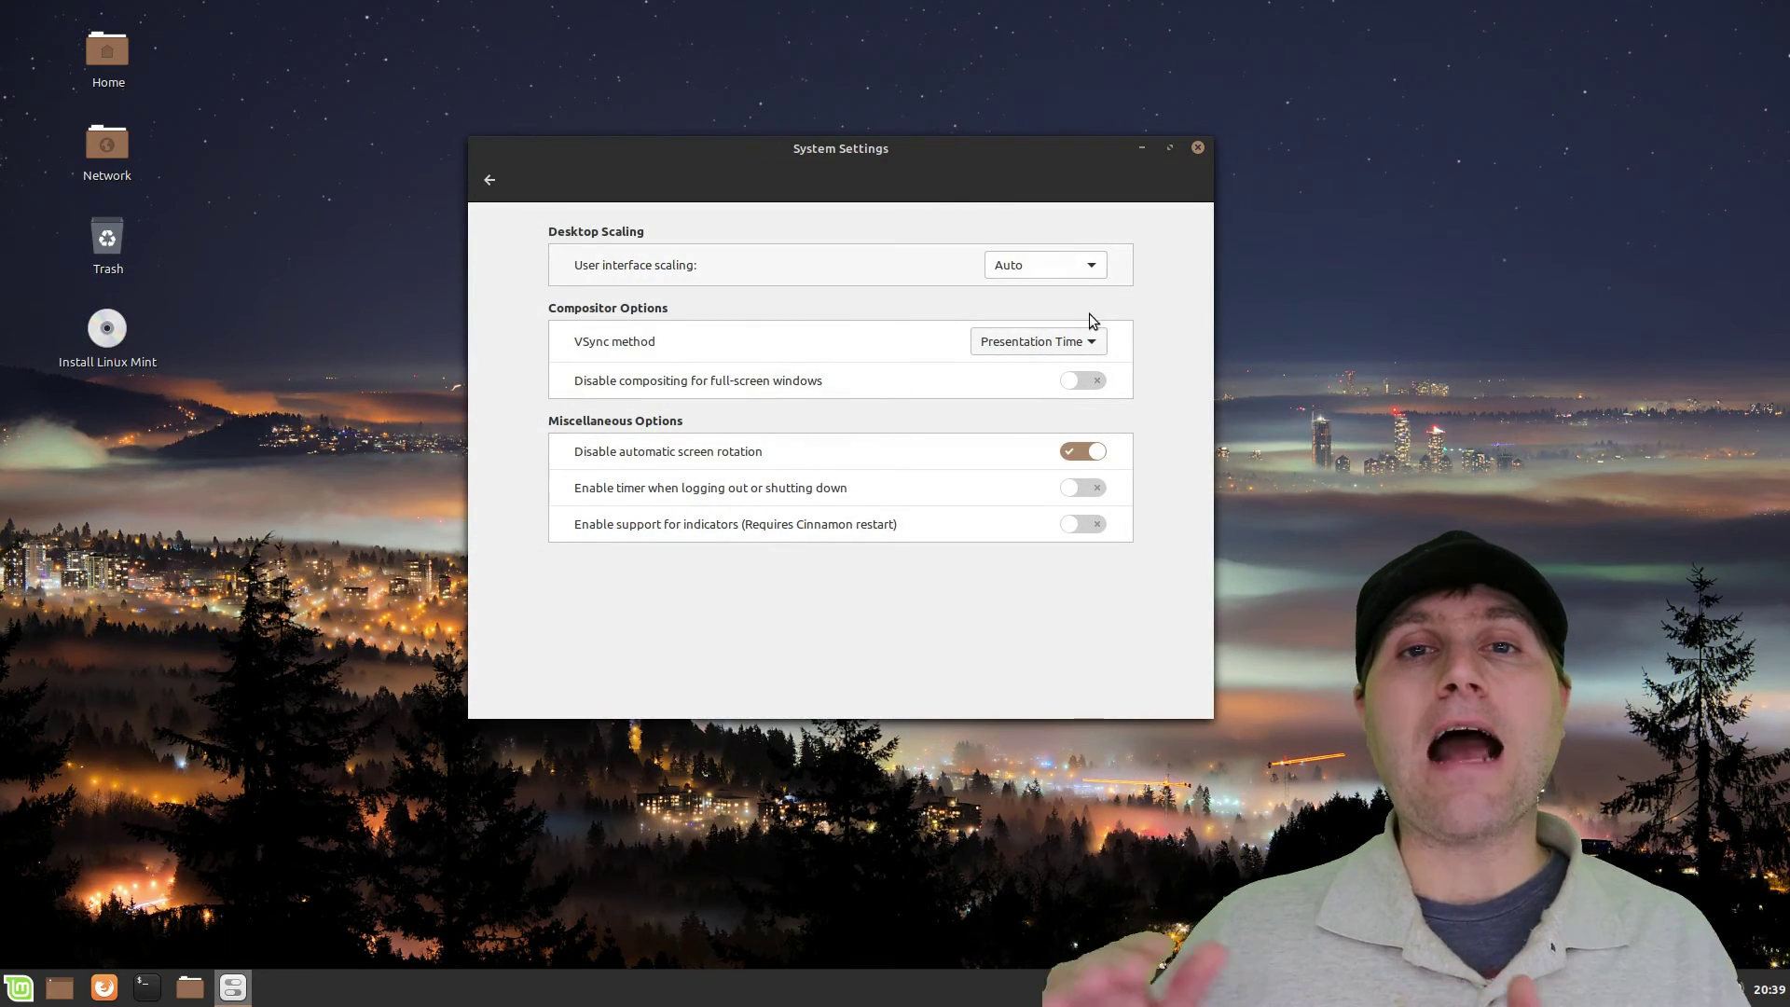
{"action": "left_click", "coordinate": [489, 183]}
Set the top-right hot corner to Show the desktop.
{"action": "left_click", "coordinate": [785, 507]}
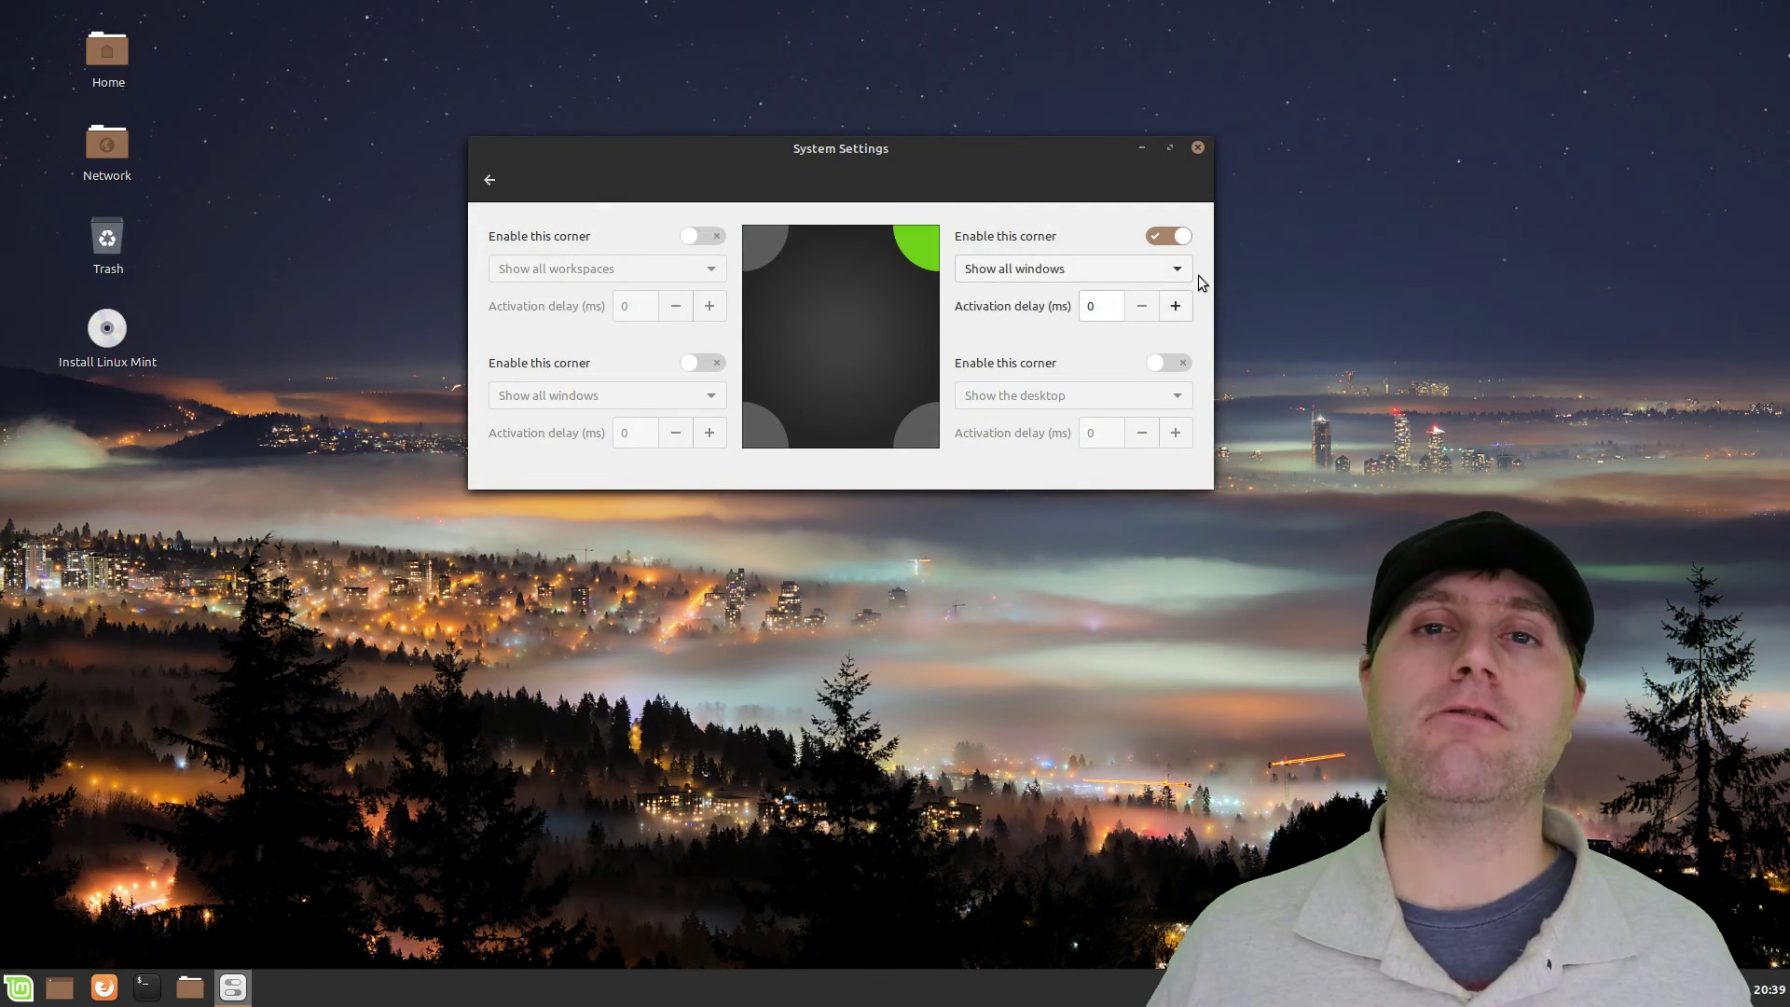
{"action": "left_click", "coordinate": [1186, 271]}
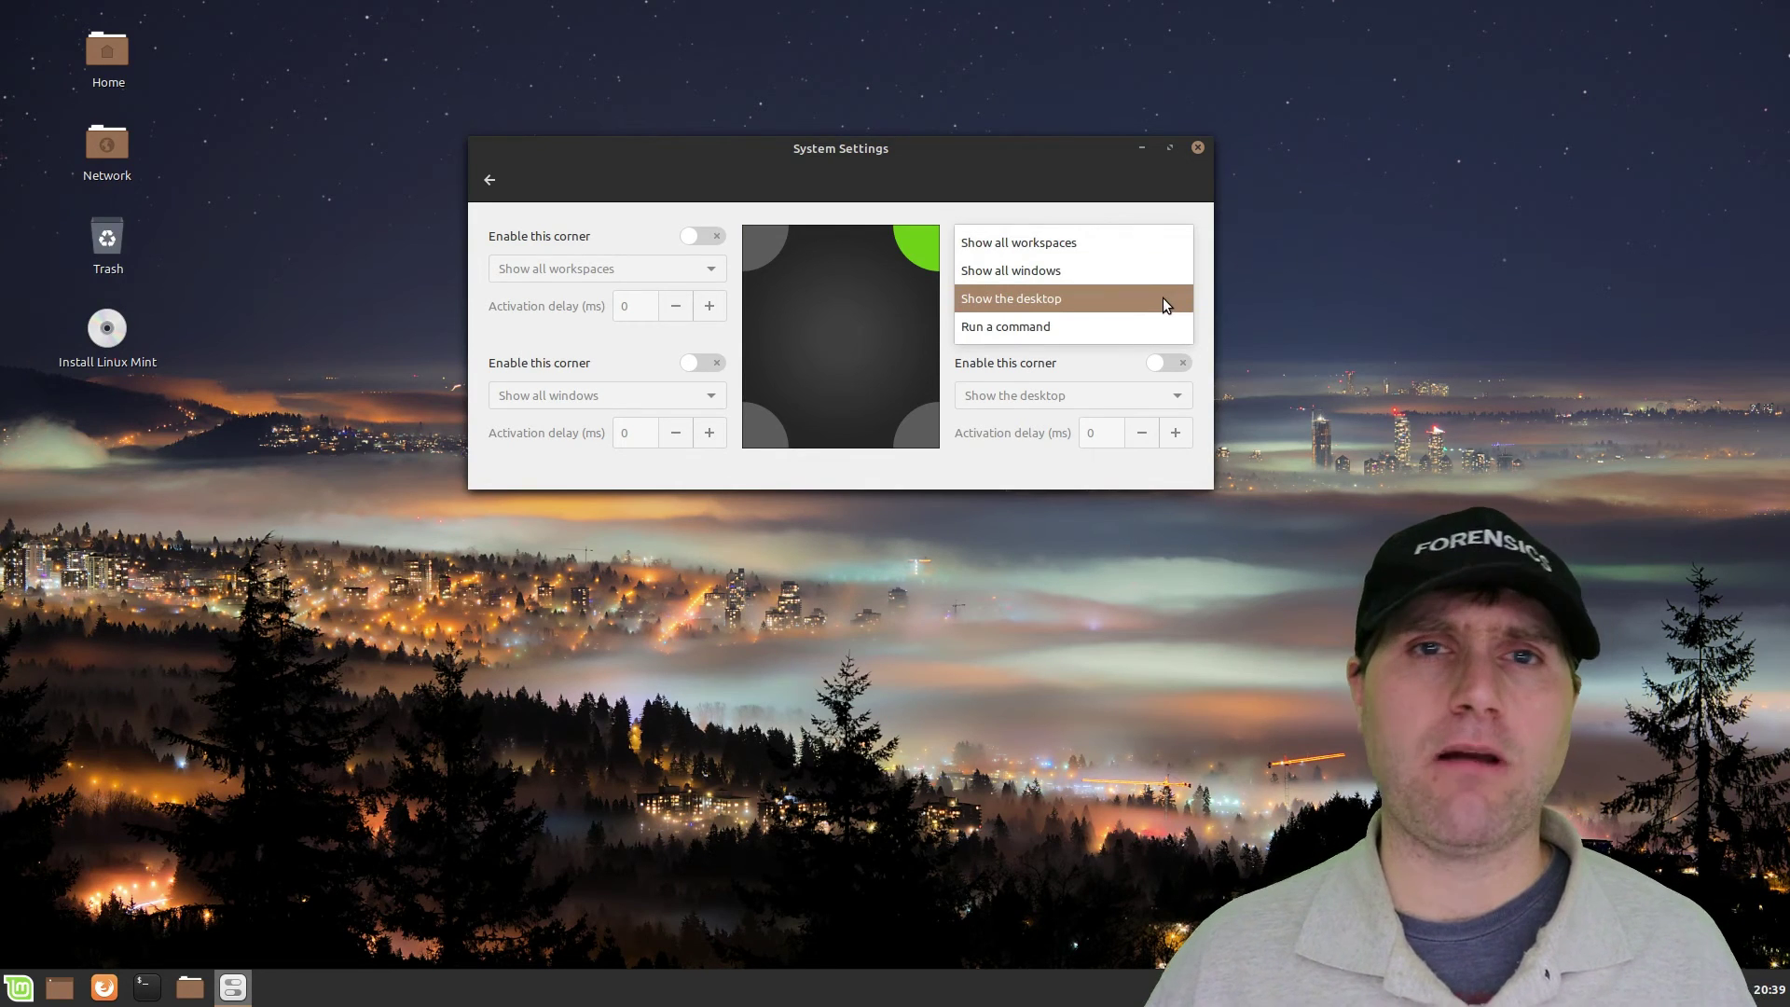
{"action": "left_click", "coordinate": [1161, 299]}
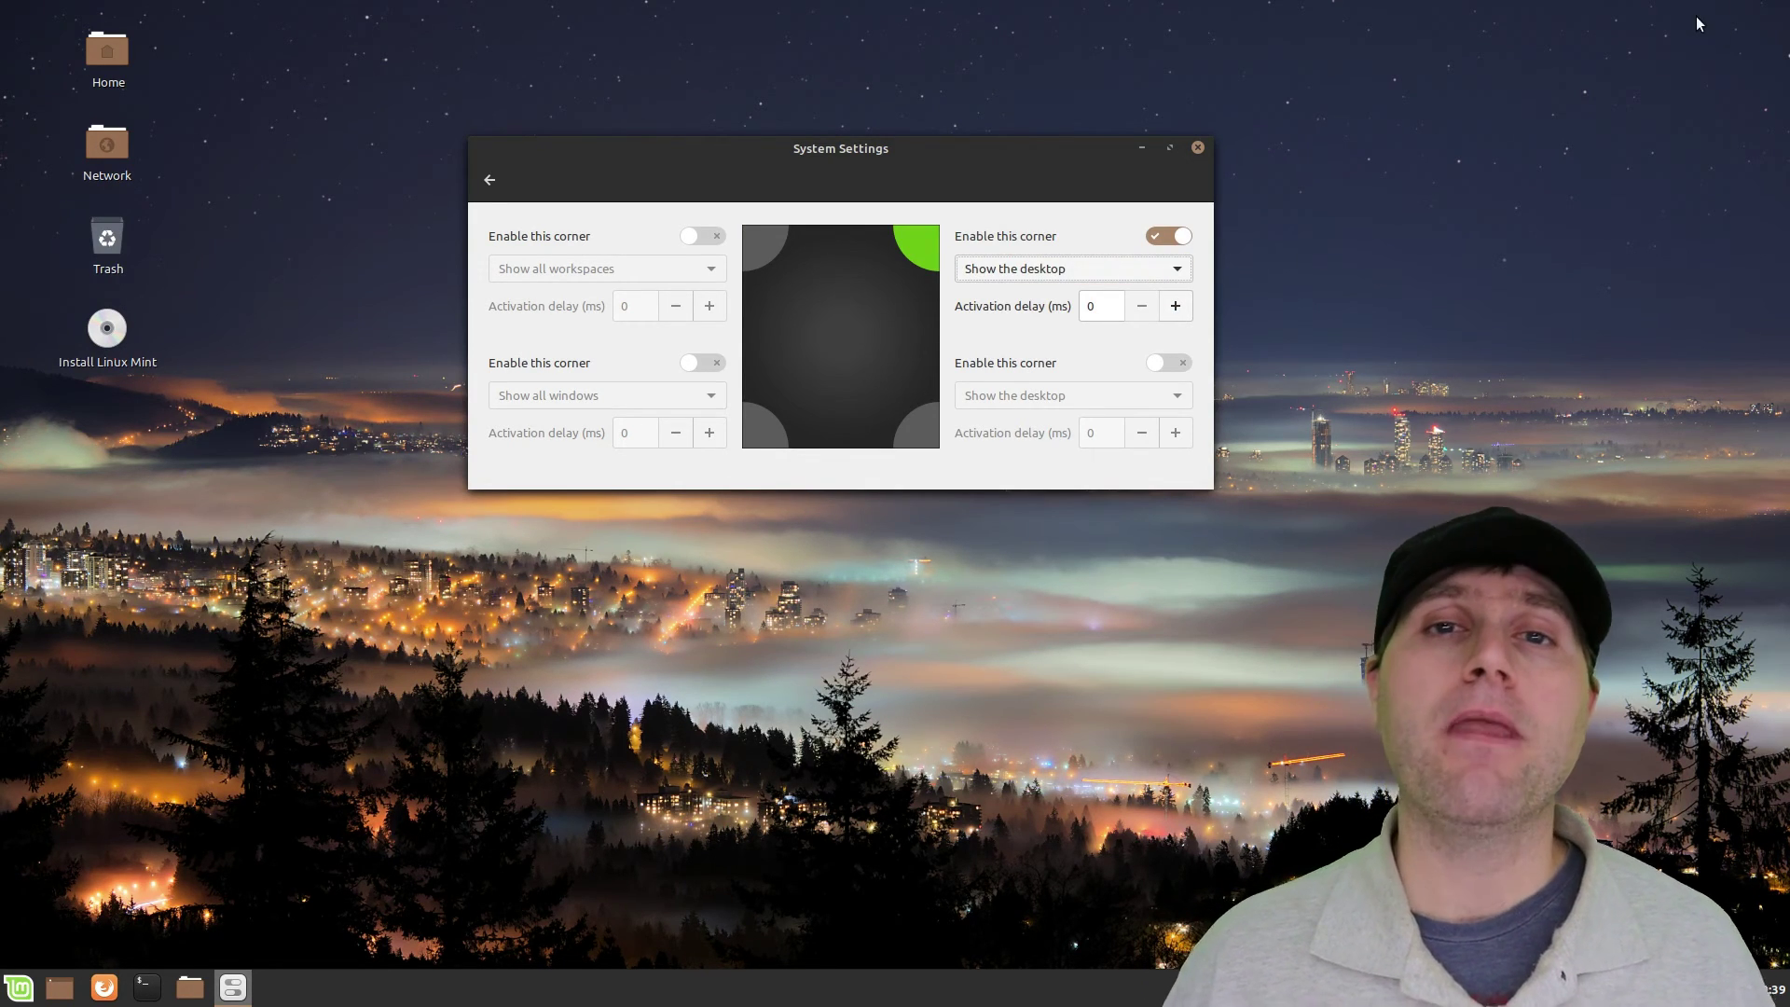
Test the top-right hot corner, restore the settings window and return to the overview.
{"action": "mouse_move", "coordinate": [1785, 3]}
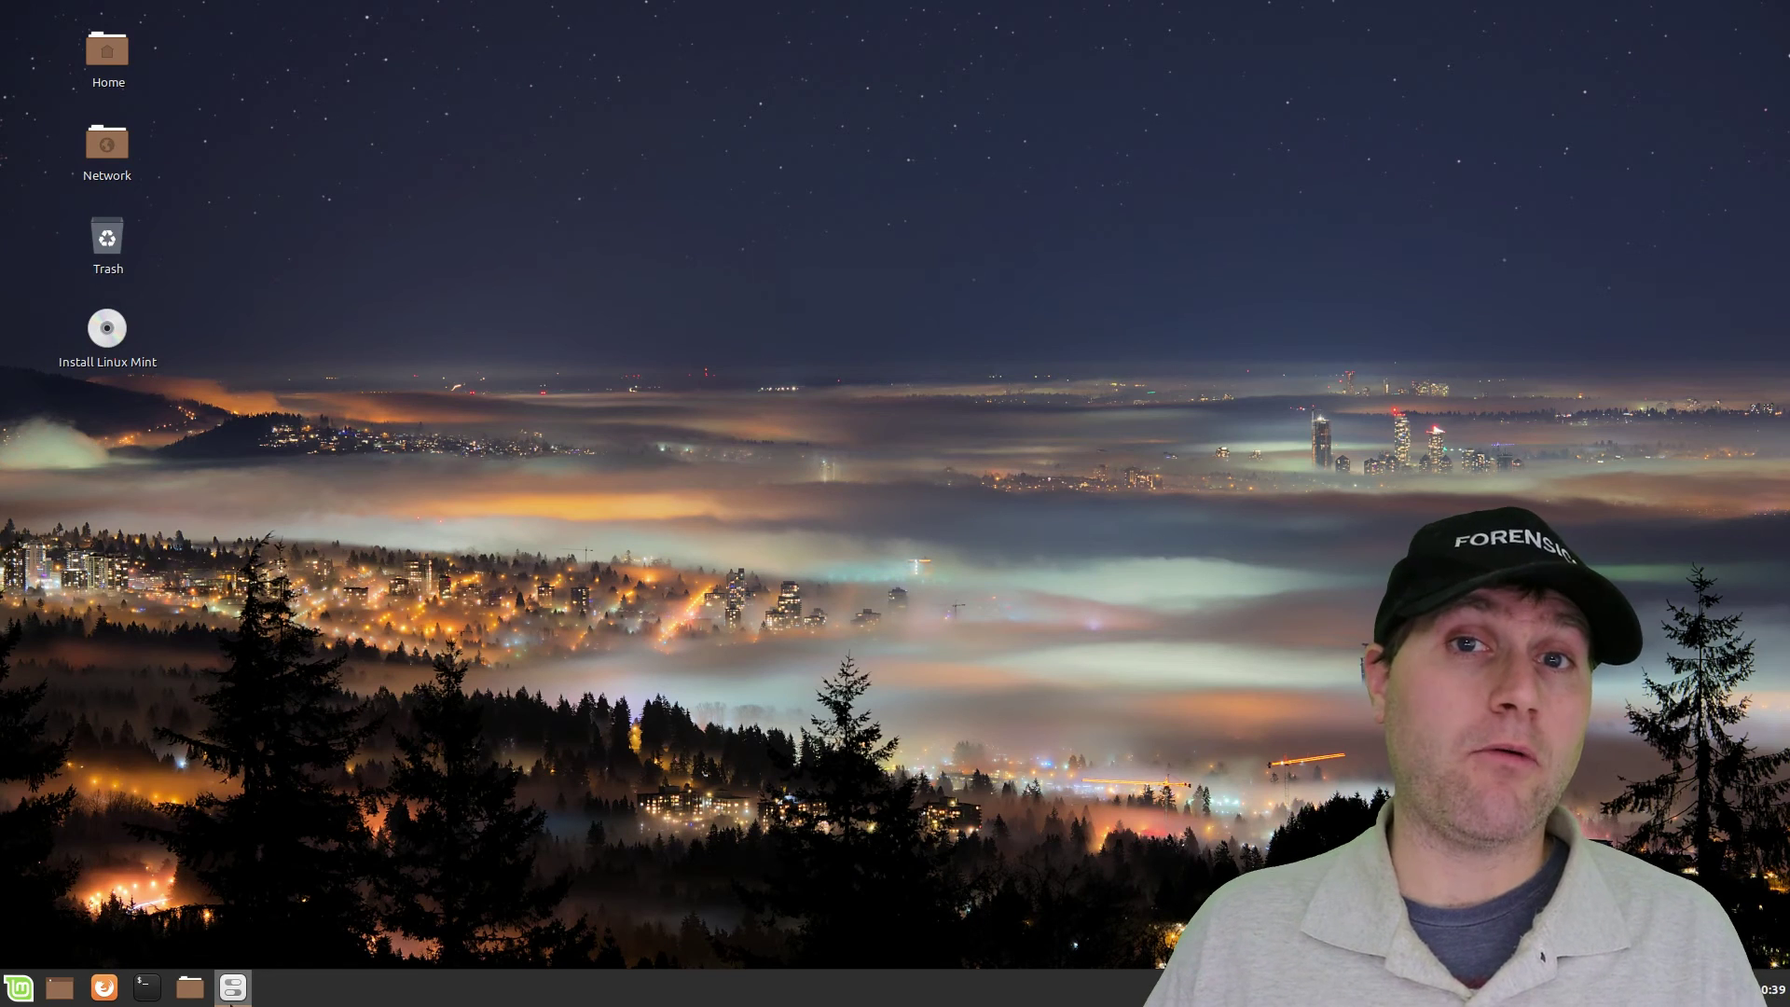
{"action": "left_click", "coordinate": [232, 987]}
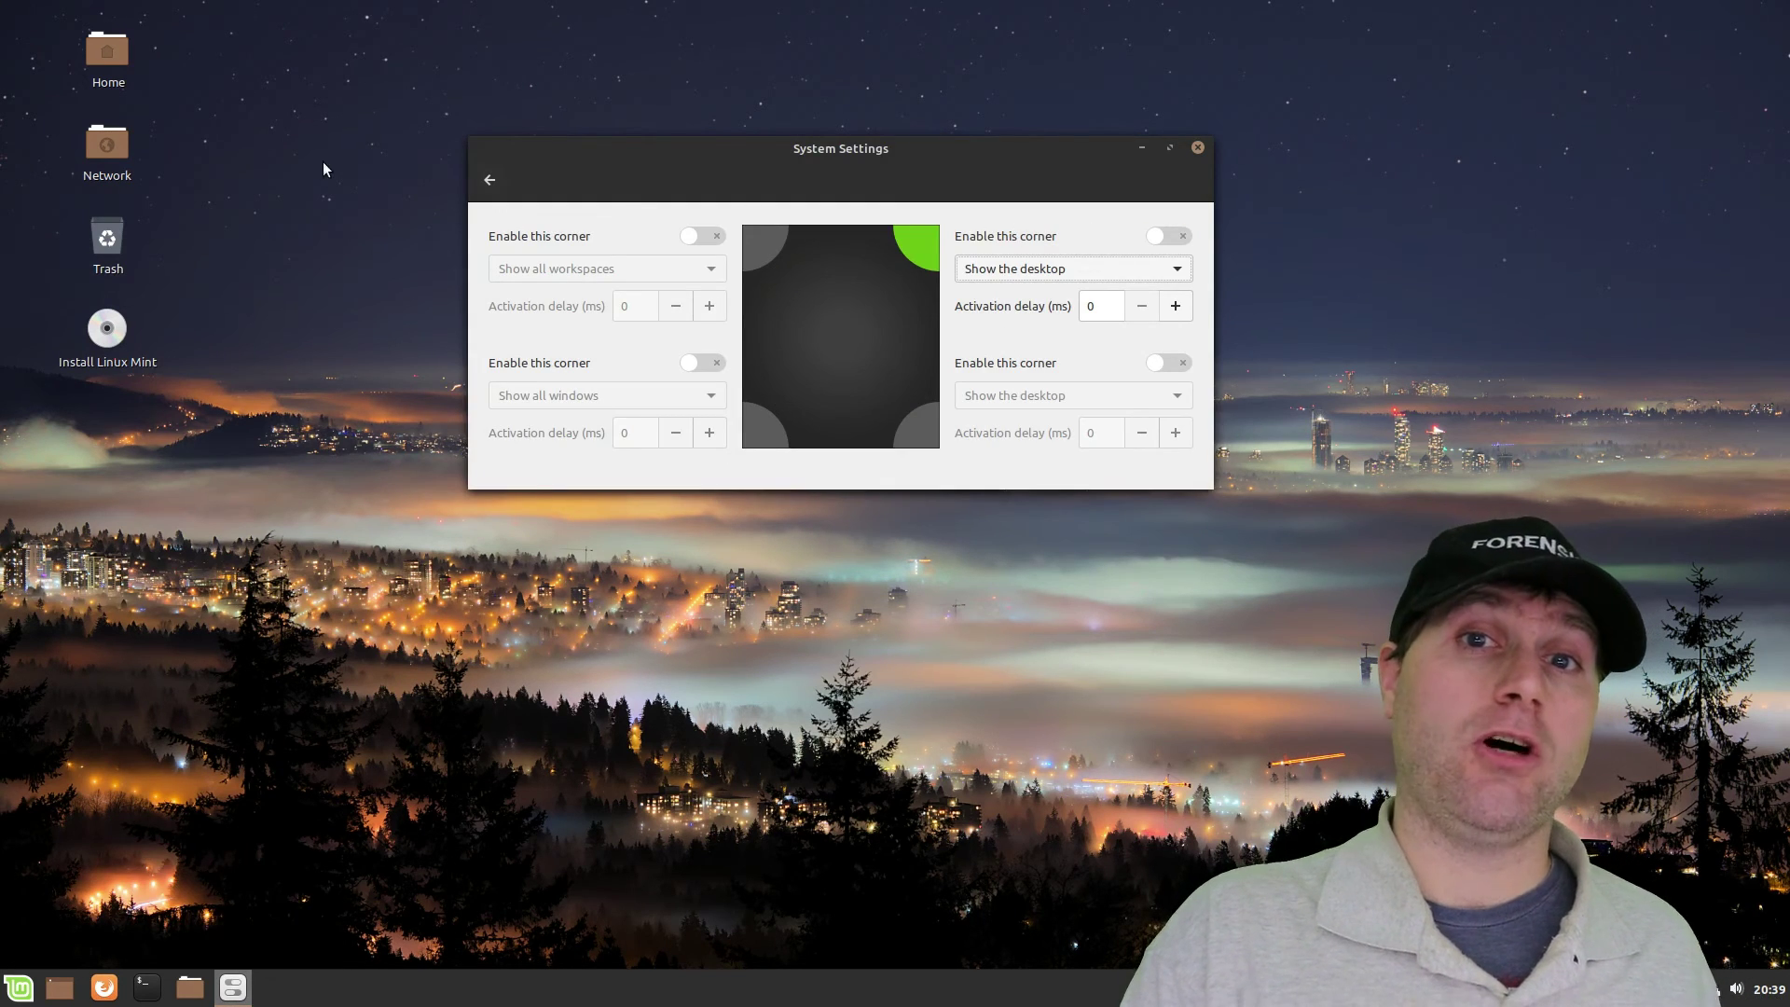
{"action": "left_click", "coordinate": [489, 180]}
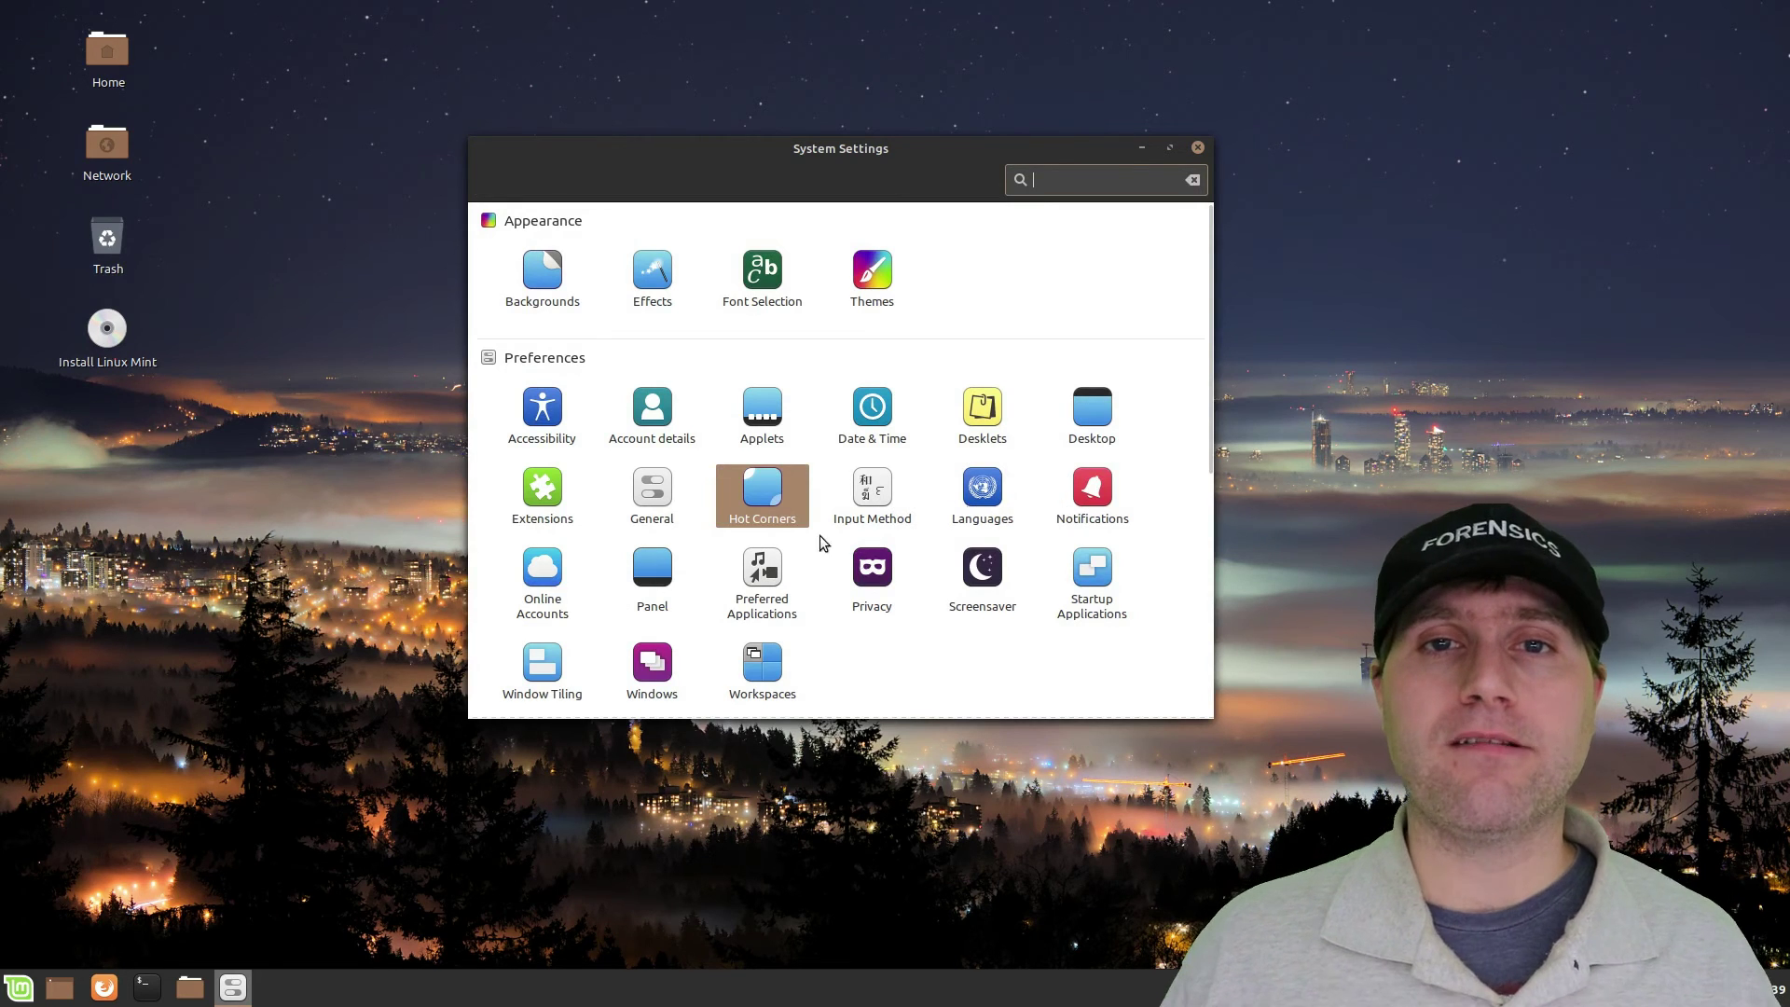
Preview test notifications and set the media keys OSD size to Large.
{"action": "left_click", "coordinate": [1092, 492]}
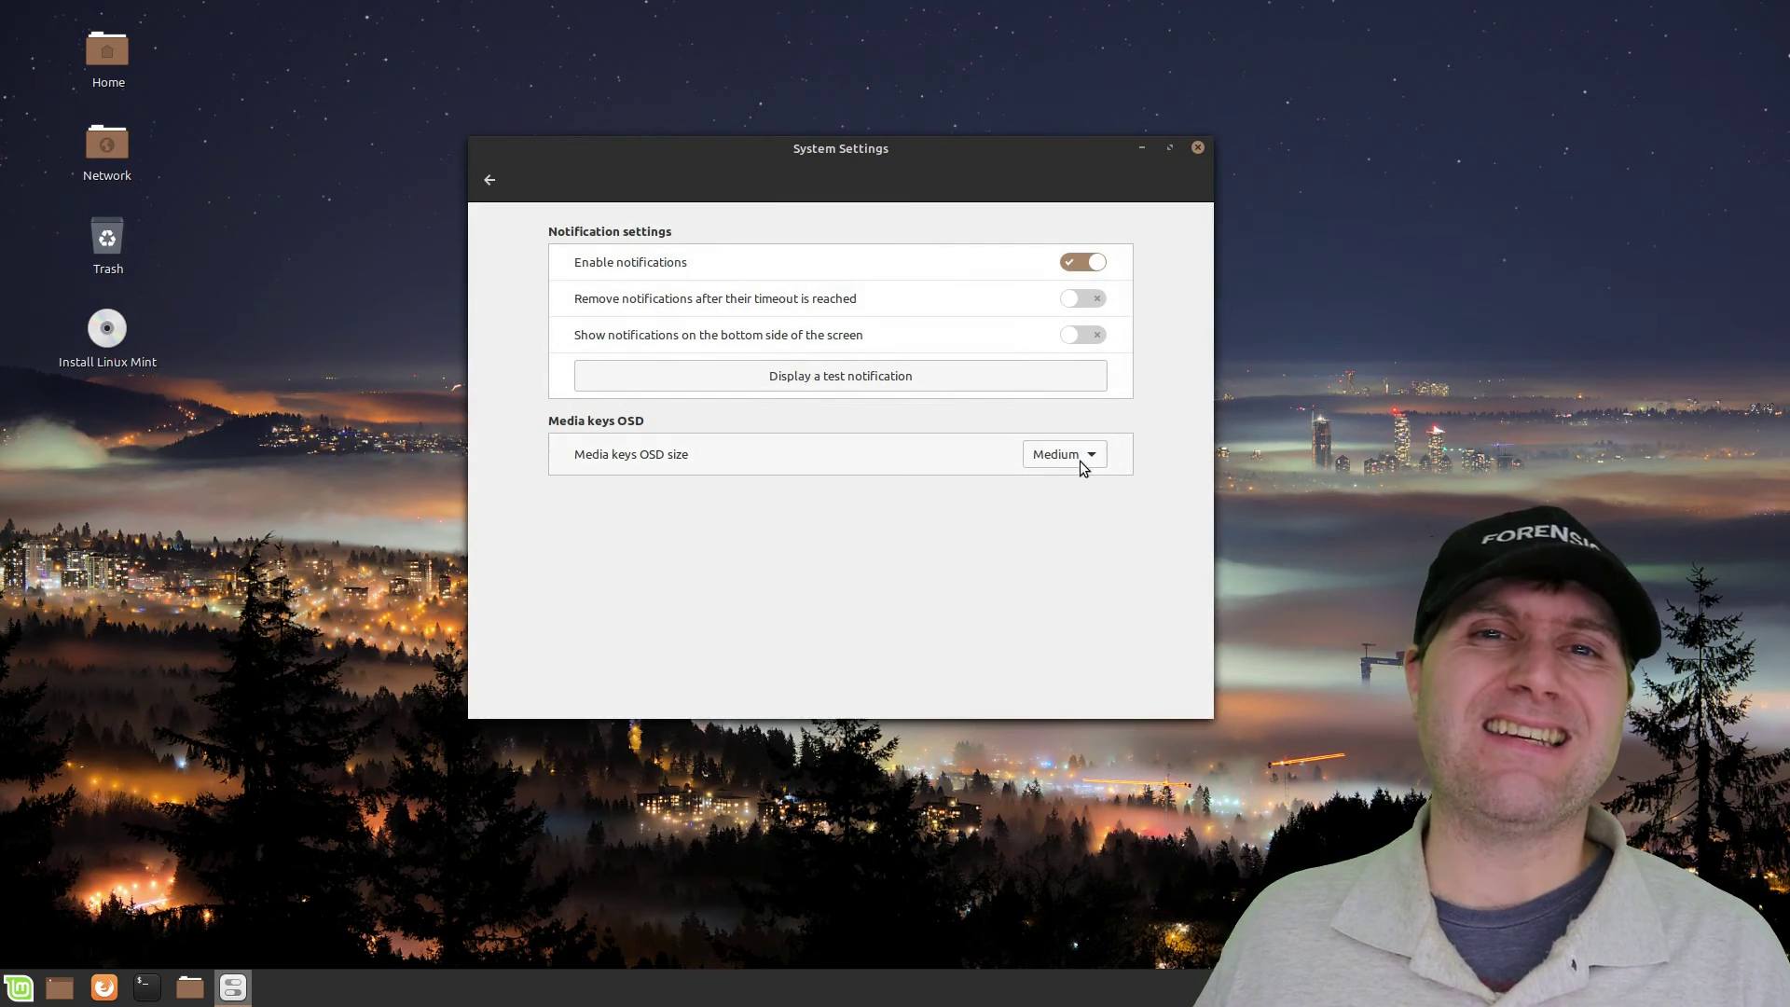
{"action": "left_click", "coordinate": [909, 375]}
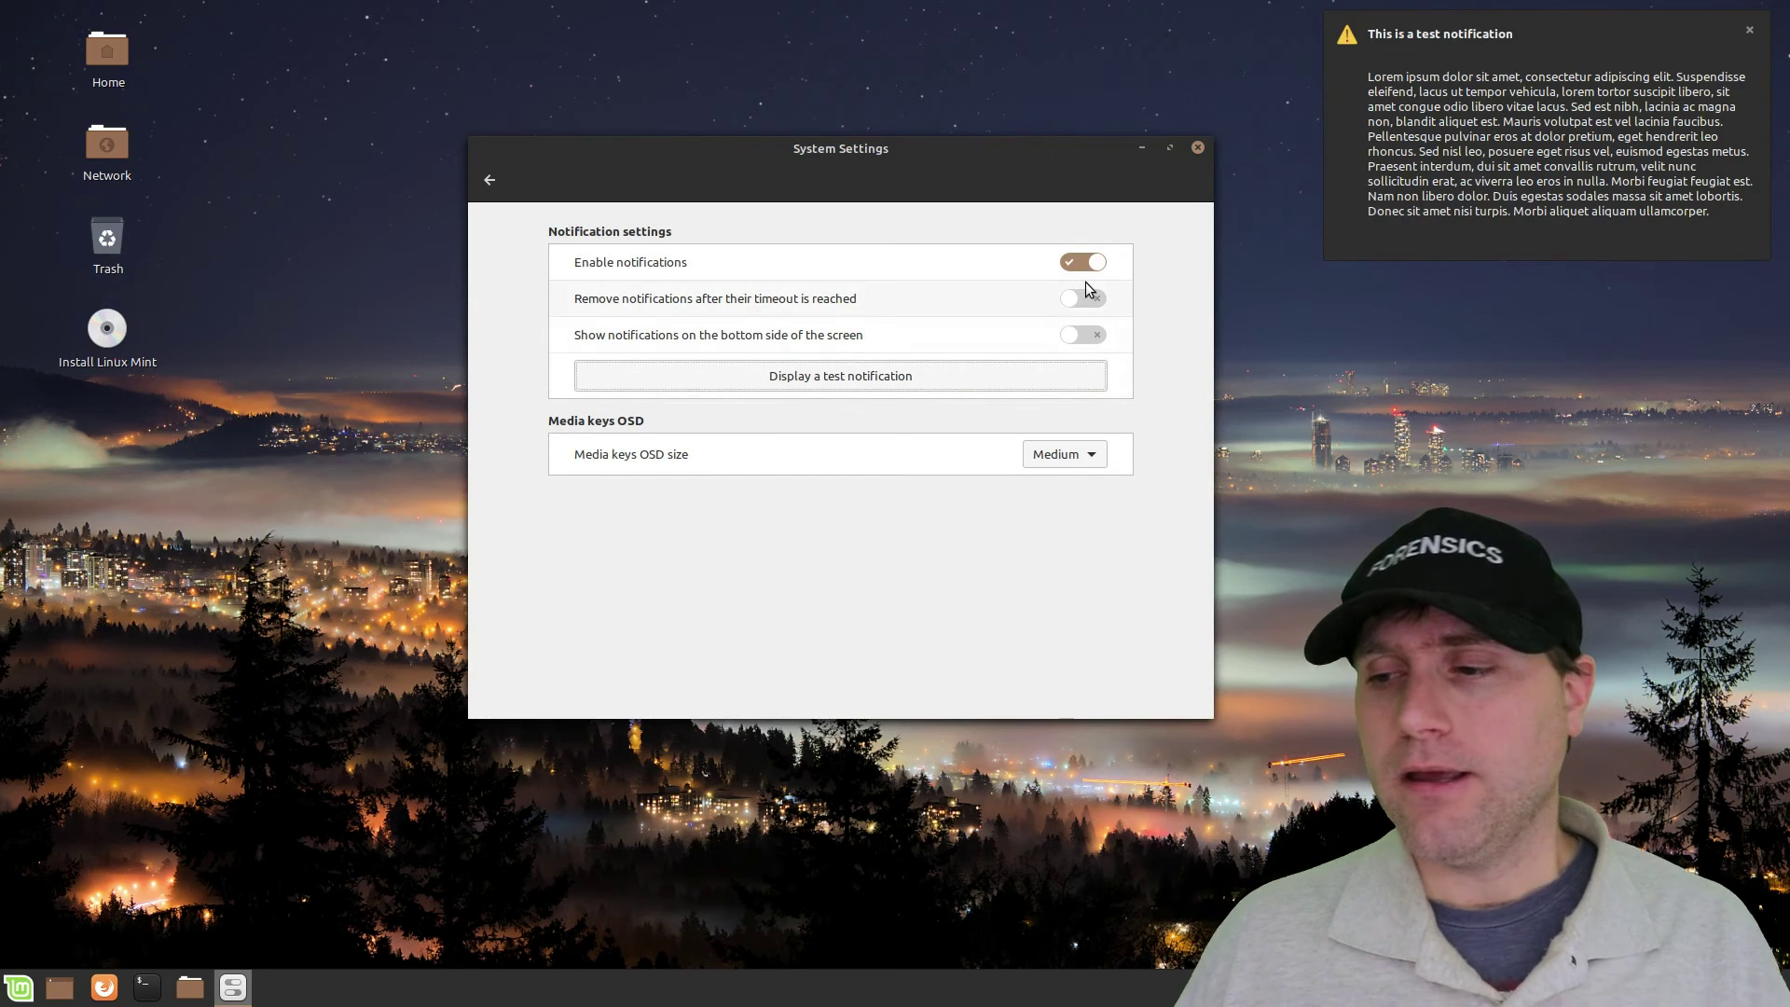
{"action": "left_click", "coordinate": [1076, 459]}
{"action": "left_click", "coordinate": [1075, 494]}
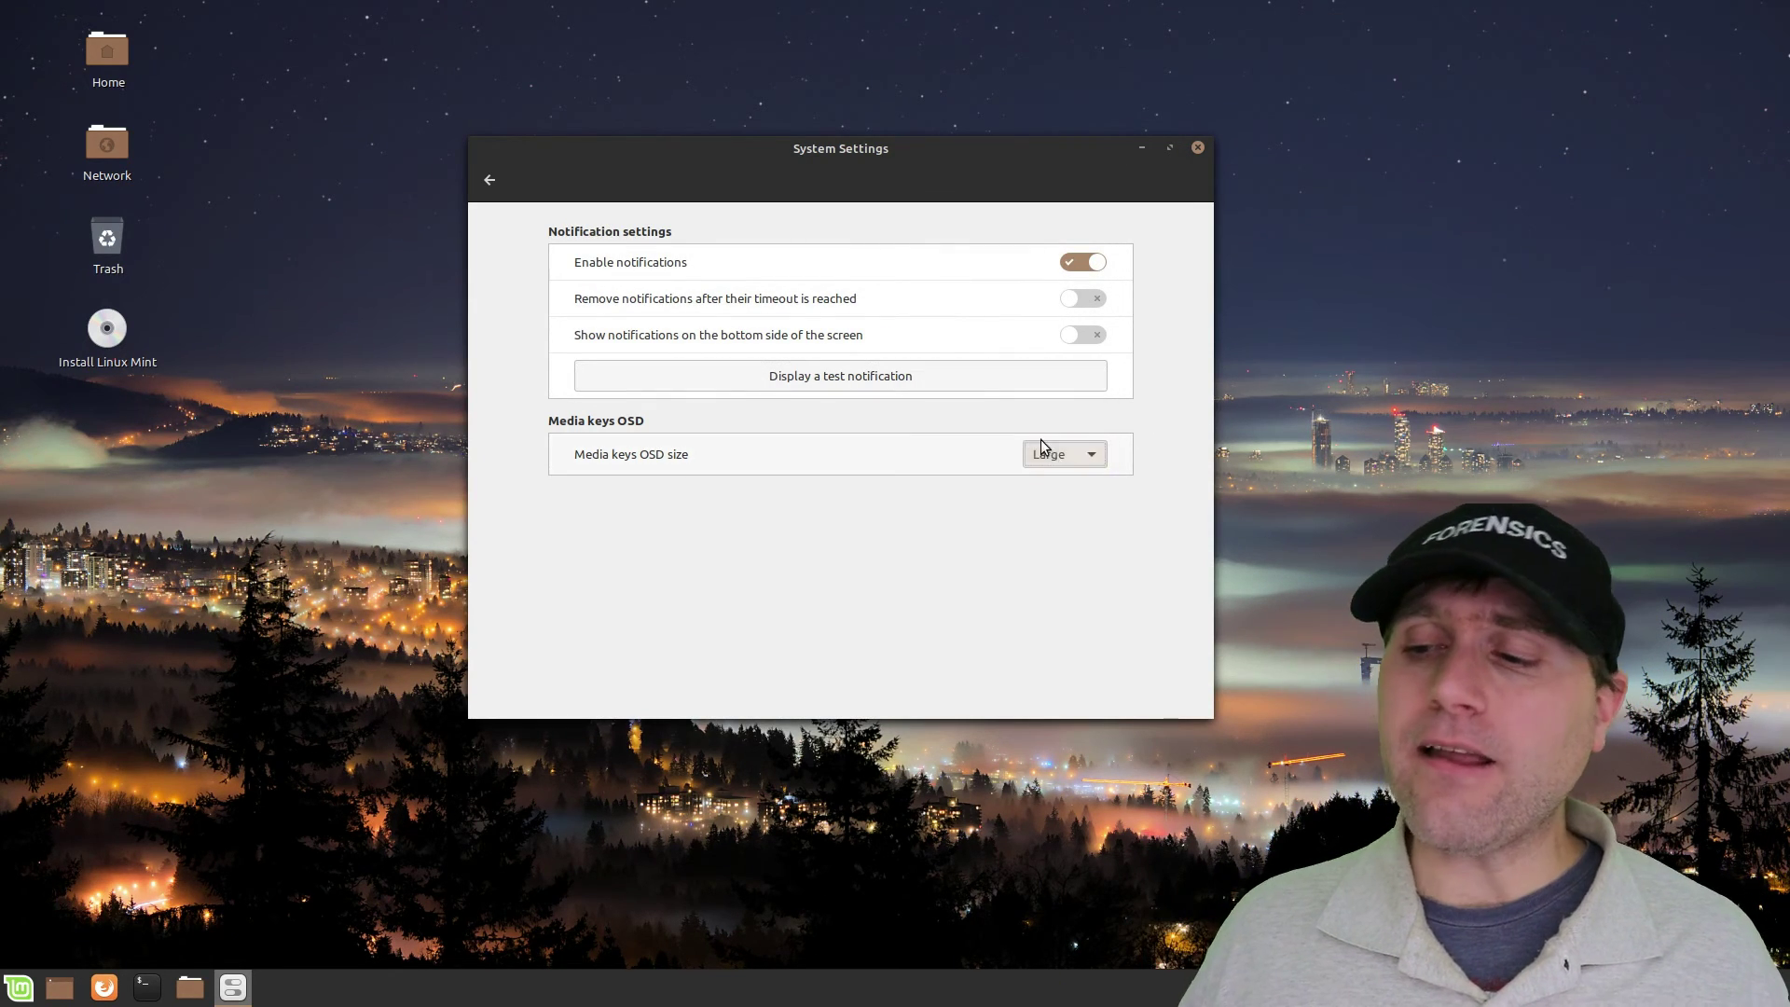
{"action": "left_click", "coordinate": [965, 385]}
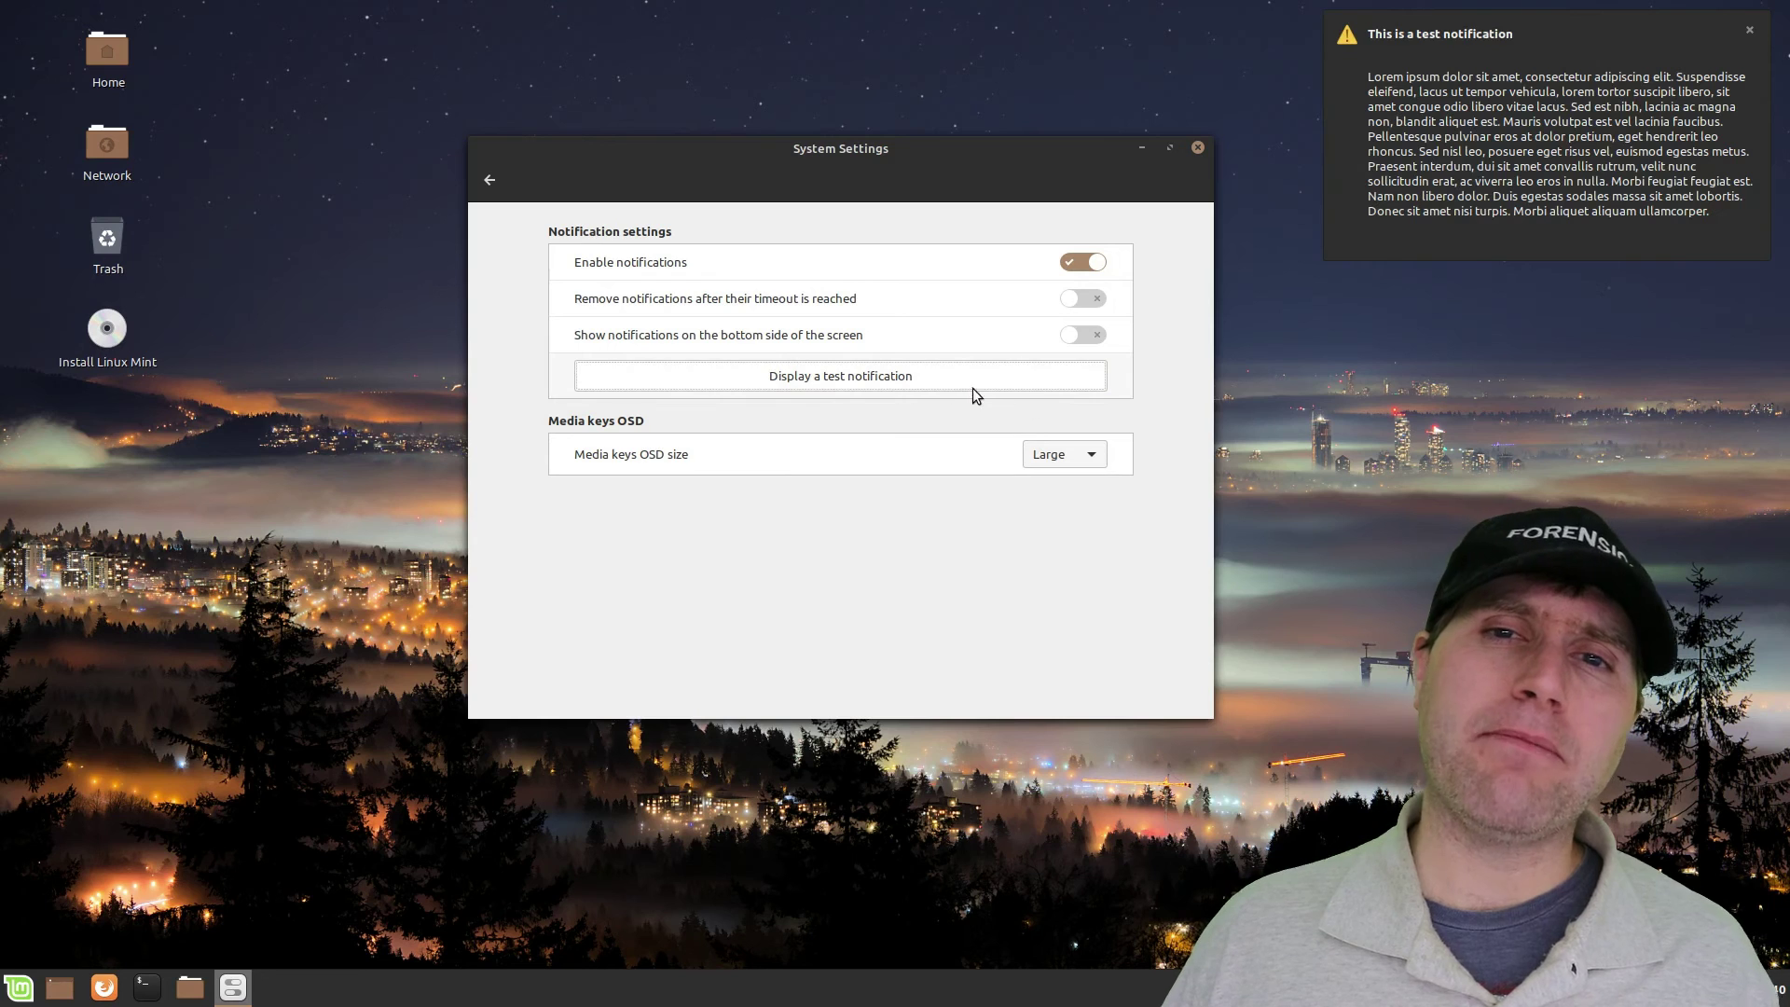
Test notifications at the bottom of the screen, revert to top, then go to Online Accounts.
{"action": "left_click", "coordinate": [1095, 336]}
{"action": "left_click", "coordinate": [1070, 388]}
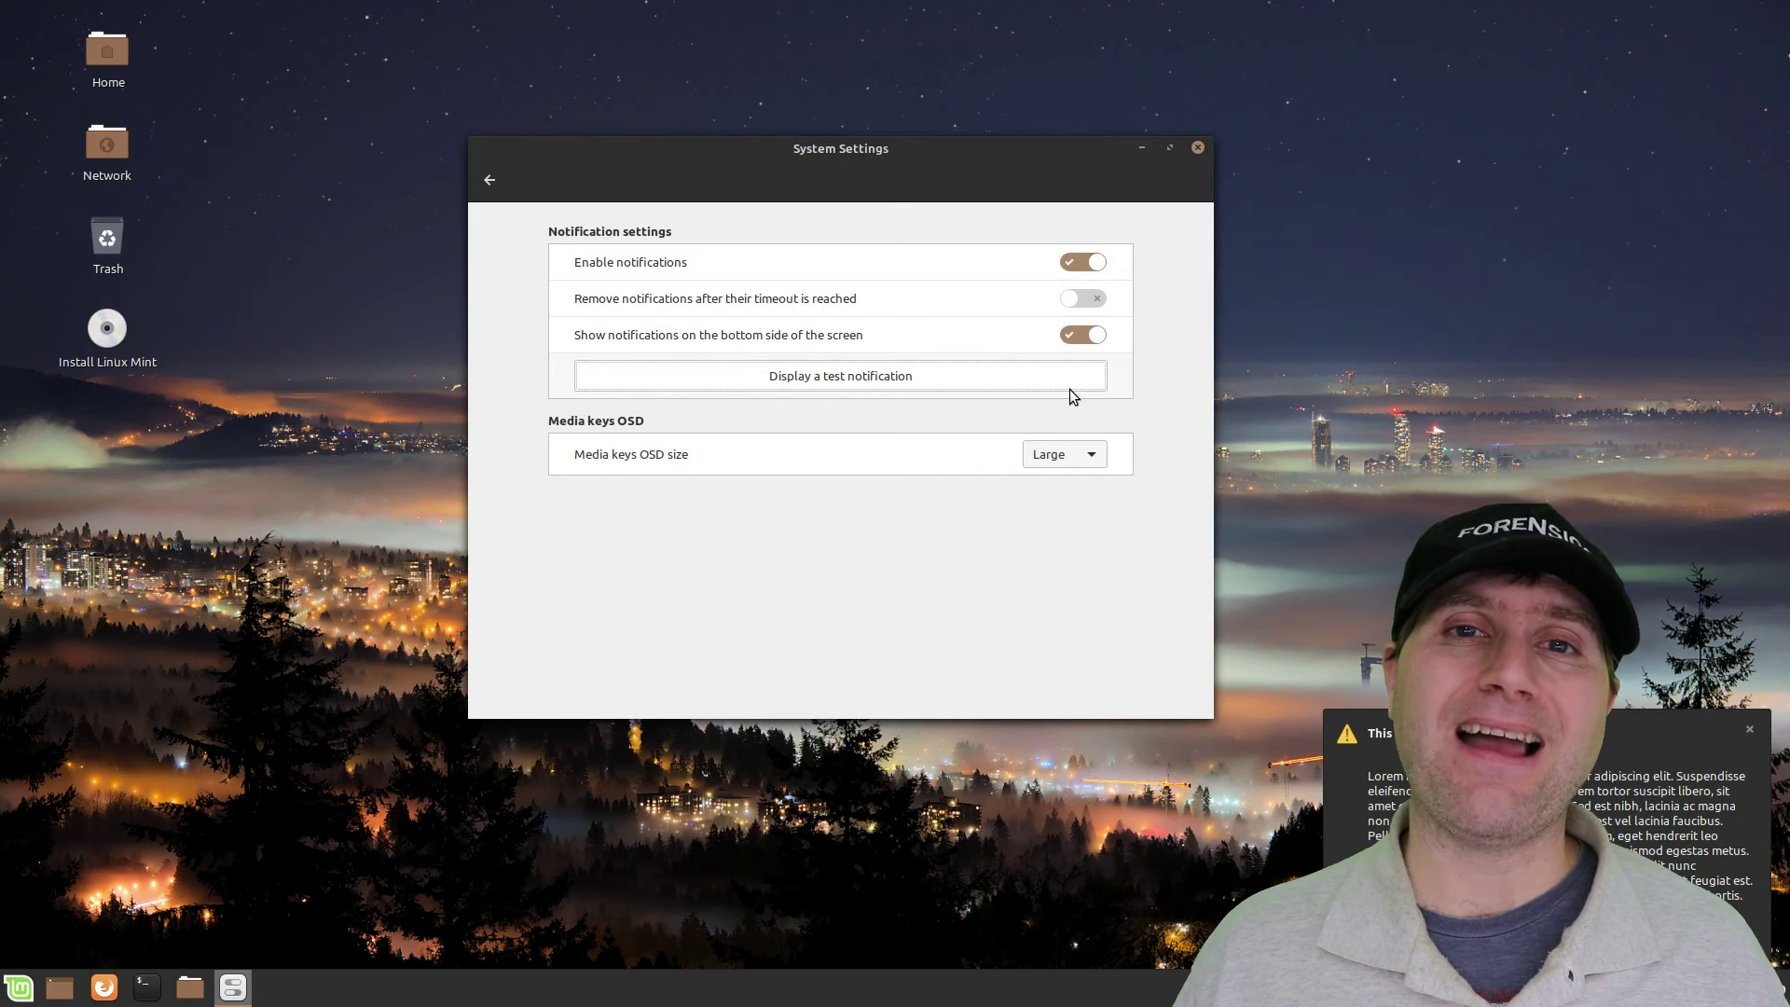
{"action": "left_click", "coordinate": [1090, 339]}
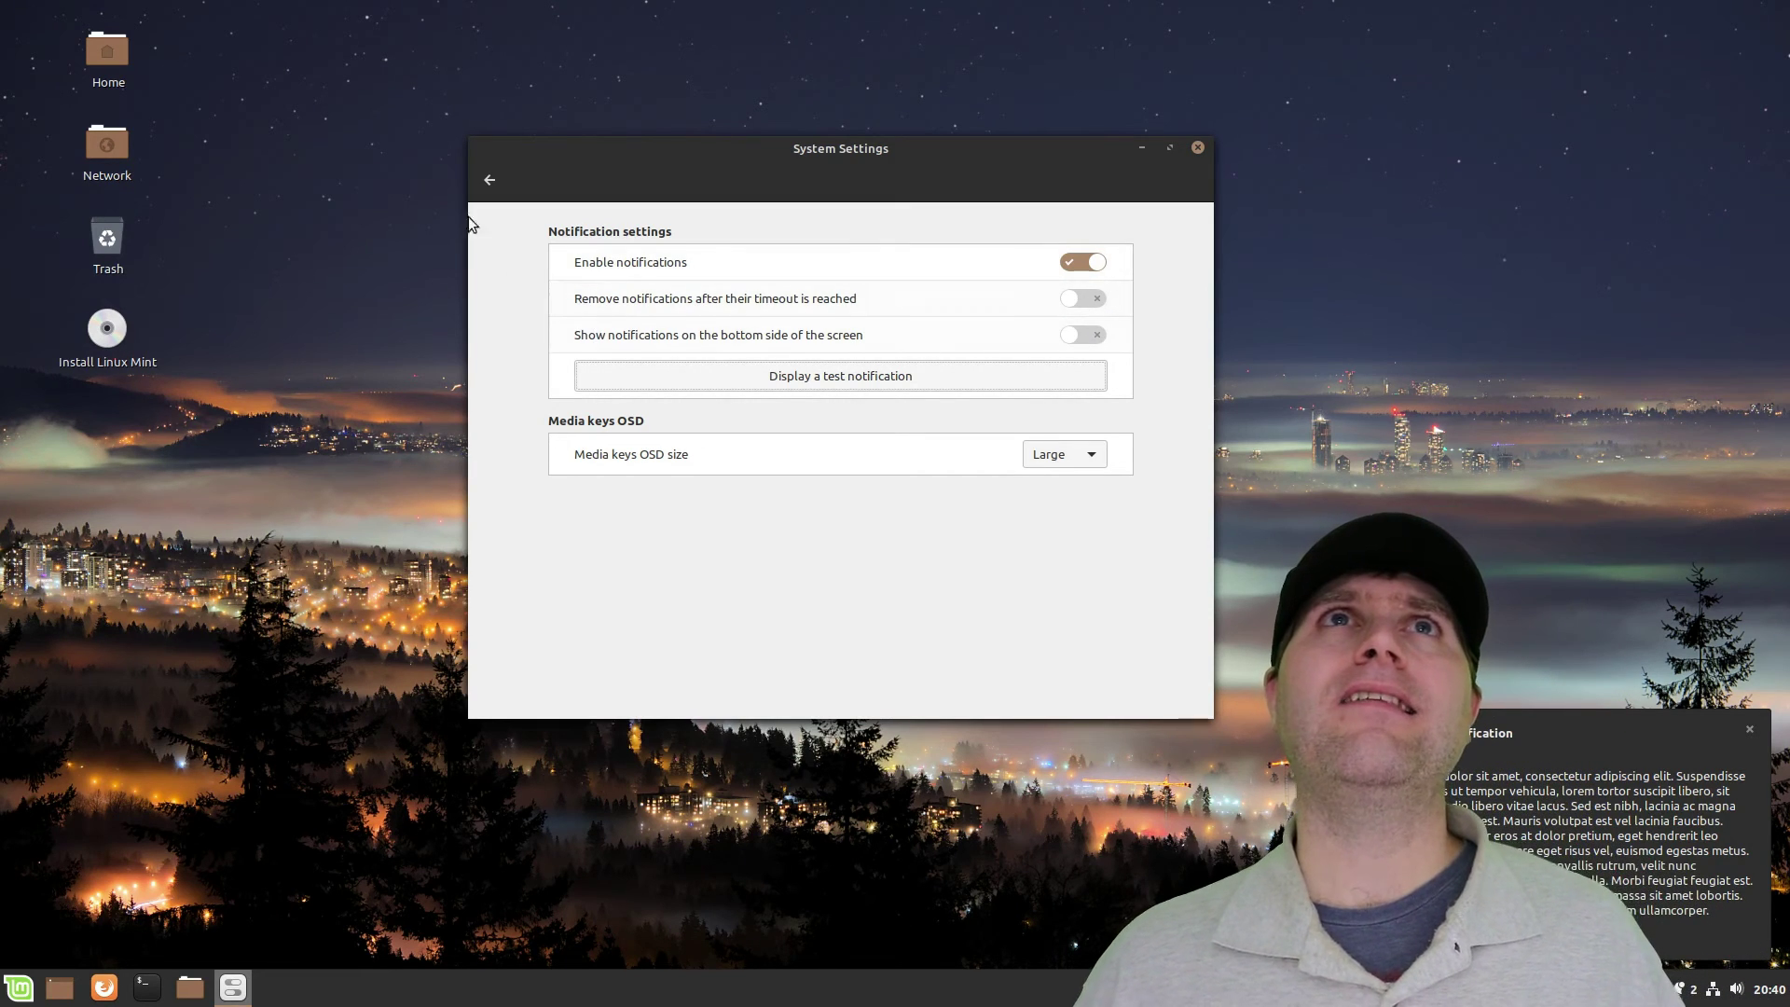
{"action": "left_click", "coordinate": [486, 179]}
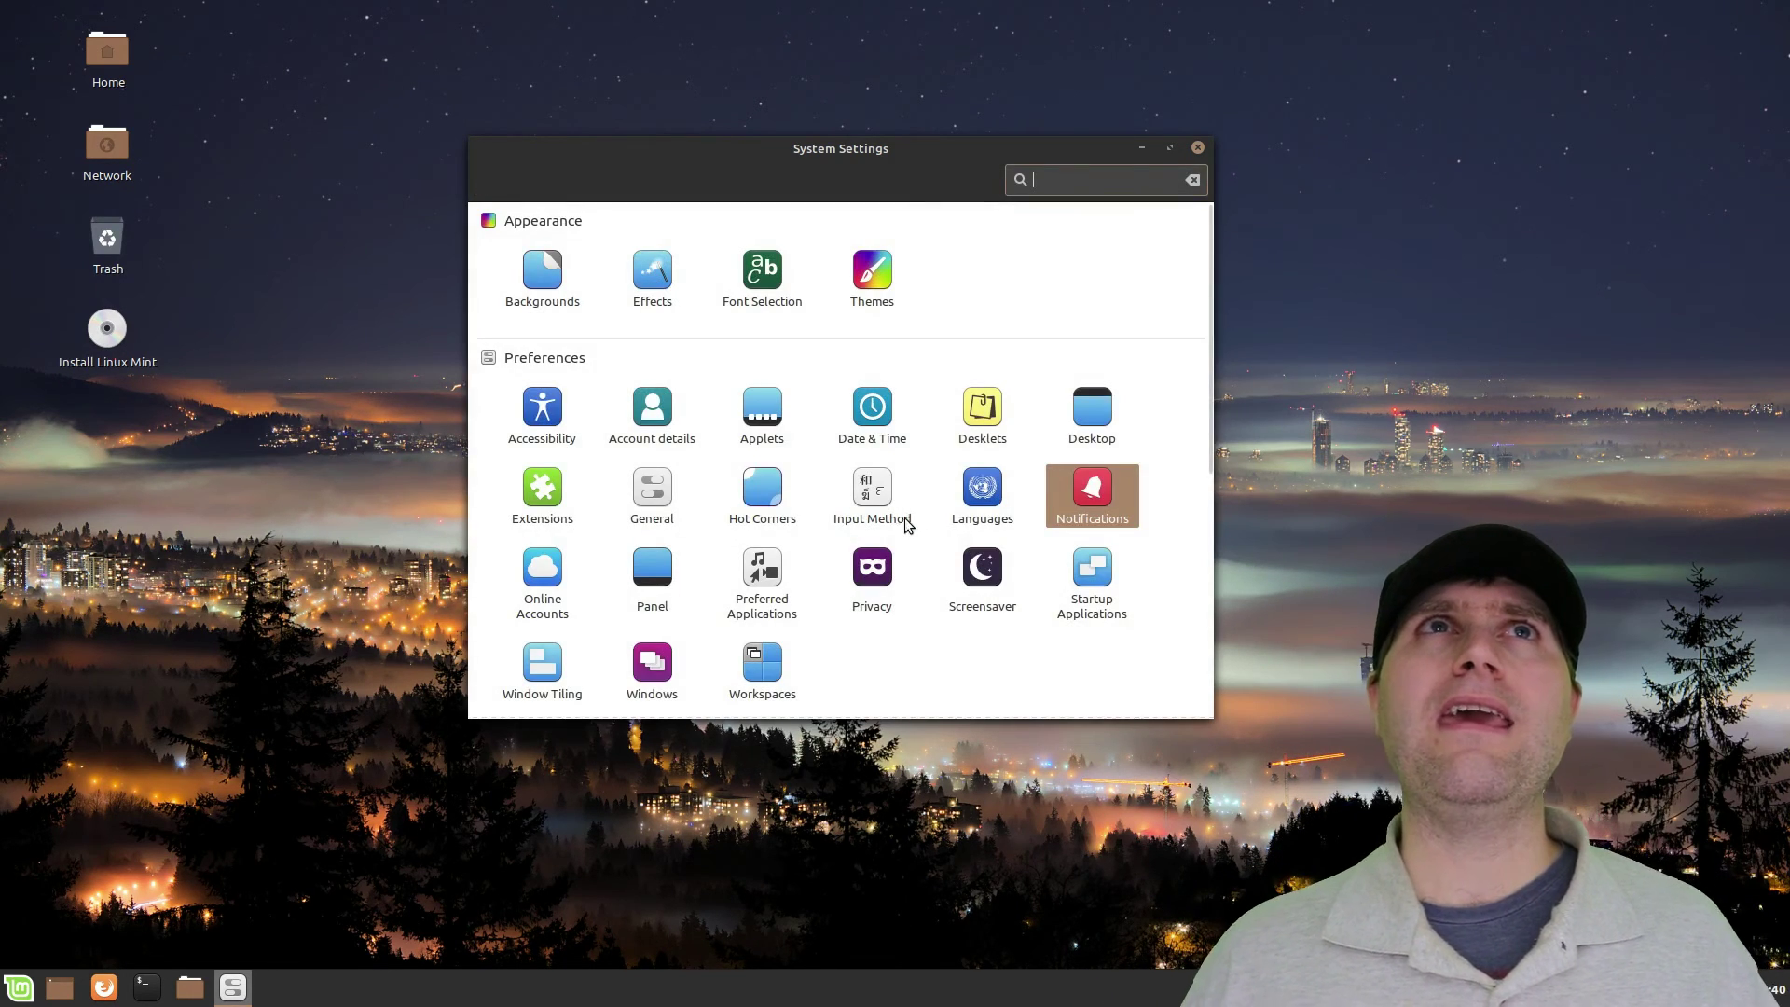
{"action": "left_click", "coordinate": [542, 573]}
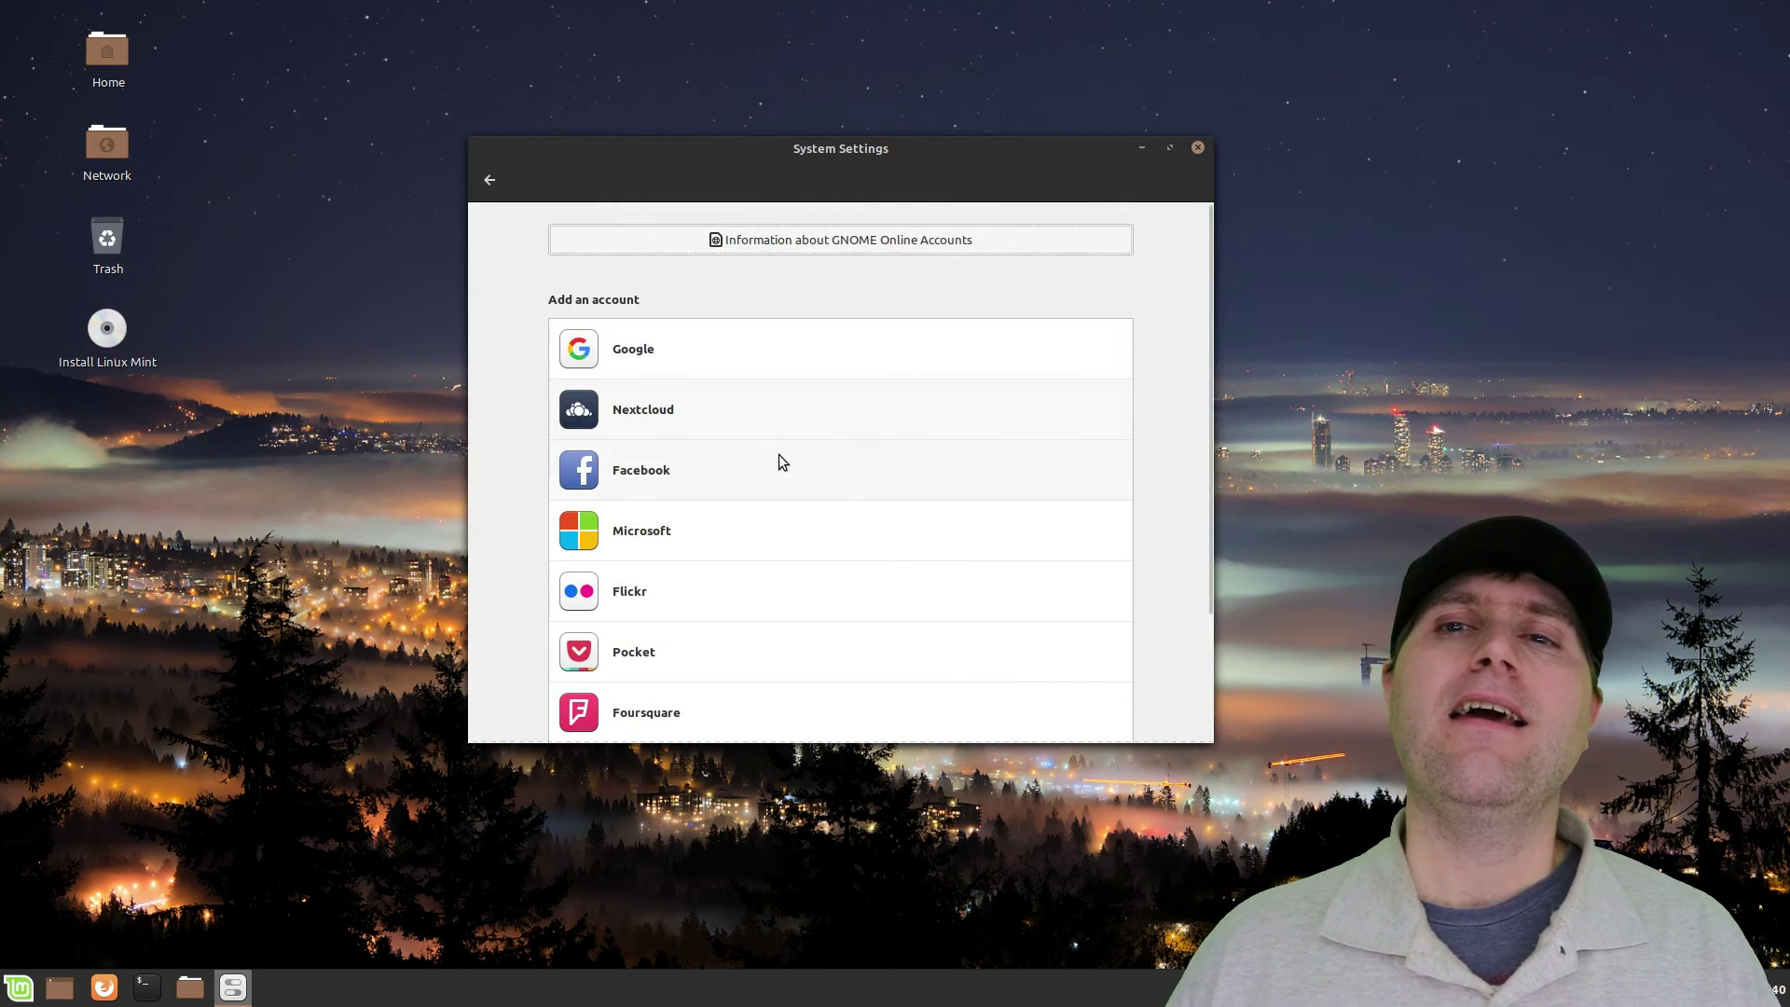
{"action": "scroll", "coordinate": [760, 710], "scroll_direction": "down", "scroll_amount": 3}
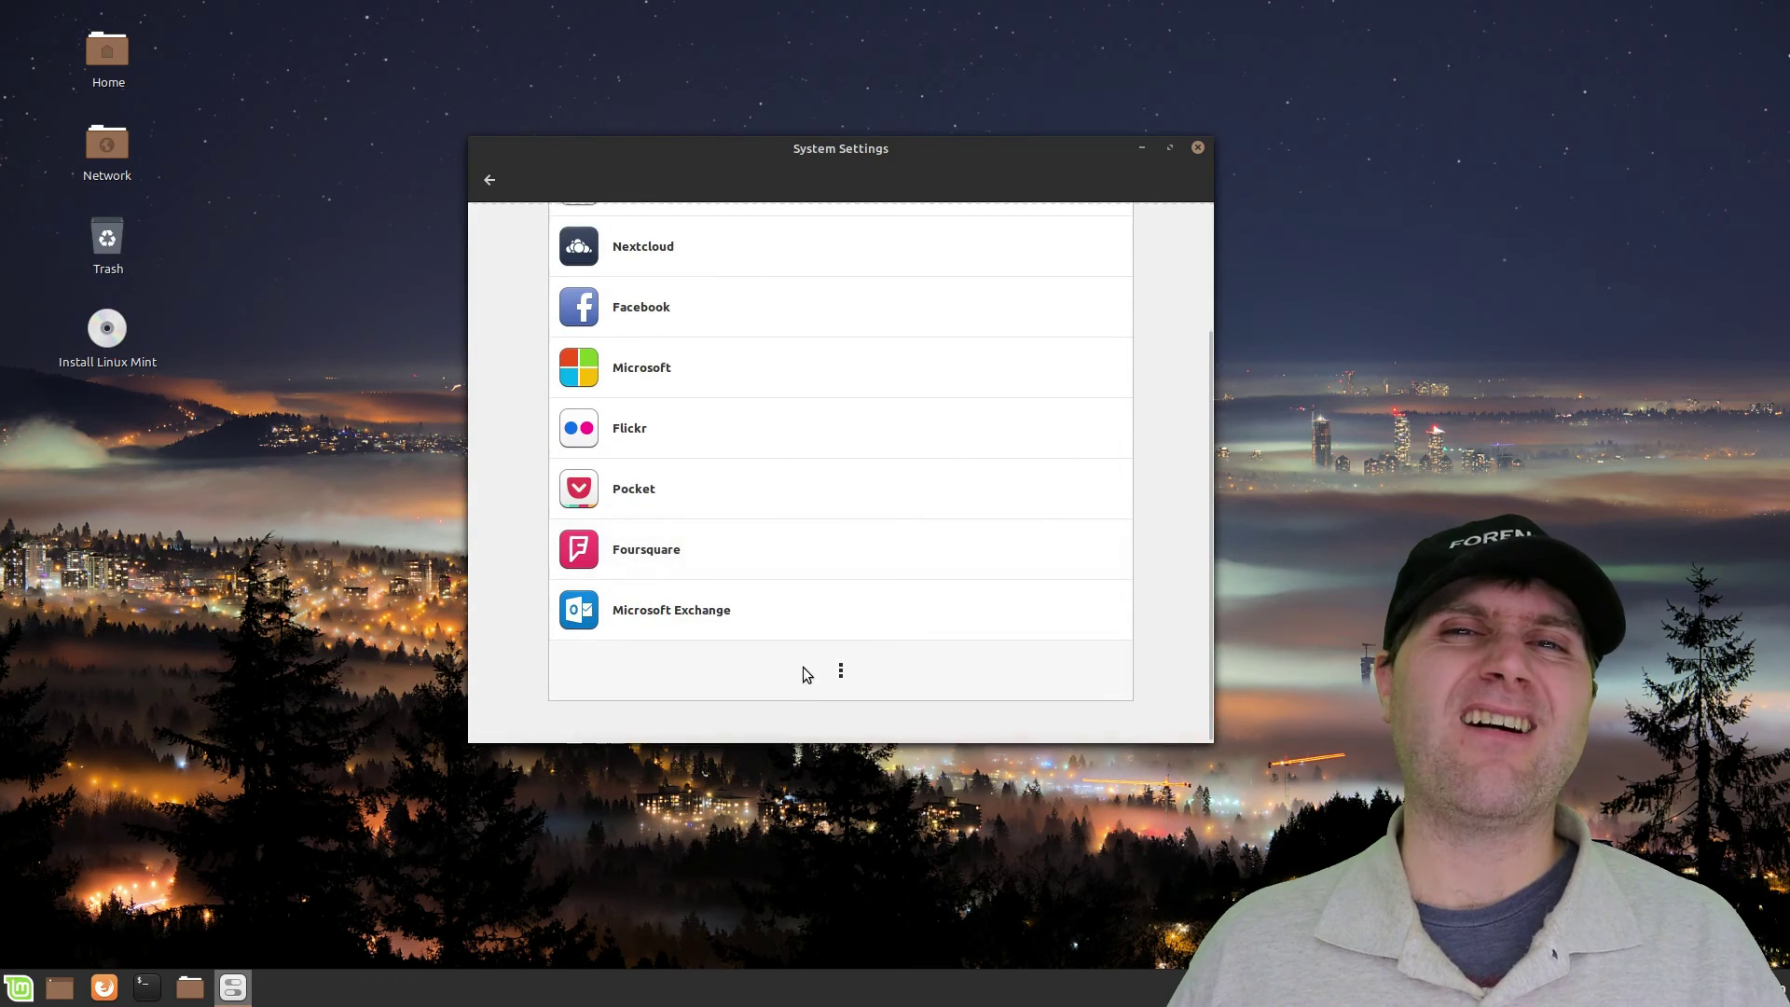
{"action": "scroll", "coordinate": [585, 233], "scroll_direction": "up", "scroll_amount": 3}
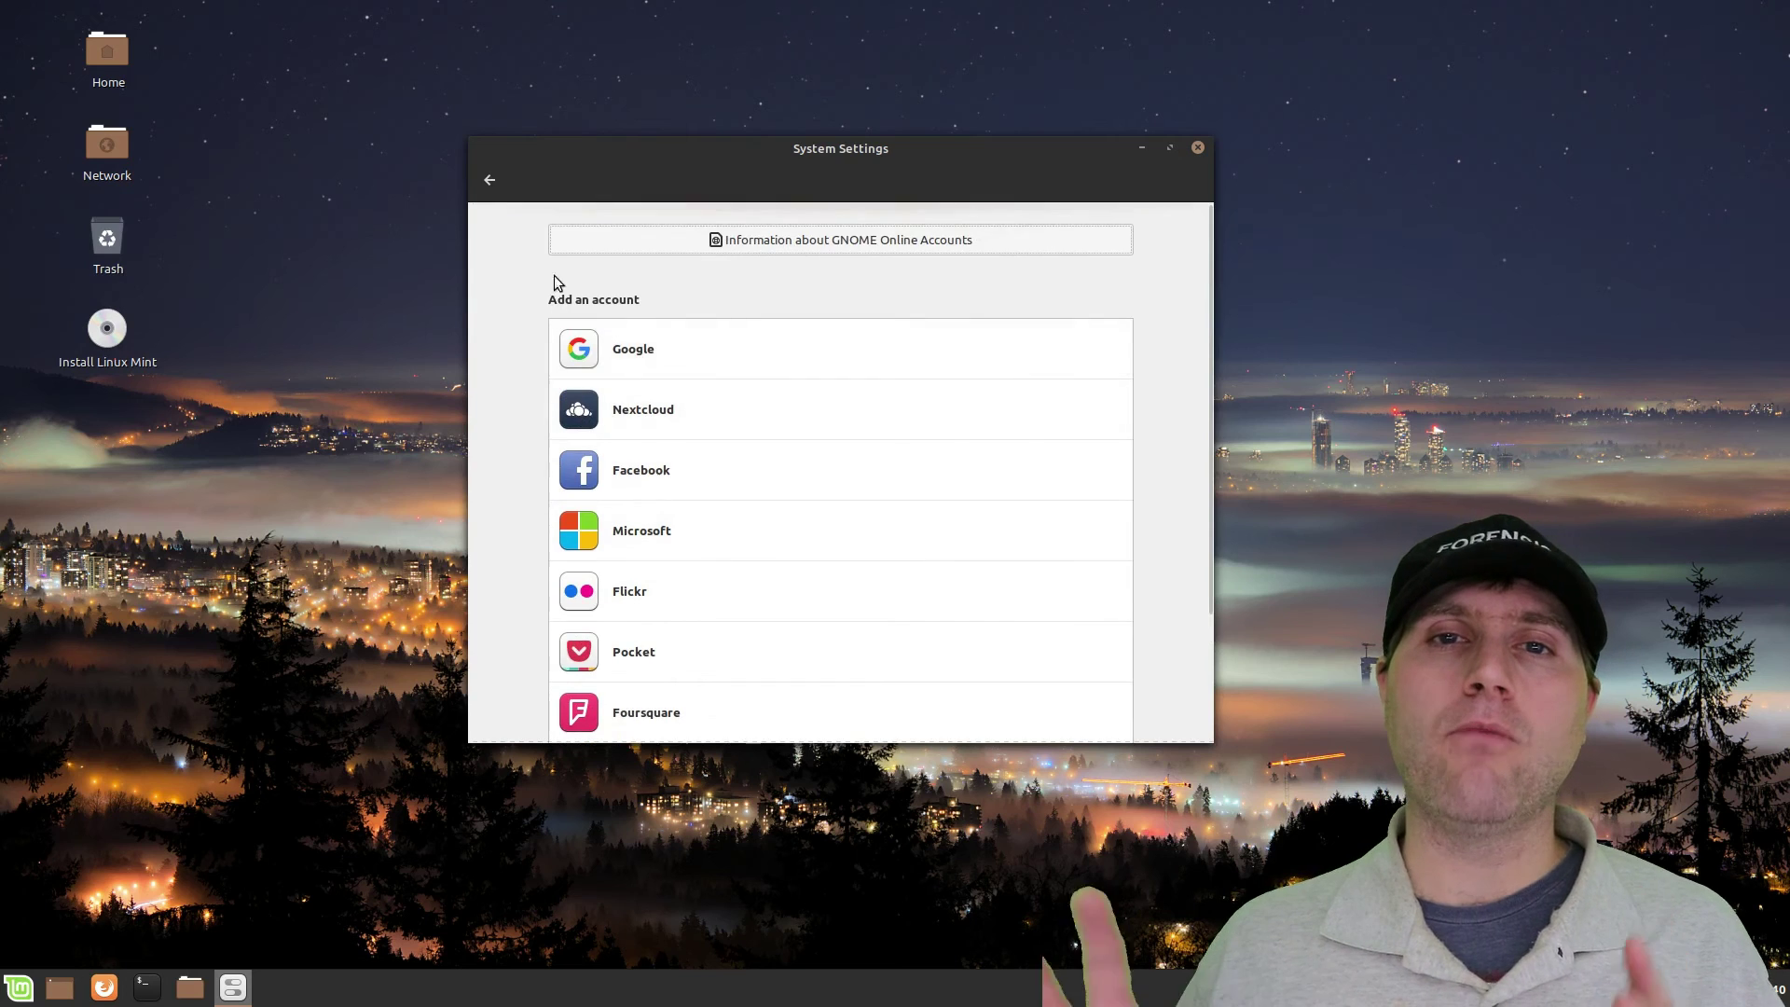
{"action": "left_click", "coordinate": [653, 412]}
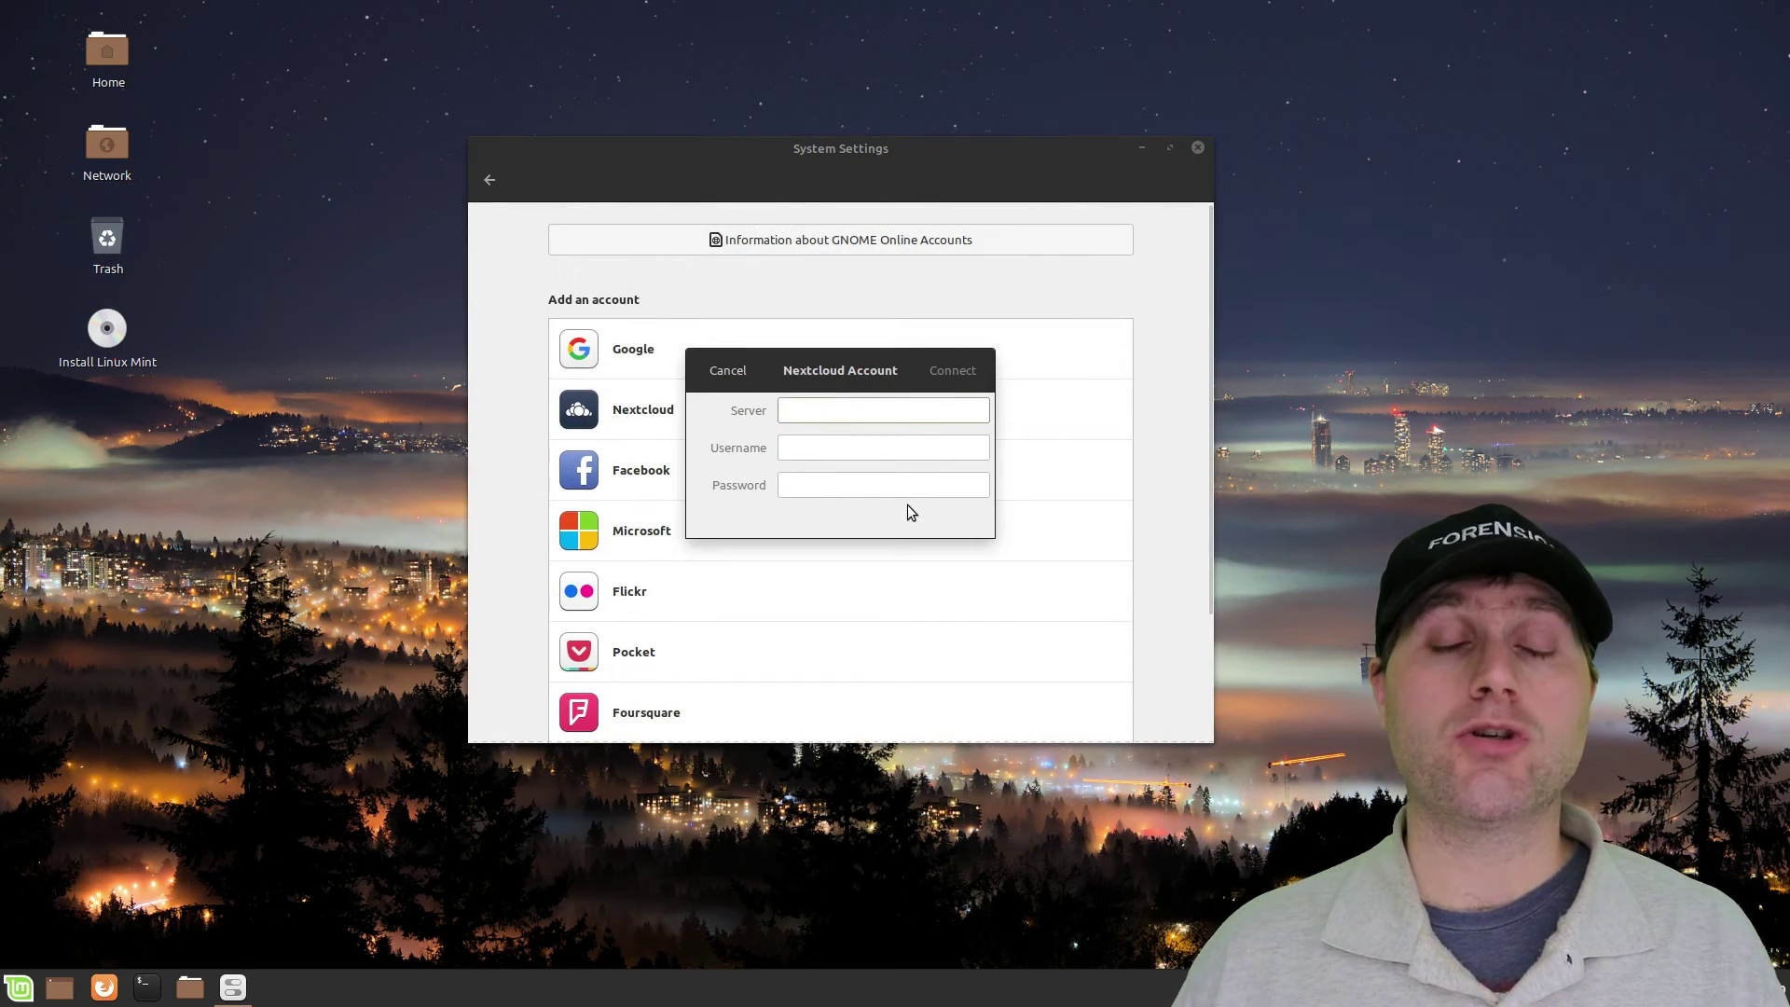
{"action": "left_click", "coordinate": [733, 371]}
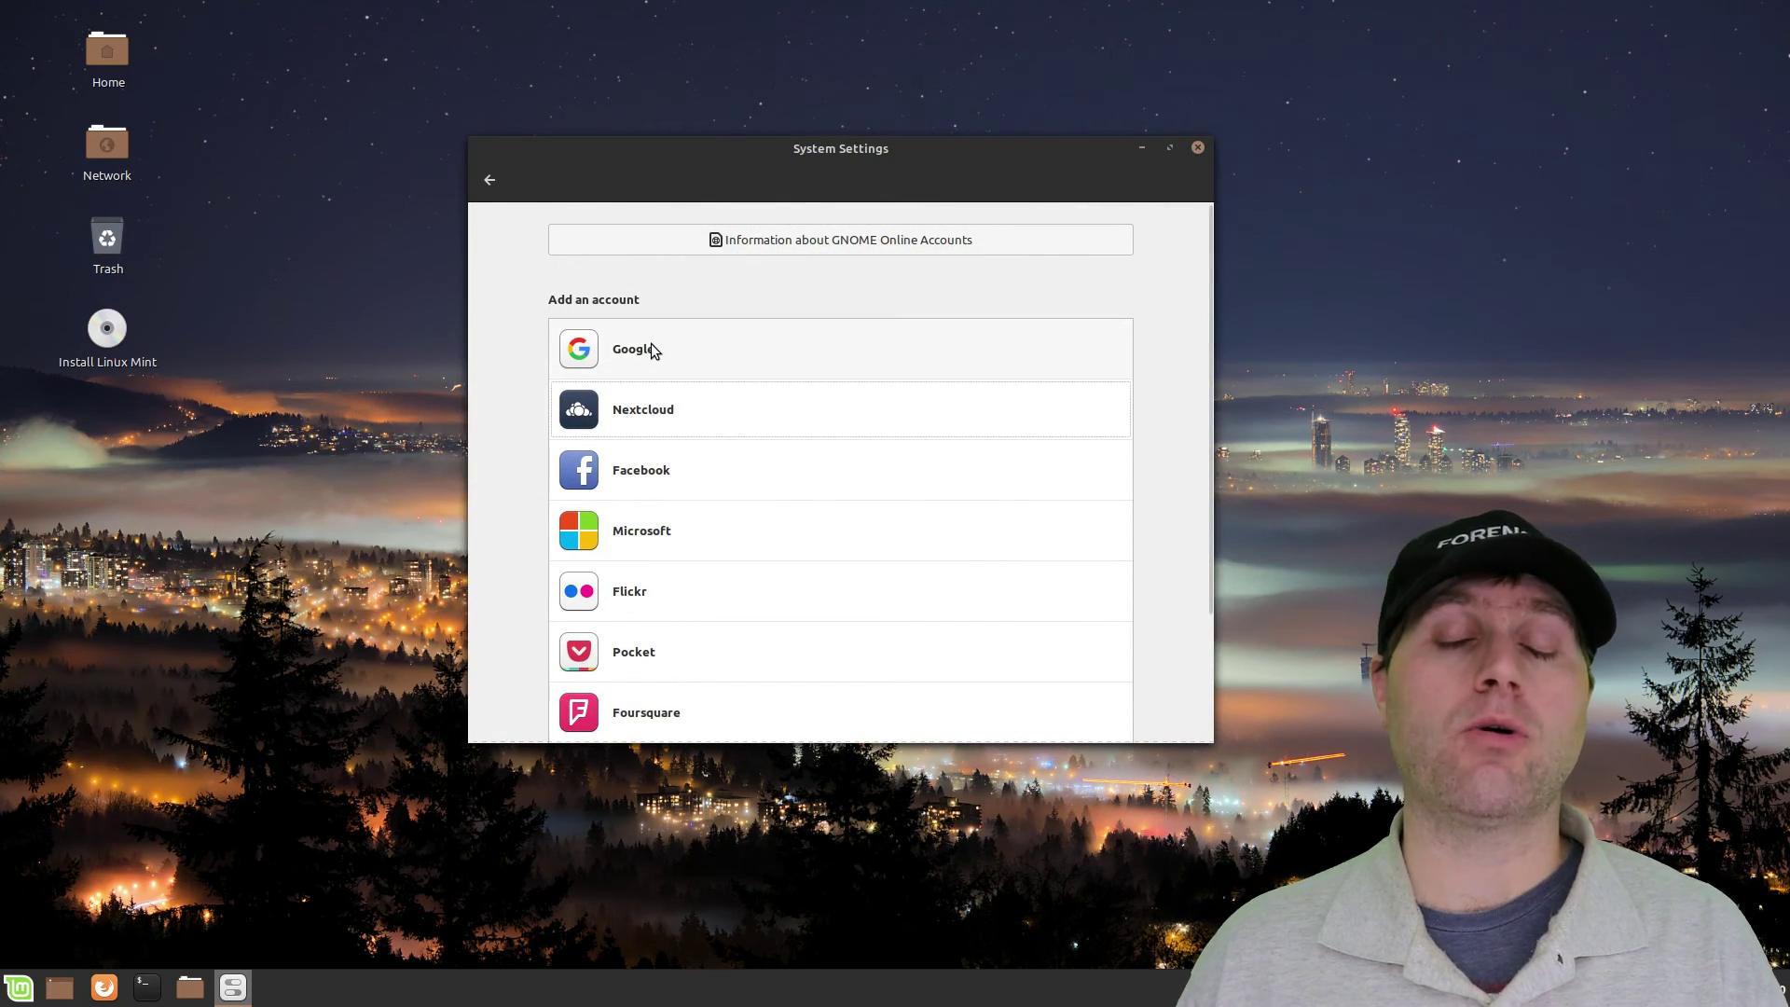
{"action": "left_click", "coordinate": [651, 343]}
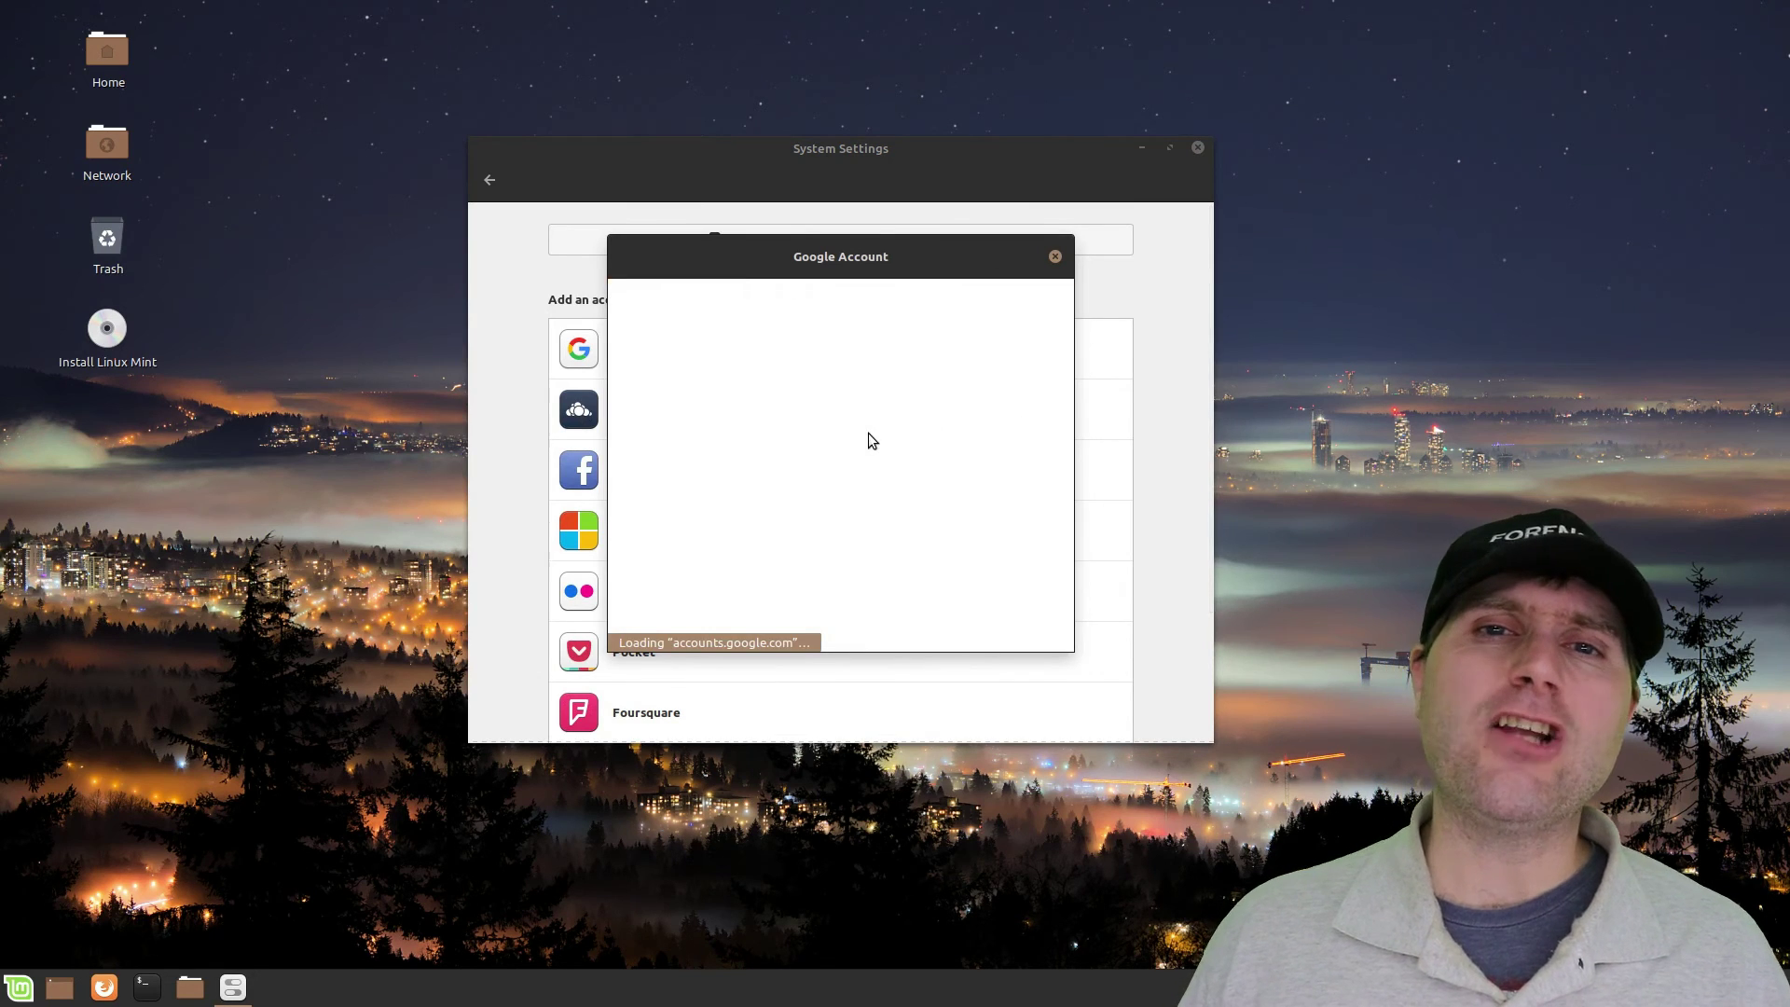
{"action": "scroll", "coordinate": [886, 511], "scroll_direction": "down", "scroll_amount": 3}
{"action": "scroll", "coordinate": [886, 520], "scroll_direction": "up", "scroll_amount": 3}
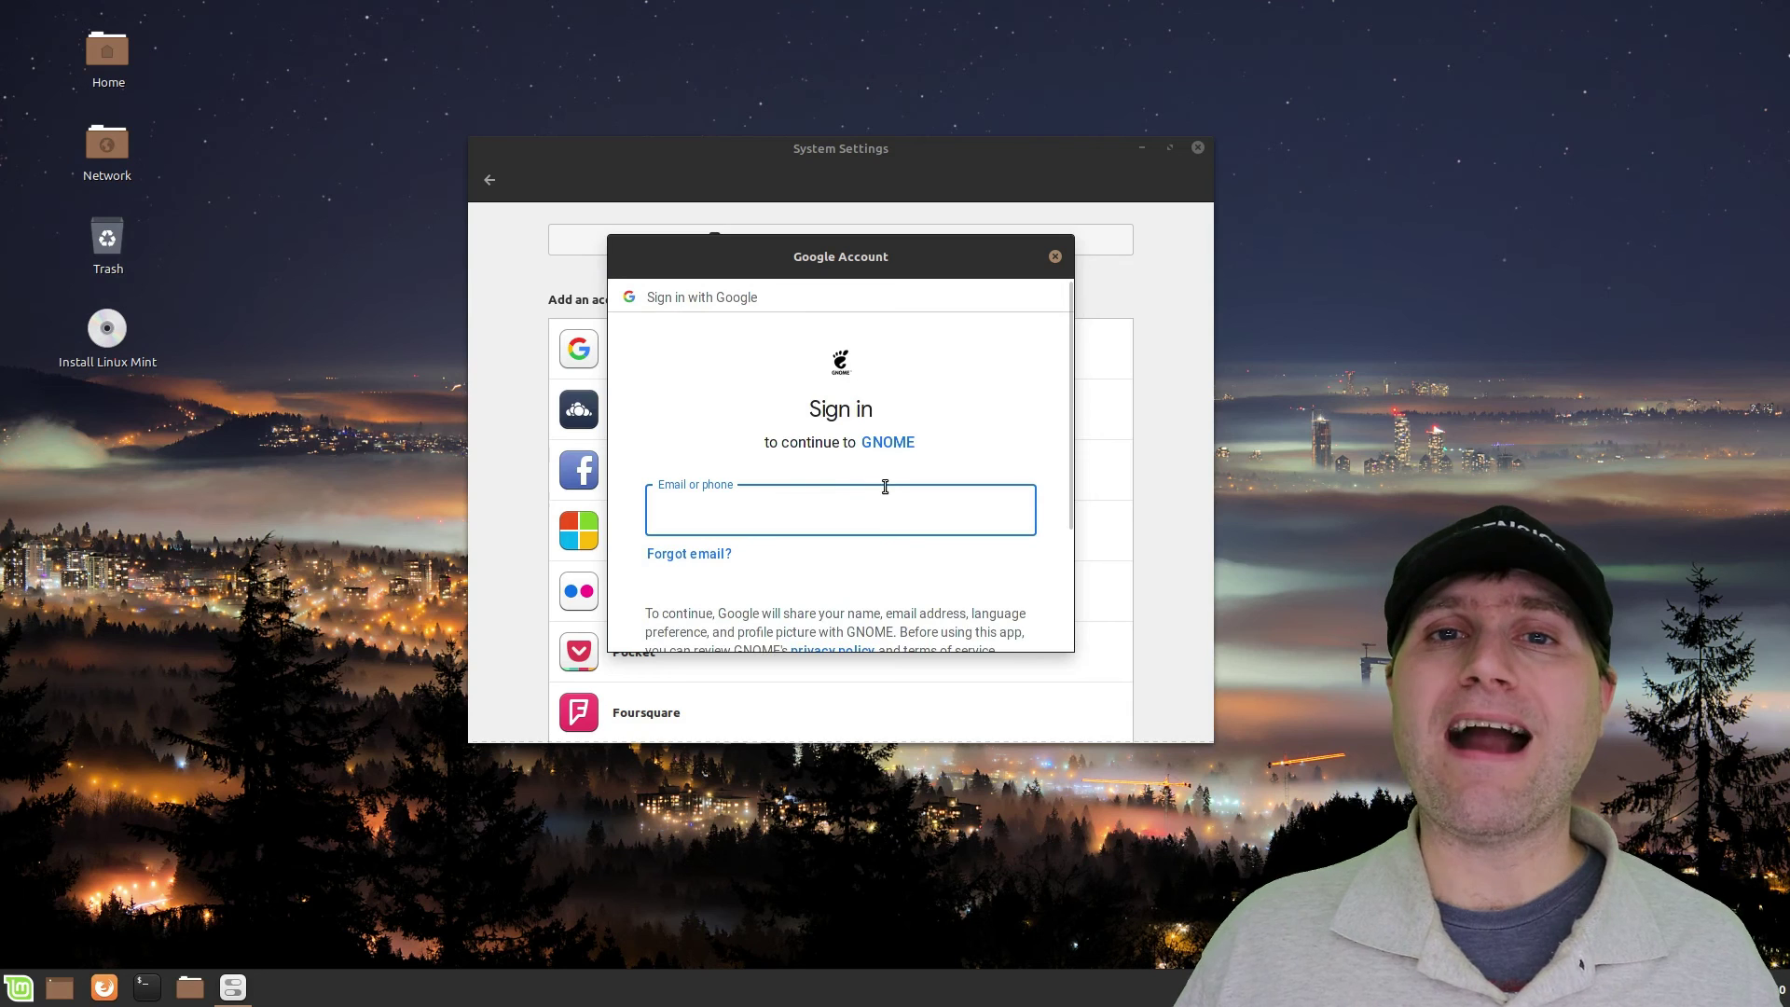
{"action": "scroll", "coordinate": [890, 492], "scroll_direction": "down", "scroll_amount": 3}
{"action": "left_click", "coordinate": [1054, 256]}
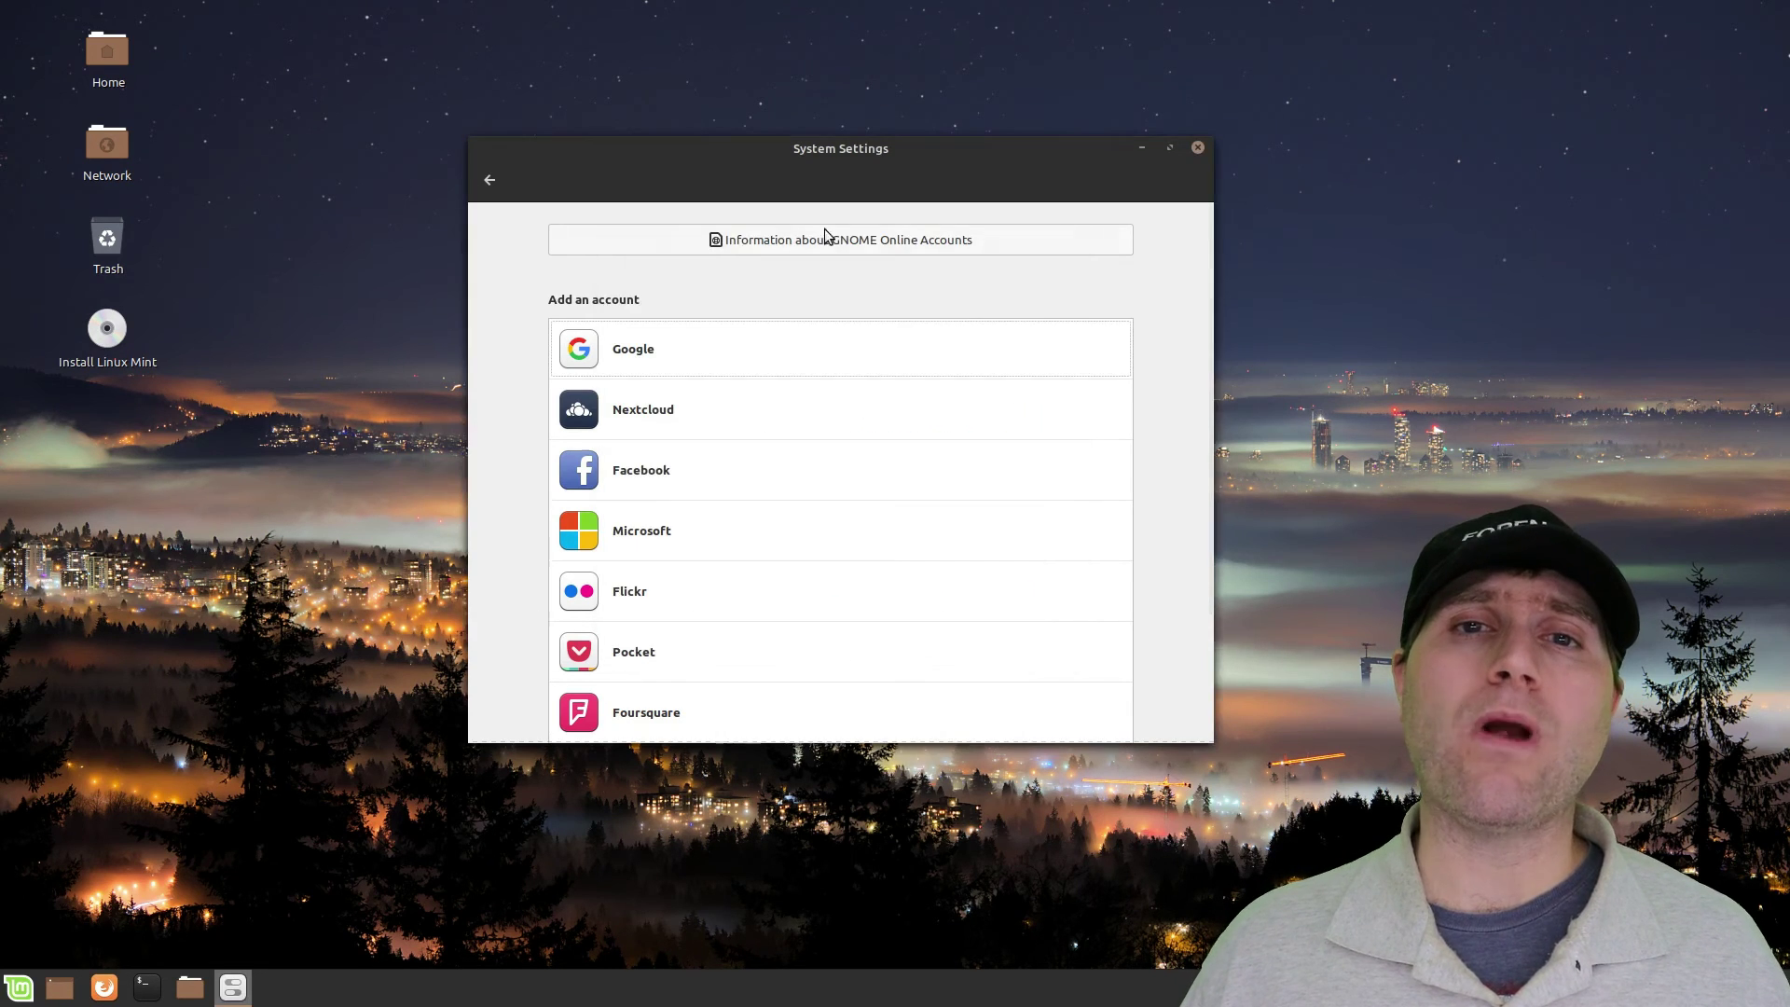
{"action": "left_click", "coordinate": [491, 180]}
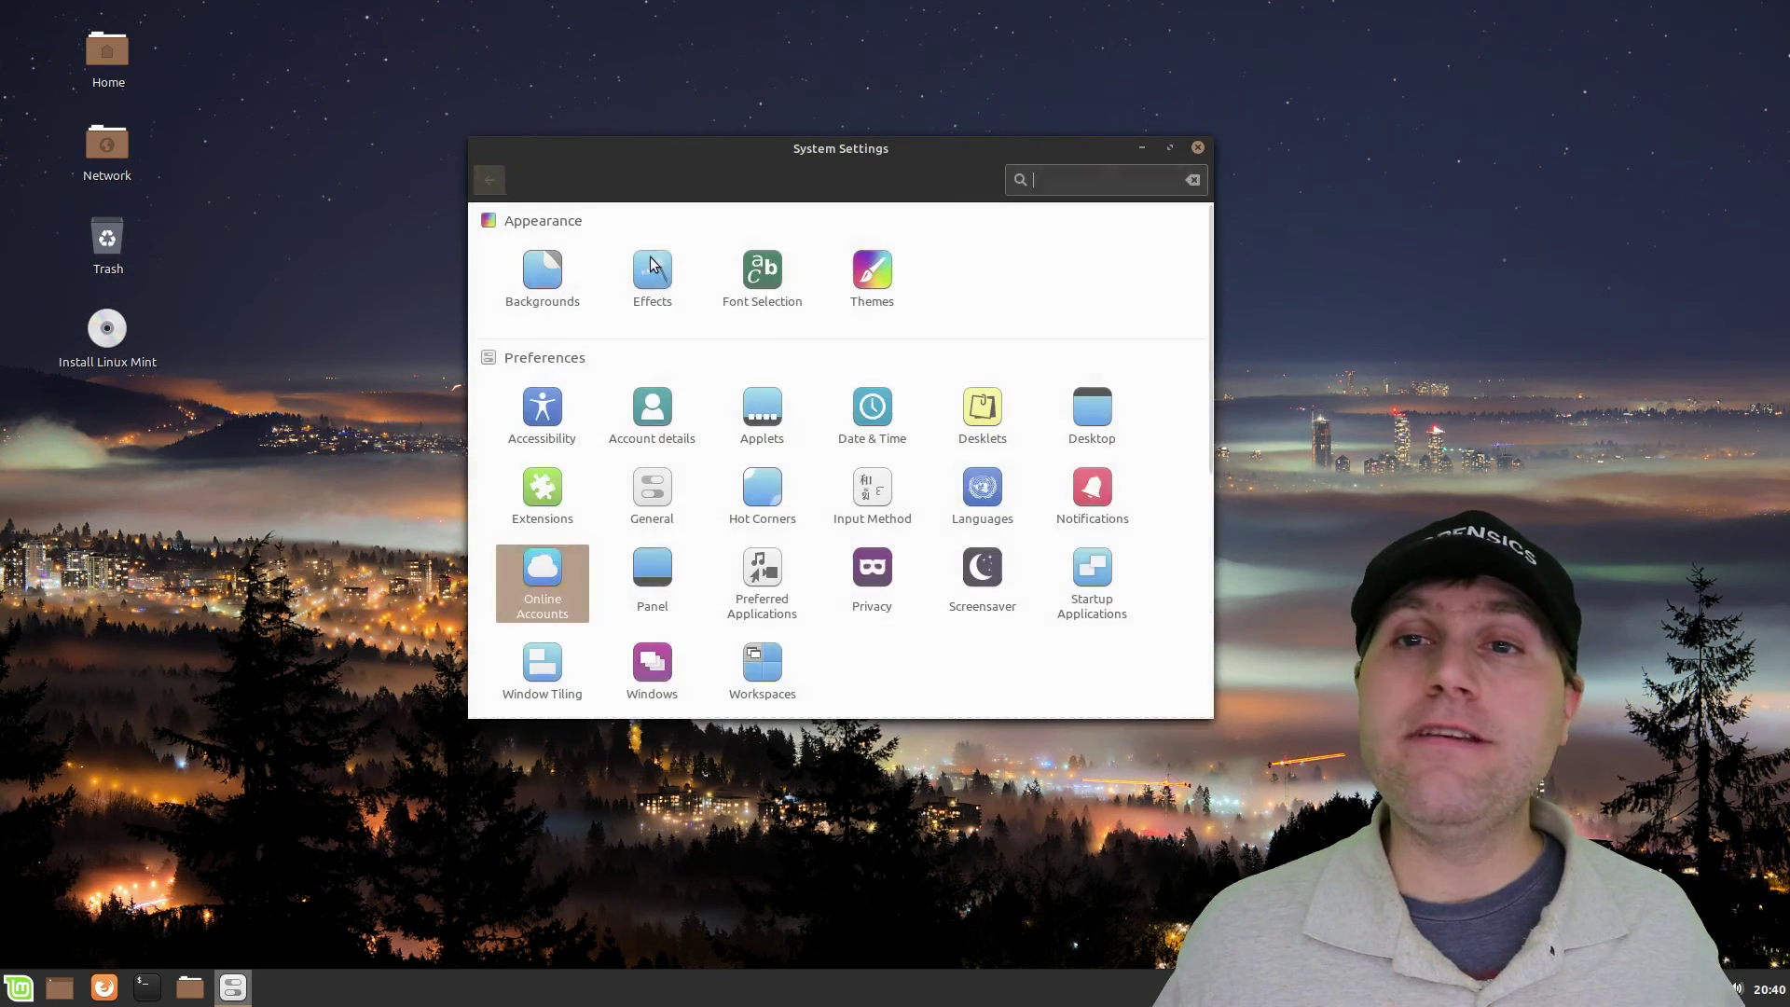
Try the Intelligently hide and Auto-hide panel visibility options, settling on Always show panel.
{"action": "left_click", "coordinate": [667, 578]}
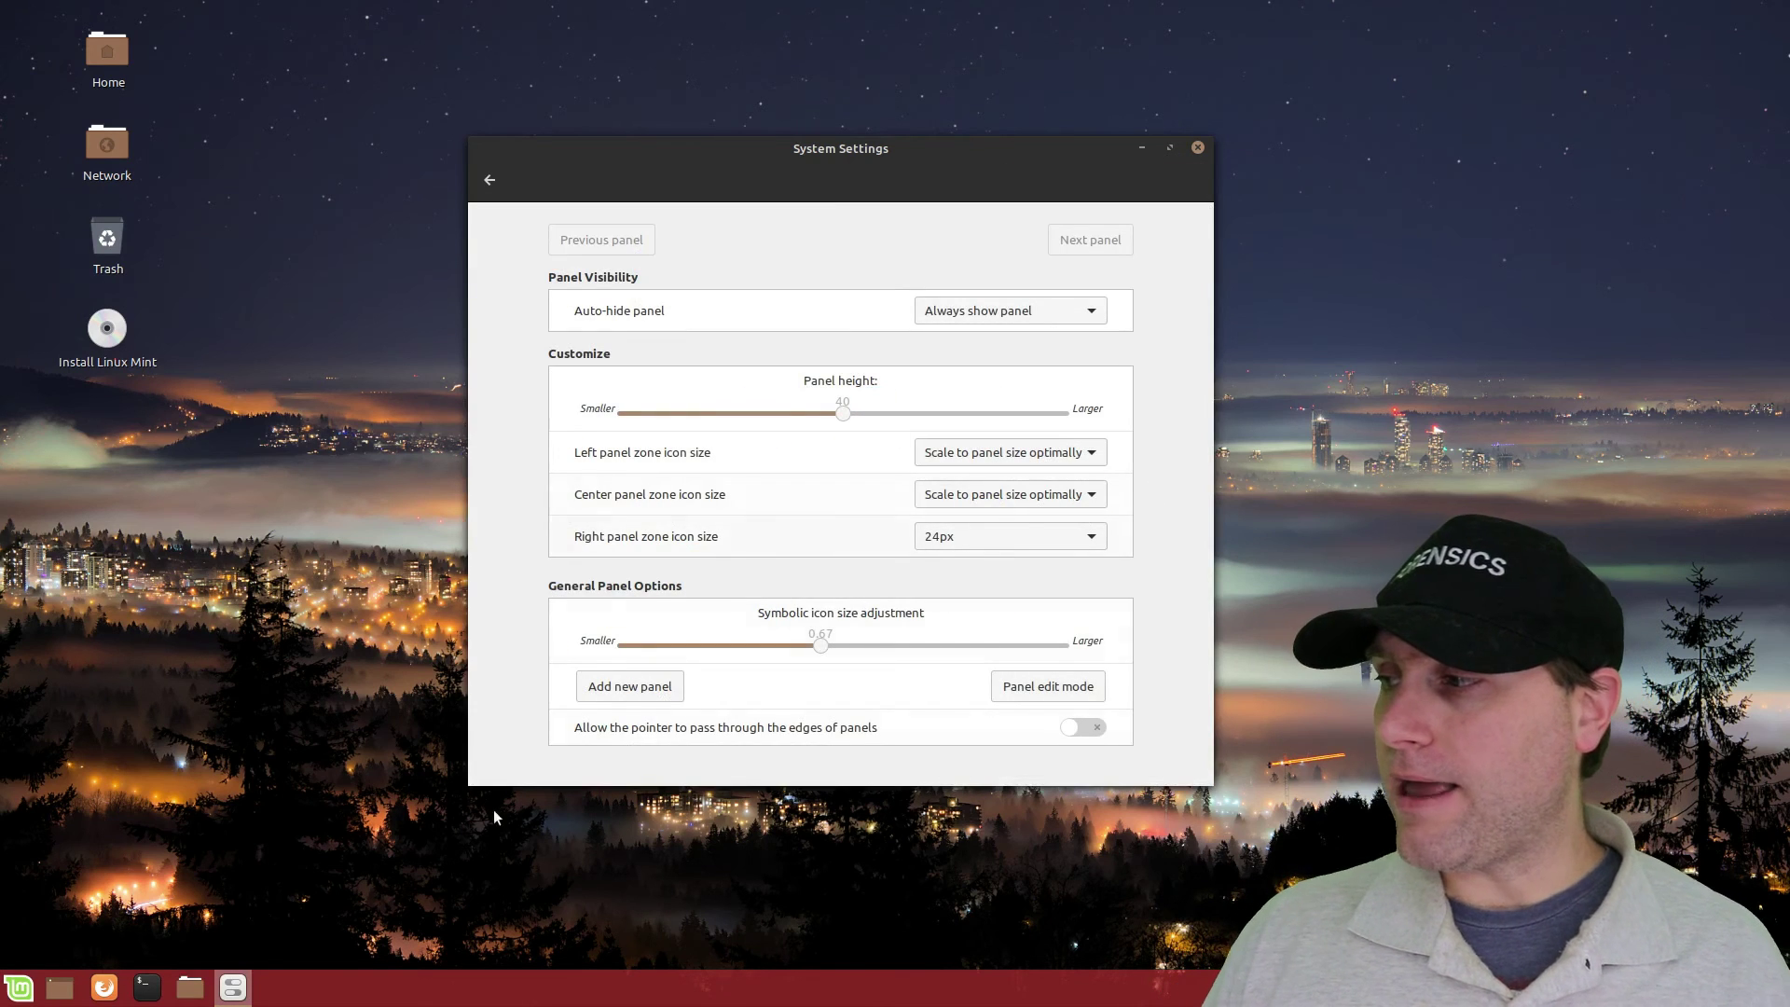
{"action": "left_click", "coordinate": [1088, 311]}
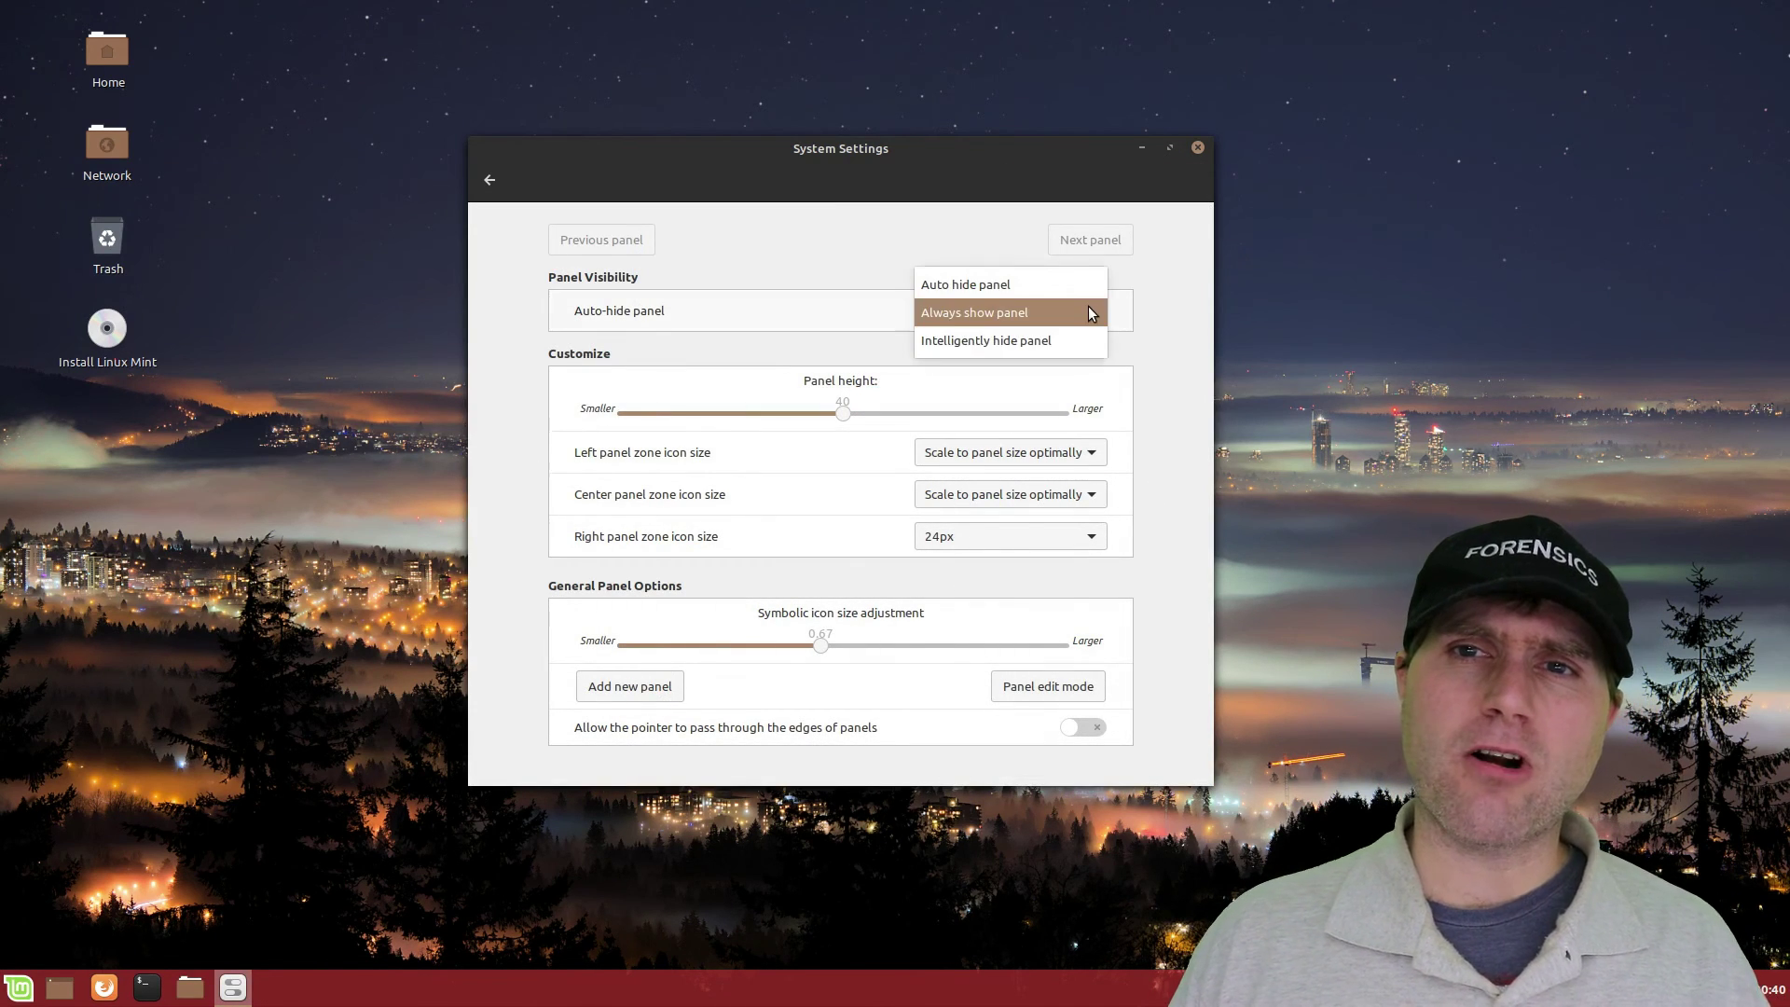
{"action": "left_click", "coordinate": [1083, 339]}
{"action": "left_click", "coordinate": [1097, 320]}
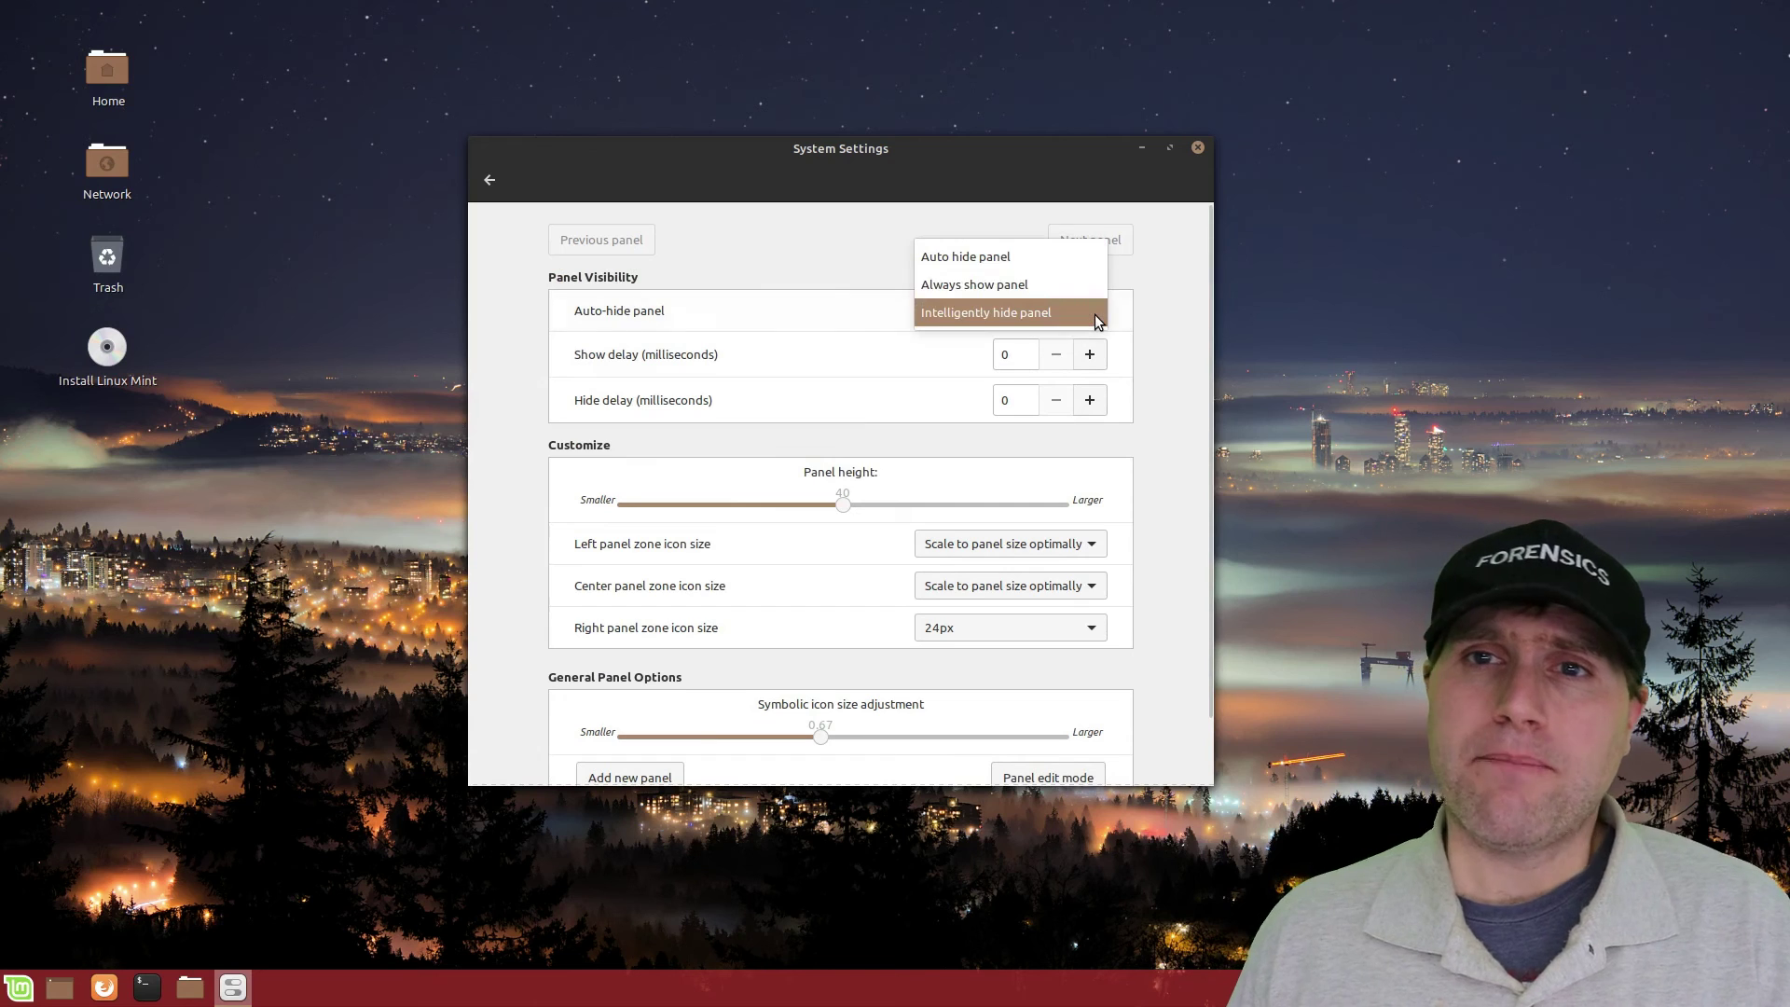
{"action": "left_click", "coordinate": [1059, 249]}
{"action": "left_click", "coordinate": [1077, 307]}
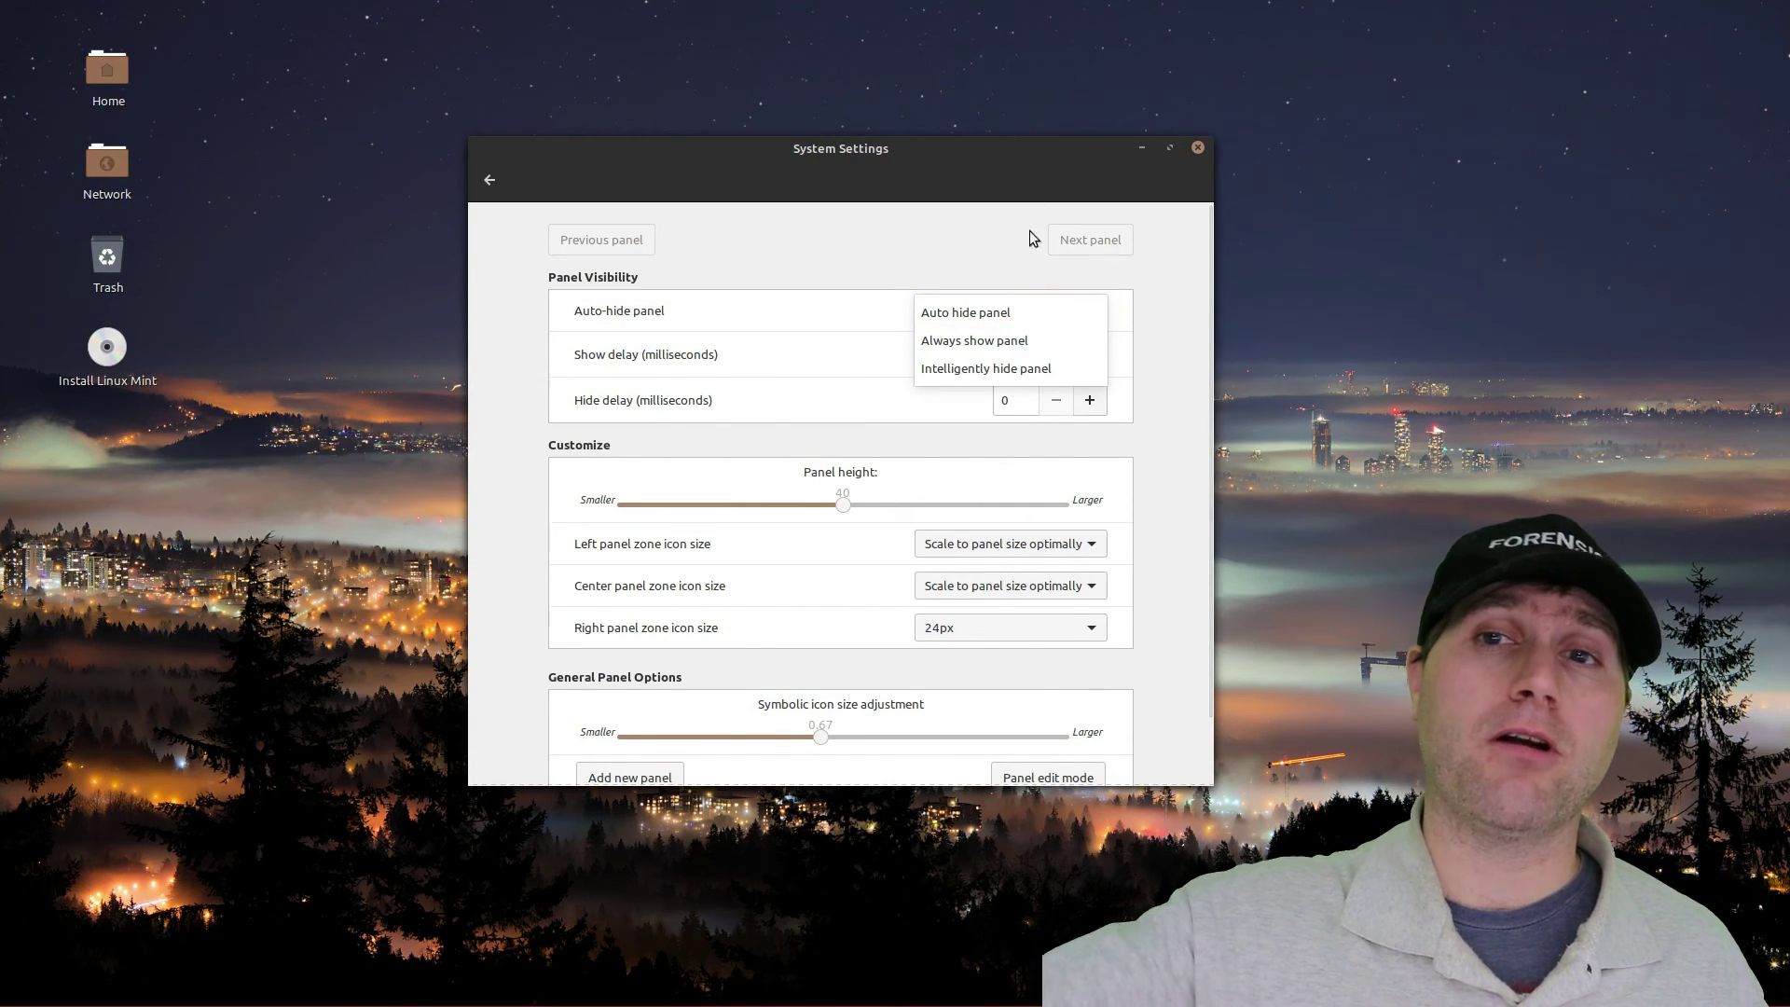
{"action": "left_click", "coordinate": [181, 999]}
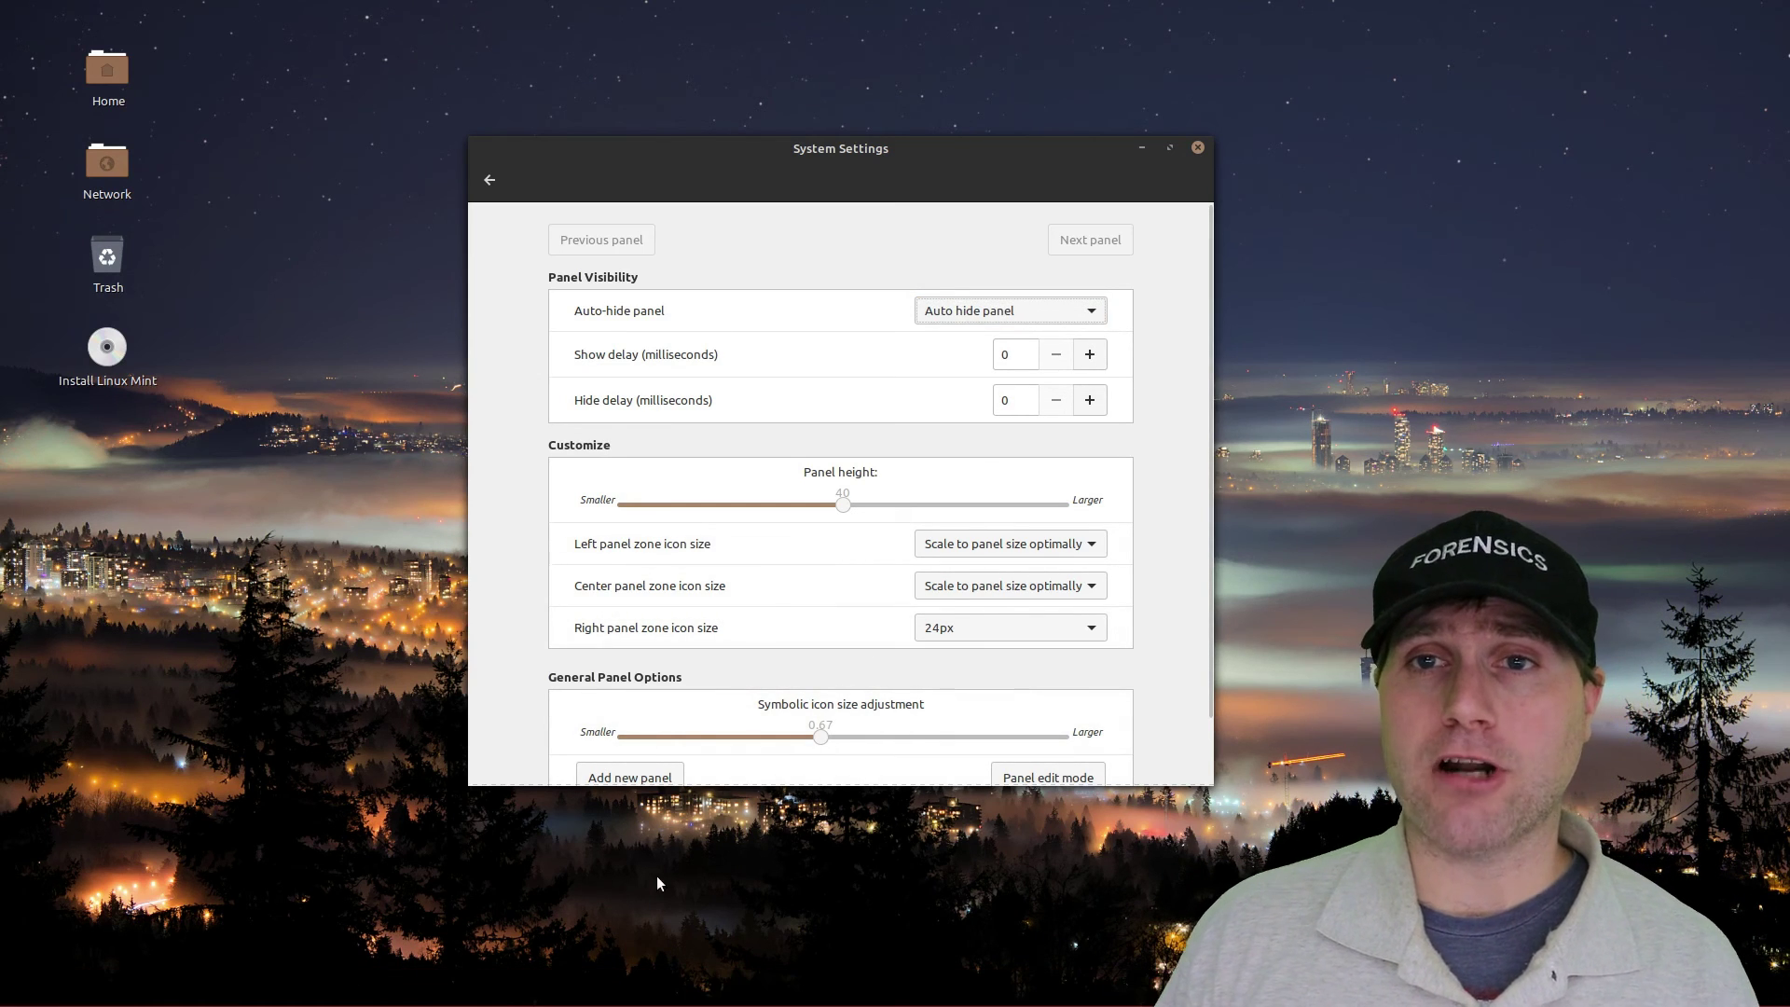
{"action": "left_click", "coordinate": [1078, 302]}
{"action": "left_click", "coordinate": [1044, 370]}
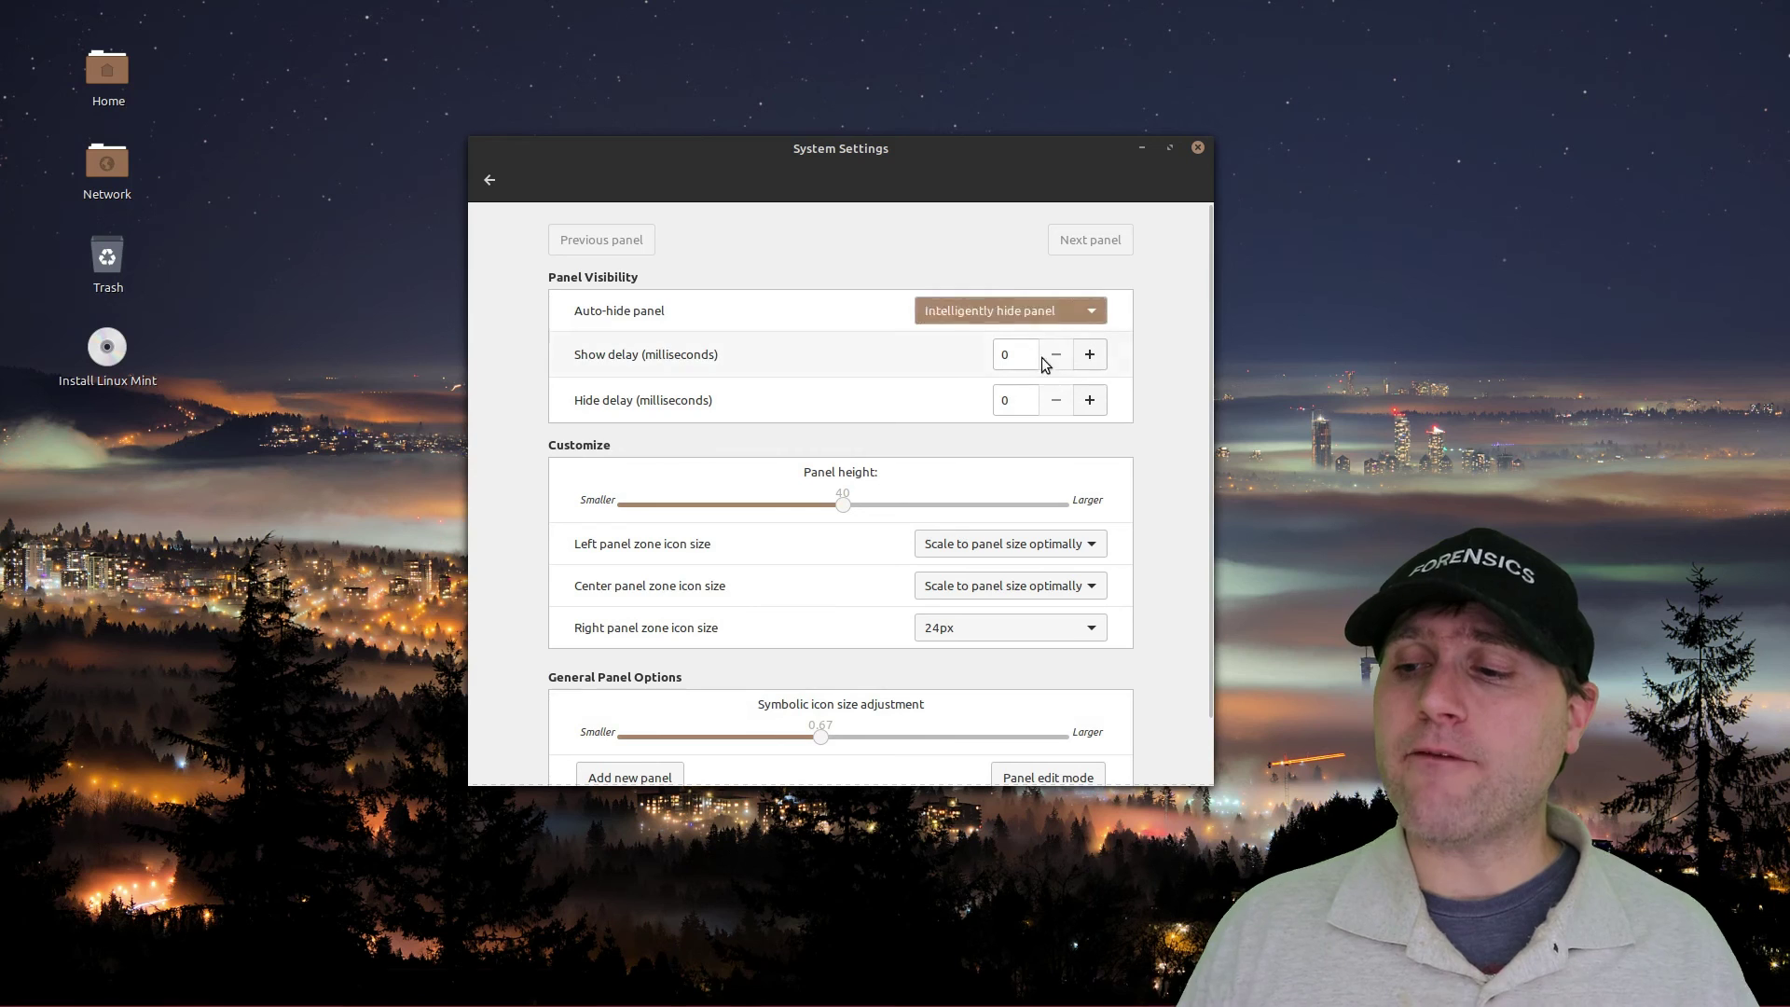
{"action": "left_click", "coordinate": [1080, 313]}
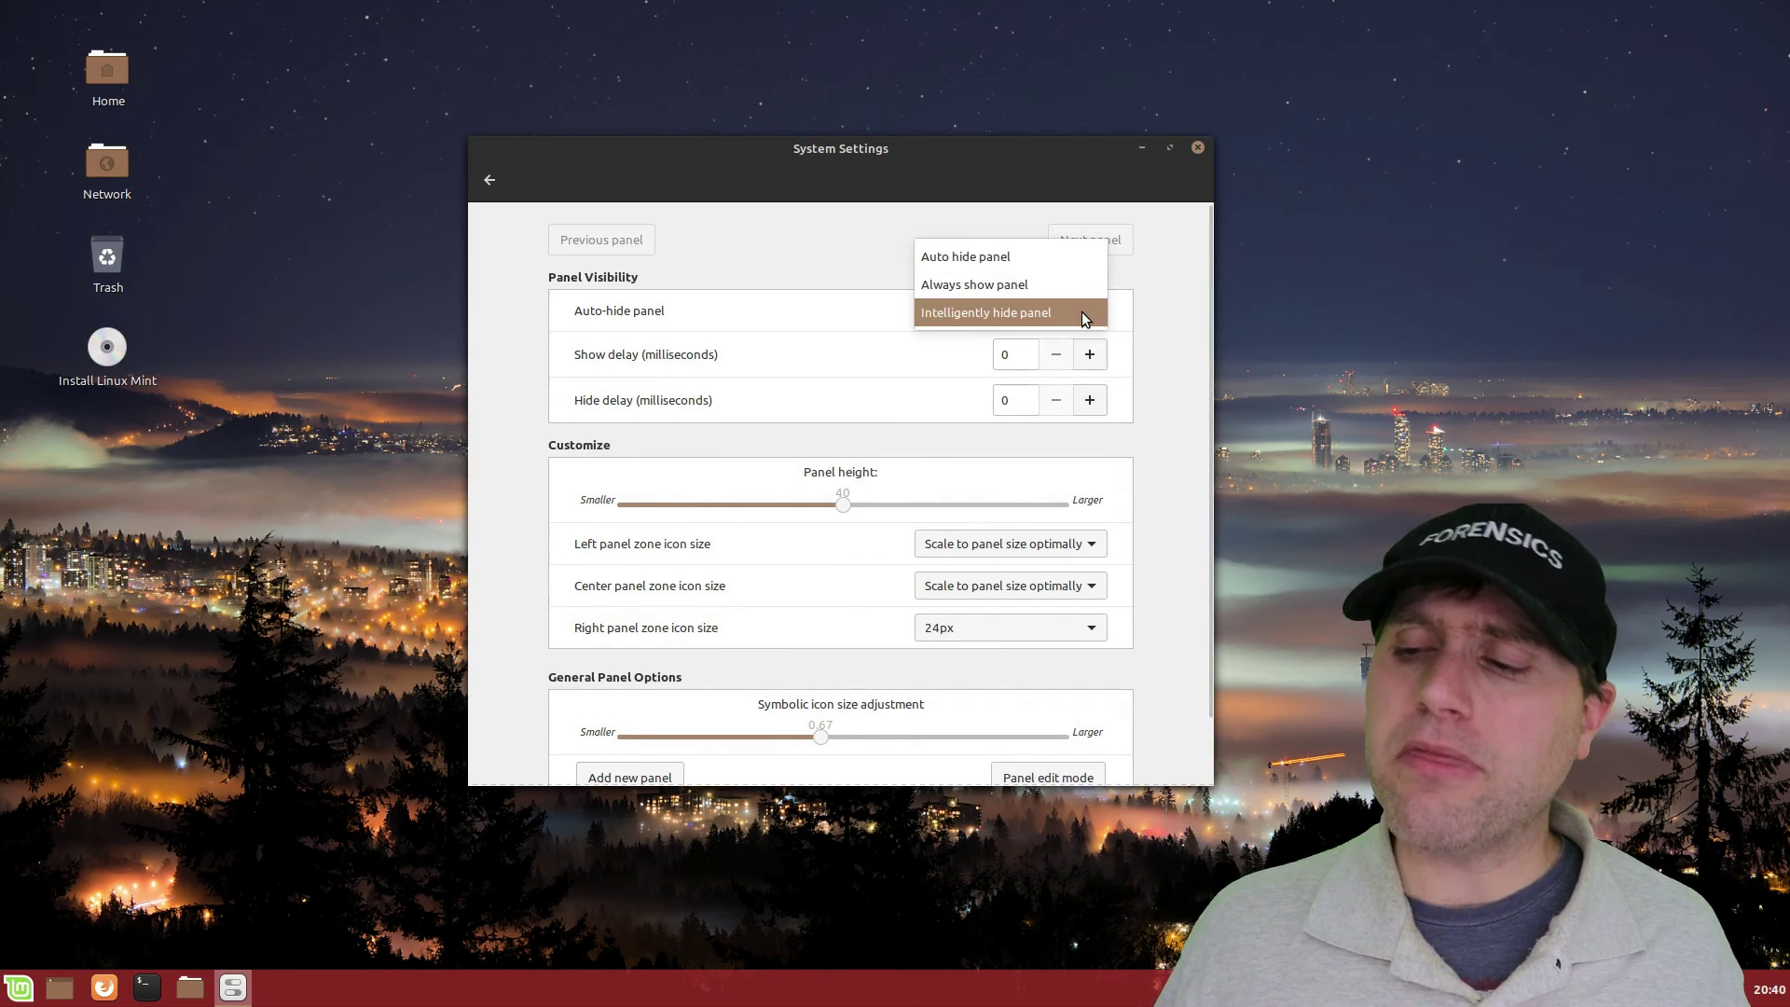
{"action": "left_click", "coordinate": [1072, 285]}
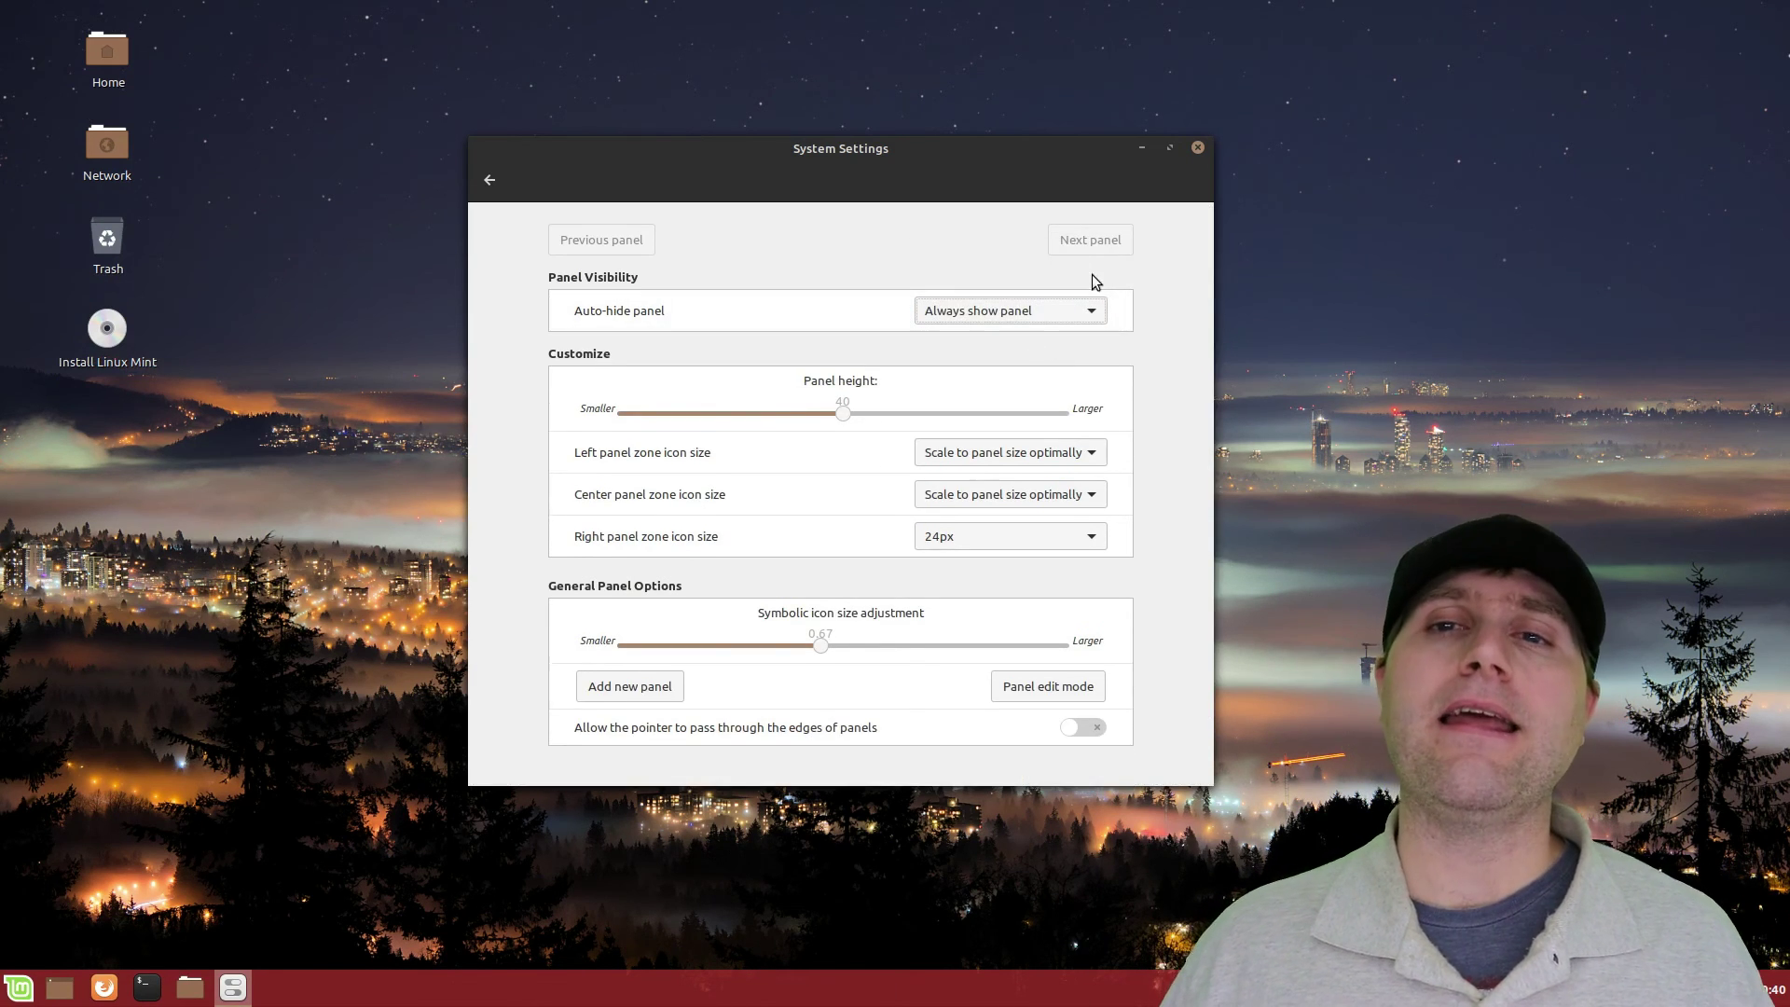
Set panel height to 32, right-zone icons to 22px and symbolic icon size to 0.76.
{"action": "left_click_drag", "start_coordinate": [850, 415], "coordinate": [940, 421]}
{"action": "left_click_drag", "start_coordinate": [807, 410], "coordinate": [815, 420]}
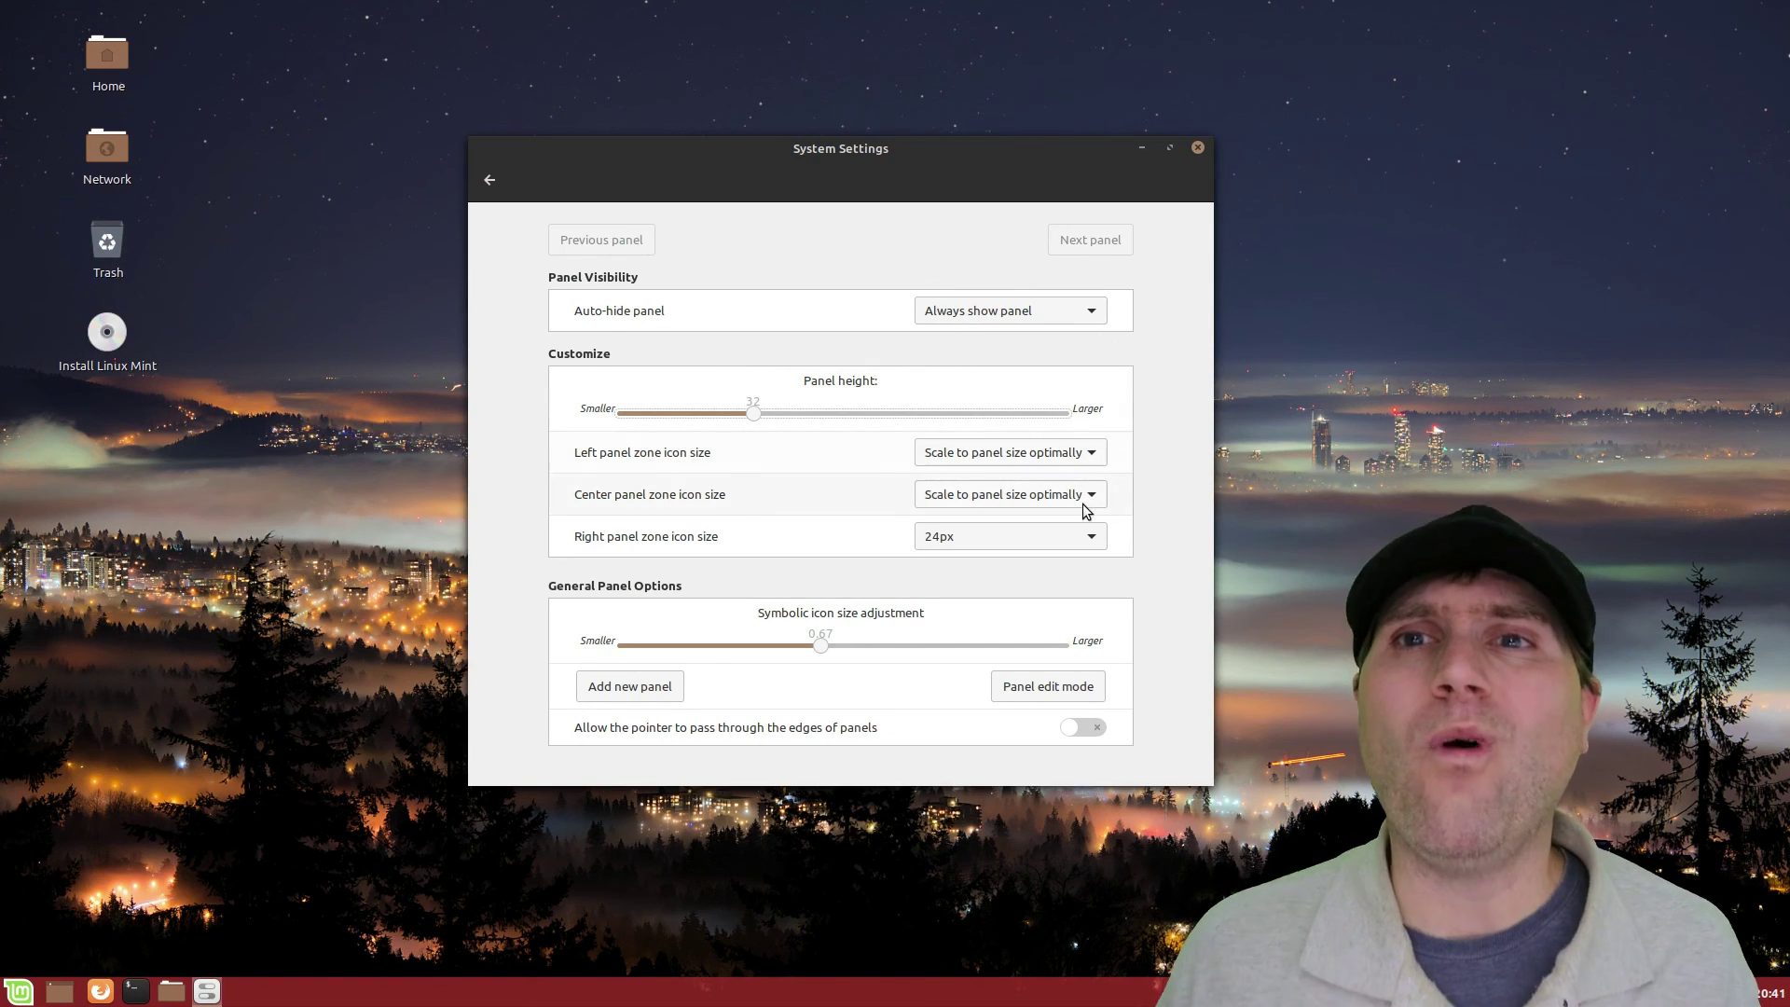
{"action": "left_click", "coordinate": [1077, 543]}
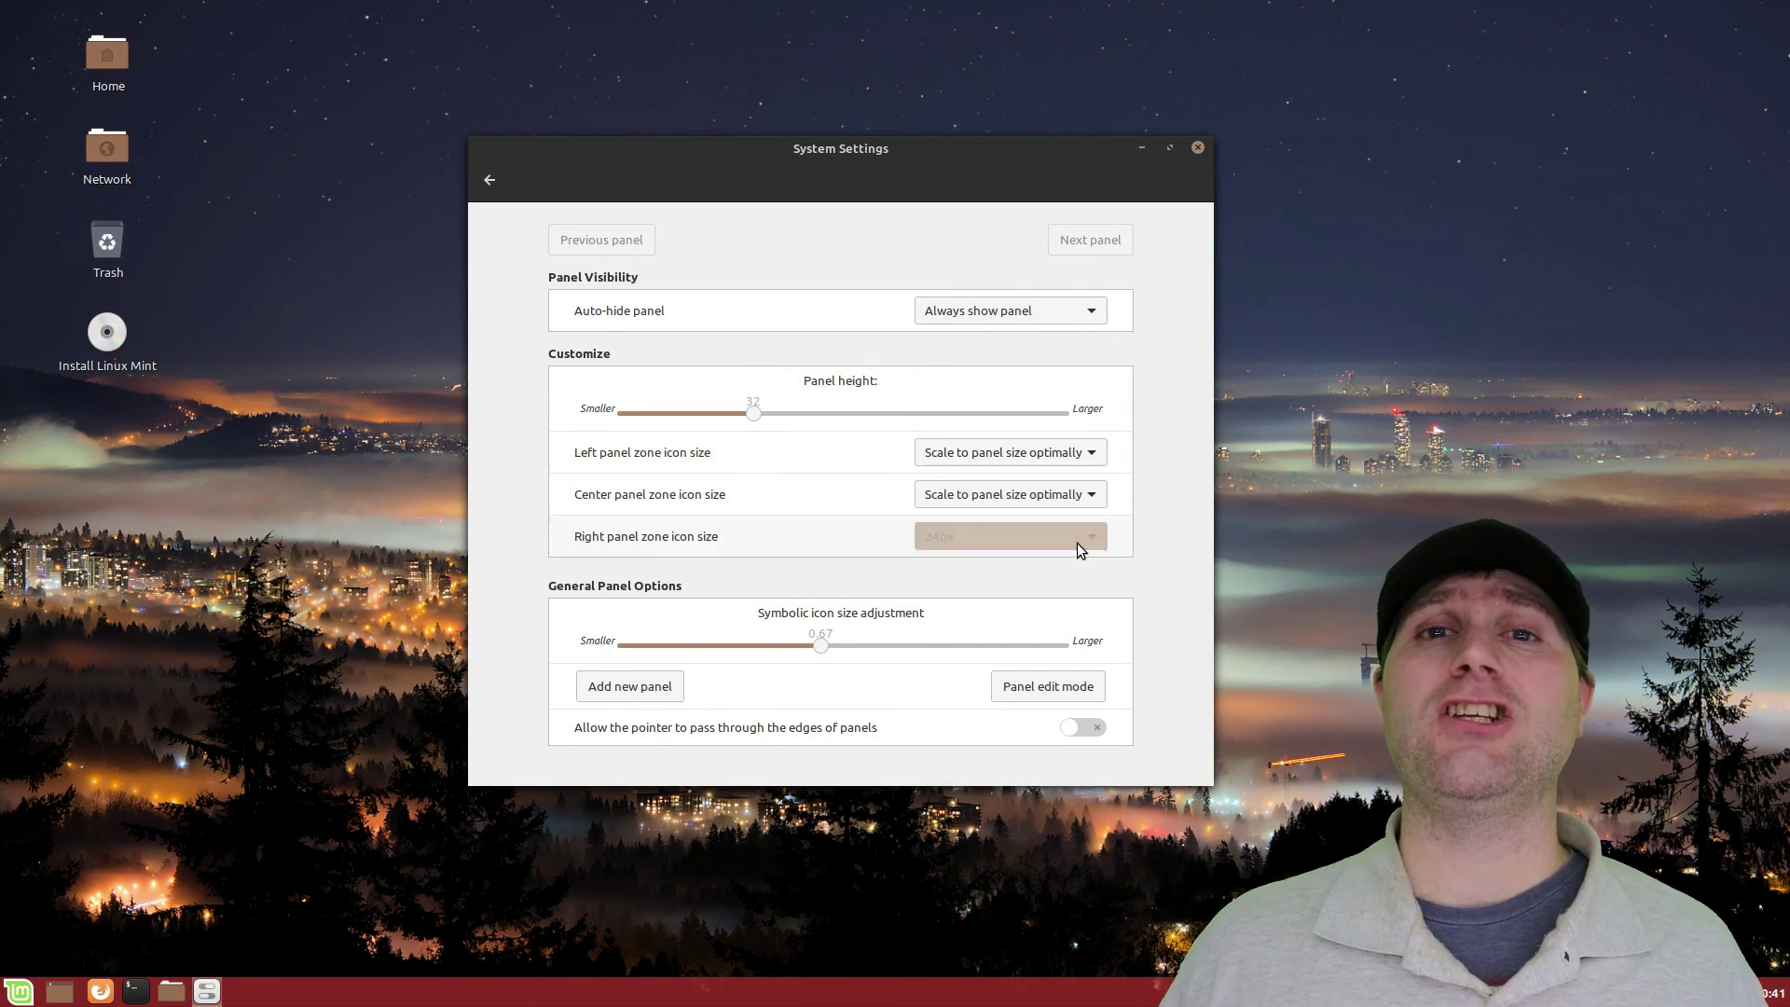
{"action": "left_click", "coordinate": [1077, 514]}
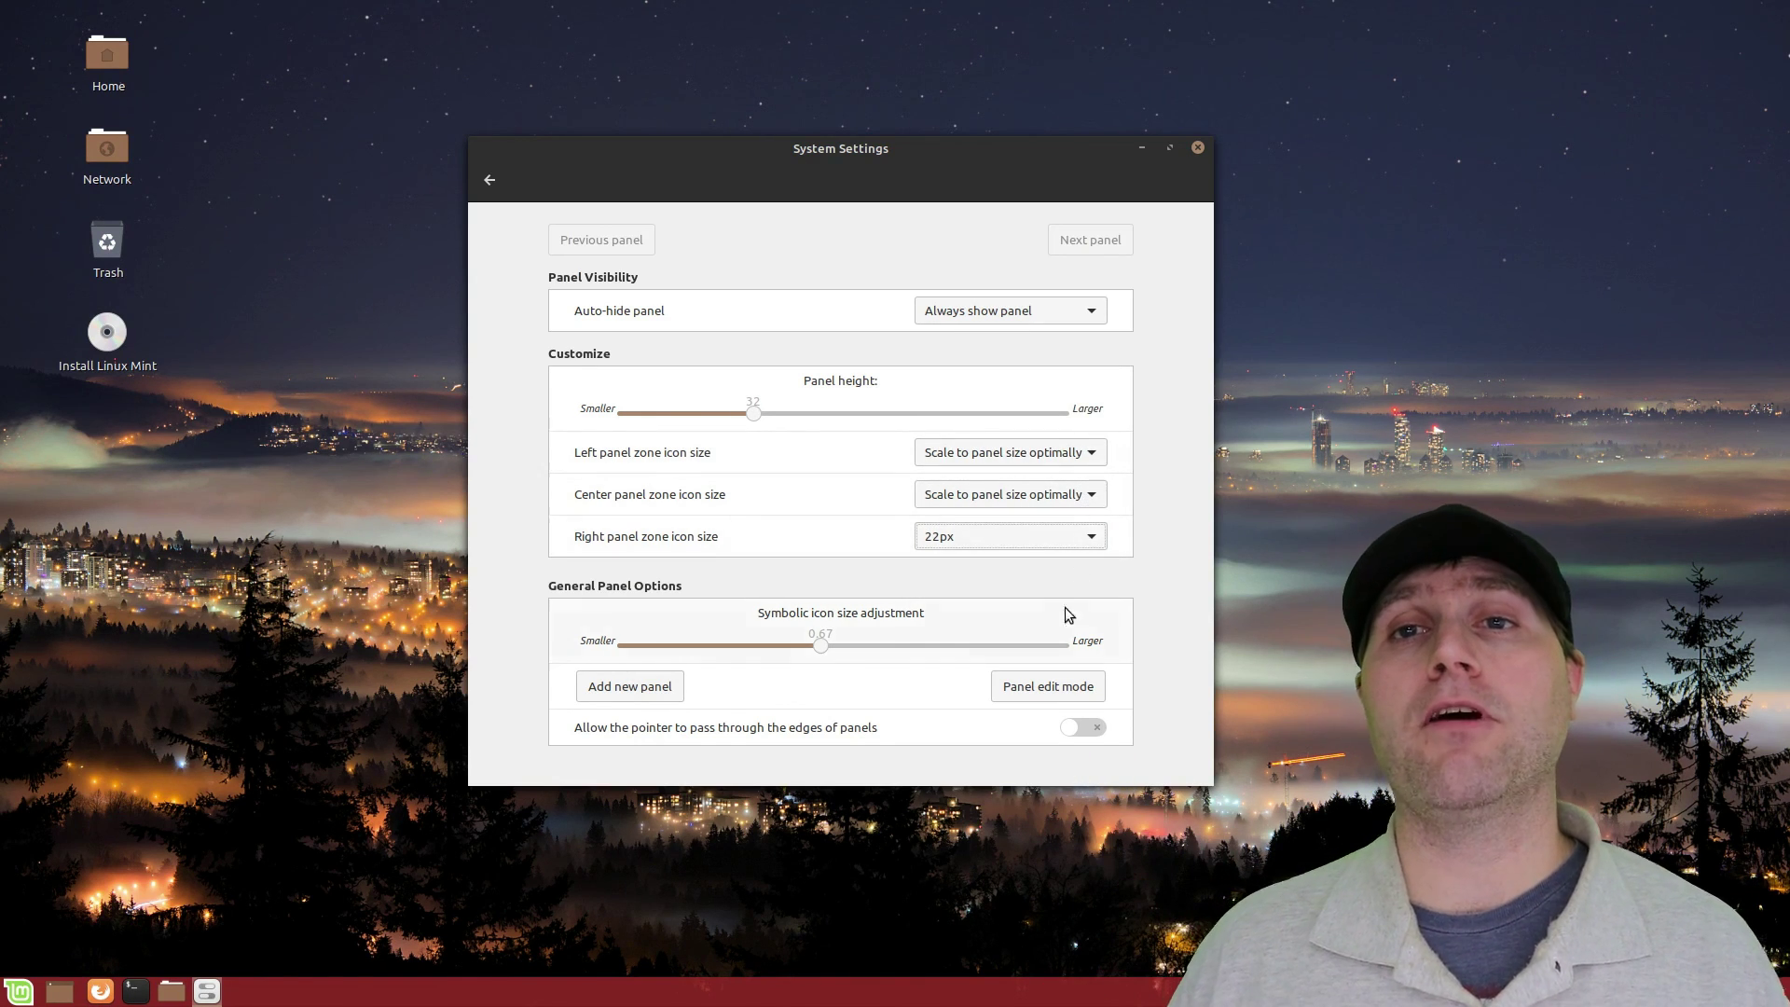
{"action": "left_click_drag", "start_coordinate": [820, 645], "coordinate": [885, 651]}
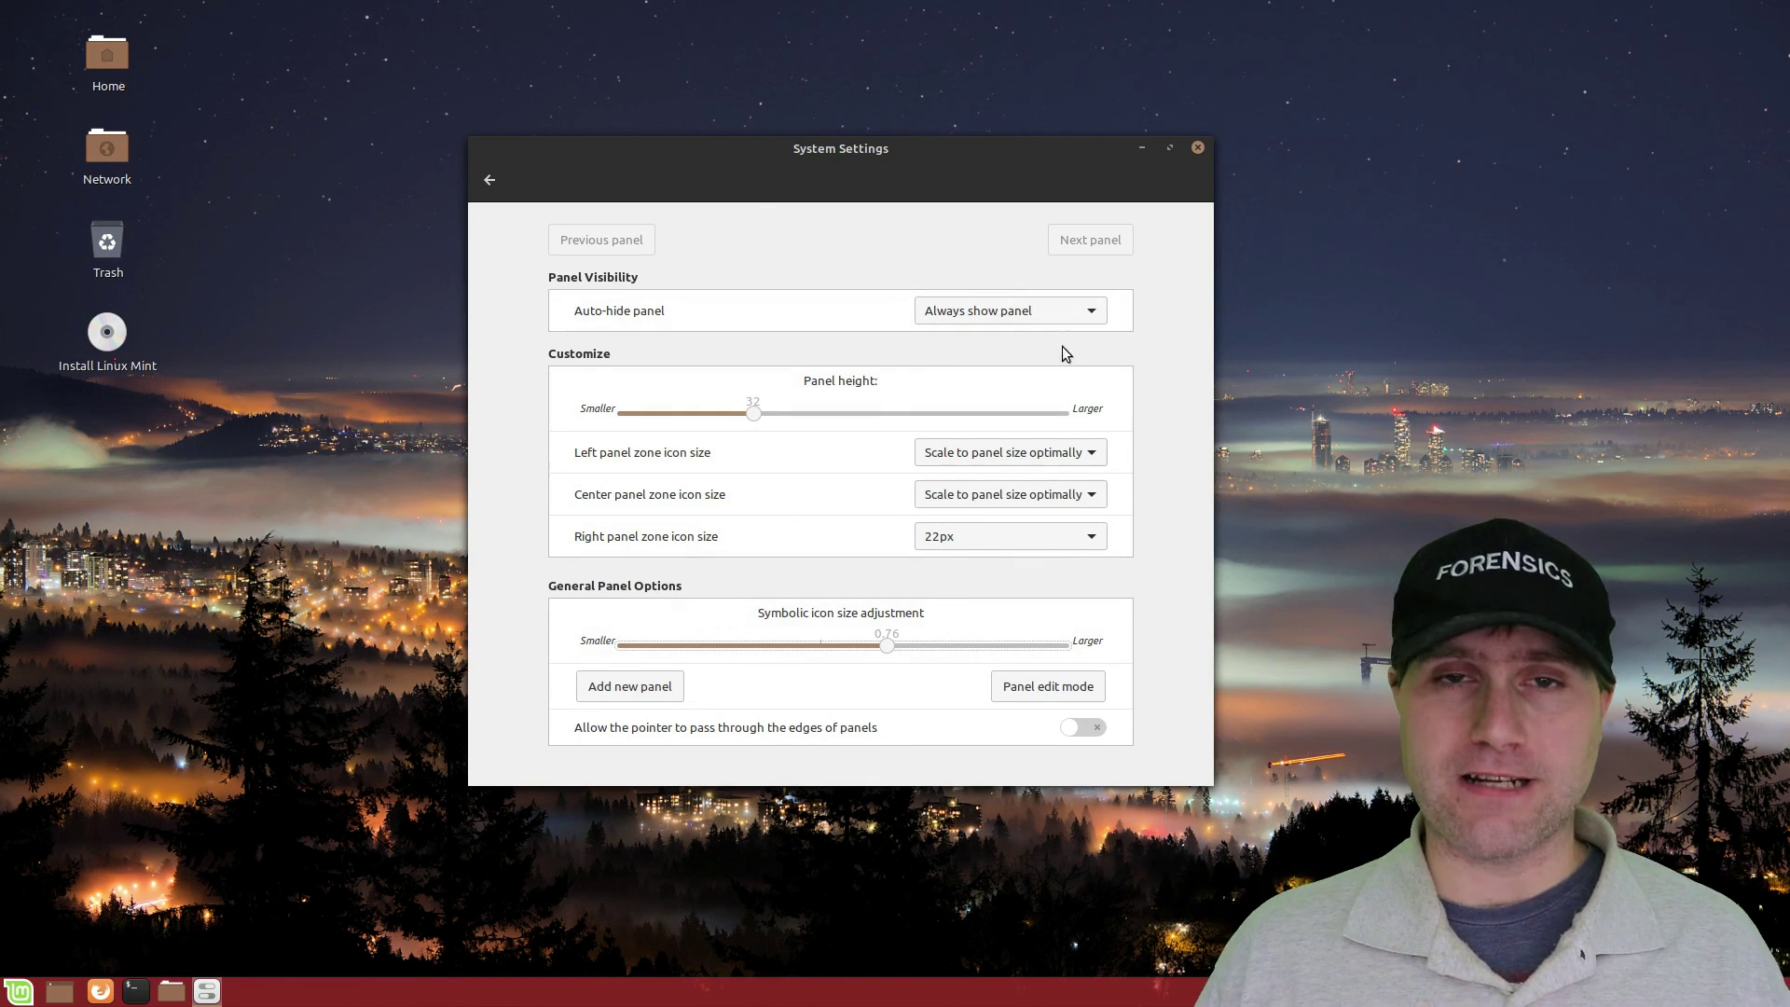
{"action": "right_click", "coordinate": [1032, 1000]}
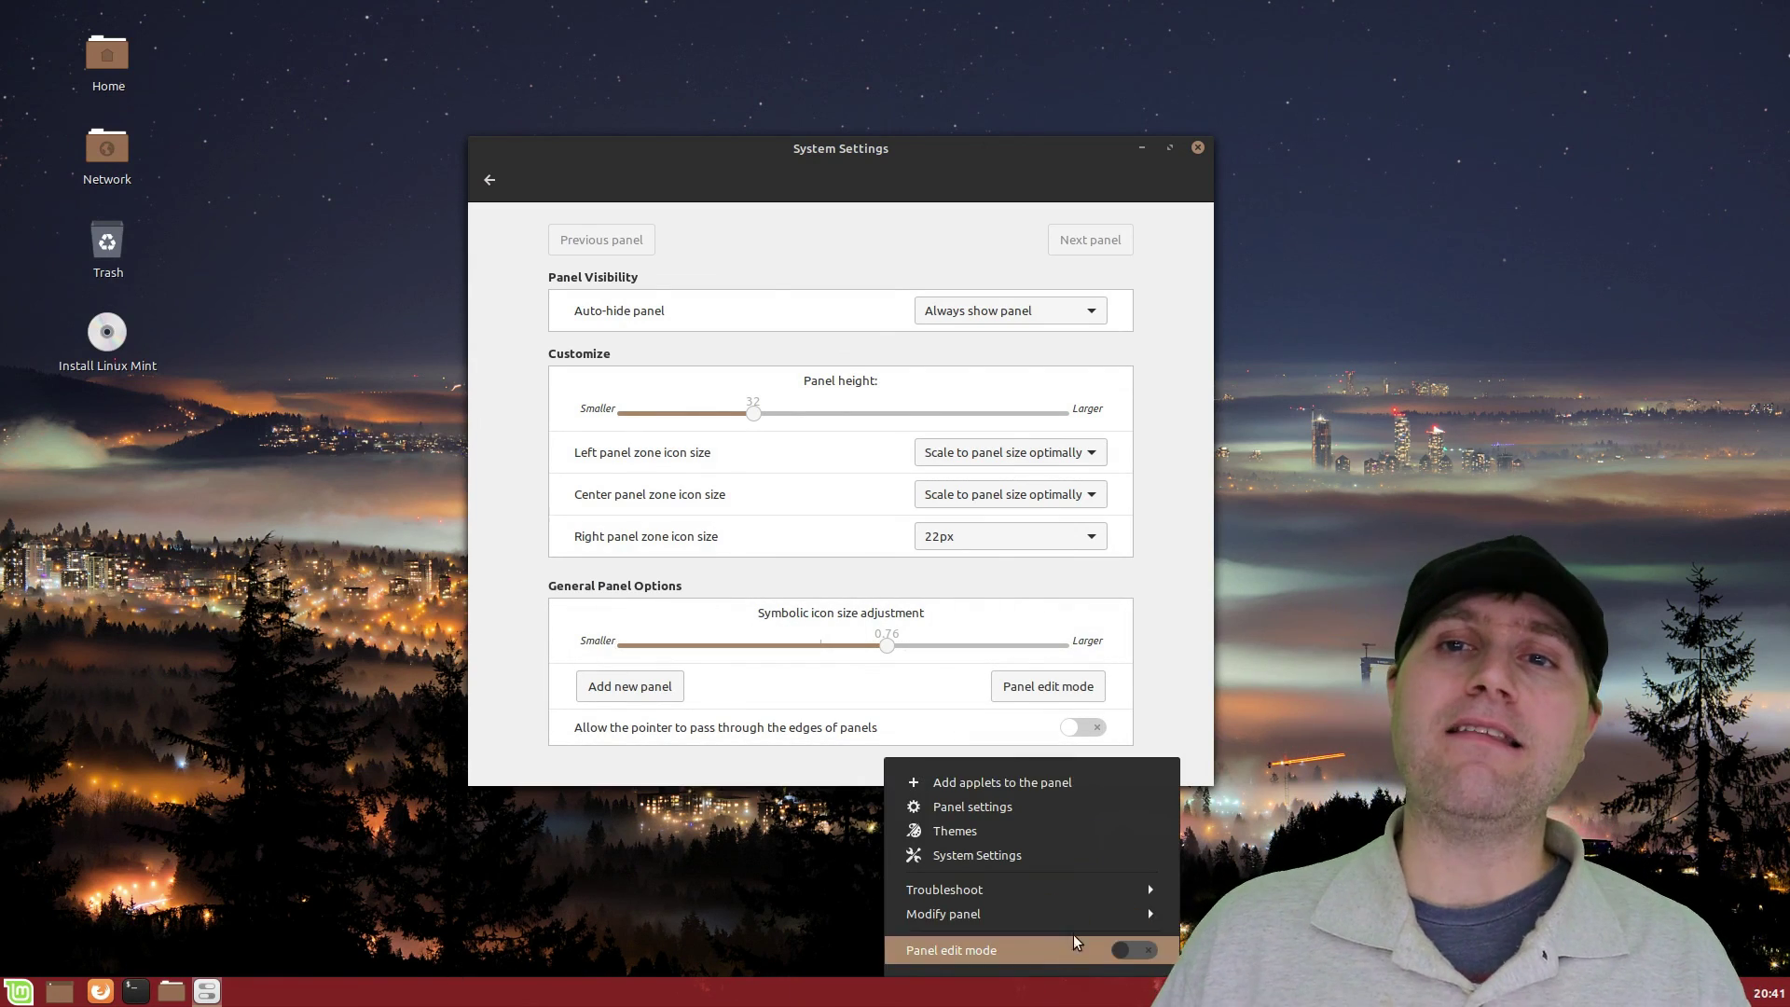